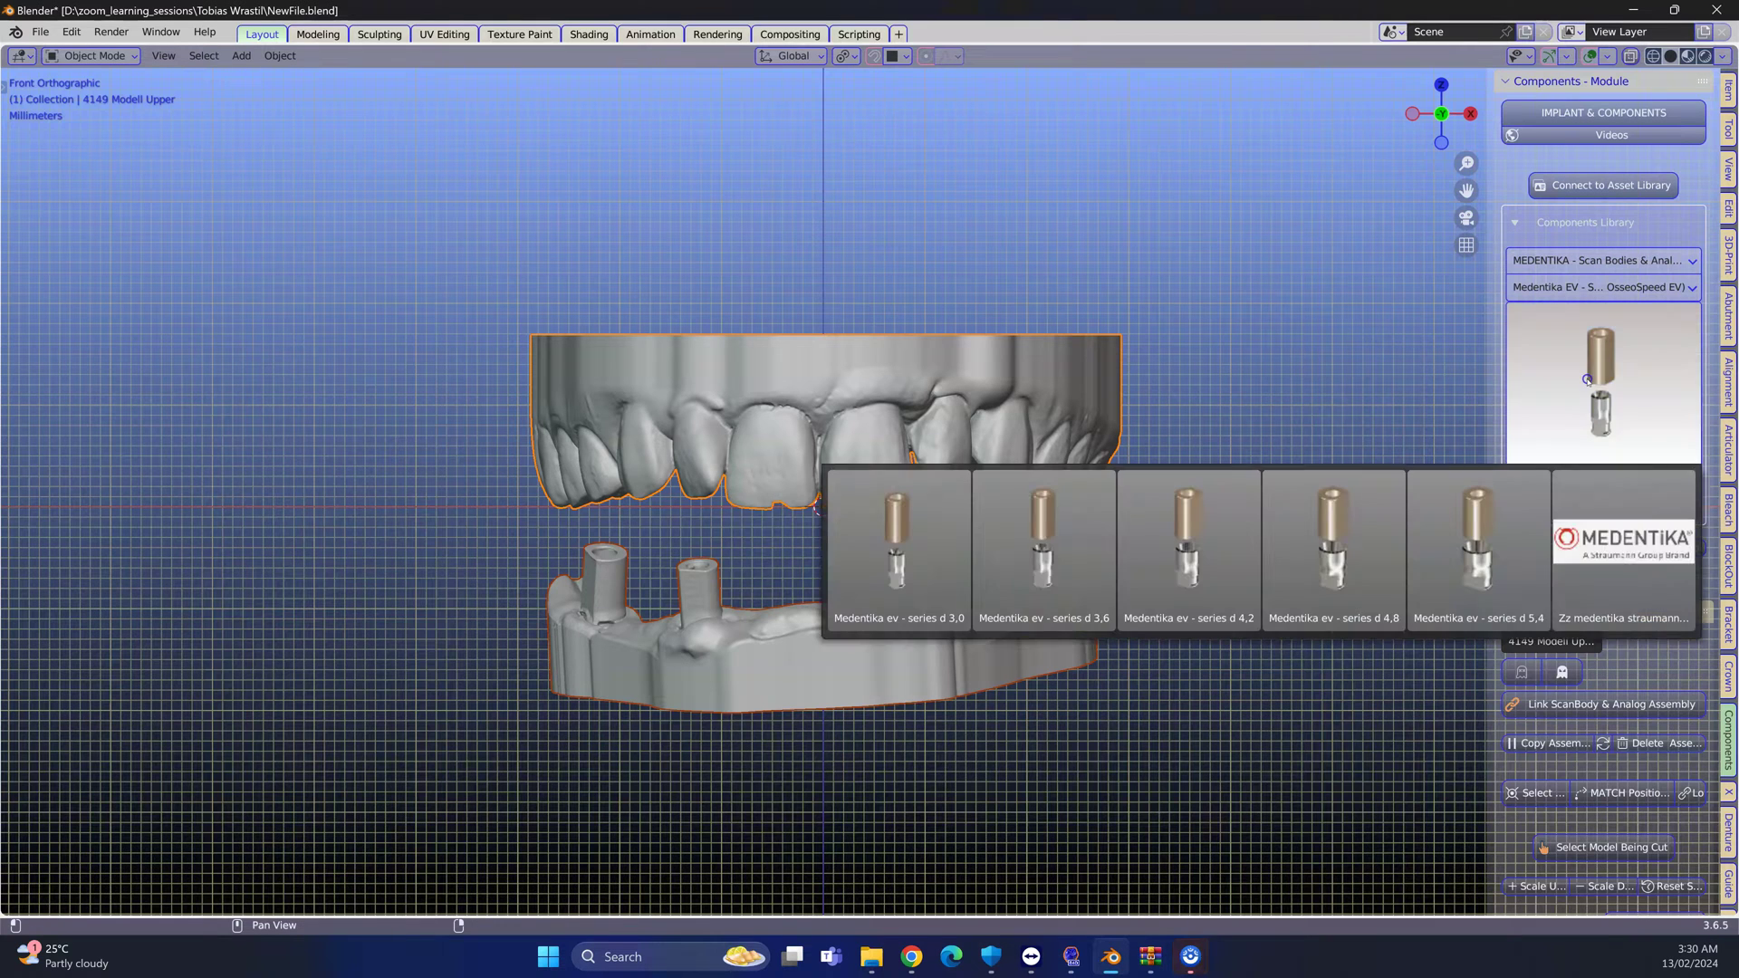
# Append the Medentika ev series d 3,6 scan body and analog, then hide both jaw models
pyautogui.click(1051, 557)
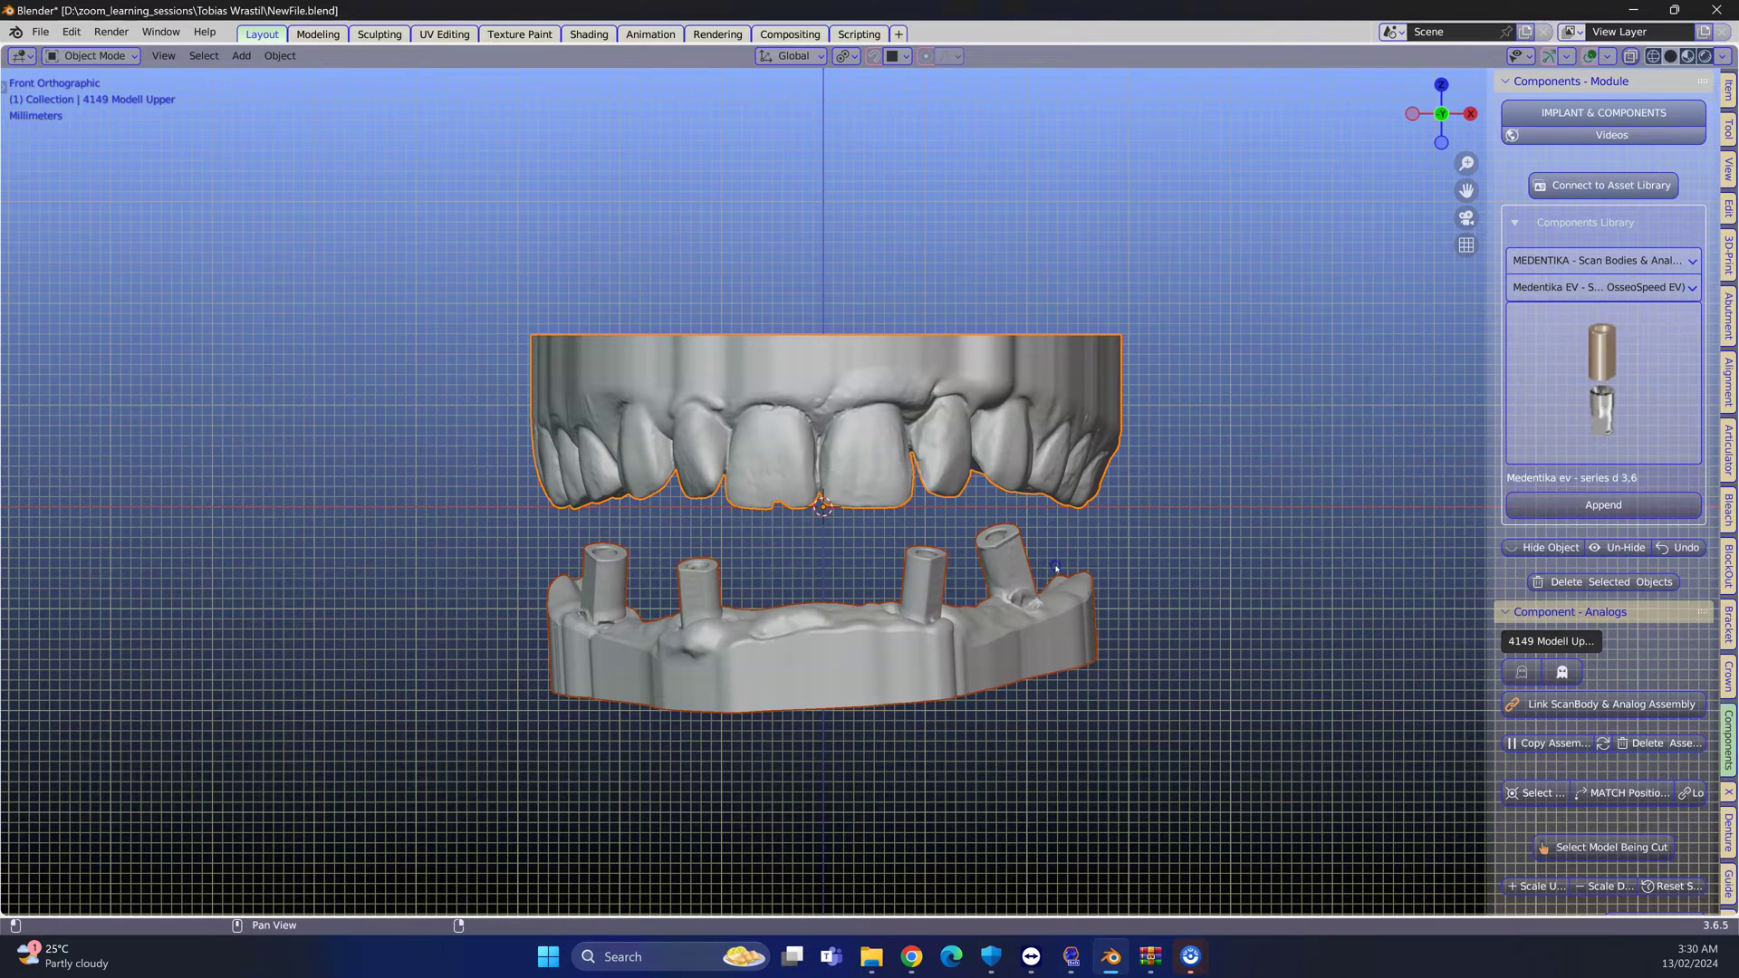
pyautogui.click(1650, 505)
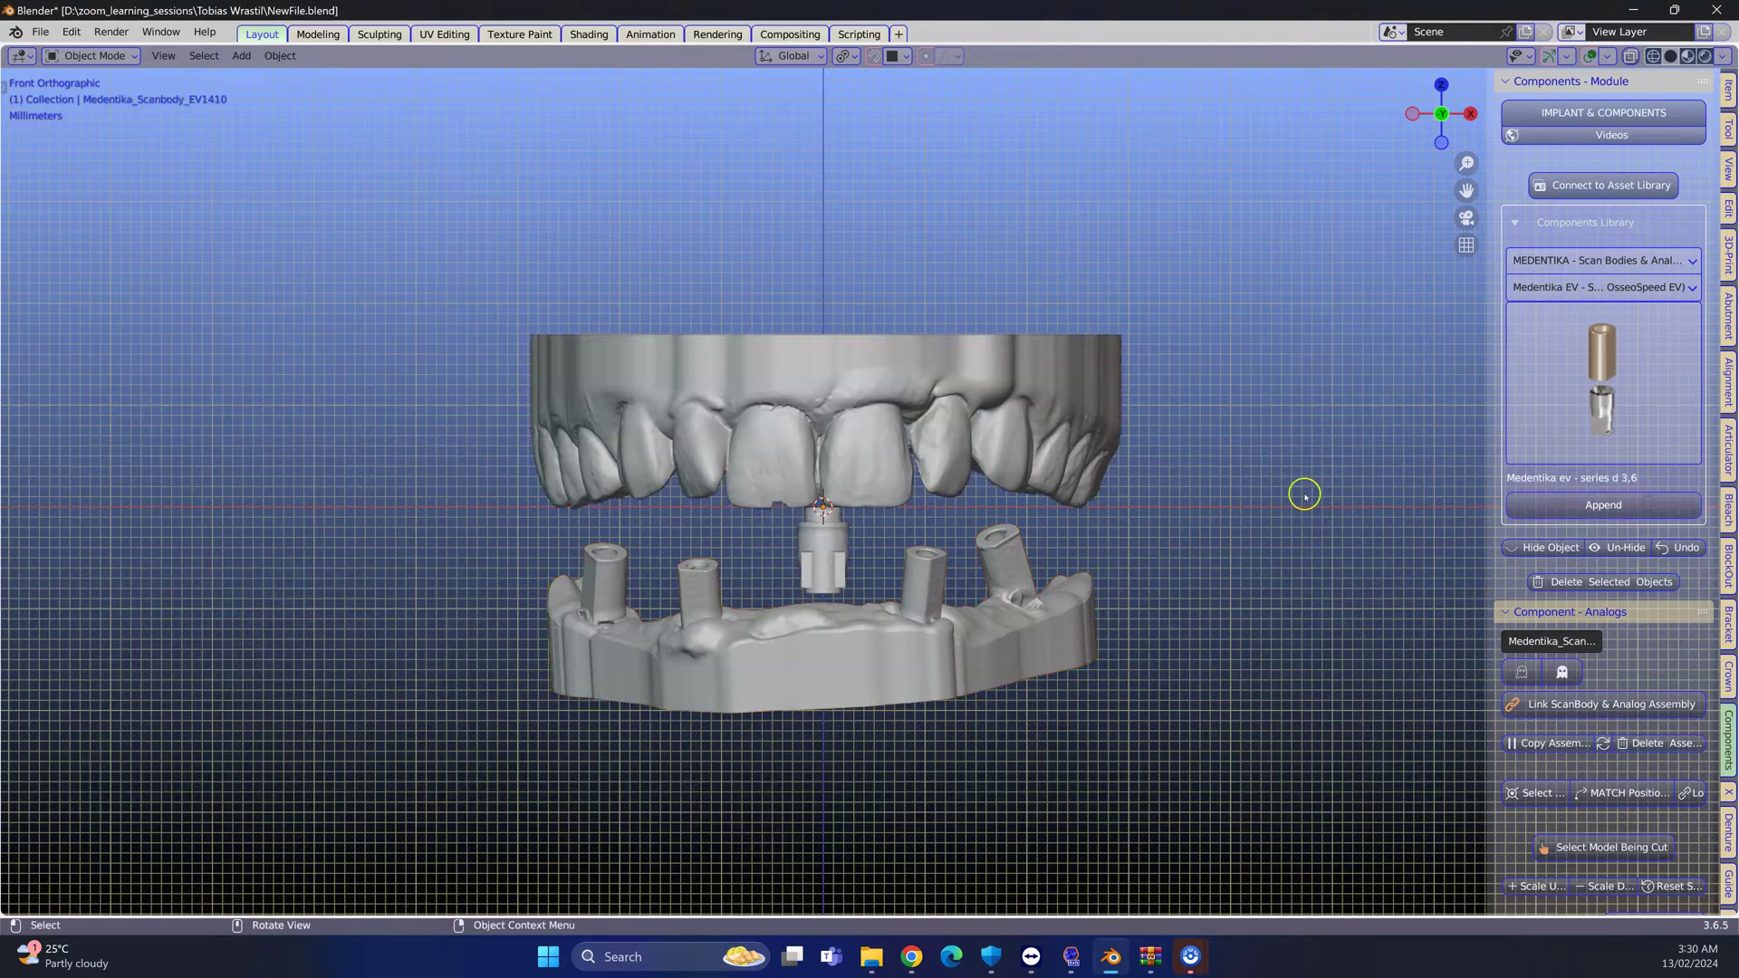
pyautogui.click(970, 424)
pyautogui.keyDown('shift'); pyautogui.click(918, 657); pyautogui.keyUp('shift')
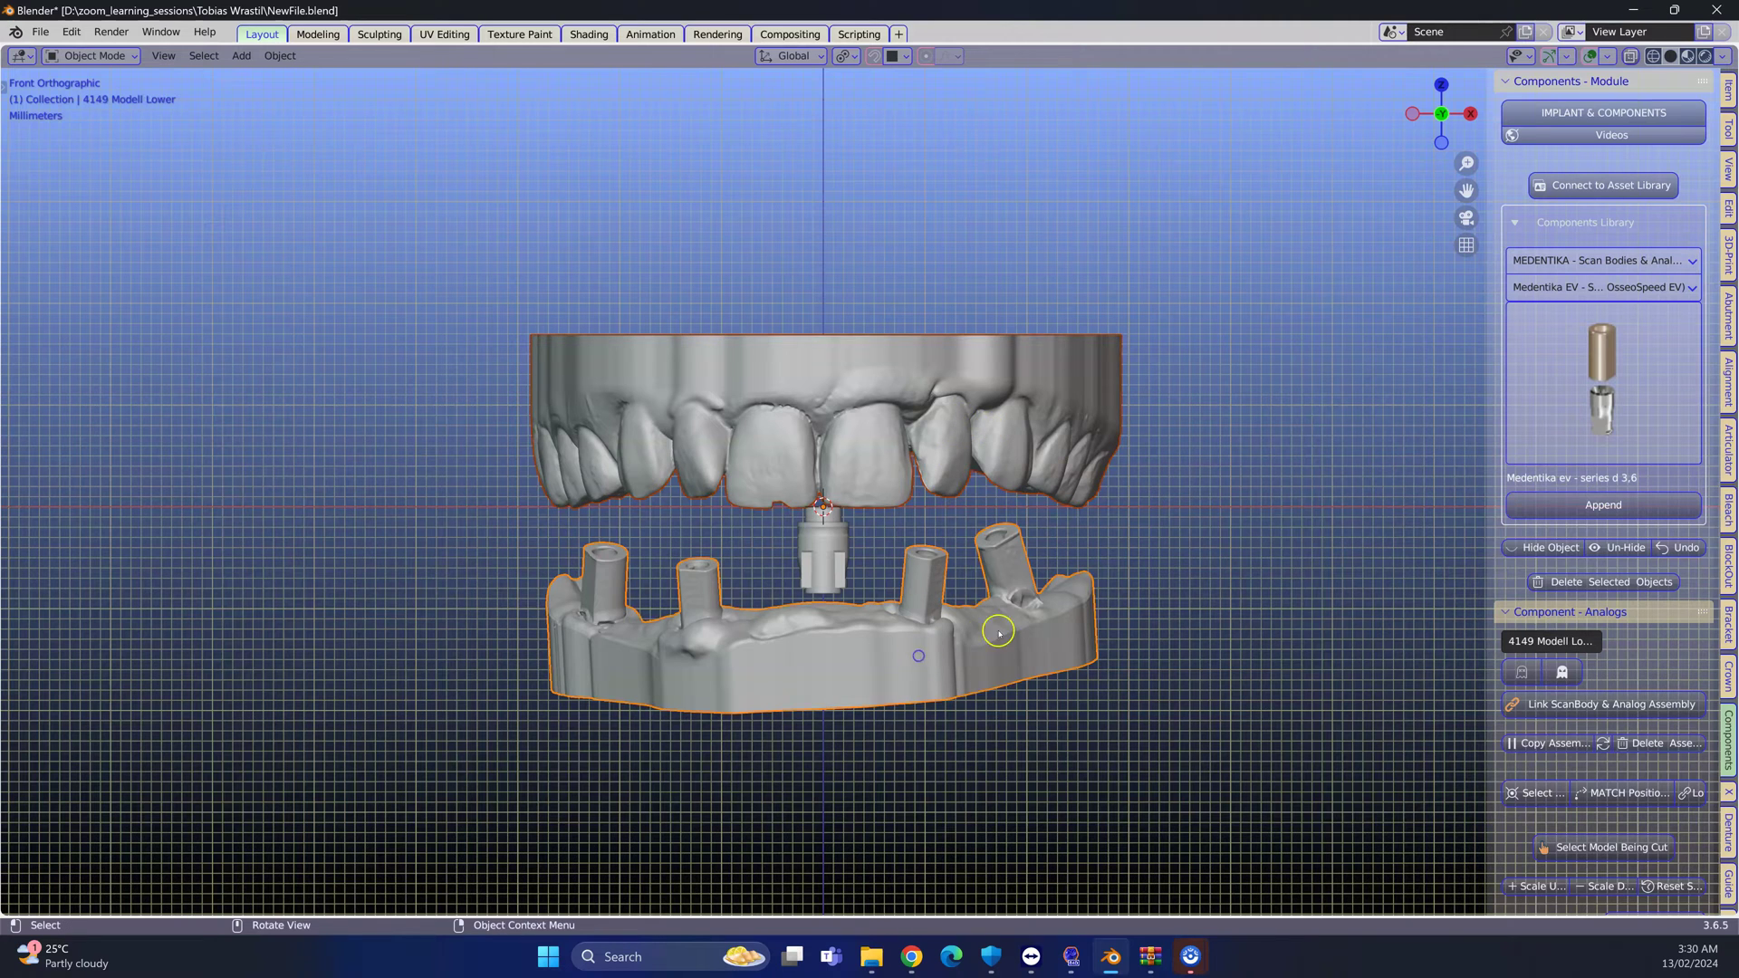
pyautogui.press('h')
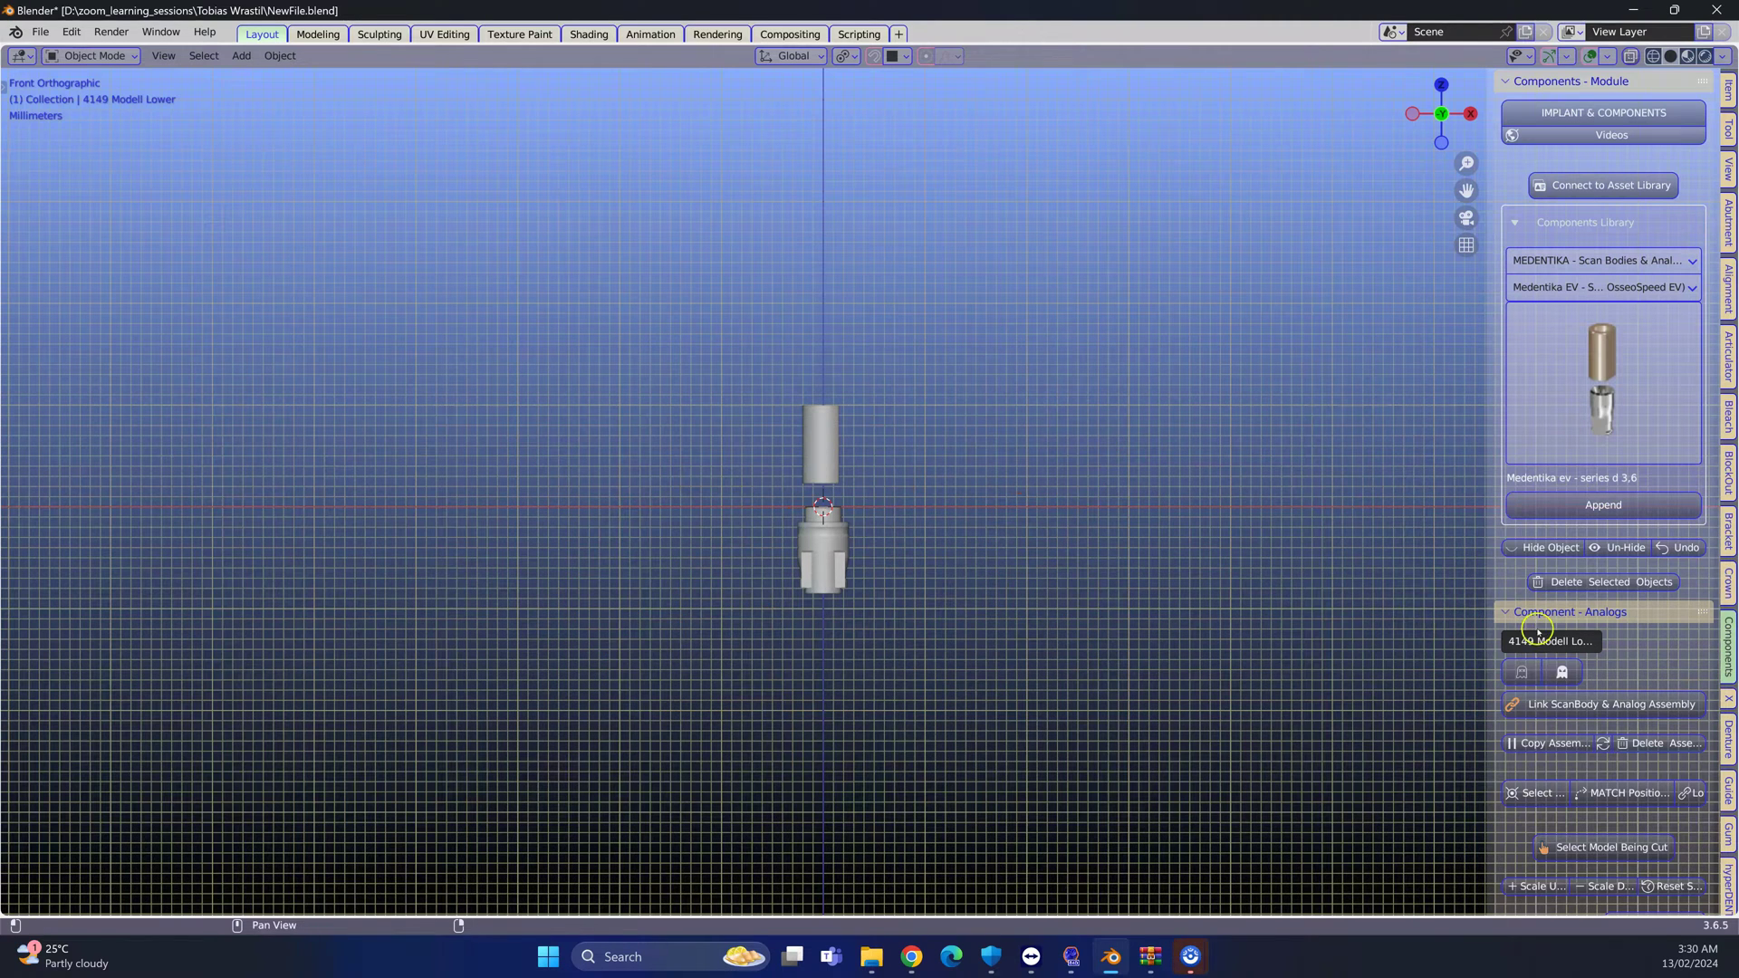
# Link the scan body and analog into one assembly and copy it
pyautogui.scroll(-1, 1537, 629)
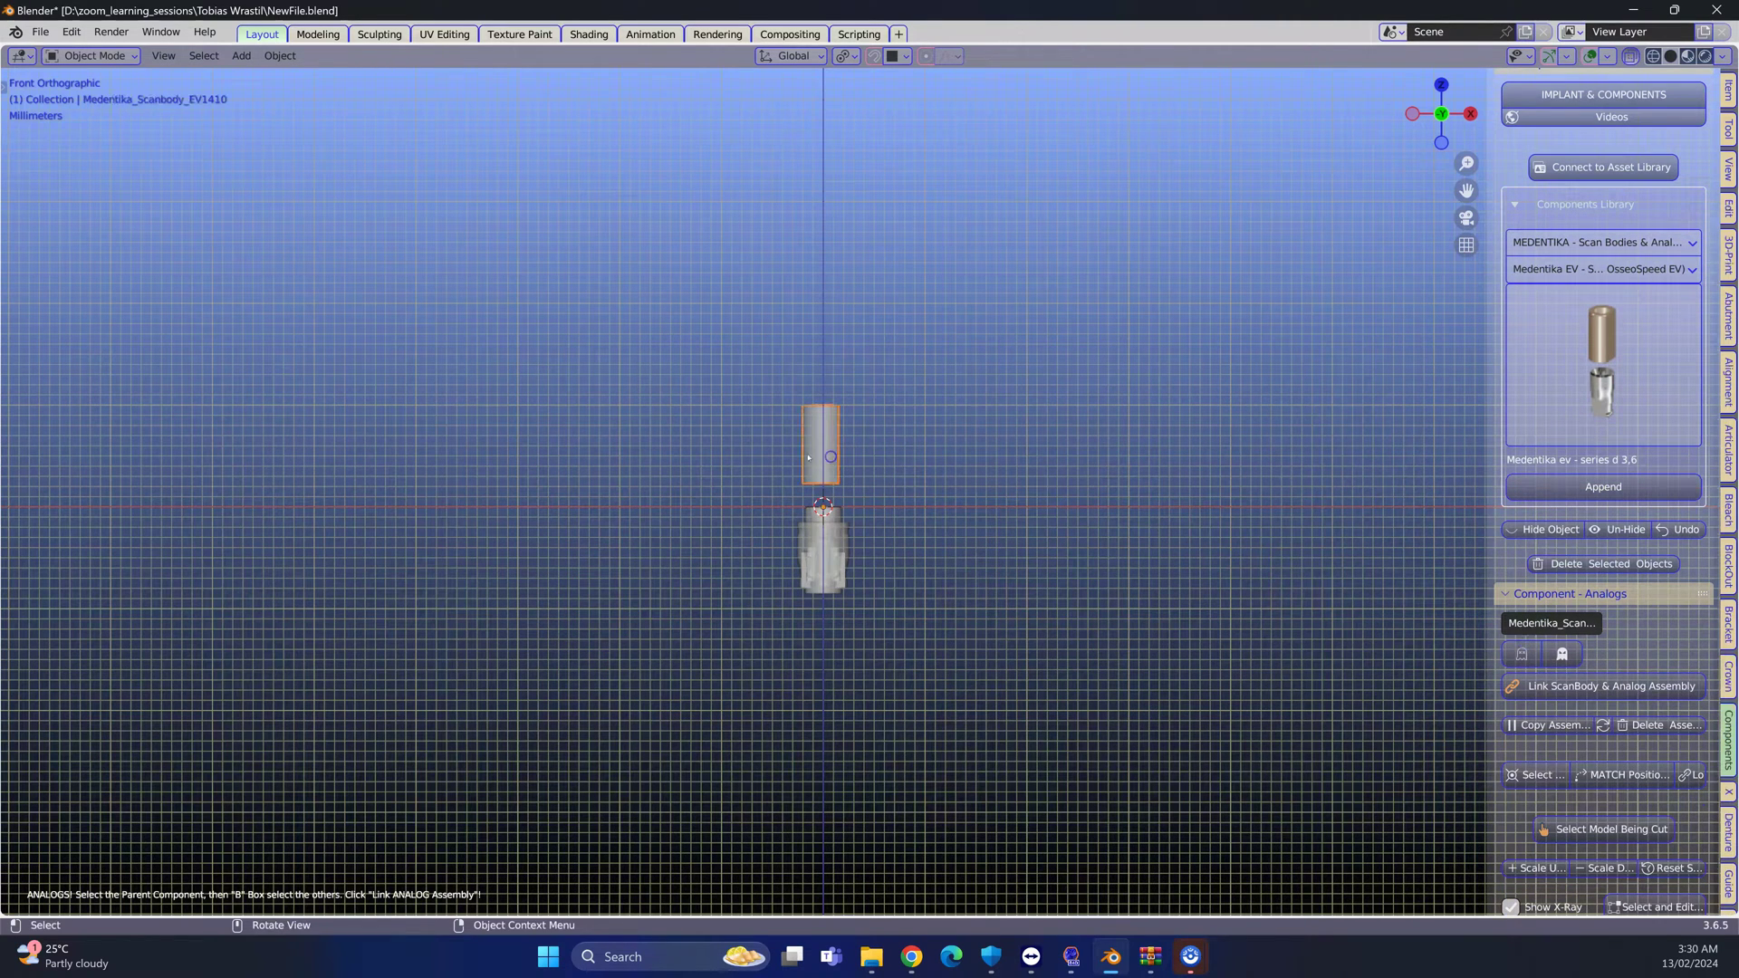
pyautogui.moveTo(759, 444); pyautogui.dragTo(916, 650)
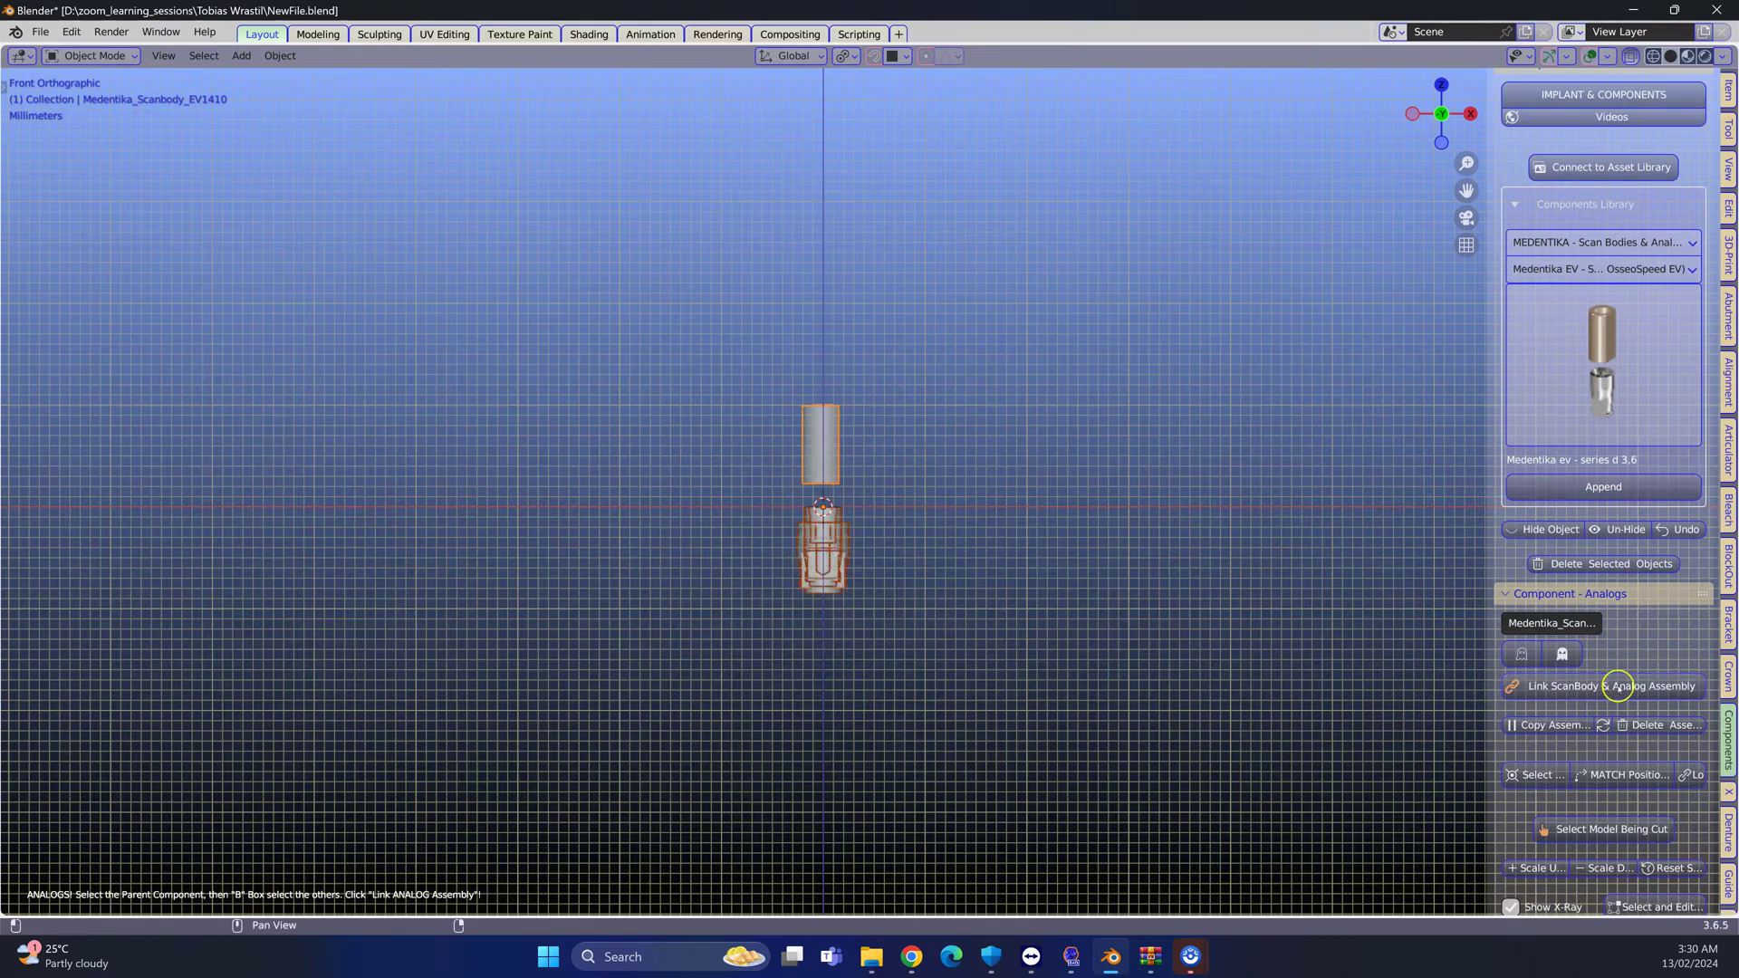
pyautogui.click(1616, 685)
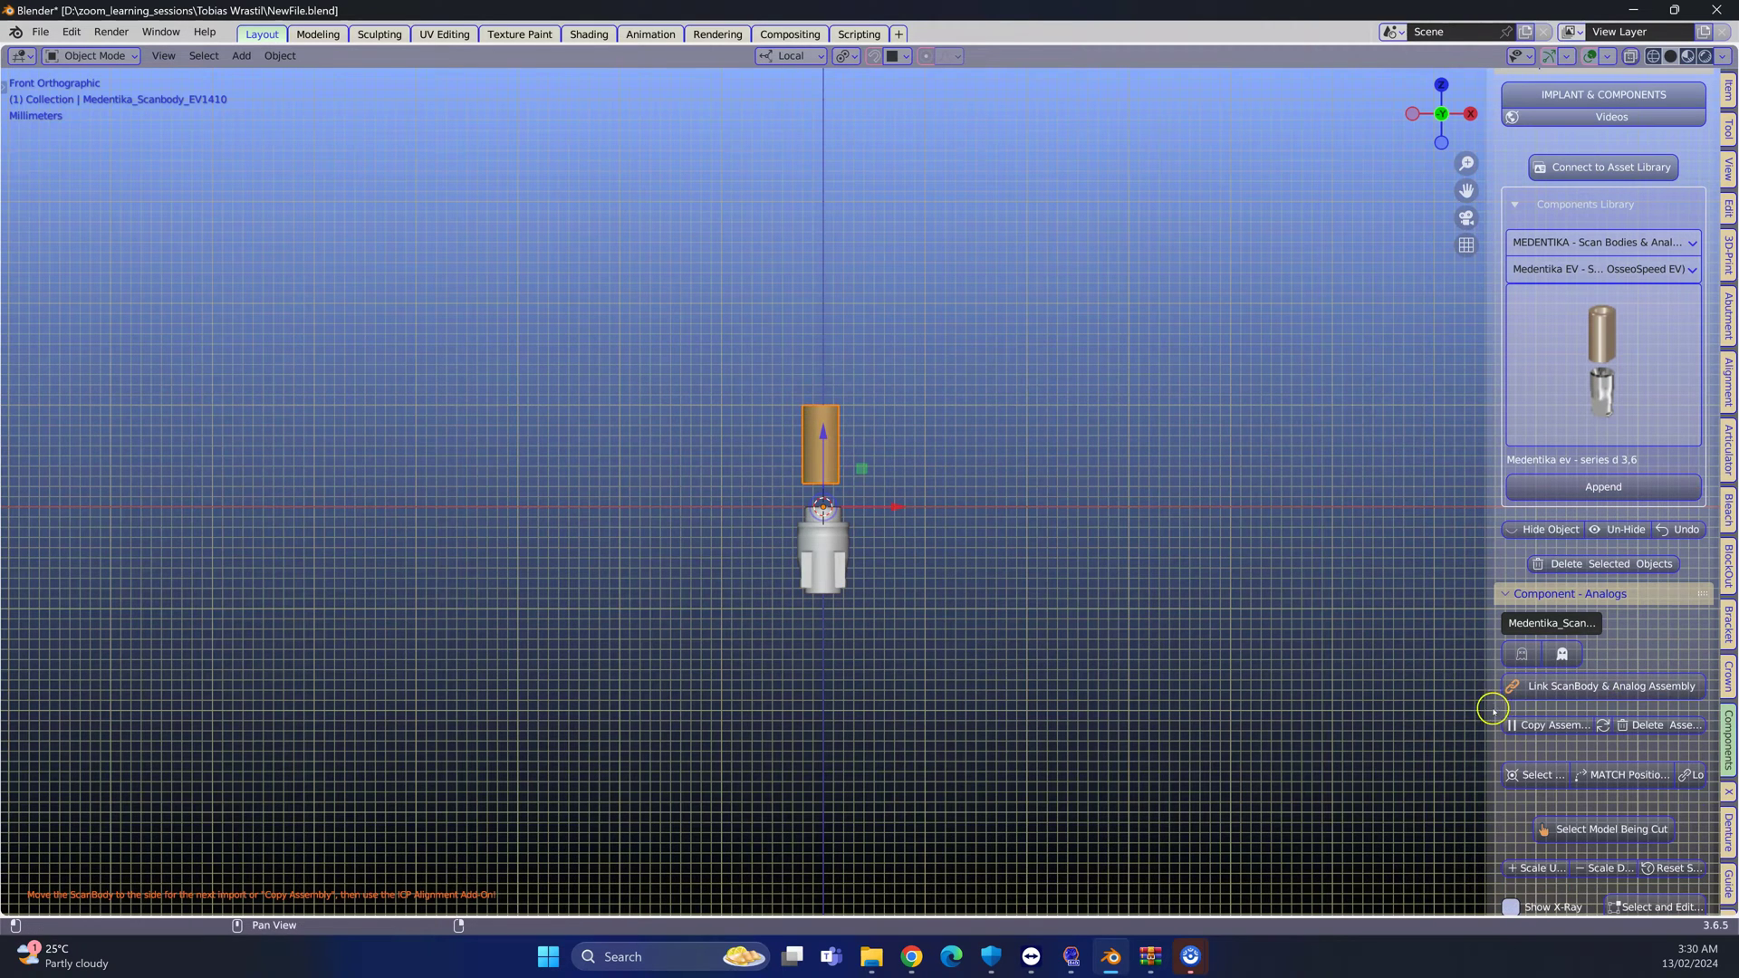
pyautogui.click(1561, 725)
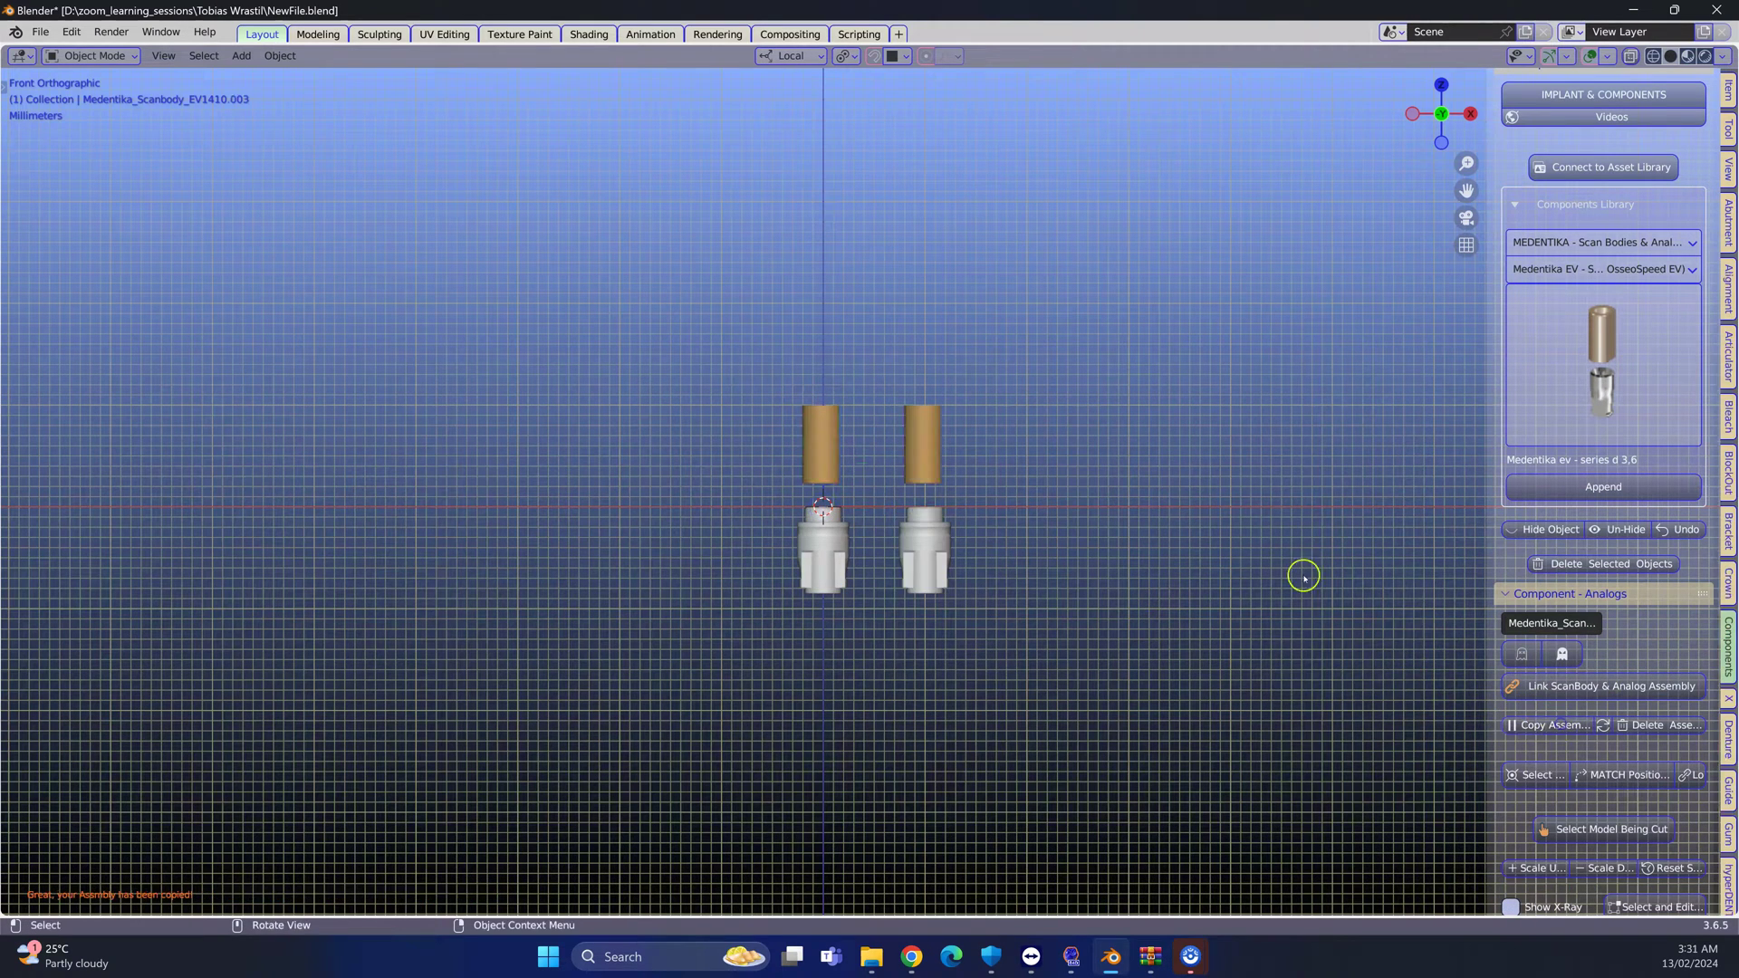
# Move both series d 3,6 assemblies up and to the left, then deselect everything
pyautogui.click(928, 453)
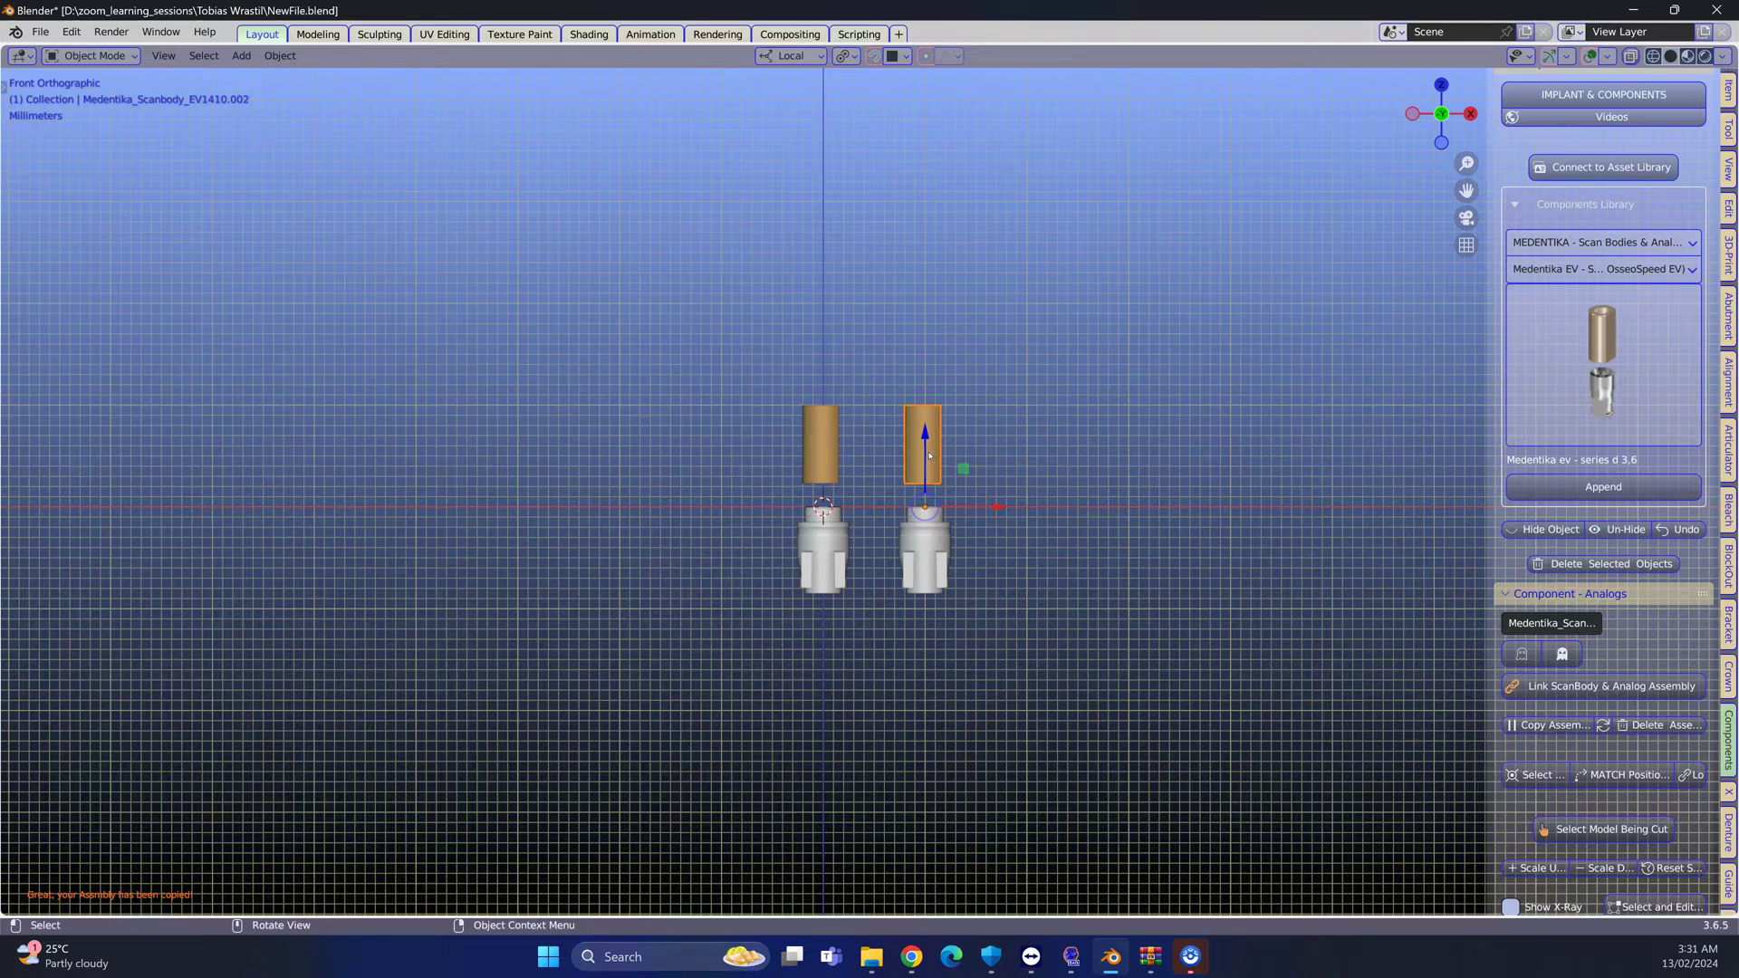
pyautogui.moveTo(928, 454); pyautogui.dragTo(167, 258)
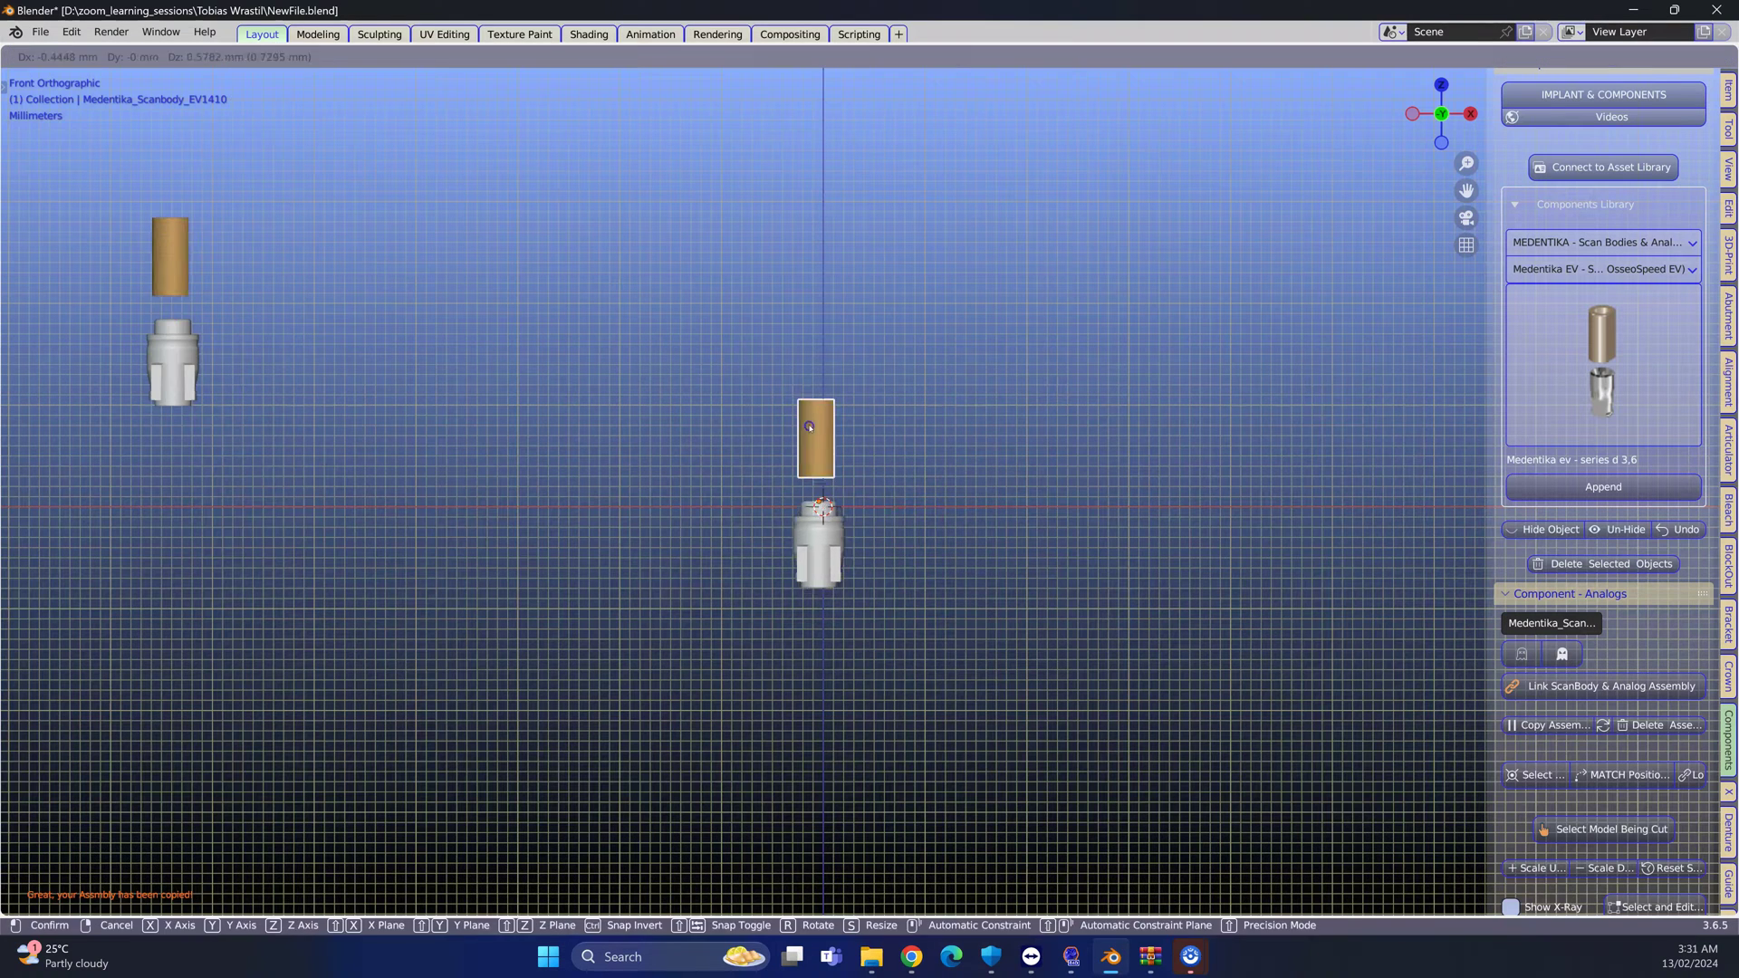
pyautogui.moveTo(797, 419); pyautogui.dragTo(295, 267)
pyautogui.click(1159, 324)
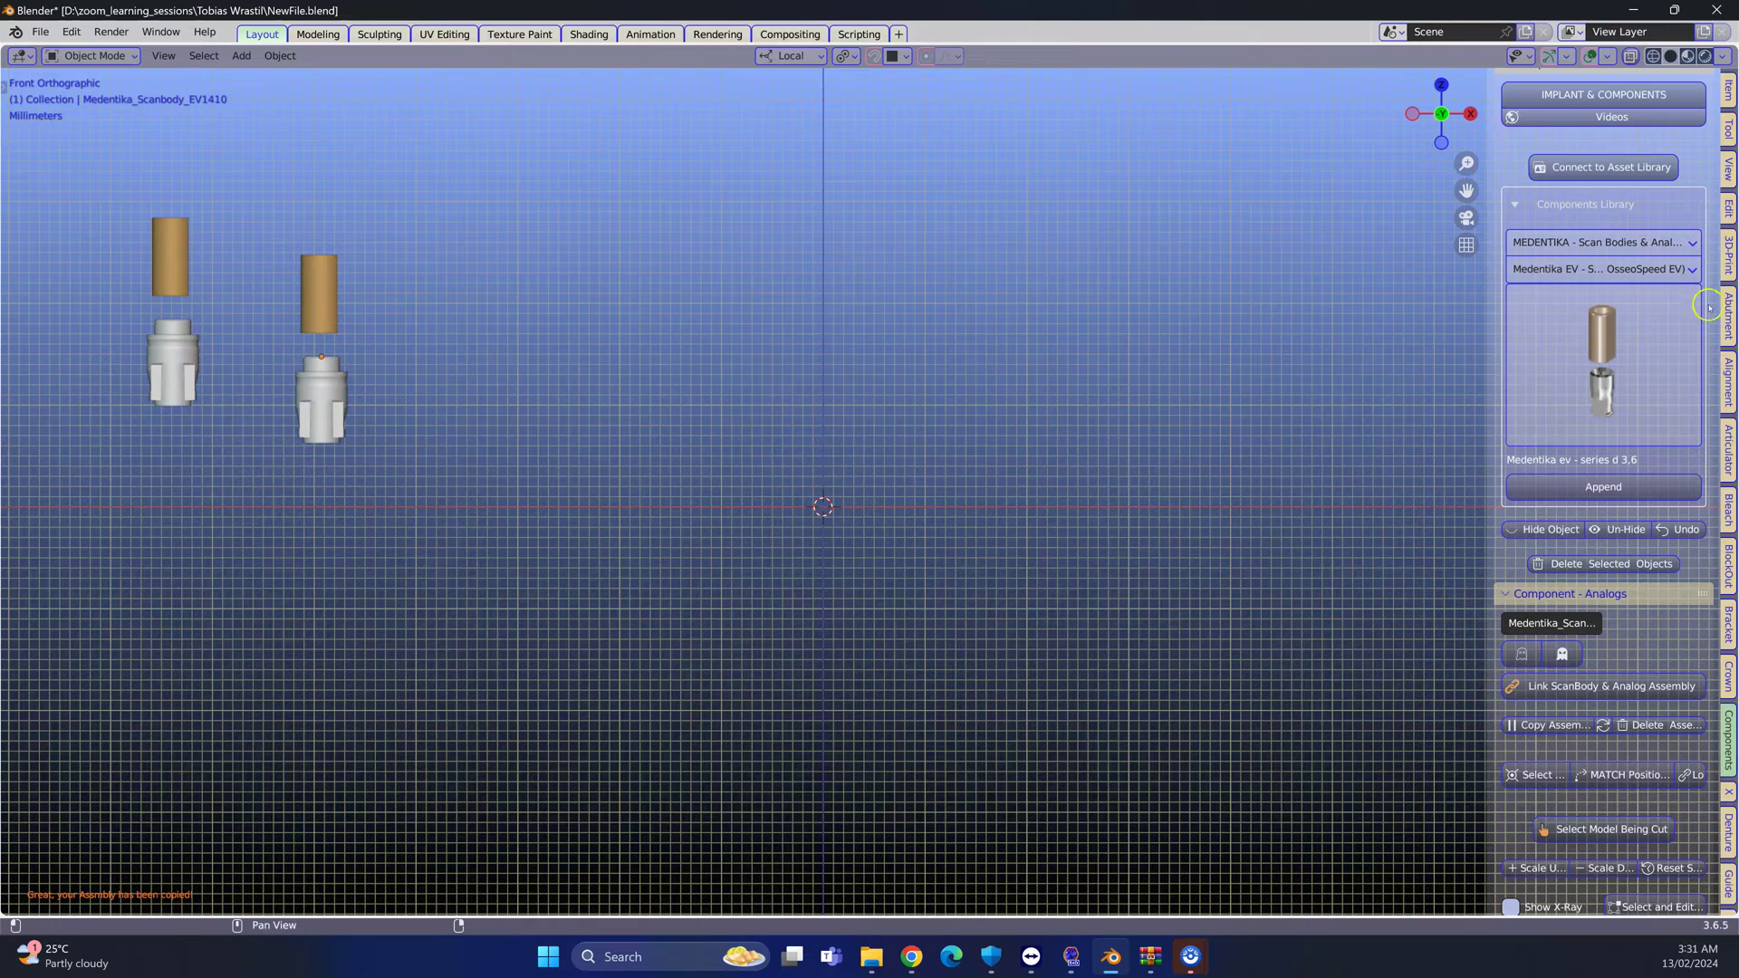
# Append the Medentika ev series d 4,2 scan body and analog and enable X-Ray
pyautogui.click(1614, 353)
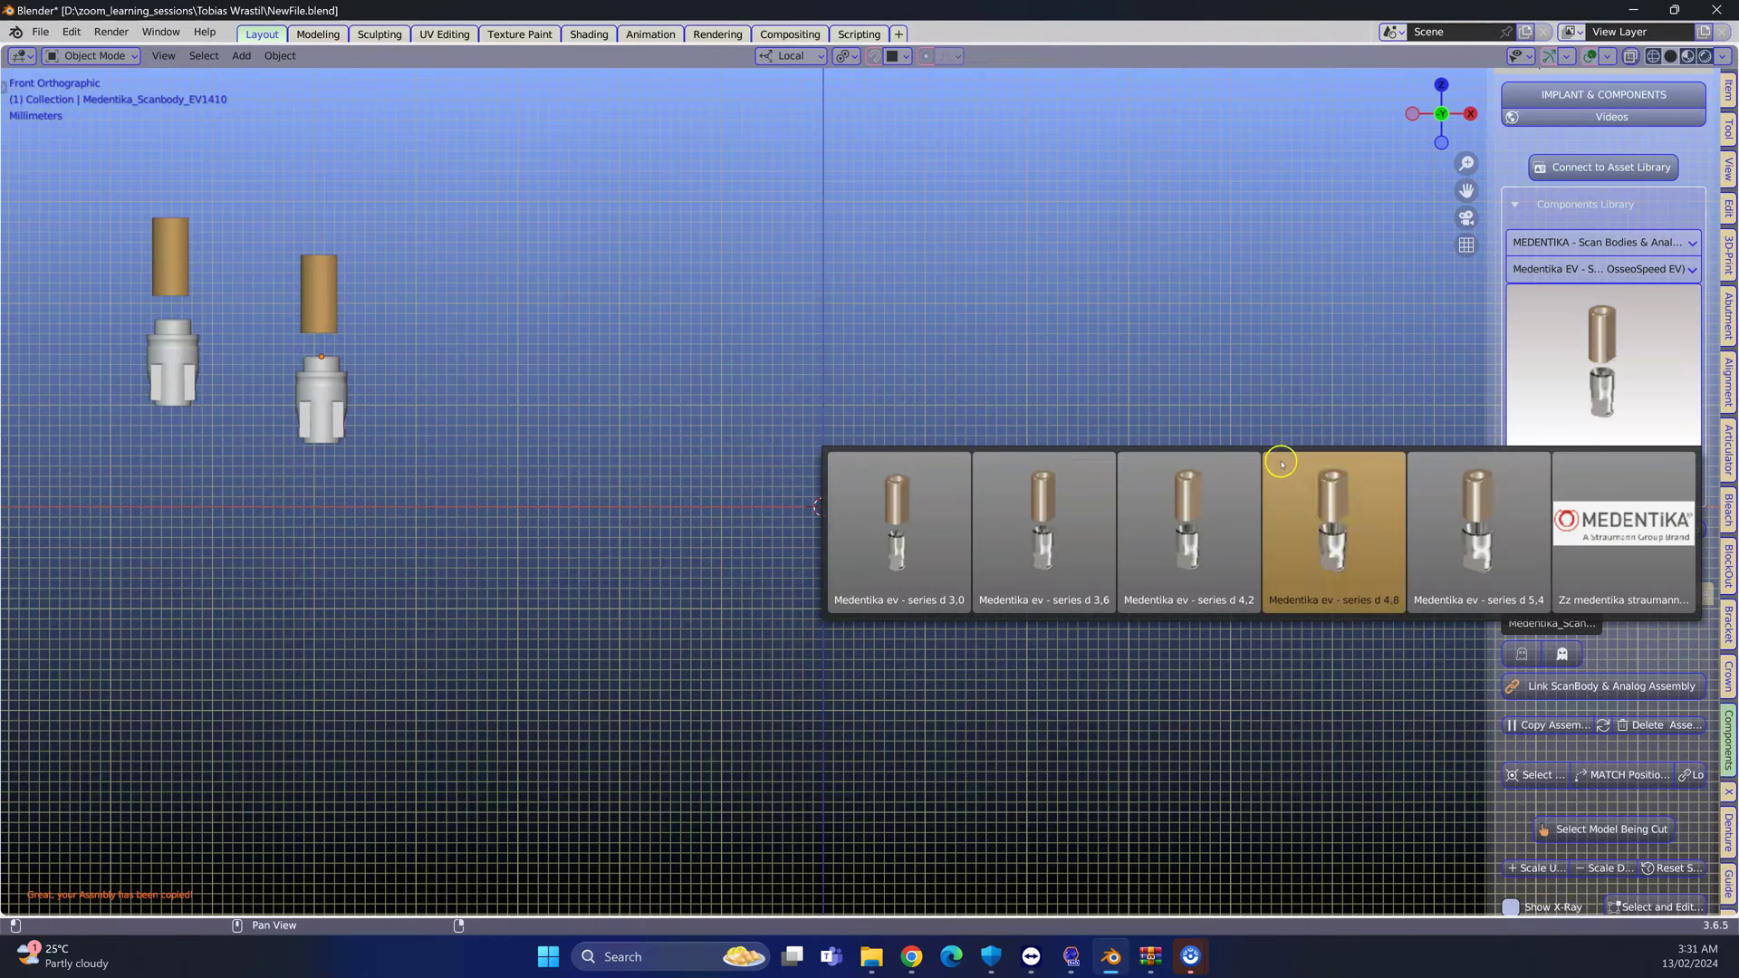
pyautogui.click(1248, 512)
pyautogui.click(1626, 489)
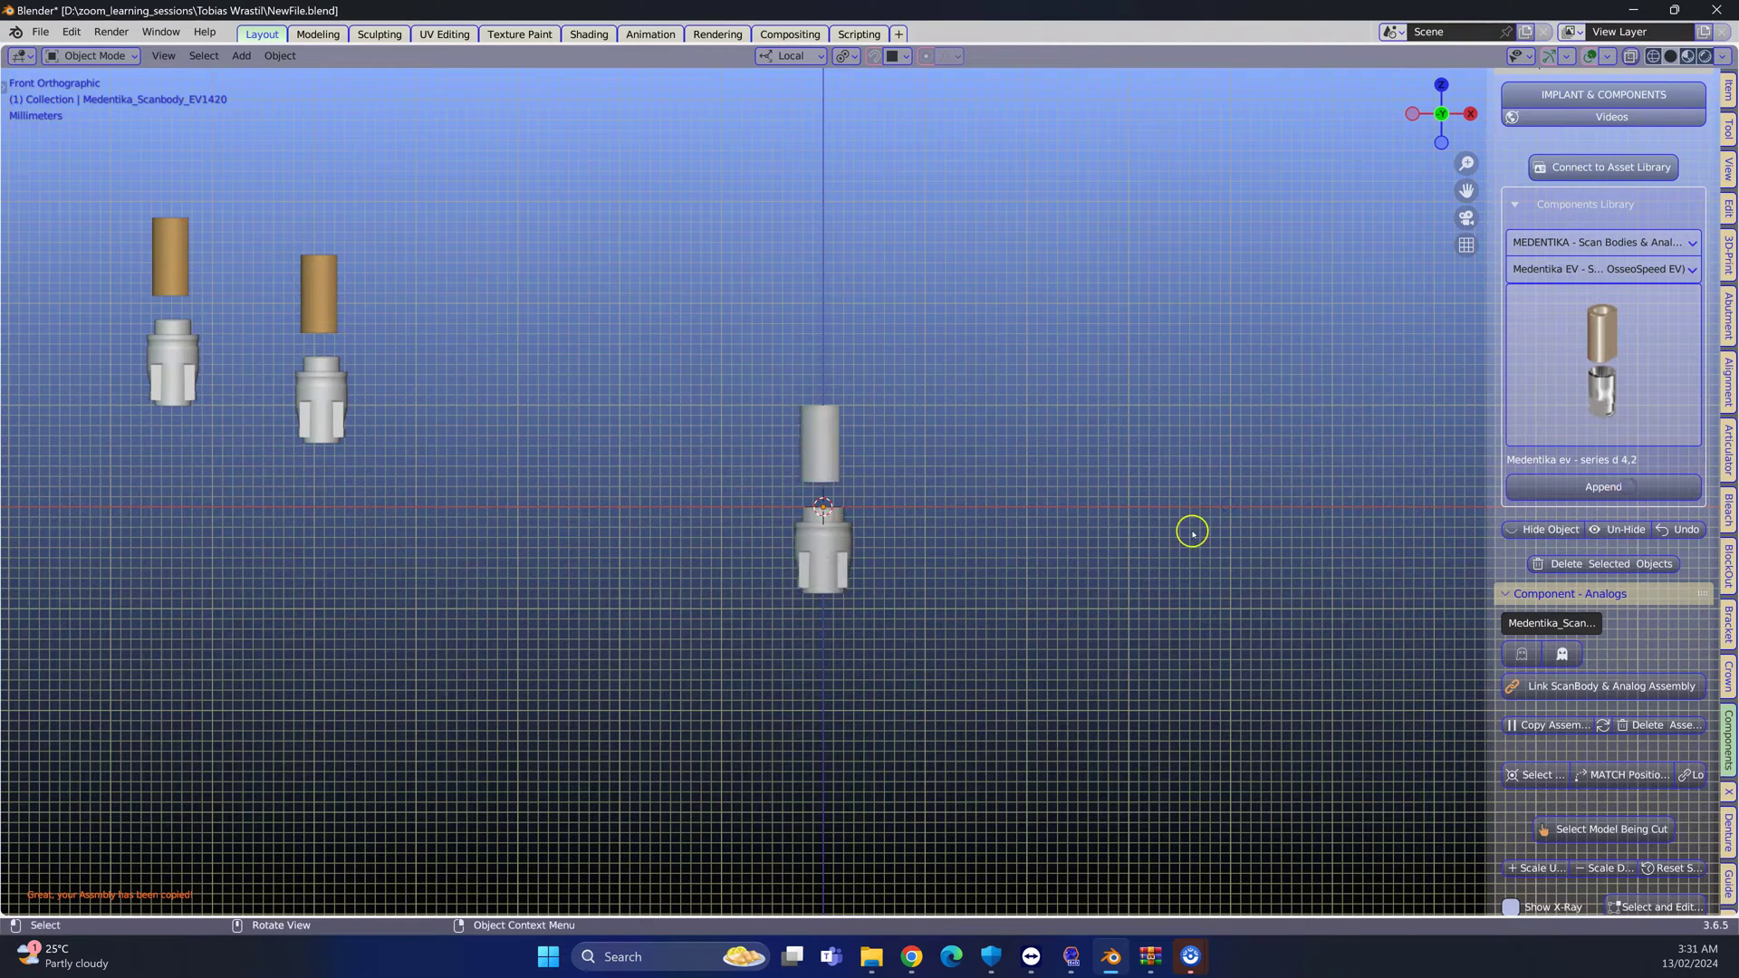
pyautogui.click(1522, 653)
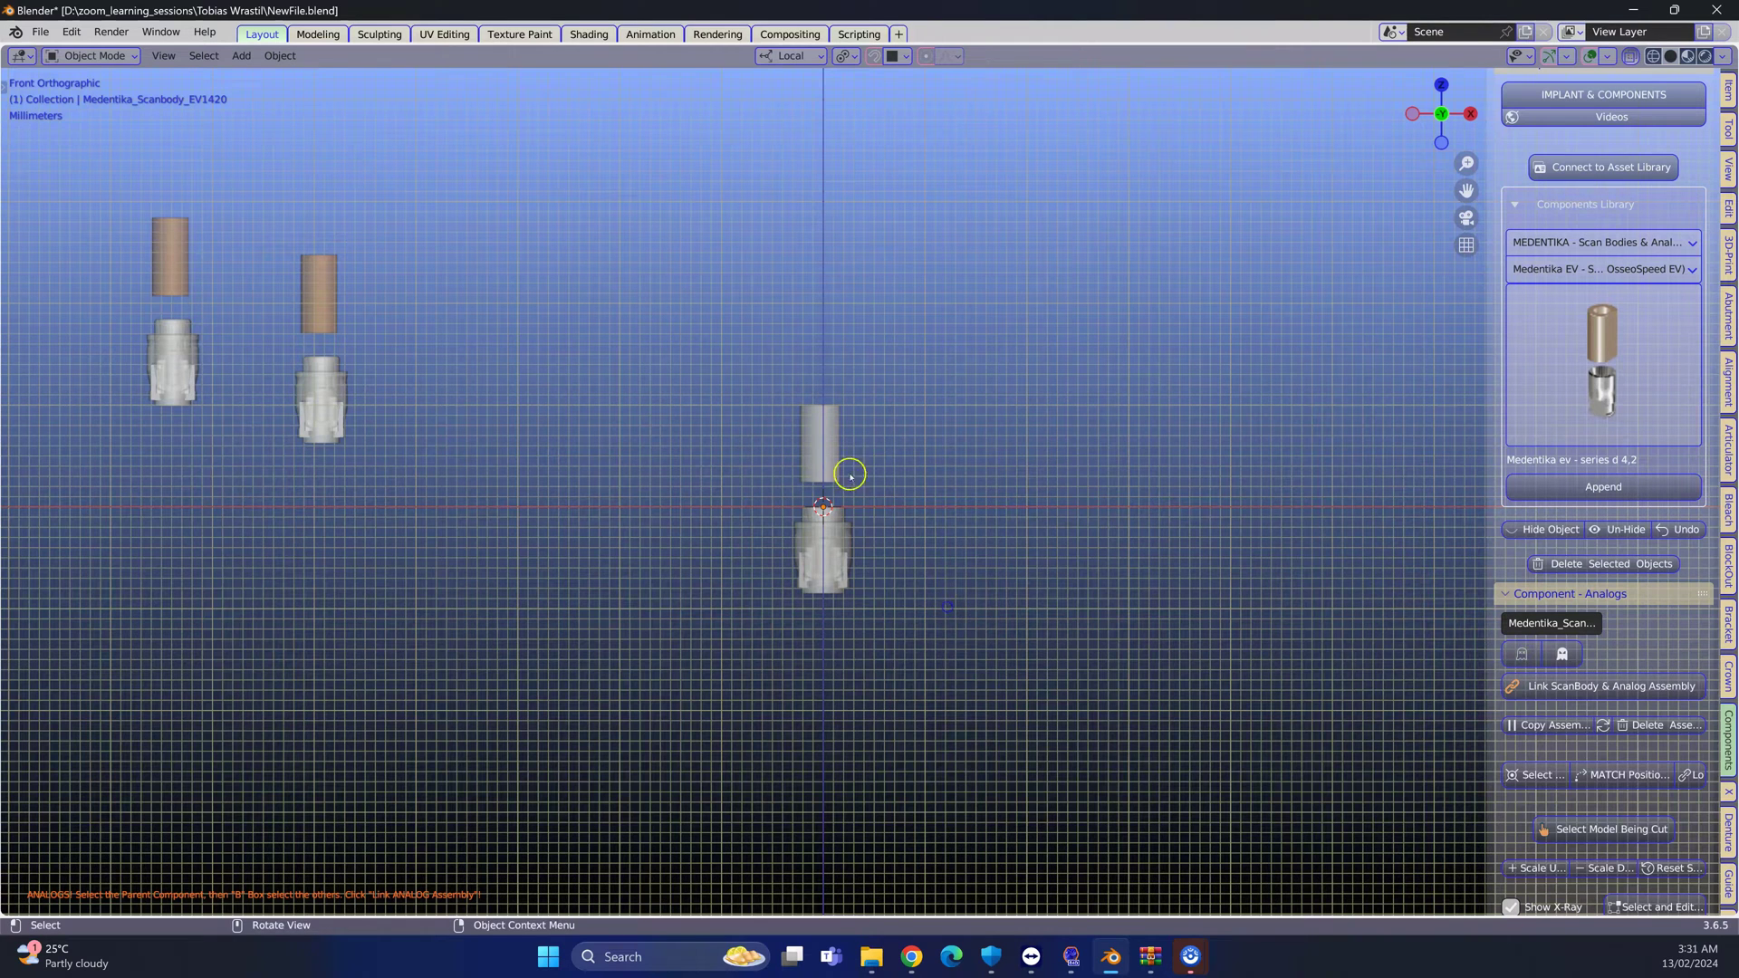
# Box-select the new scan body with its analog, link them into an assembly, and copy it
pyautogui.press('b')
pyautogui.moveTo(760, 460); pyautogui.dragTo(942, 634)
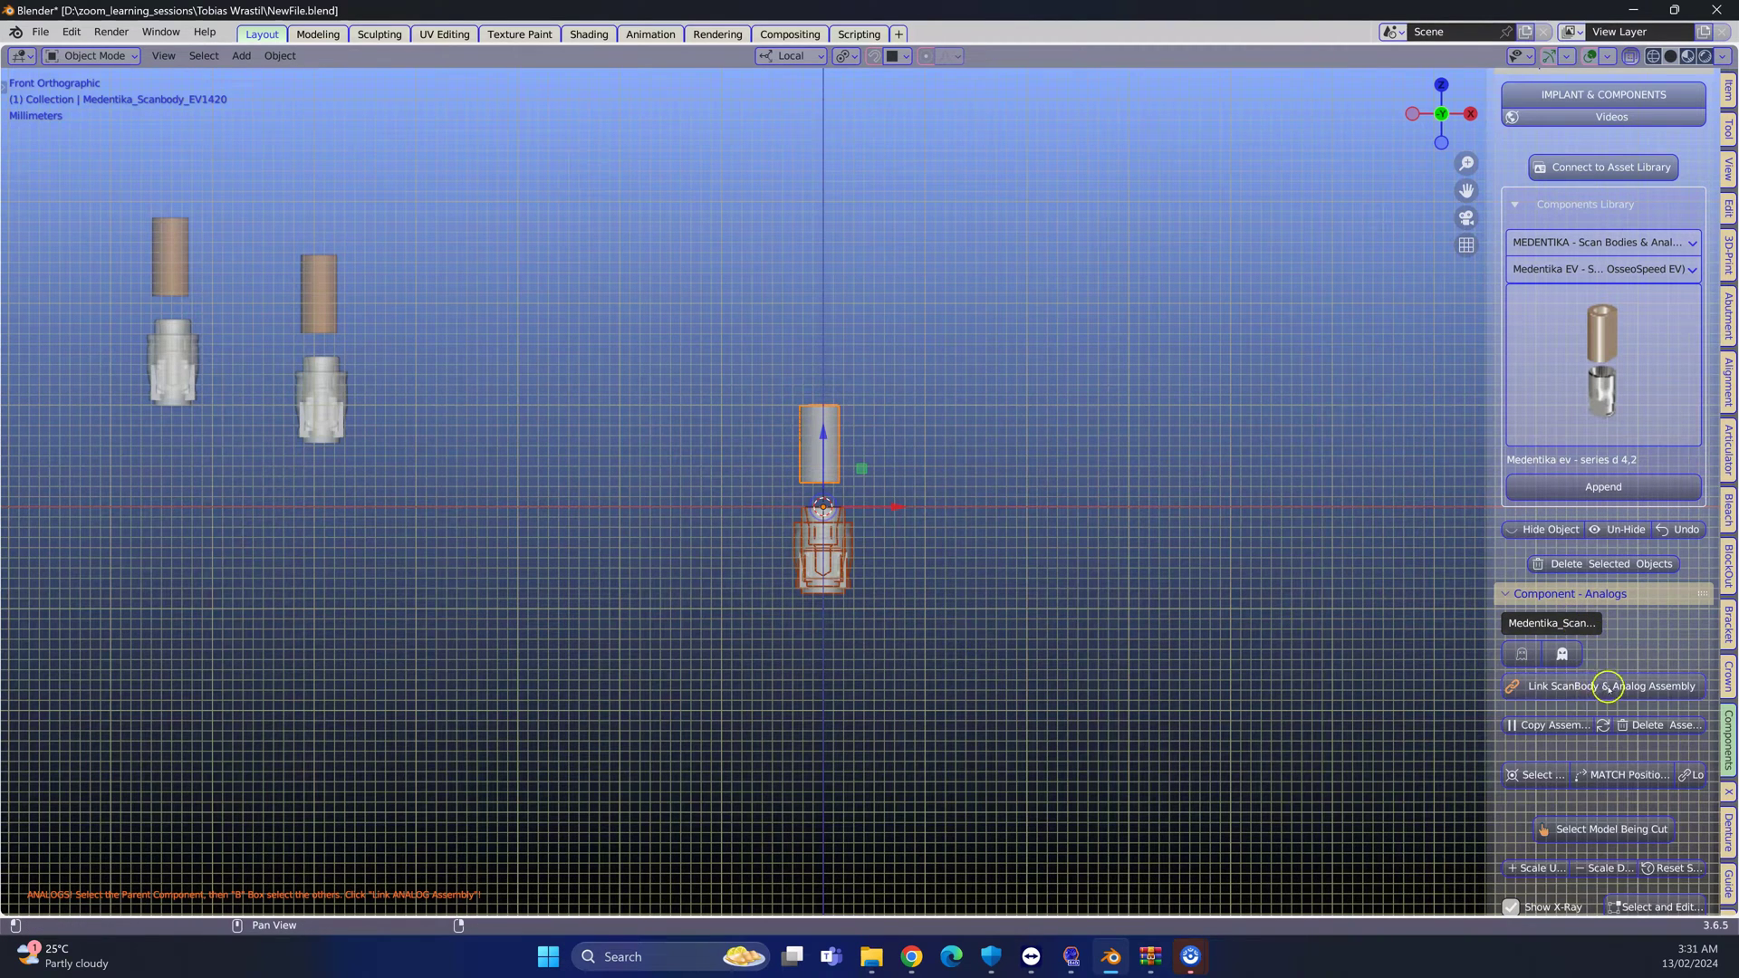
pyautogui.click(1606, 685)
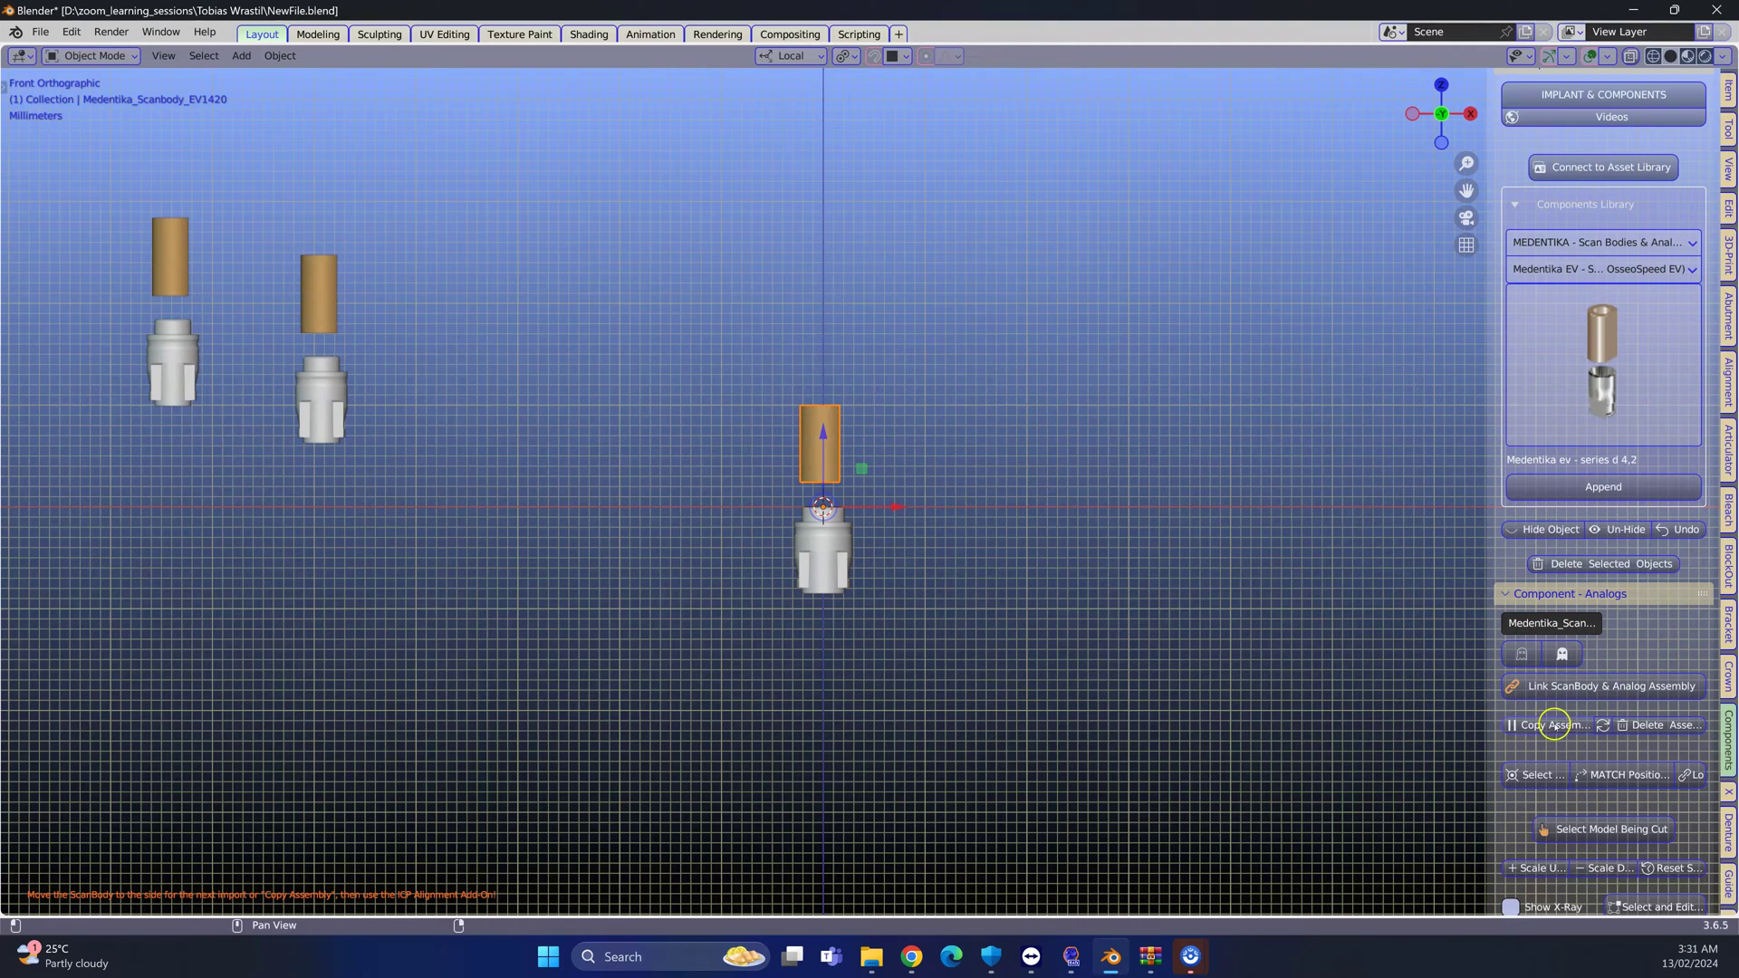
pyautogui.click(1554, 725)
# Move both series d 4,2 assemblies up beside the first pair
pyautogui.click(828, 447)
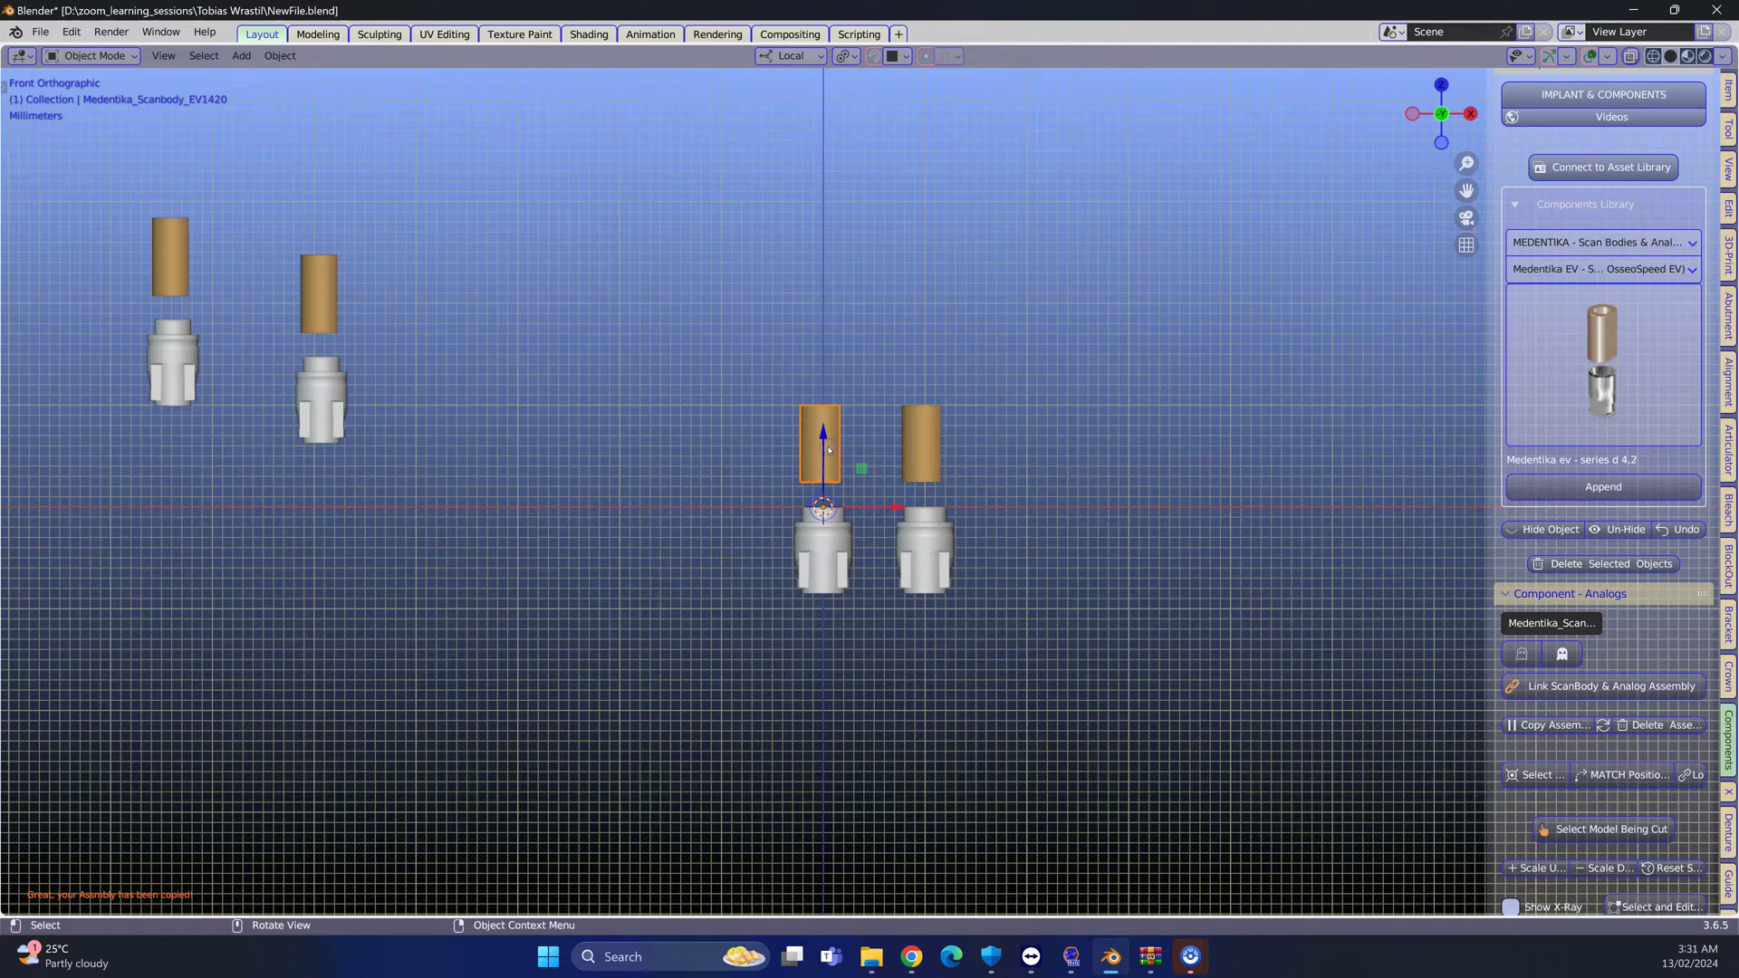
pyautogui.moveTo(828, 447); pyautogui.dragTo(648, 189)
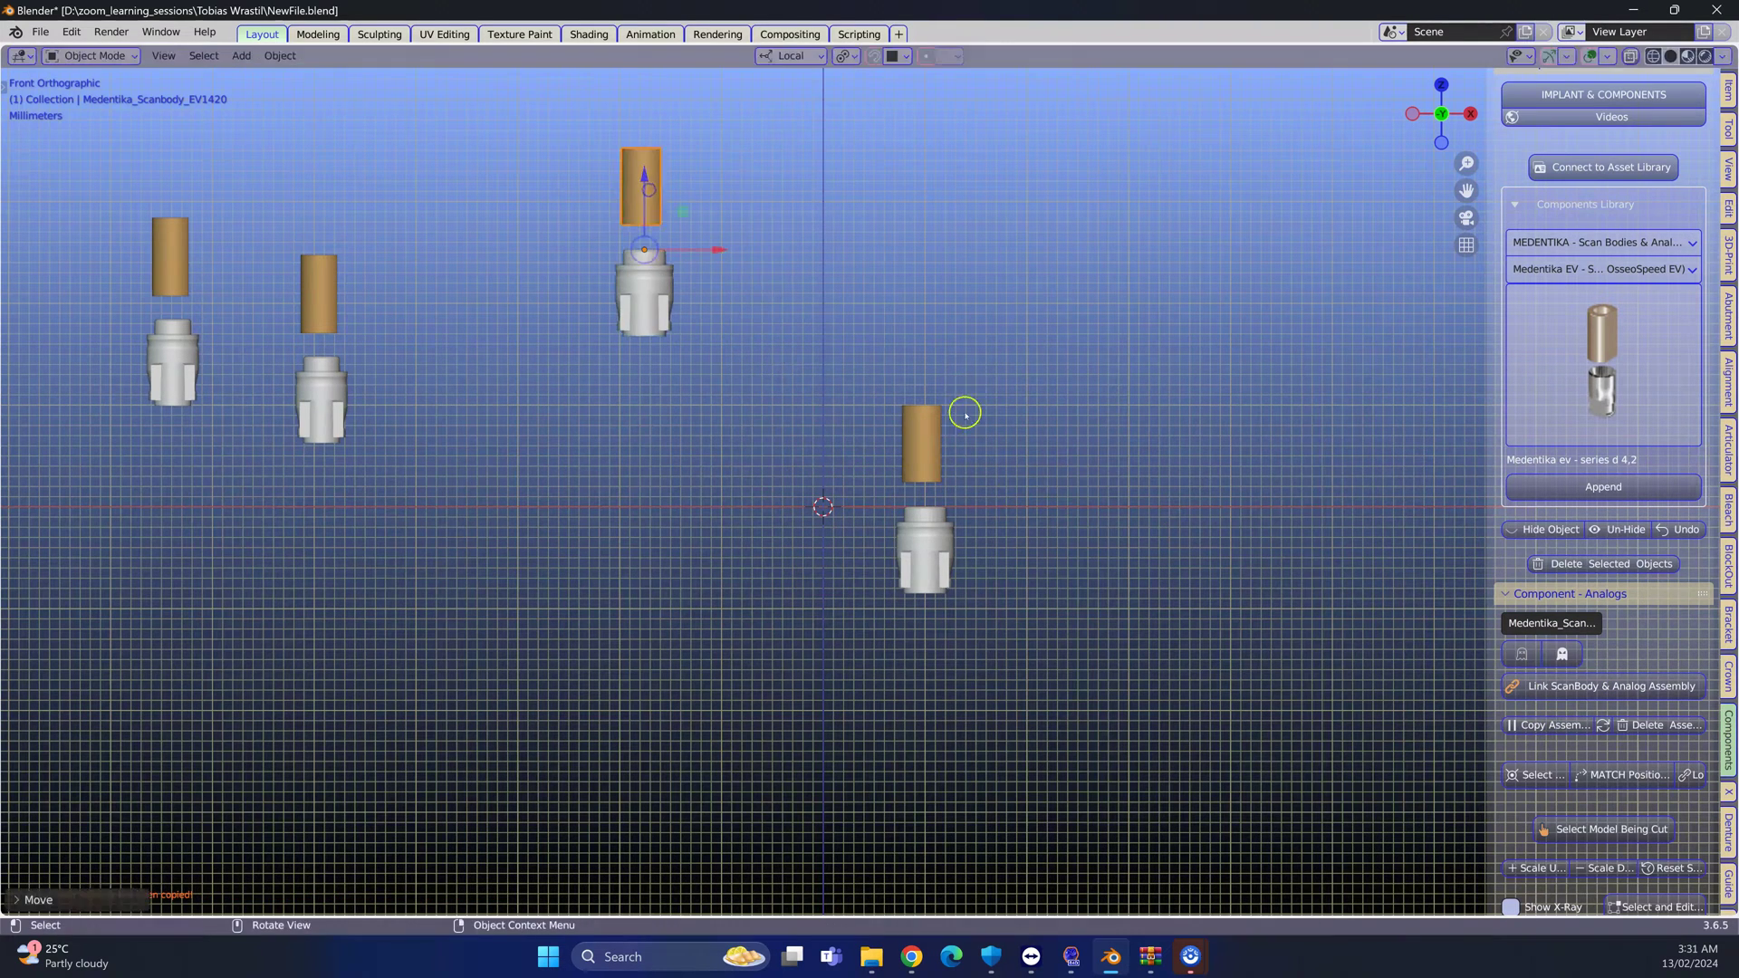
pyautogui.click(931, 433)
pyautogui.moveTo(931, 433); pyautogui.dragTo(956, 127)
pyautogui.moveTo(956, 126); pyautogui.dragTo(990, 342, button='middle')
# Bring back the lower jaw with the upper jaw still hidden, and select the middle scan body
pyautogui.scroll(2, 990, 342)
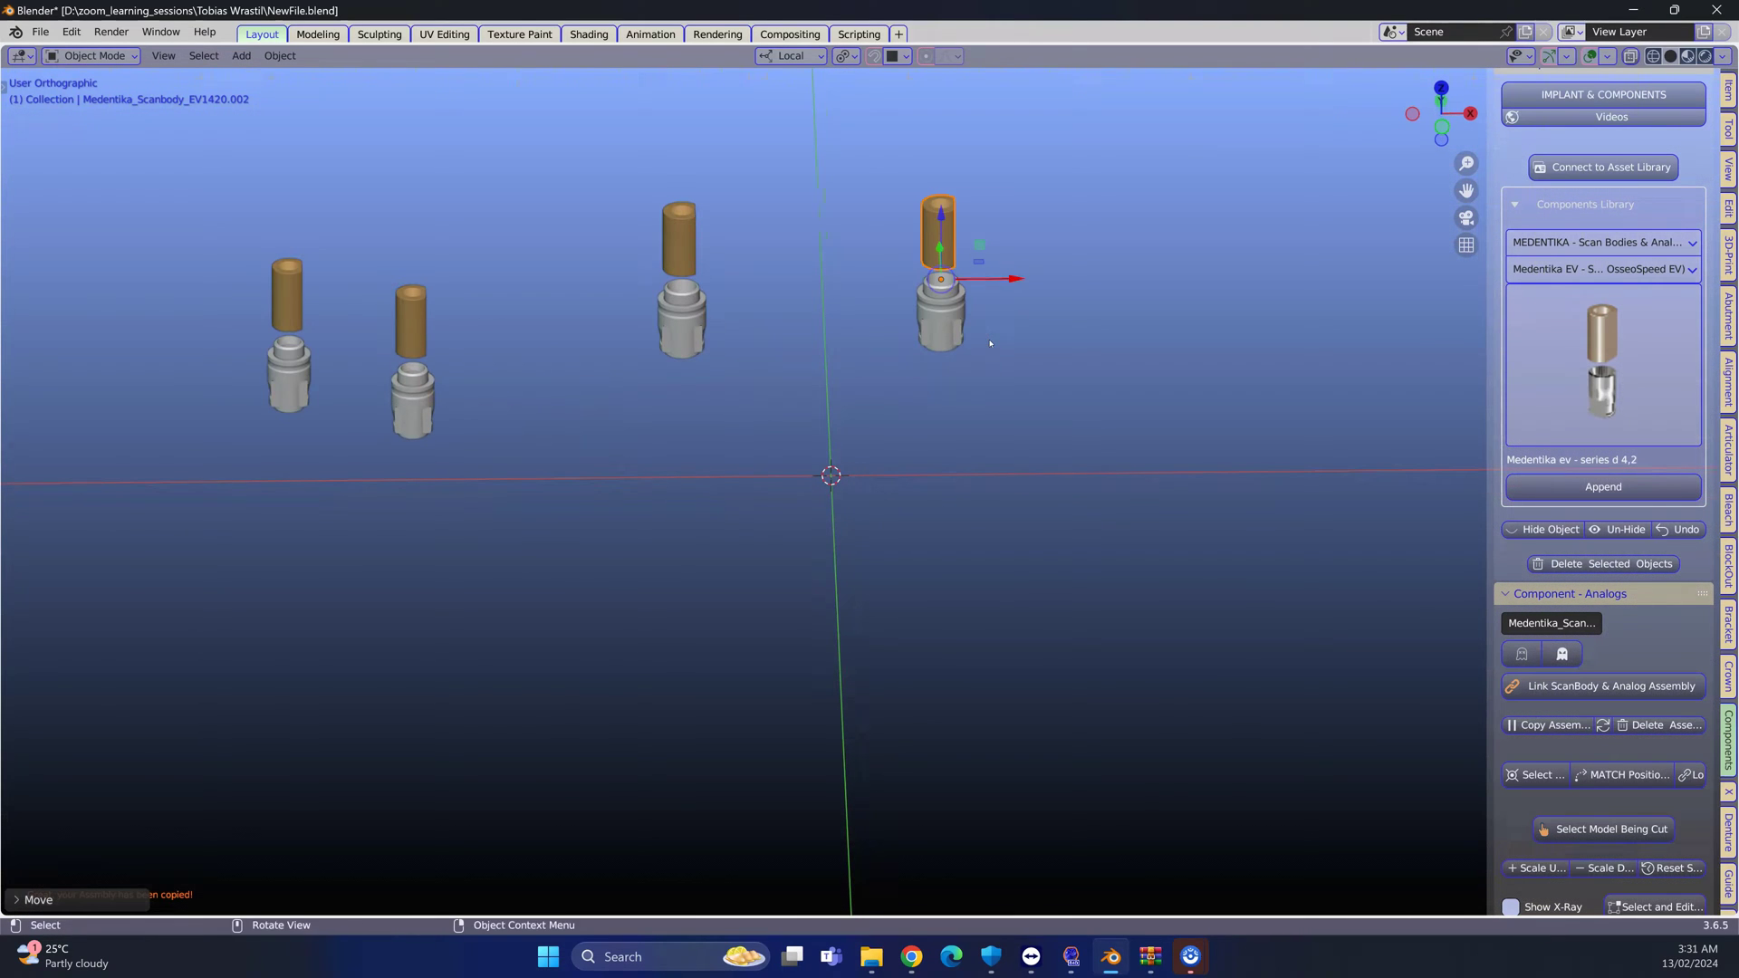
pyautogui.hotkey('alt', 'h')
pyautogui.keyDown('shift'); pyautogui.moveTo(895, 388); pyautogui.dragTo(871, 413, button='middle'); pyautogui.keyUp('shift')
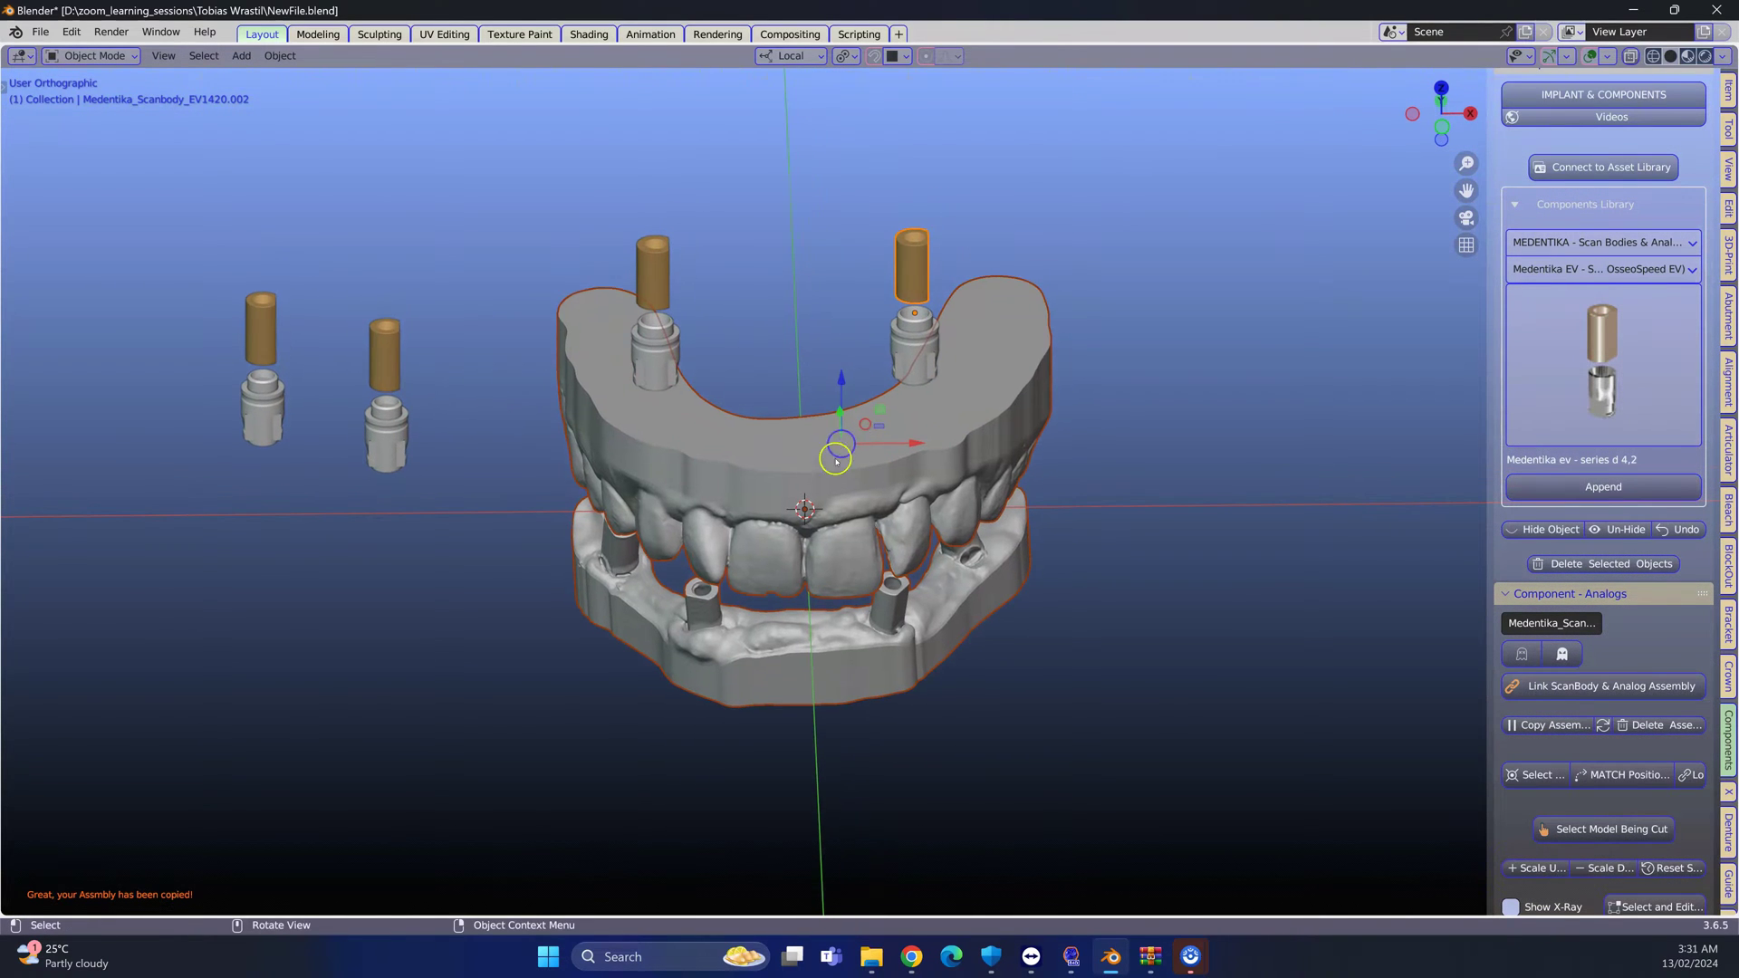
pyautogui.hotkey('ctrl', 'z')
pyautogui.click(645, 321)
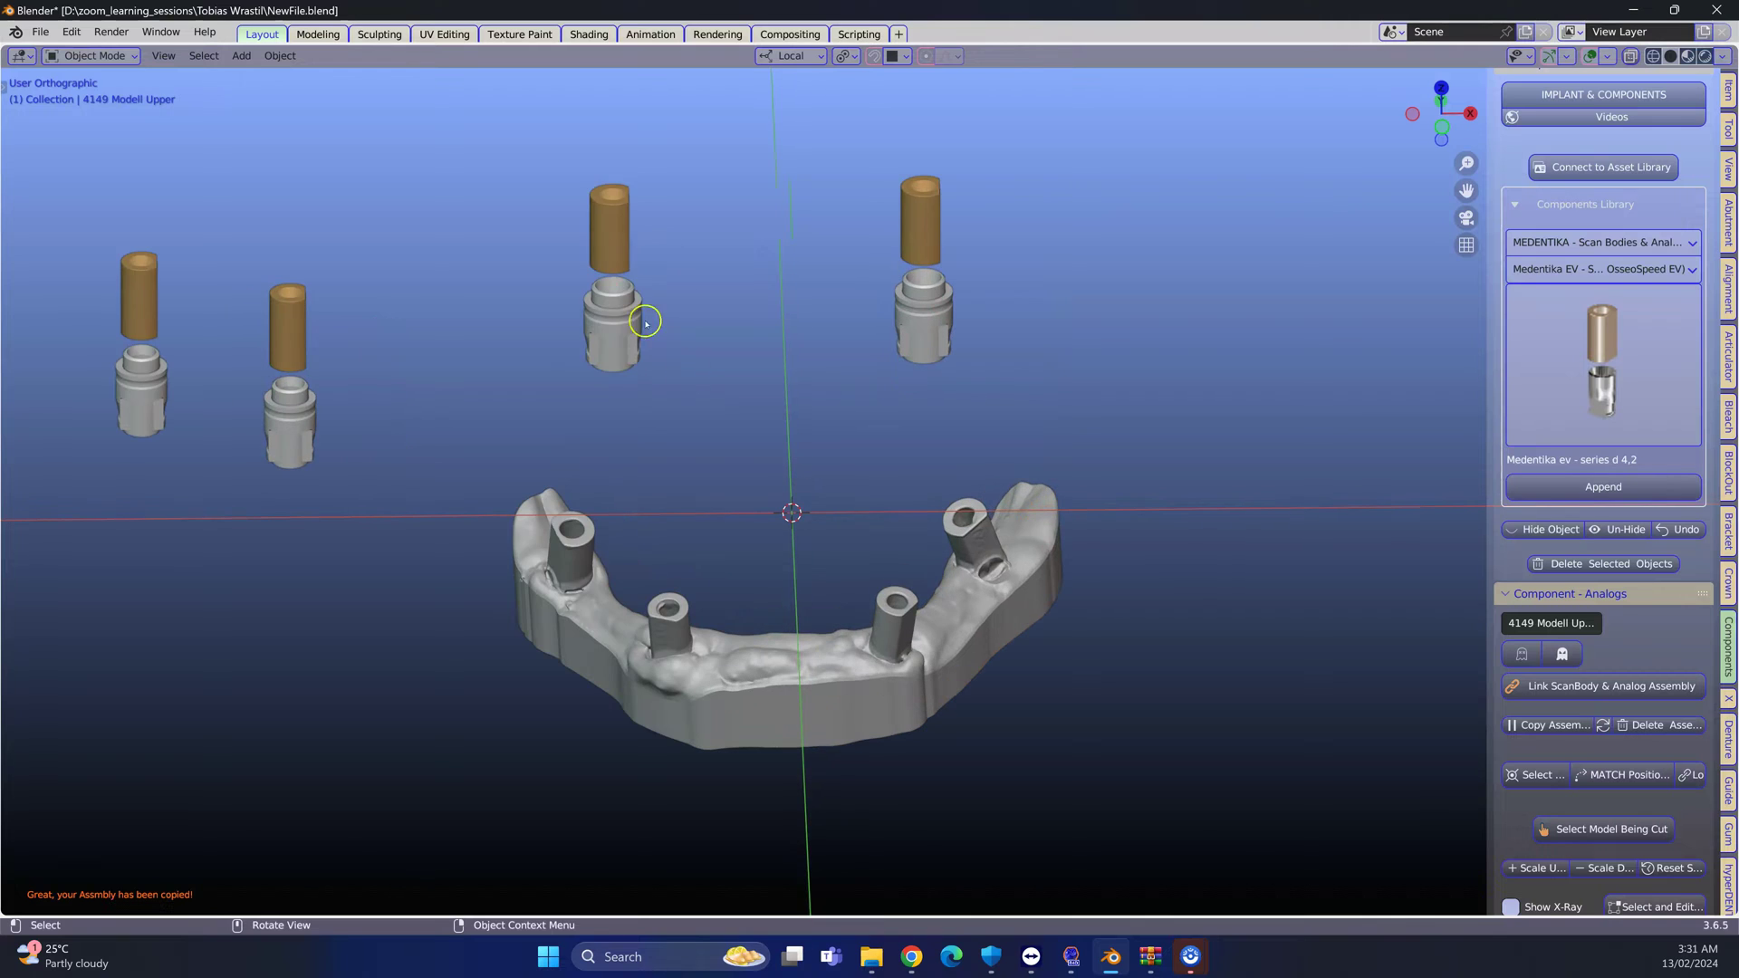
pyautogui.moveTo(596, 238); pyautogui.dragTo(612, 308, button='middle')
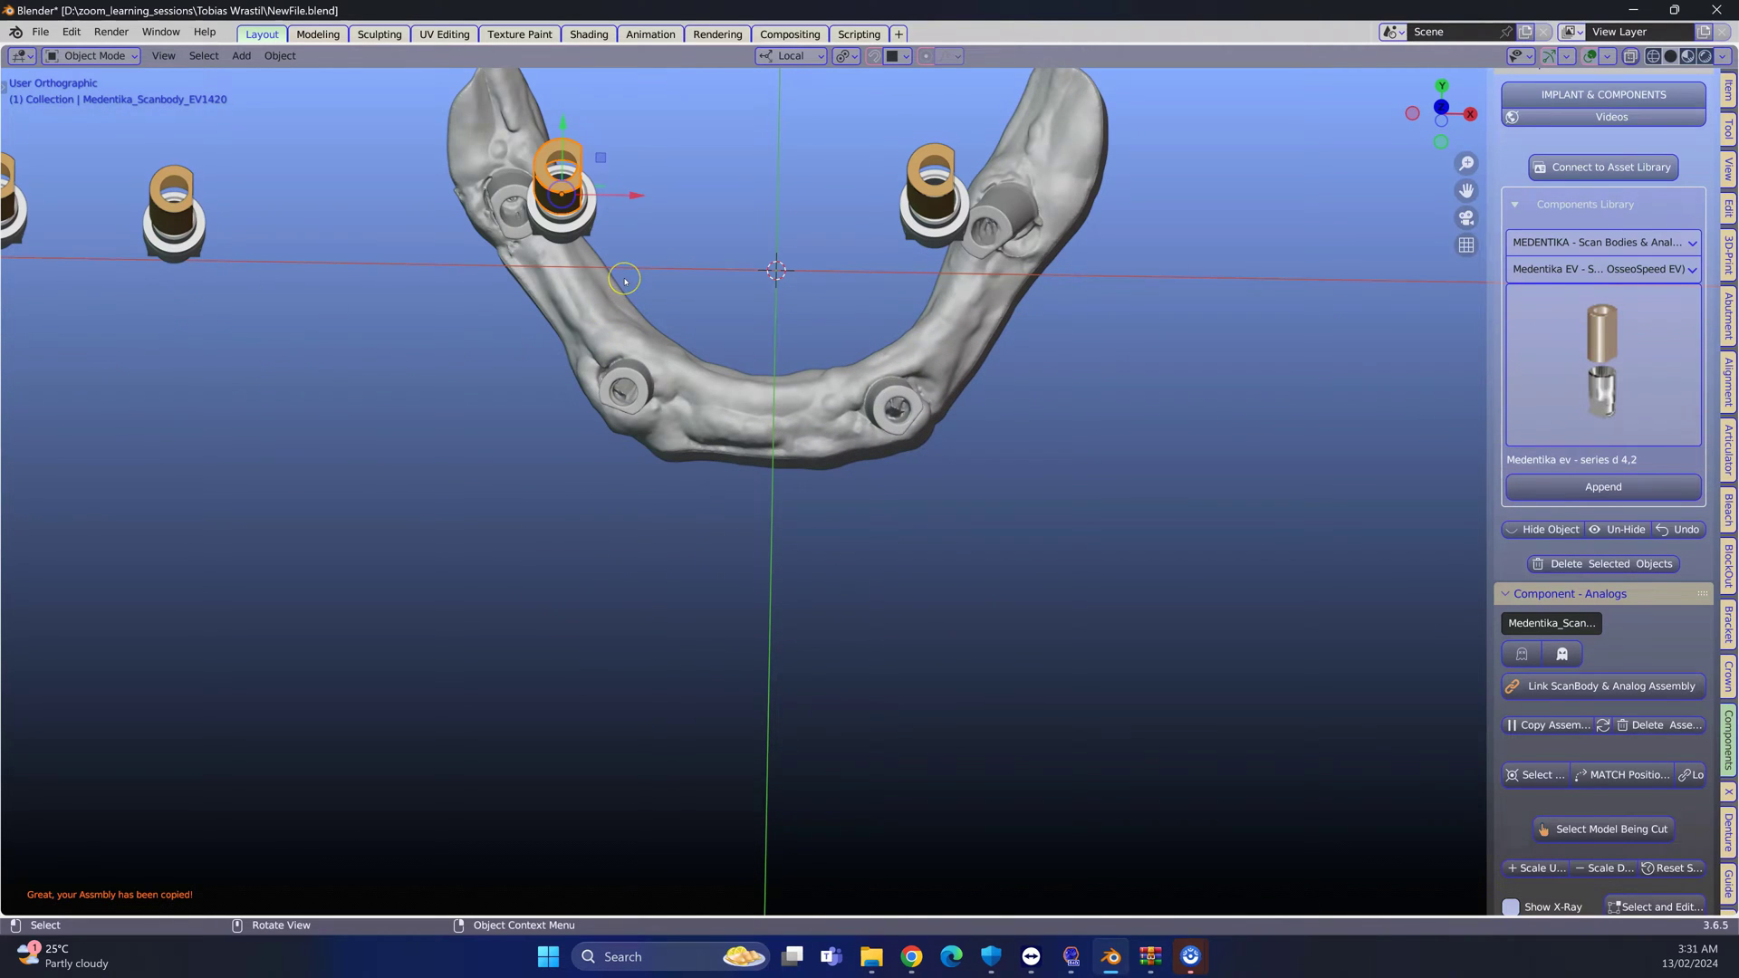
# Move the scan body over the left implant and place a duplicate on the right implant
pyautogui.press('g')
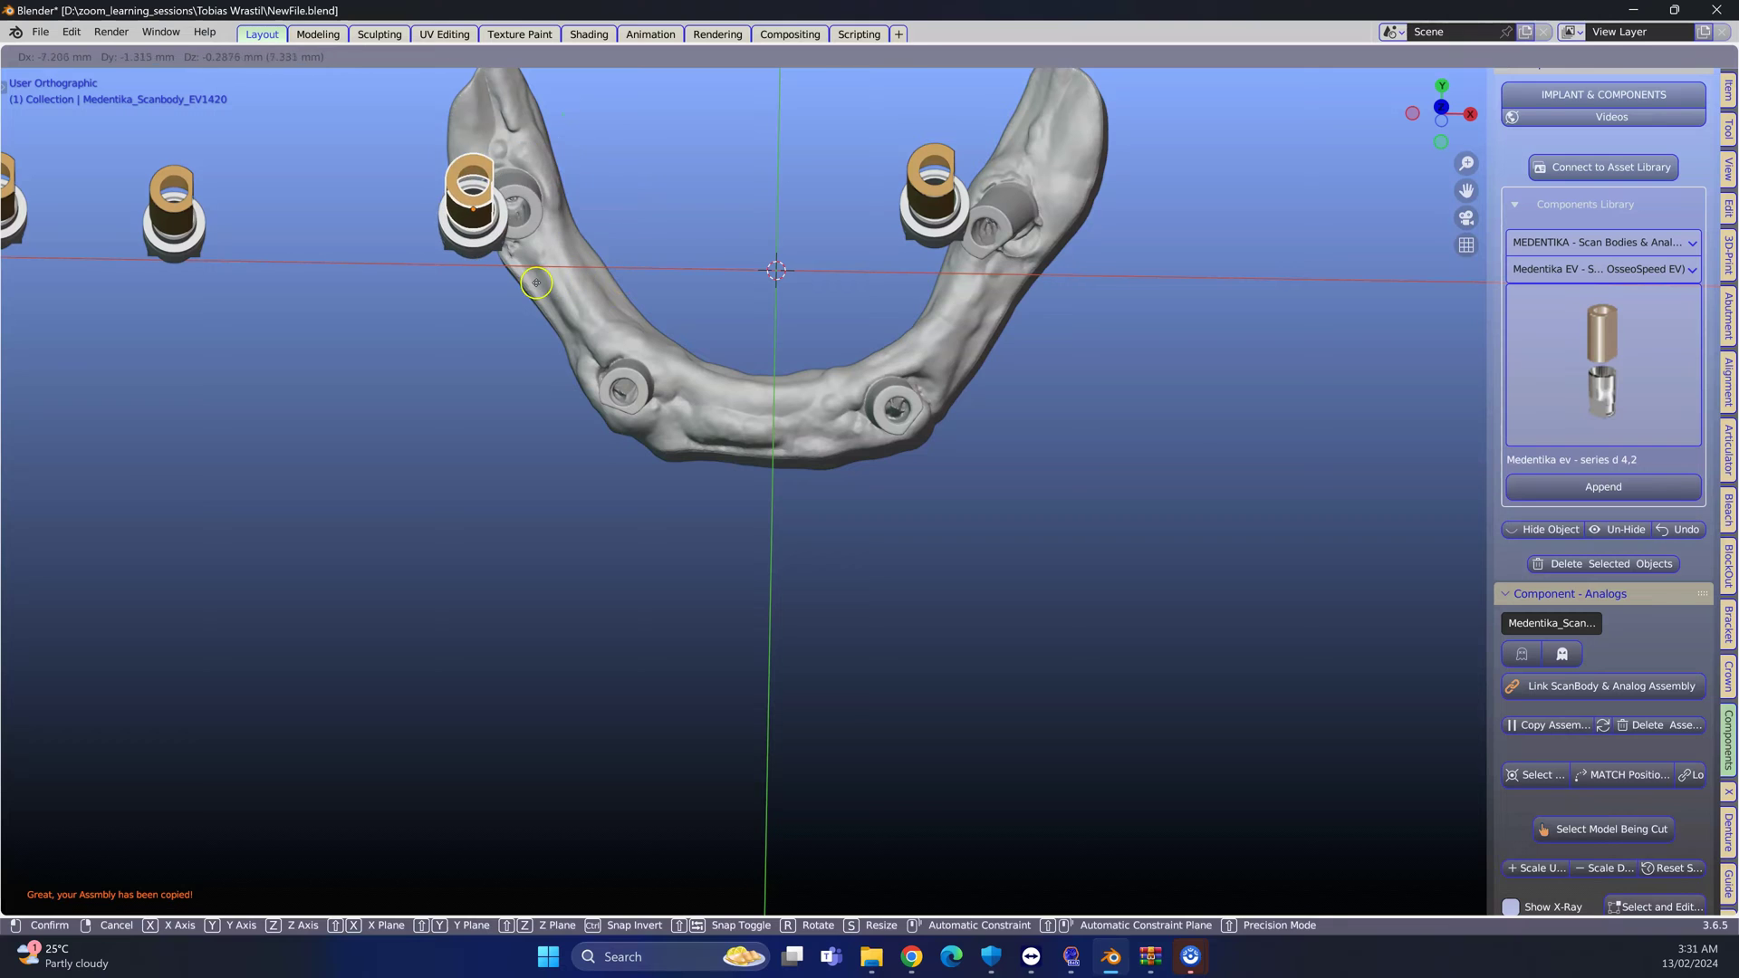
pyautogui.click(491, 313)
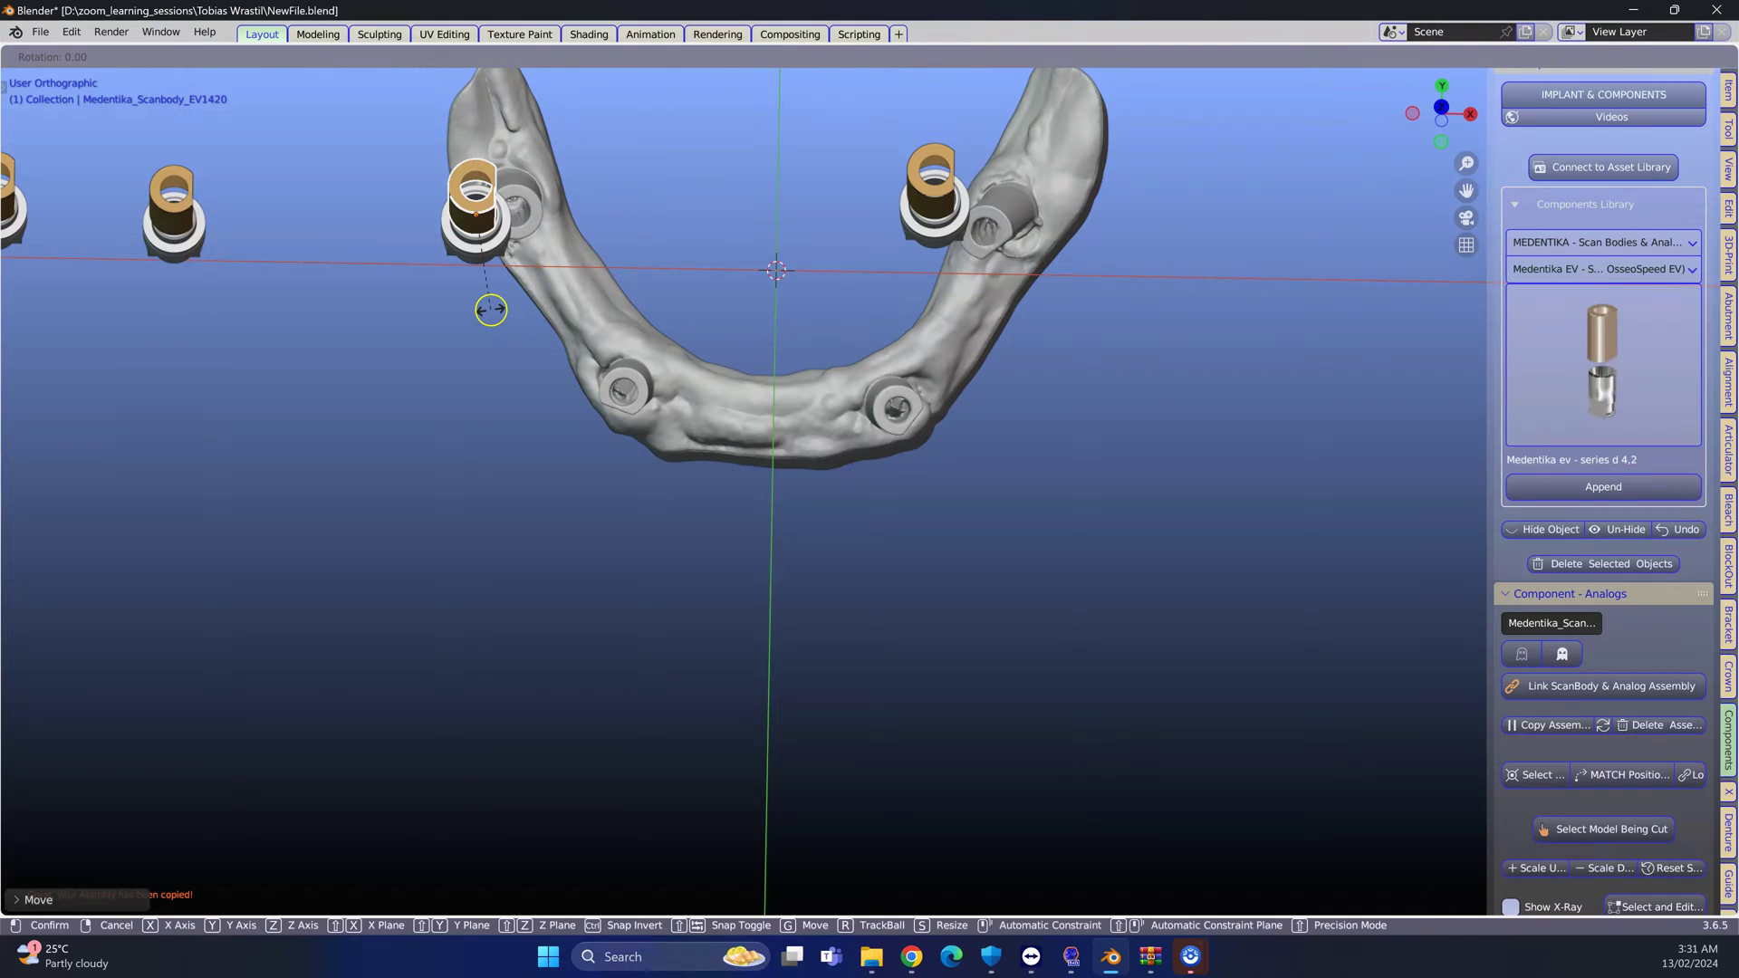
pyautogui.hotkey('shift', 'd')
pyautogui.click(1106, 225)
pyautogui.moveTo(1107, 225); pyautogui.dragTo(1107, 549, button='middle')
# Move a scan body onto the lower-right implant and rotate it to fit
pyautogui.scroll(-2, 1107, 550)
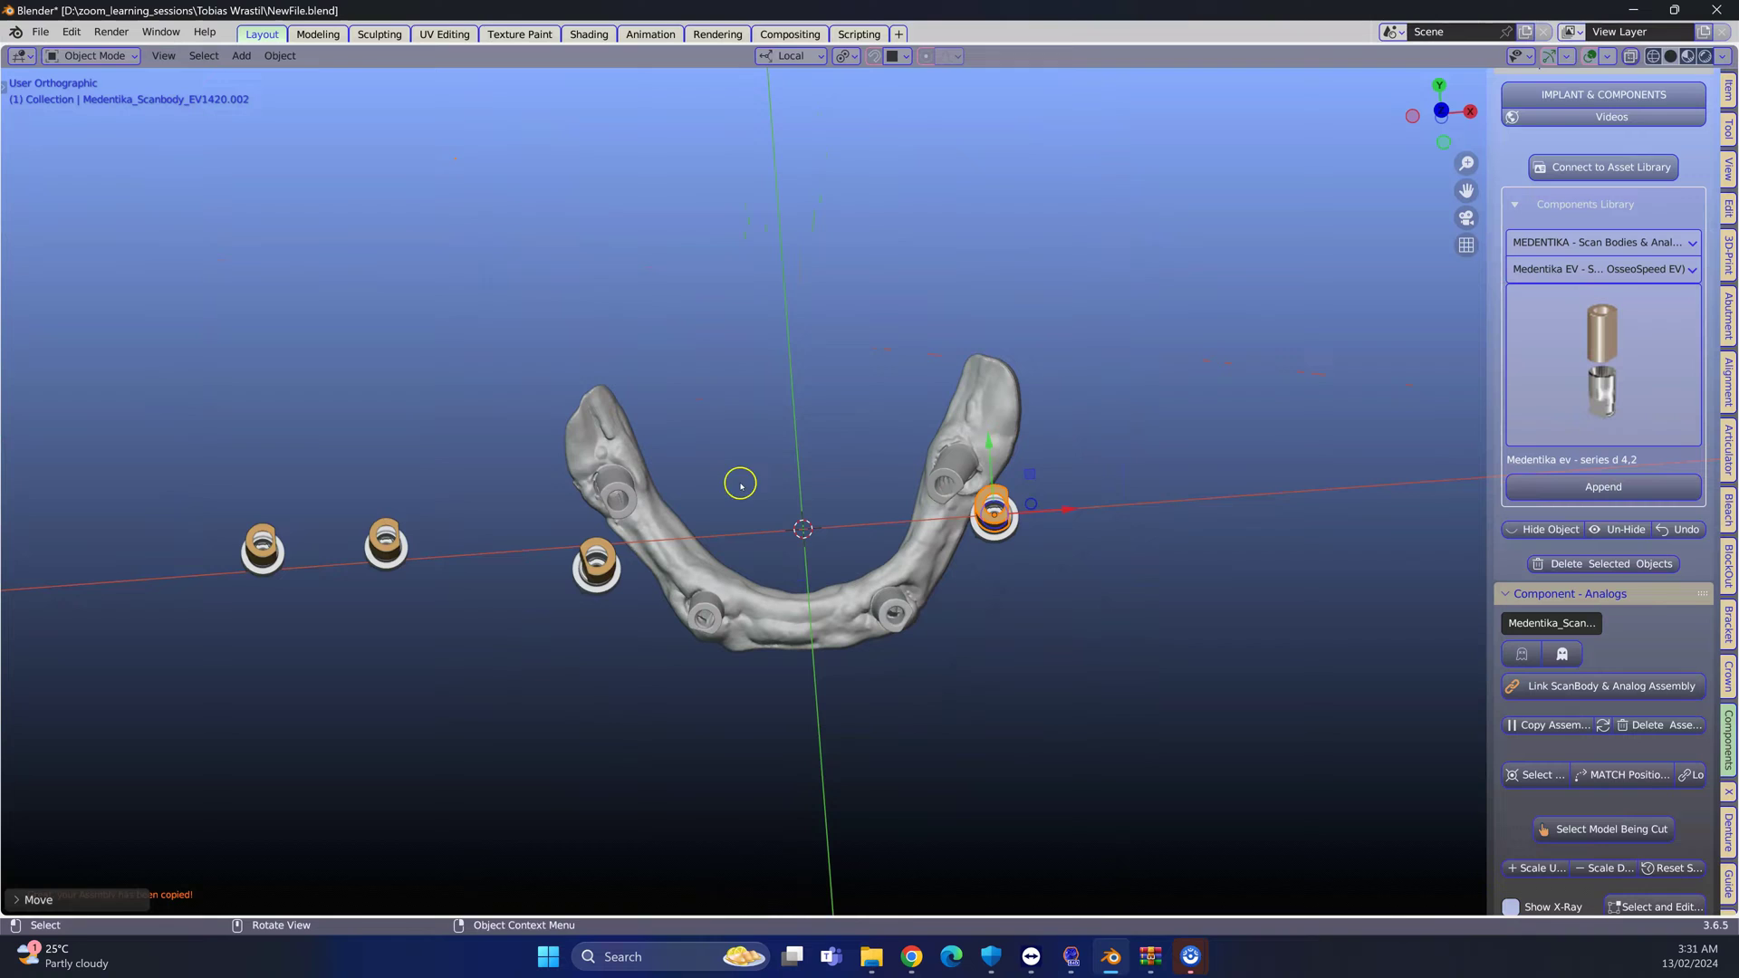
pyautogui.moveTo(388, 543); pyautogui.dragTo(942, 634)
pyautogui.scroll(1, 1002, 633)
pyautogui.press('r')
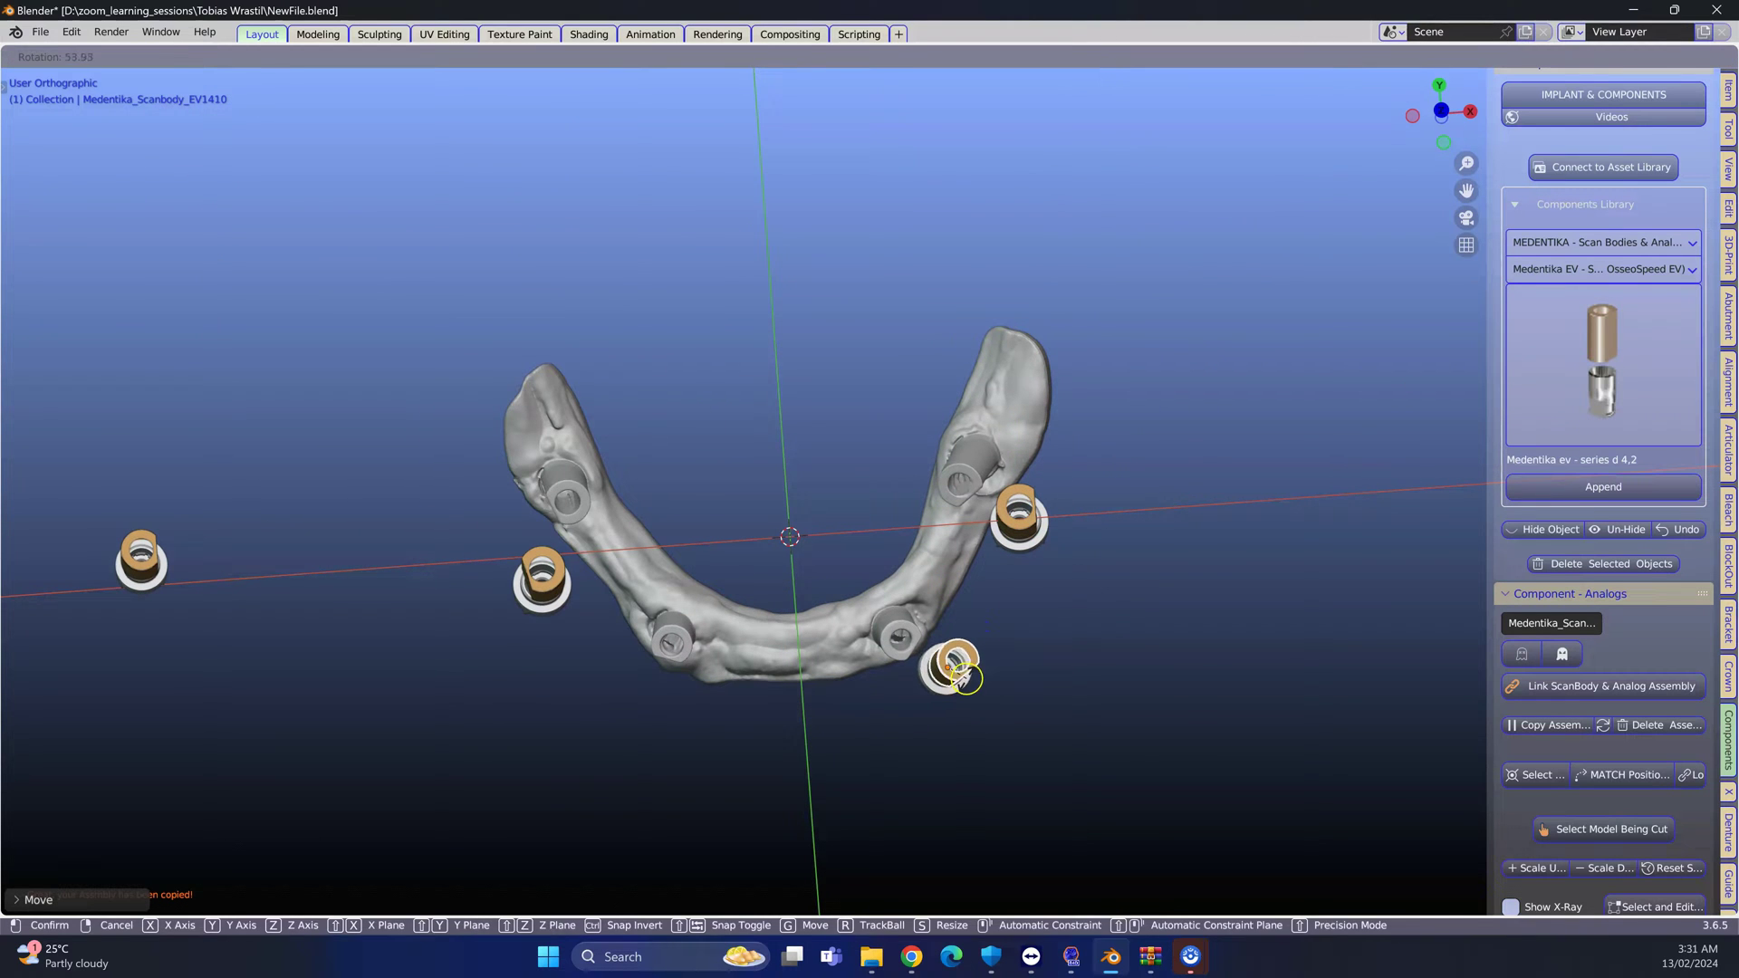
pyautogui.click(955, 681)
pyautogui.scroll(1, 141, 538)
pyautogui.scroll(1, 140, 538)
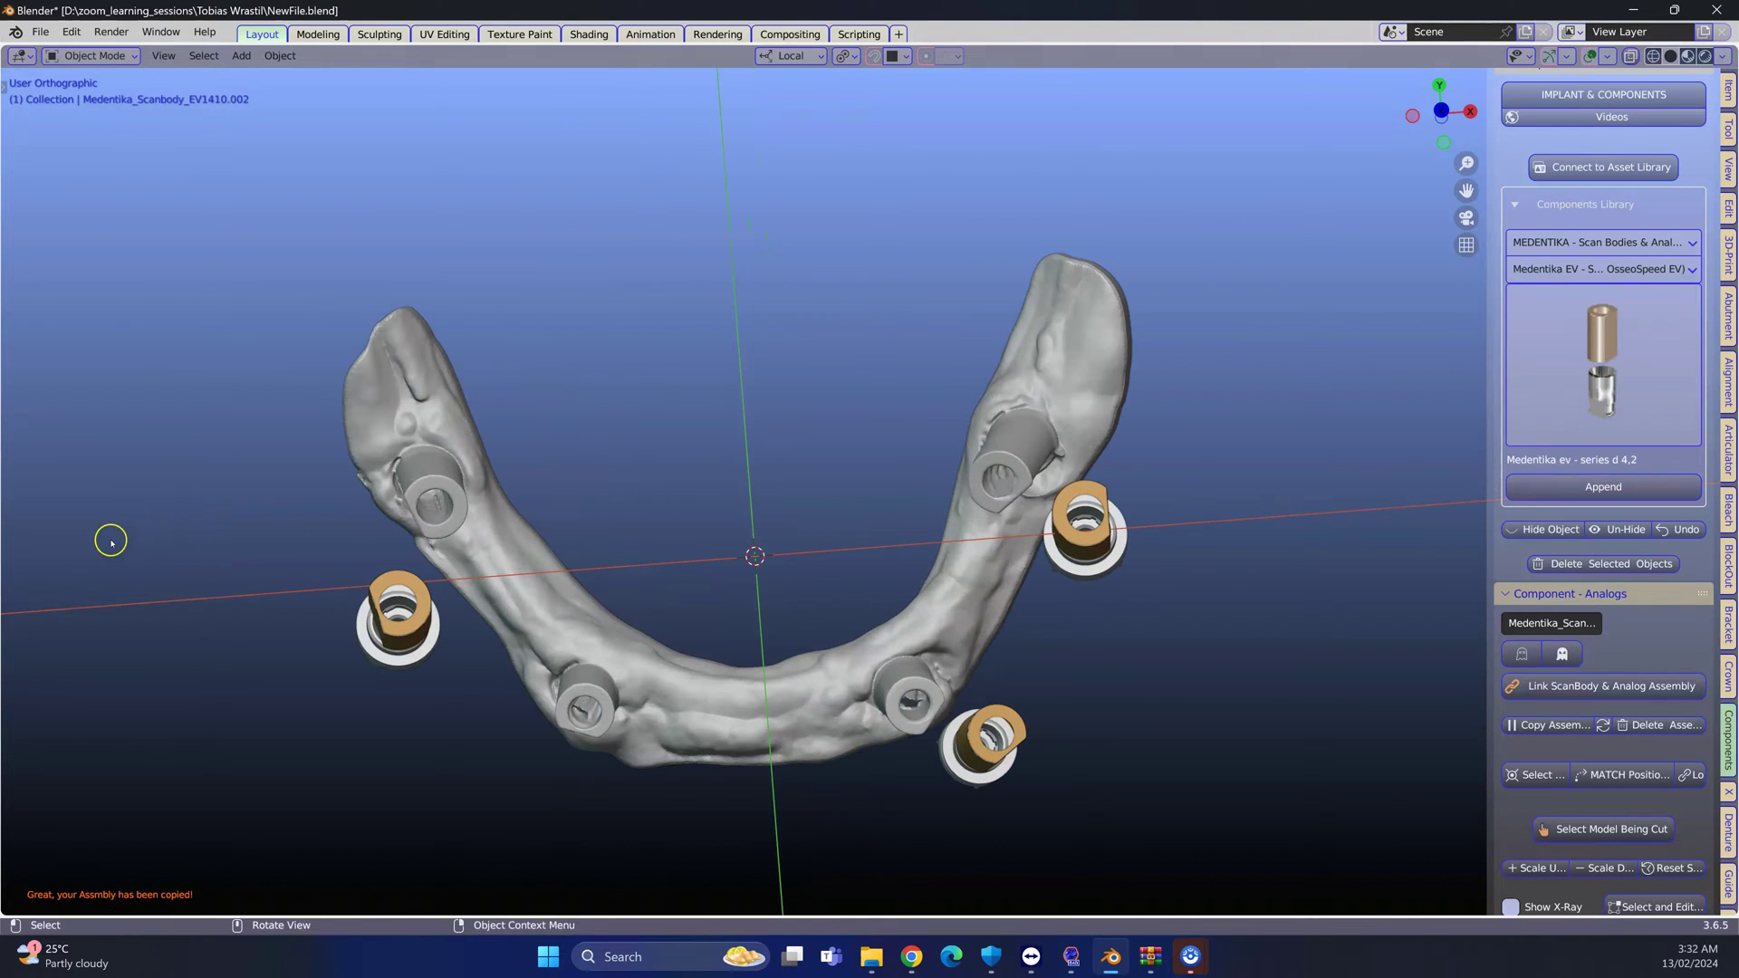
# Place another scan body on the lower-left implant and rotate it into line
pyautogui.press('g')
pyautogui.click(857, 723)
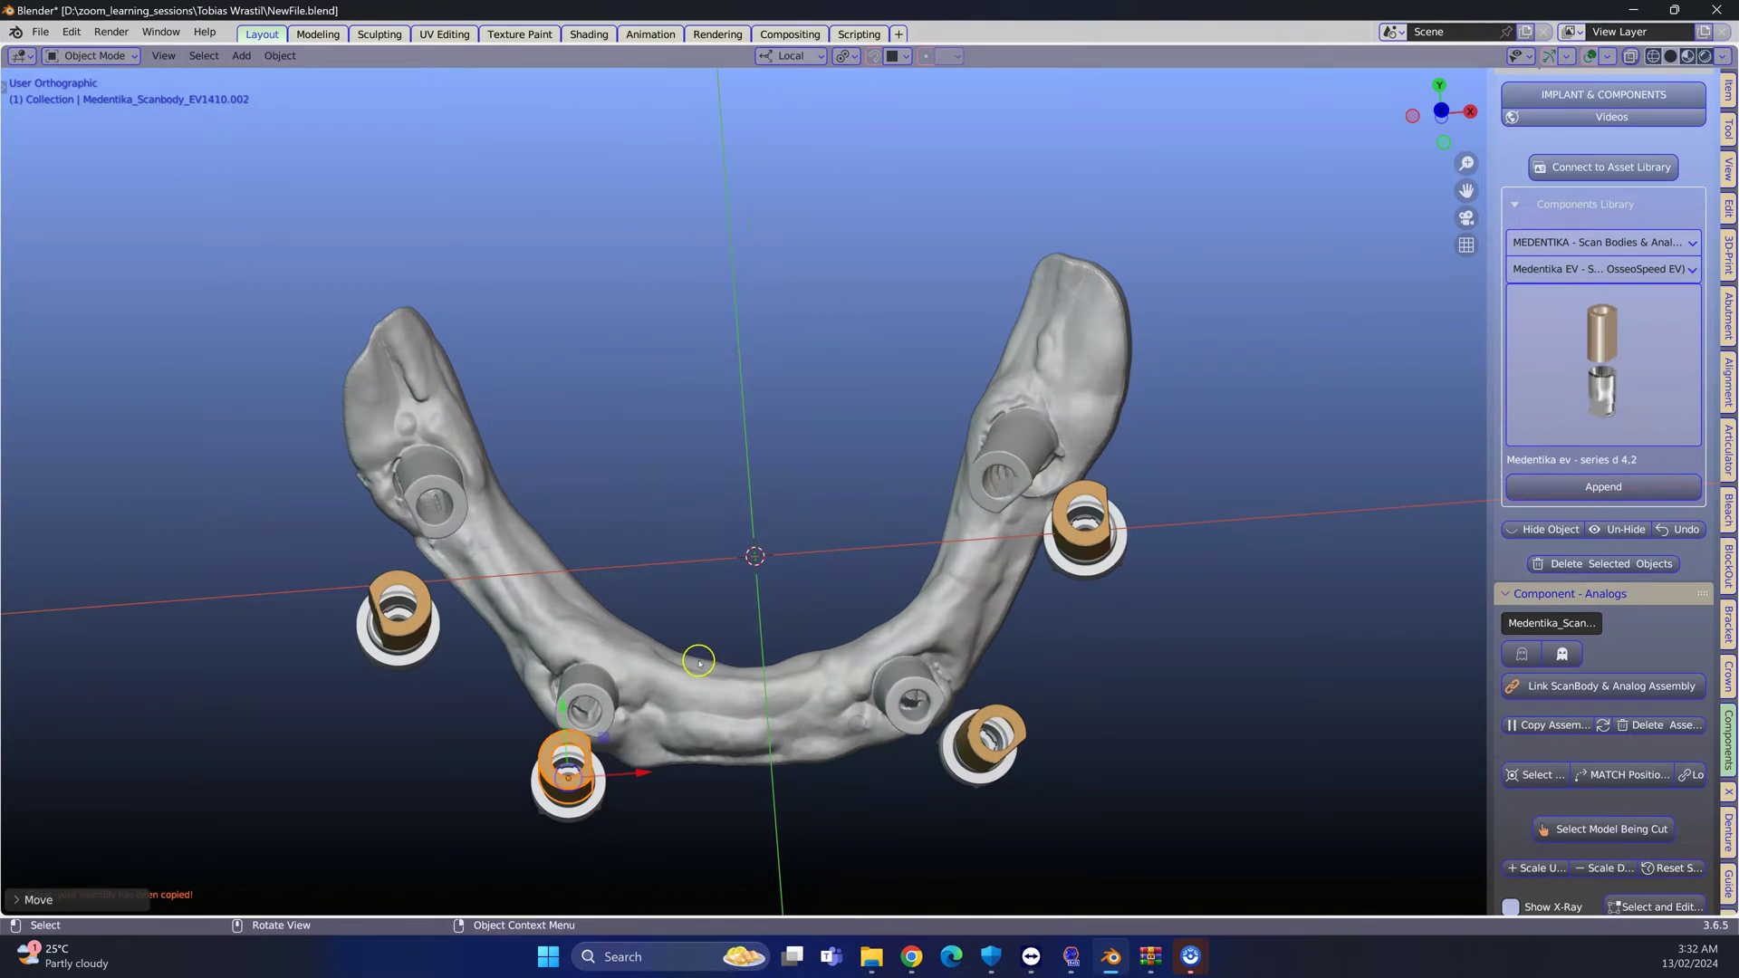
pyautogui.press('r')
pyautogui.click(593, 768)
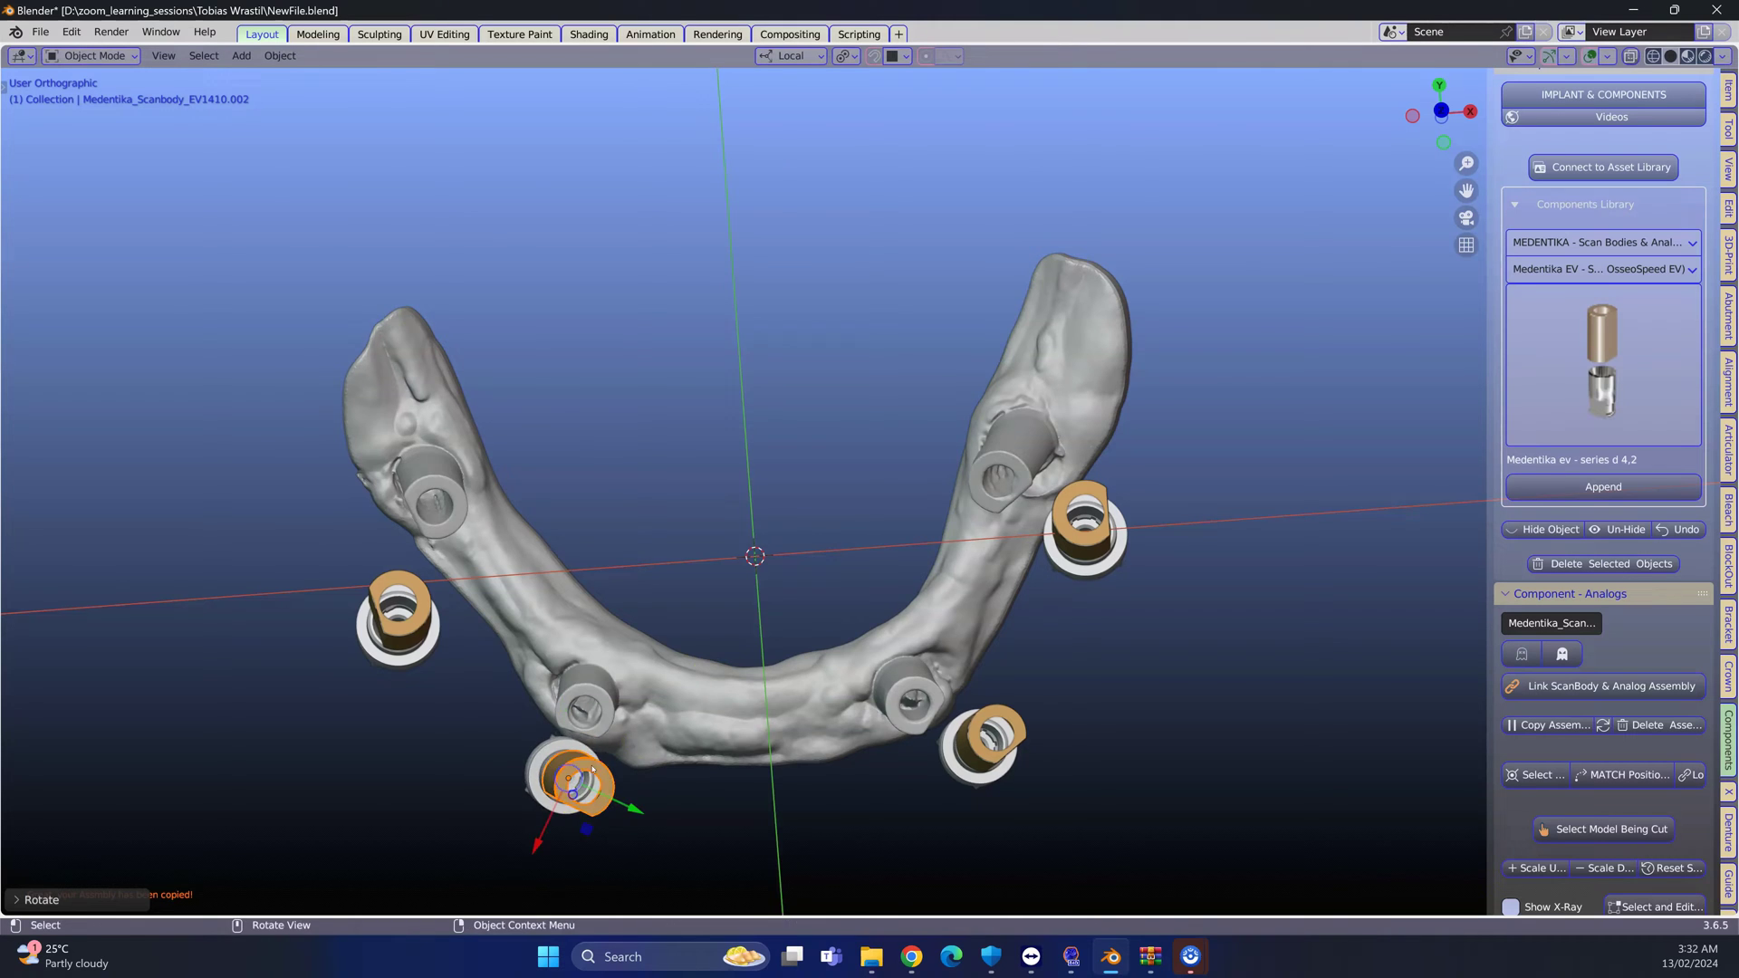
pyautogui.scroll(-3, 592, 768)
pyautogui.moveTo(724, 742); pyautogui.dragTo(779, 725, button='middle')
# Rotate the right scan body to match its implant
pyautogui.click(896, 504)
pyautogui.press('r')
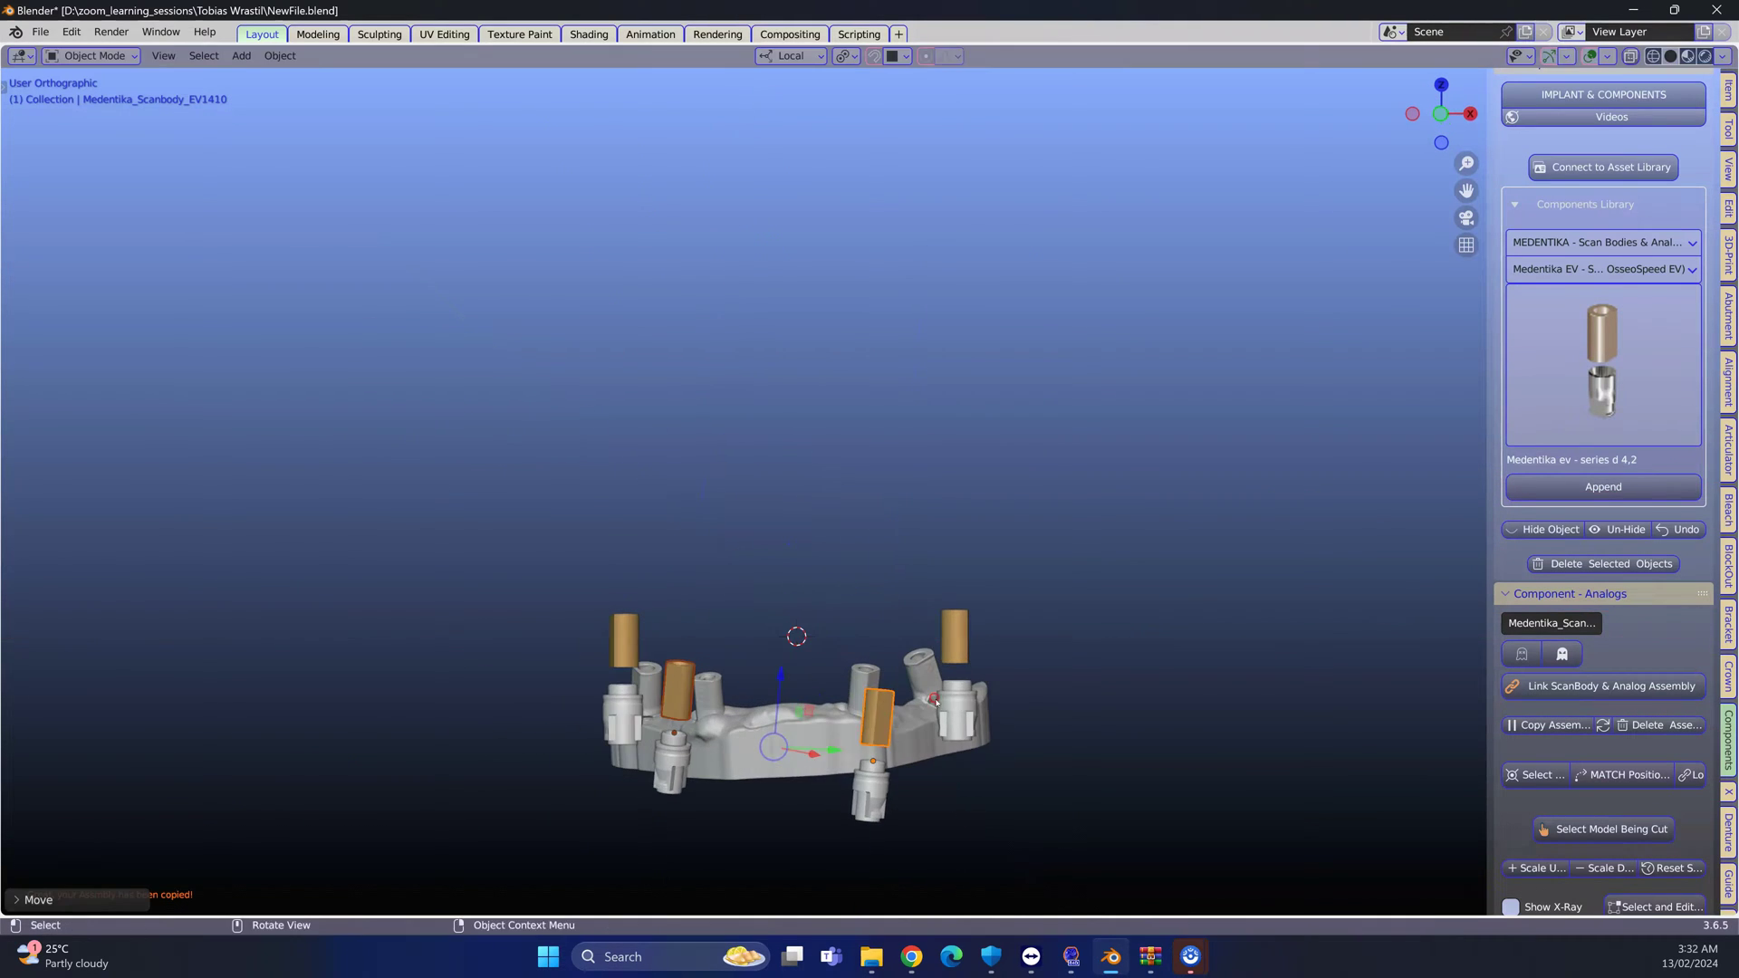
pyautogui.click(770, 761)
pyautogui.scroll(4, 770, 760)
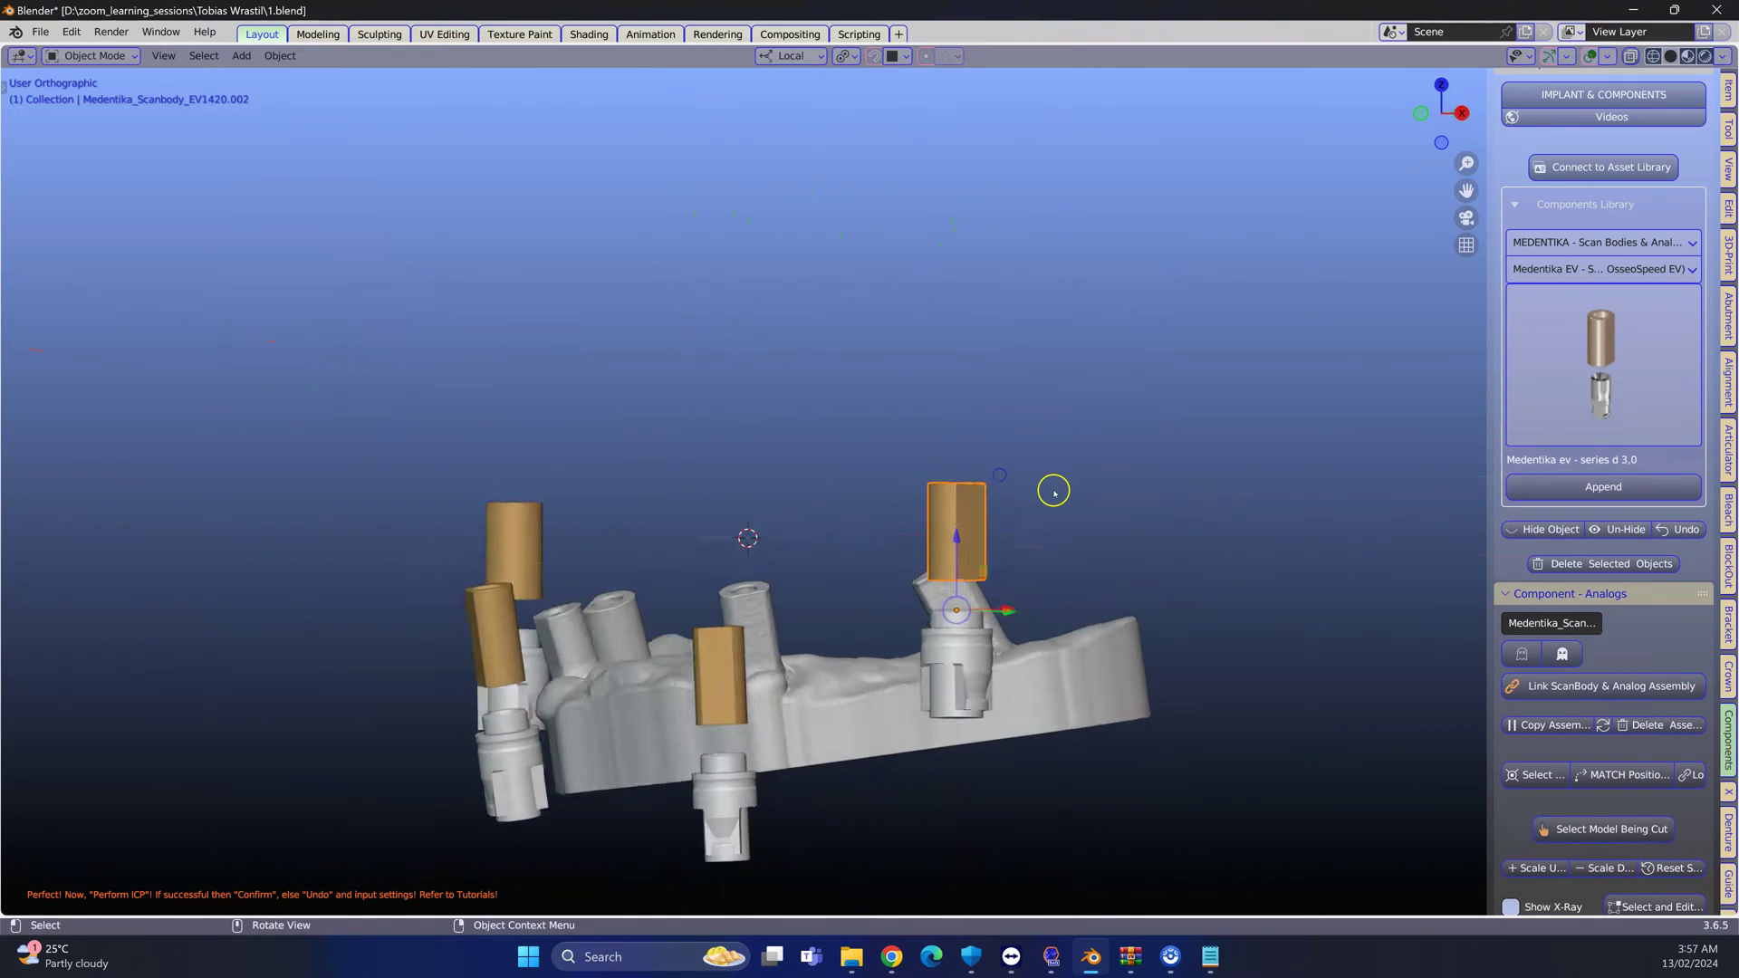
# Rotate the tilted scan body toward its implant core
pyautogui.moveTo(1054, 486); pyautogui.dragTo(1037, 467, button='middle')
pyautogui.press('r')
pyautogui.click(1010, 372)
pyautogui.moveTo(1010, 373); pyautogui.dragTo(928, 570, button='middle')
pyautogui.press('r')
pyautogui.click(861, 480)
# Lower the scan body along its local Z axis onto the core
pyautogui.press('g')
pyautogui.scroll(-2, 862, 480)
pyautogui.moveTo(861, 480); pyautogui.dragTo(743, 544, button='middle')
pyautogui.press('z')
pyautogui.press('z')
pyautogui.click(873, 559)
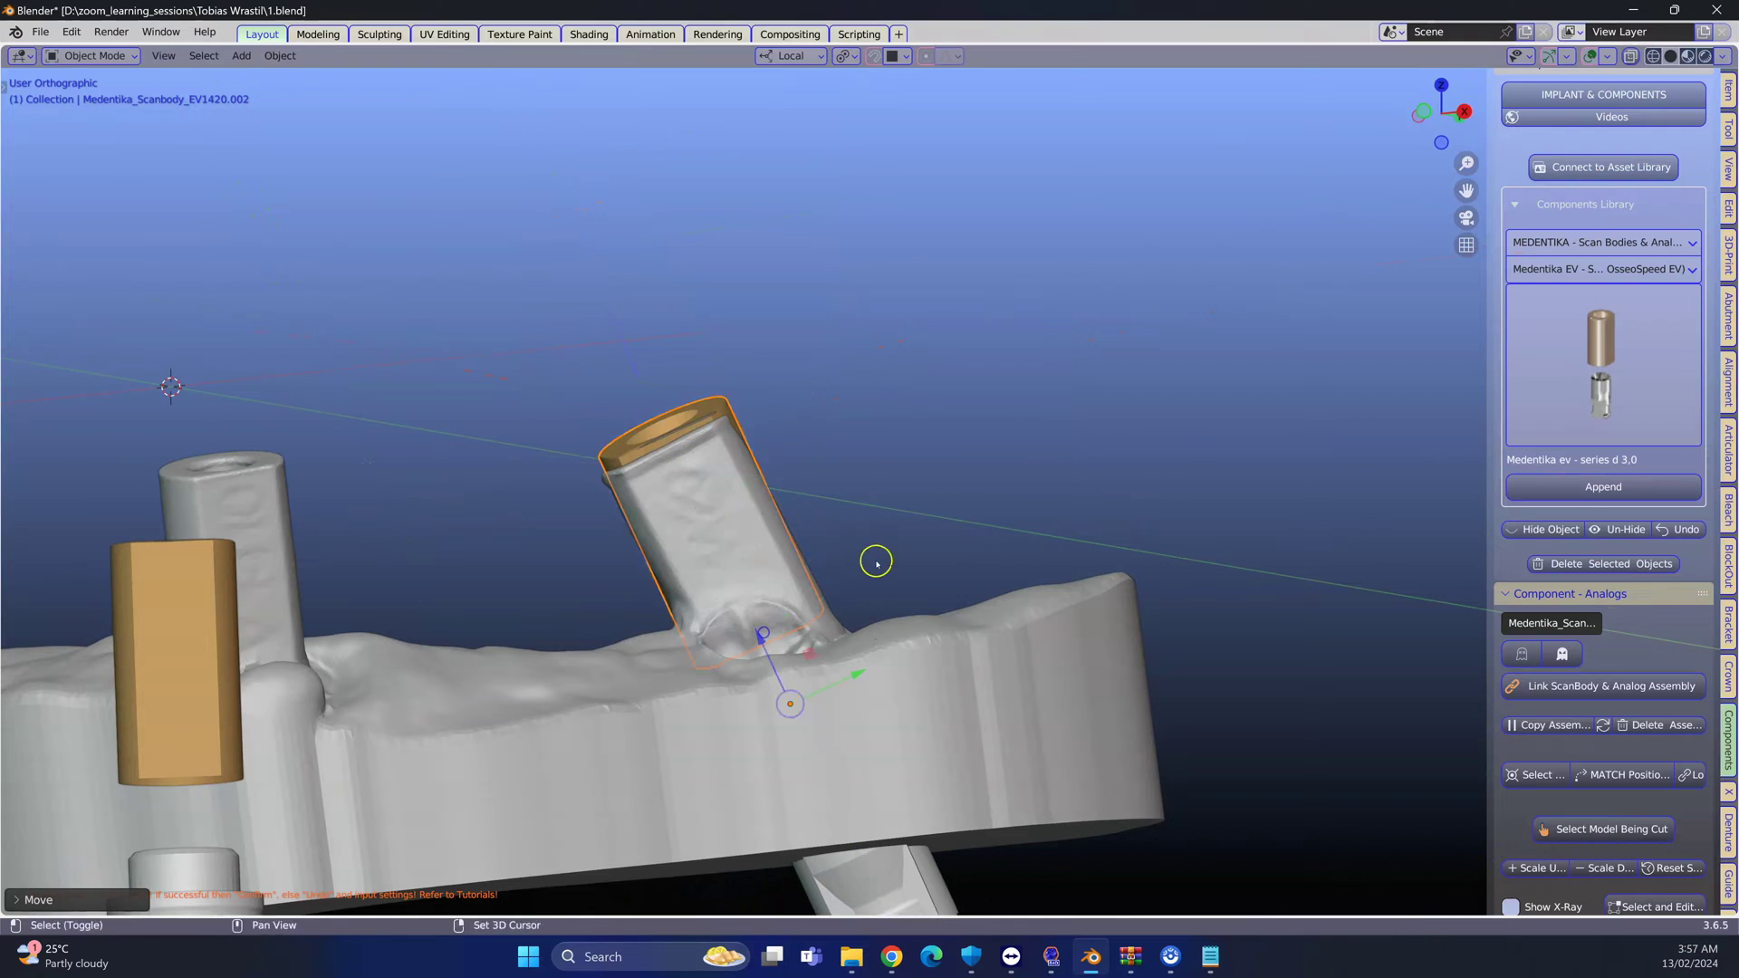
pyautogui.keyDown('shift'); pyautogui.moveTo(873, 558); pyautogui.dragTo(1103, 453, button='middle'); pyautogui.keyUp('shift')
# In the Alignment tab, fine-tune the scan body's tilt and position, then name it the moving object
pyautogui.click(1726, 376)
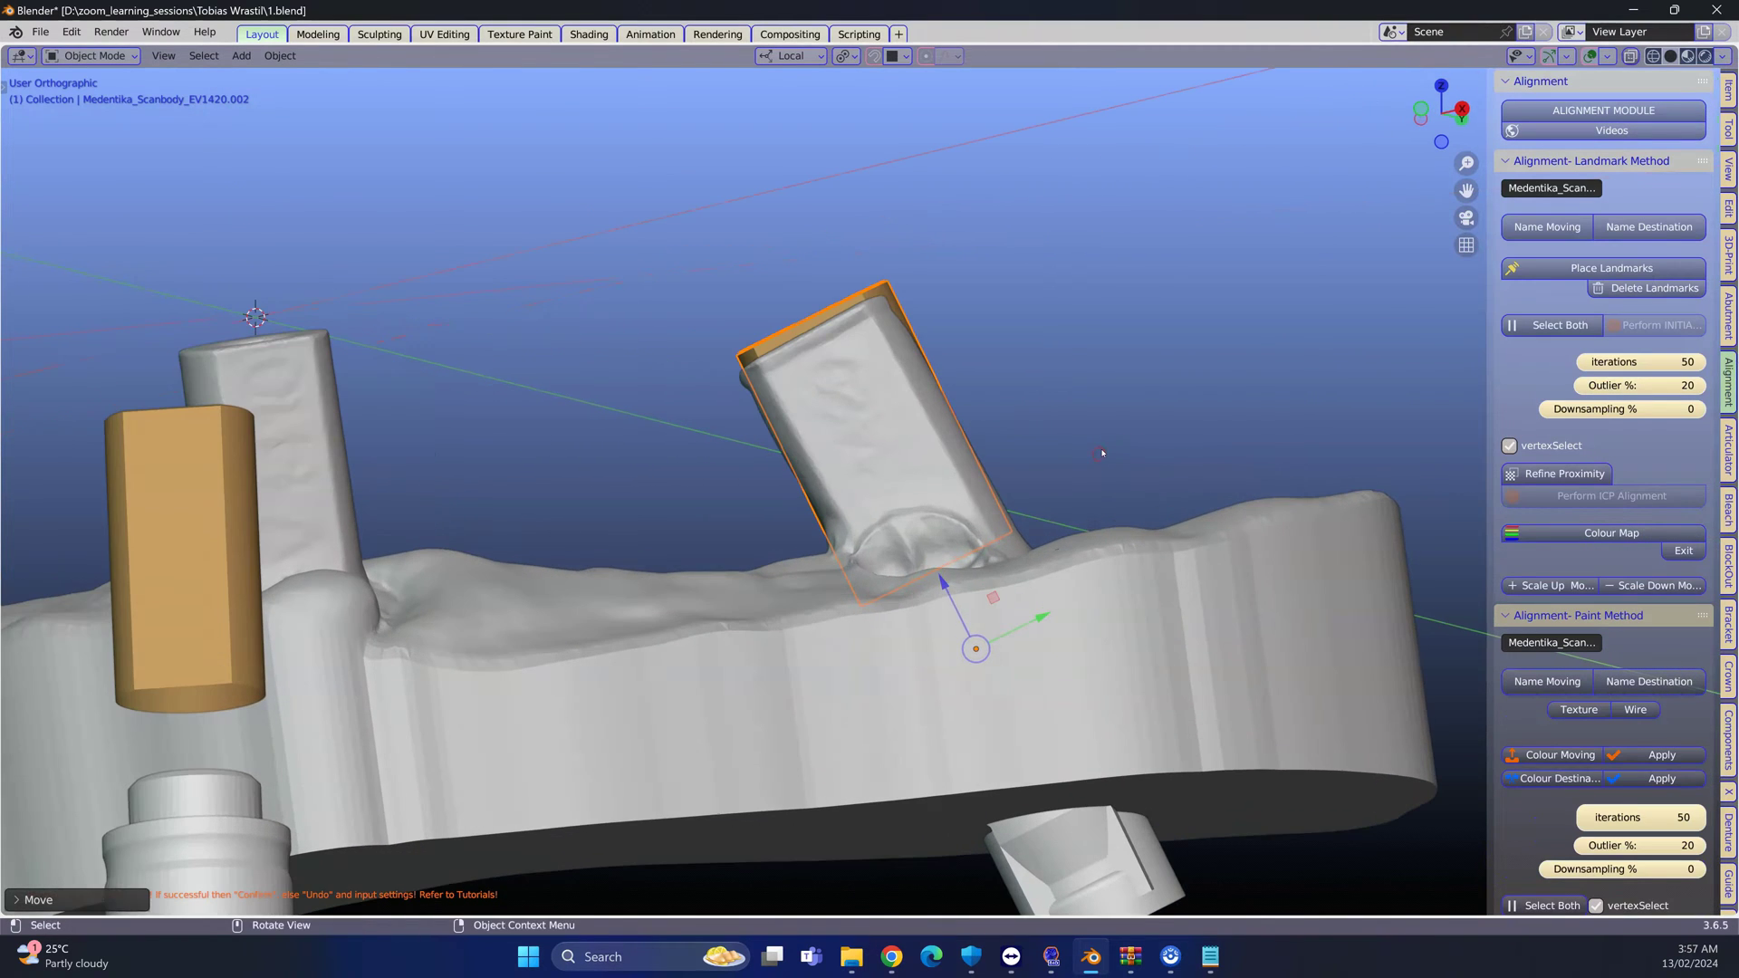
pyautogui.press('r')
pyautogui.click(1146, 526)
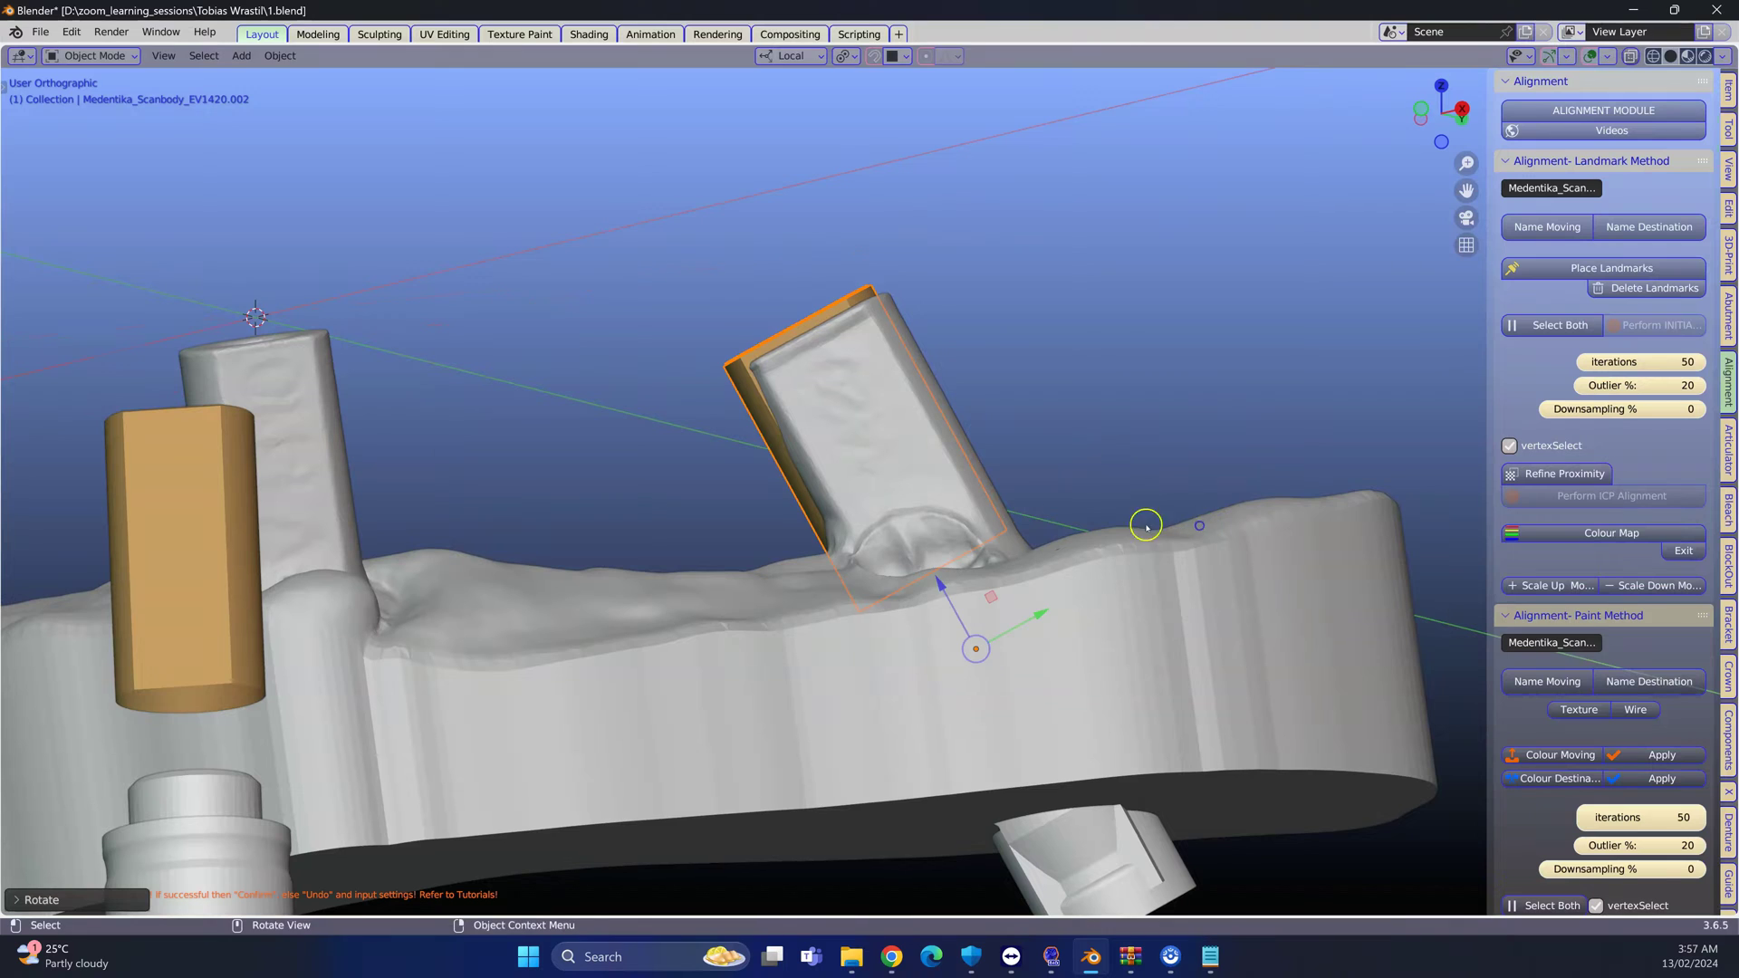
pyautogui.press('g')
pyautogui.click(1041, 524)
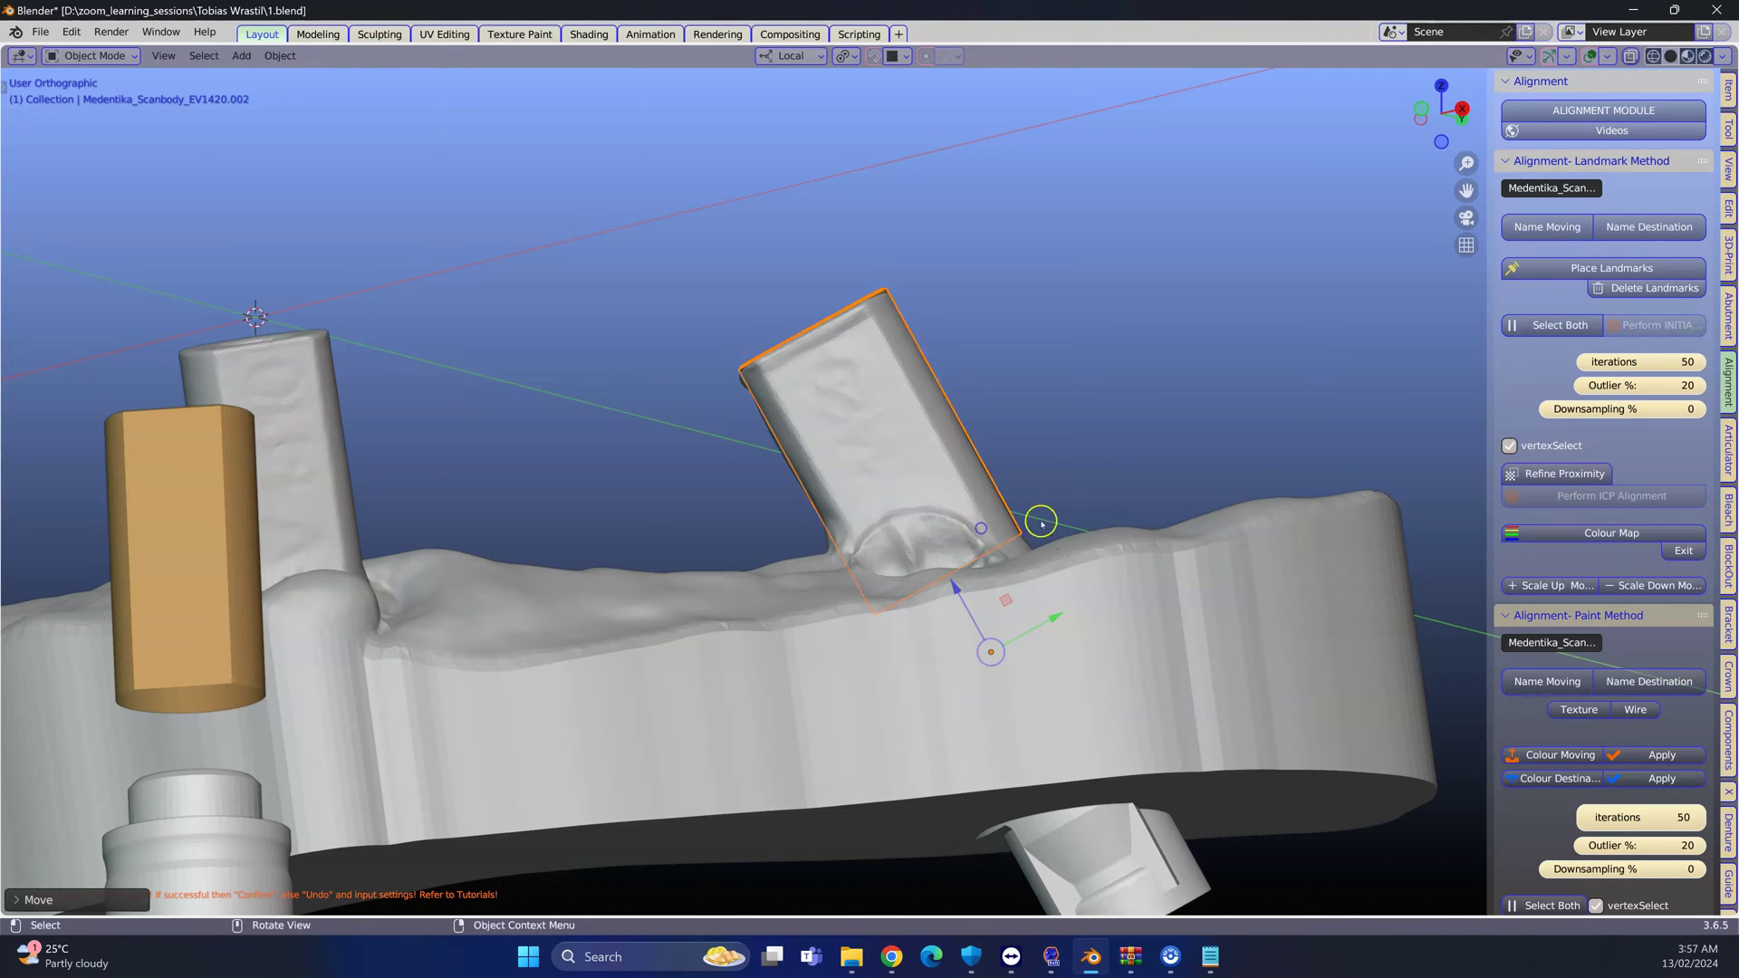
pyautogui.click(1543, 681)
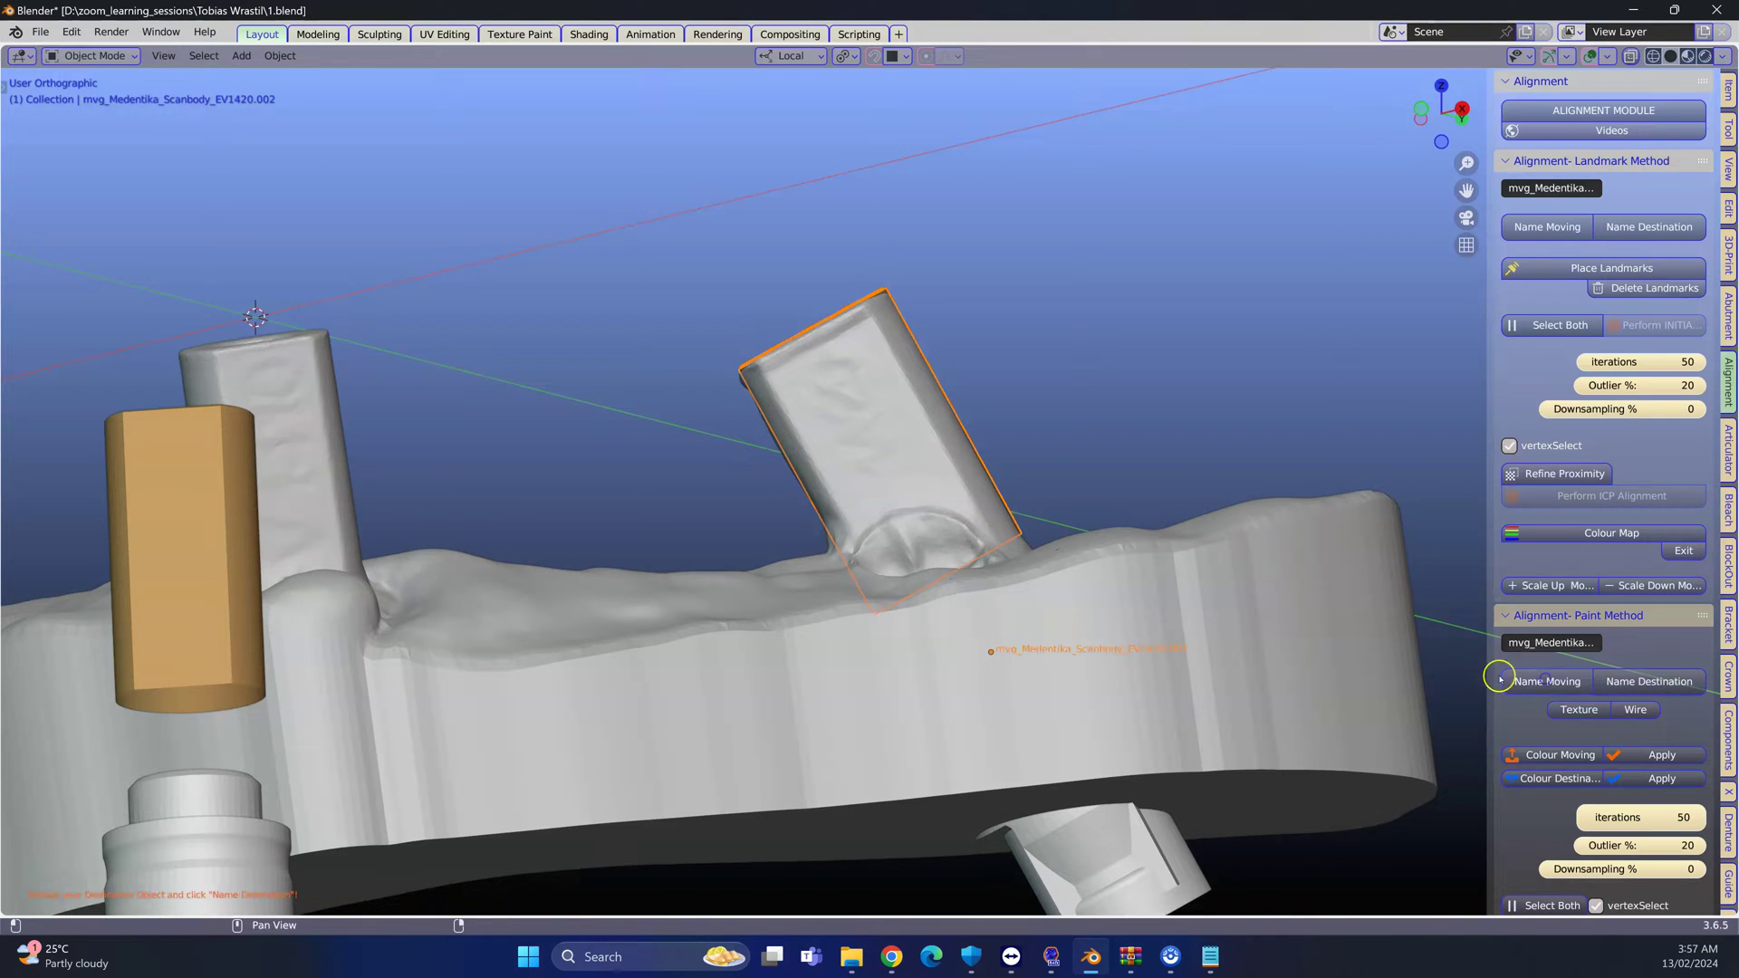
# Name the lower model as destination and paint the scan body's upper faces as the moving area
pyautogui.click(1649, 681)
pyautogui.click(1556, 755)
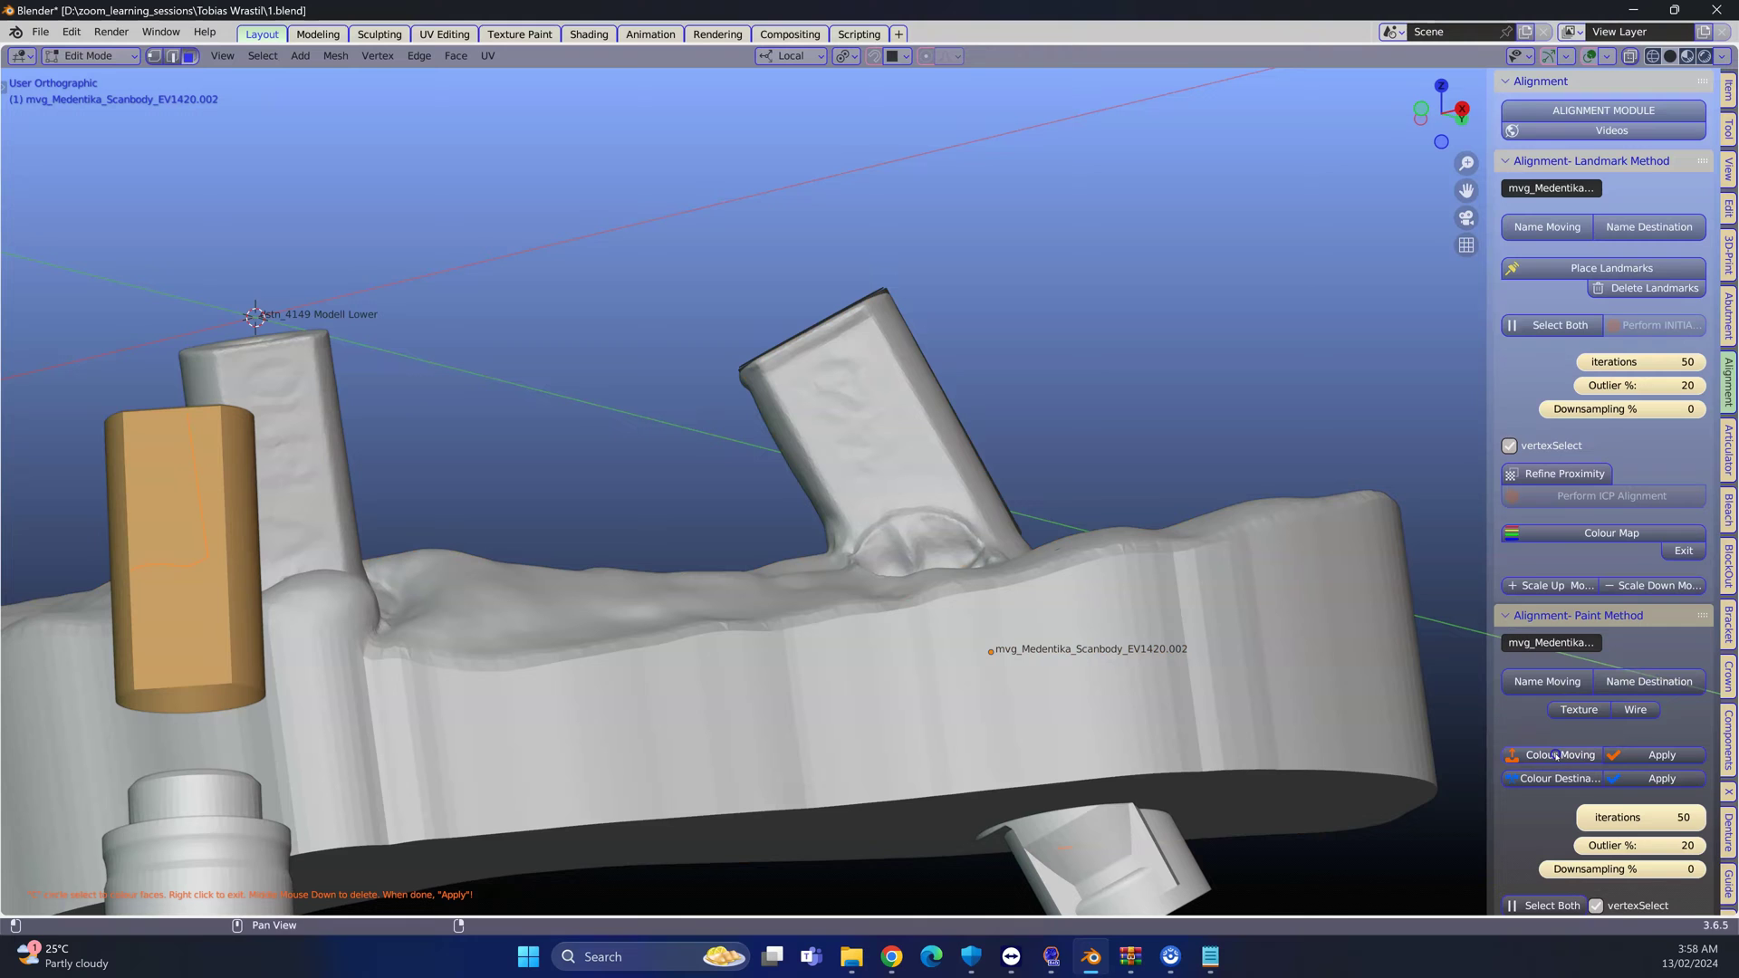
pyautogui.click(1629, 56)
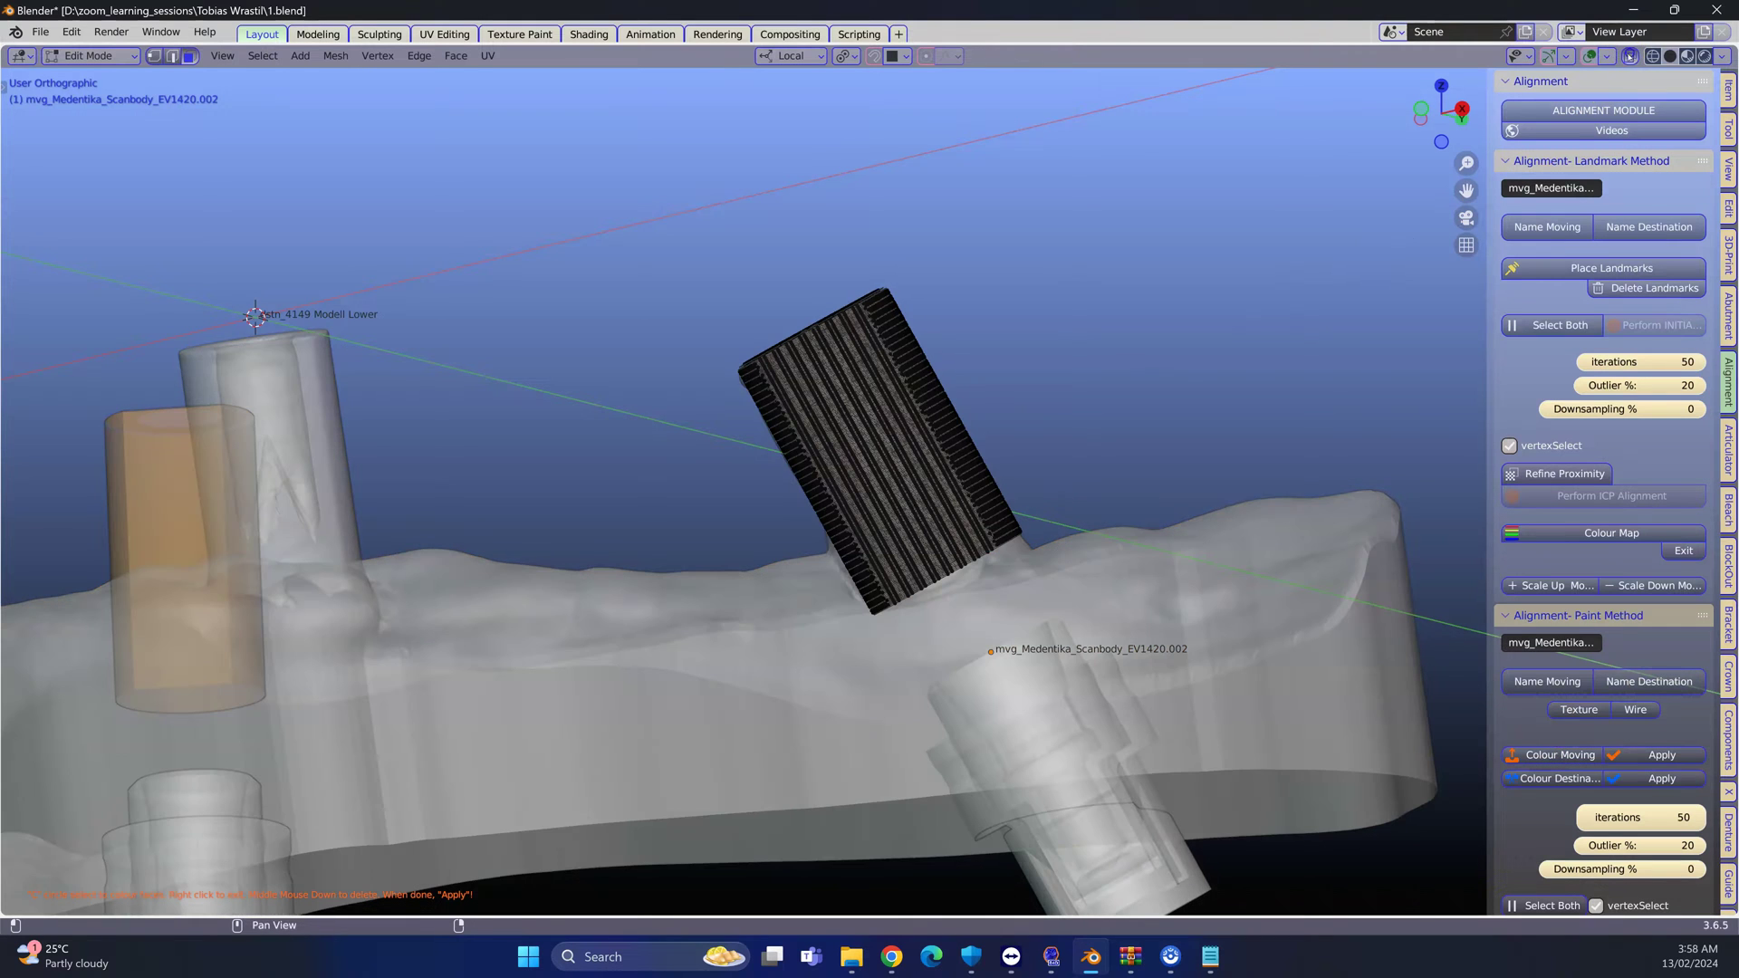
pyautogui.press('c')
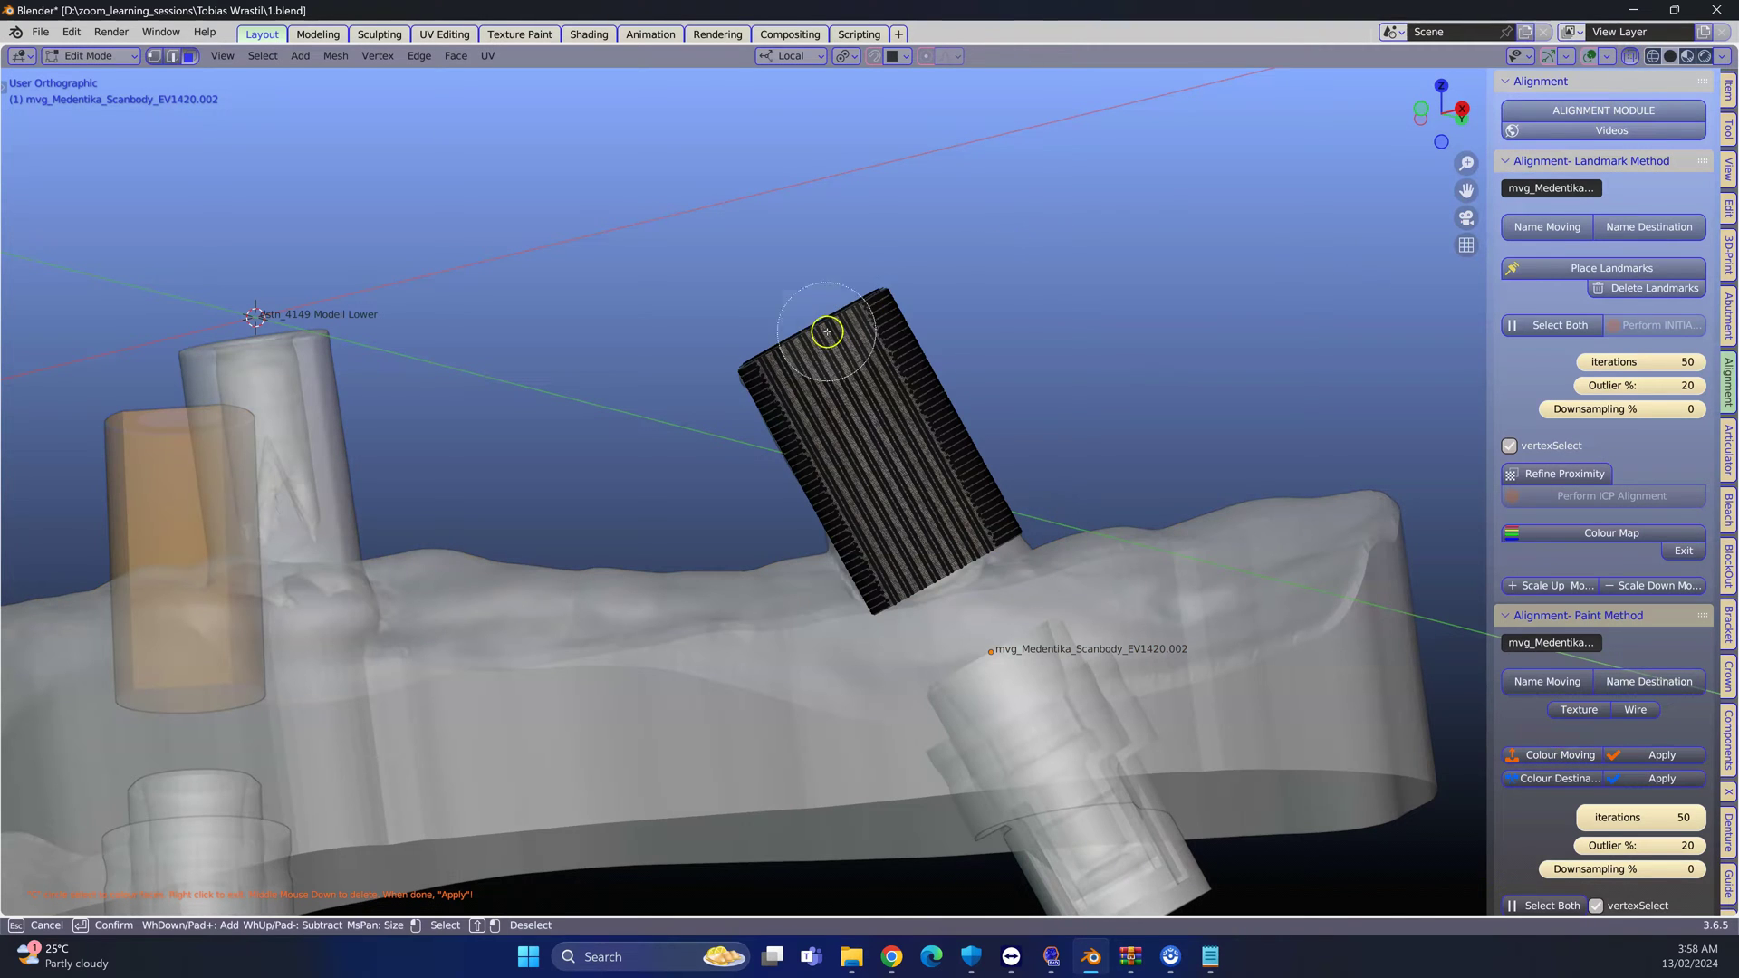
pyautogui.scroll(-5, 827, 330)
pyautogui.click(823, 346)
pyautogui.moveTo(822, 346)
pyautogui.mouseDown()
pyautogui.moveTo(829, 381)
pyautogui.moveTo(885, 427)
pyautogui.moveTo(935, 435)
pyautogui.moveTo(818, 408)
pyautogui.mouseUp()
pyautogui.rightClick(783, 372)
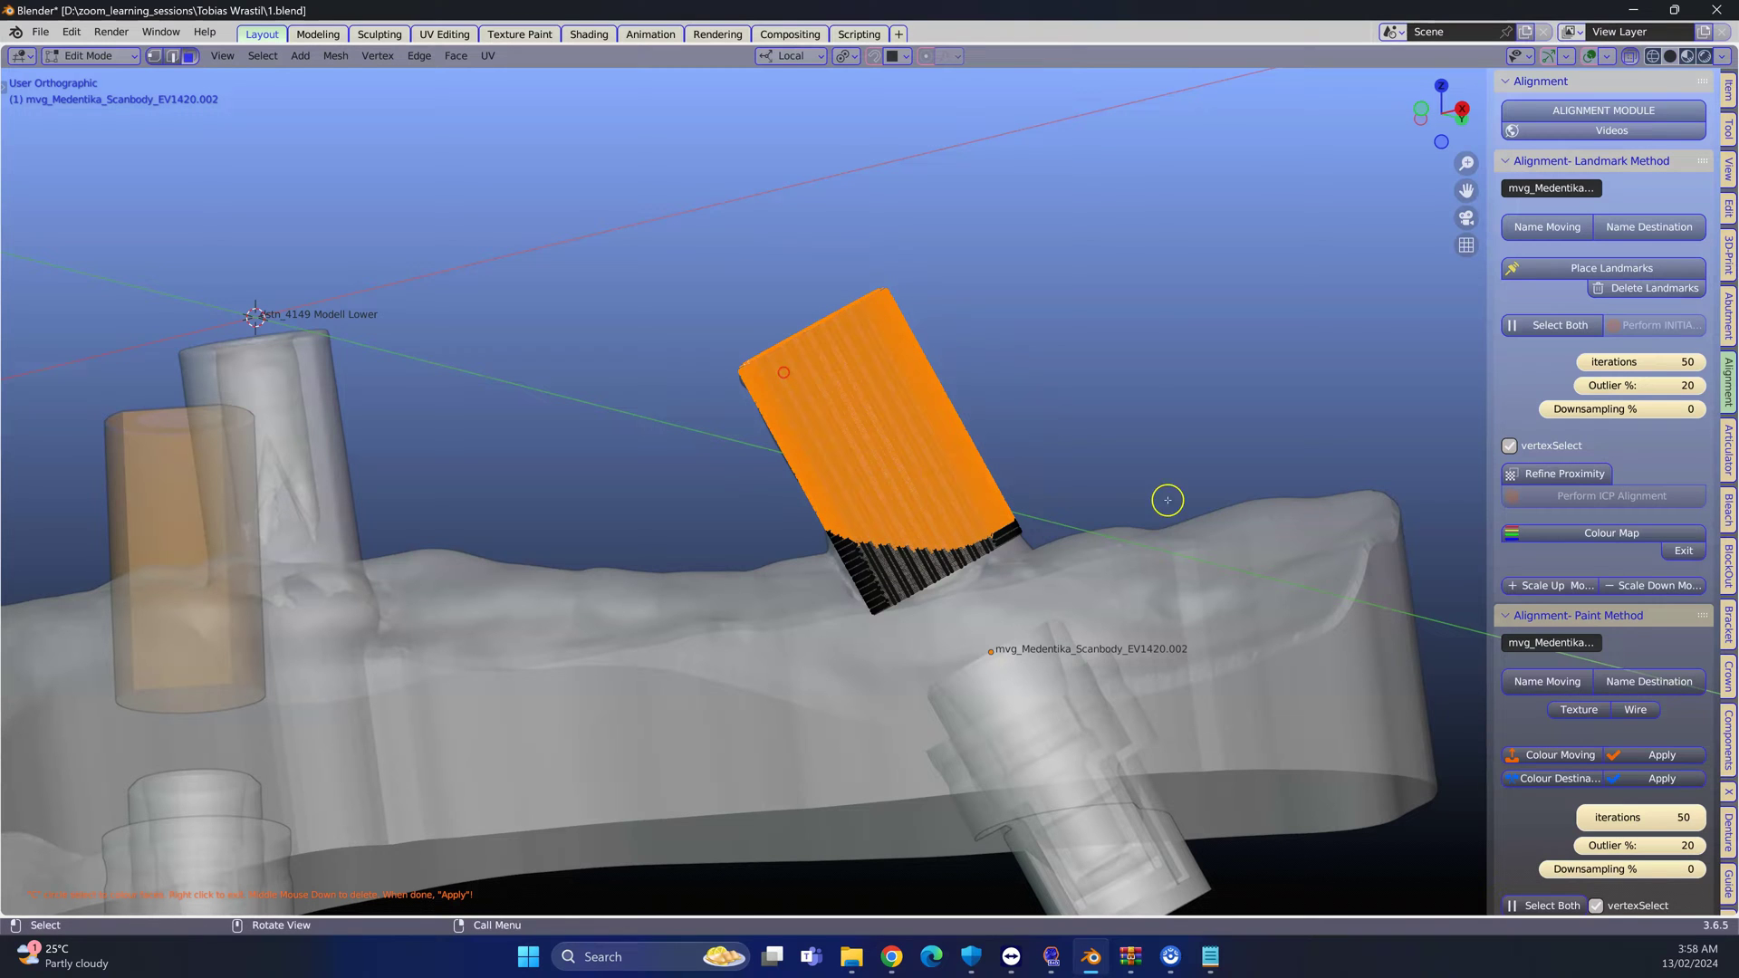
pyautogui.click(1638, 756)
# Paint a ring on top of the model's implant core, leaving its centre unselected
pyautogui.press('c')
pyautogui.click(787, 362)
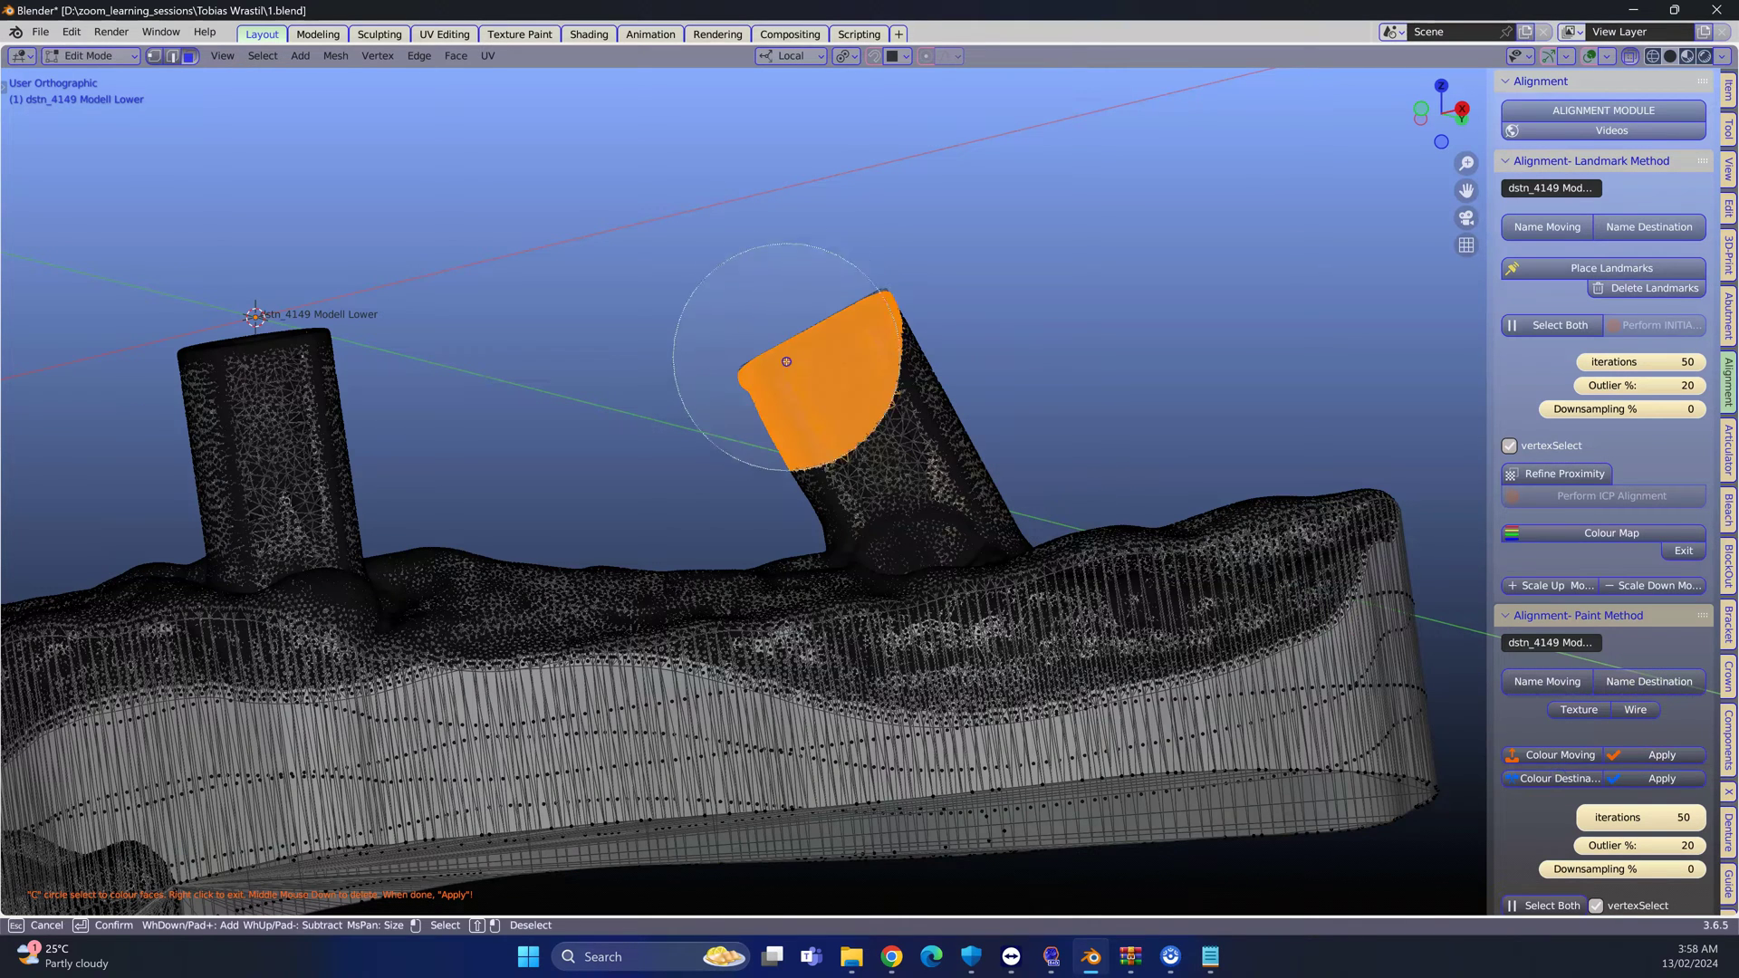
pyautogui.moveTo(786, 361)
pyautogui.mouseDown()
pyautogui.moveTo(803, 388)
pyautogui.moveTo(982, 369)
pyautogui.mouseUp()
pyautogui.rightClick(981, 381)
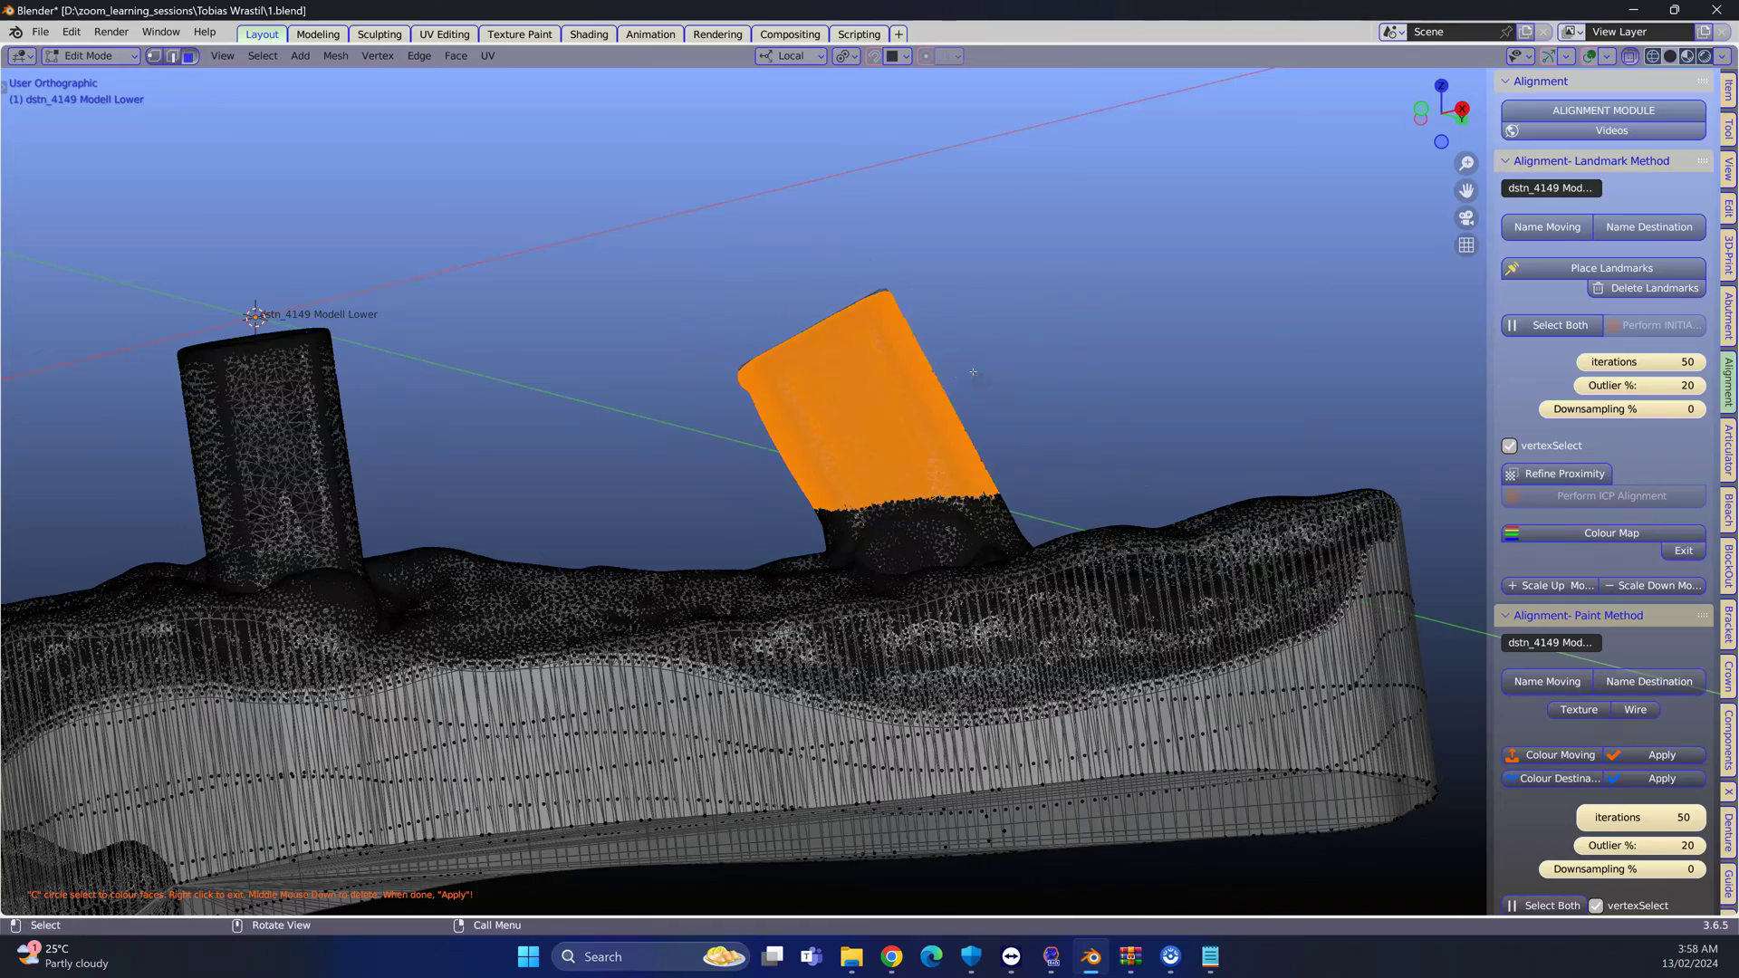
pyautogui.moveTo(973, 372); pyautogui.dragTo(1136, 533, button='middle')
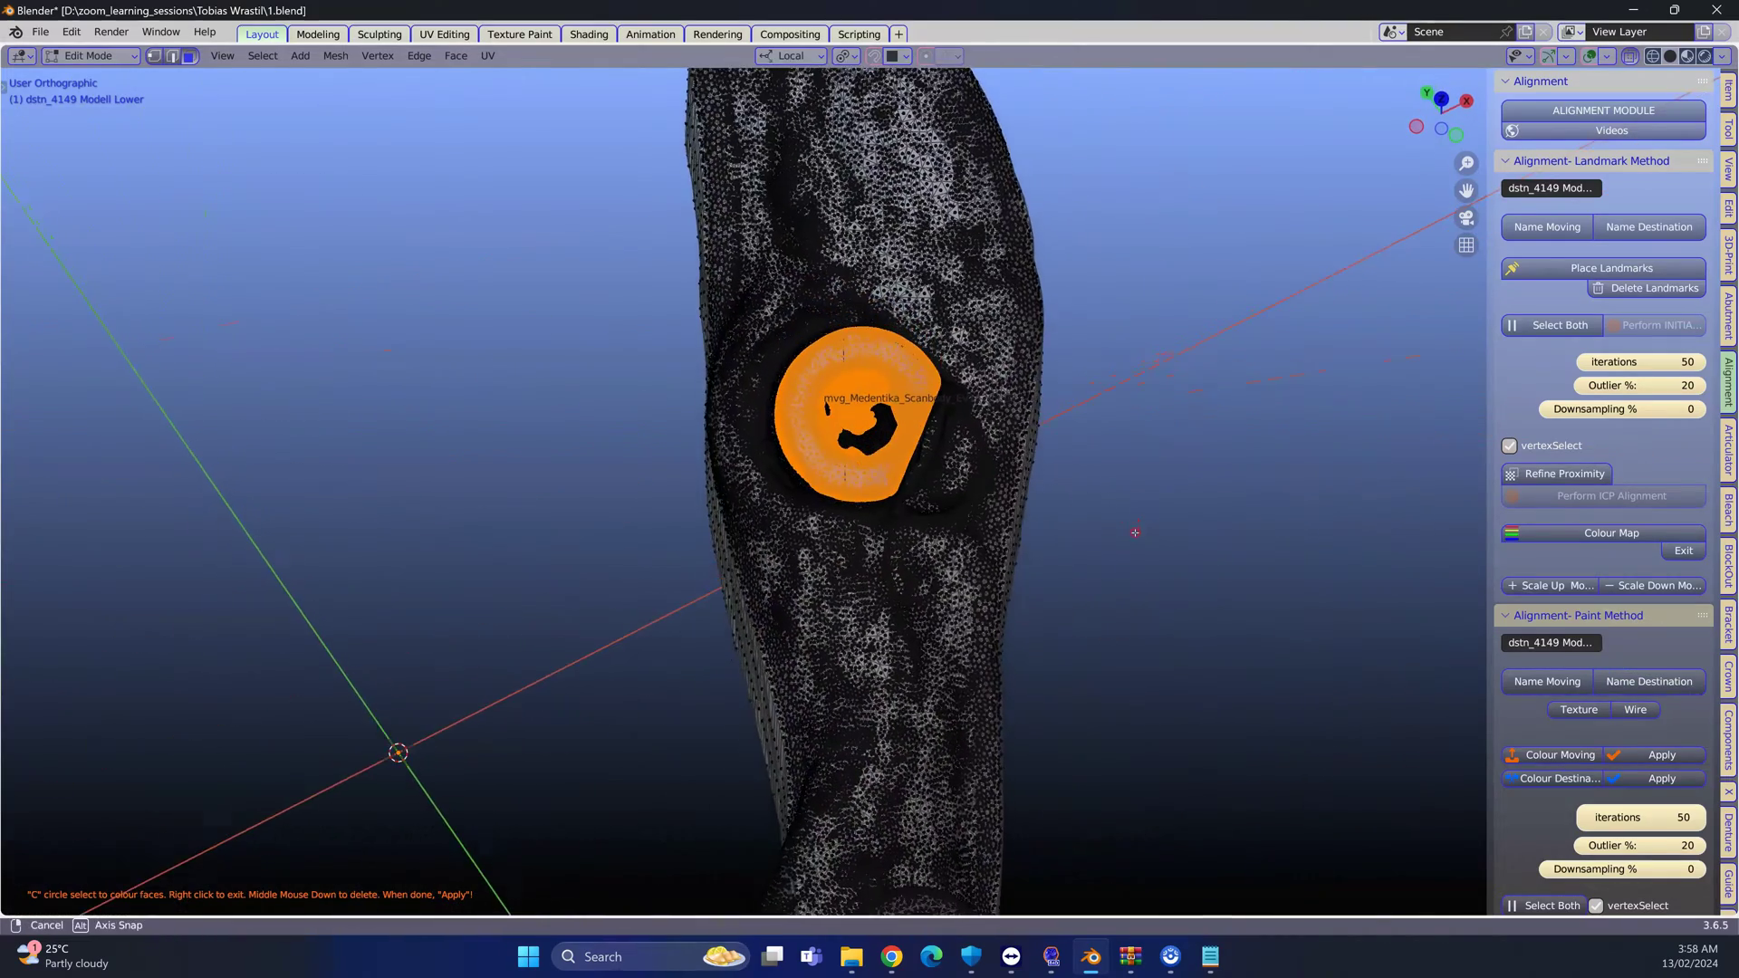
pyautogui.scroll(3, 971, 461)
pyautogui.press('c')
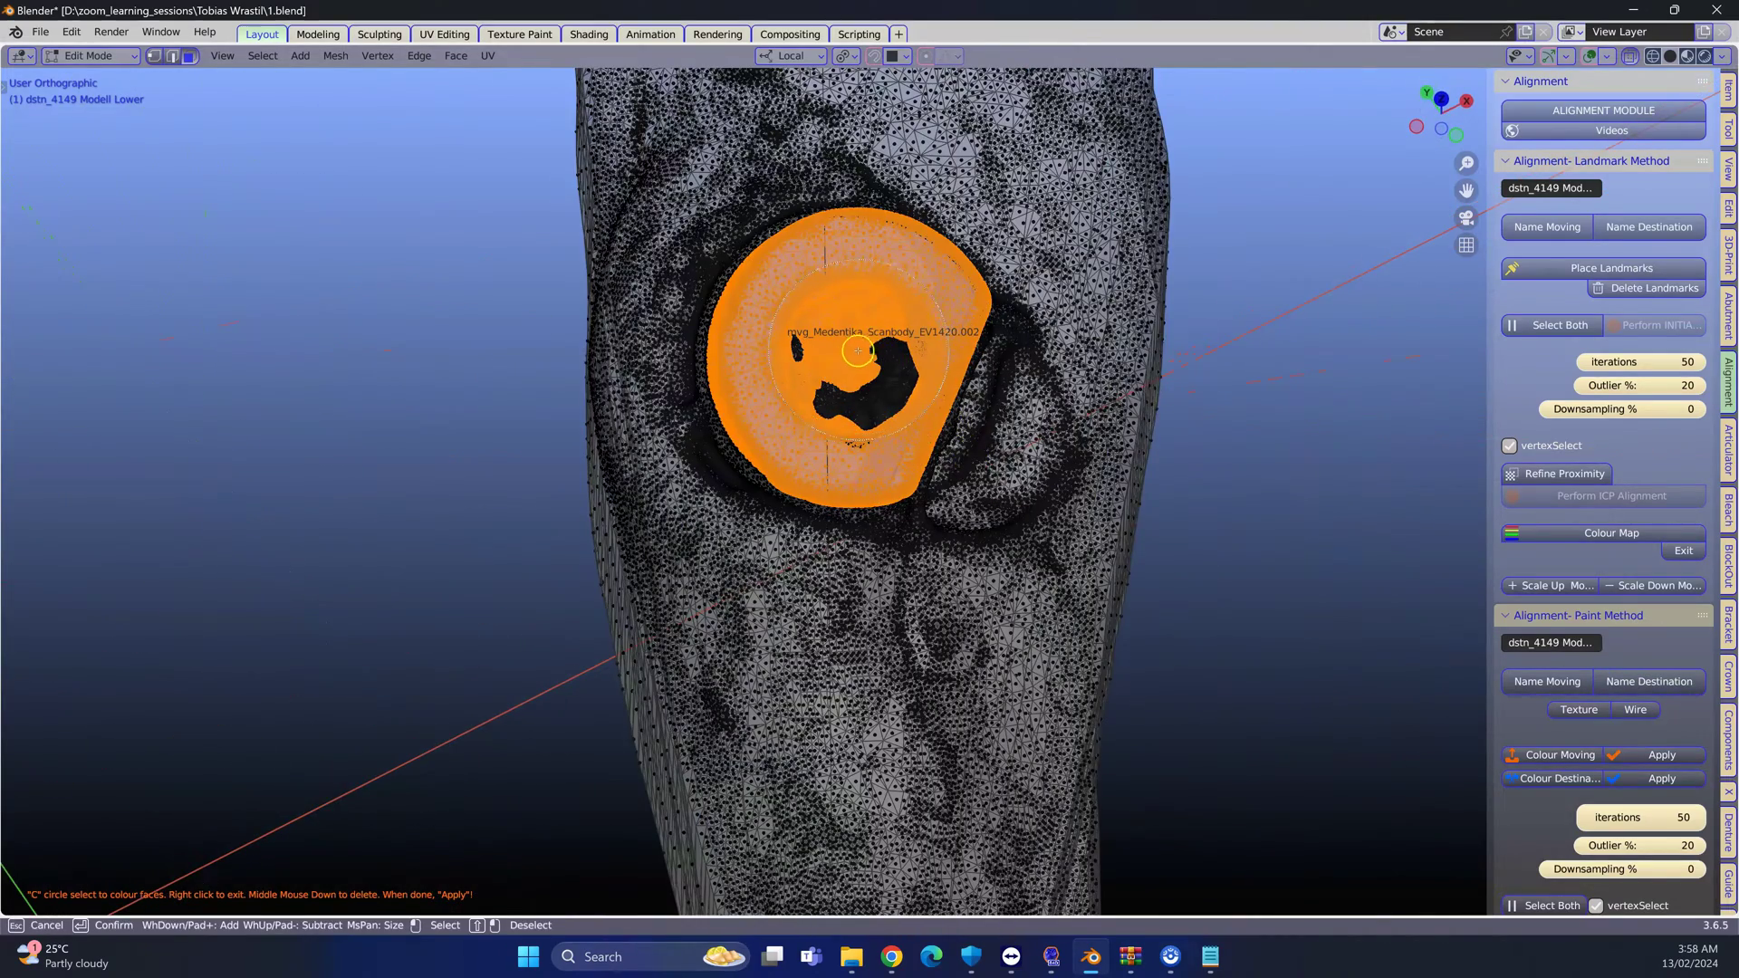
pyautogui.middleClick(856, 354)
pyautogui.rightClick(854, 354)
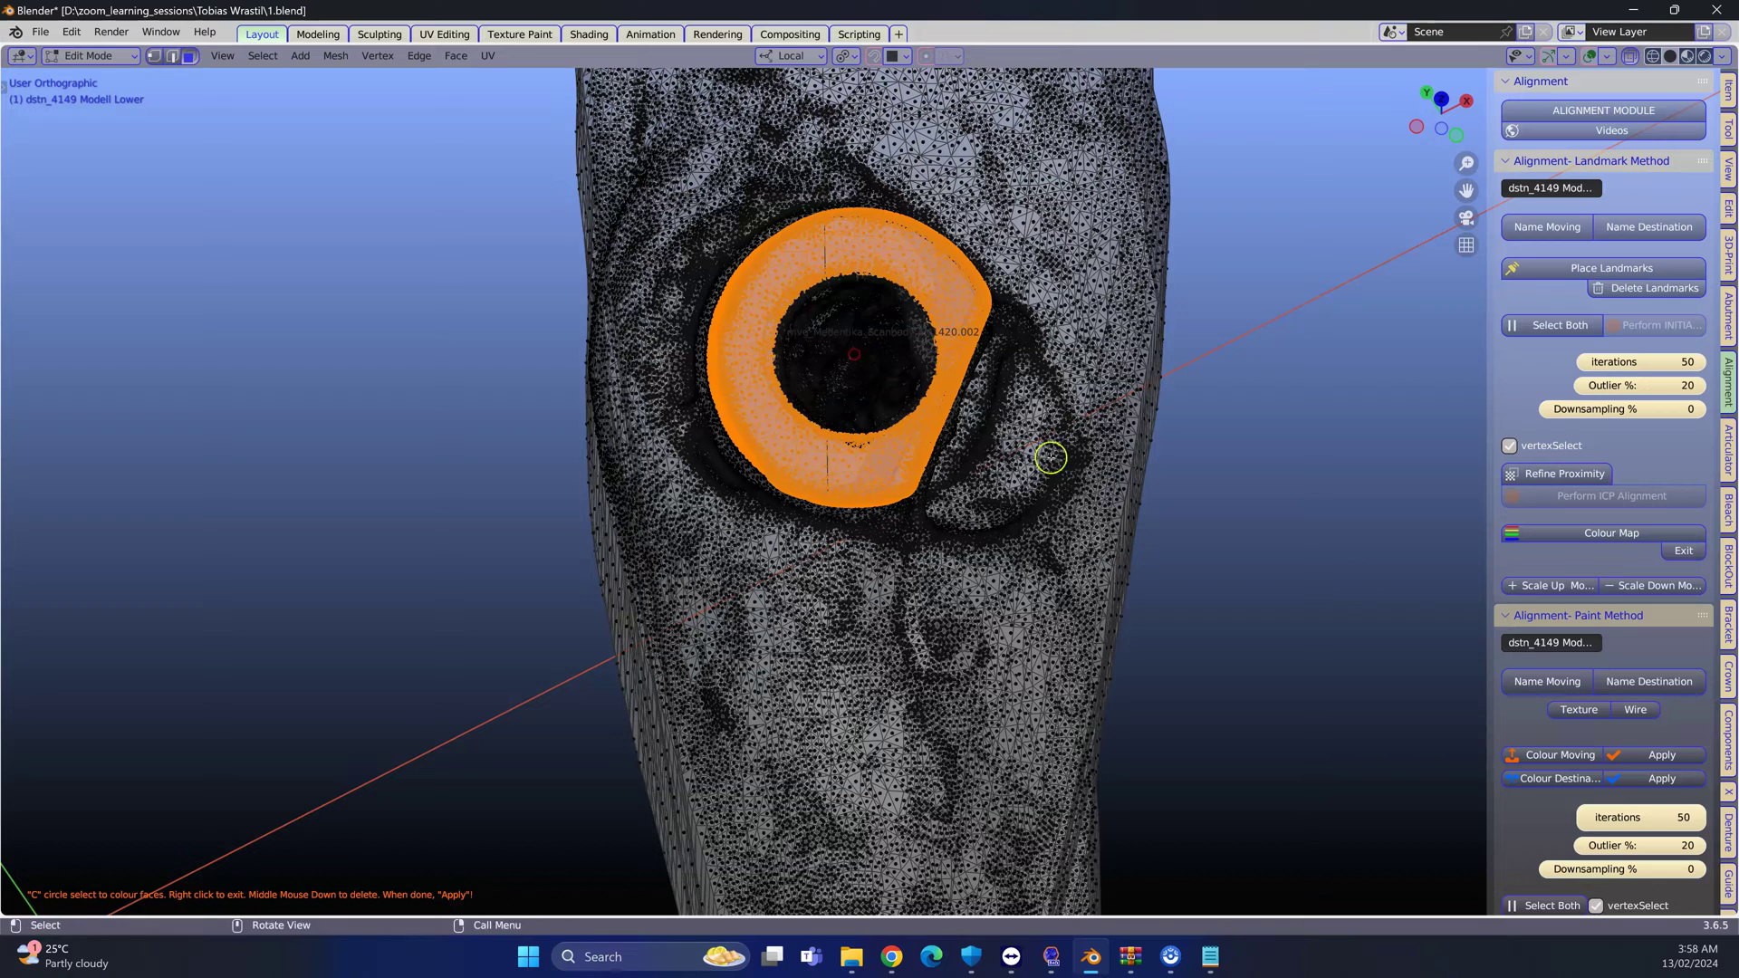
# Apply the destination colouring, select both objects, then run and confirm the ICP alignment
pyautogui.click(1660, 778)
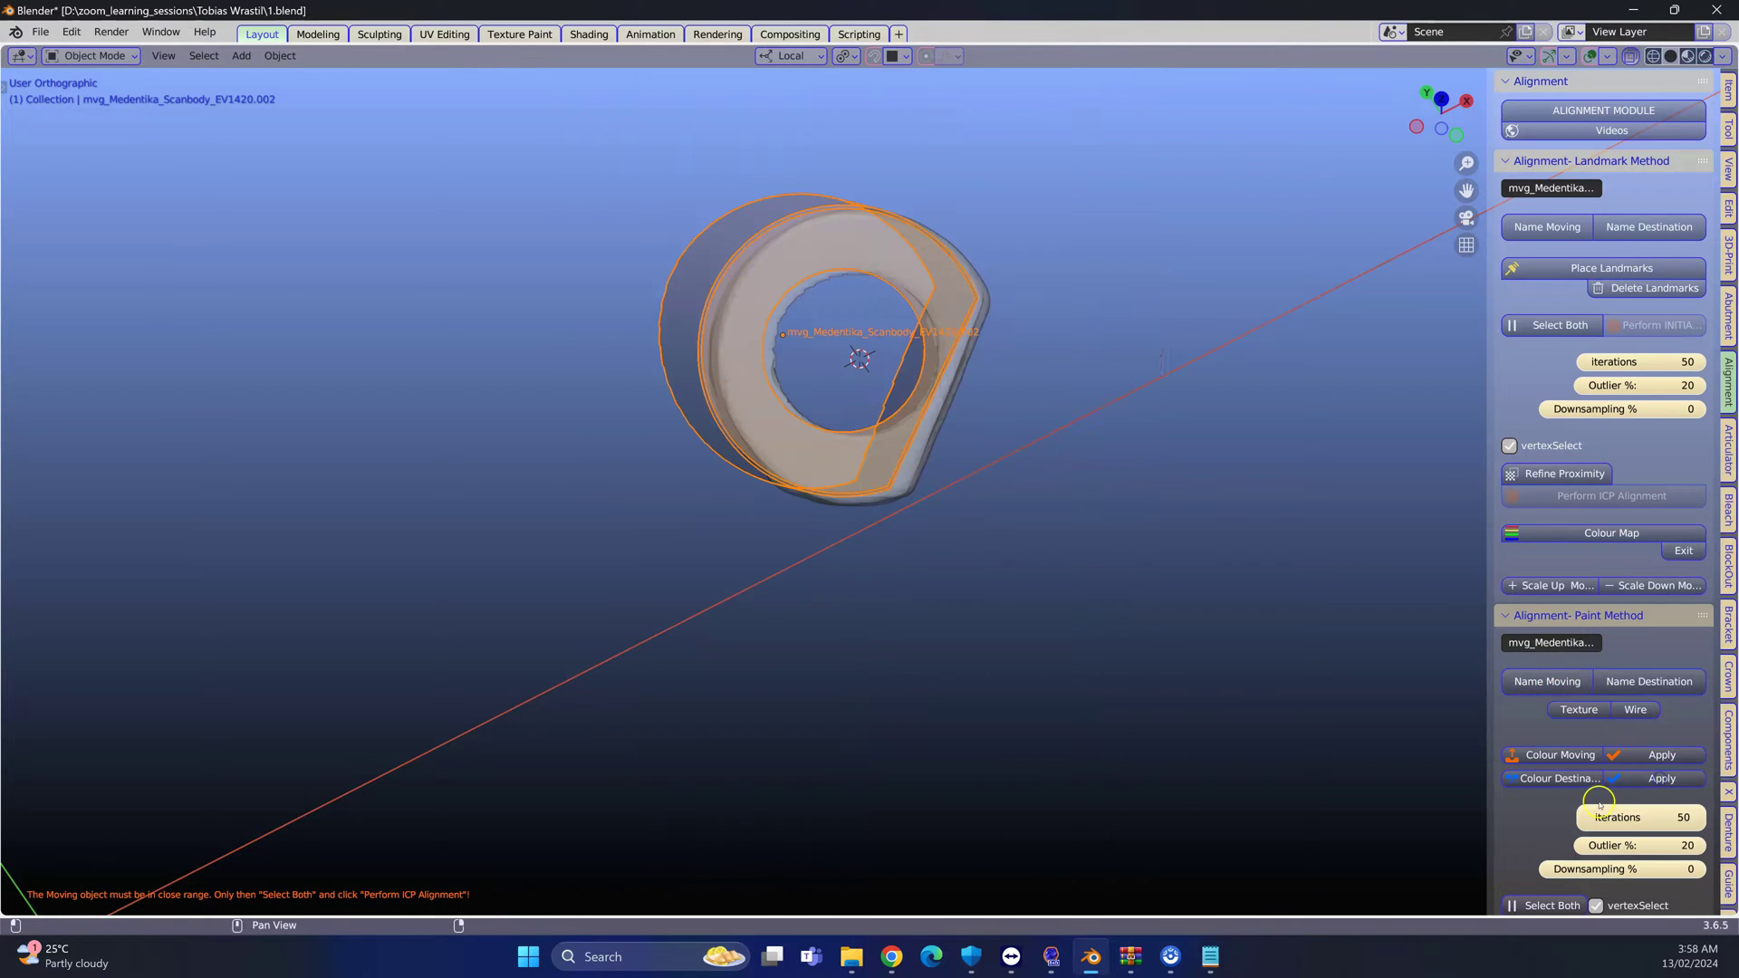
pyautogui.scroll(-3, 1576, 804)
pyautogui.click(1552, 815)
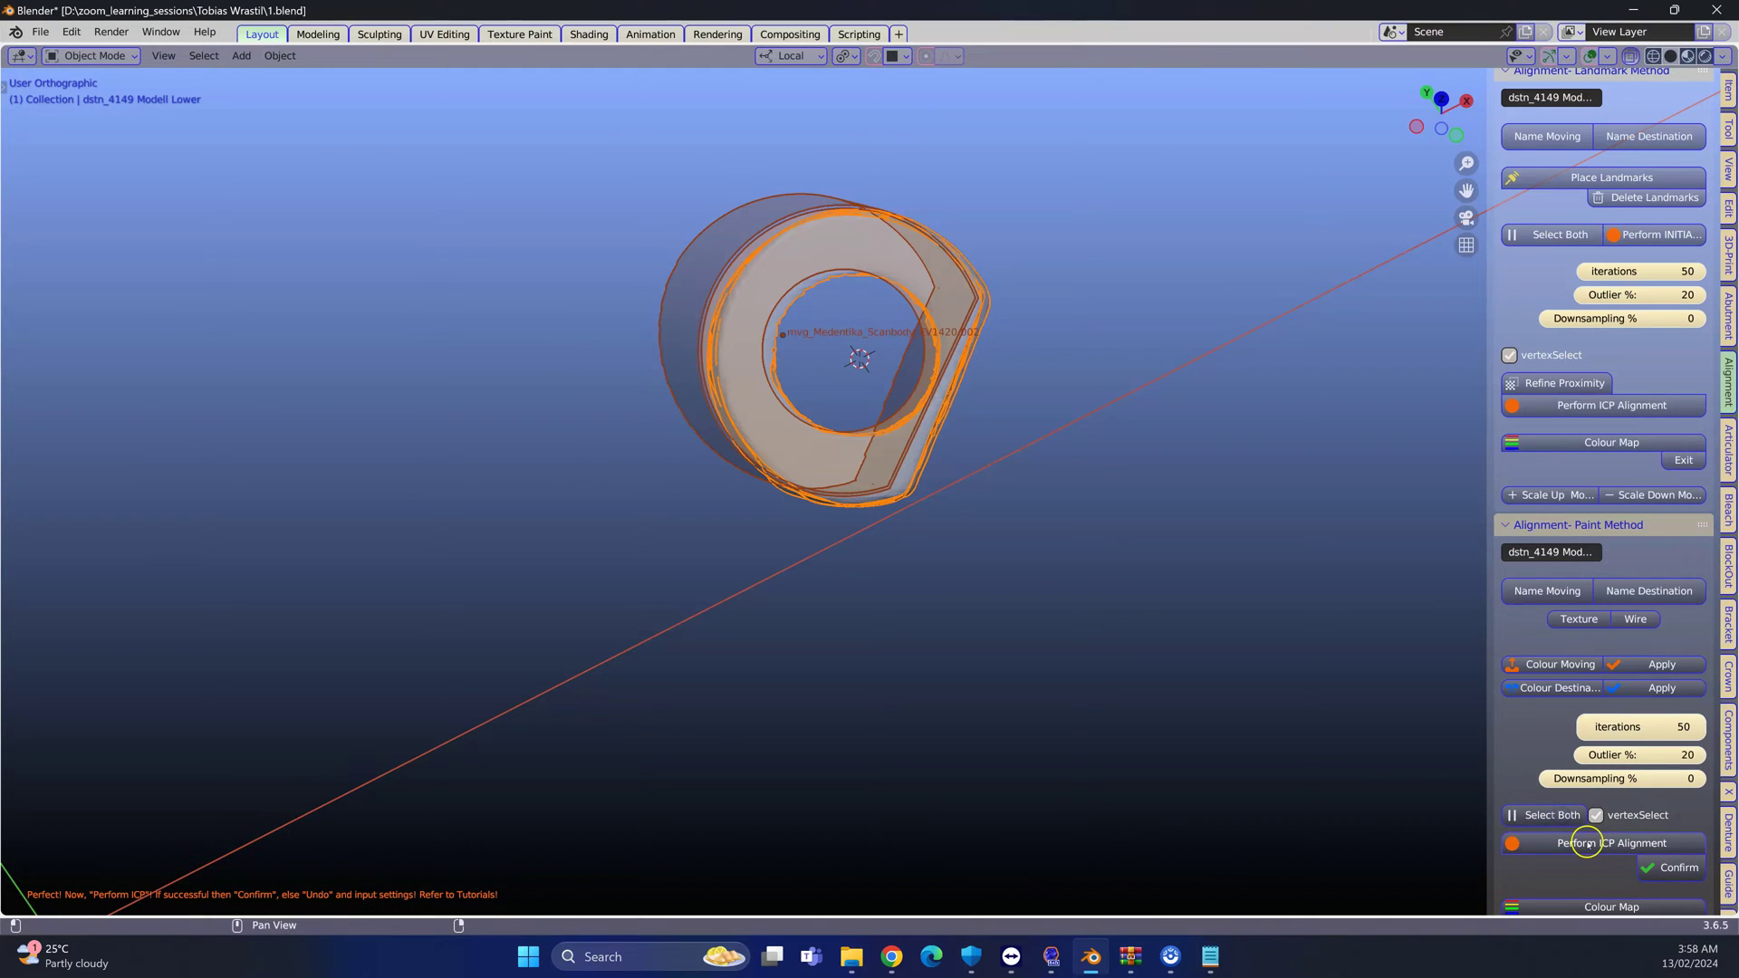
pyautogui.click(1586, 843)
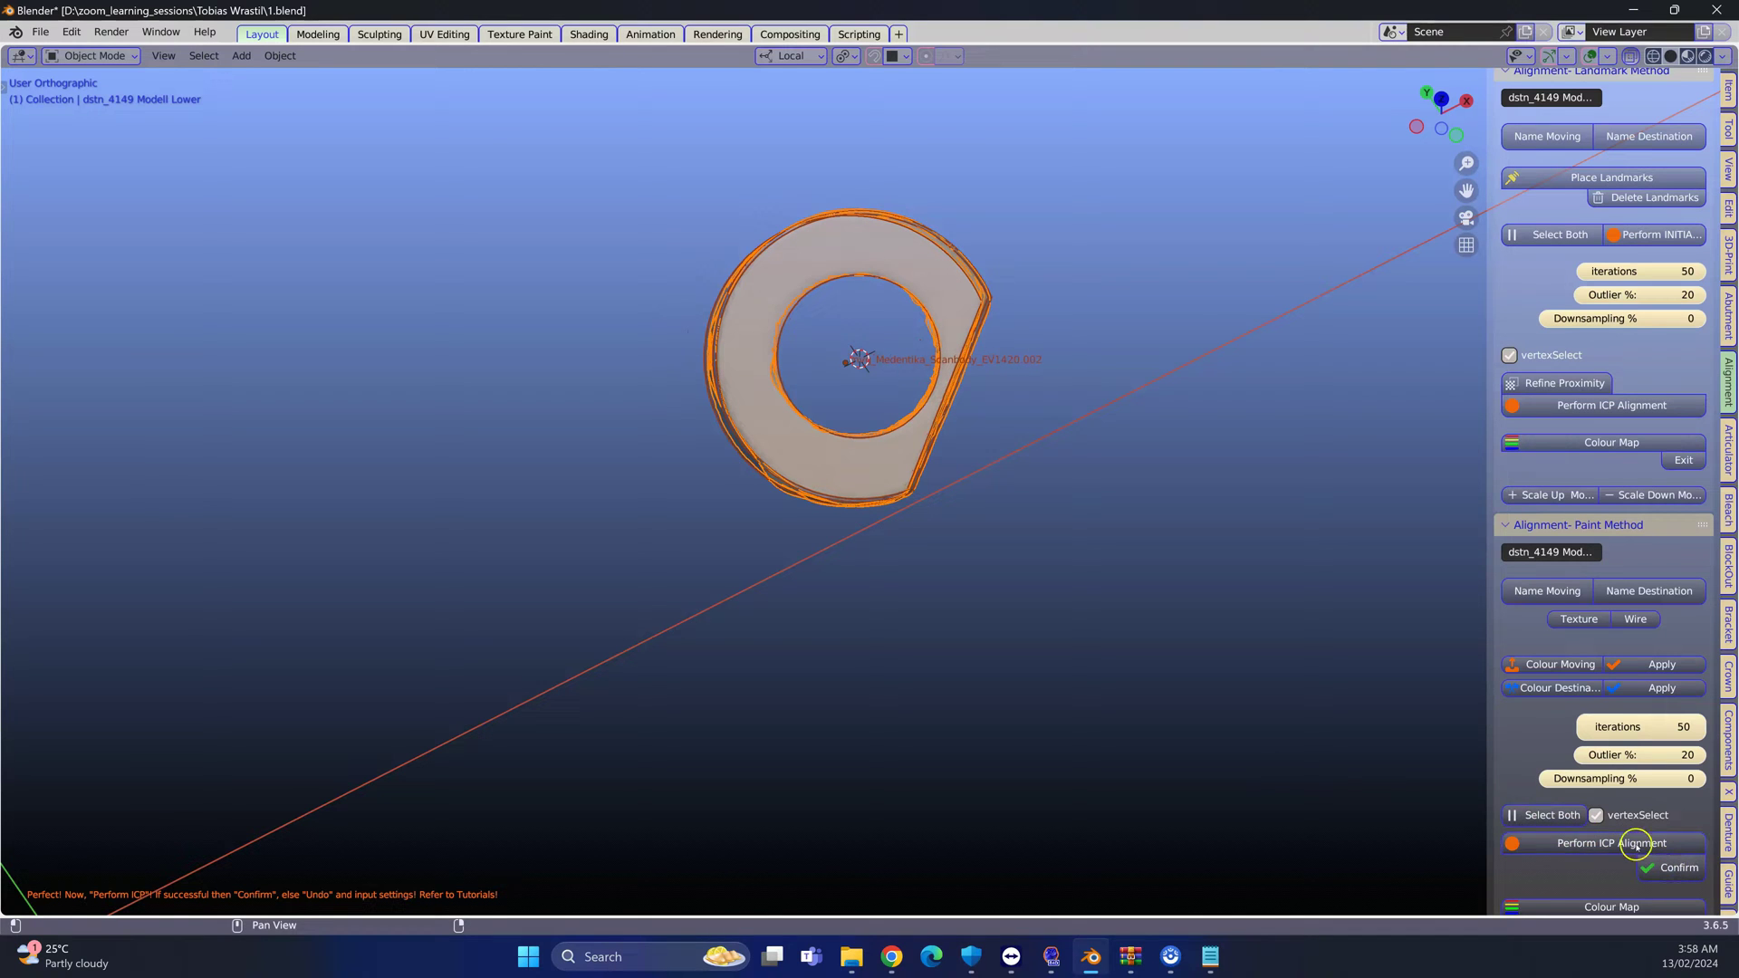
pyautogui.scroll(3, 862, 559)
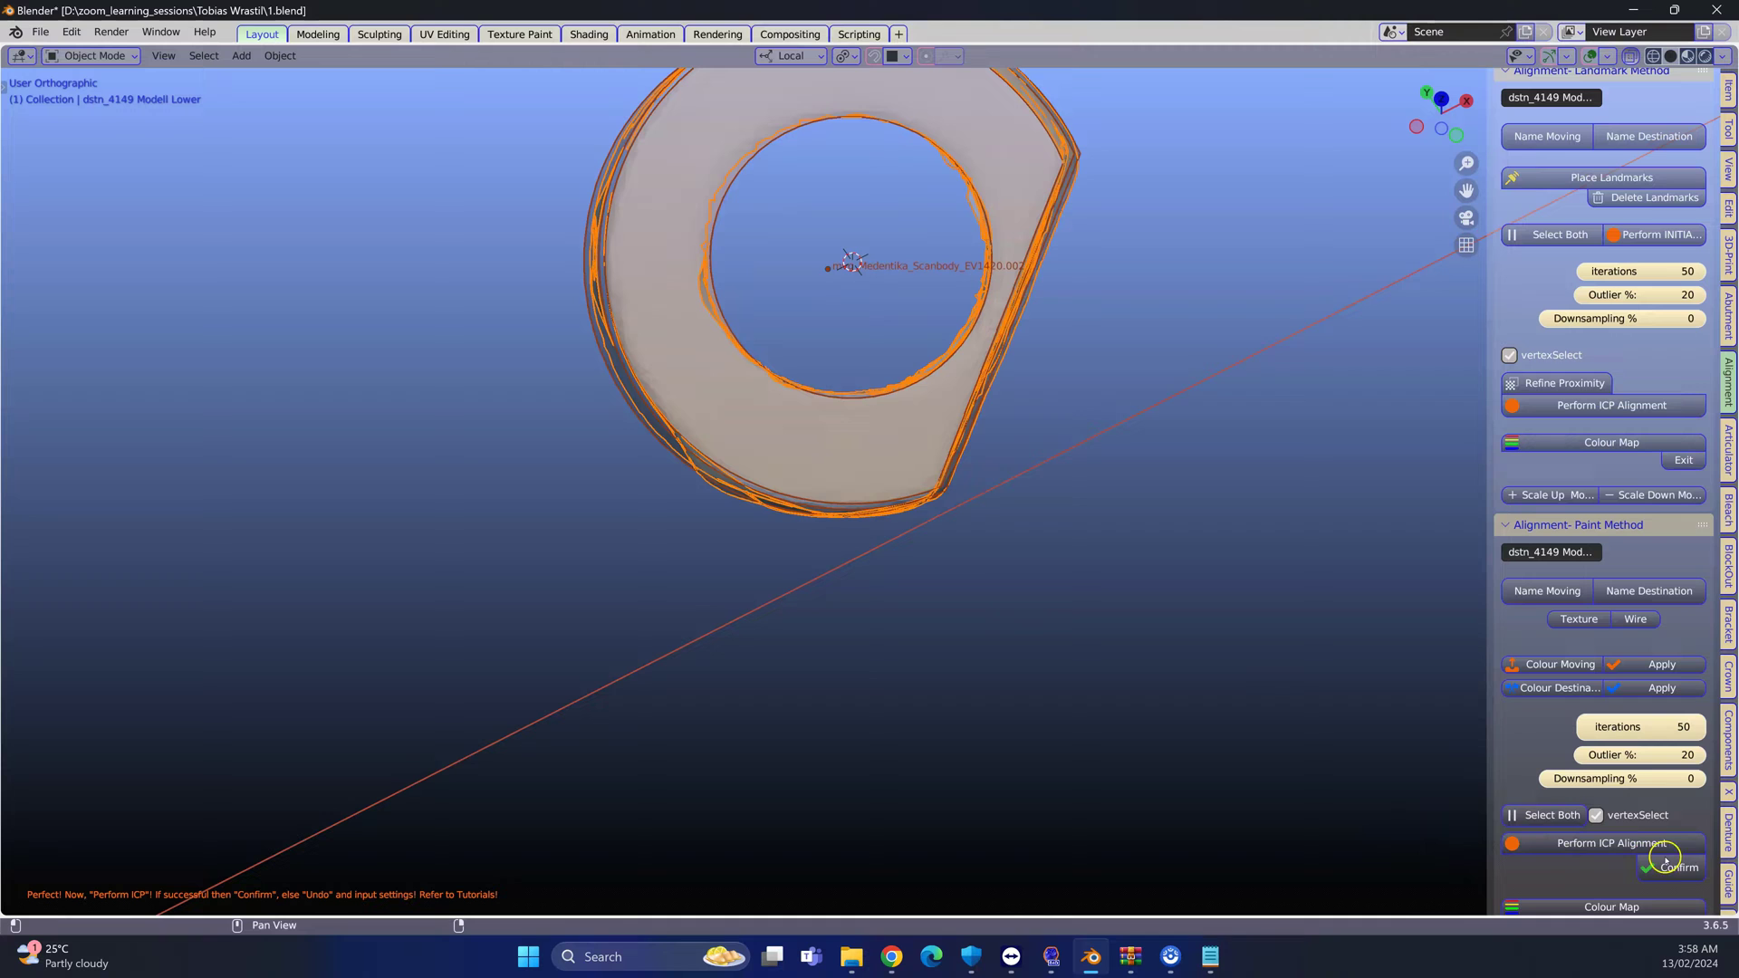
pyautogui.scroll(-1, 1603, 634)
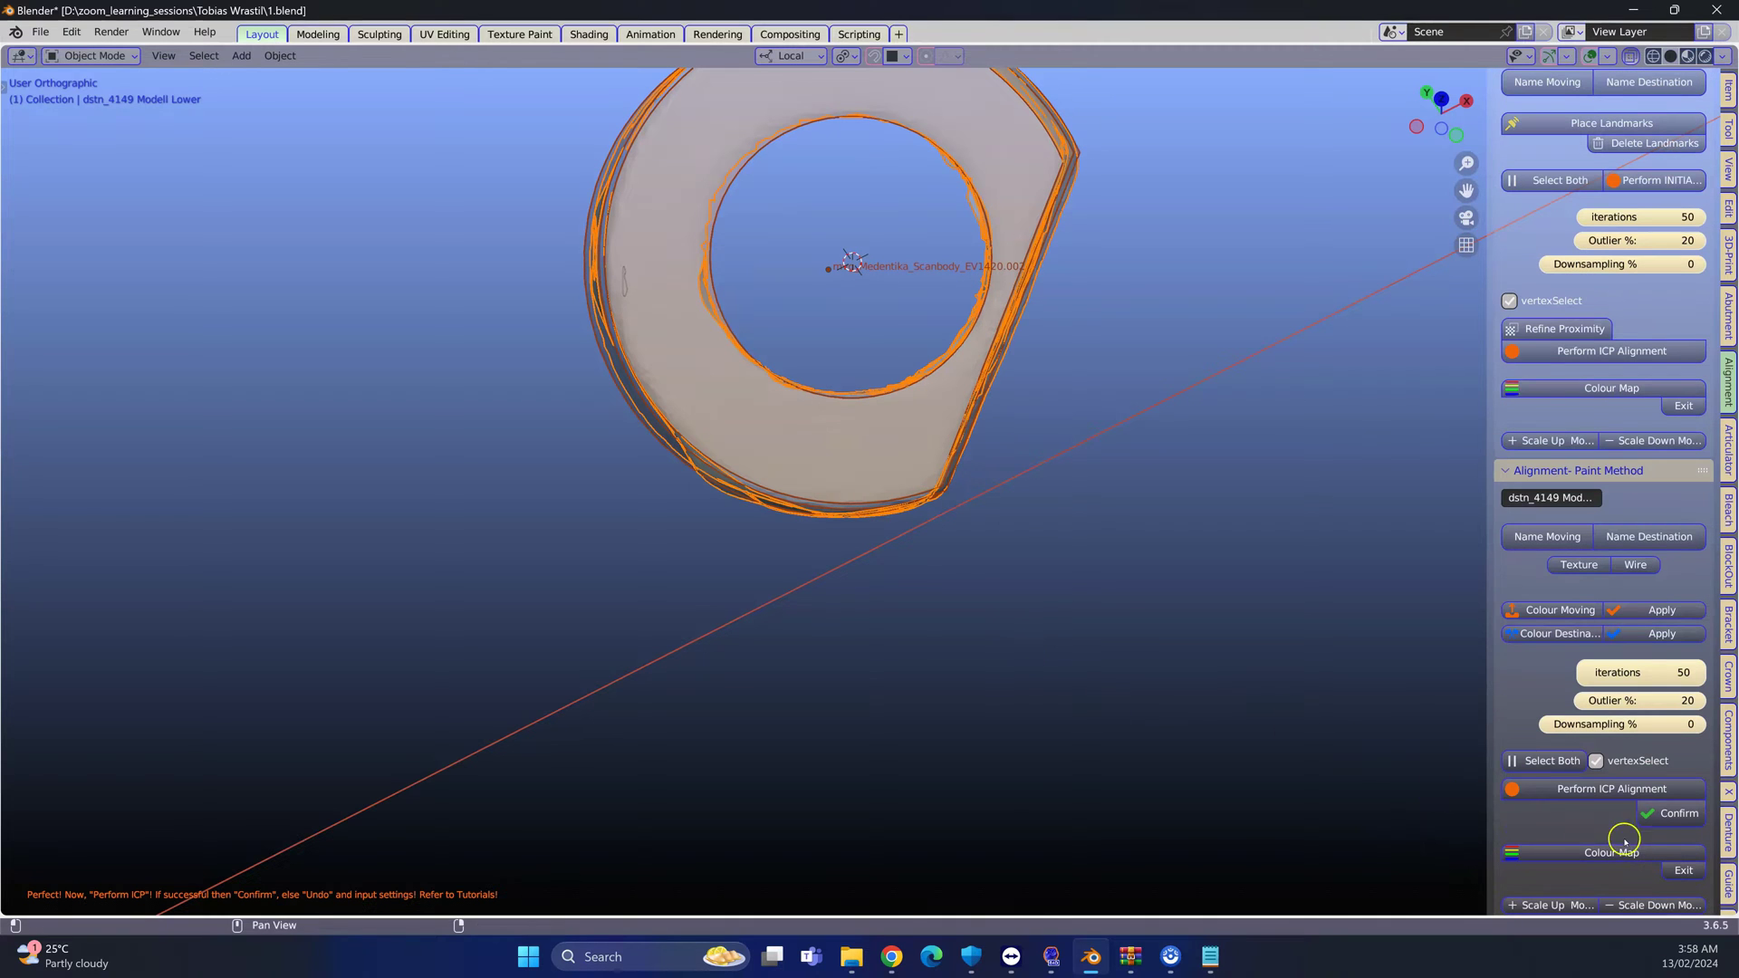
pyautogui.click(1683, 818)
pyautogui.moveTo(1320, 679); pyautogui.dragTo(974, 426, button='middle')
pyautogui.scroll(-4, 974, 426)
# Hide the upper jaw model and select the next gold scan body
pyautogui.moveTo(1036, 610); pyautogui.dragTo(951, 380, button='middle')
pyautogui.scroll(2, 951, 381)
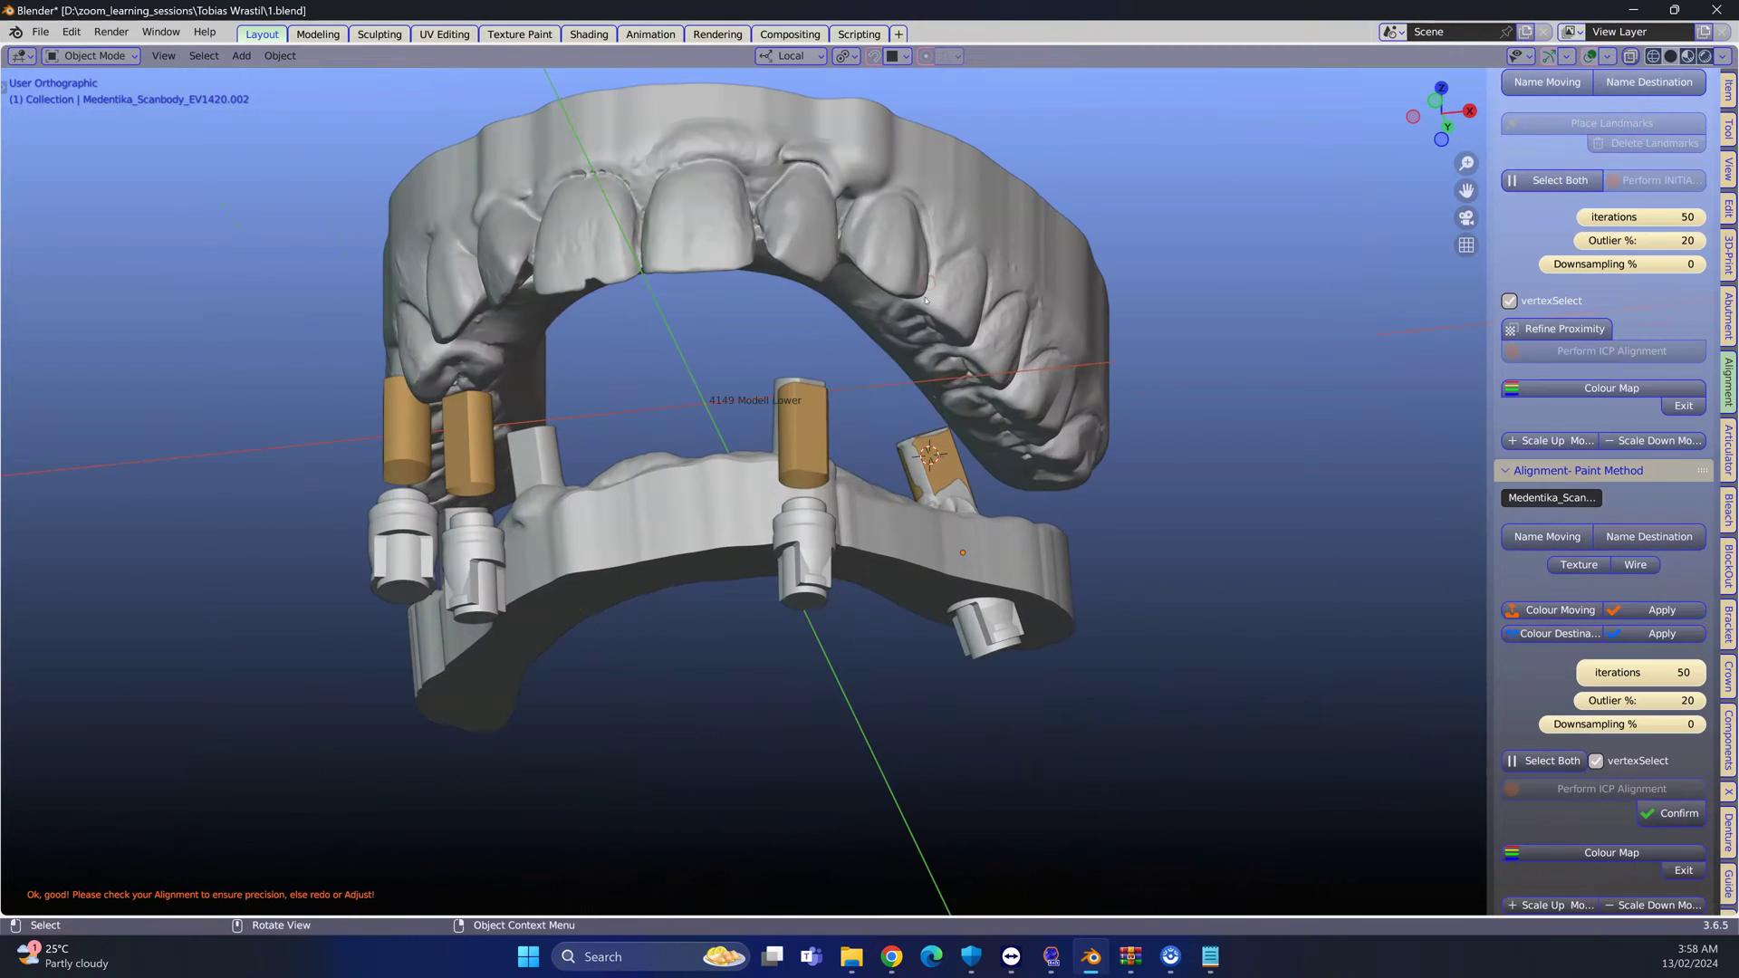
pyautogui.click(928, 276)
pyautogui.press('h')
pyautogui.click(793, 446)
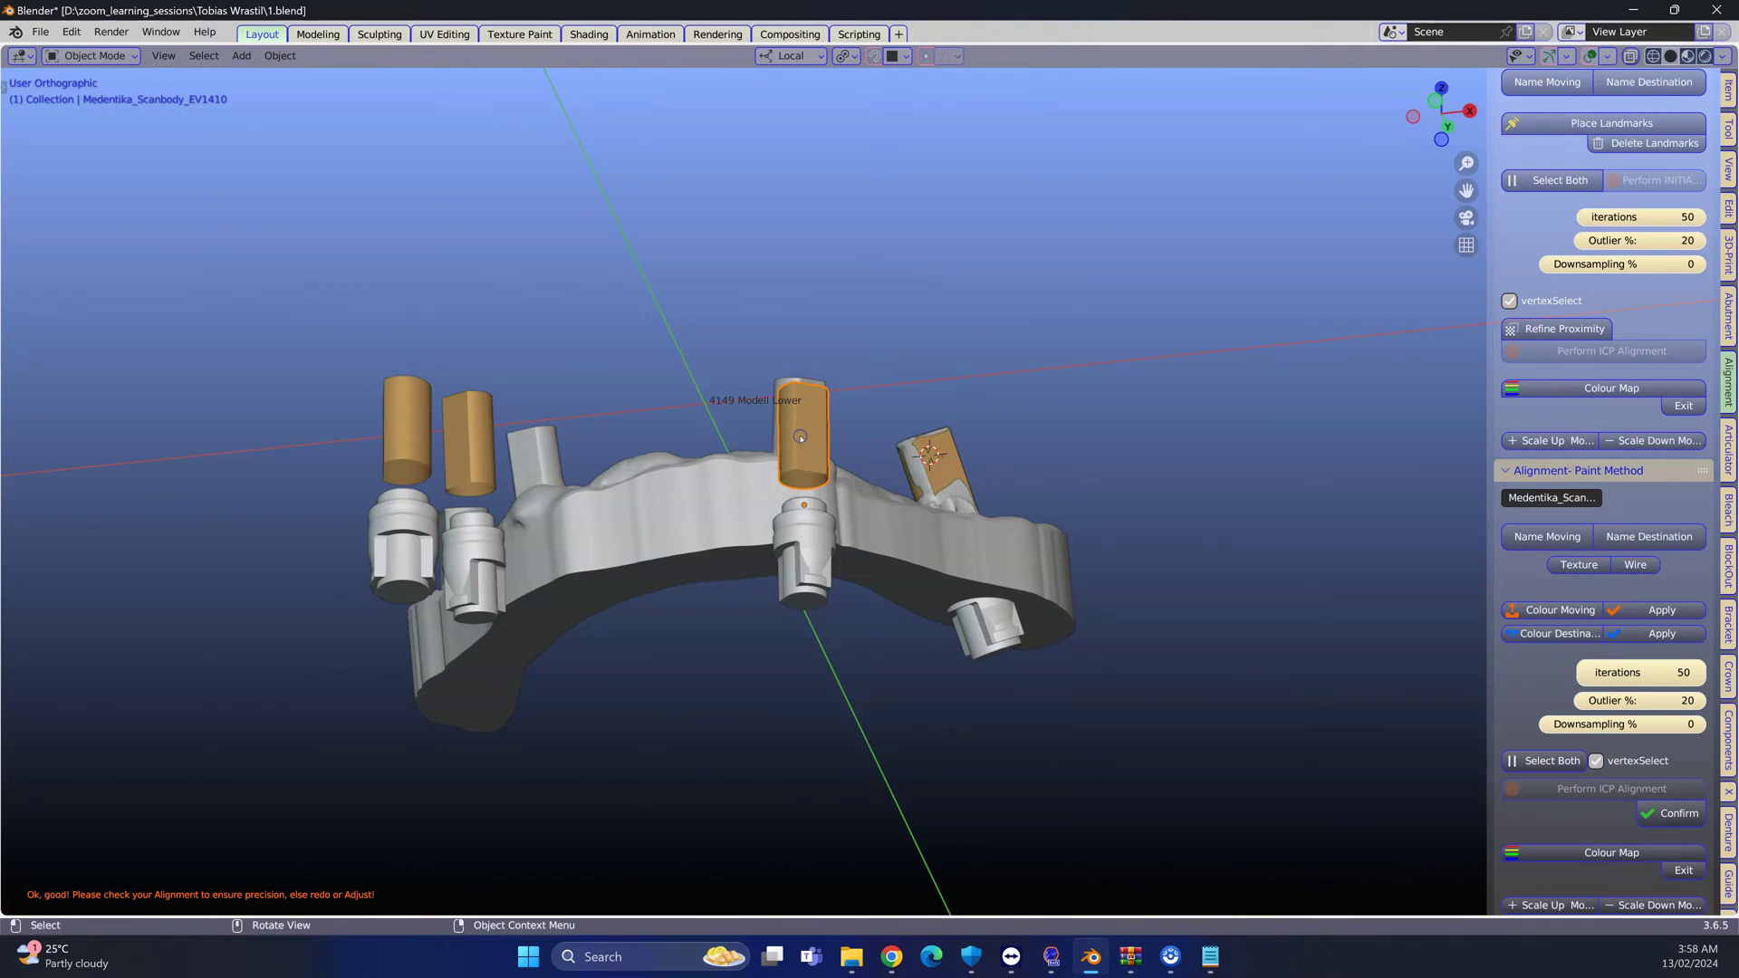
# Rotate the scan body and move it onto its tilted implant core
pyautogui.scroll(4, 793, 446)
pyautogui.moveTo(794, 445); pyautogui.dragTo(852, 697, button='middle')
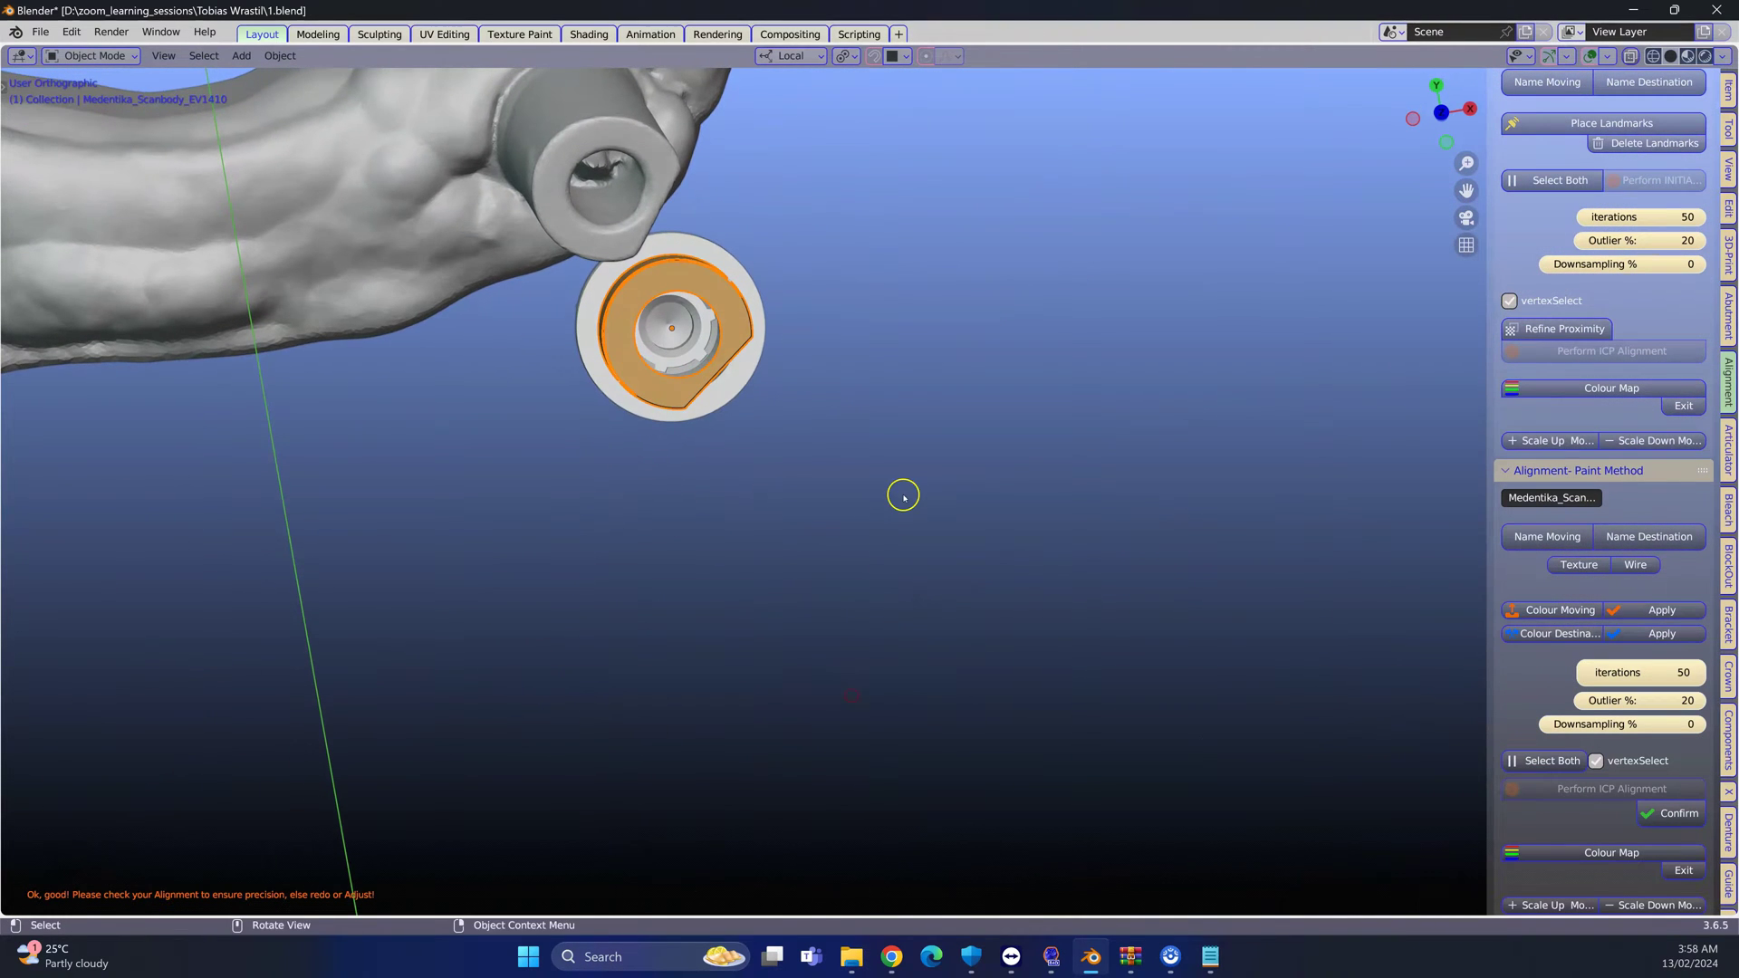
pyautogui.moveTo(905, 472); pyautogui.dragTo(777, 485, button='middle')
pyautogui.scroll(-3, 776, 485)
pyautogui.press('r')
pyautogui.click(776, 233)
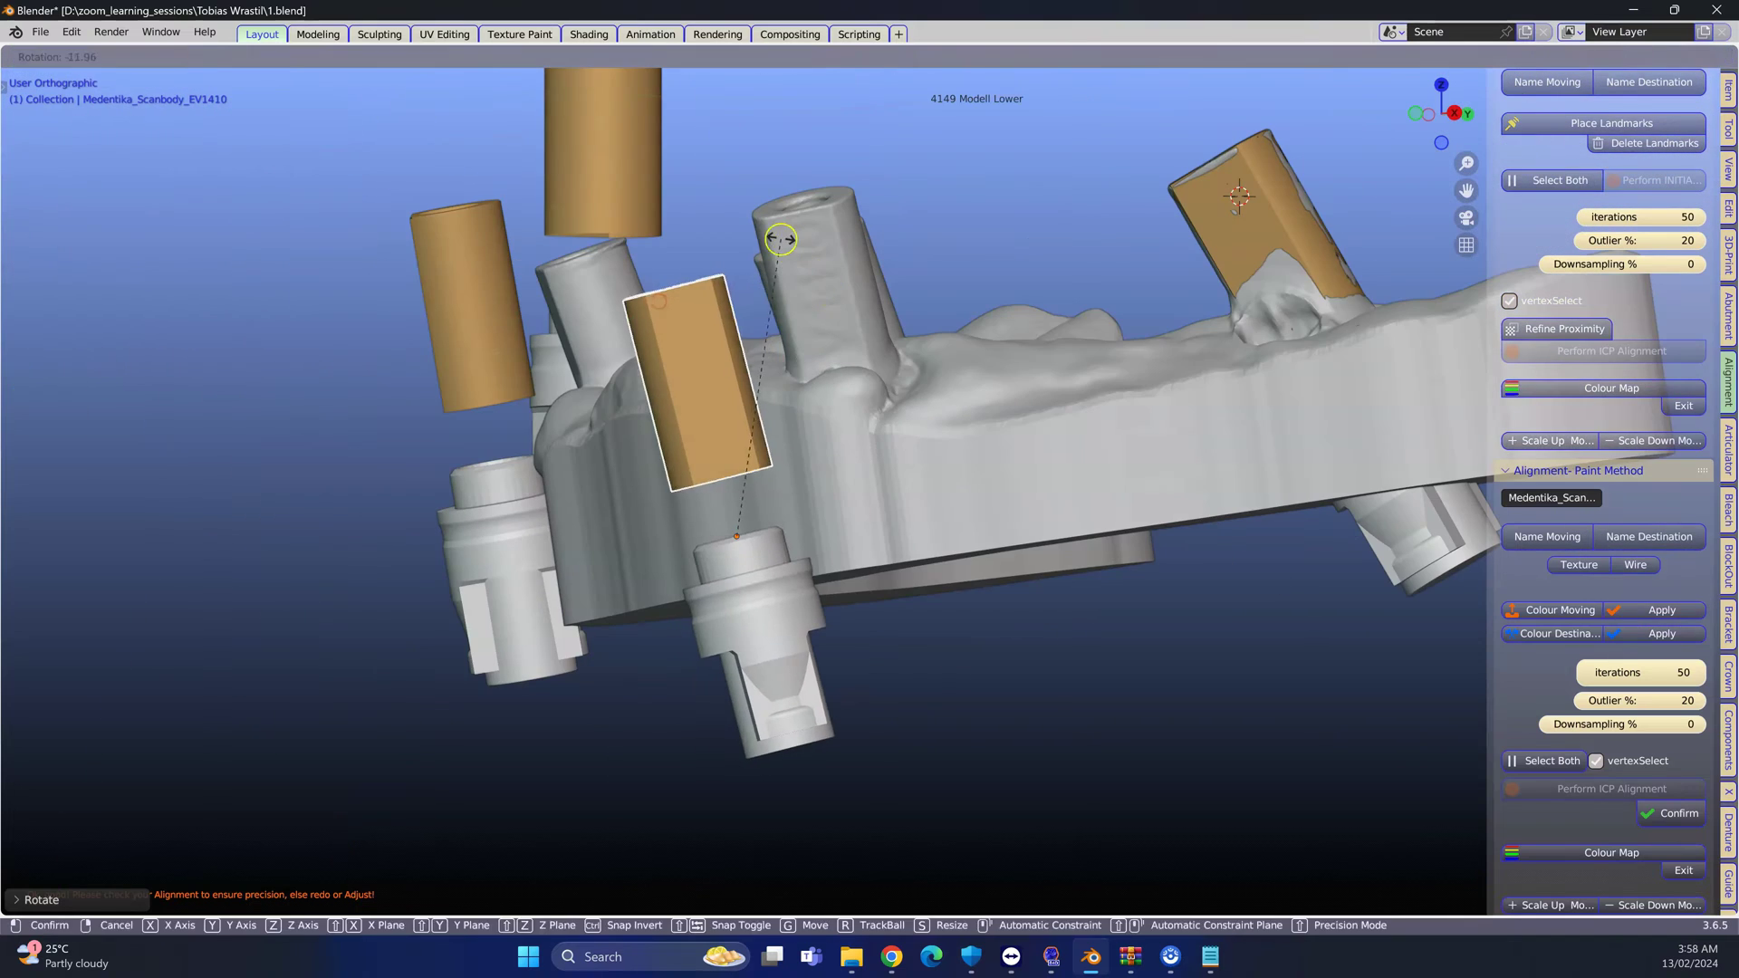
pyautogui.press('g')
pyautogui.moveTo(831, 221); pyautogui.dragTo(970, 295, button='middle')
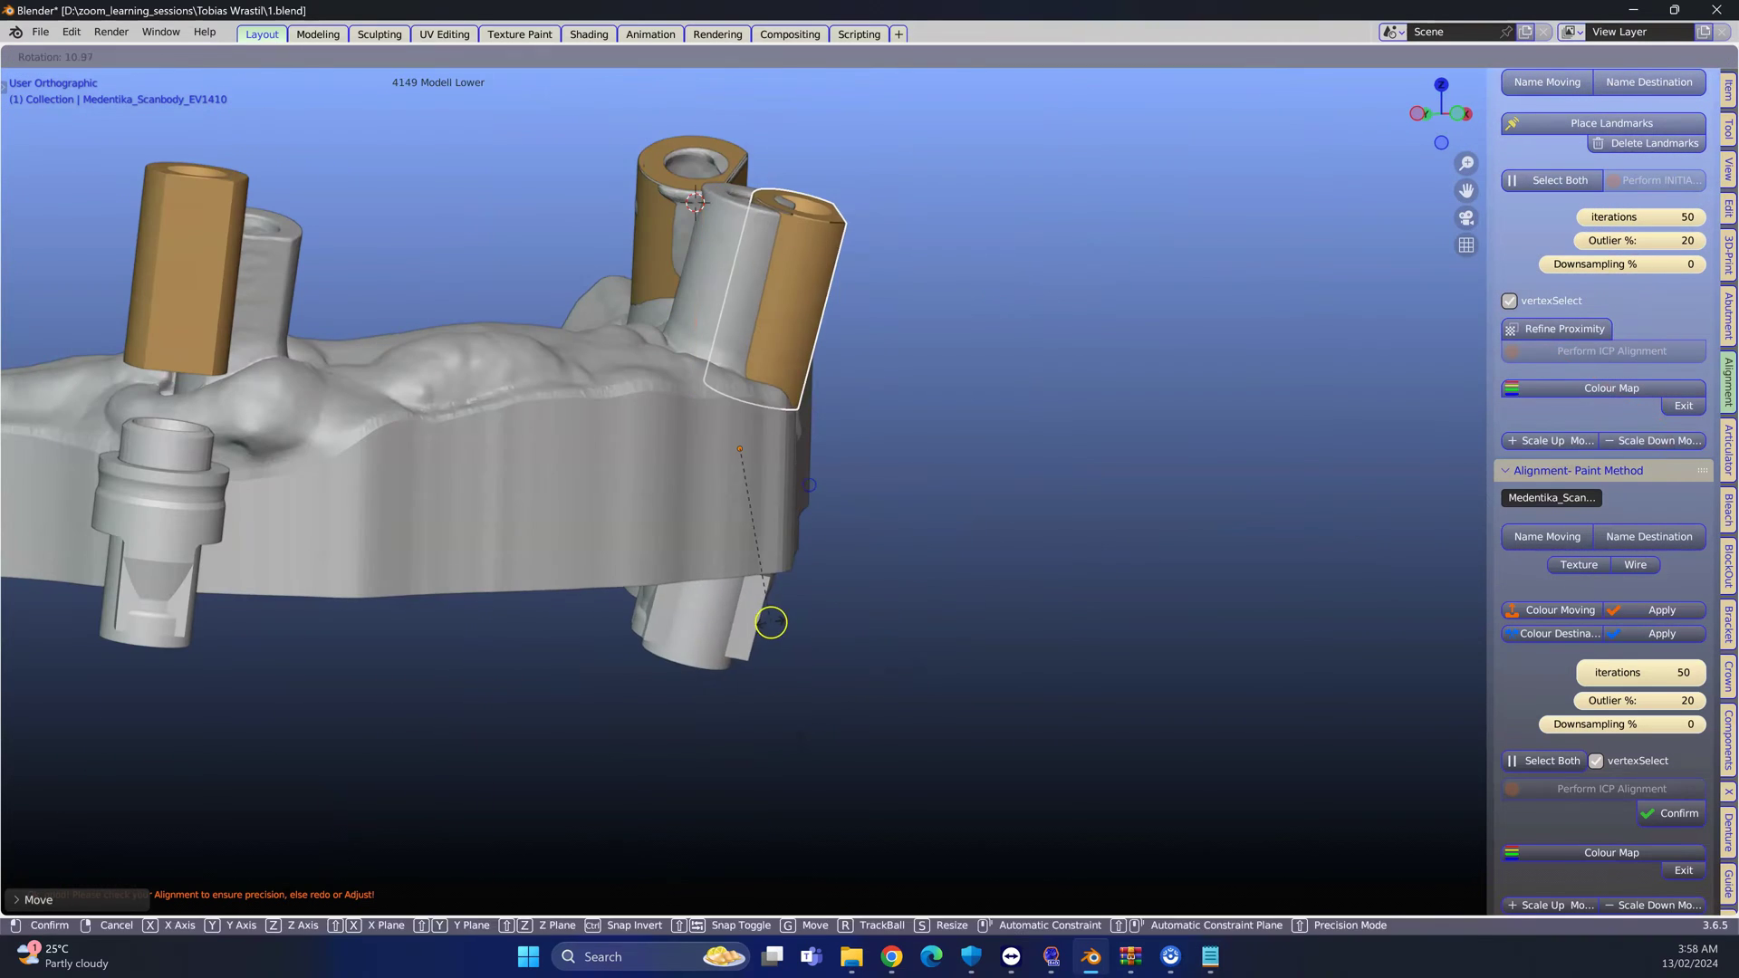
pyautogui.scroll(4, 773, 613)
pyautogui.moveTo(744, 379); pyautogui.dragTo(946, 477, button='middle')
pyautogui.click(590, 539)
pyautogui.scroll(-4, 947, 477)
# Seat the left scan body on its core, then tag it as moving and the lower model as destination
pyautogui.press('g')
pyautogui.click(763, 516)
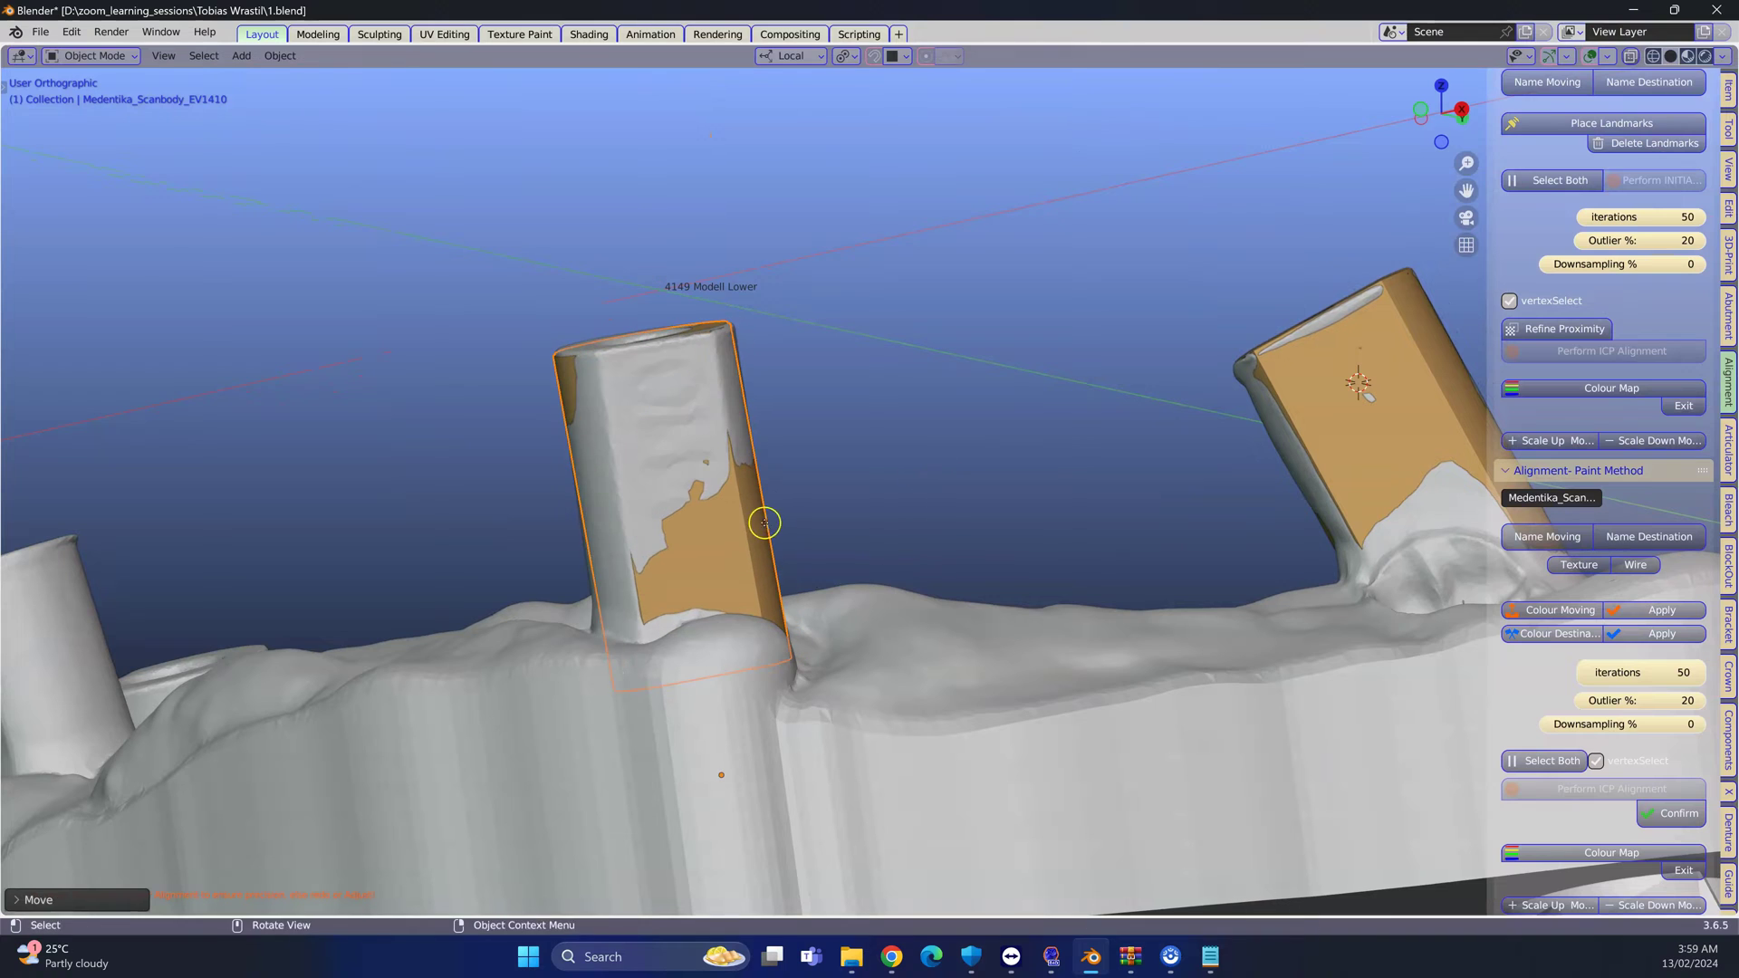
pyautogui.click(1544, 621)
pyautogui.click(1219, 715)
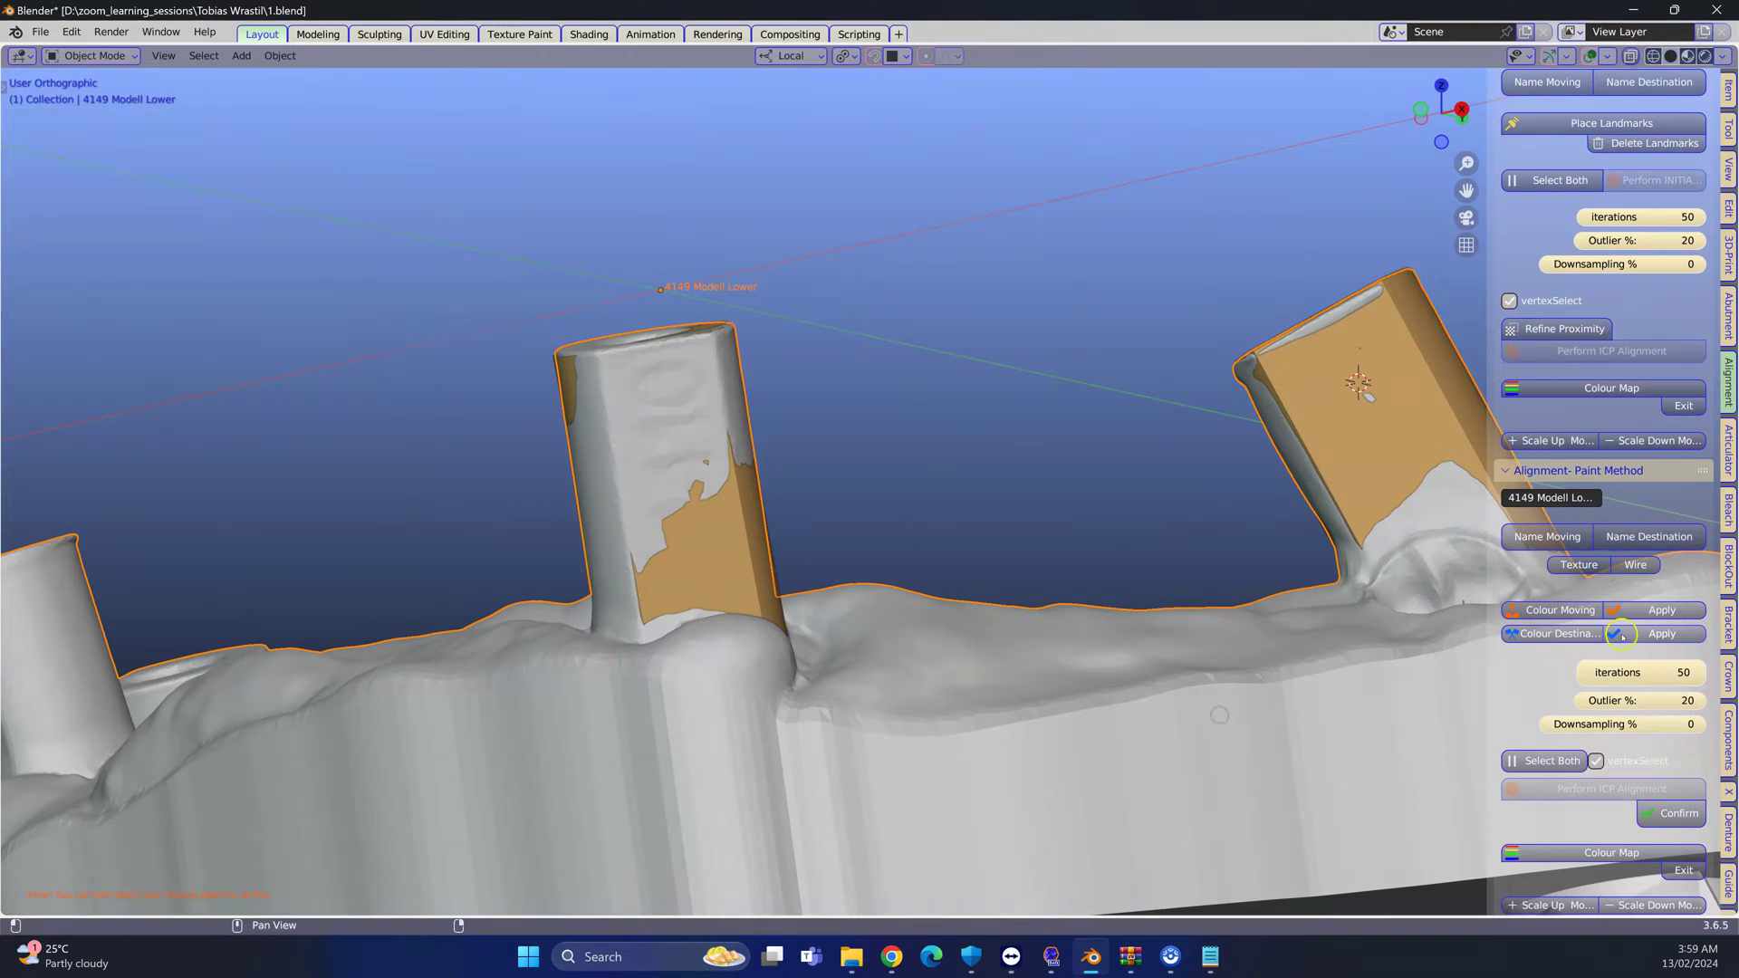
pyautogui.click(751, 513)
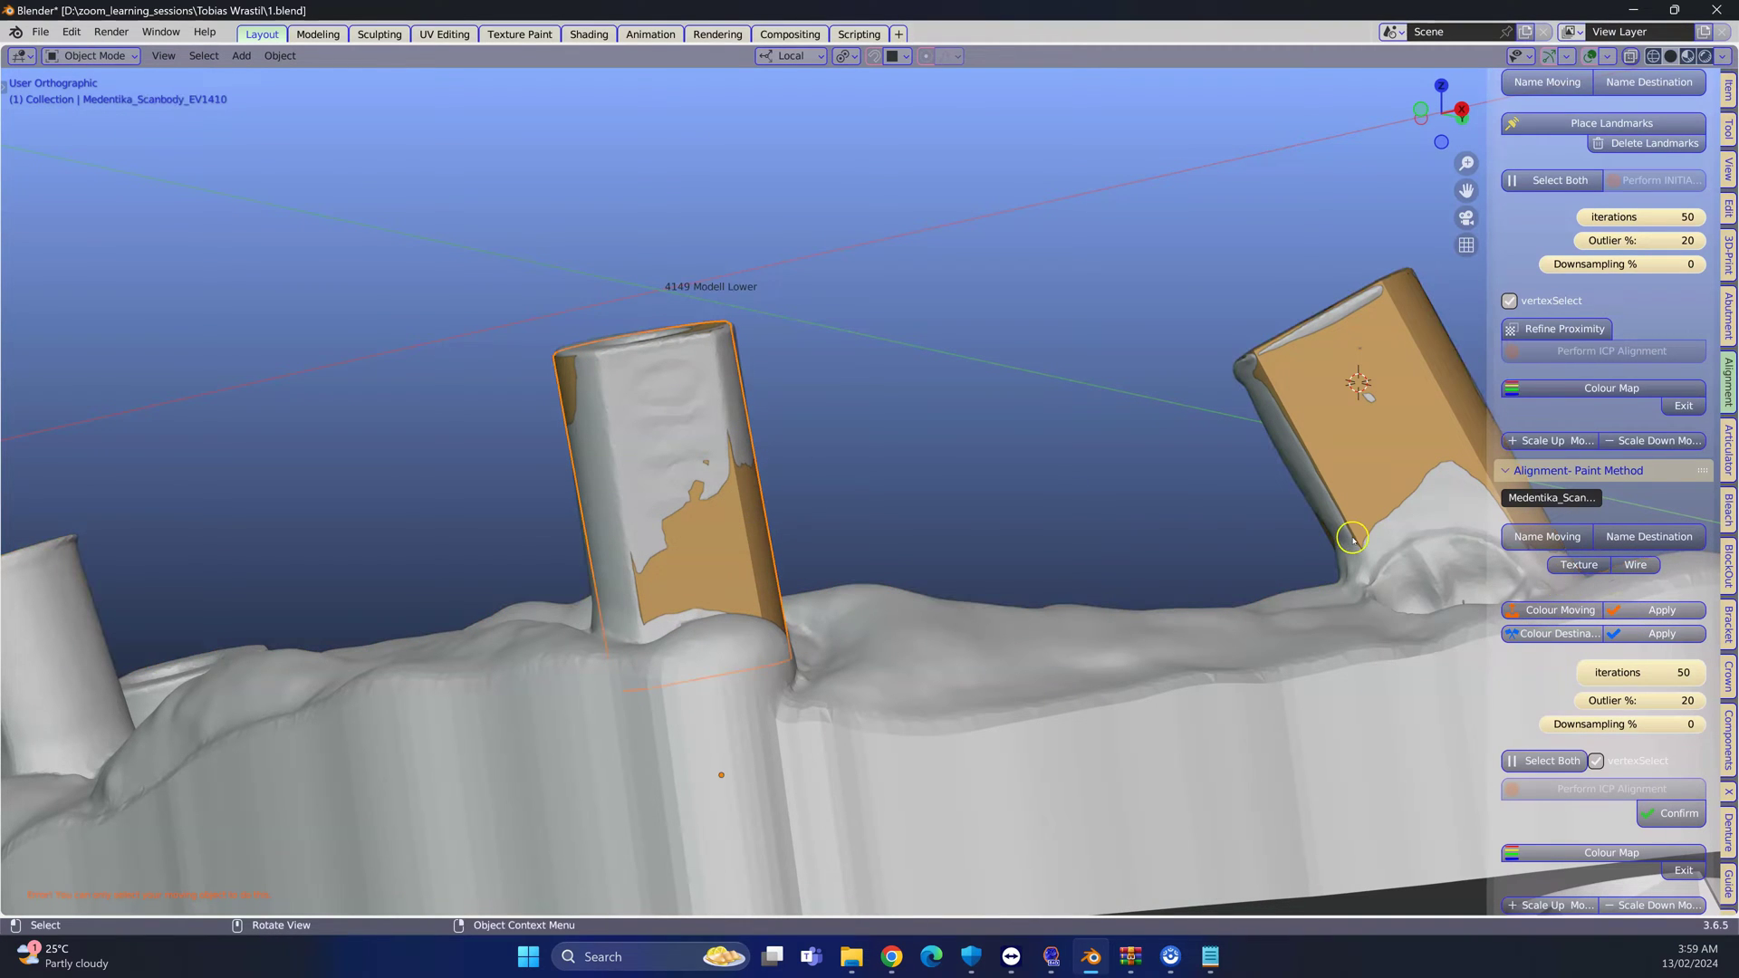
pyautogui.click(1537, 534)
pyautogui.click(1131, 685)
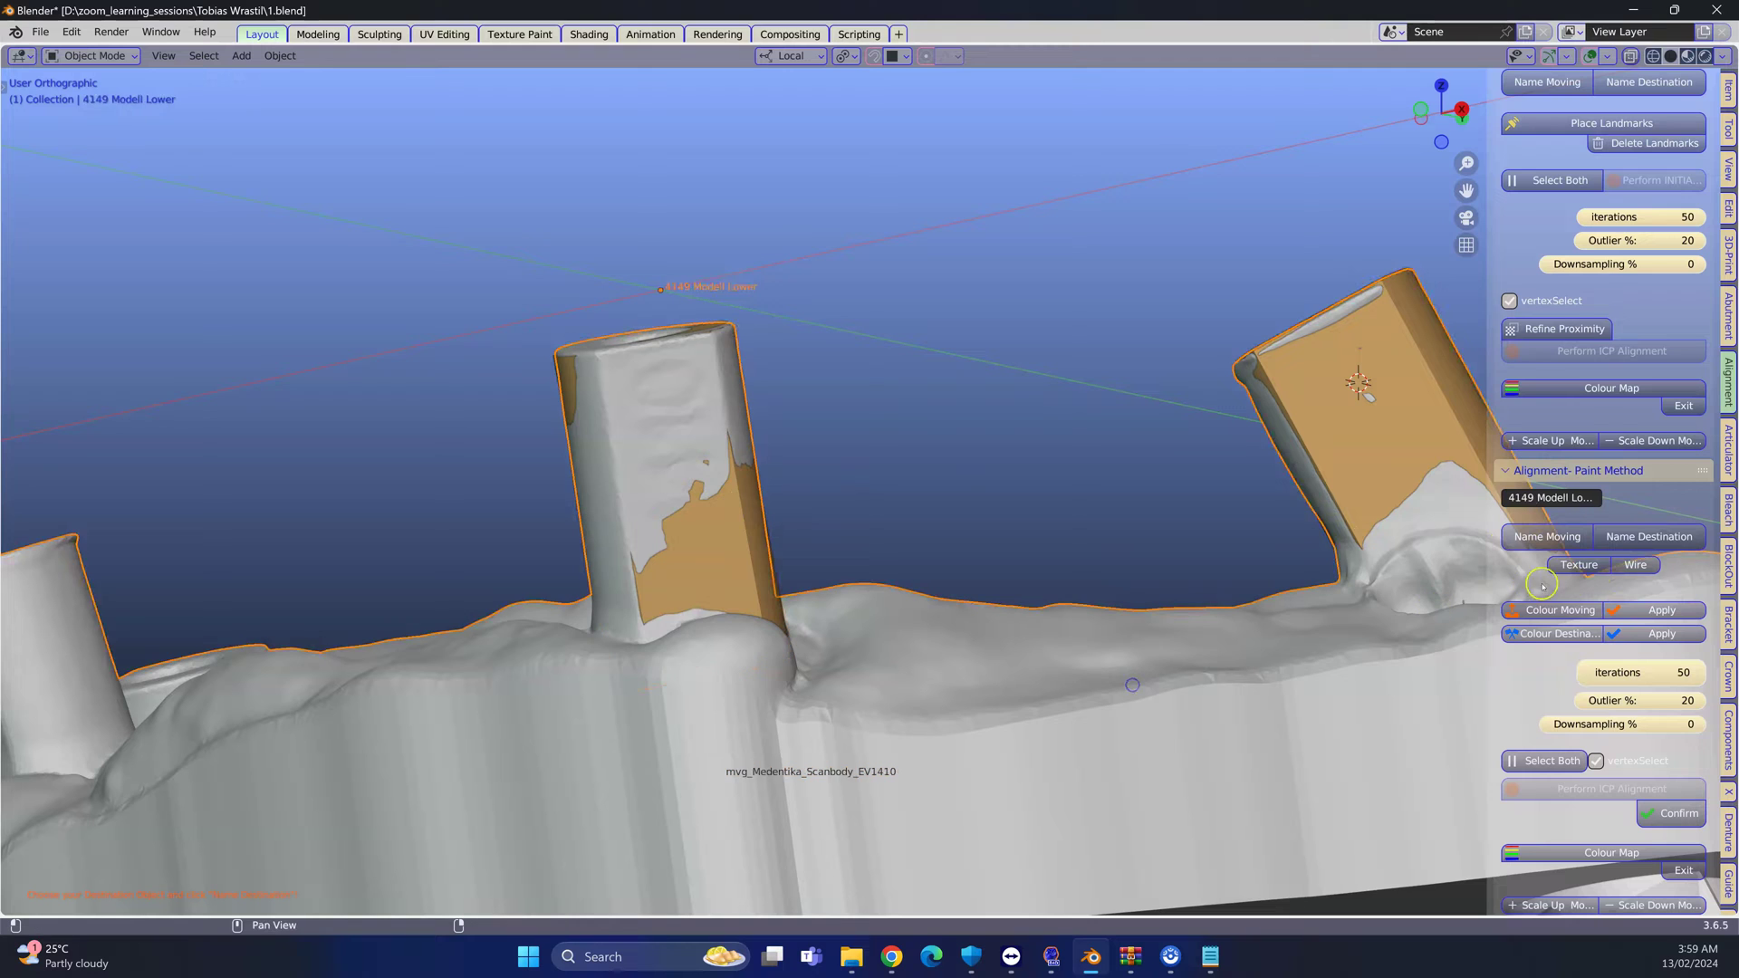
pyautogui.click(1644, 538)
# In see-through view, paint the top of the scan body as its alignment region and apply it
pyautogui.click(1550, 603)
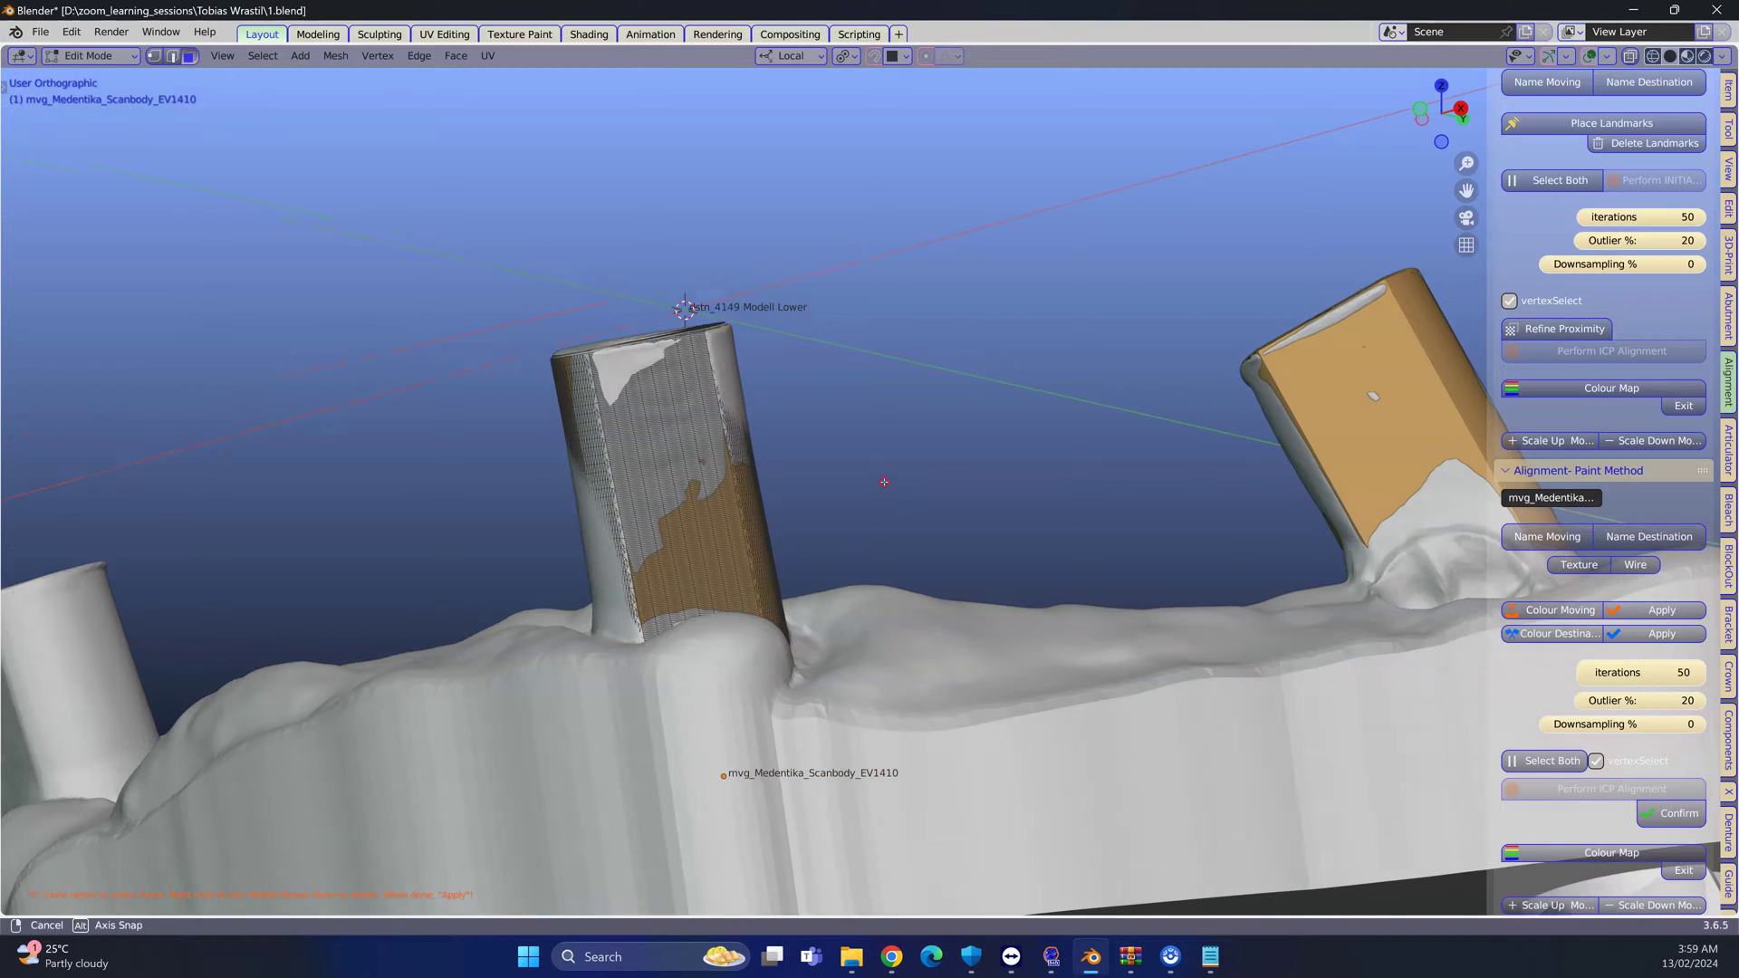
pyautogui.click(1627, 56)
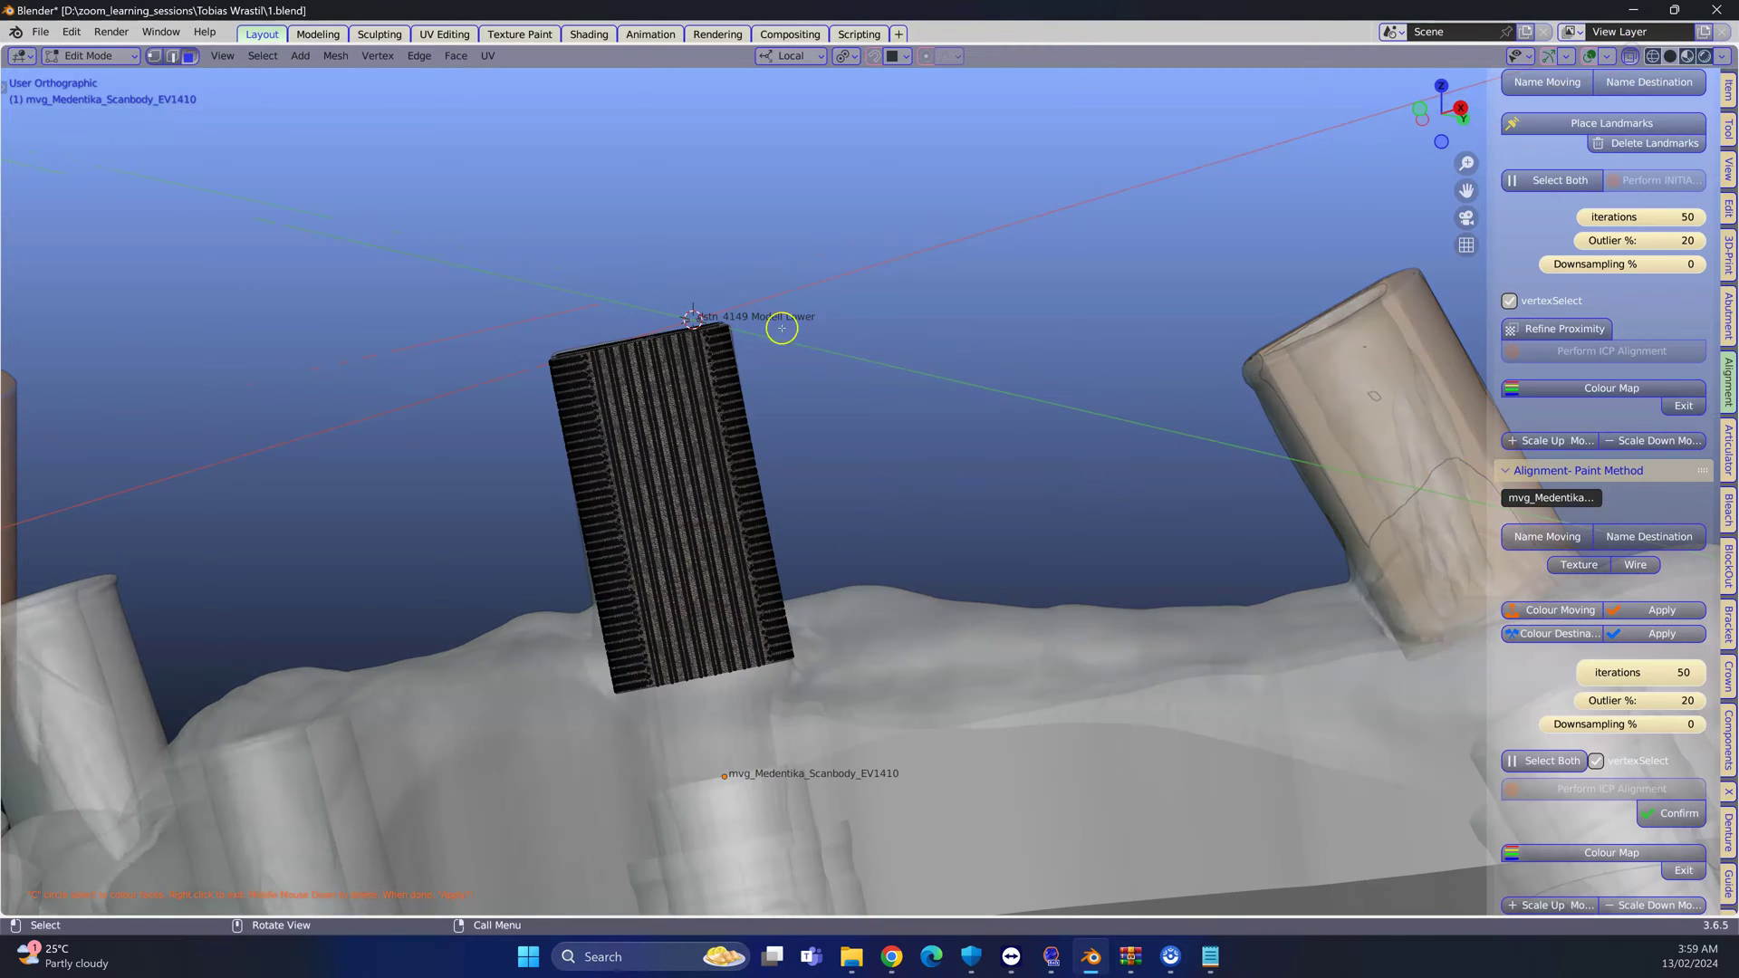
pyautogui.scroll(-7, 781, 328)
pyautogui.scroll(4, 613, 369)
pyautogui.press('c')
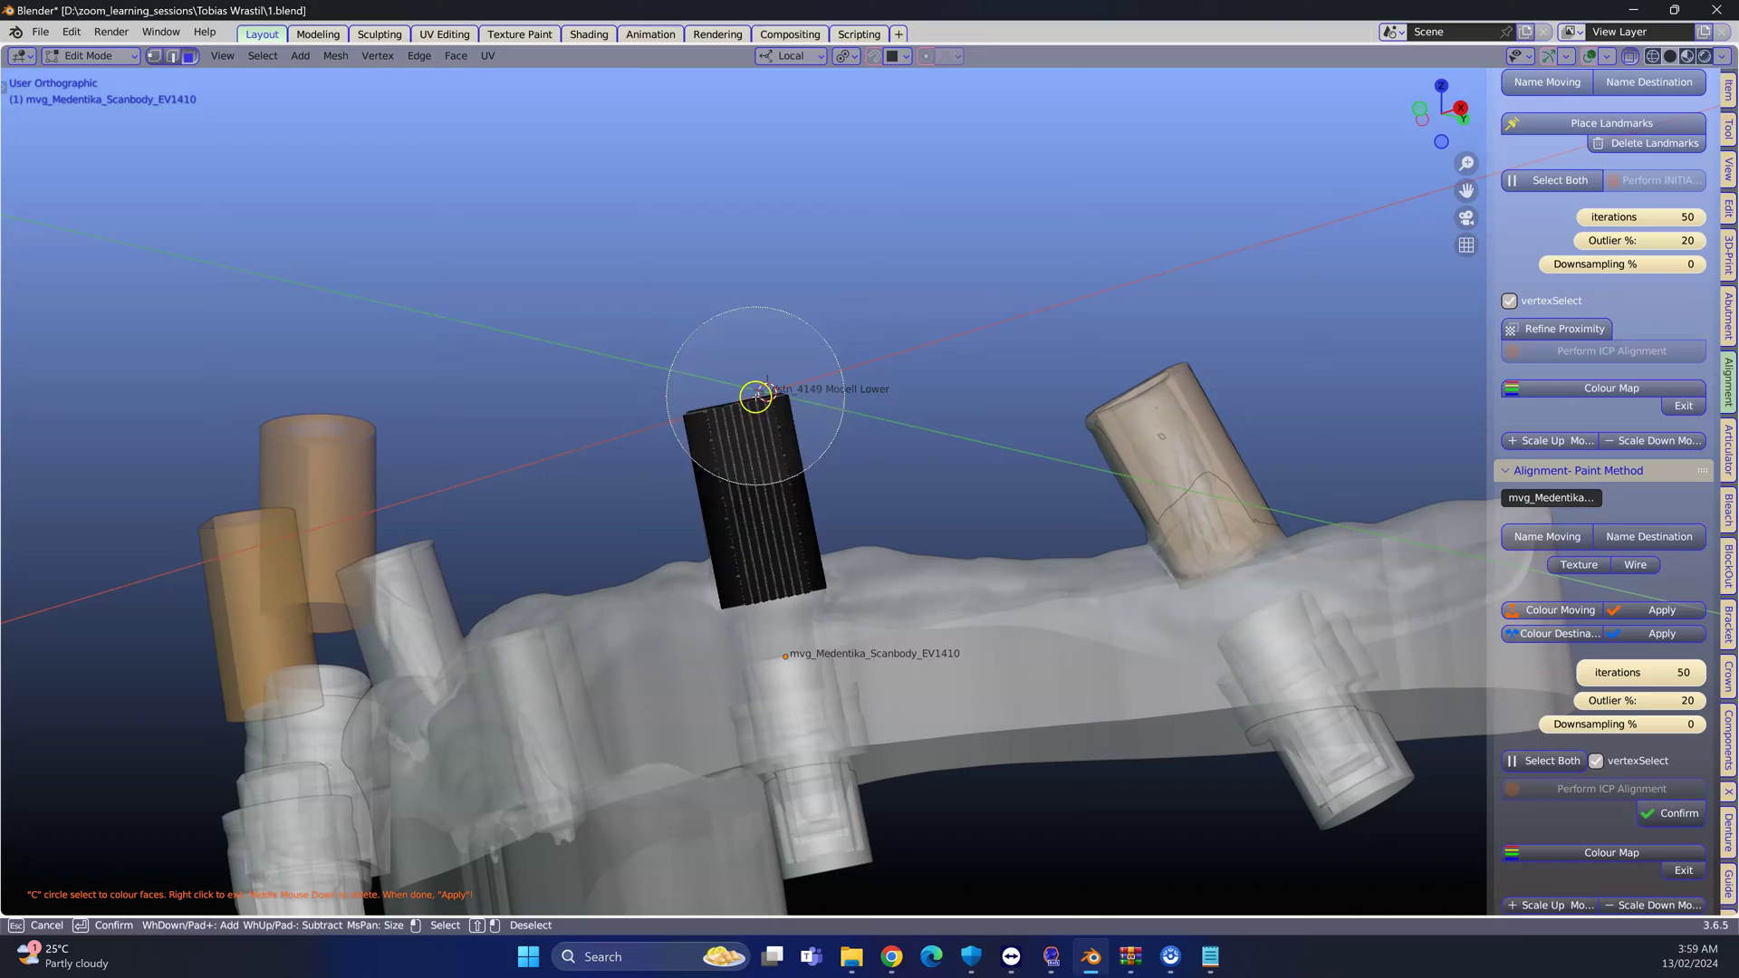
pyautogui.moveTo(753, 392); pyautogui.dragTo(744, 472)
pyautogui.rightClick(745, 474)
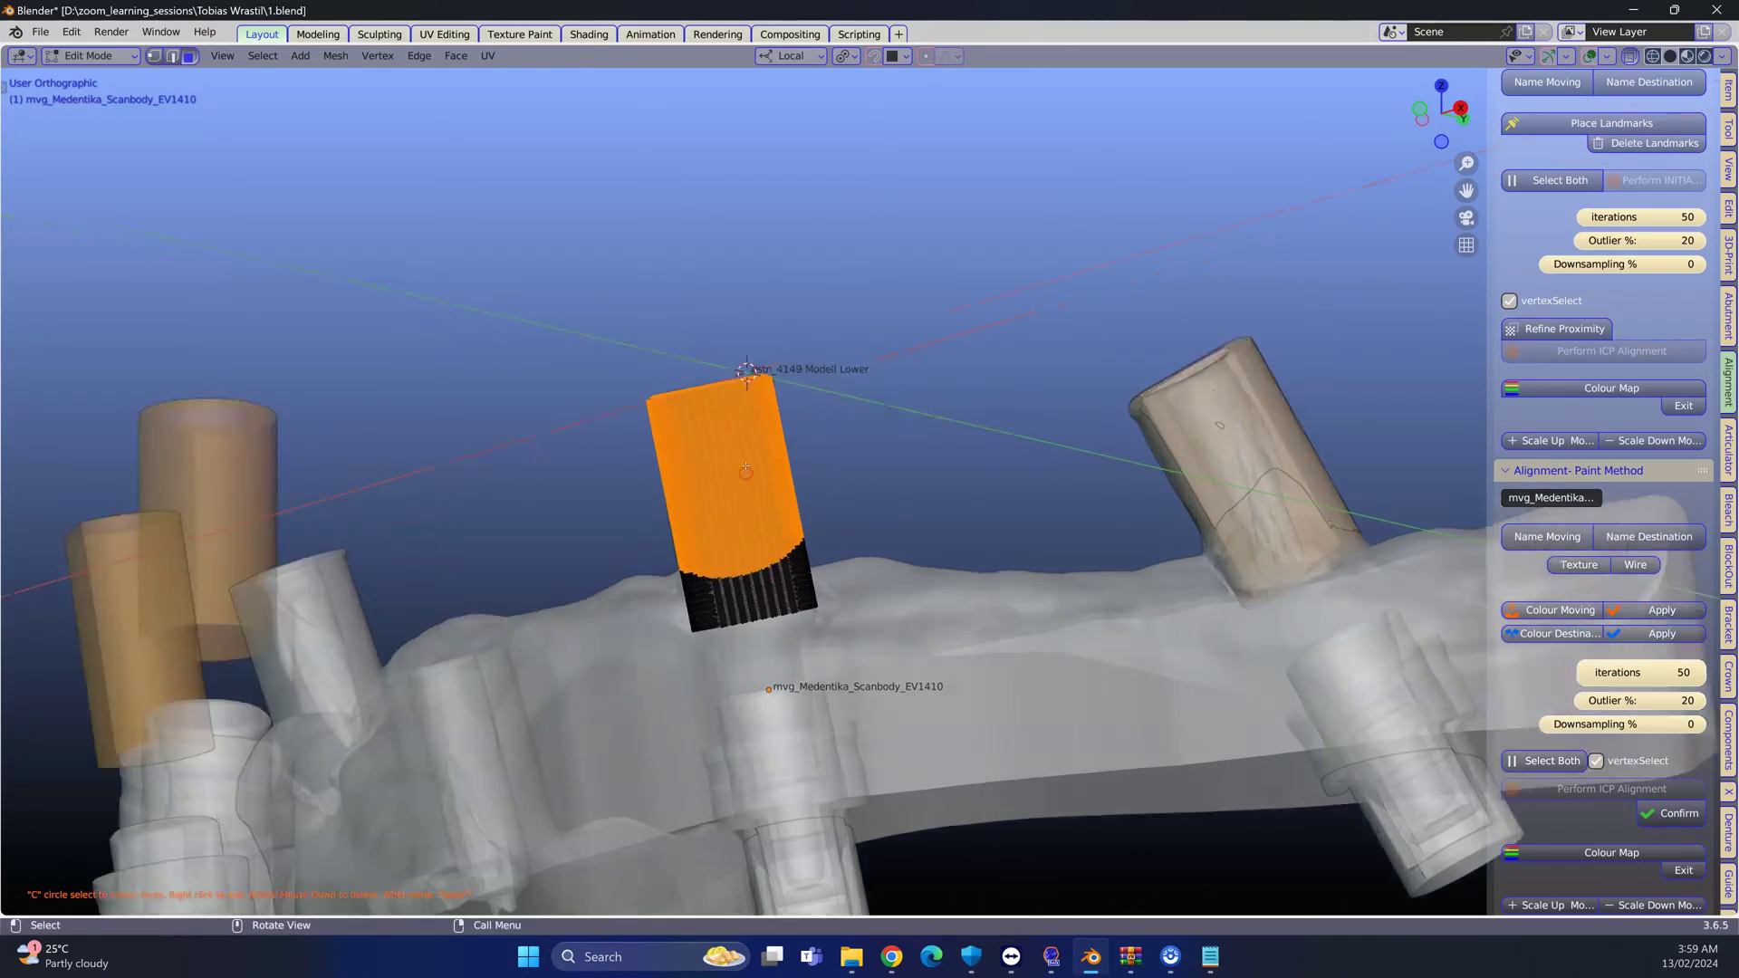
pyautogui.scroll(3, 745, 474)
pyautogui.moveTo(745, 473); pyautogui.dragTo(770, 473, button='middle')
pyautogui.scroll(2, 791, 472)
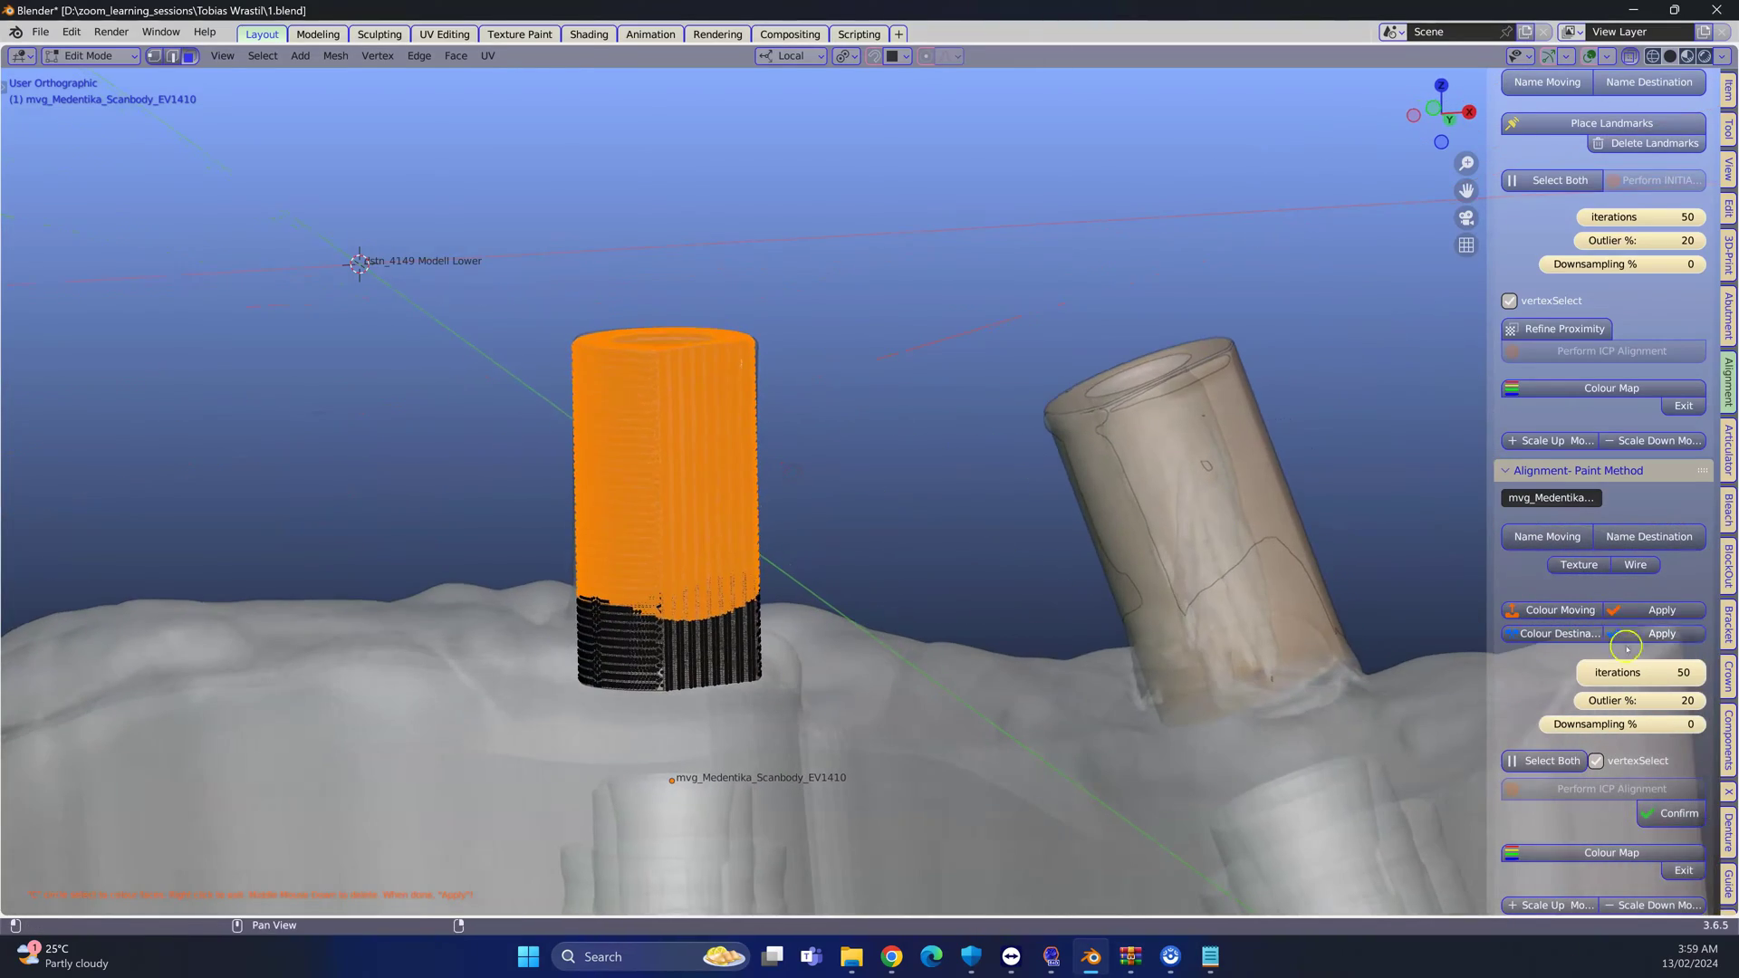
pyautogui.click(1669, 610)
# Paint the matching implant core on the lower model, leaving its centre unselected
pyautogui.moveTo(860, 471); pyautogui.dragTo(895, 476, button='middle')
pyautogui.press('c')
pyautogui.moveTo(649, 400)
pyautogui.mouseDown()
pyautogui.moveTo(707, 454)
pyautogui.moveTo(631, 499)
pyautogui.moveTo(725, 523)
pyautogui.moveTo(667, 532)
pyautogui.mouseUp()
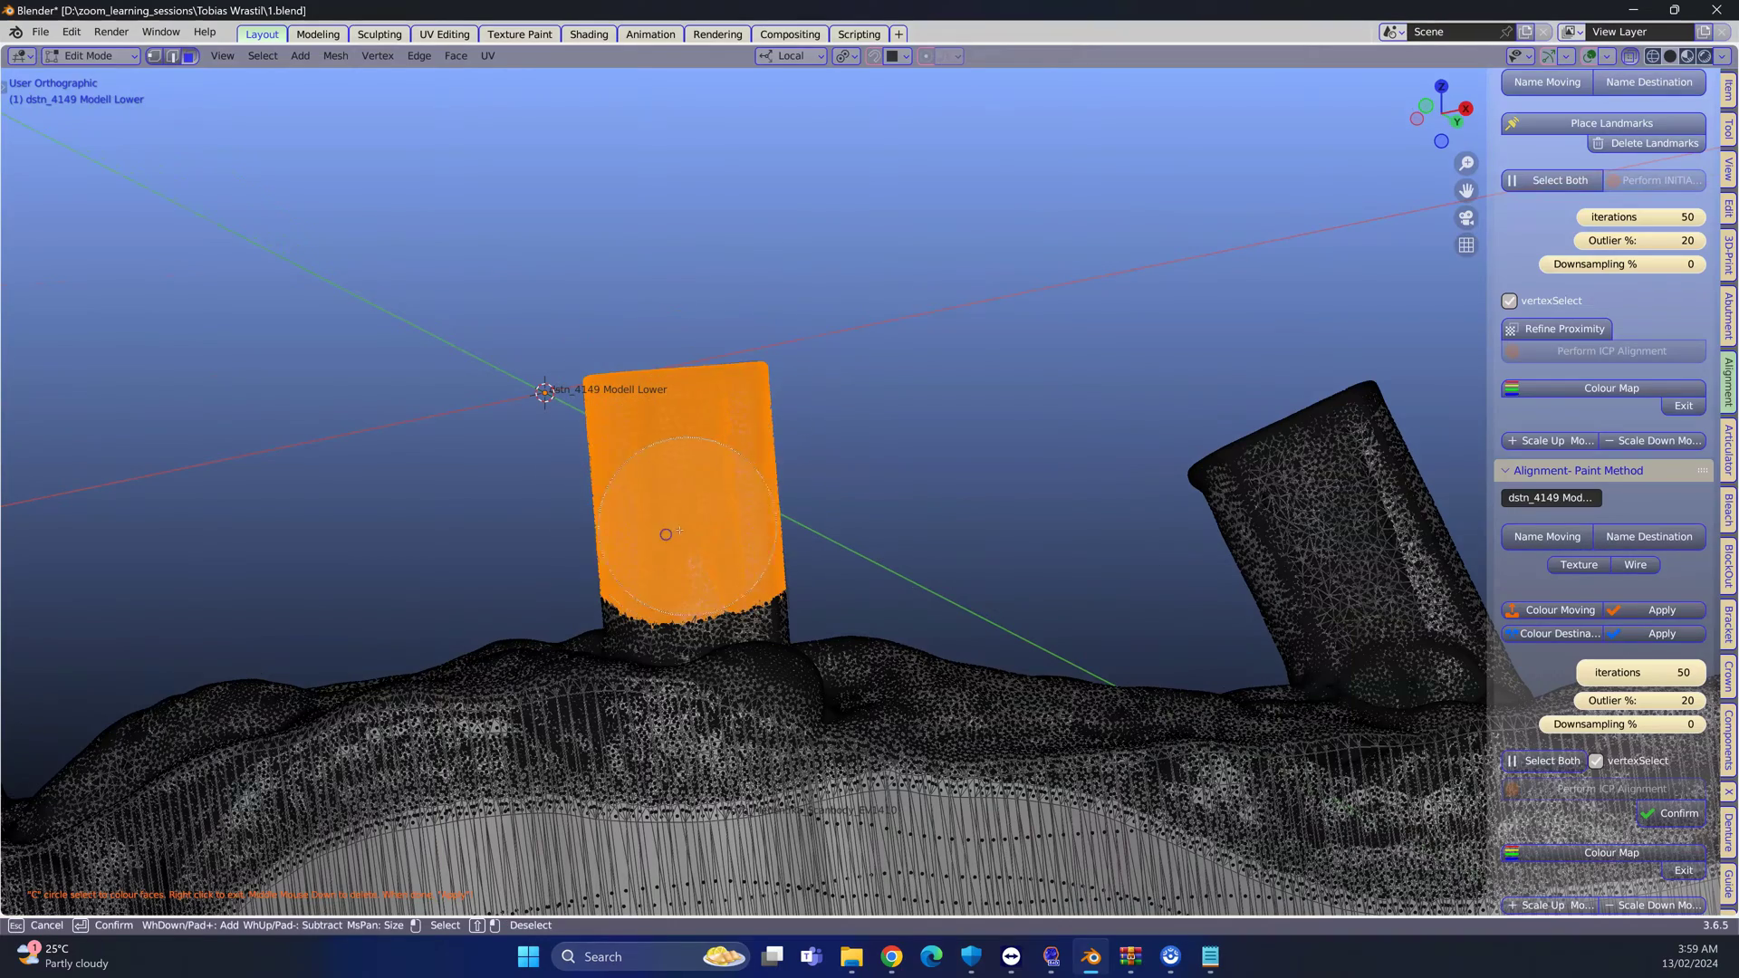
pyautogui.rightClick(668, 532)
pyautogui.moveTo(702, 477); pyautogui.dragTo(730, 621, button='middle')
pyautogui.press('c')
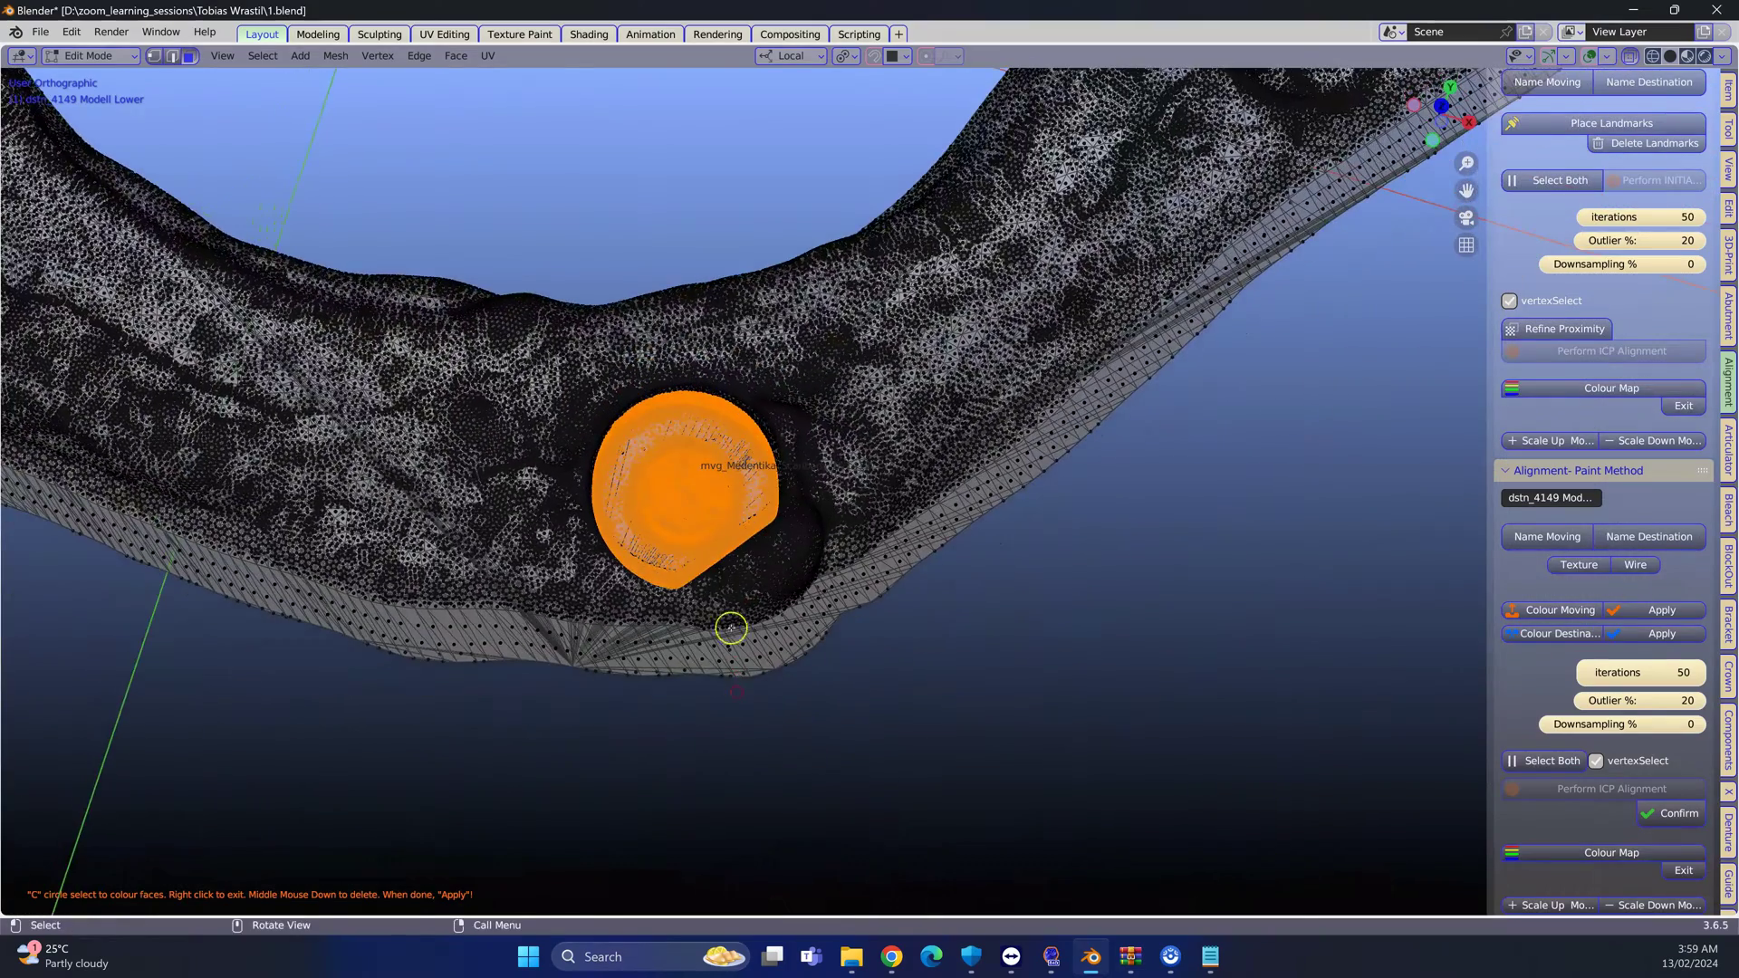
pyautogui.middleClick(649, 490)
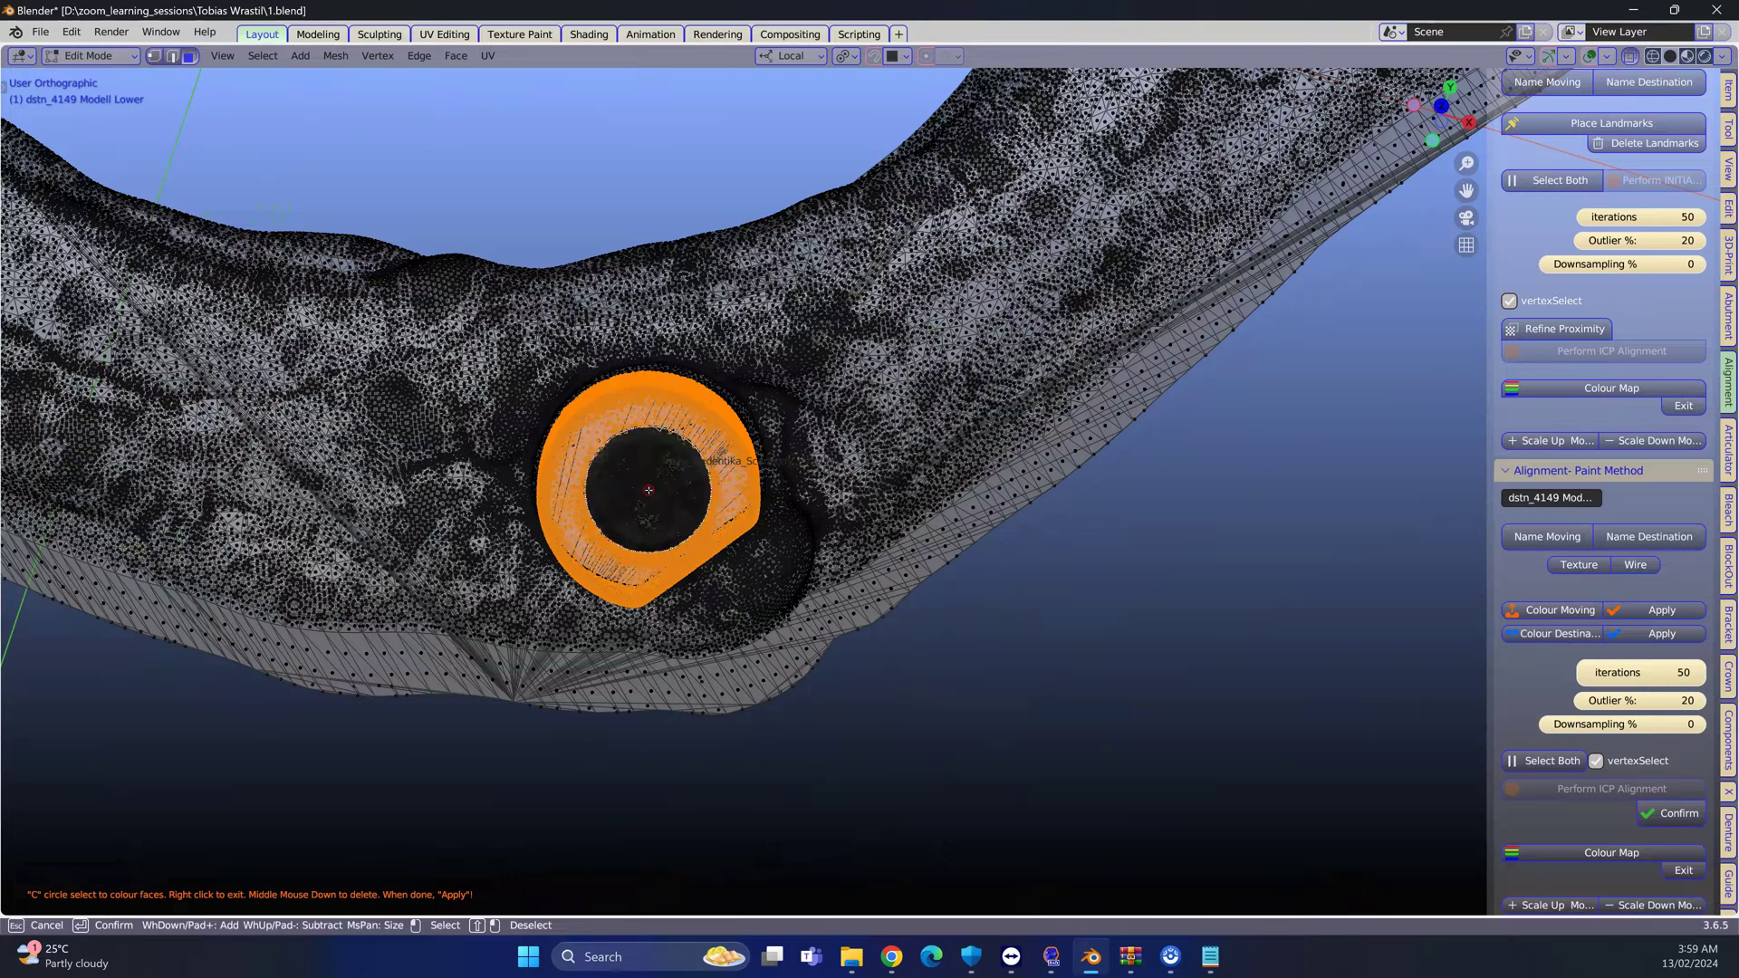
# Apply the lower model's painted region, run ICP alignment of the scan body and confirm the fit
pyautogui.click(1683, 635)
pyautogui.click(1539, 759)
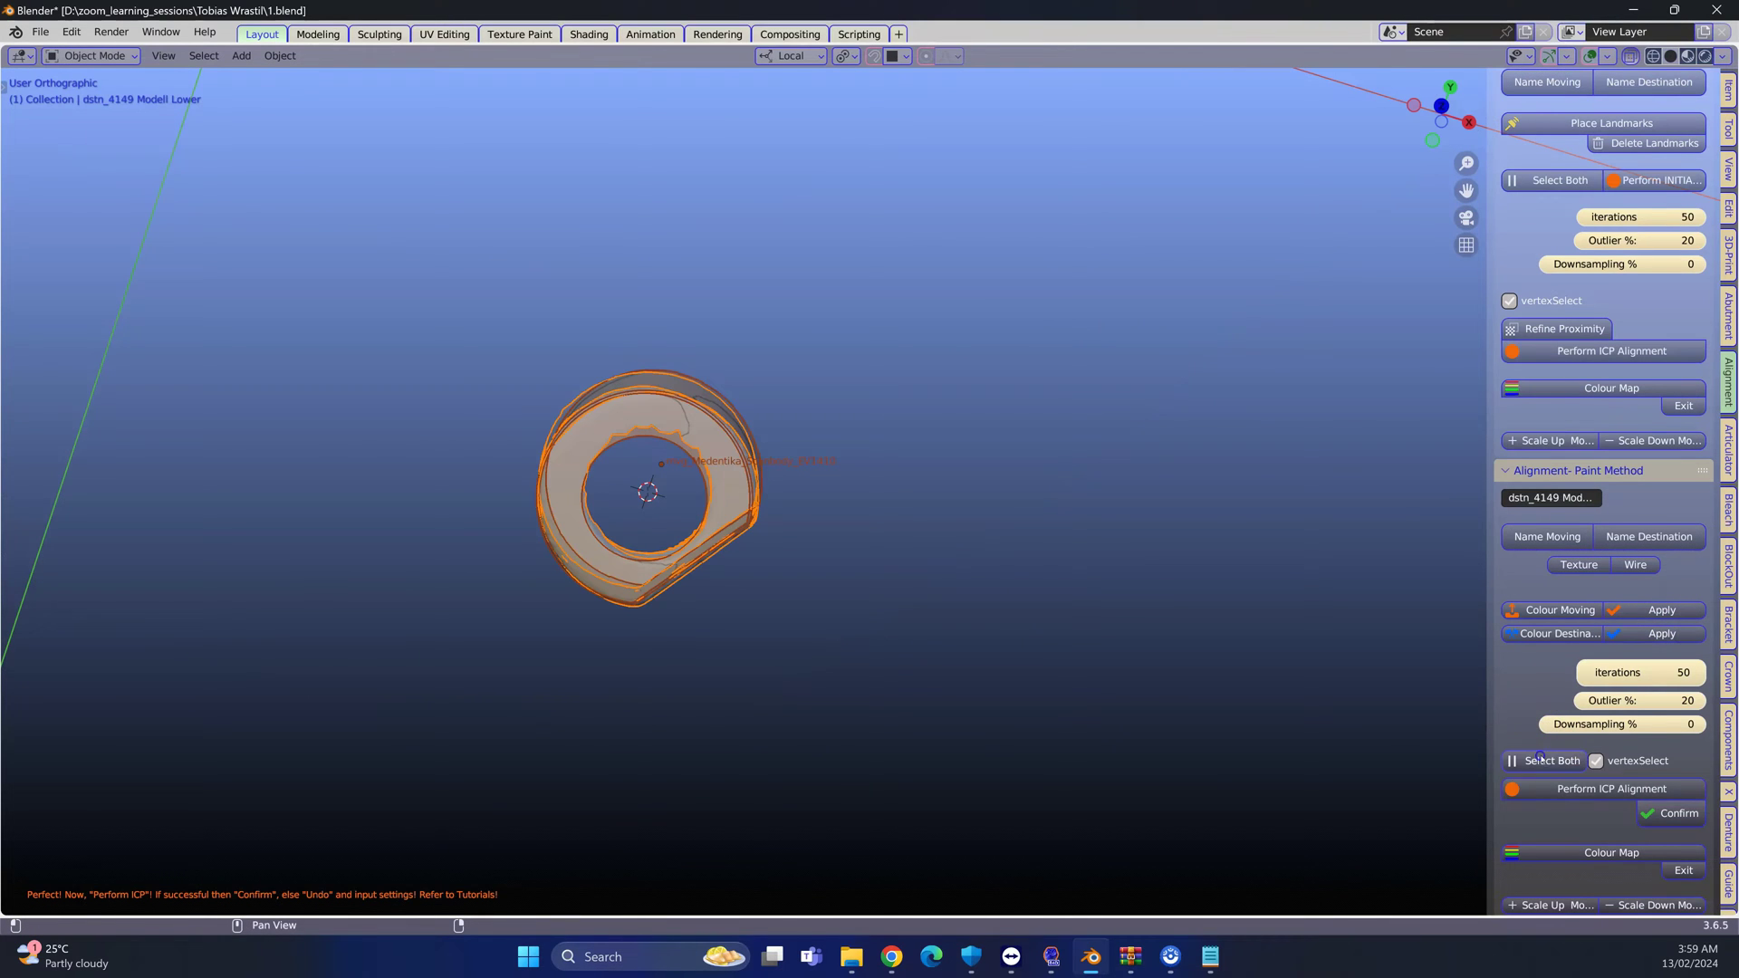
pyautogui.click(1564, 785)
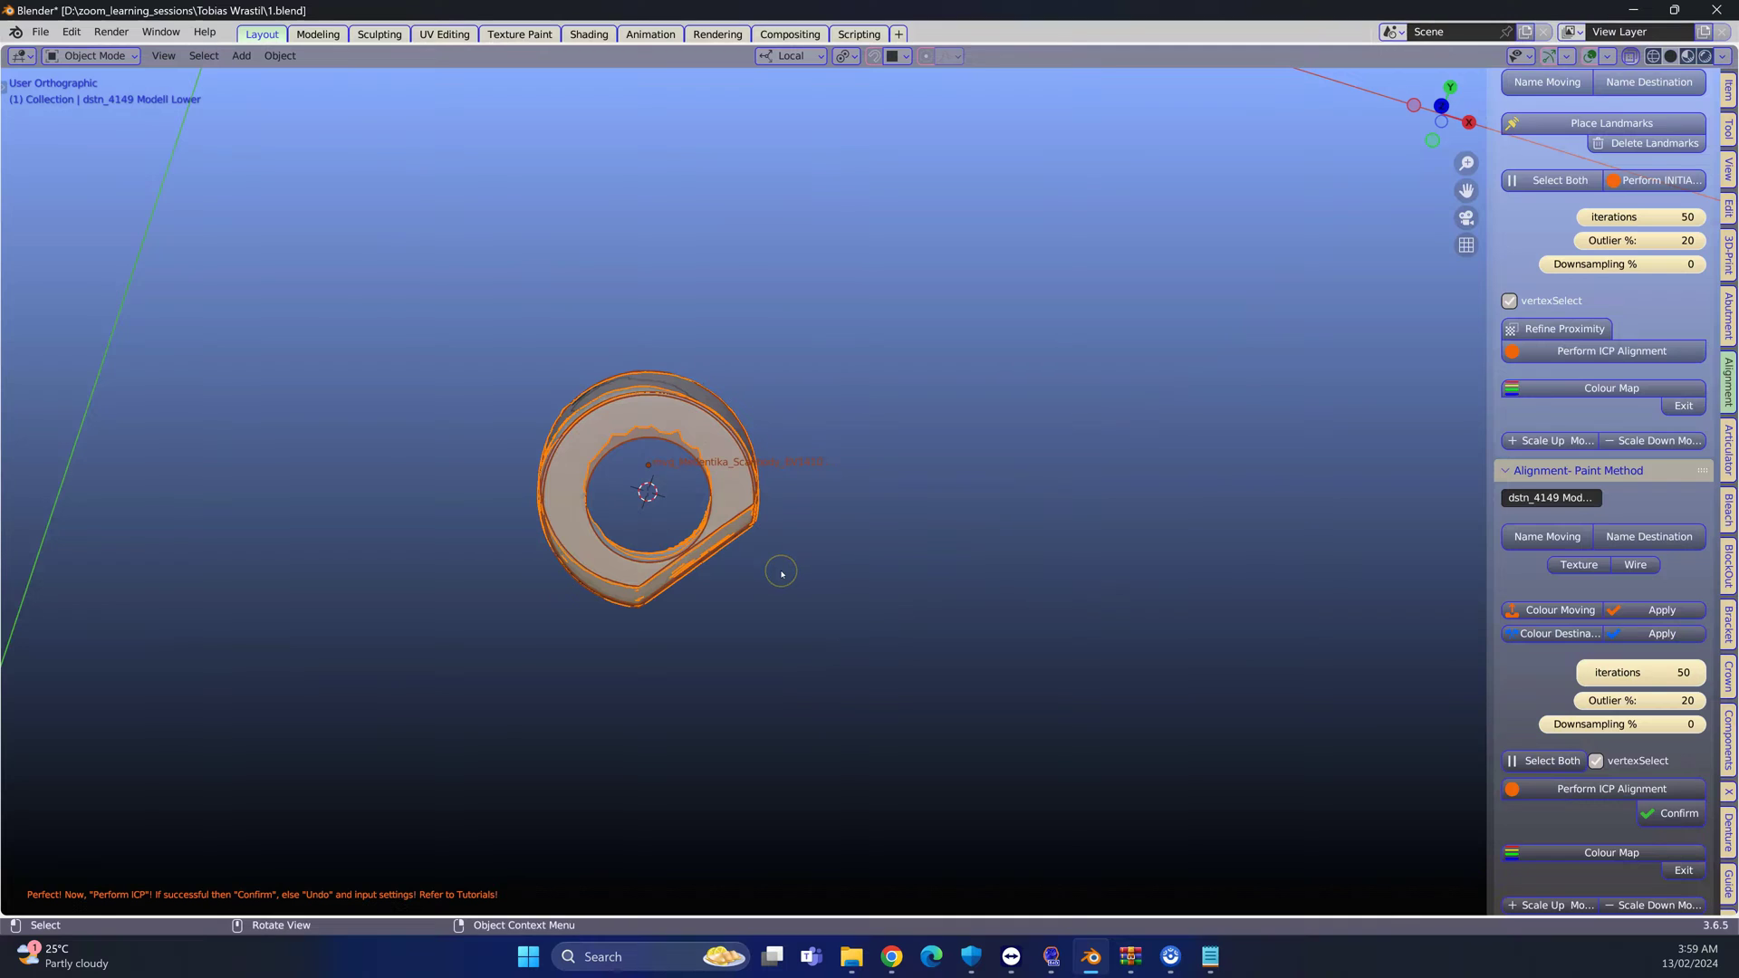
pyautogui.scroll(4, 782, 573)
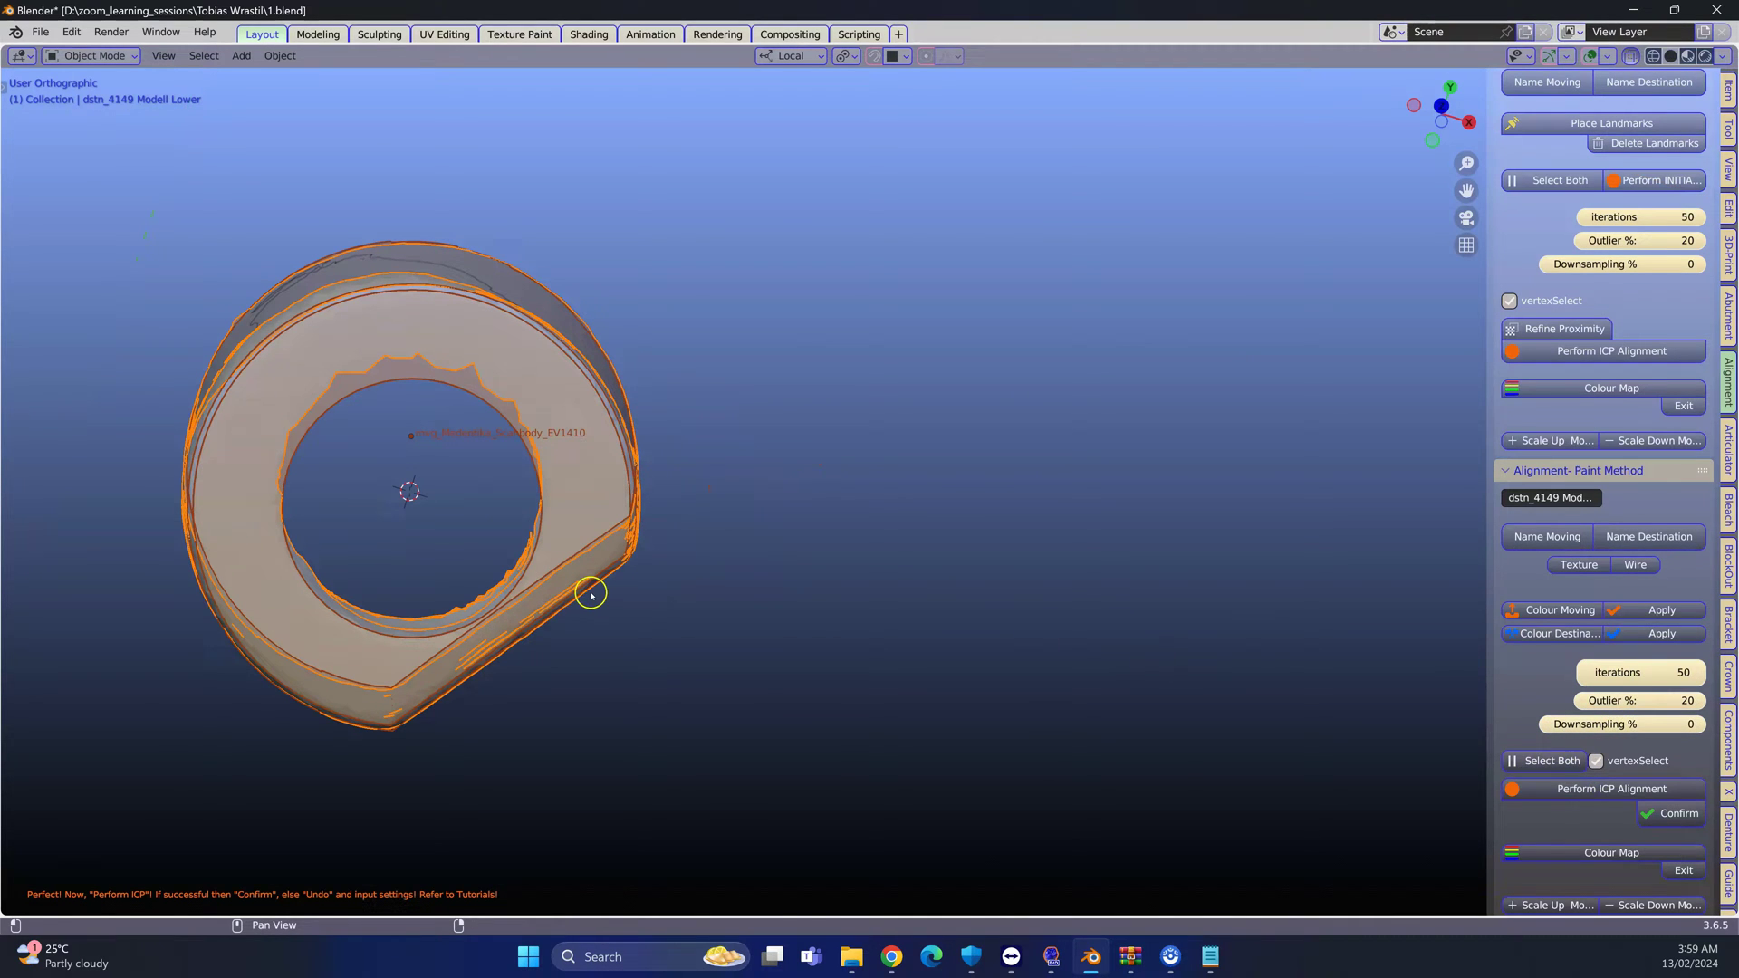
pyautogui.scroll(-1, 1540, 730)
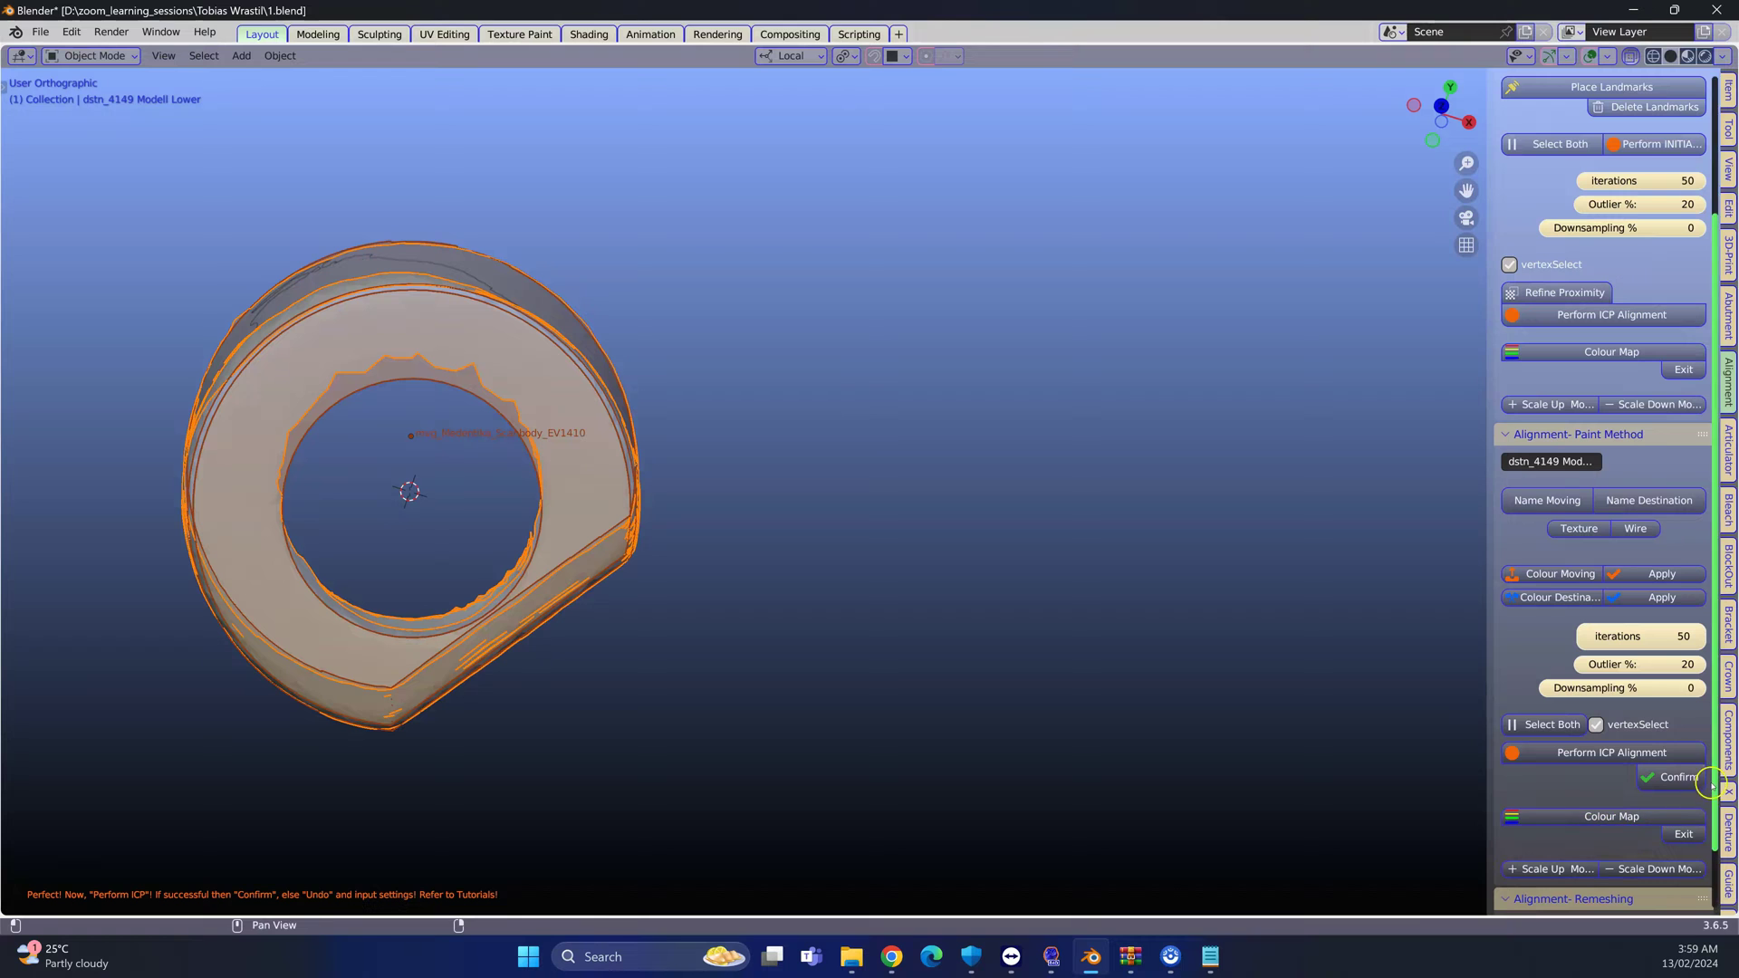
pyautogui.click(1678, 777)
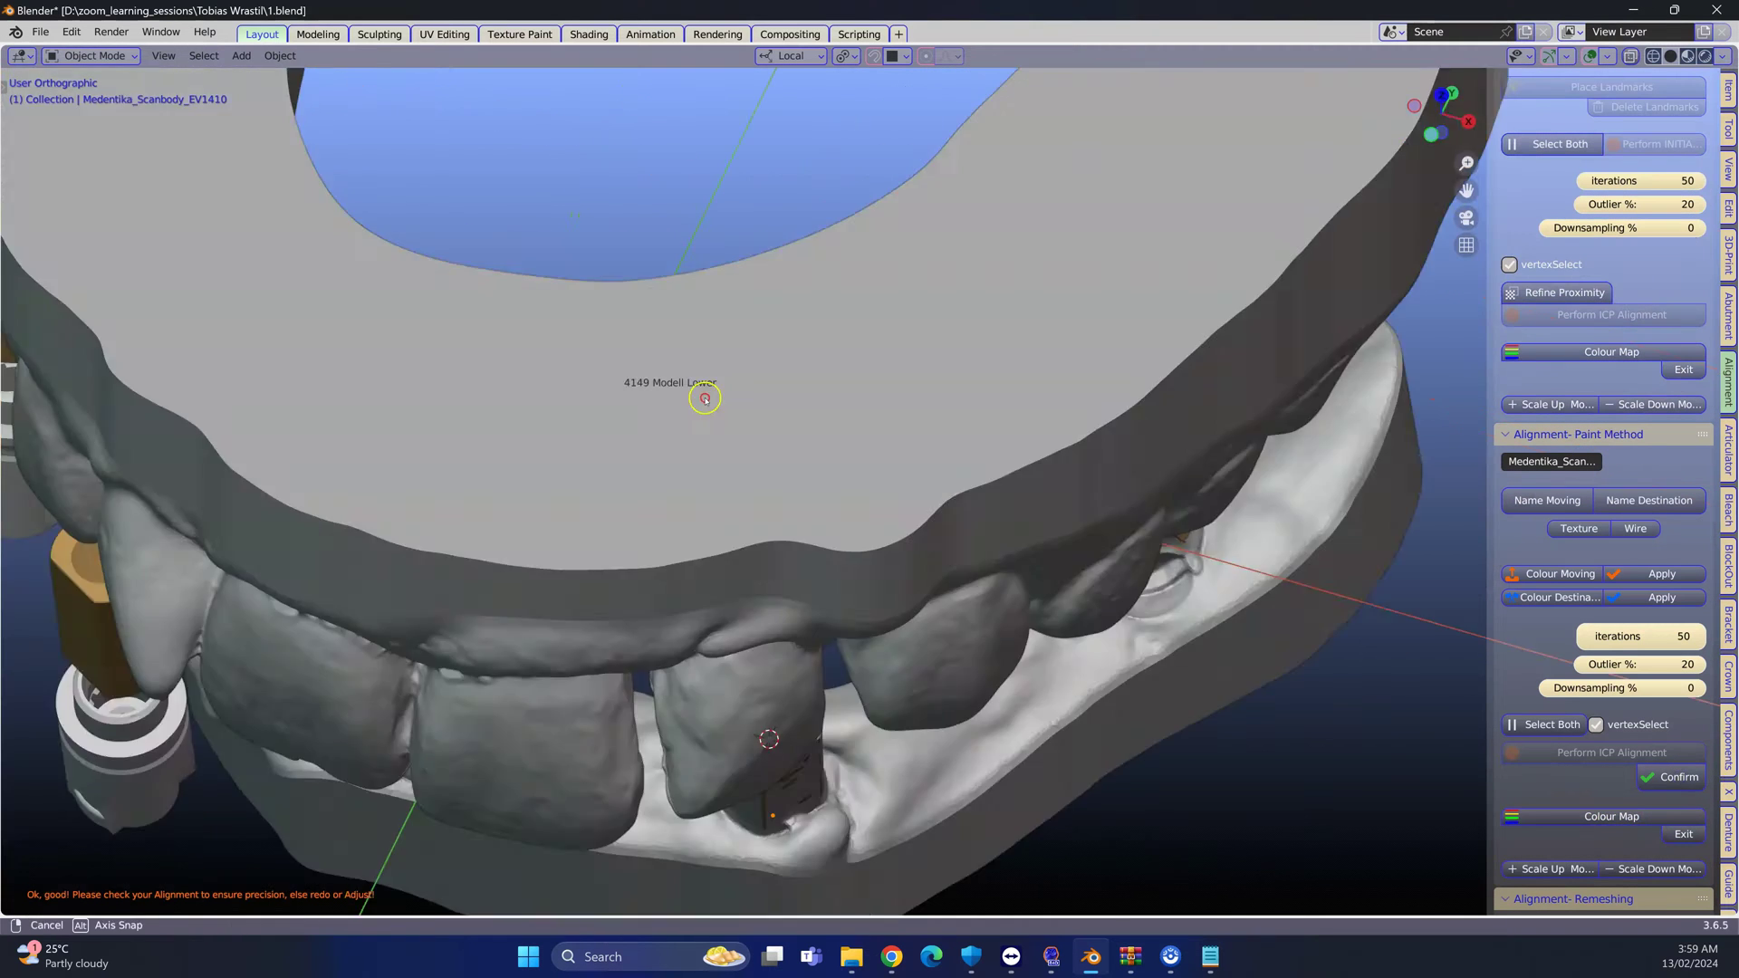
pyautogui.click(710, 318)
pyautogui.scroll(2, 885, 263)
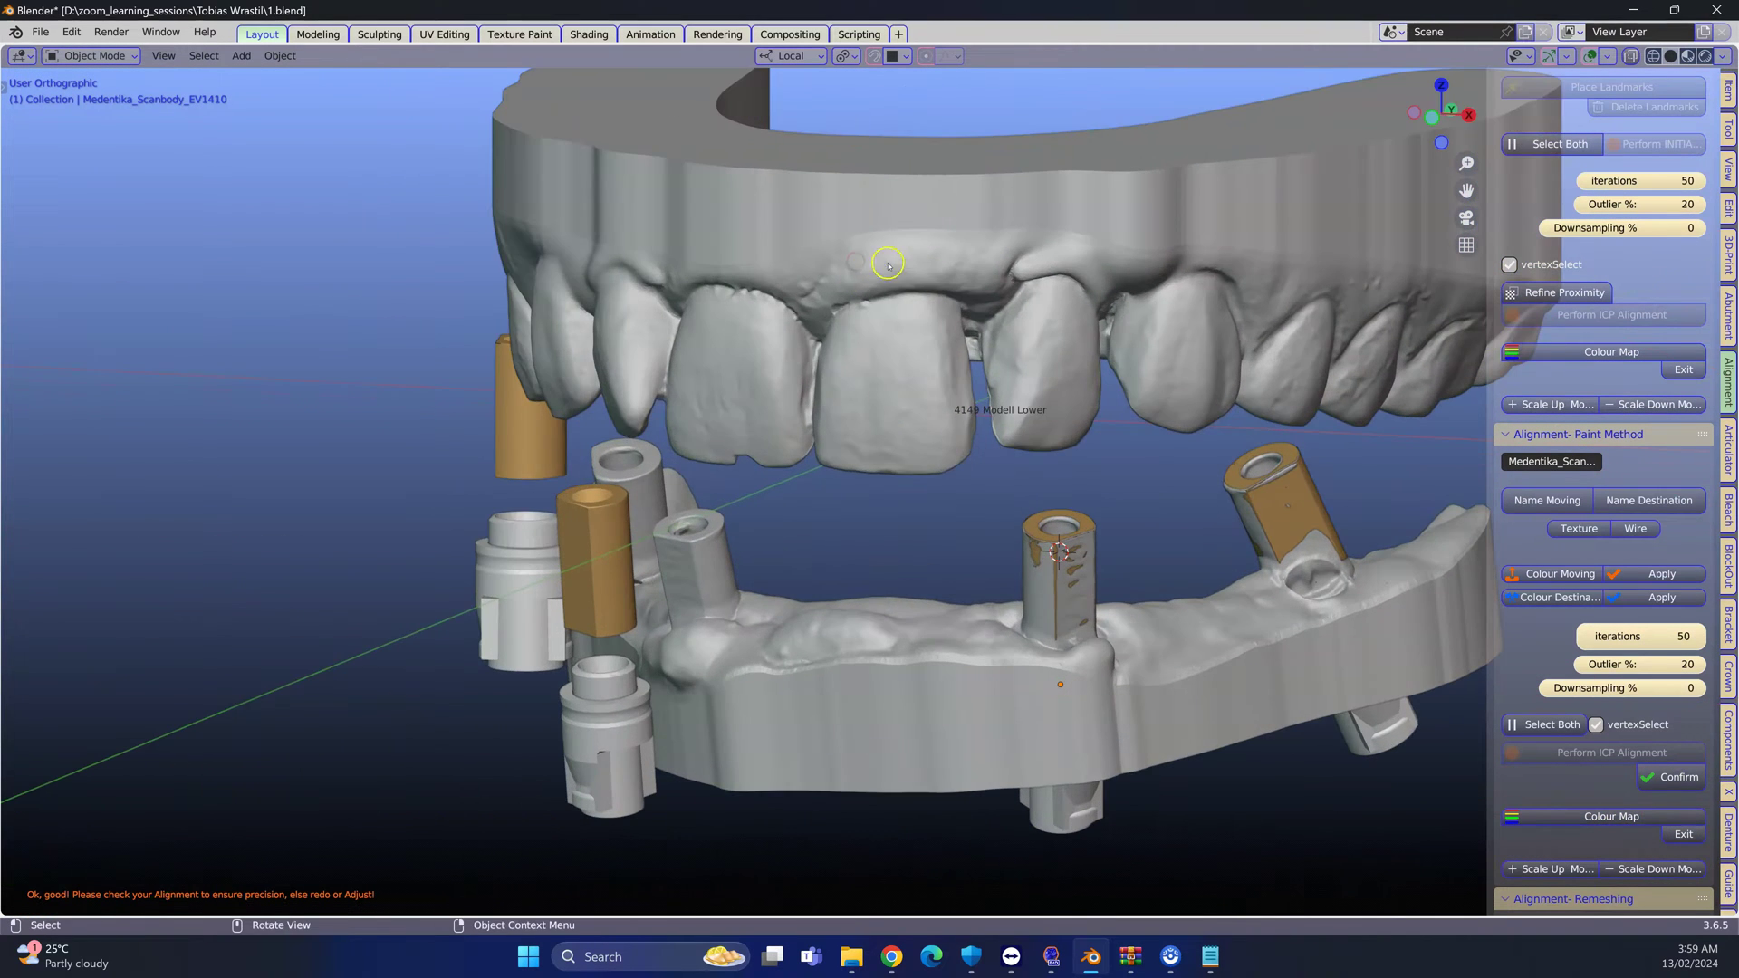
pyautogui.moveTo(885, 264); pyautogui.dragTo(956, 211, button='middle')
# Hide the upper arch, select the next scan body and mark the lower model as destination
pyautogui.press('h')
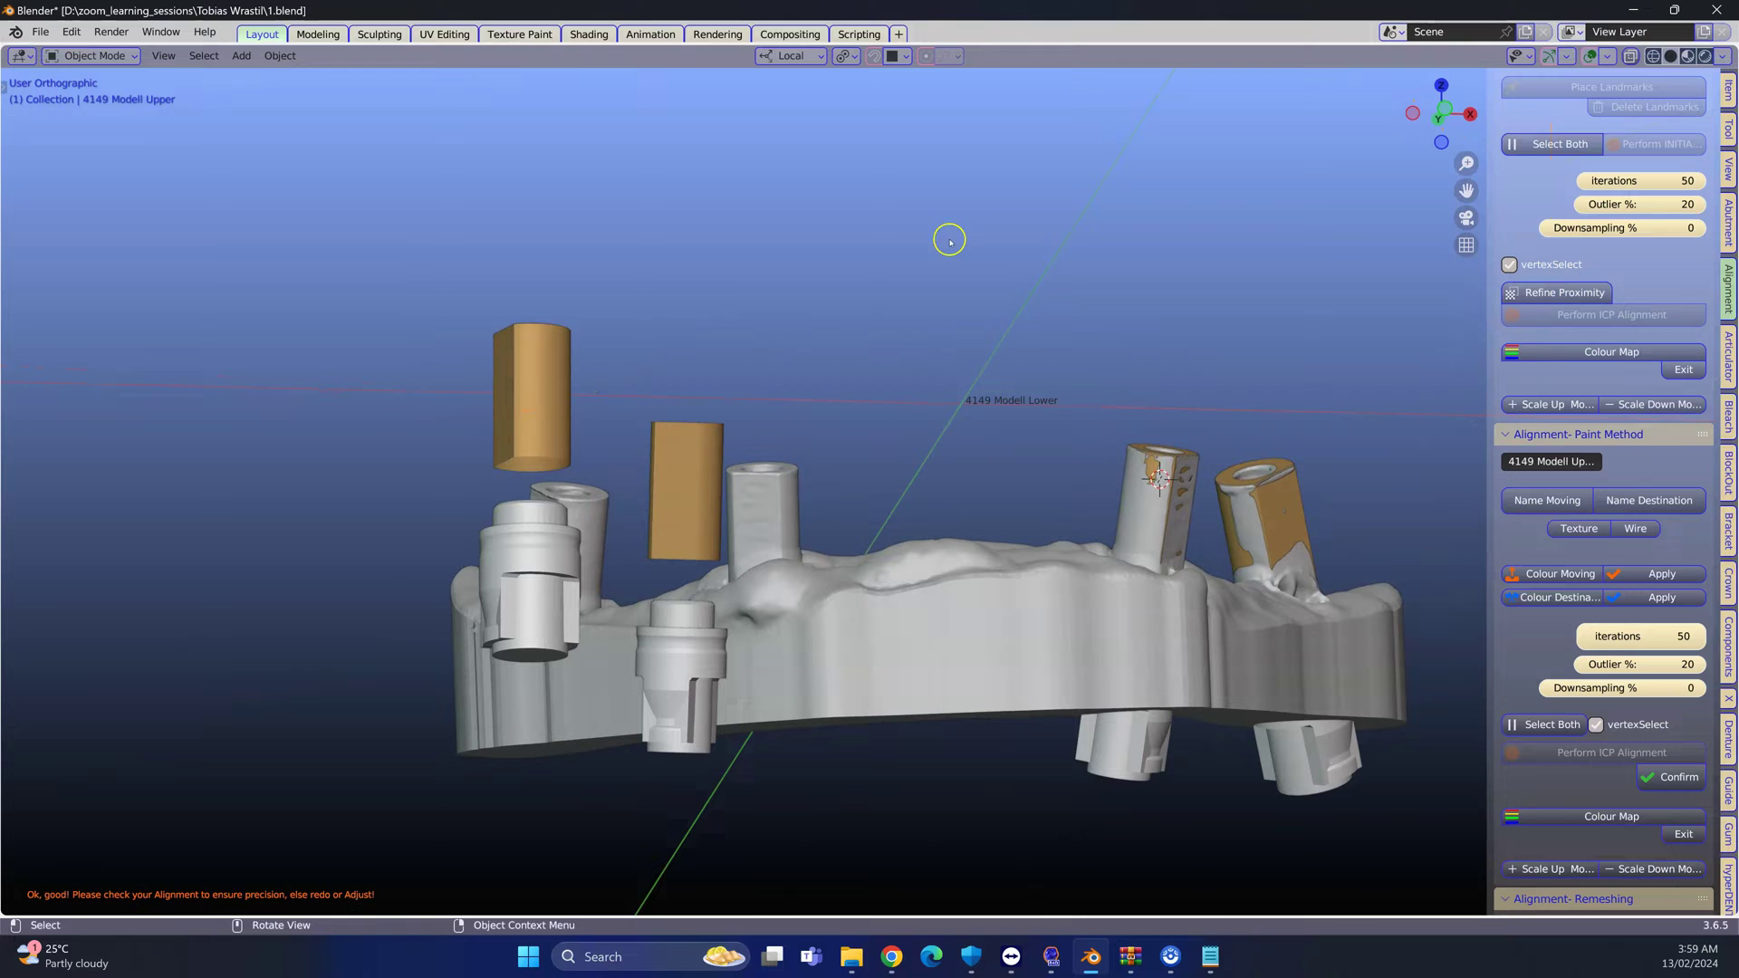
pyautogui.click(691, 470)
pyautogui.scroll(5, 769, 471)
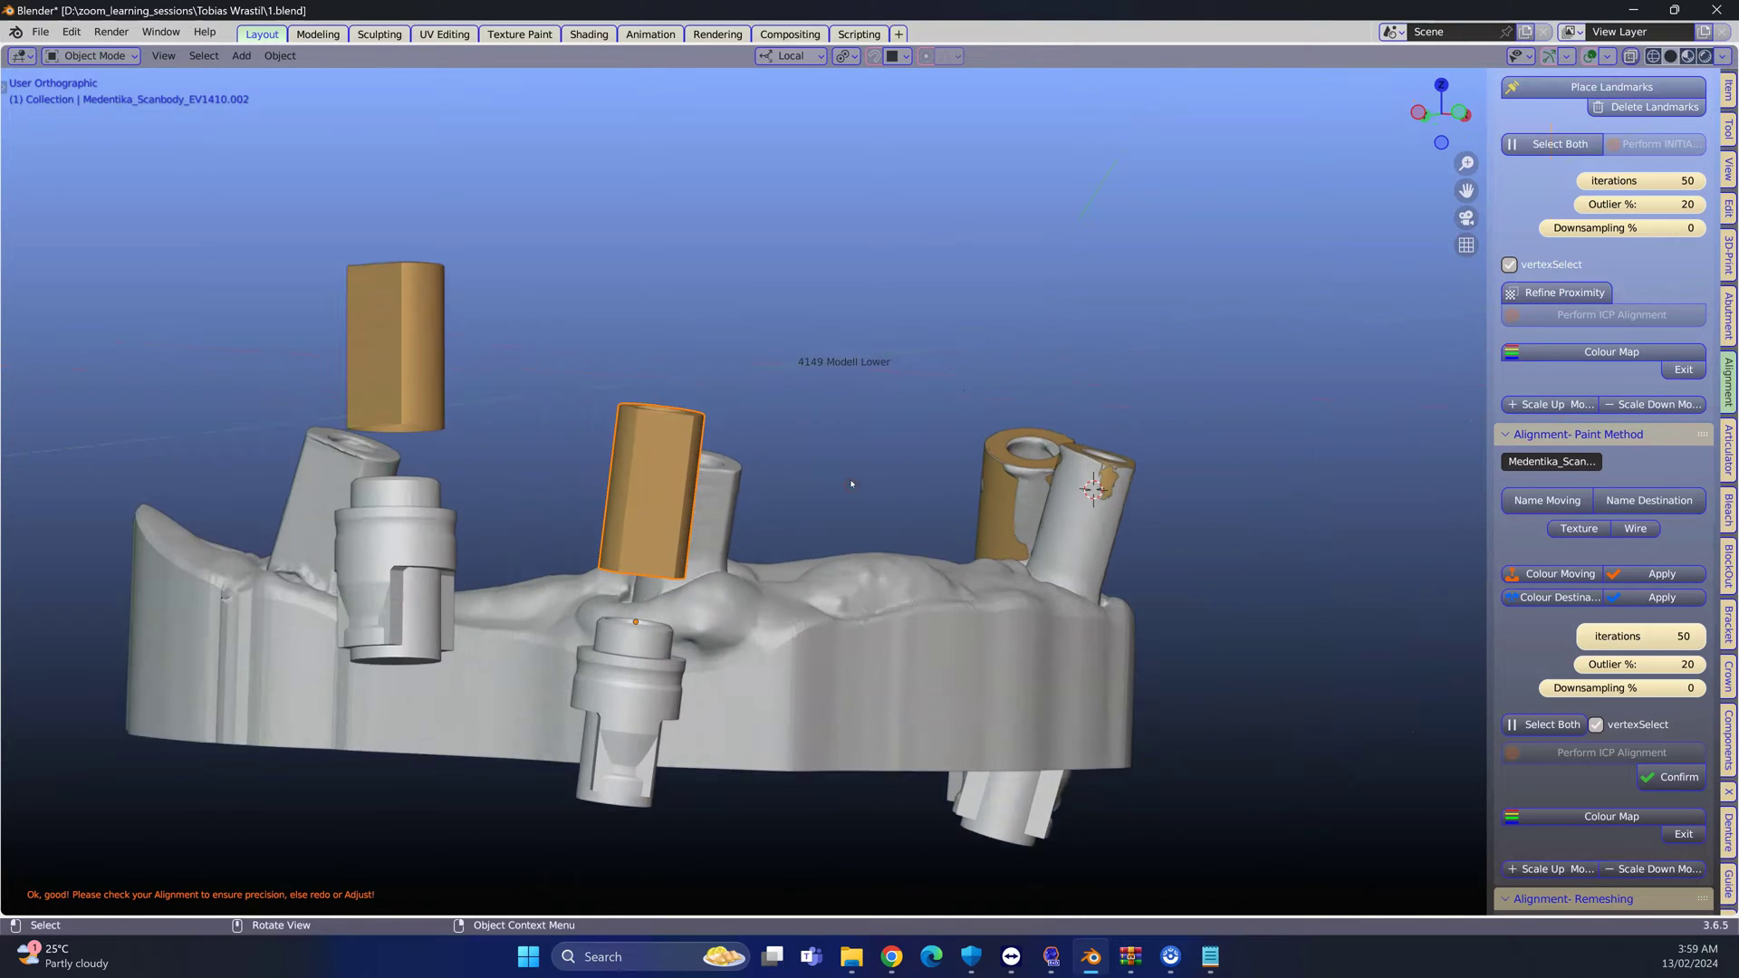
pyautogui.moveTo(766, 490); pyautogui.dragTo(772, 339, button='middle')
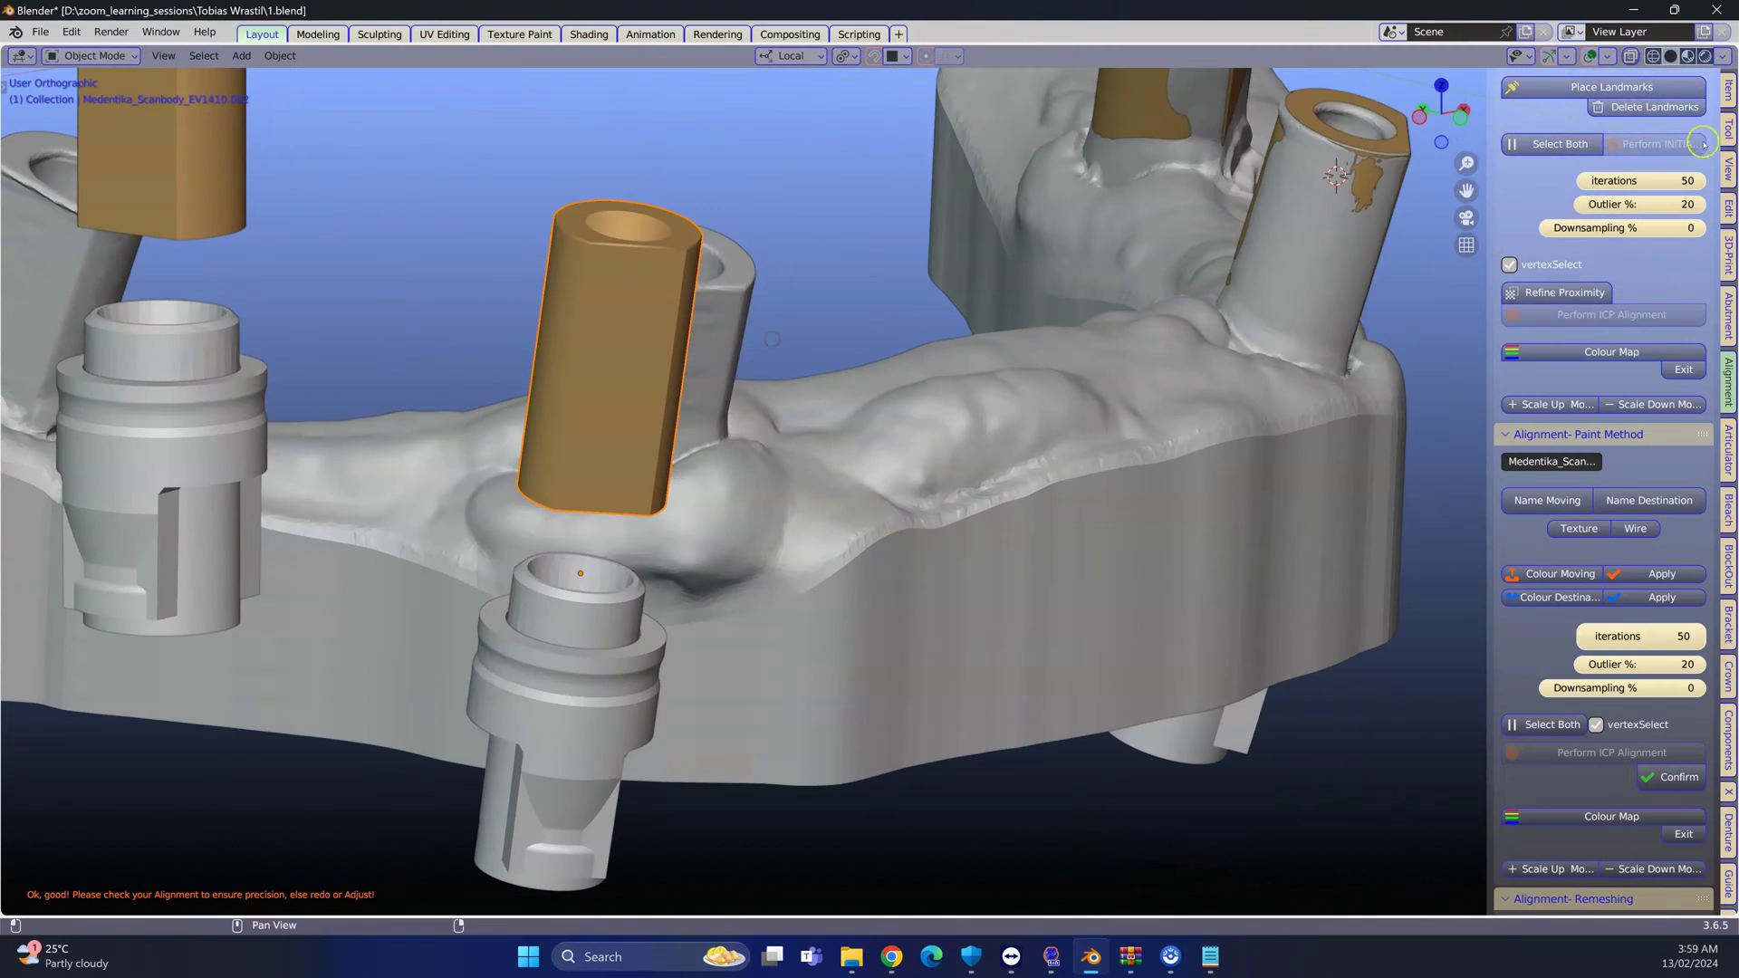
pyautogui.keyDown('shift'); pyautogui.moveTo(981, 342); pyautogui.dragTo(959, 471, button='middle'); pyautogui.keyUp('shift')
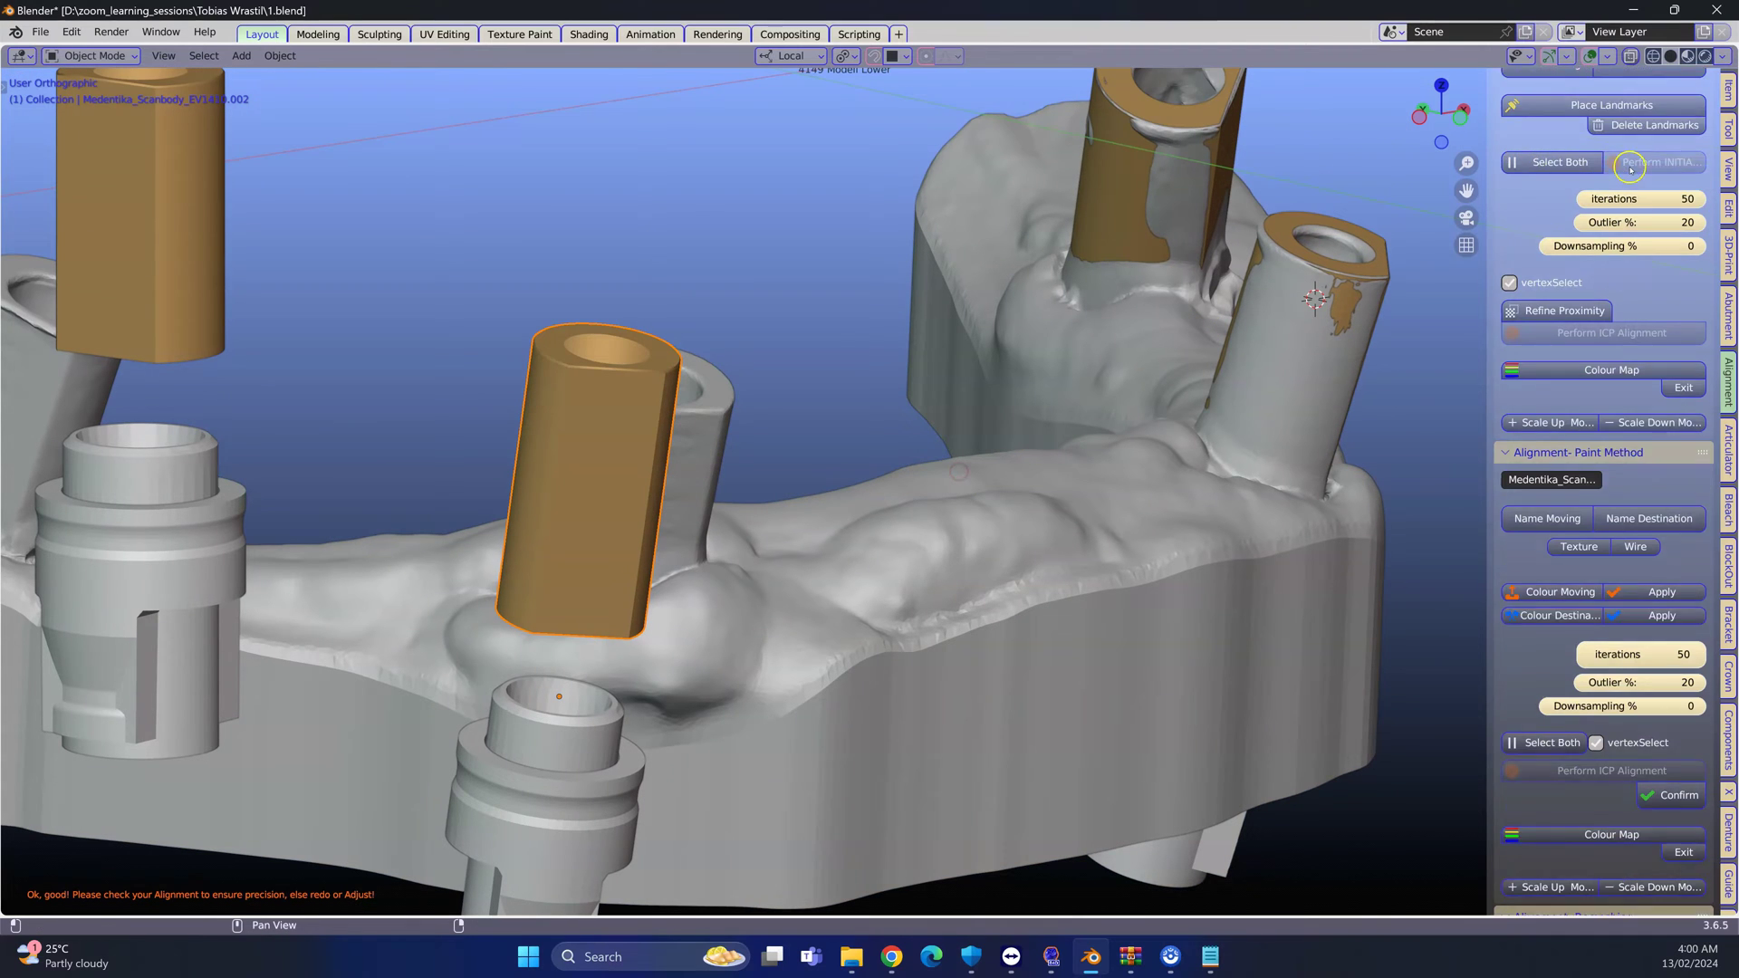
pyautogui.scroll(3, 1629, 169)
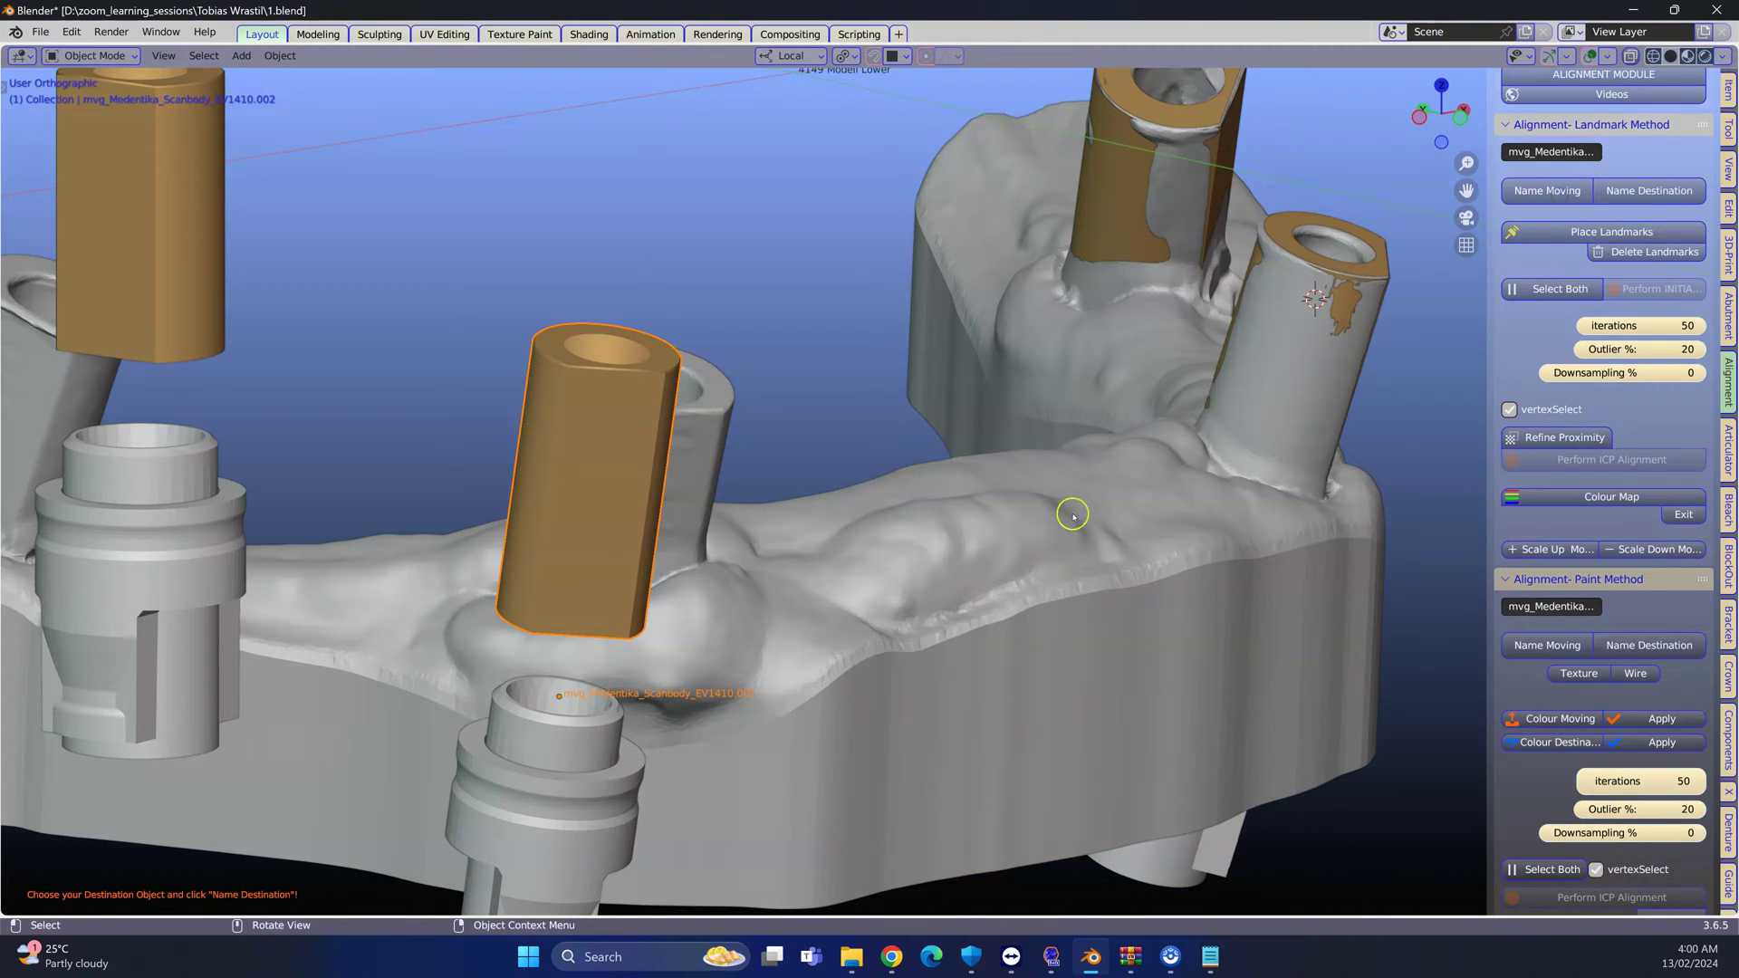
pyautogui.click(1649, 190)
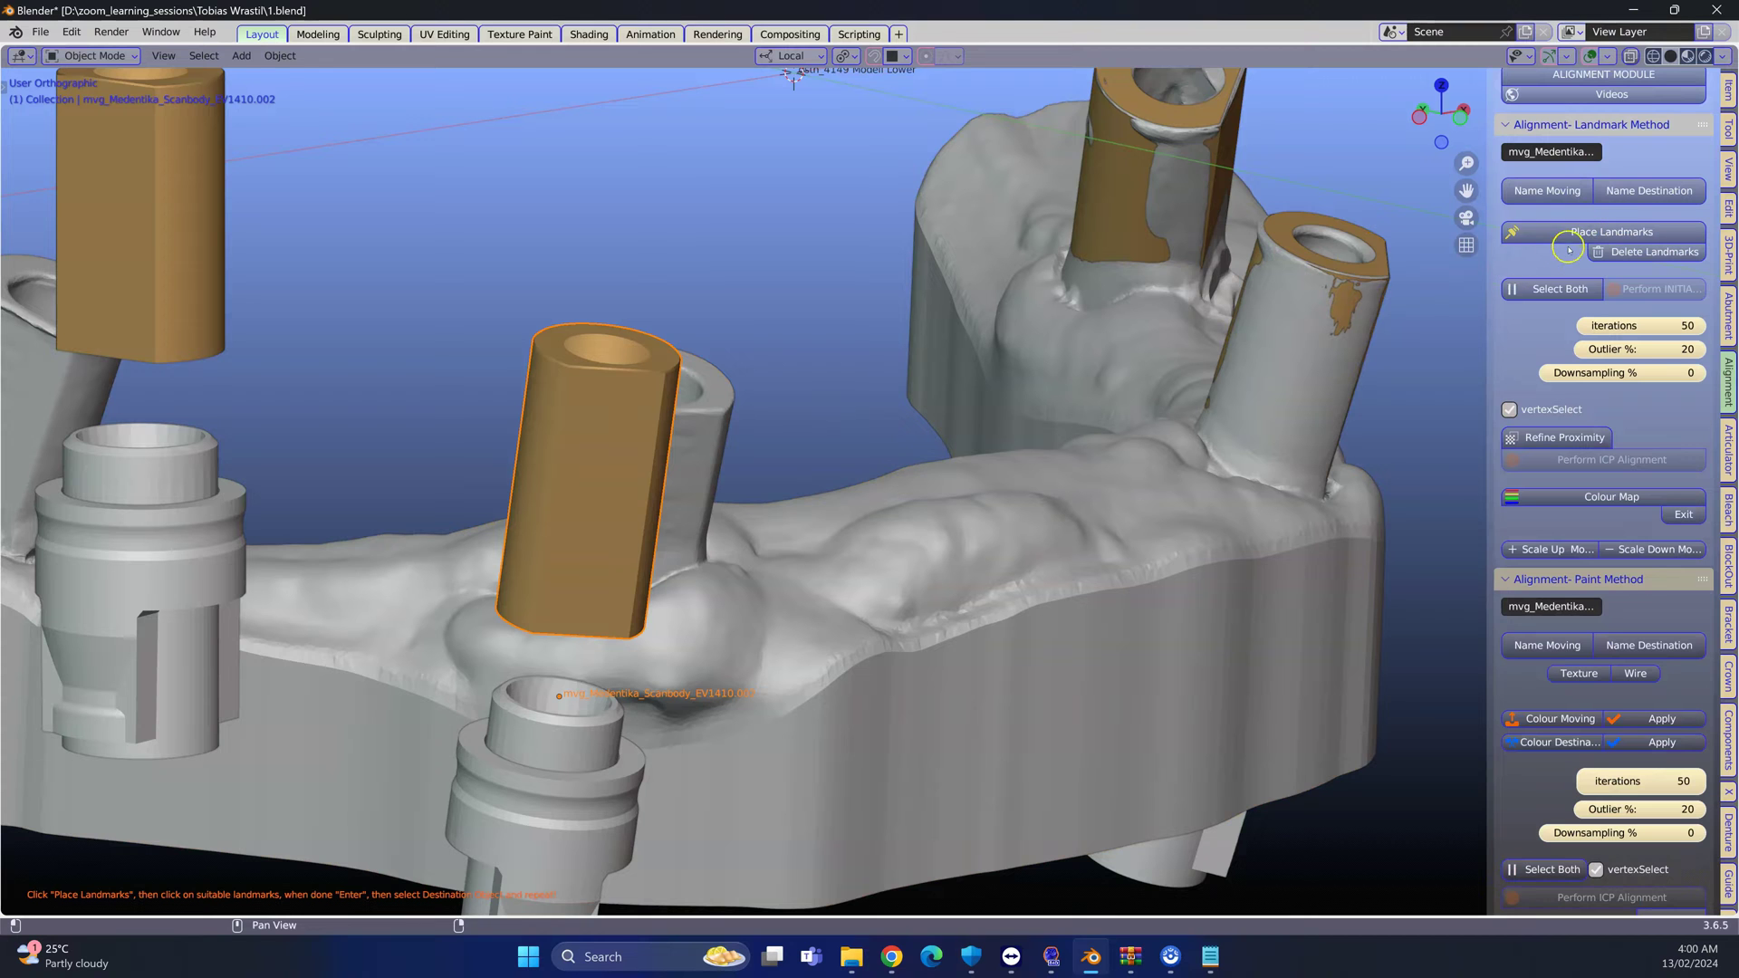
# Place the five numbered landmarks on the scan body from a low side view
pyautogui.click(1587, 229)
pyautogui.scroll(2, 634, 399)
pyautogui.scroll(-3, 634, 398)
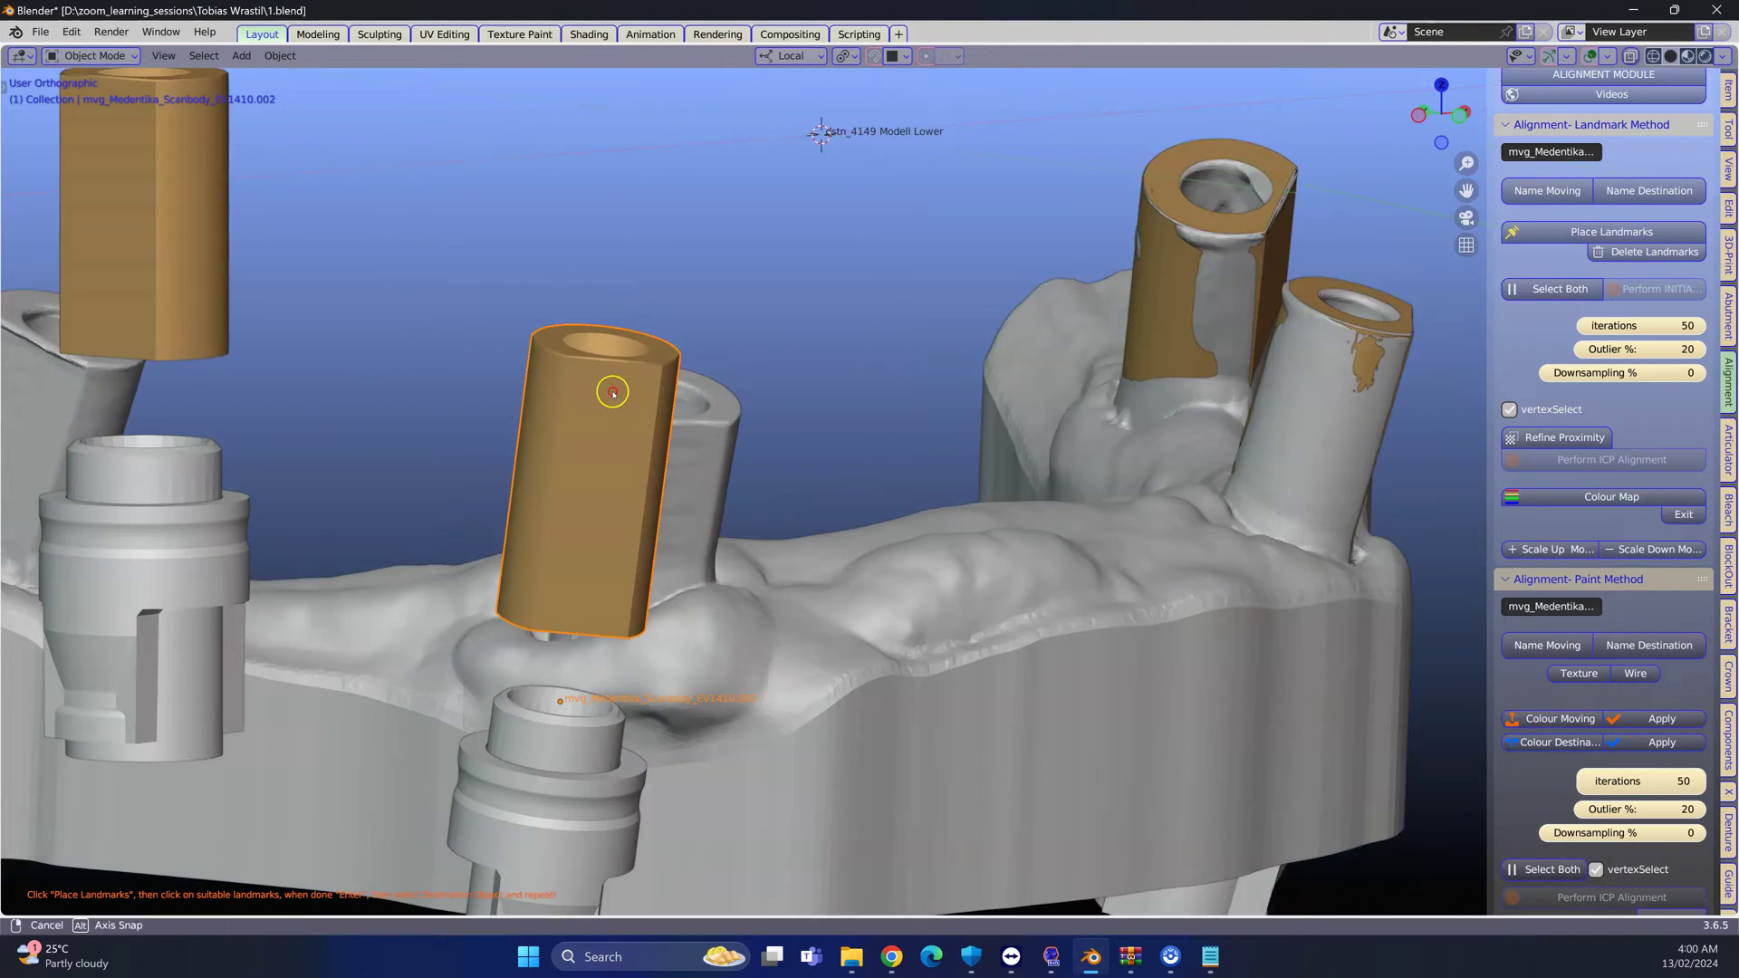
pyautogui.moveTo(634, 399); pyautogui.dragTo(563, 497, button='middle')
pyautogui.scroll(4, 564, 498)
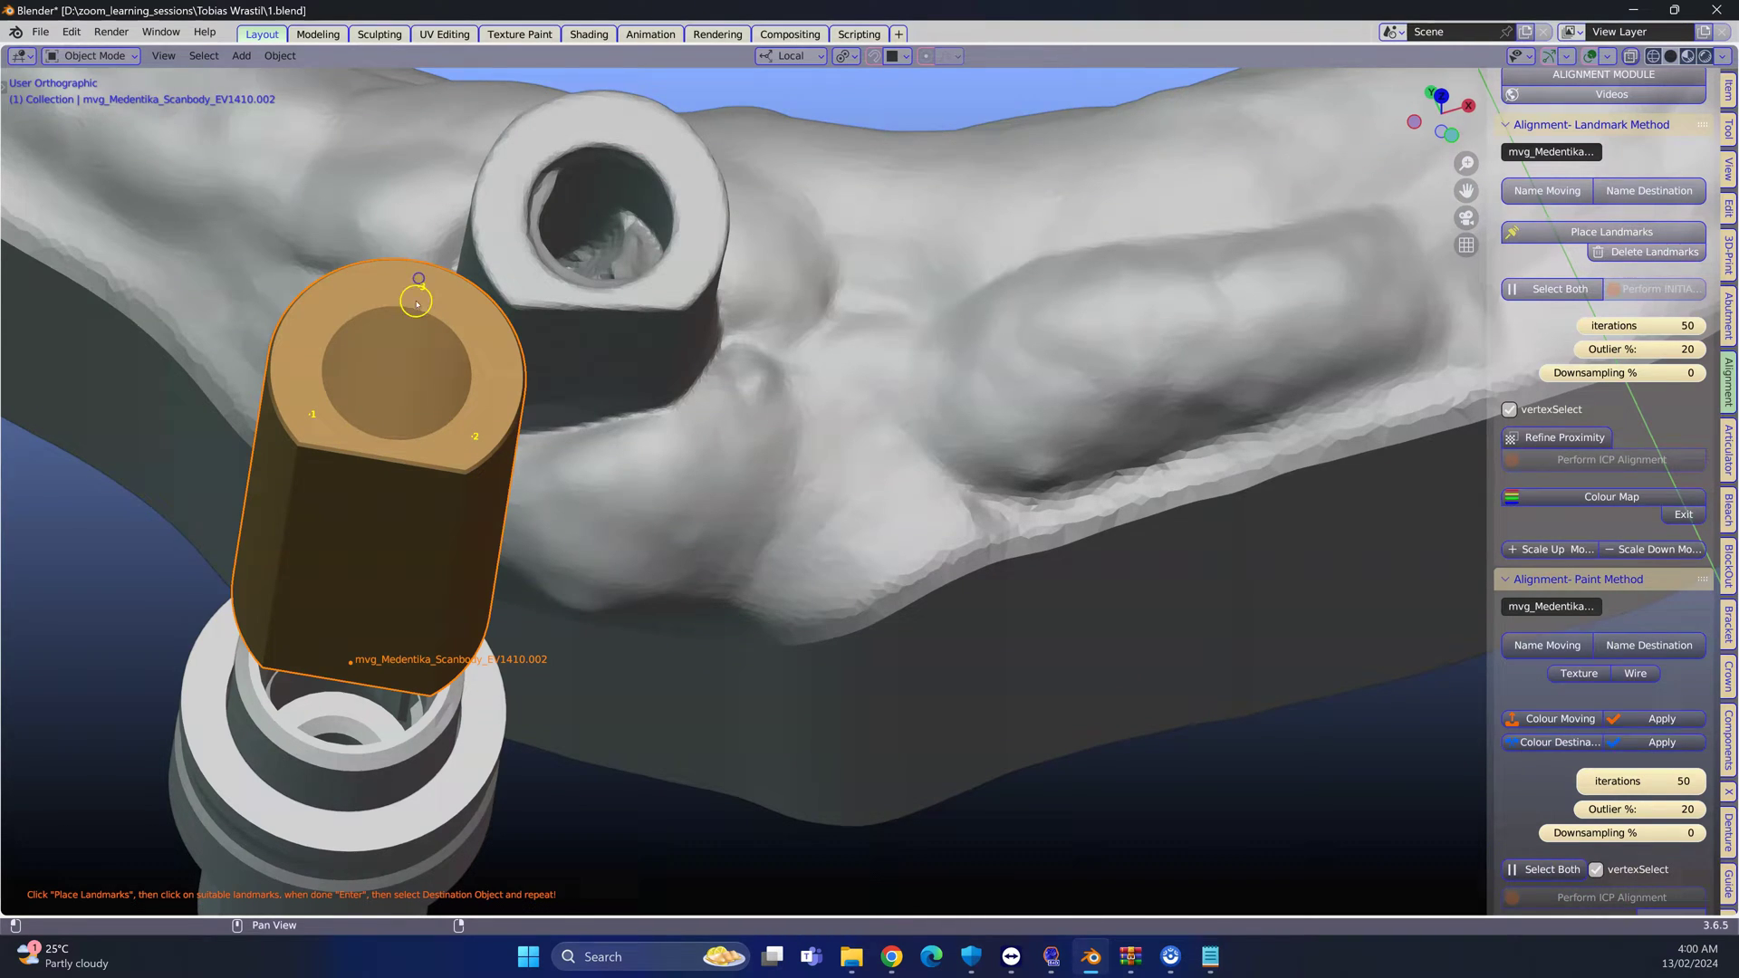
pyautogui.moveTo(416, 304); pyautogui.dragTo(369, 431, button='middle')
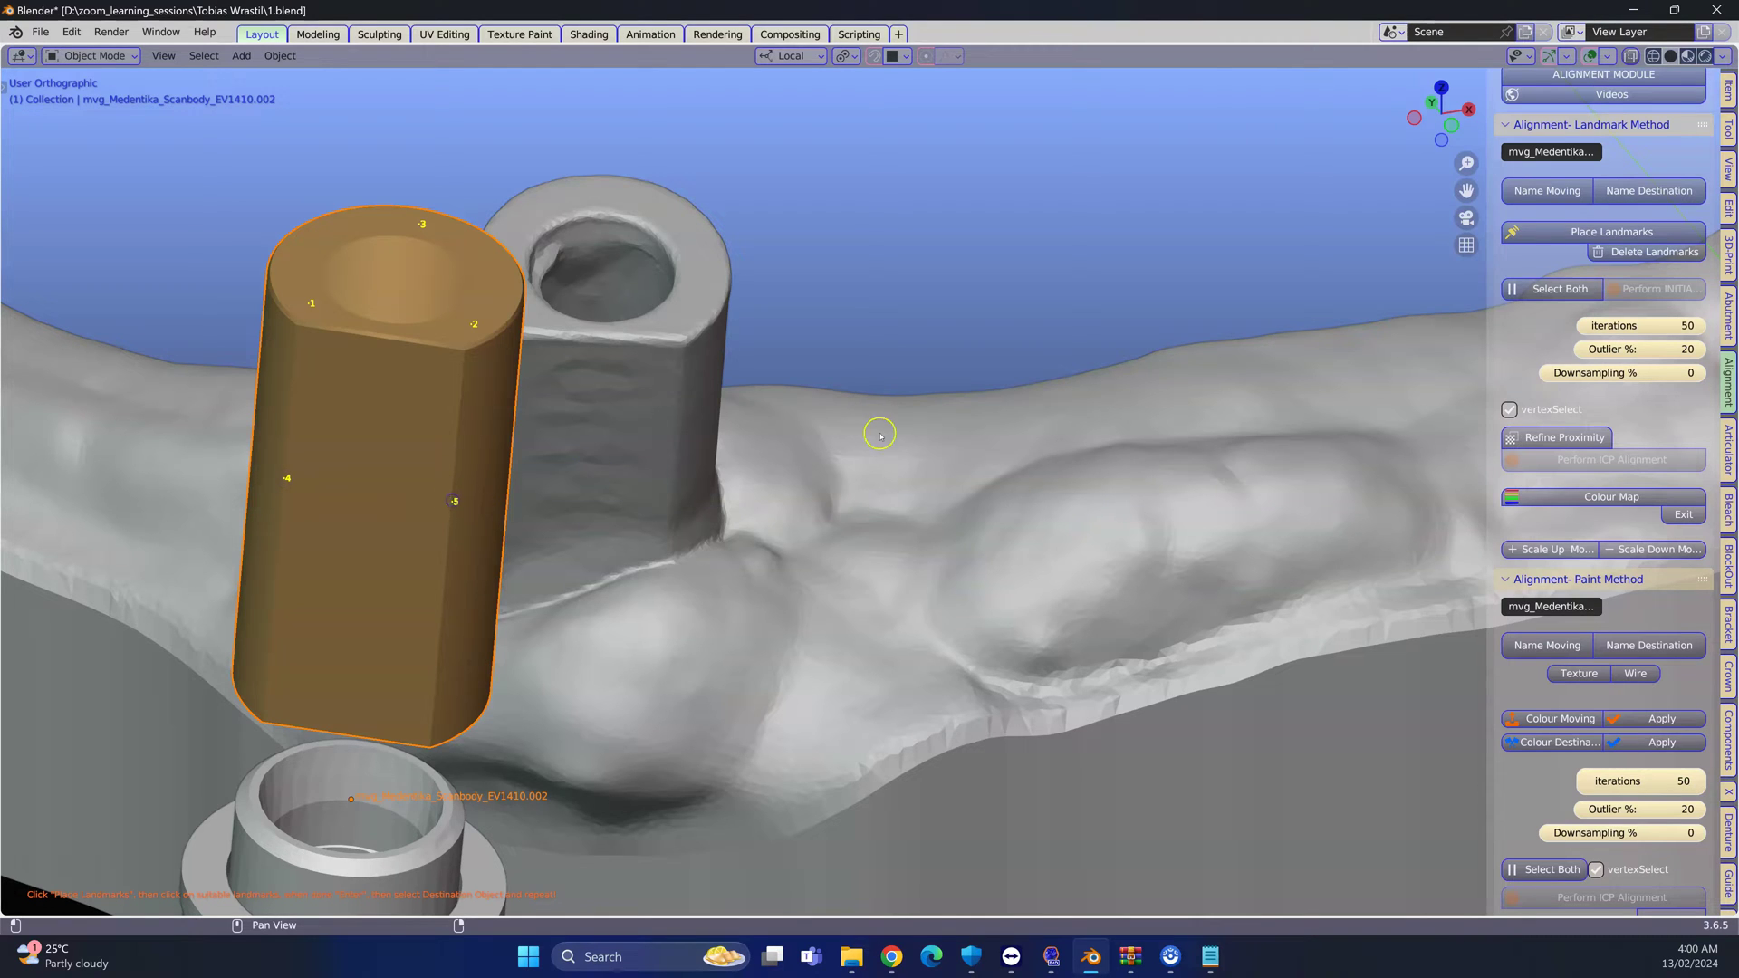
pyautogui.click(1565, 232)
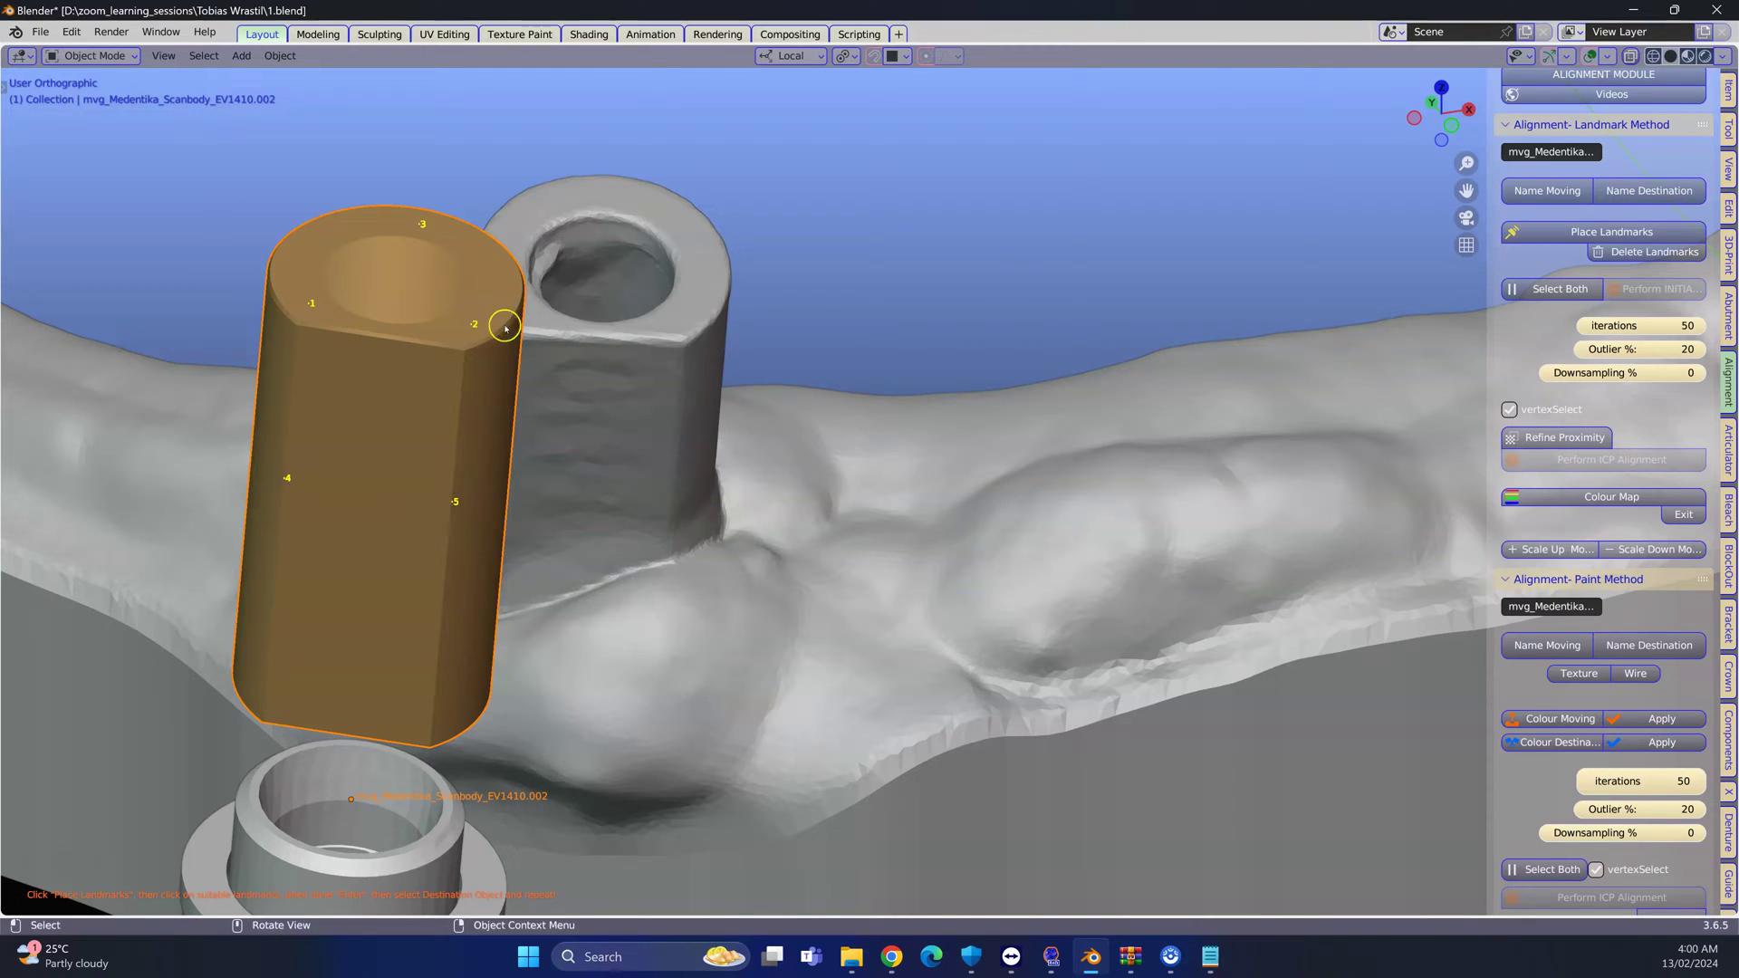
# Select the lower model and begin placing matching landmarks on its post
pyautogui.click(667, 309)
pyautogui.click(1526, 229)
pyautogui.moveTo(722, 333); pyautogui.dragTo(619, 355, button='middle')
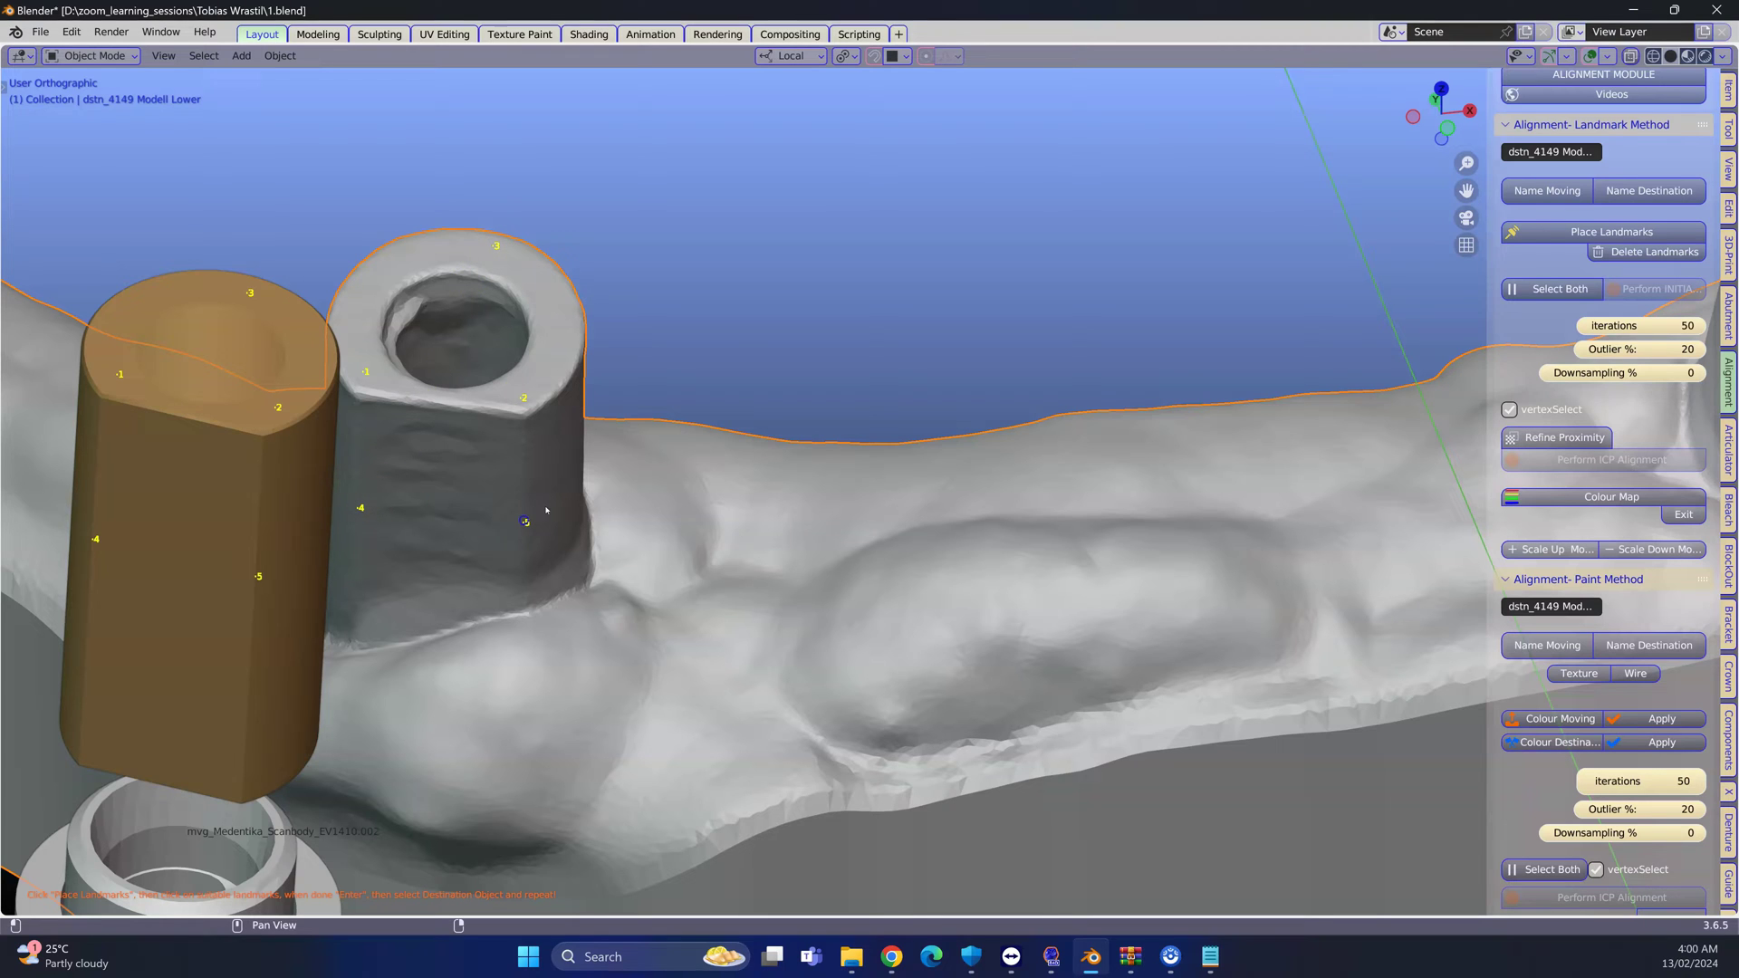
# Snap the third scan body onto its post by landmarks, then refine it with ICP alignment twice
pyautogui.click(1547, 289)
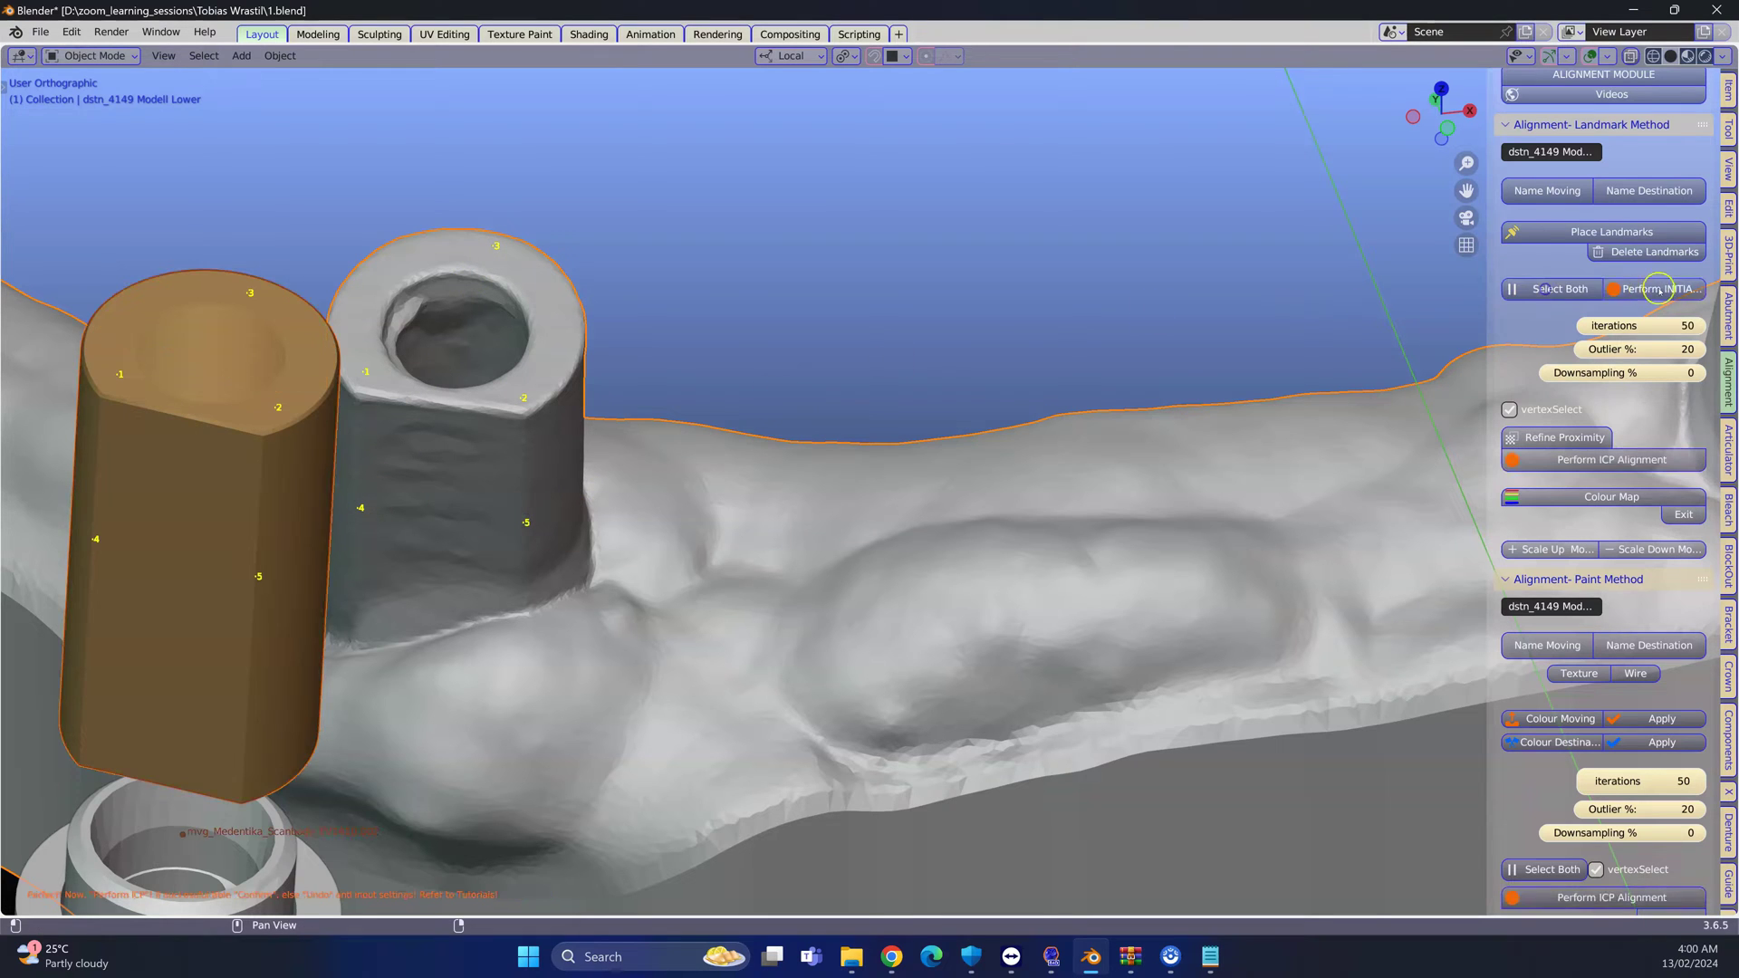
pyautogui.click(1667, 289)
pyautogui.click(1540, 435)
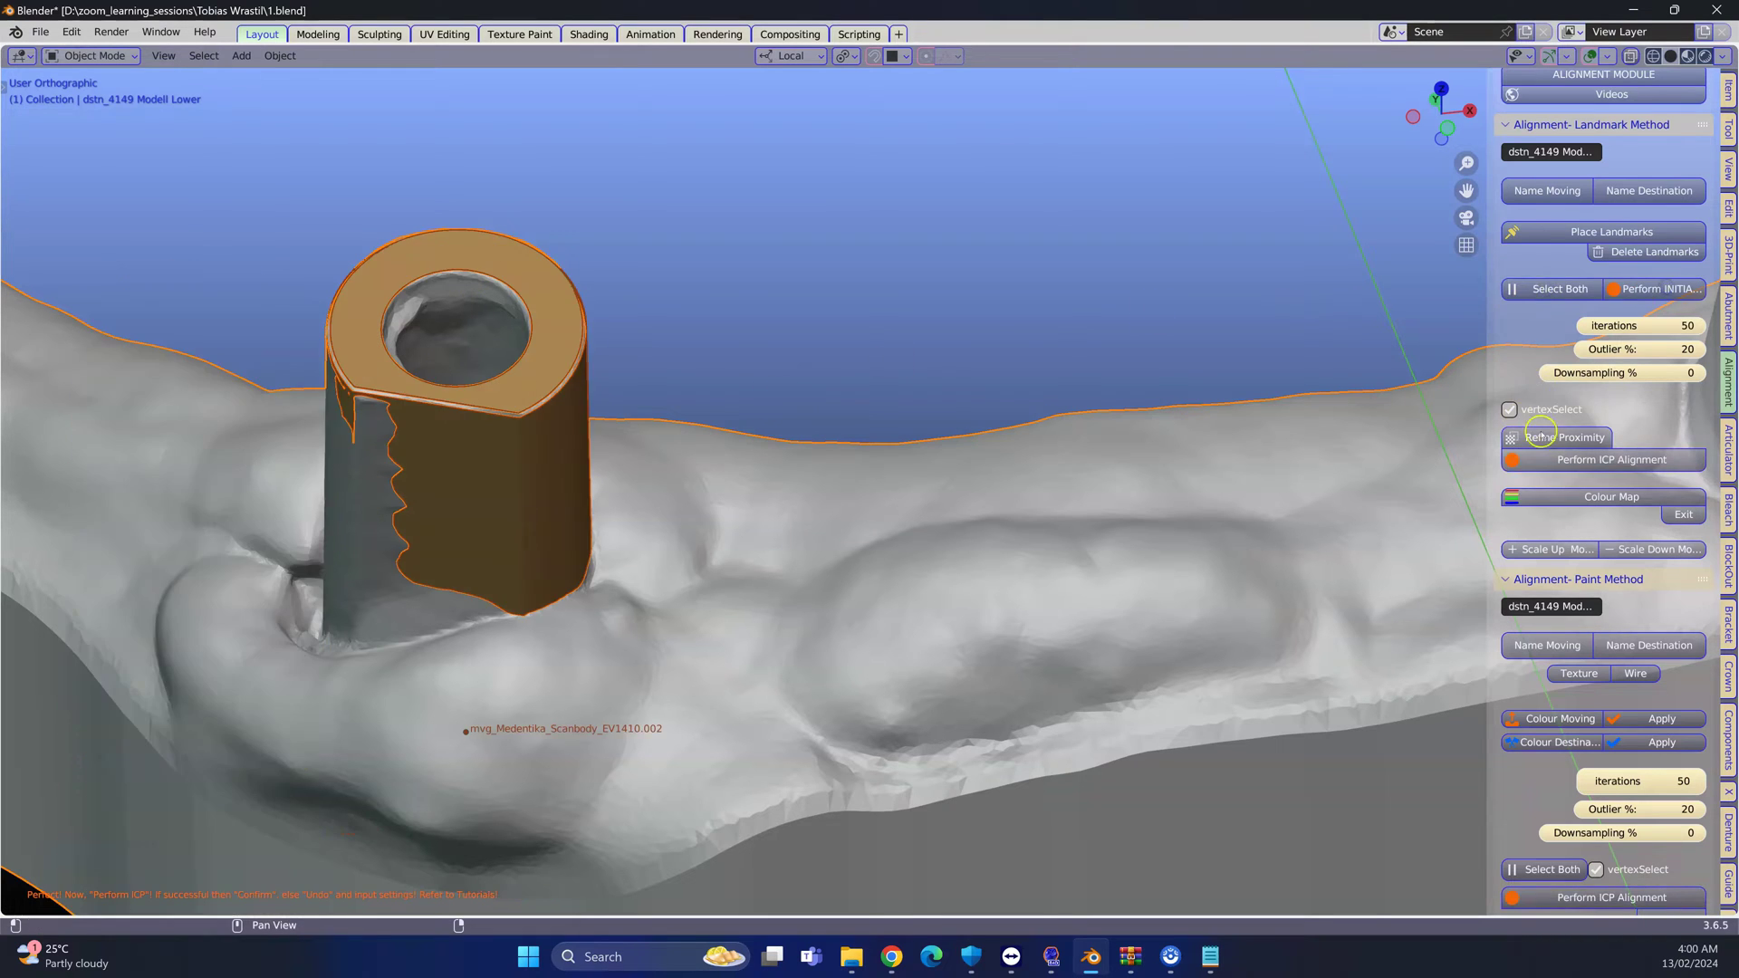
pyautogui.click(1589, 471)
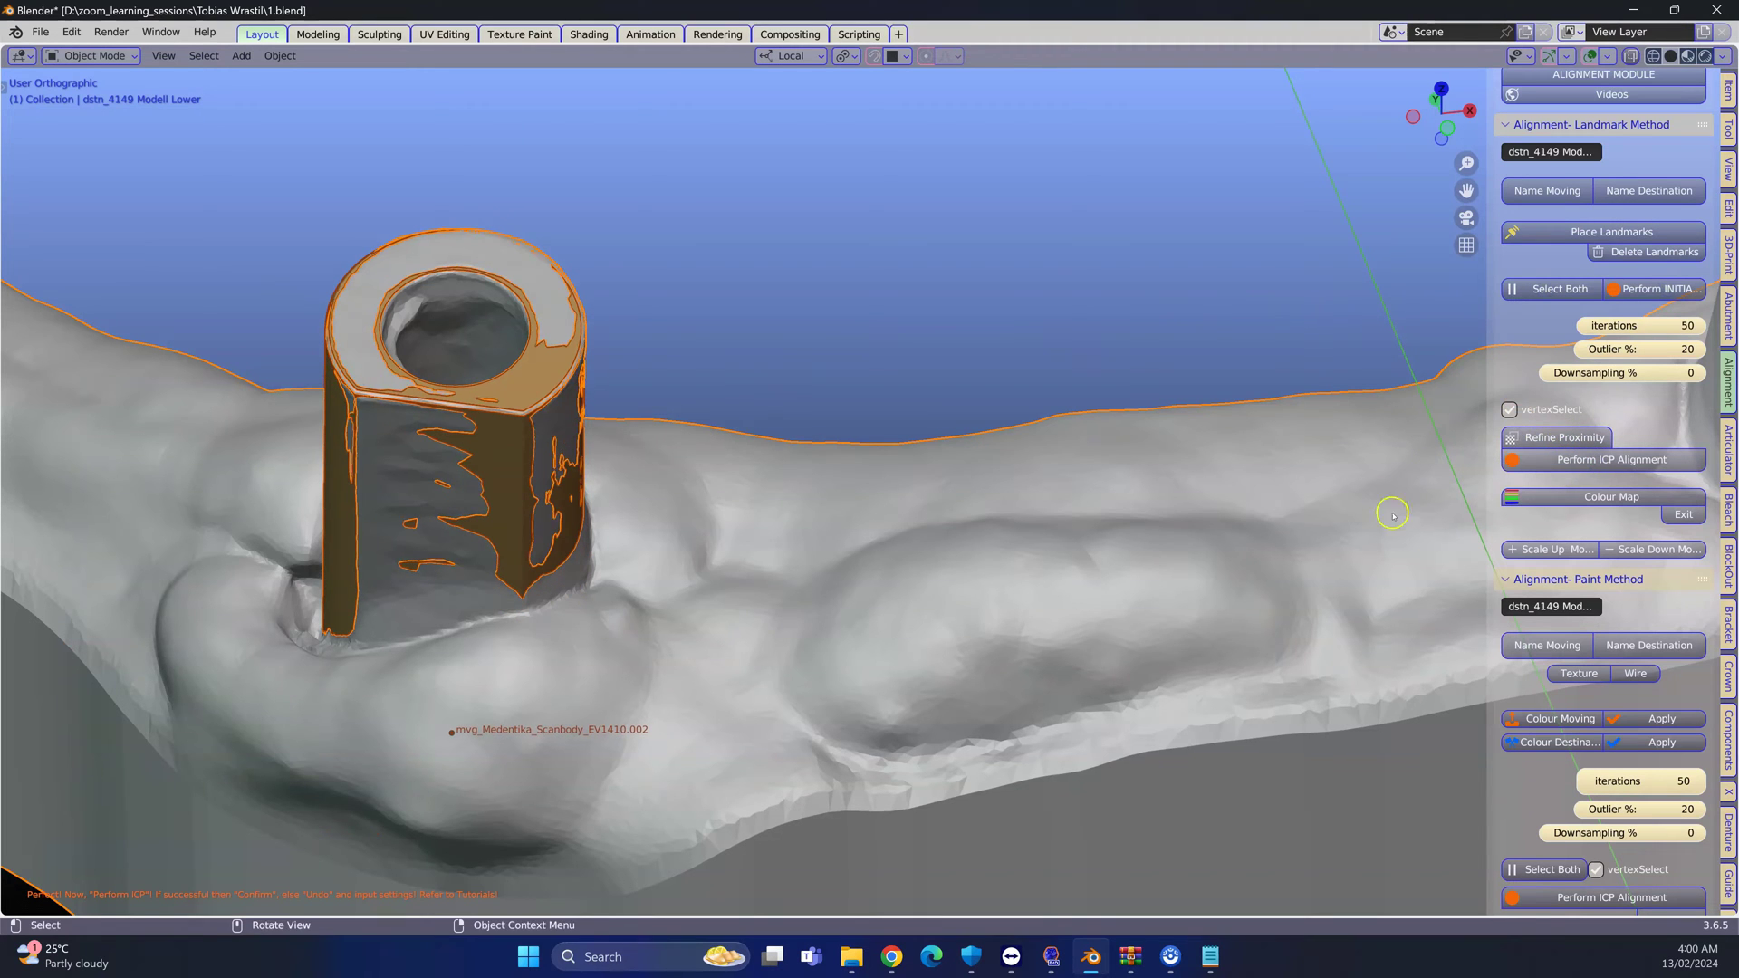
pyautogui.click(1620, 459)
pyautogui.scroll(-2, 1405, 482)
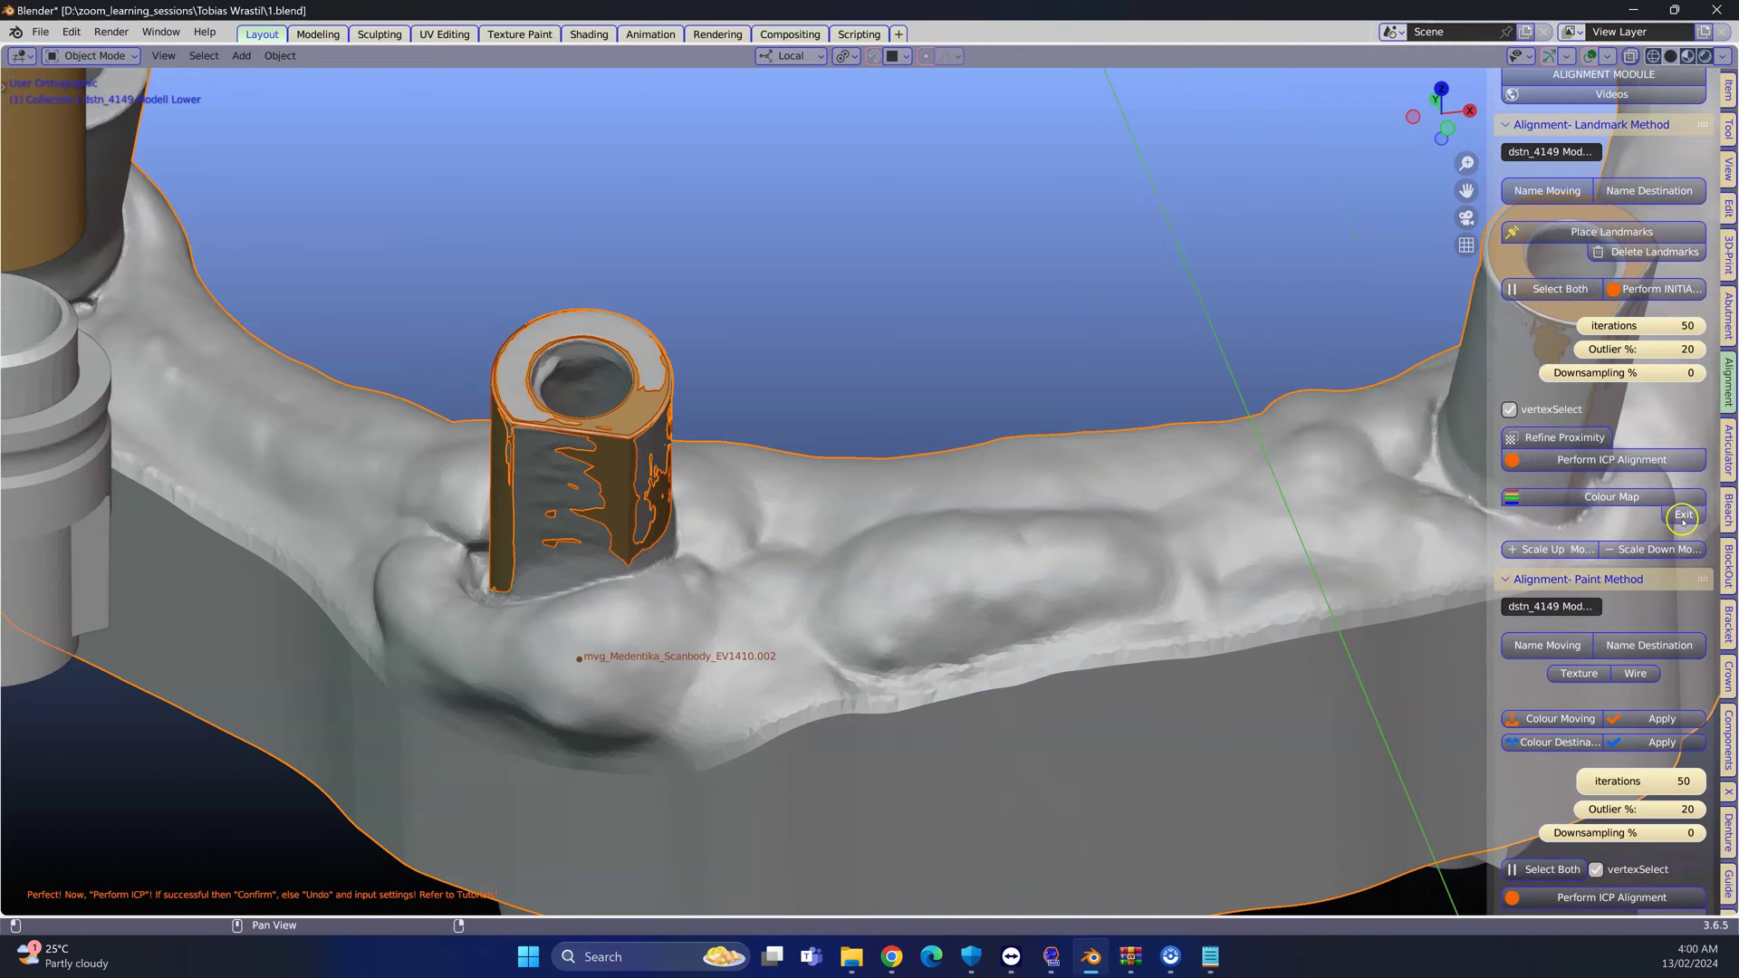
# Leave alignment, hide the upper arch model with H and select the grey scan body
pyautogui.click(1685, 515)
pyautogui.moveTo(1158, 439); pyautogui.dragTo(807, 282, button='middle')
pyautogui.click(795, 288)
pyautogui.press('h')
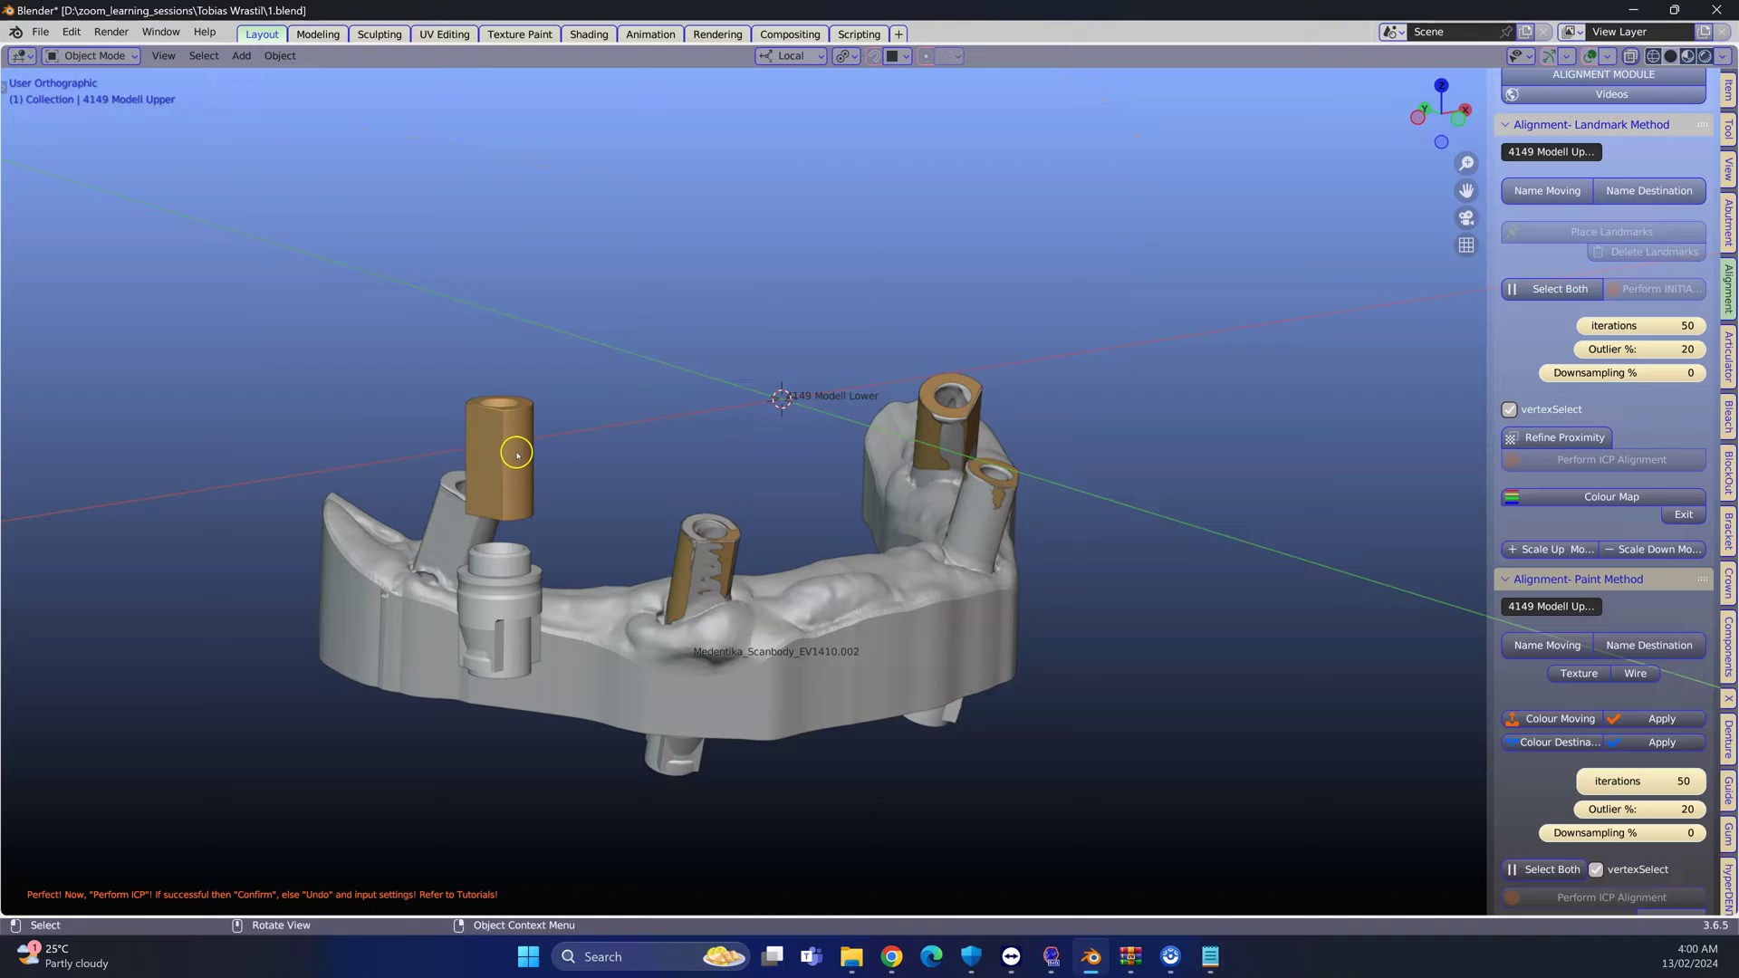
pyautogui.click(517, 453)
pyautogui.moveTo(544, 444); pyautogui.dragTo(1250, 343, button='middle')
pyautogui.scroll(5, 940, 378)
pyautogui.scroll(1, 939, 378)
# Tag the grey scan body as moving and the lower arch model as destination
pyautogui.click(1558, 192)
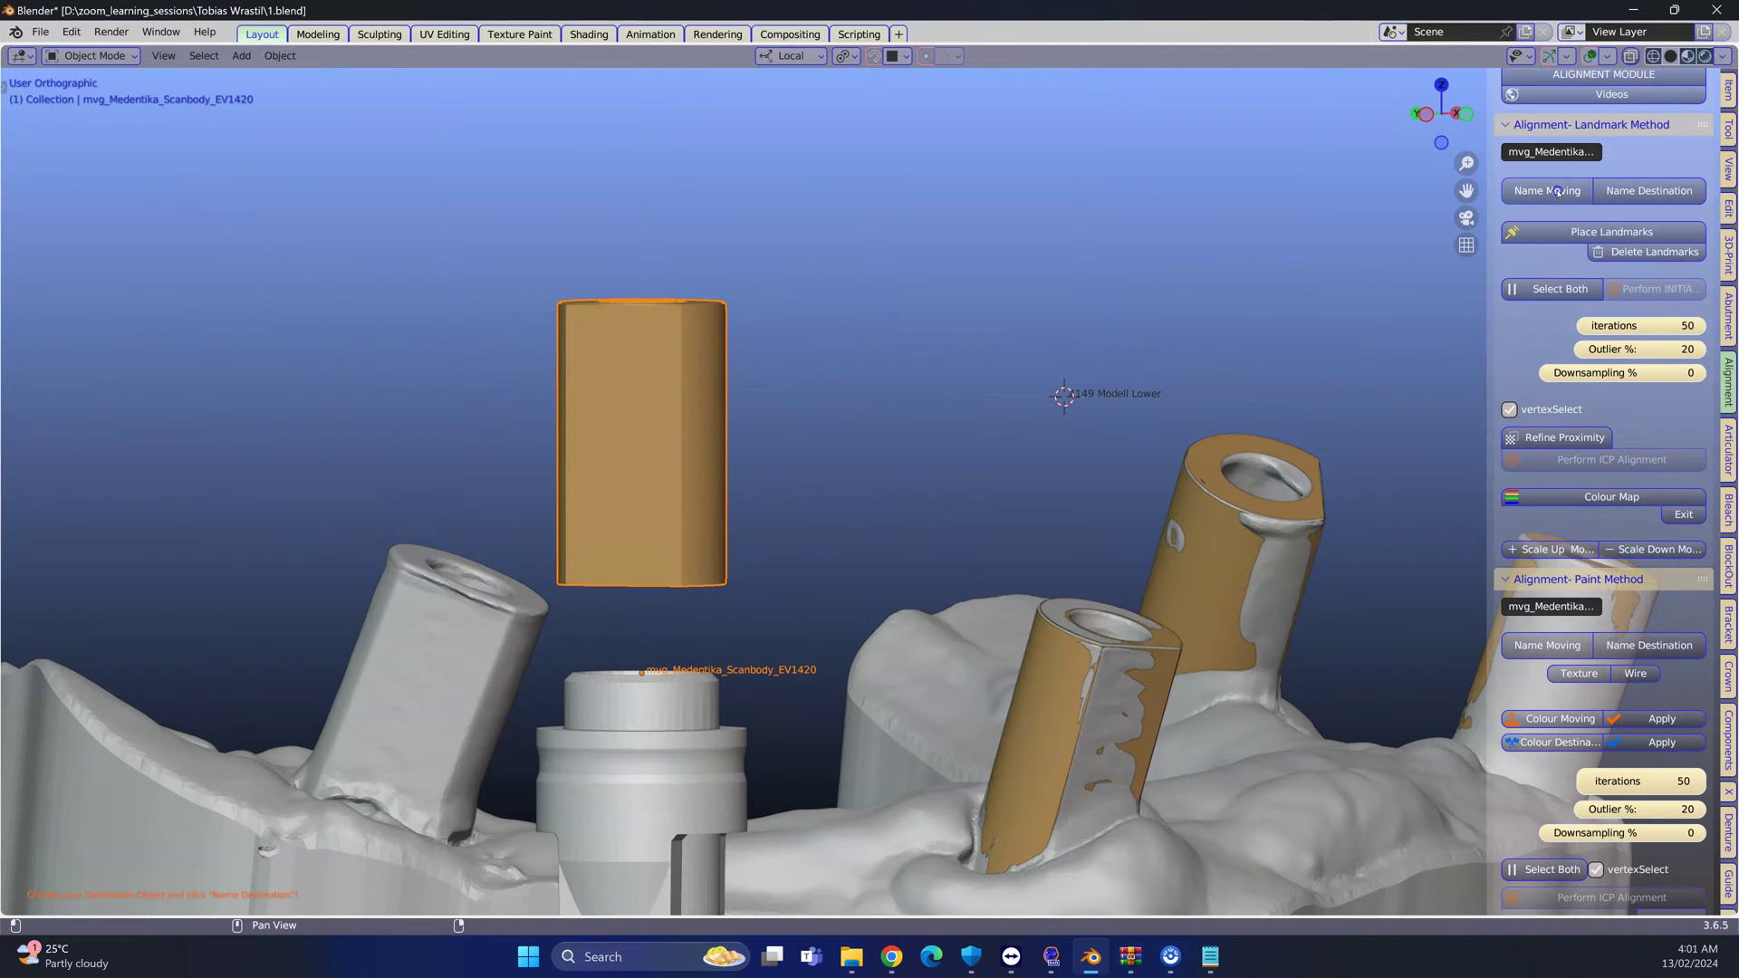
pyautogui.click(691, 492)
pyautogui.click(1678, 192)
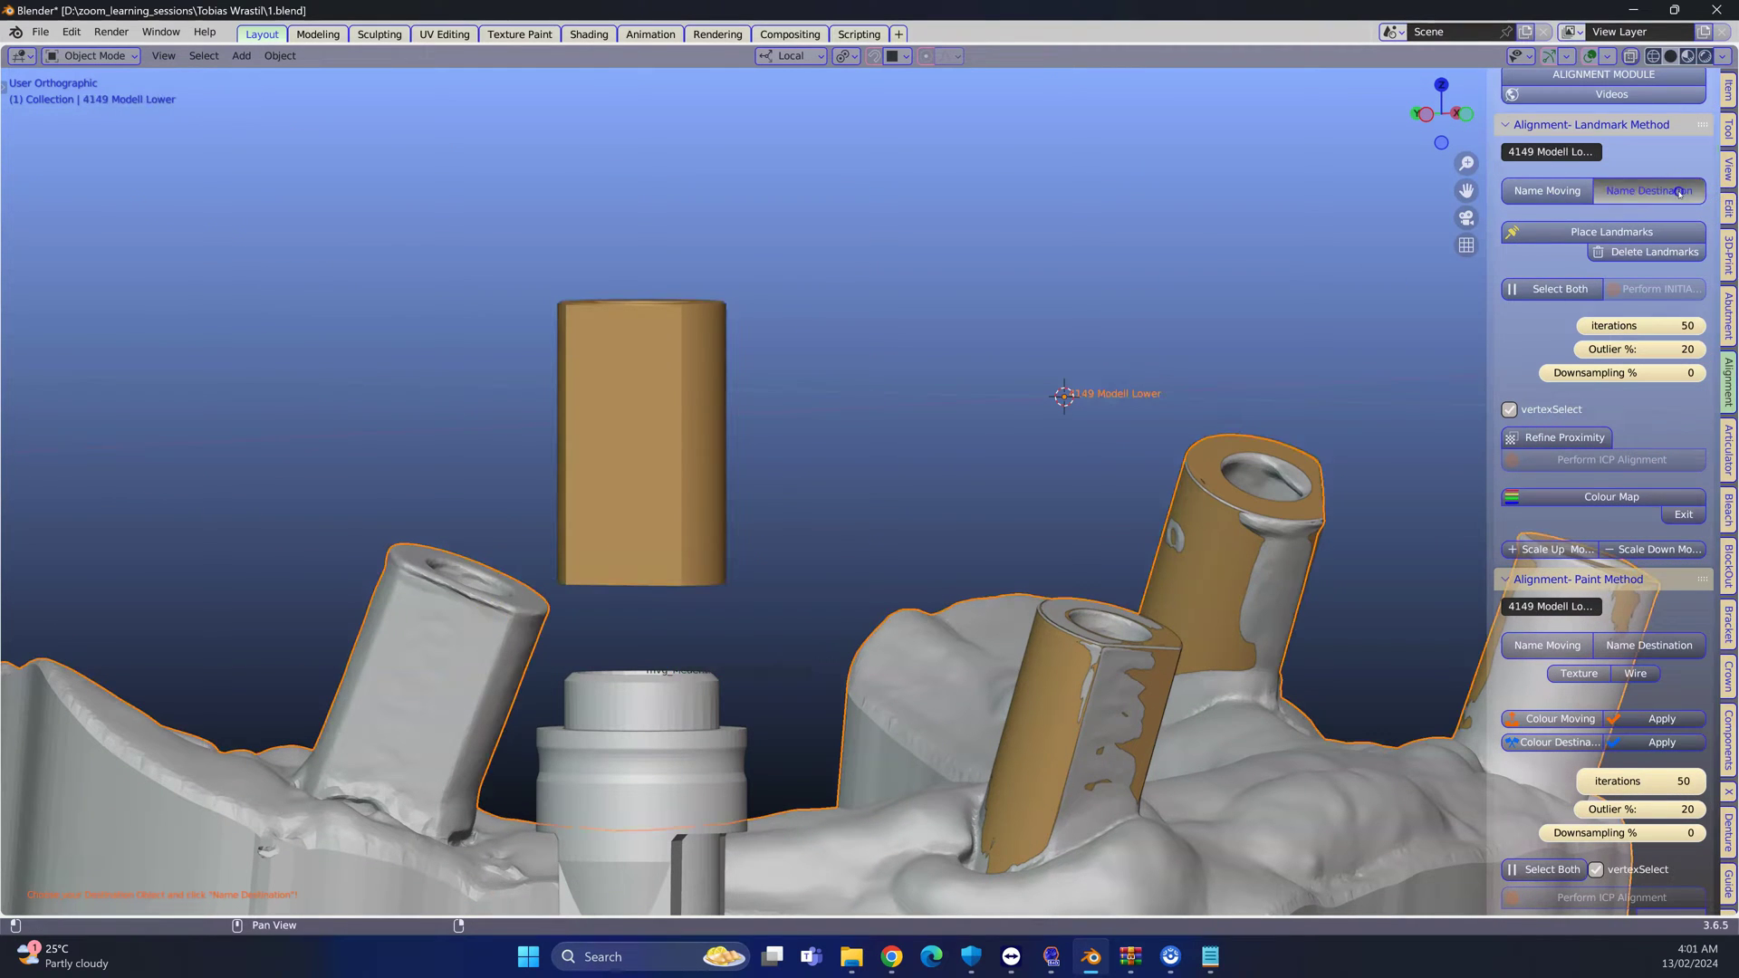
pyautogui.moveTo(932, 283); pyautogui.dragTo(610, 434, button='middle')
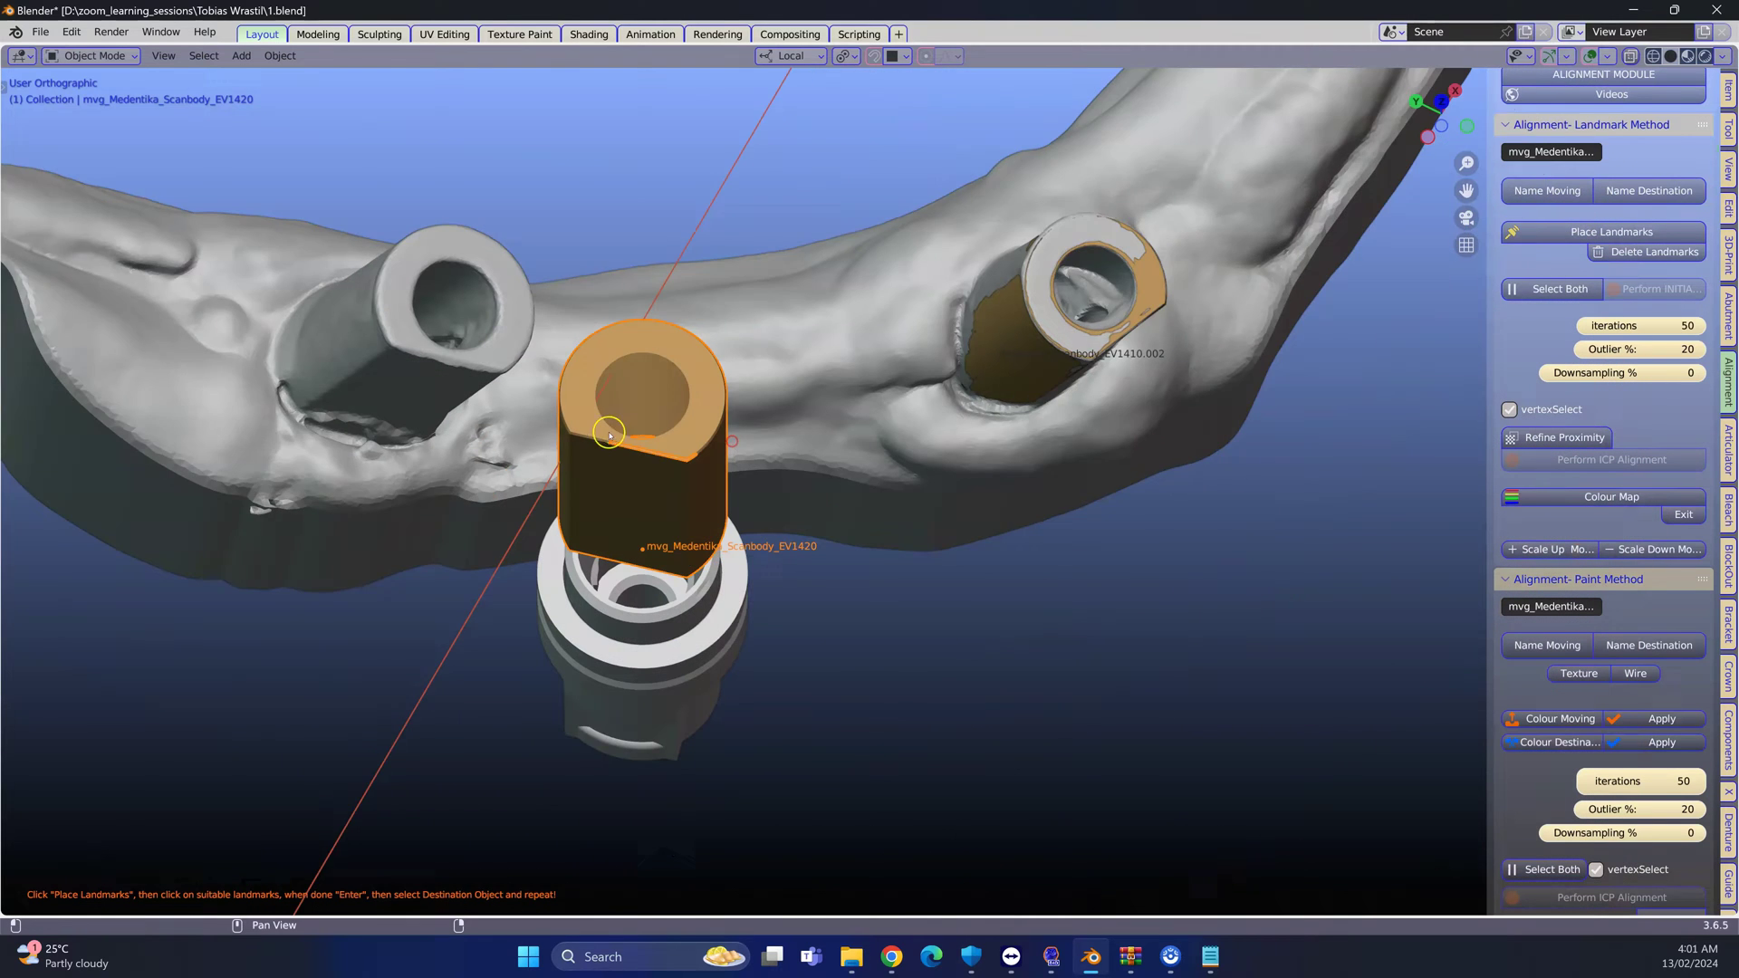
pyautogui.scroll(3, 603, 433)
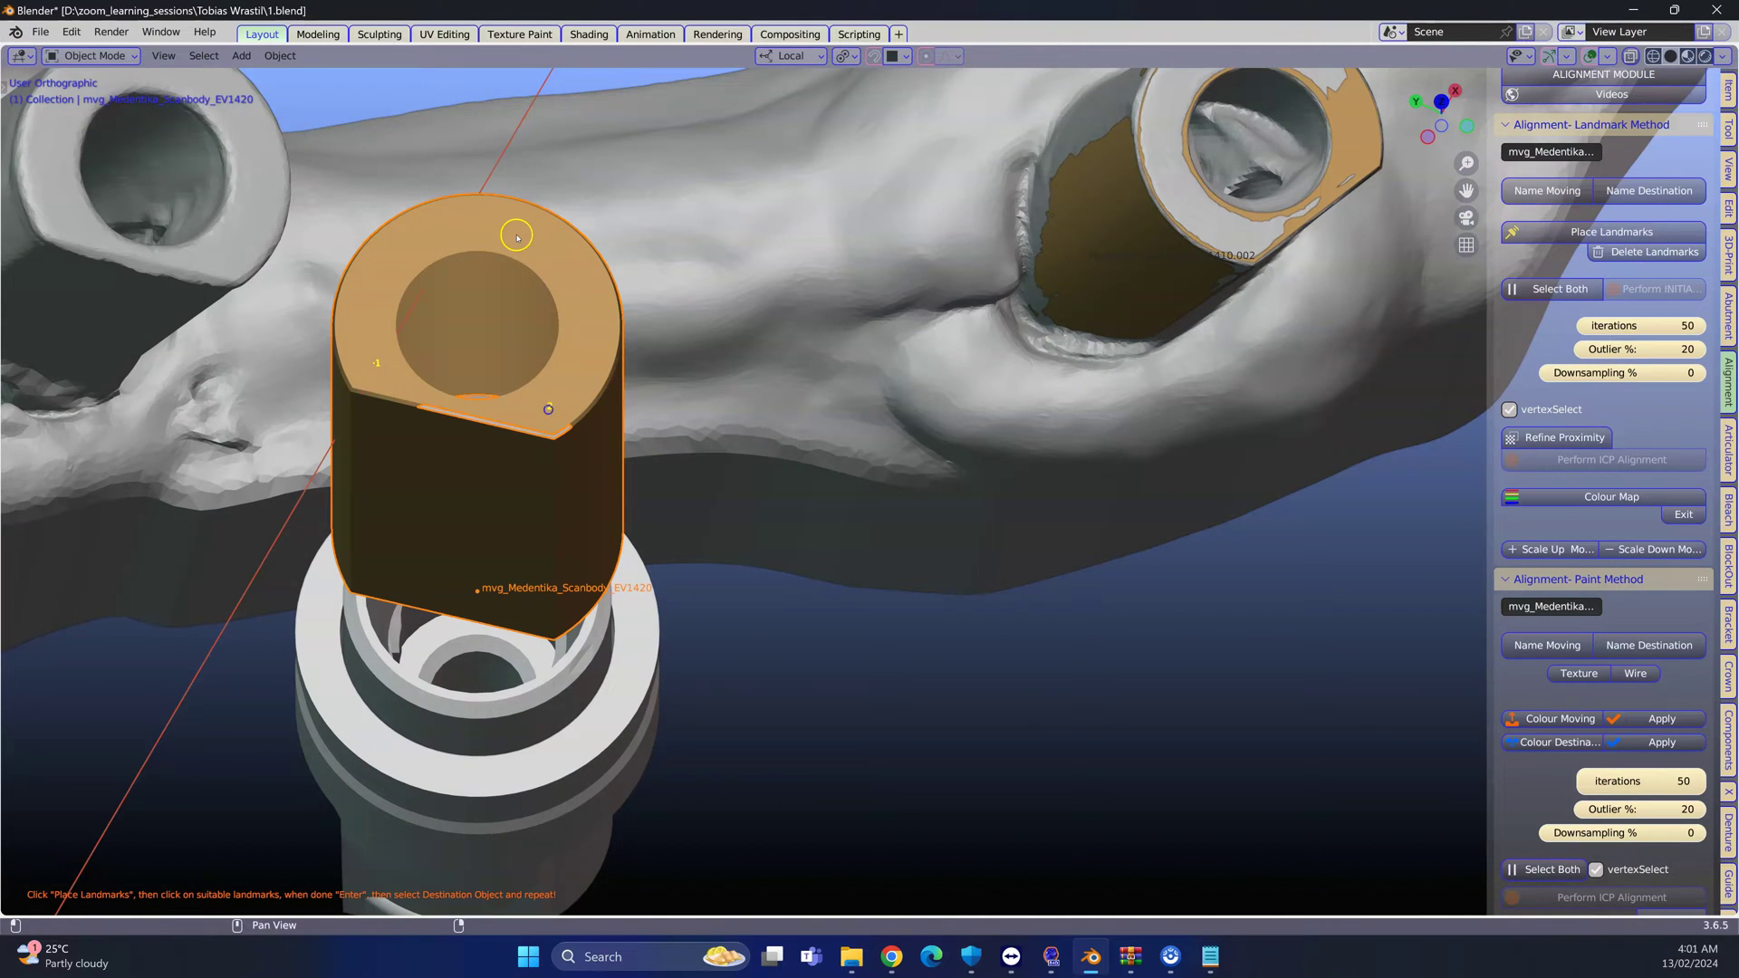
pyautogui.scroll(-3, 517, 237)
pyautogui.moveTo(517, 237); pyautogui.dragTo(540, 403, button='middle')
# Place five matching landmarks on the scanned post, then run initial and ICP alignment
pyautogui.click(679, 435)
pyautogui.moveTo(679, 435); pyautogui.dragTo(130, 621, button='middle')
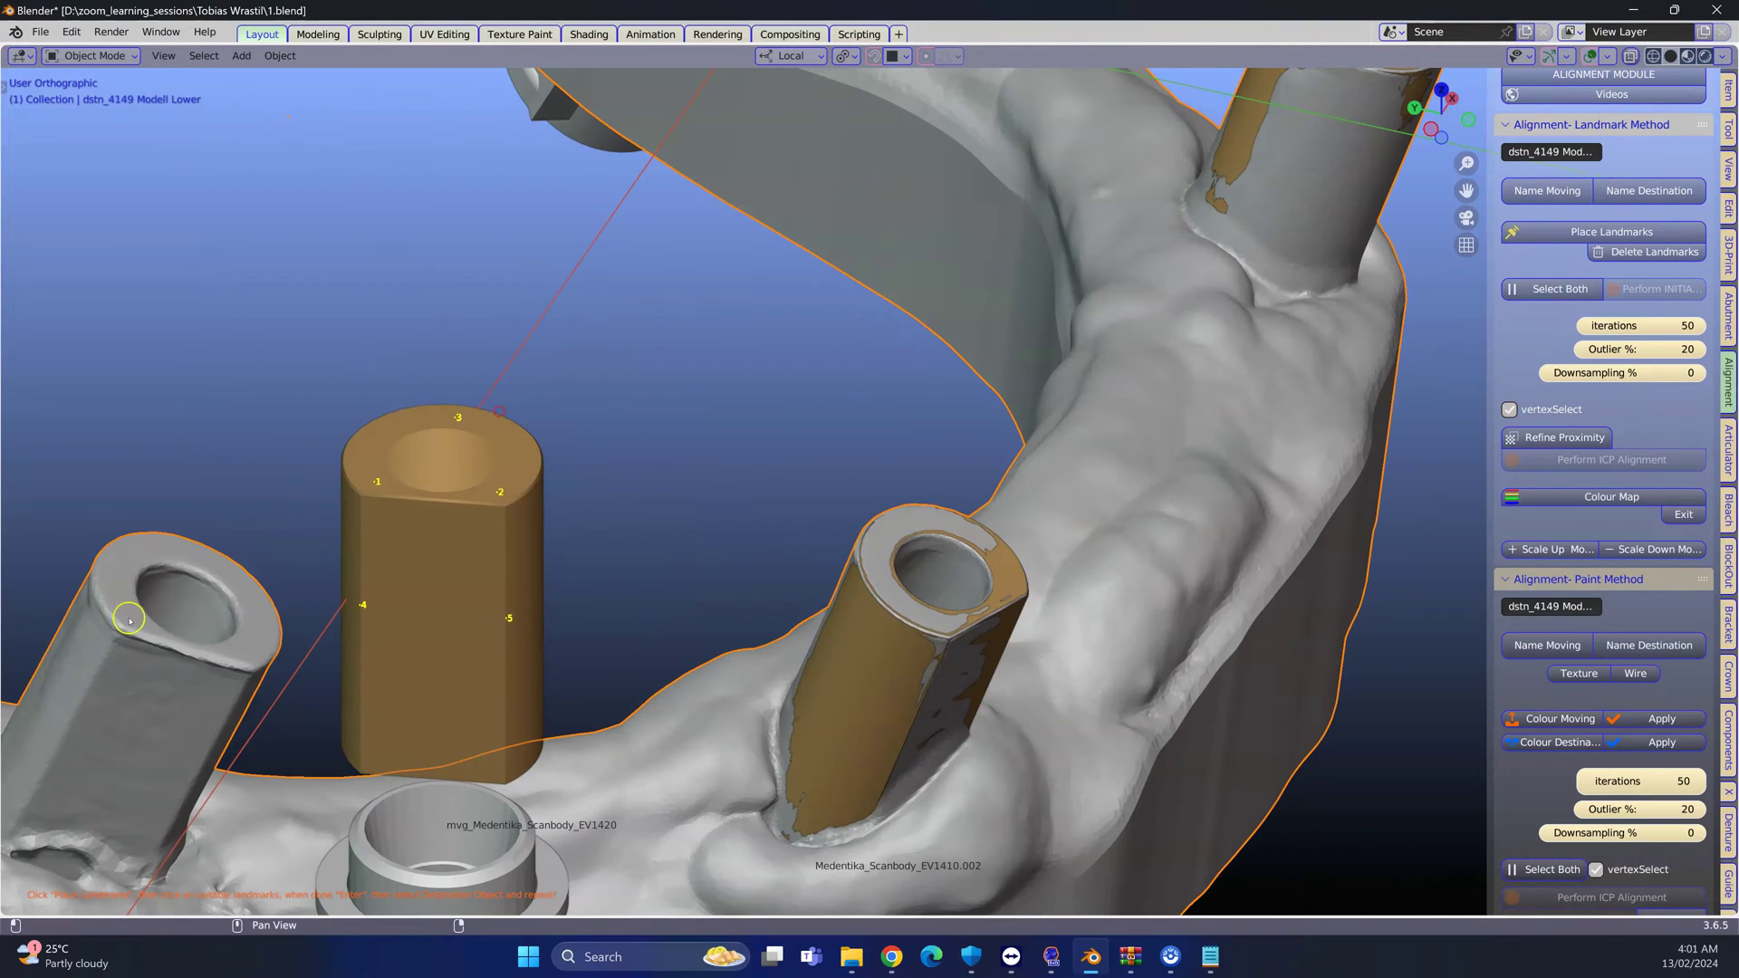
pyautogui.click(129, 622)
pyautogui.click(246, 648)
pyautogui.click(186, 552)
pyautogui.click(112, 707)
pyautogui.click(198, 776)
pyautogui.press('Return')
pyautogui.click(1641, 288)
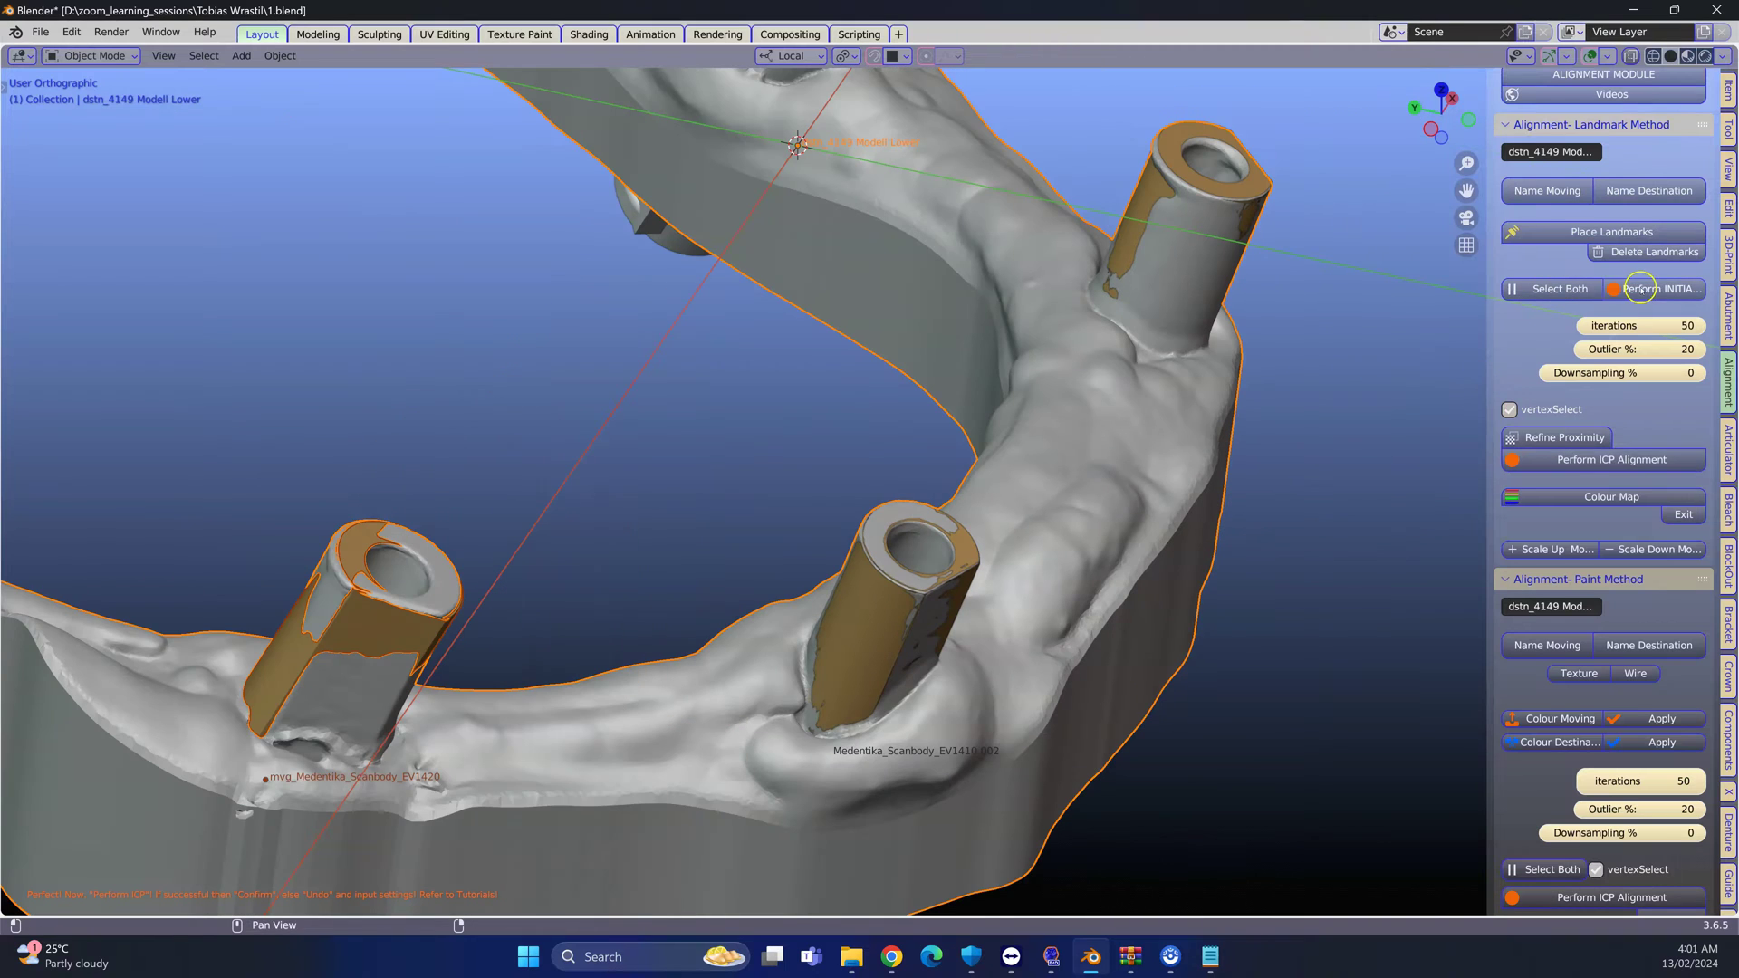
pyautogui.click(1576, 460)
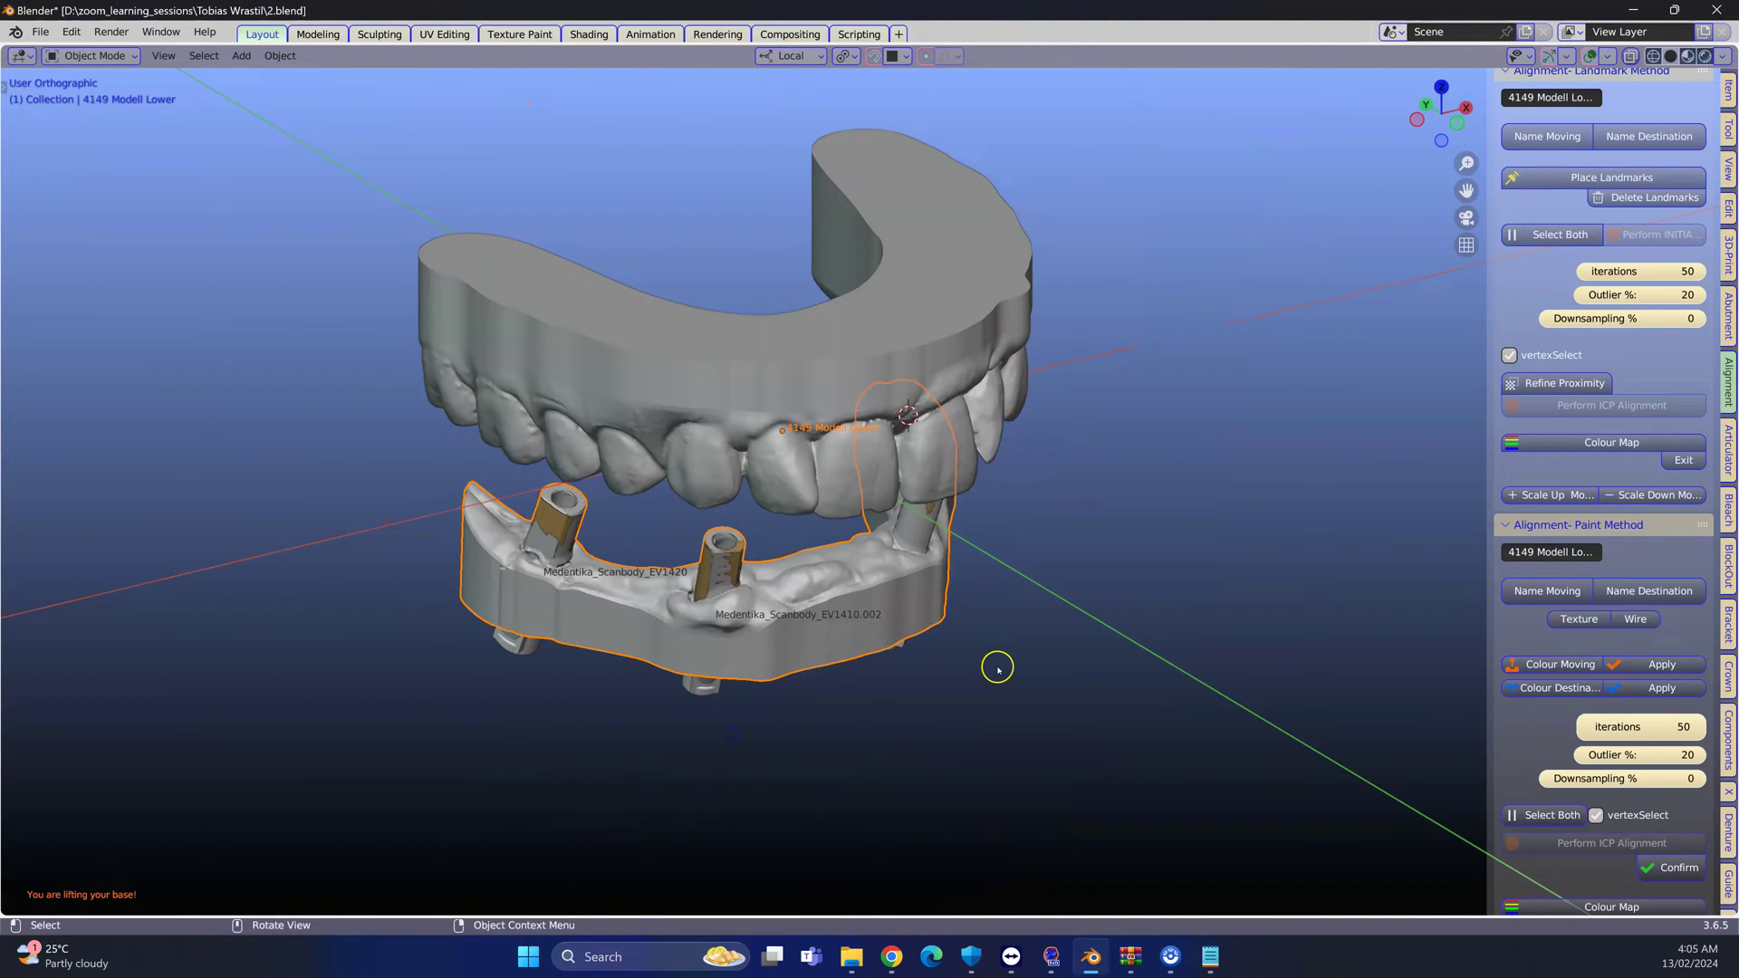
# In Edit Mode with vertex select, circle-select the base wall vertices and delete them
pyautogui.press('Tab')
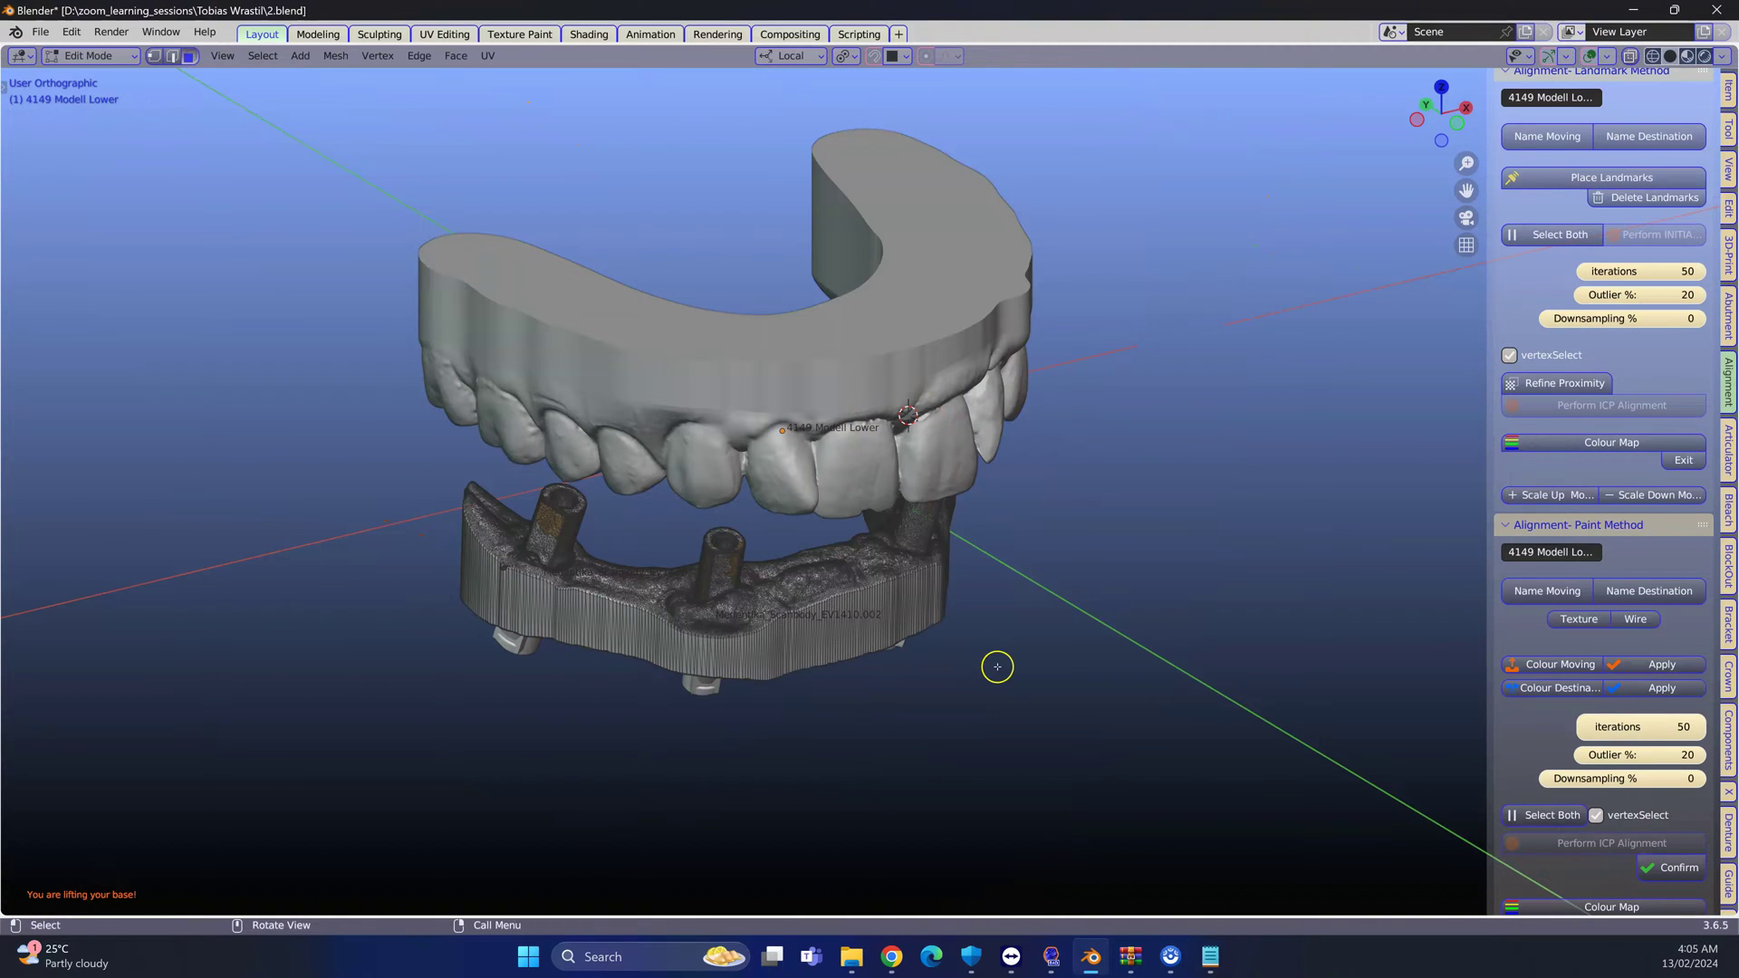
pyautogui.click(1630, 56)
pyautogui.moveTo(978, 547); pyautogui.dragTo(865, 418, button='middle')
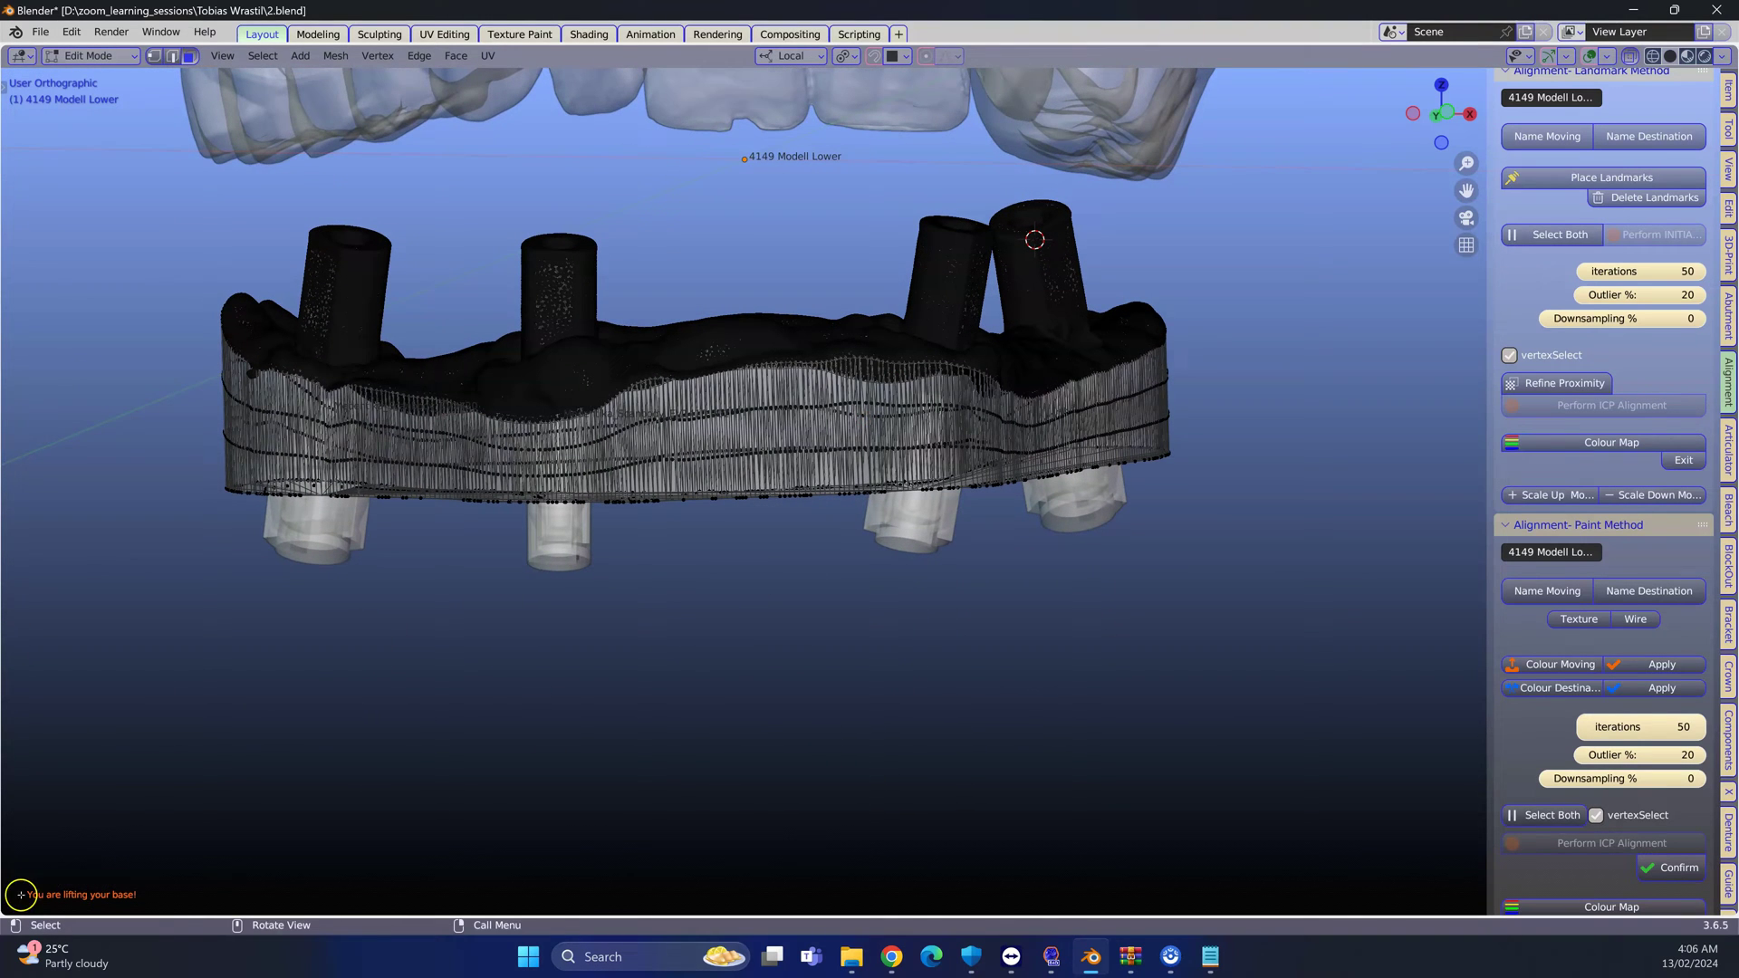
pyautogui.scroll(1, 444, 605)
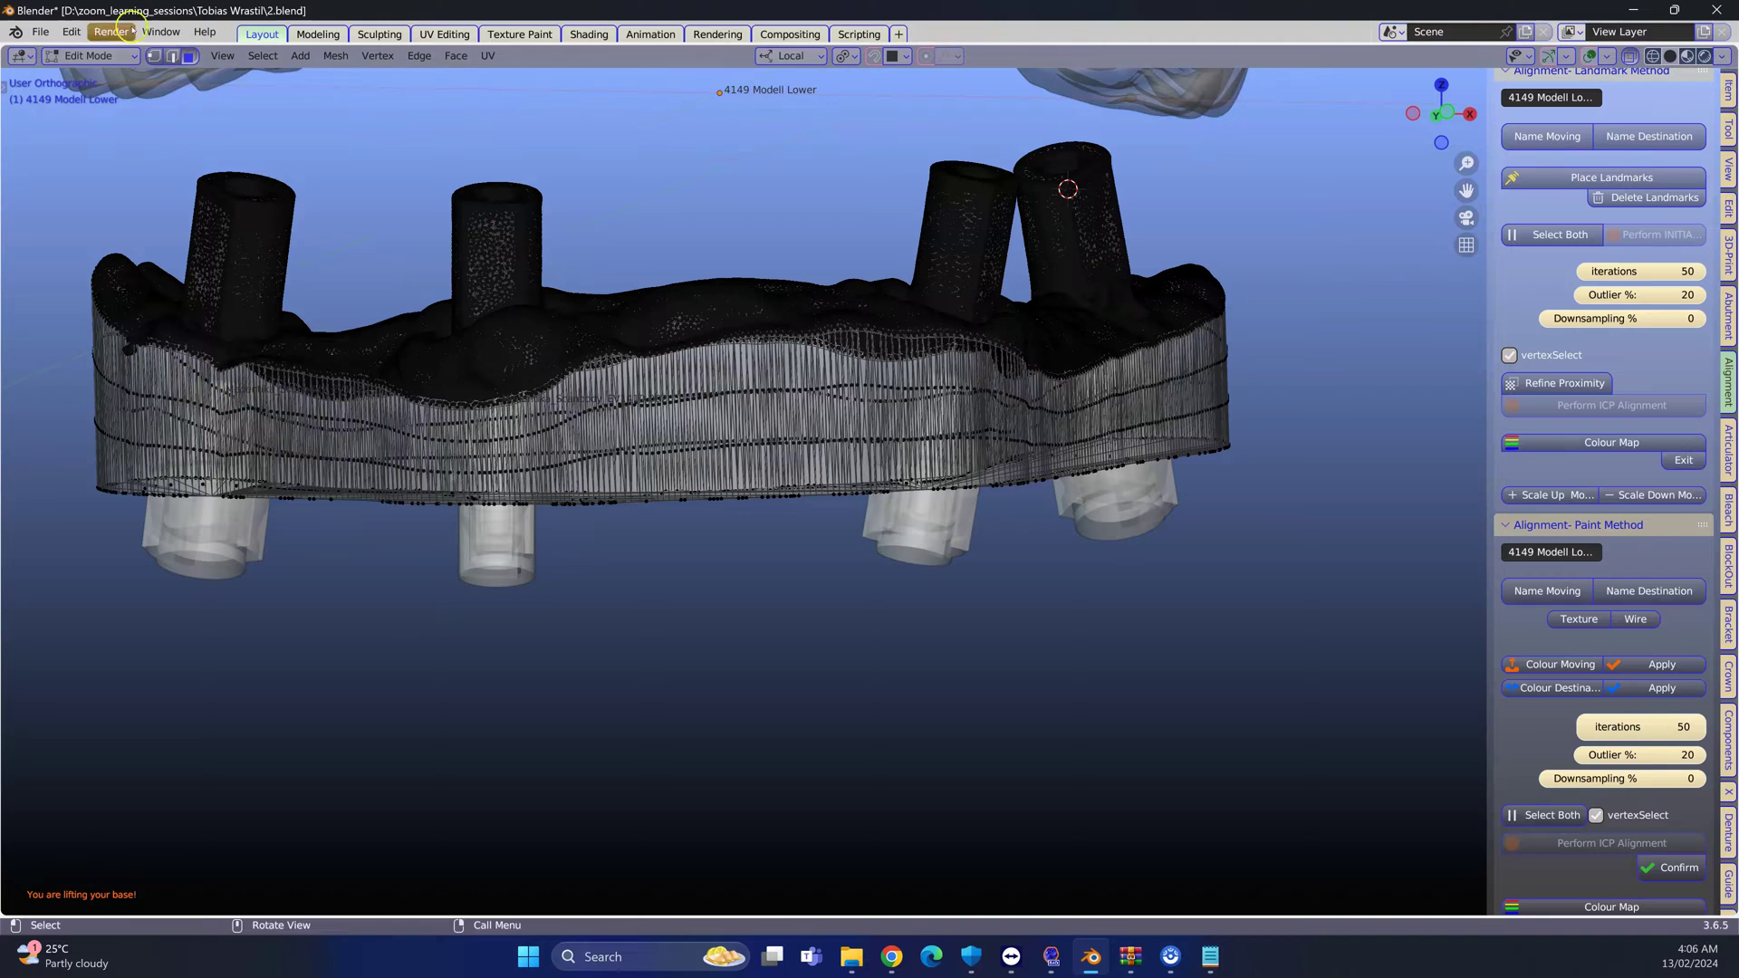
pyautogui.click(154, 55)
pyautogui.moveTo(124, 562); pyautogui.dragTo(119, 556, button='middle')
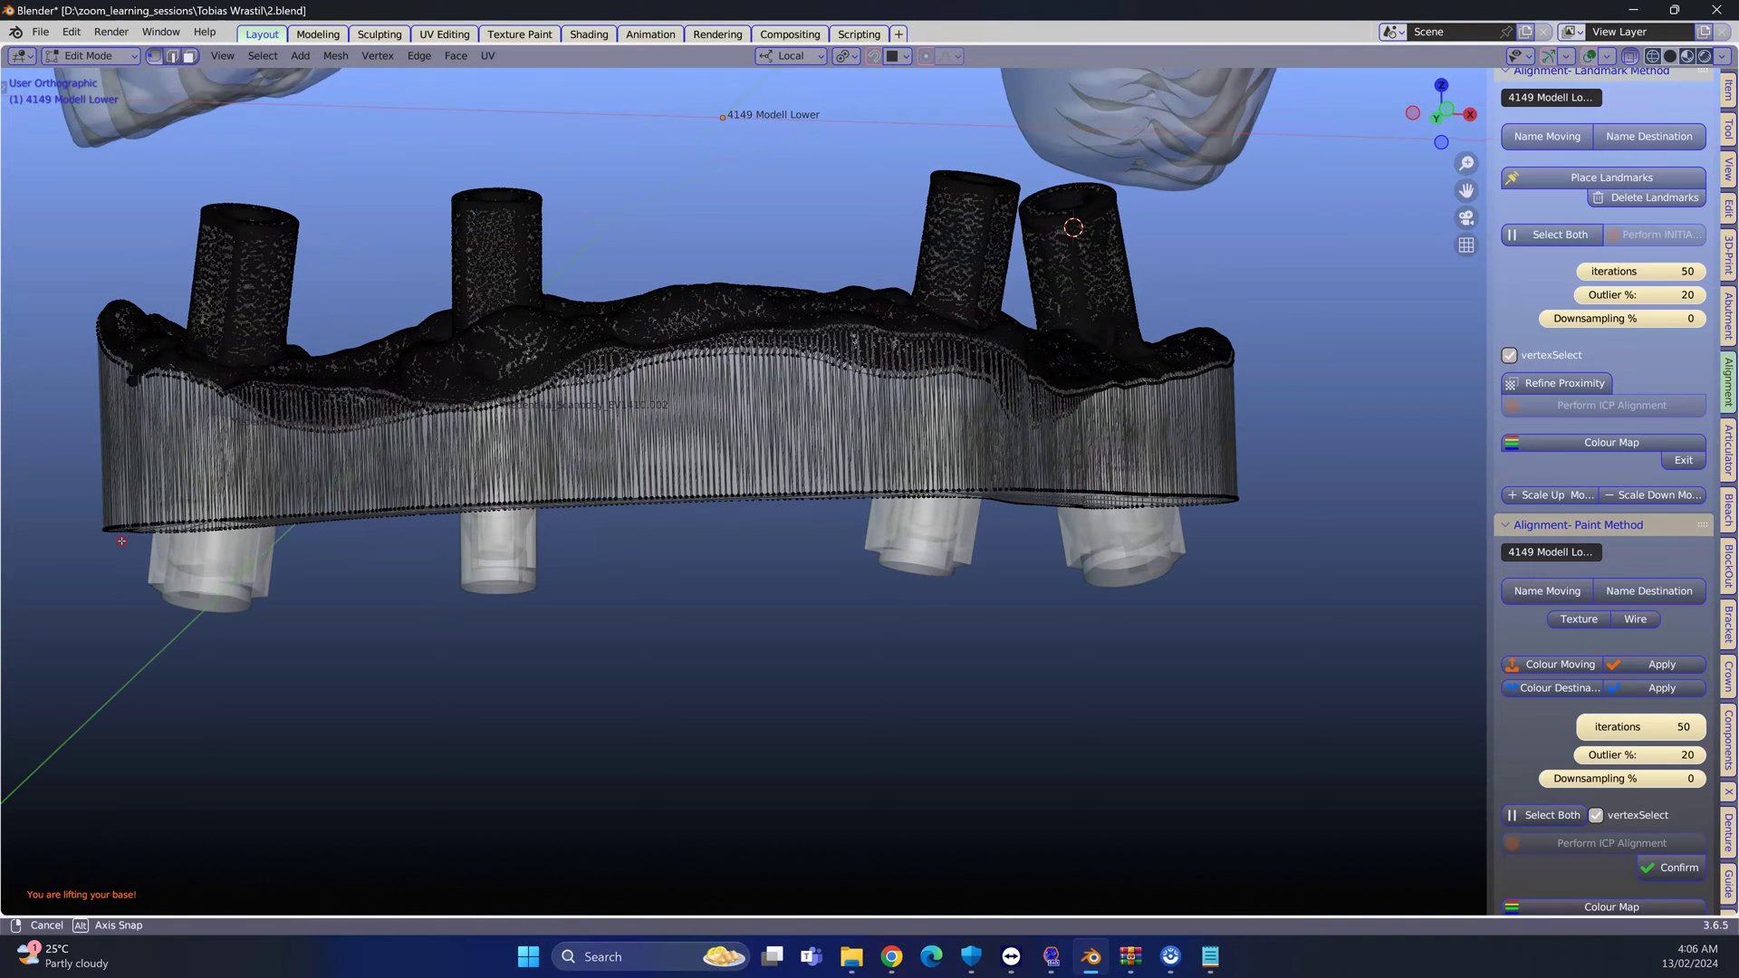
pyautogui.press('c')
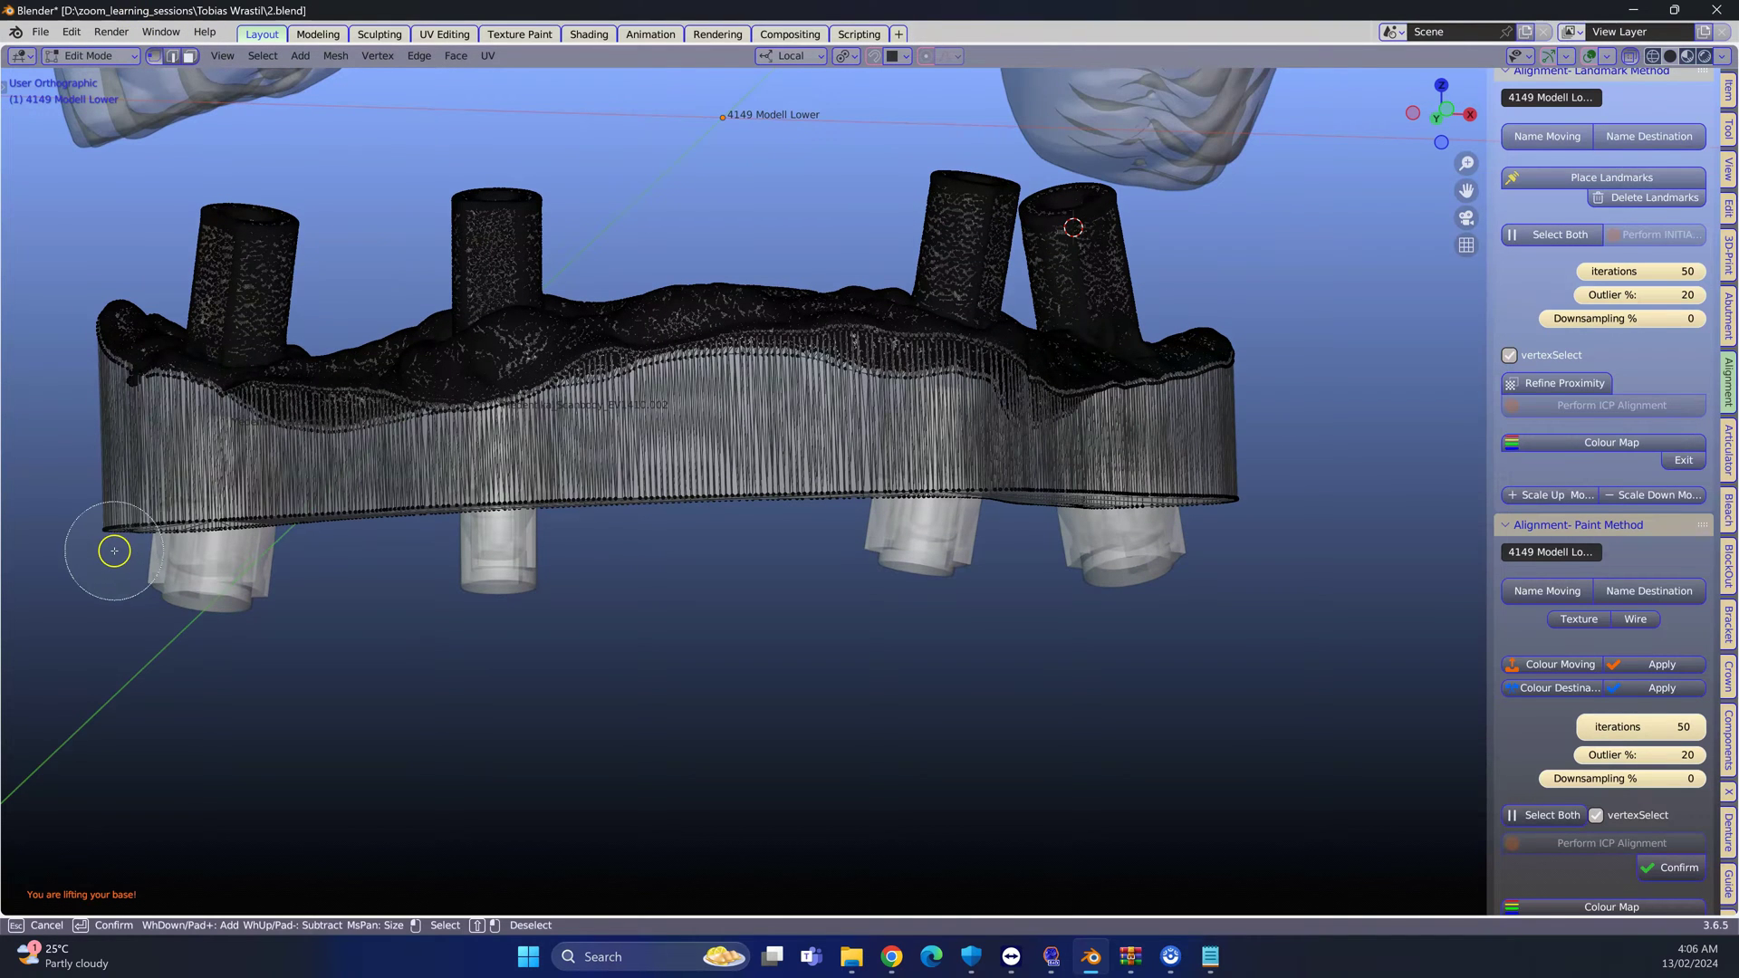
pyautogui.moveTo(114, 551)
pyautogui.mouseDown()
pyautogui.moveTo(265, 532)
pyautogui.moveTo(510, 545)
pyautogui.moveTo(1364, 521)
pyautogui.mouseUp()
pyautogui.rightClick(1364, 522)
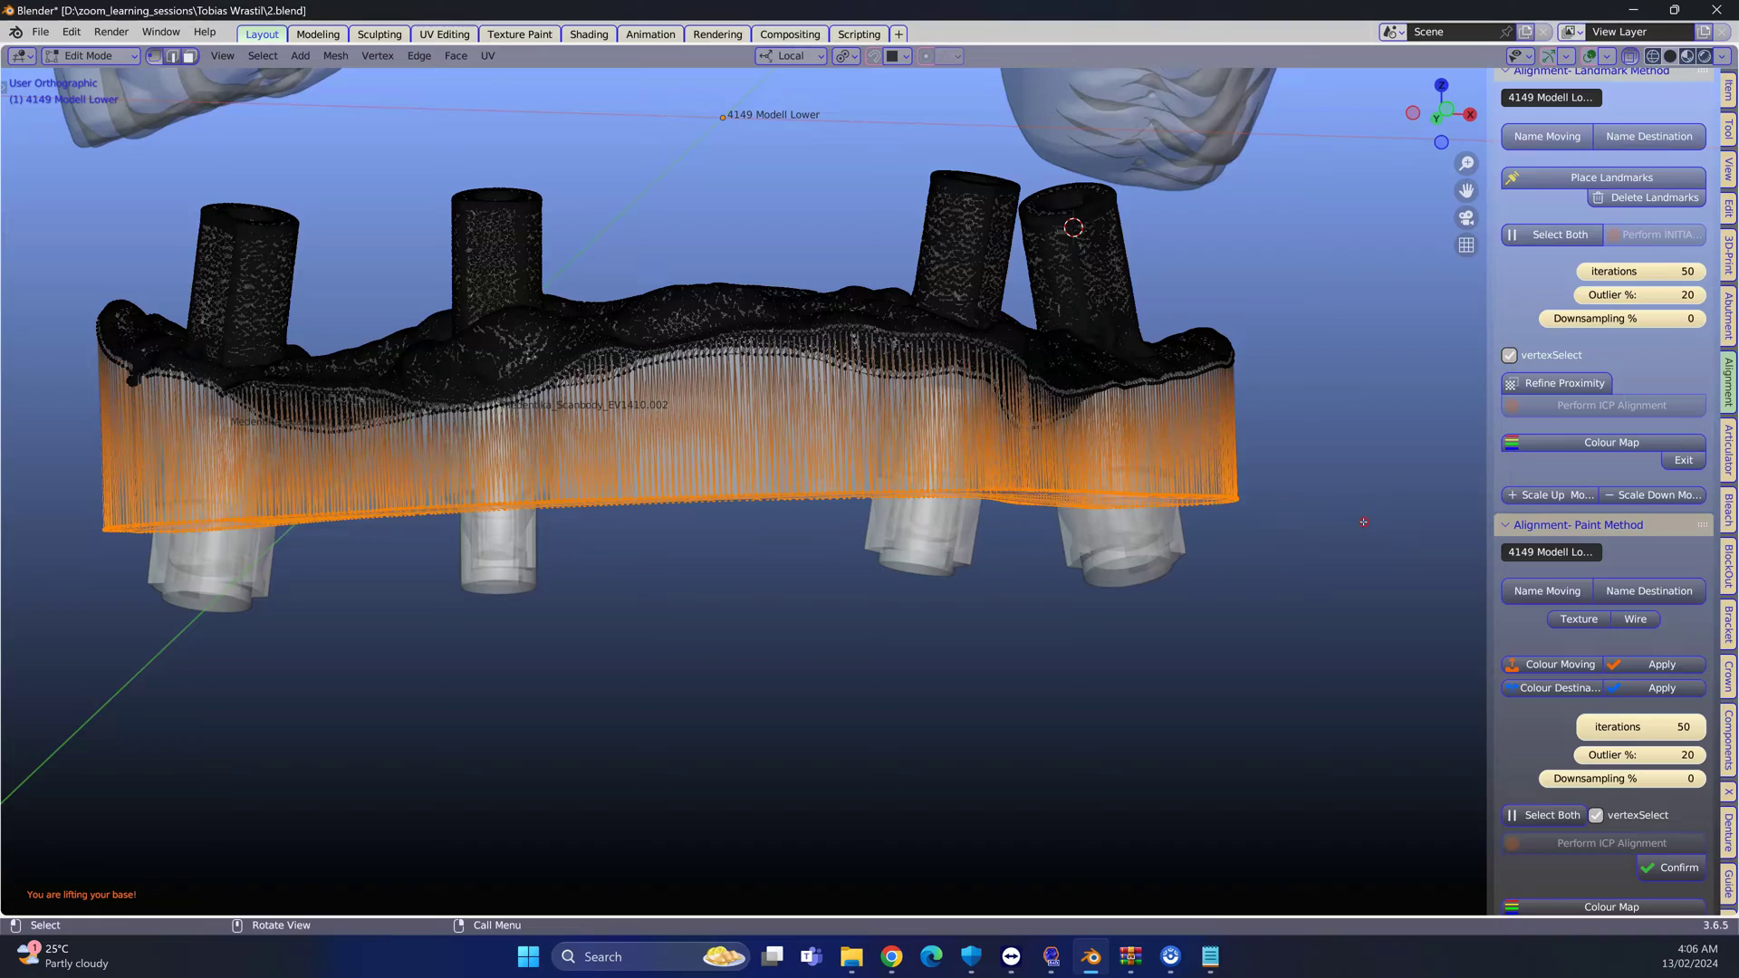
pyautogui.press('x')
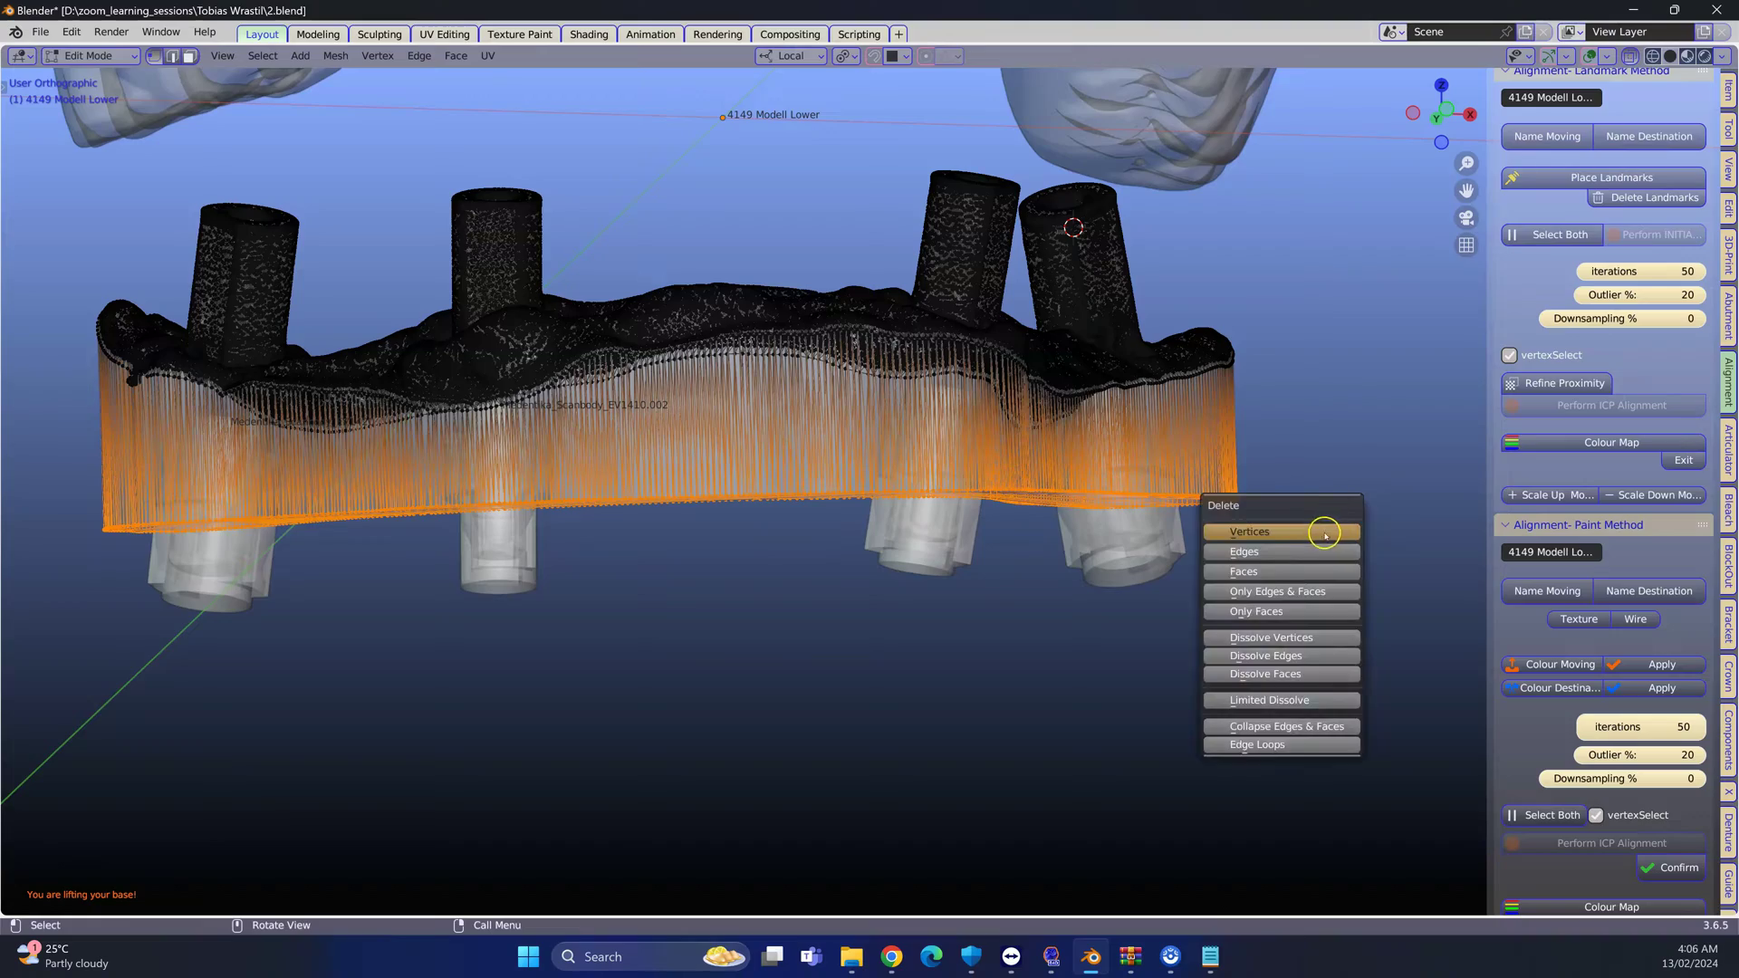
pyautogui.click(1269, 529)
# Circle-select the stray vertices left below the gum edge around the post
pyautogui.moveTo(715, 505); pyautogui.dragTo(547, 504, button='middle')
pyautogui.scroll(8, 535, 537)
pyautogui.moveTo(474, 574); pyautogui.dragTo(381, 625, button='middle')
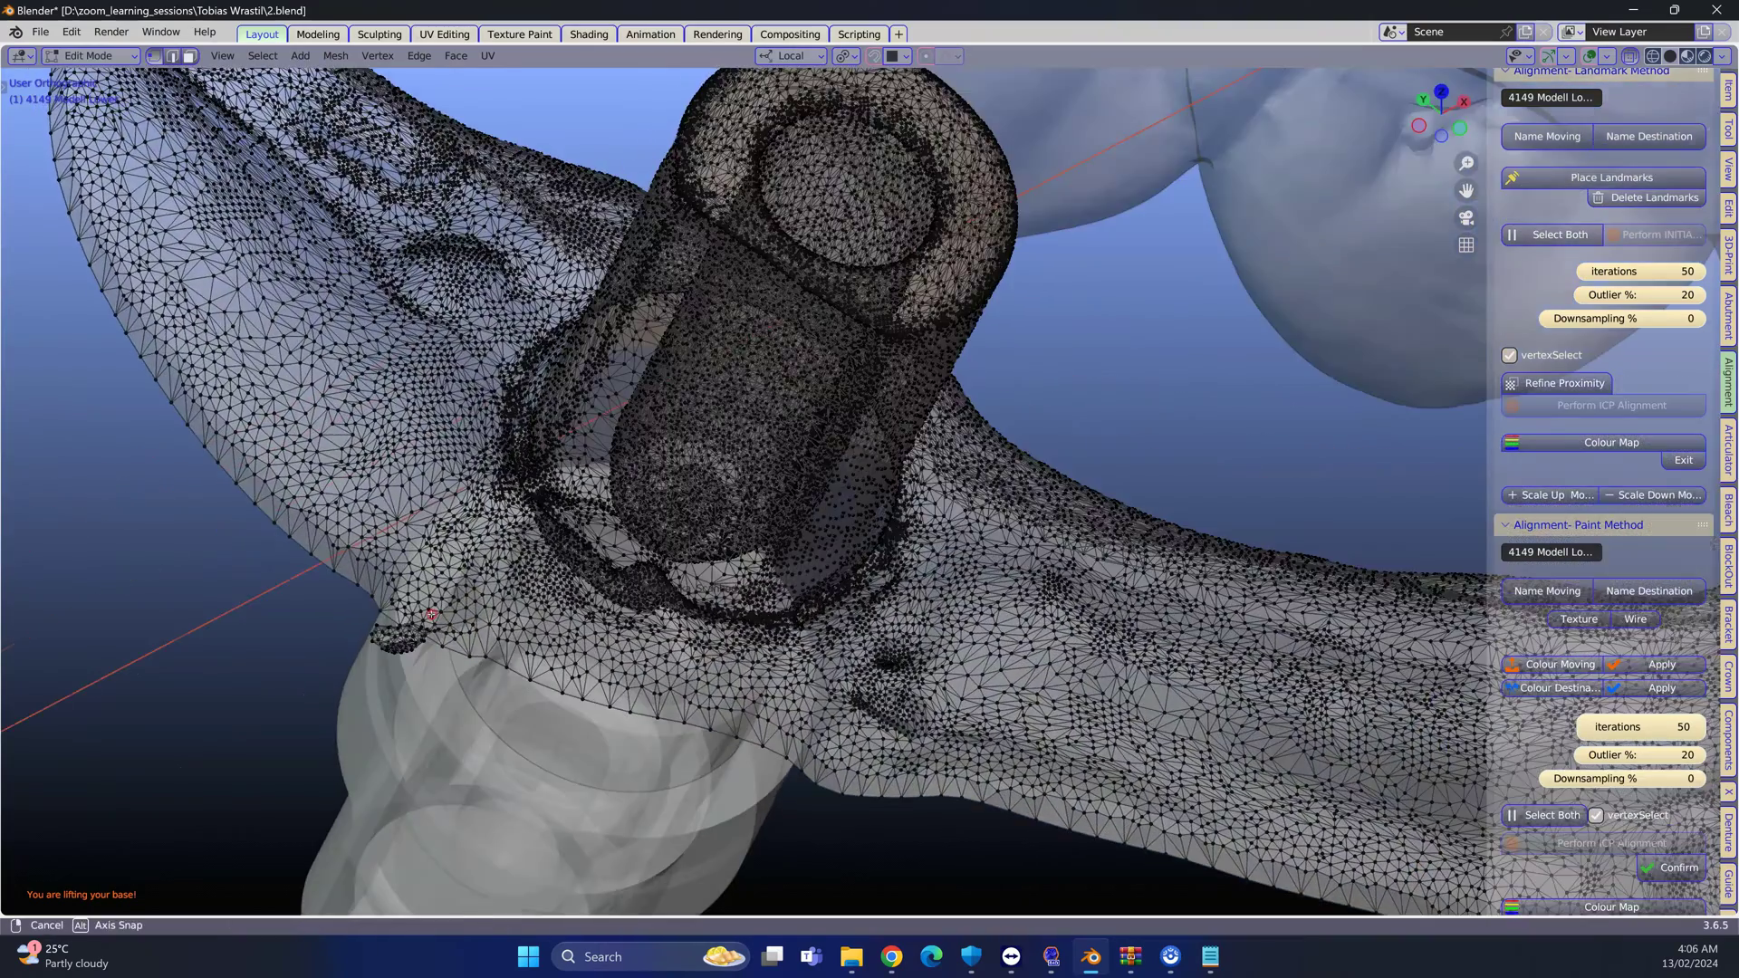
pyautogui.press('c')
pyautogui.moveTo(358, 625); pyautogui.dragTo(407, 667)
pyautogui.press('Escape')
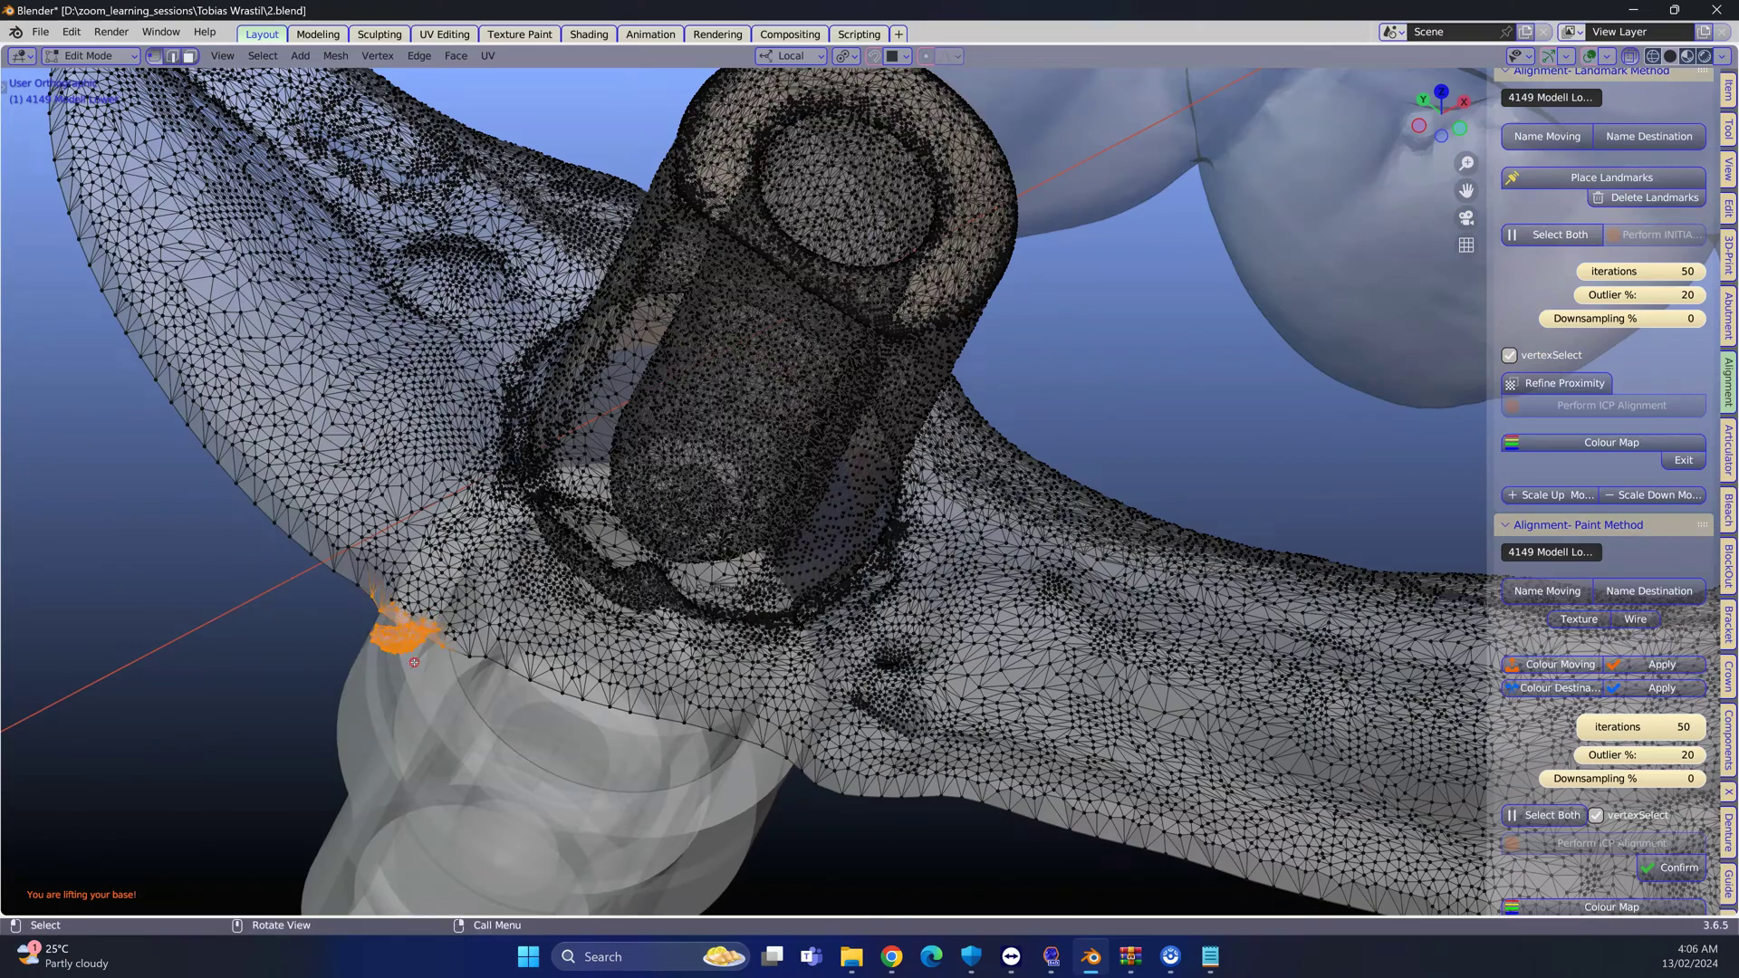
pyautogui.scroll(-5, 453, 634)
pyautogui.moveTo(509, 602); pyautogui.dragTo(816, 525, button='middle')
pyautogui.keyDown('ctrl'); pyautogui.scroll(8, 742, 544); pyautogui.keyUp('ctrl')
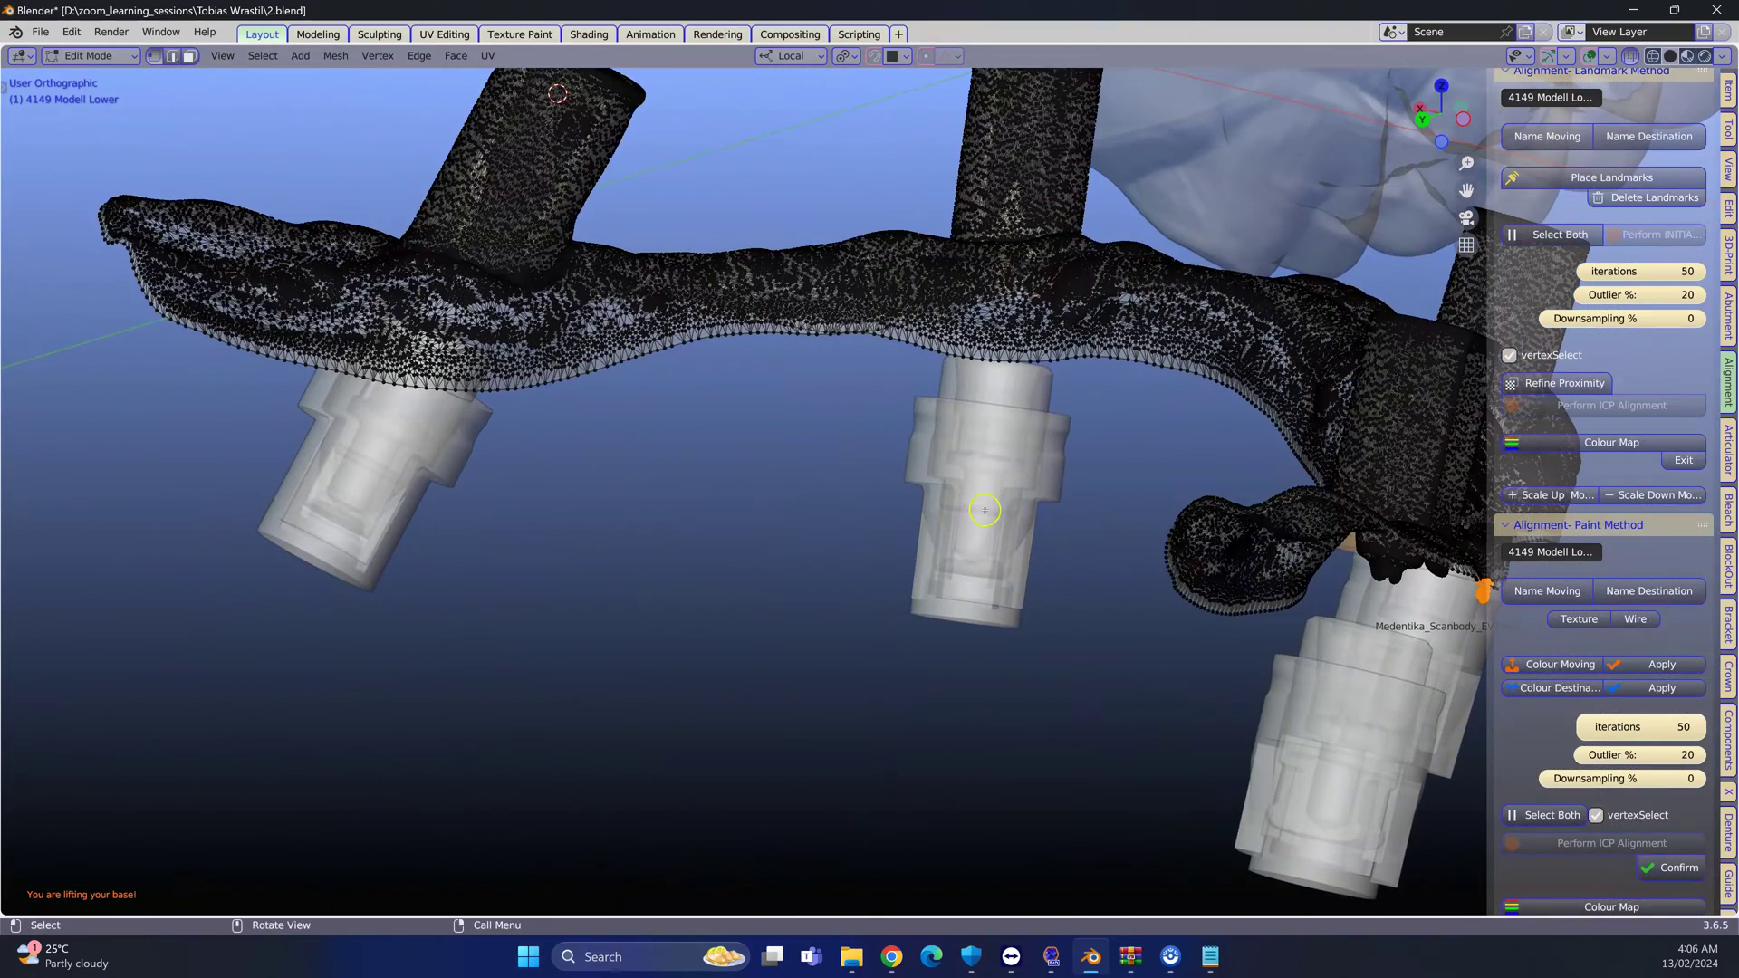
pyautogui.rightClick(981, 510)
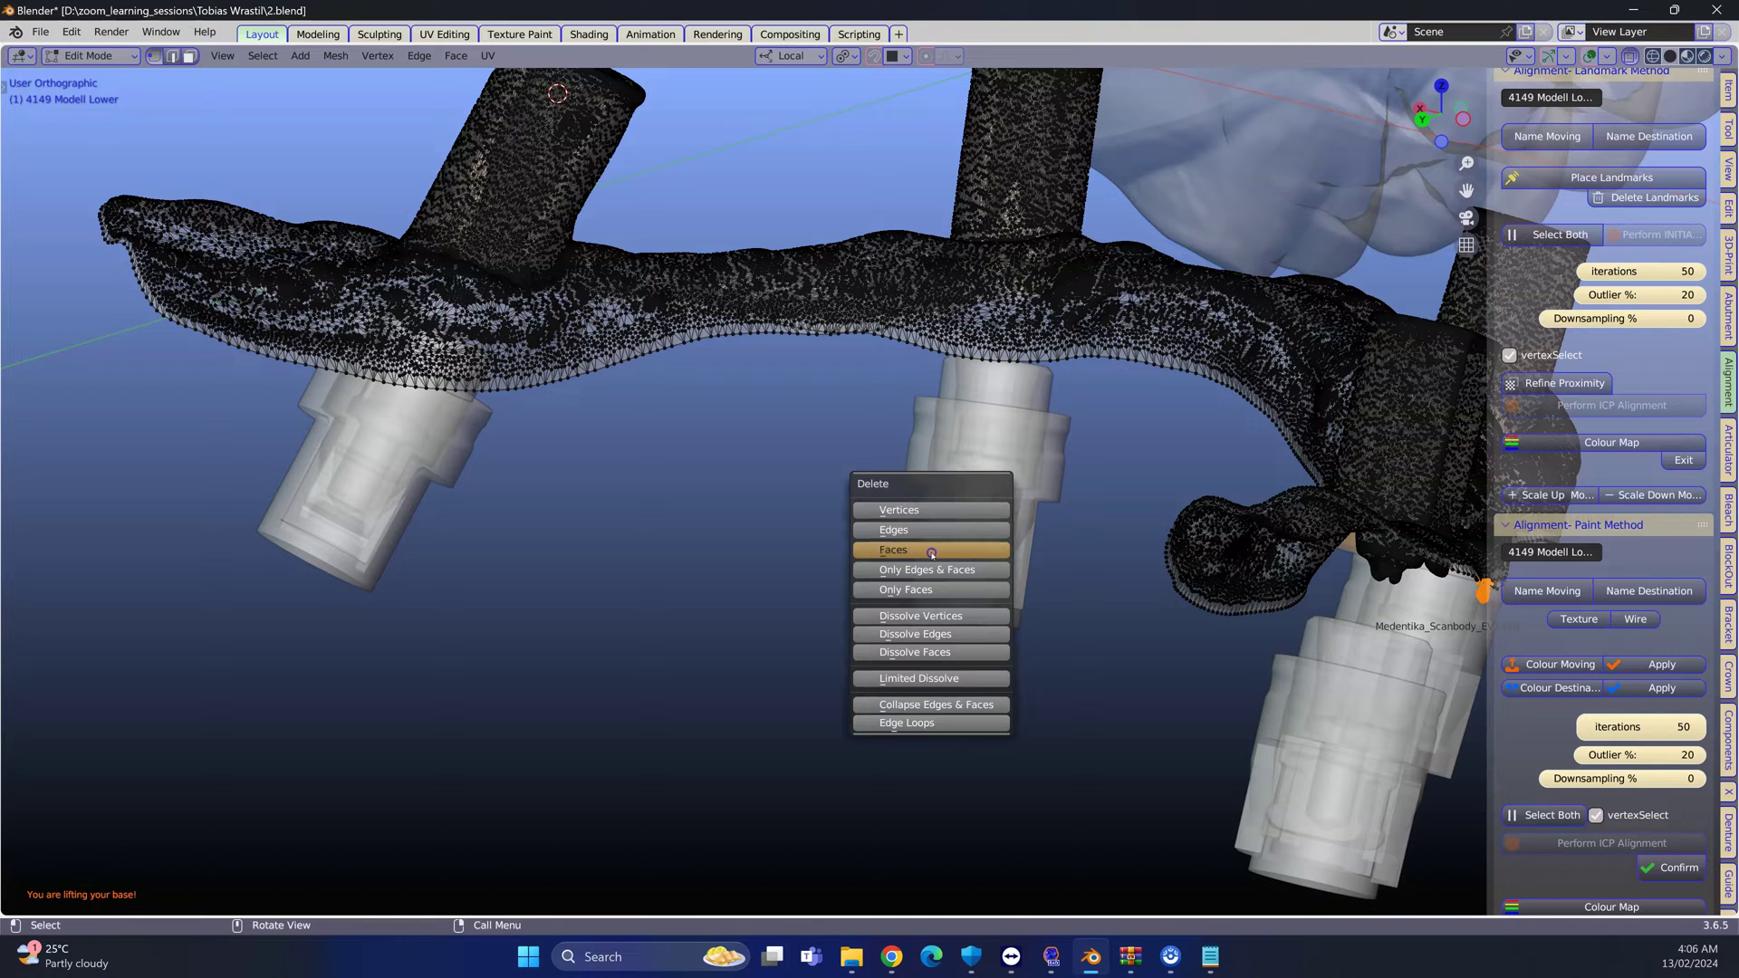
# Return to Object Mode and generate a Lower Base from the Making Bases tools
pyautogui.press('Escape')
pyautogui.keyDown('ctrl'); pyautogui.scroll(-3, 988, 511); pyautogui.keyUp('ctrl')
pyautogui.scroll(-2, 988, 512)
pyautogui.press('Tab')
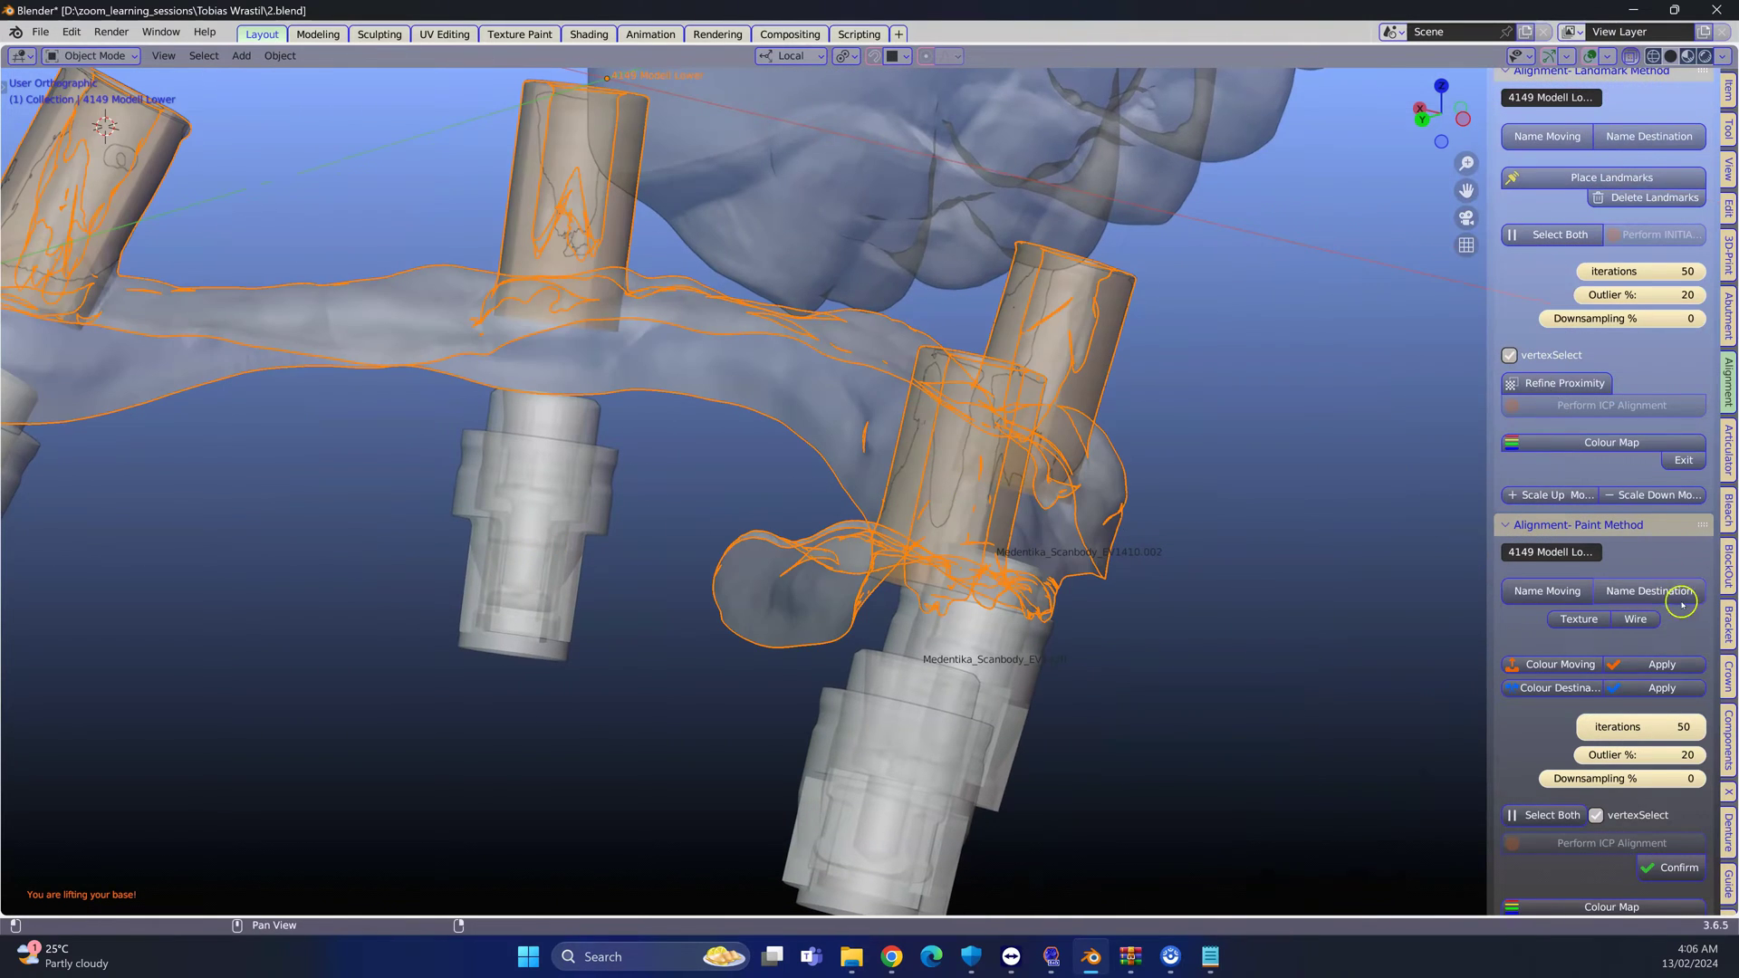
pyautogui.scroll(-1, 1611, 677)
pyautogui.scroll(-6, 1724, 741)
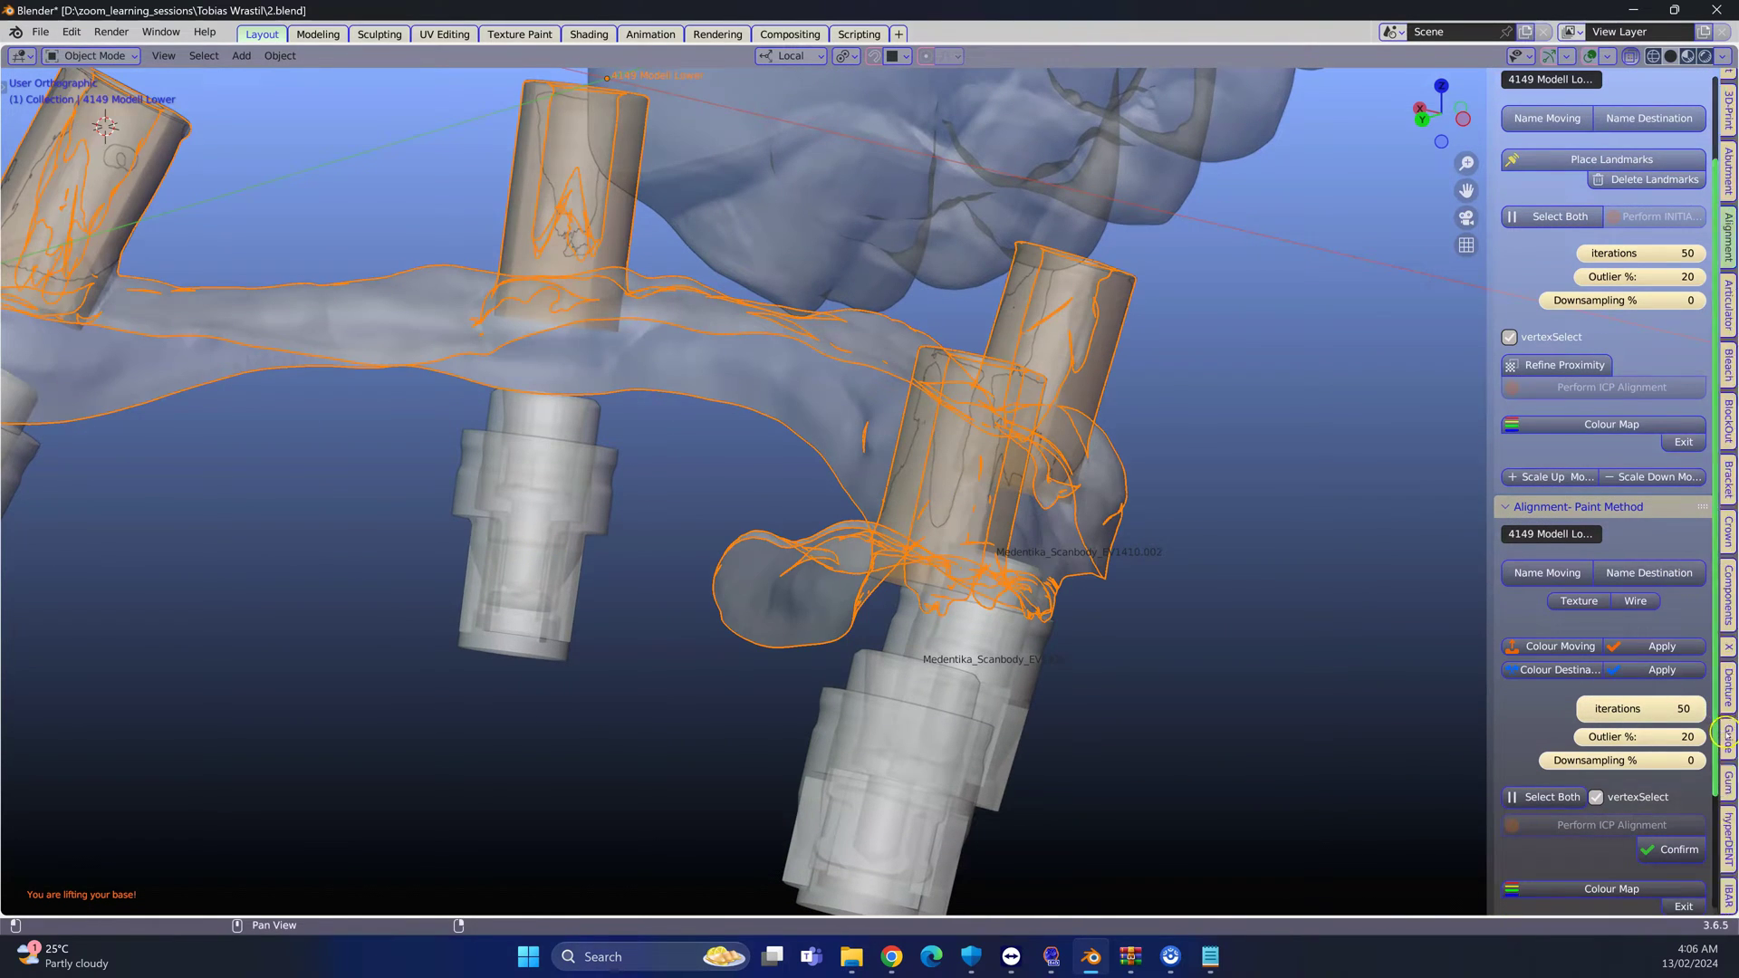
pyautogui.scroll(-3, 1724, 741)
pyautogui.click(1725, 729)
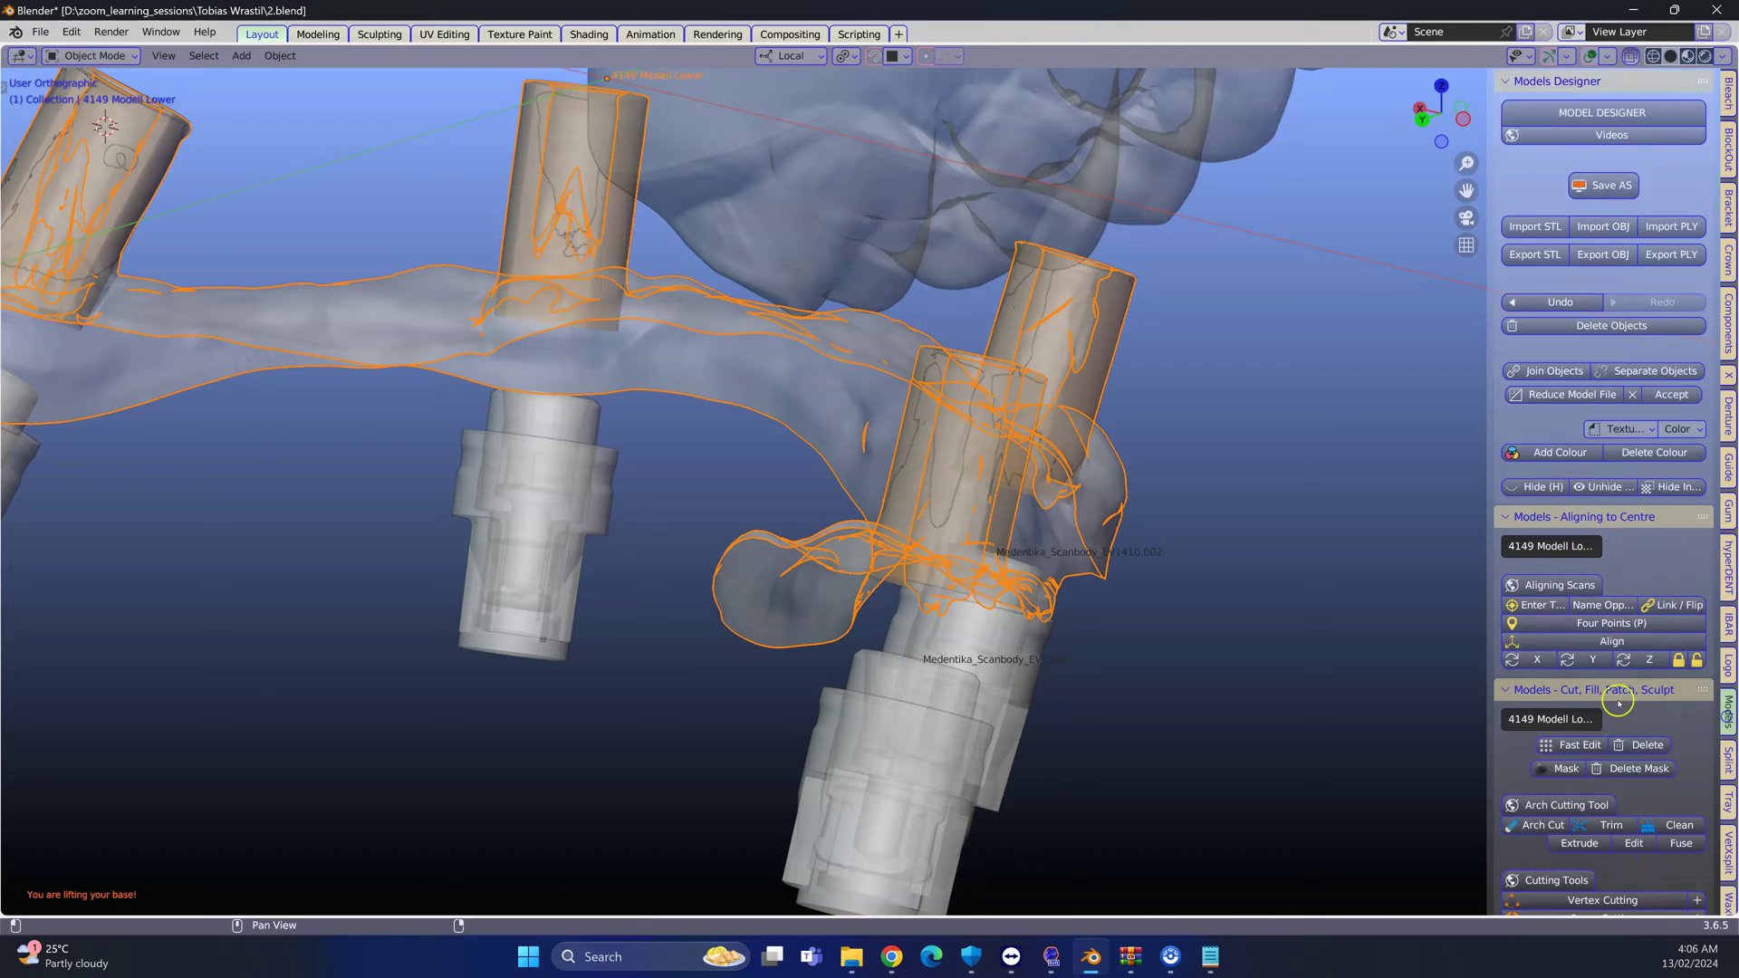
pyautogui.scroll(-5, 1545, 748)
pyautogui.click(1556, 740)
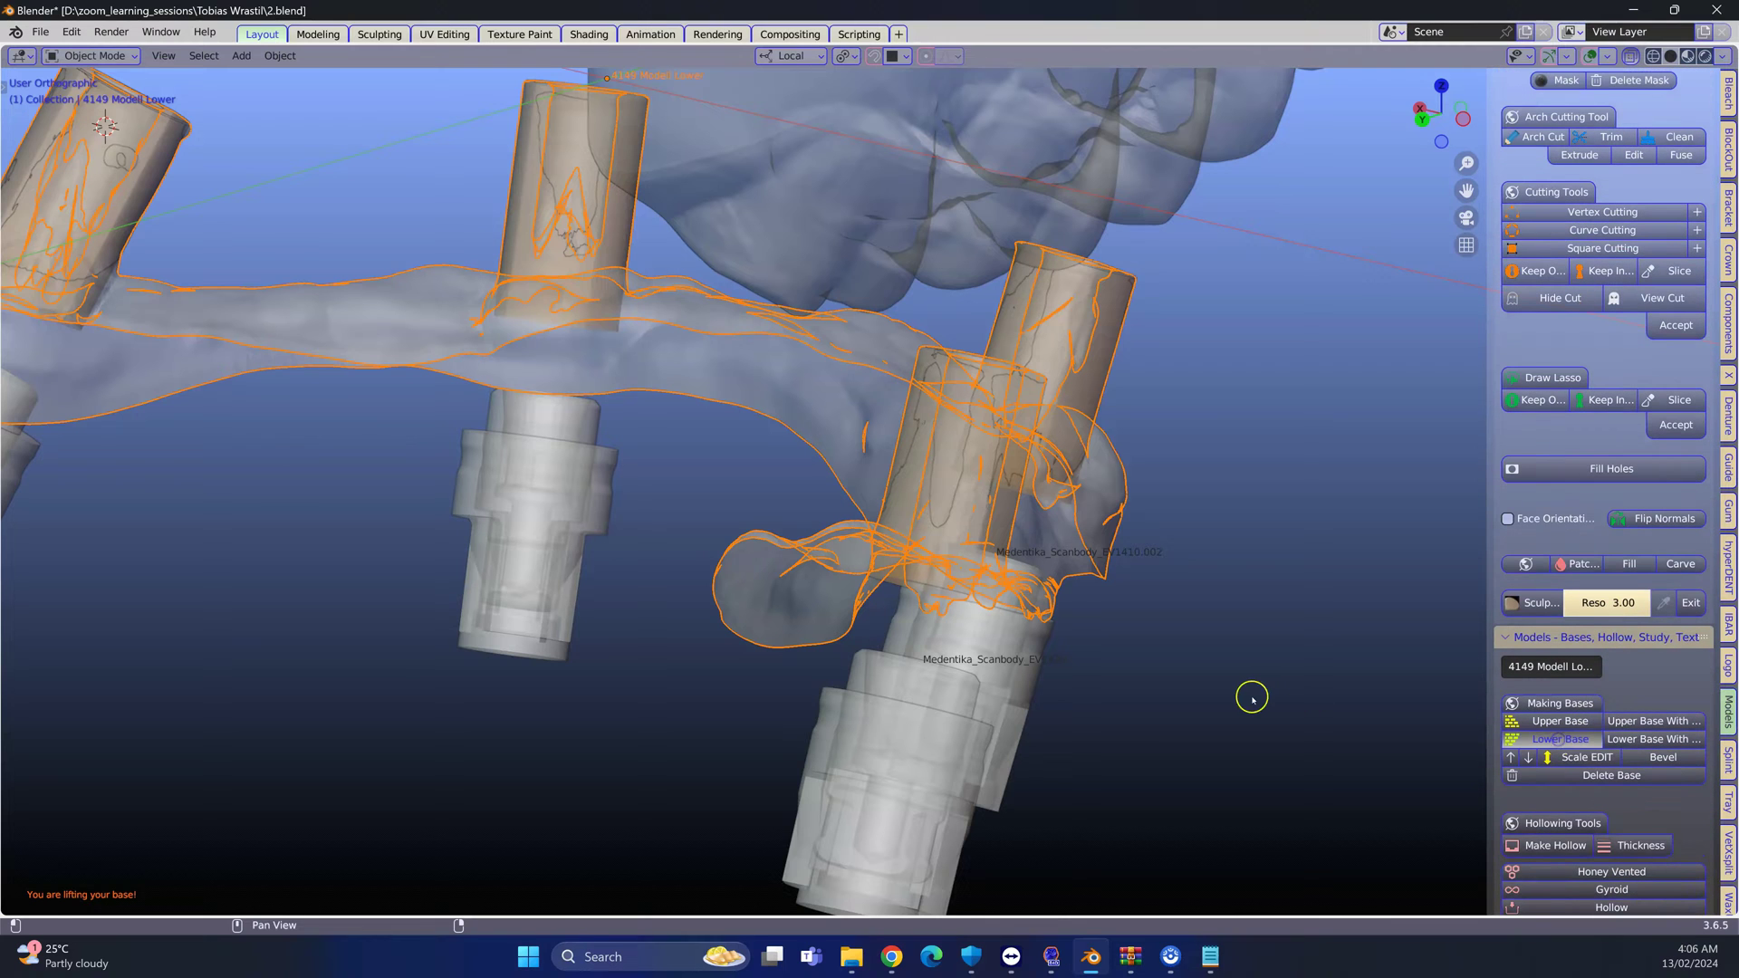
pyautogui.click(1085, 718)
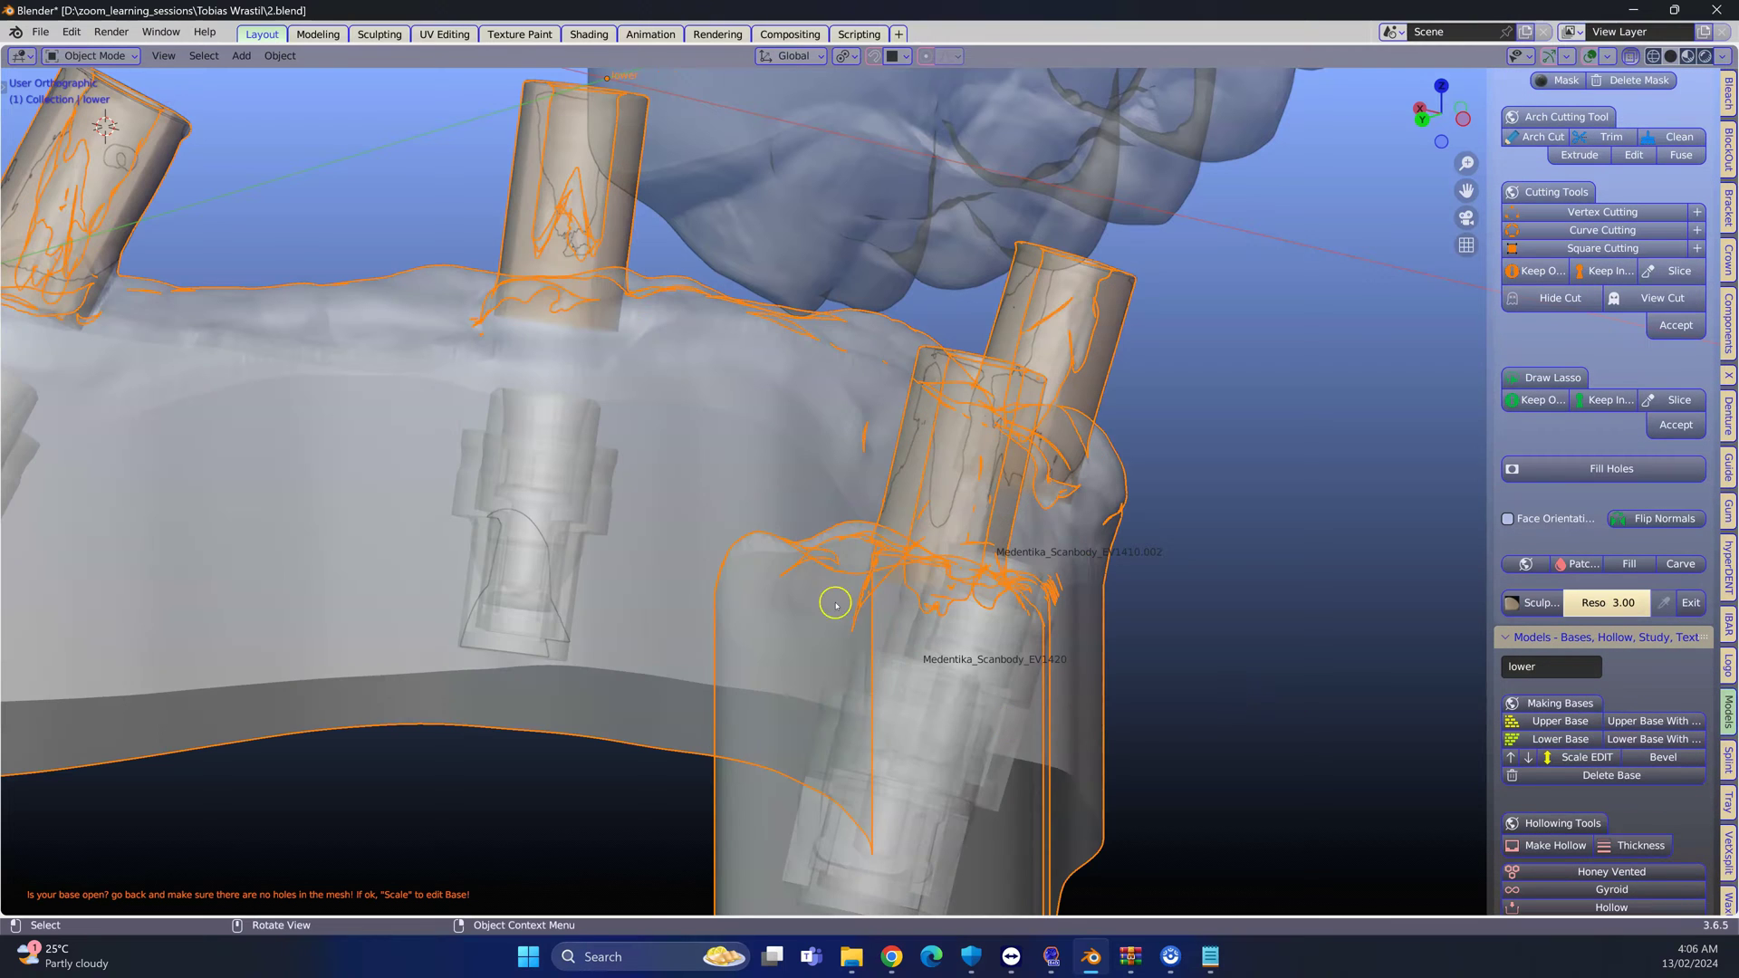
# Undo that base and generate the alternative 'Lower Base With...' style instead
pyautogui.click(1631, 56)
pyautogui.scroll(-5, 1299, 237)
pyautogui.moveTo(1300, 236); pyautogui.dragTo(827, 369, button='middle')
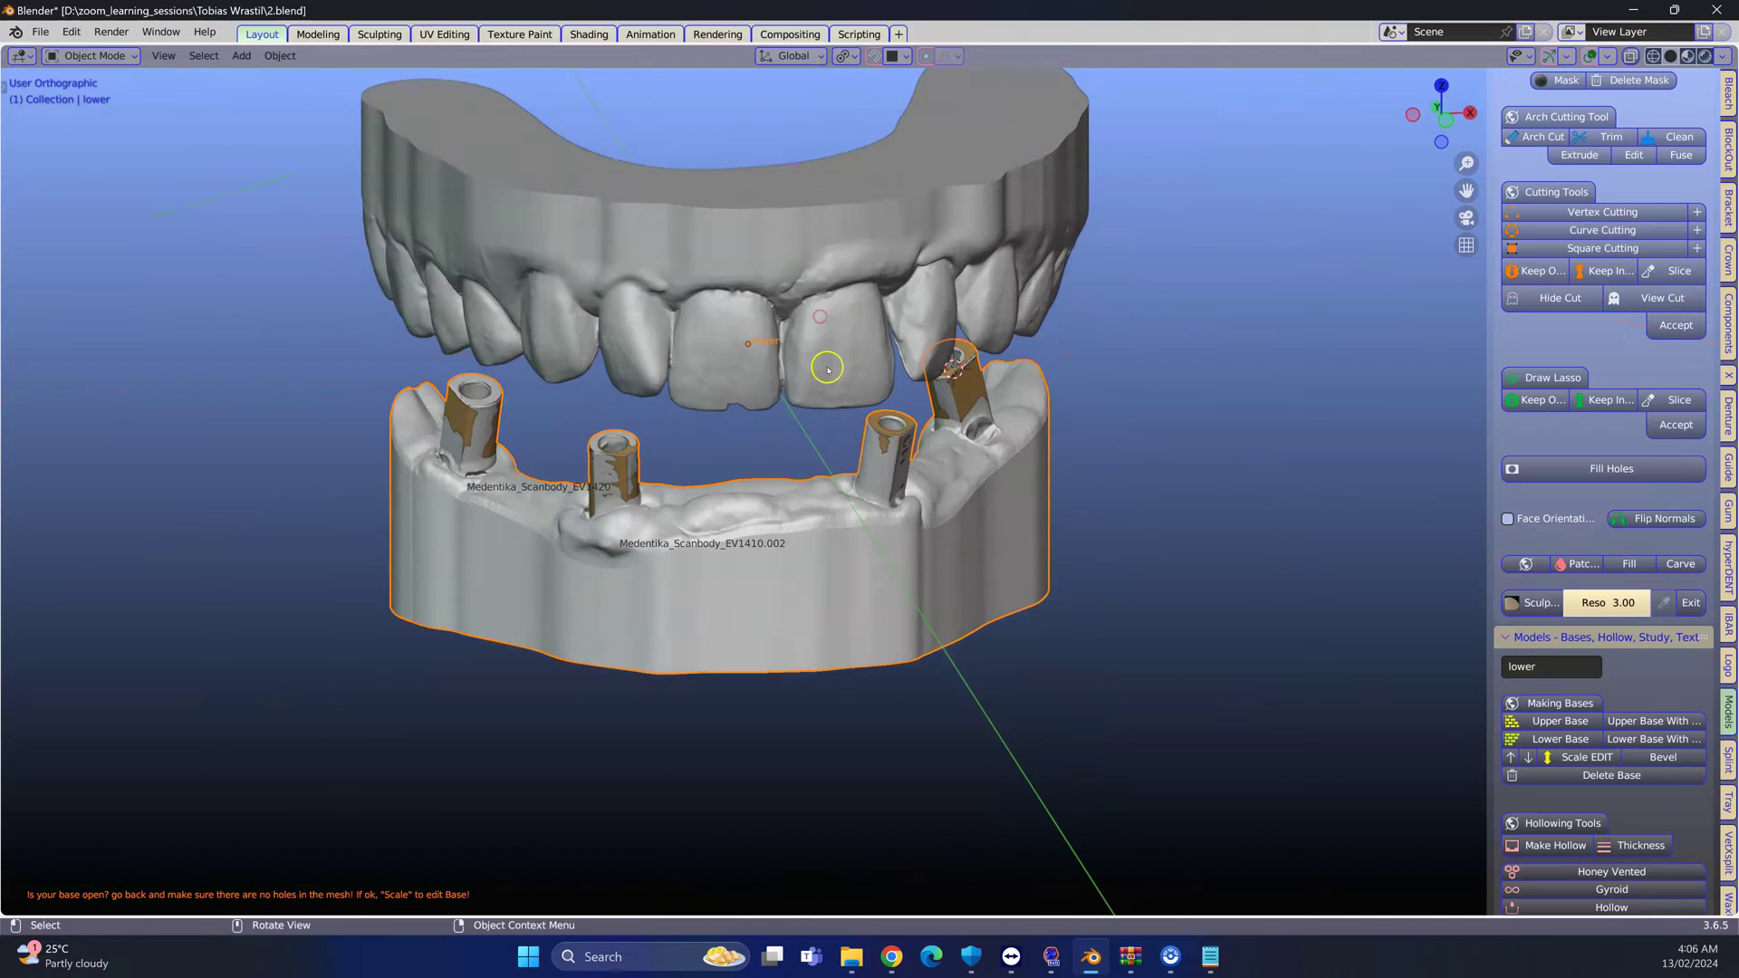
pyautogui.scroll(3, 827, 368)
pyautogui.hotkey('ctrl', 'z')
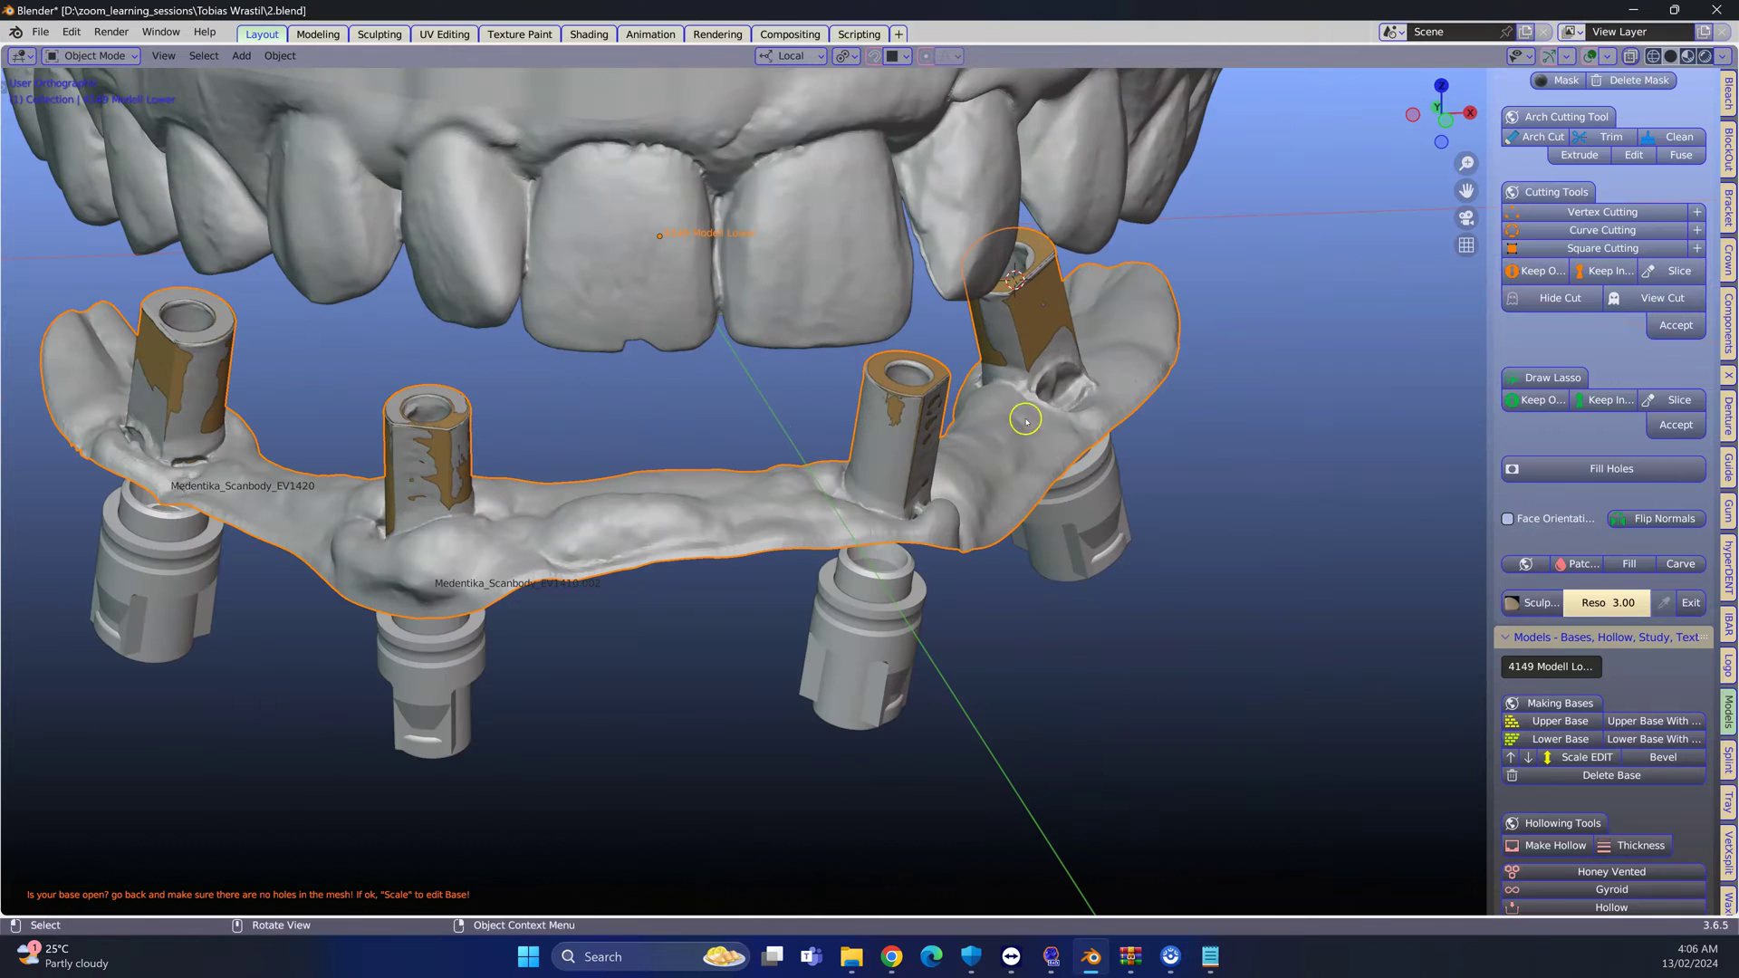
pyautogui.click(1667, 742)
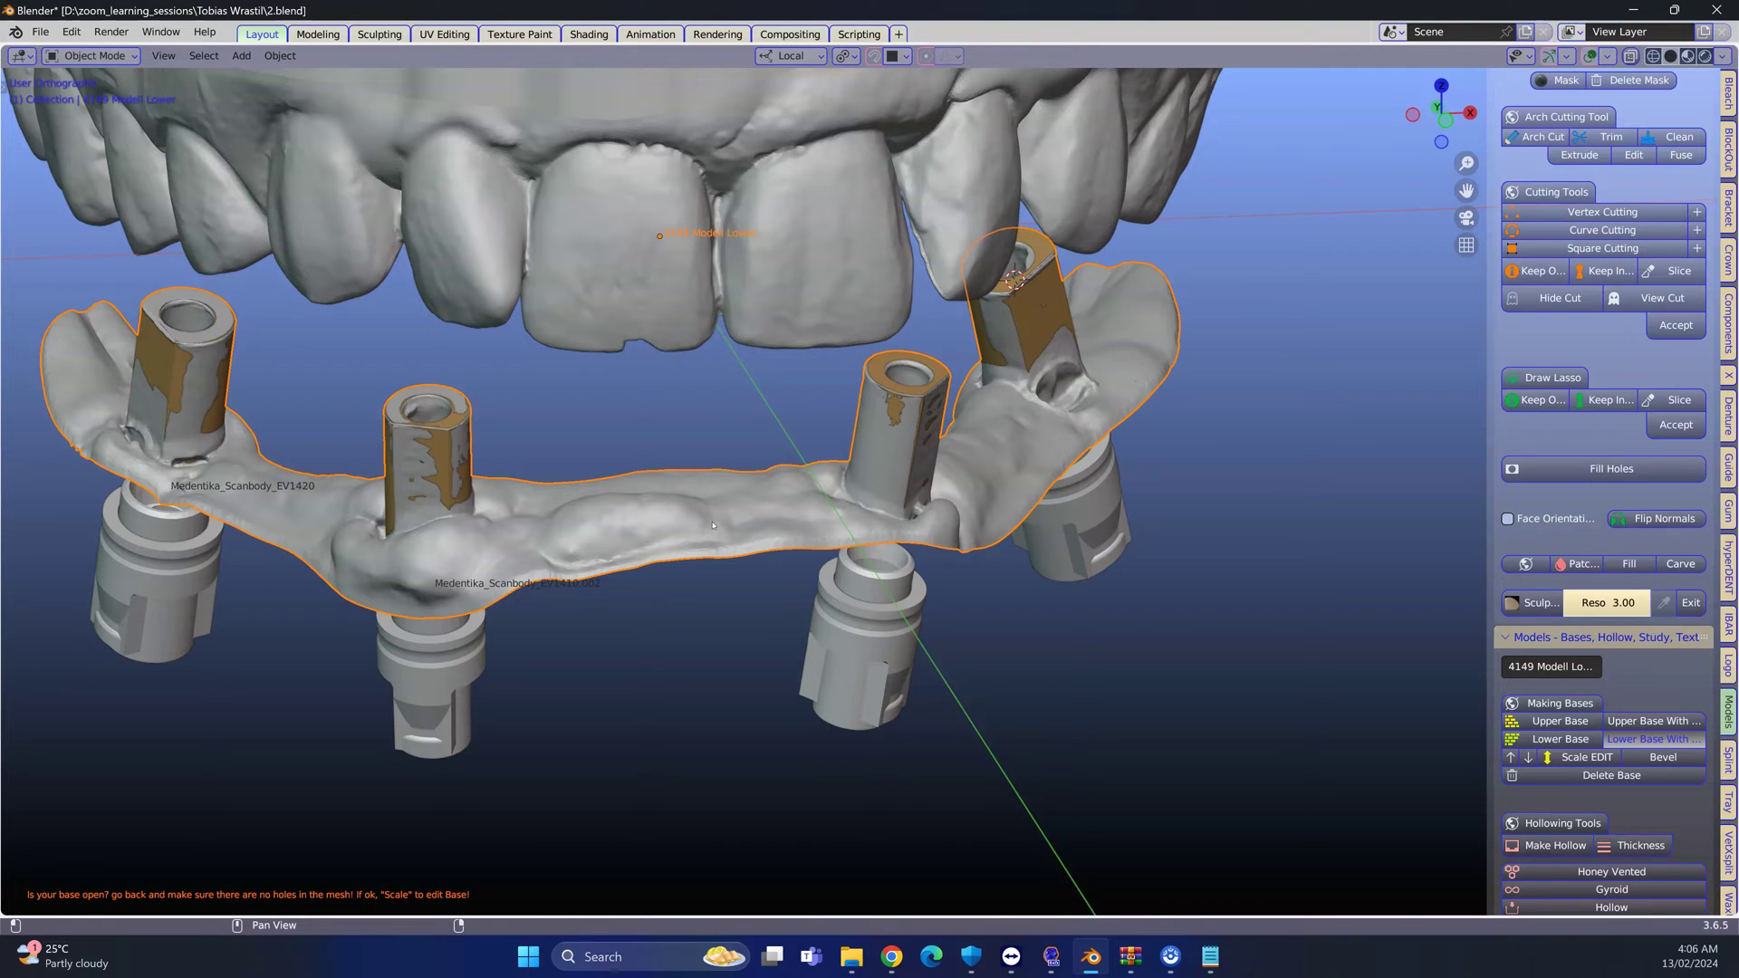
pyautogui.moveTo(713, 525); pyautogui.dragTo(666, 543, button='middle')
pyautogui.scroll(3, 666, 544)
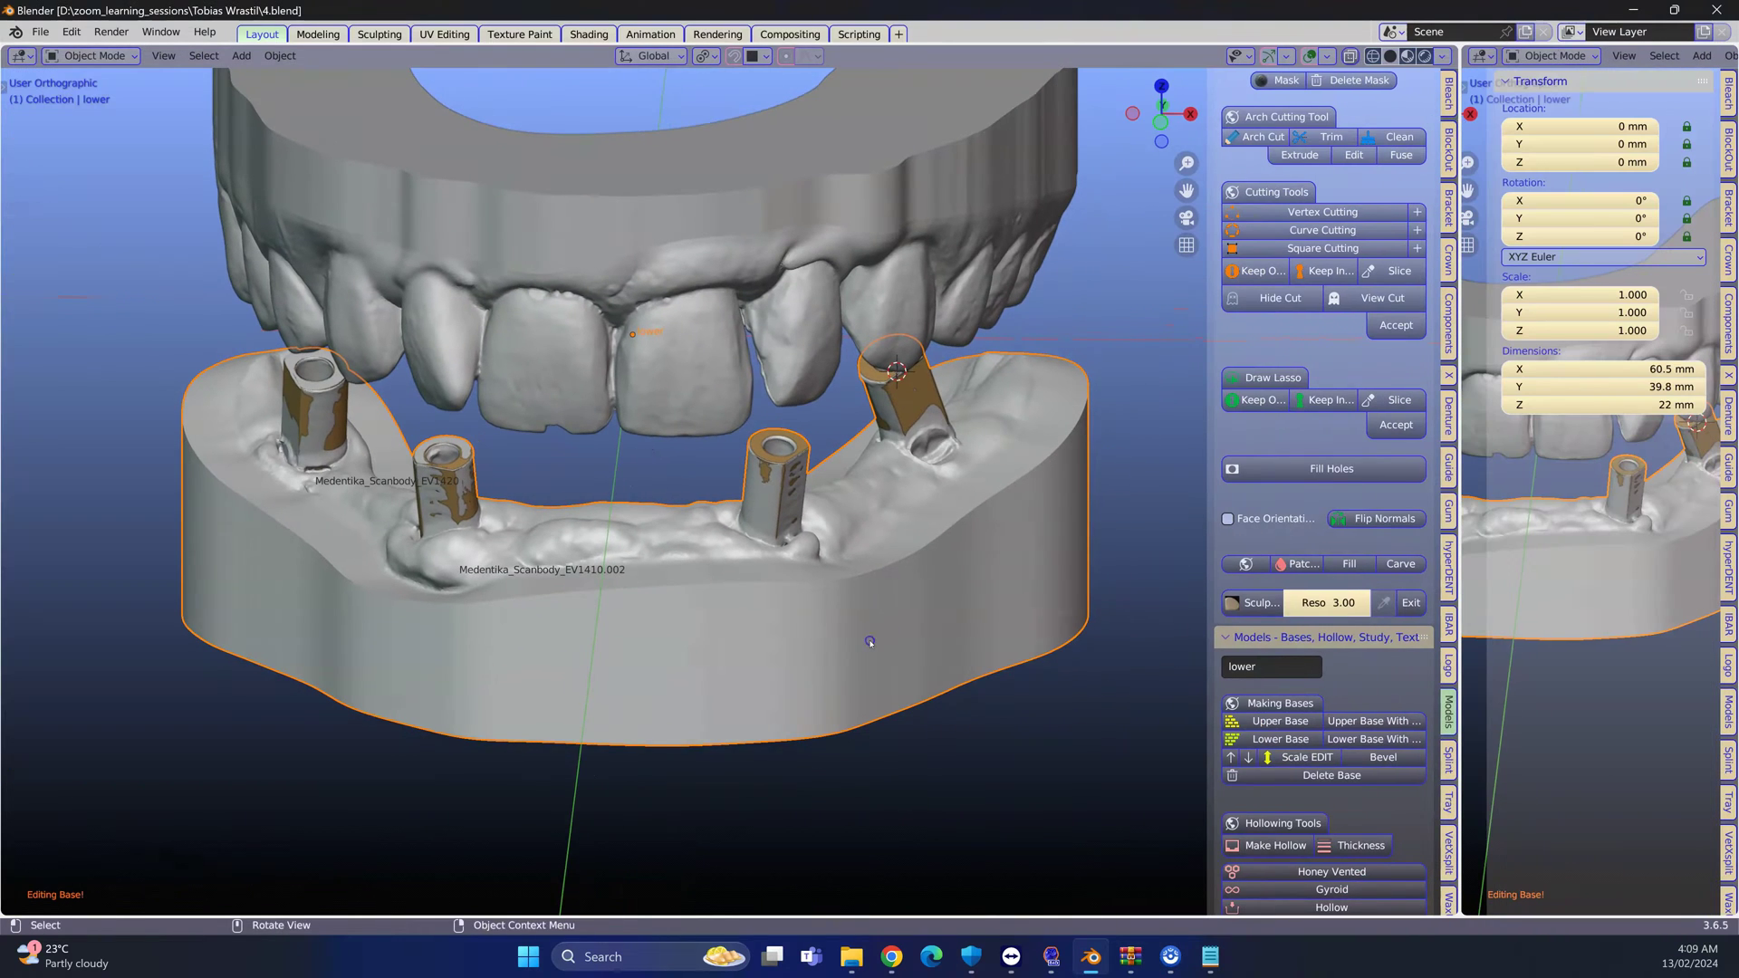
# Duplicate the lower model in place as lower.001 and move it into a new 'copy' collection
pyautogui.hotkey('shift', 'd')
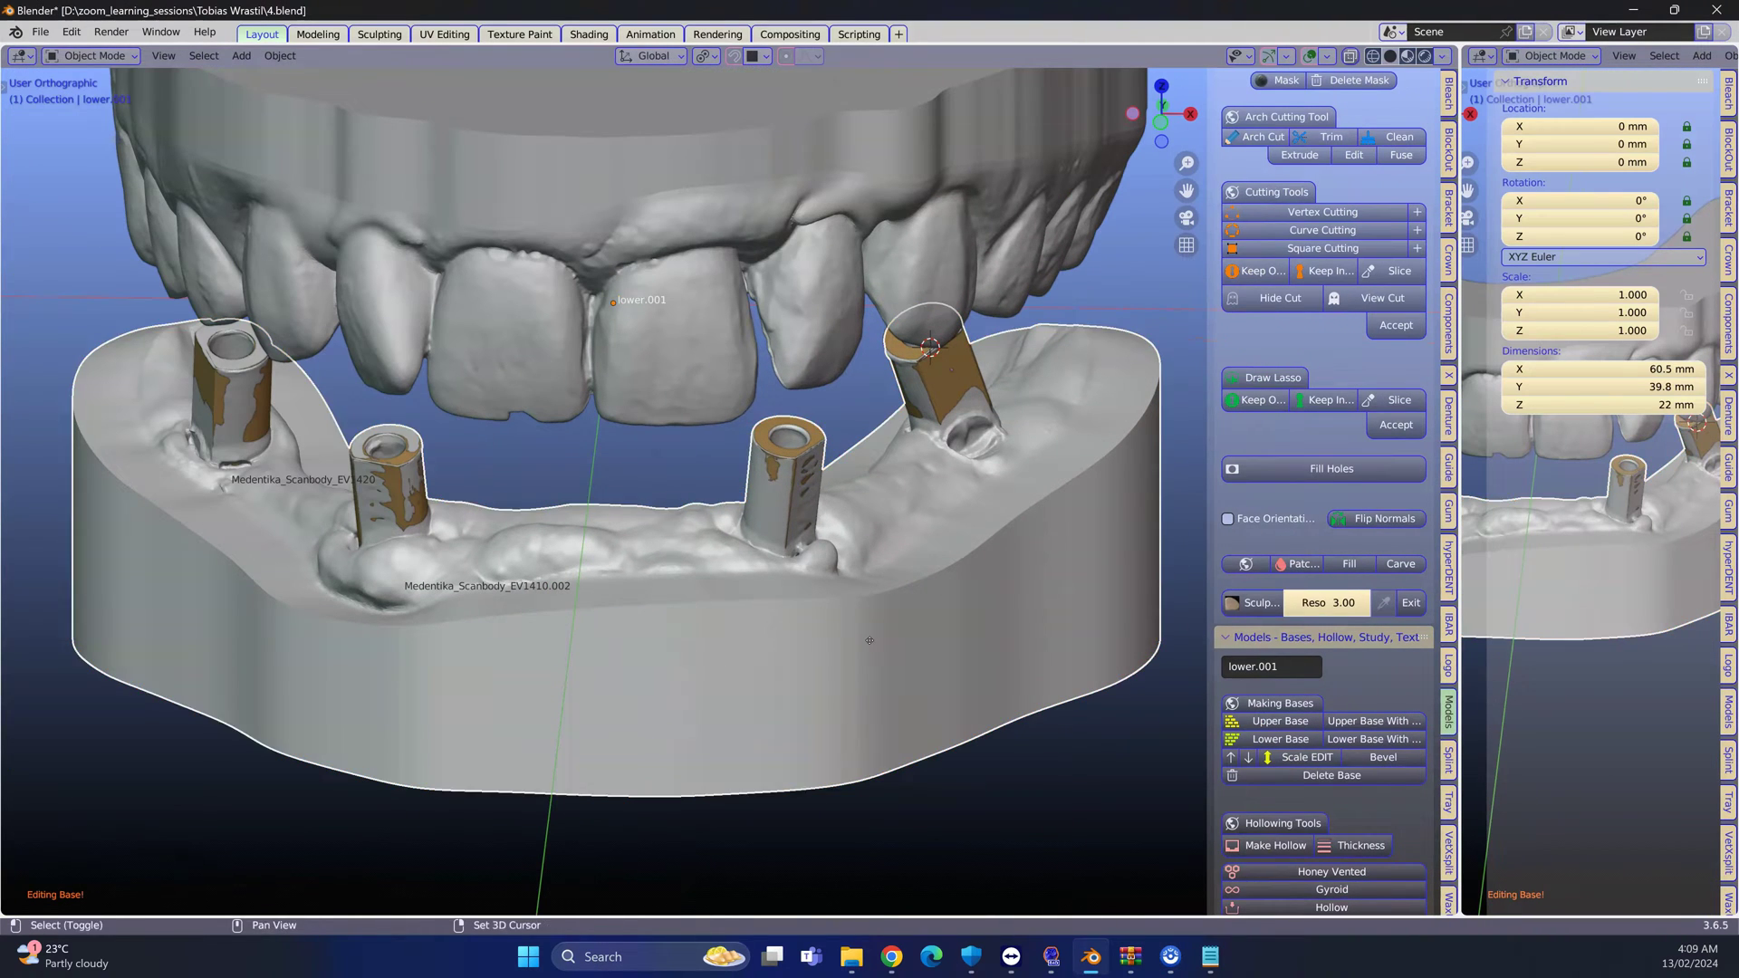
pyautogui.rightClick(870, 641)
pyautogui.press('m')
pyautogui.click(848, 641)
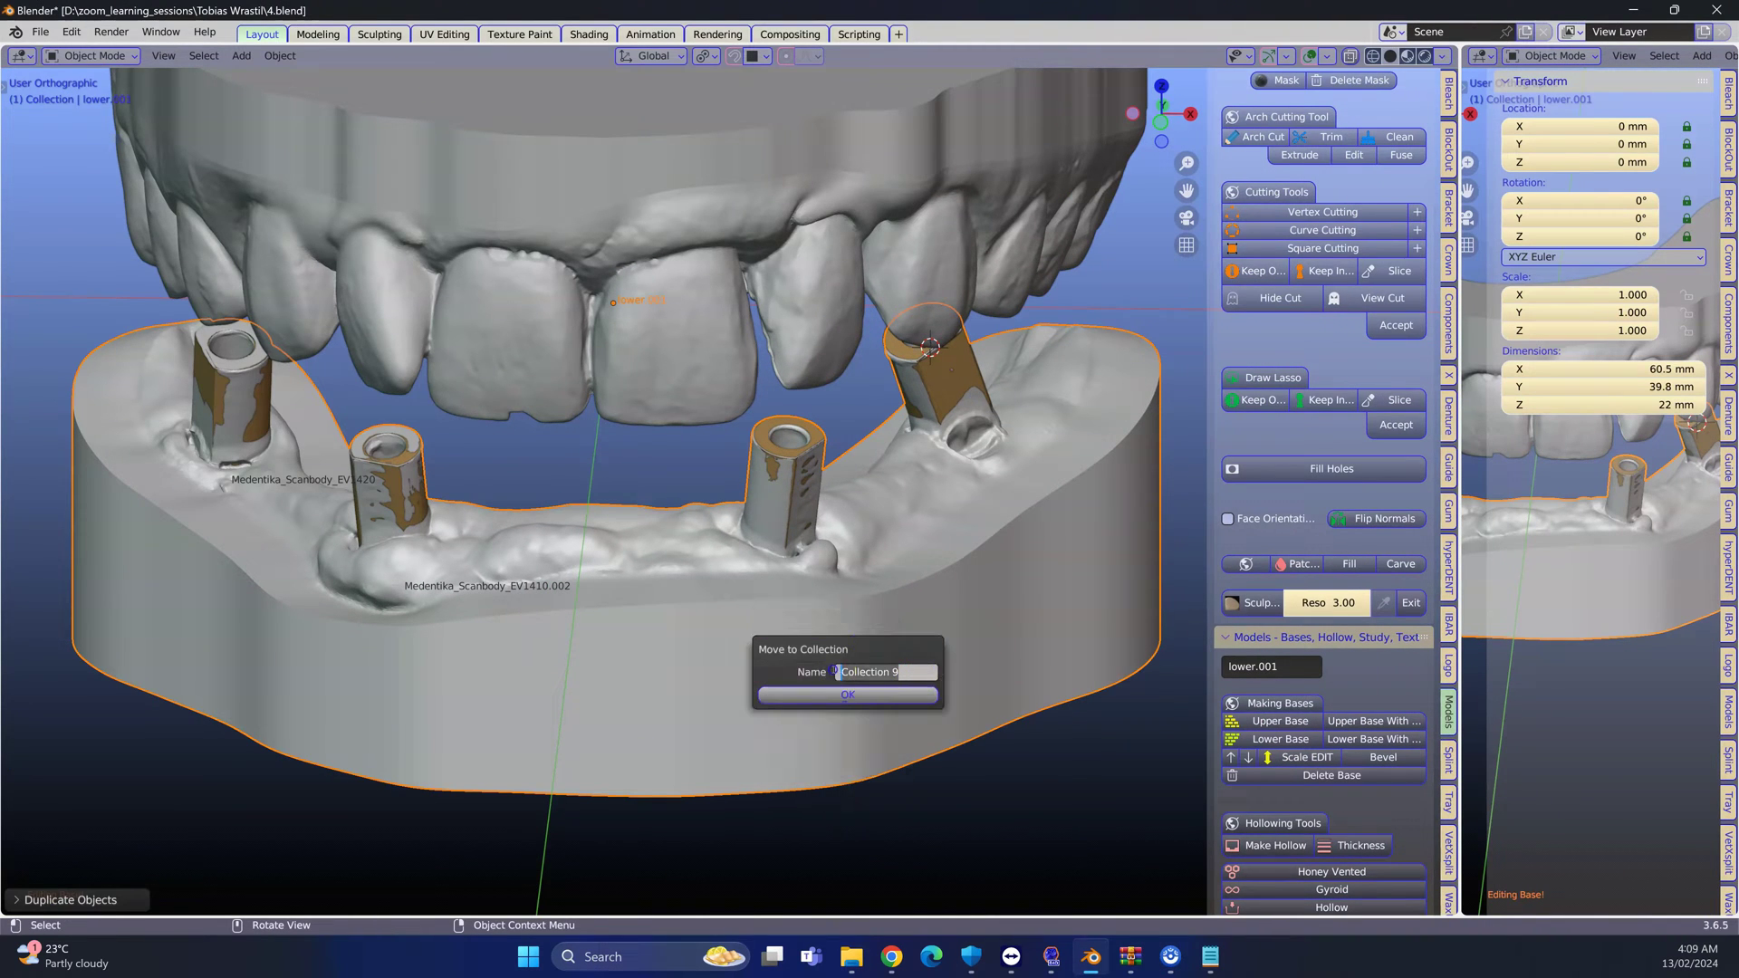
pyautogui.press('BackSpace')
pyautogui.write('copy')
pyautogui.click(827, 695)
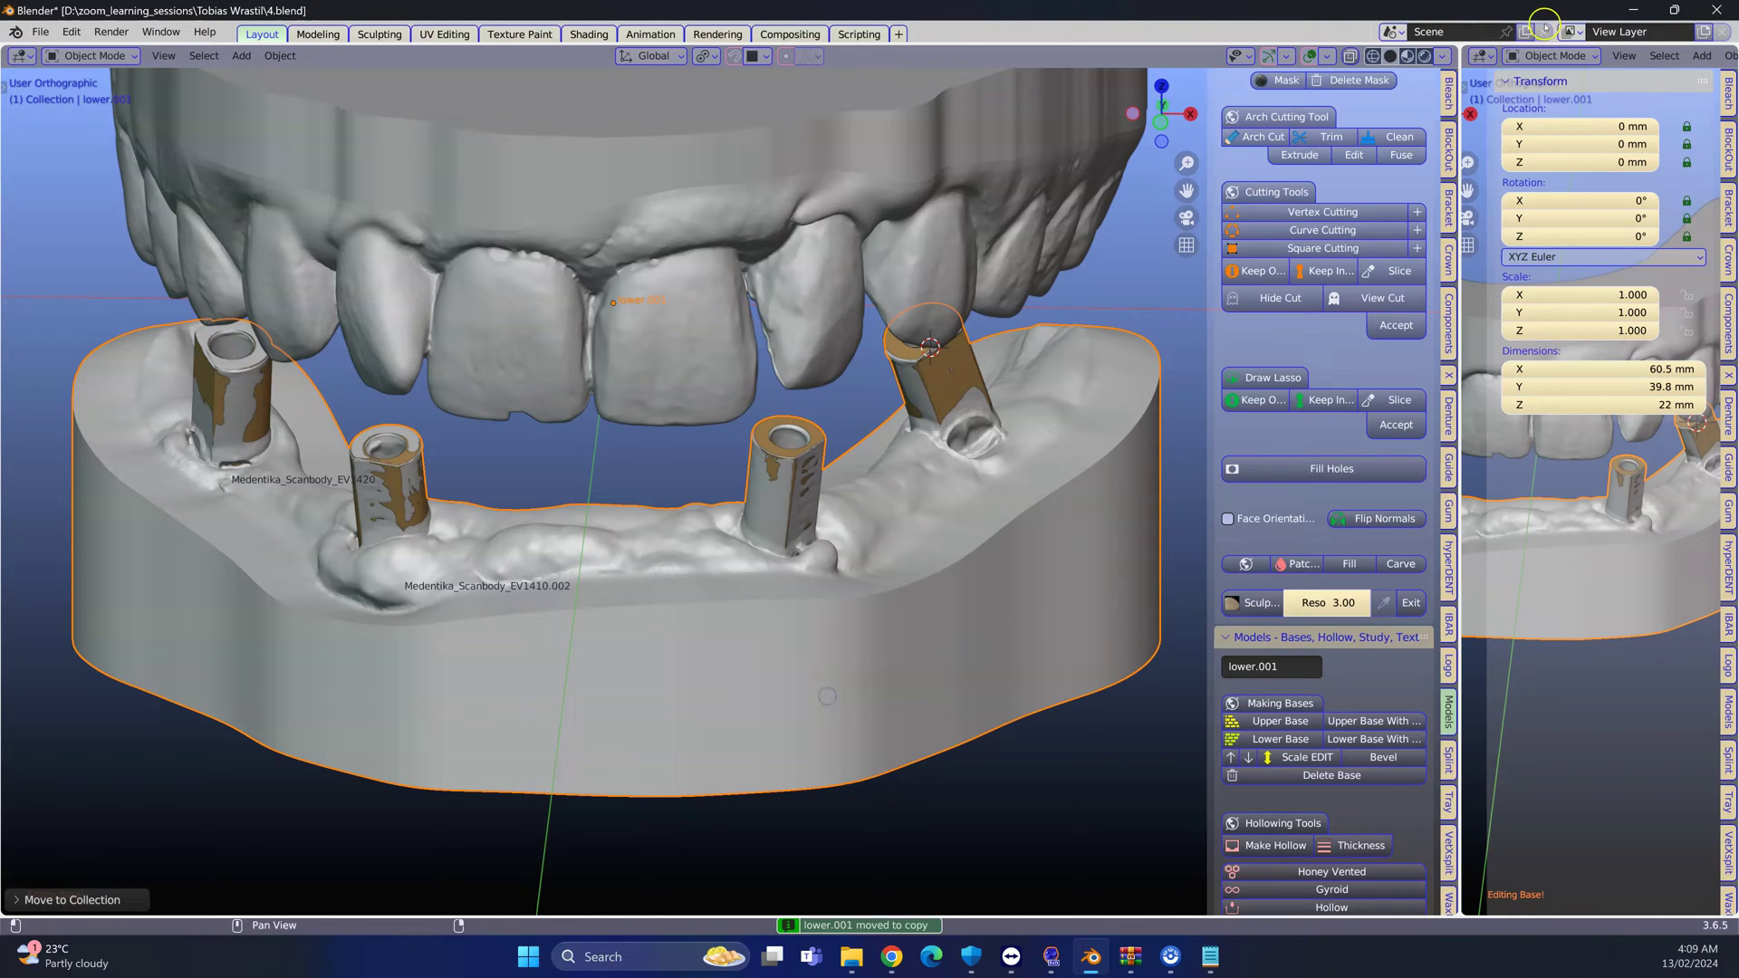
# Show the Outliner with Selectable and Viewport toggles, hide the 'copy' collection and select the lower model
pyautogui.click(1481, 56)
pyautogui.click(1402, 105)
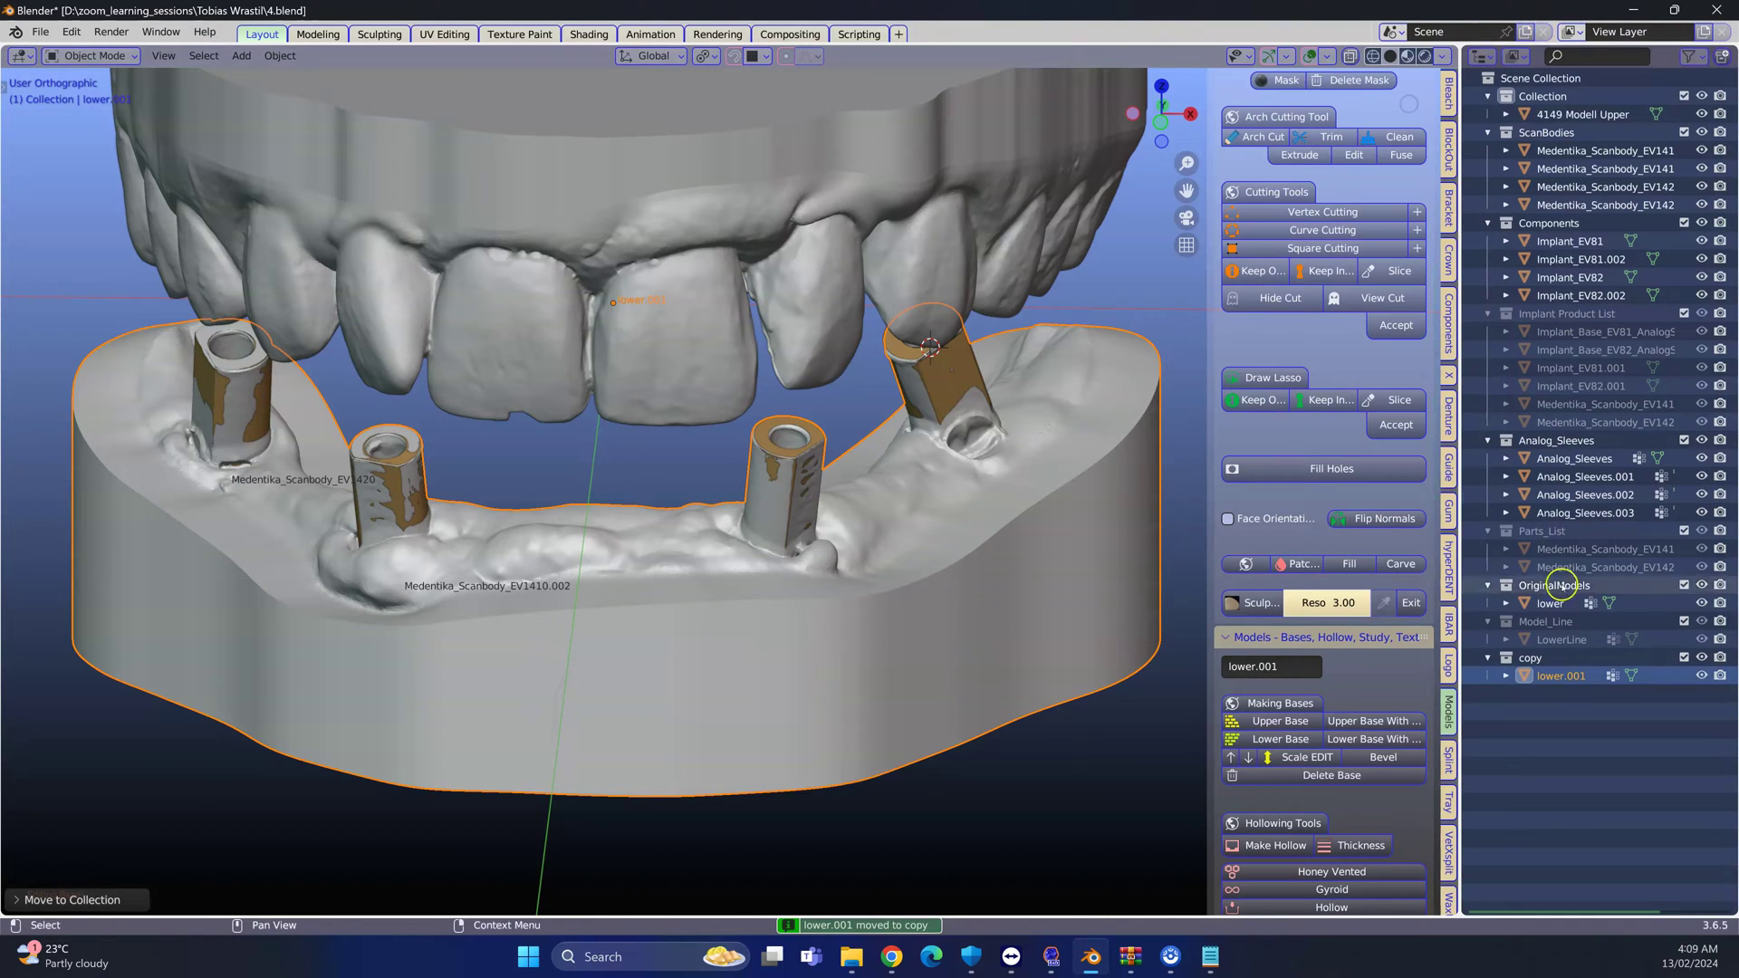
pyautogui.click(1690, 56)
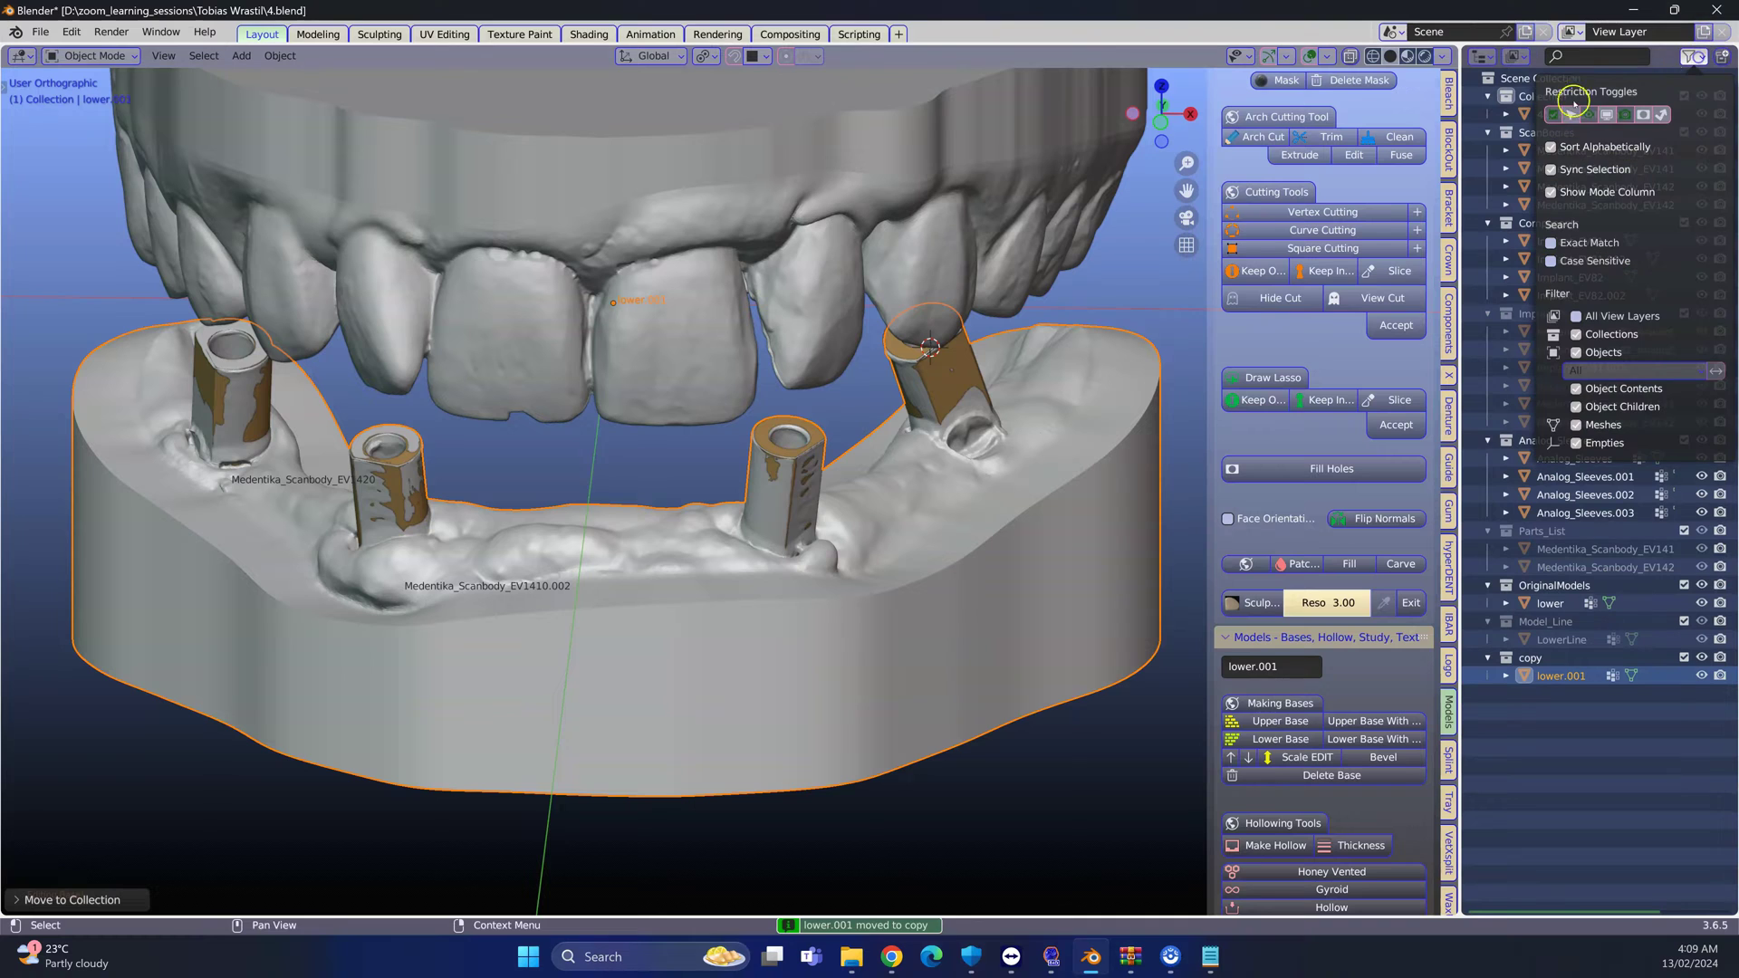
pyautogui.click(1570, 114)
pyautogui.click(1604, 115)
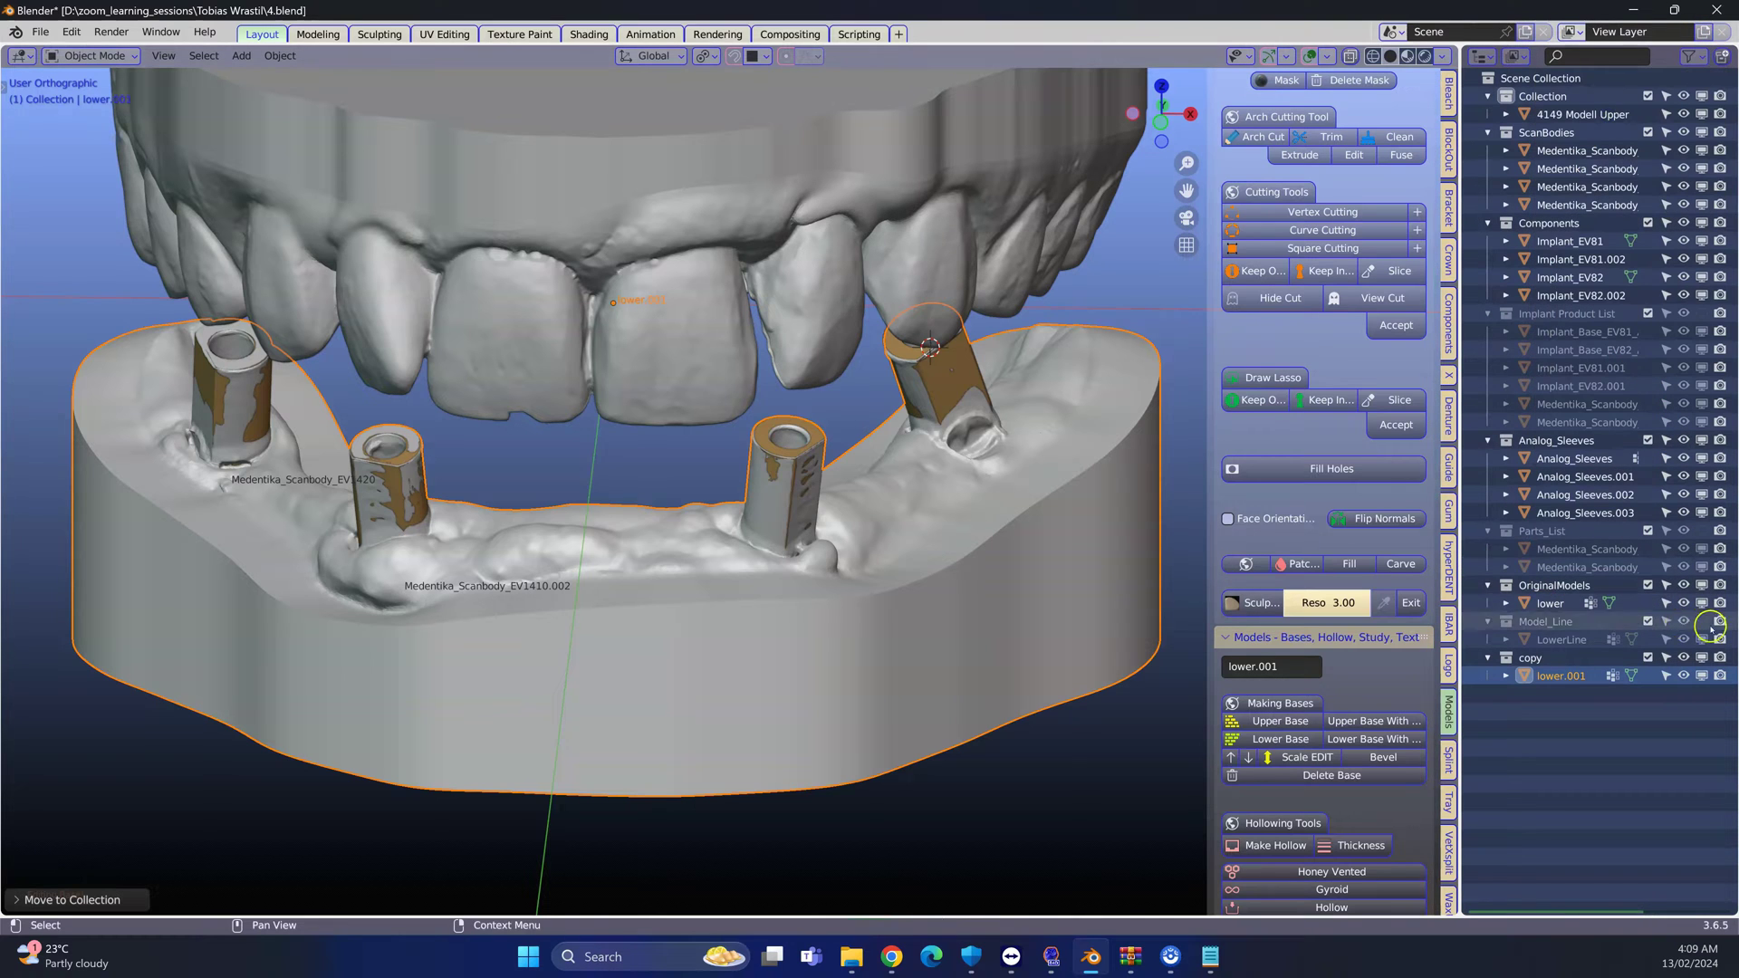
pyautogui.click(1702, 657)
pyautogui.click(1041, 598)
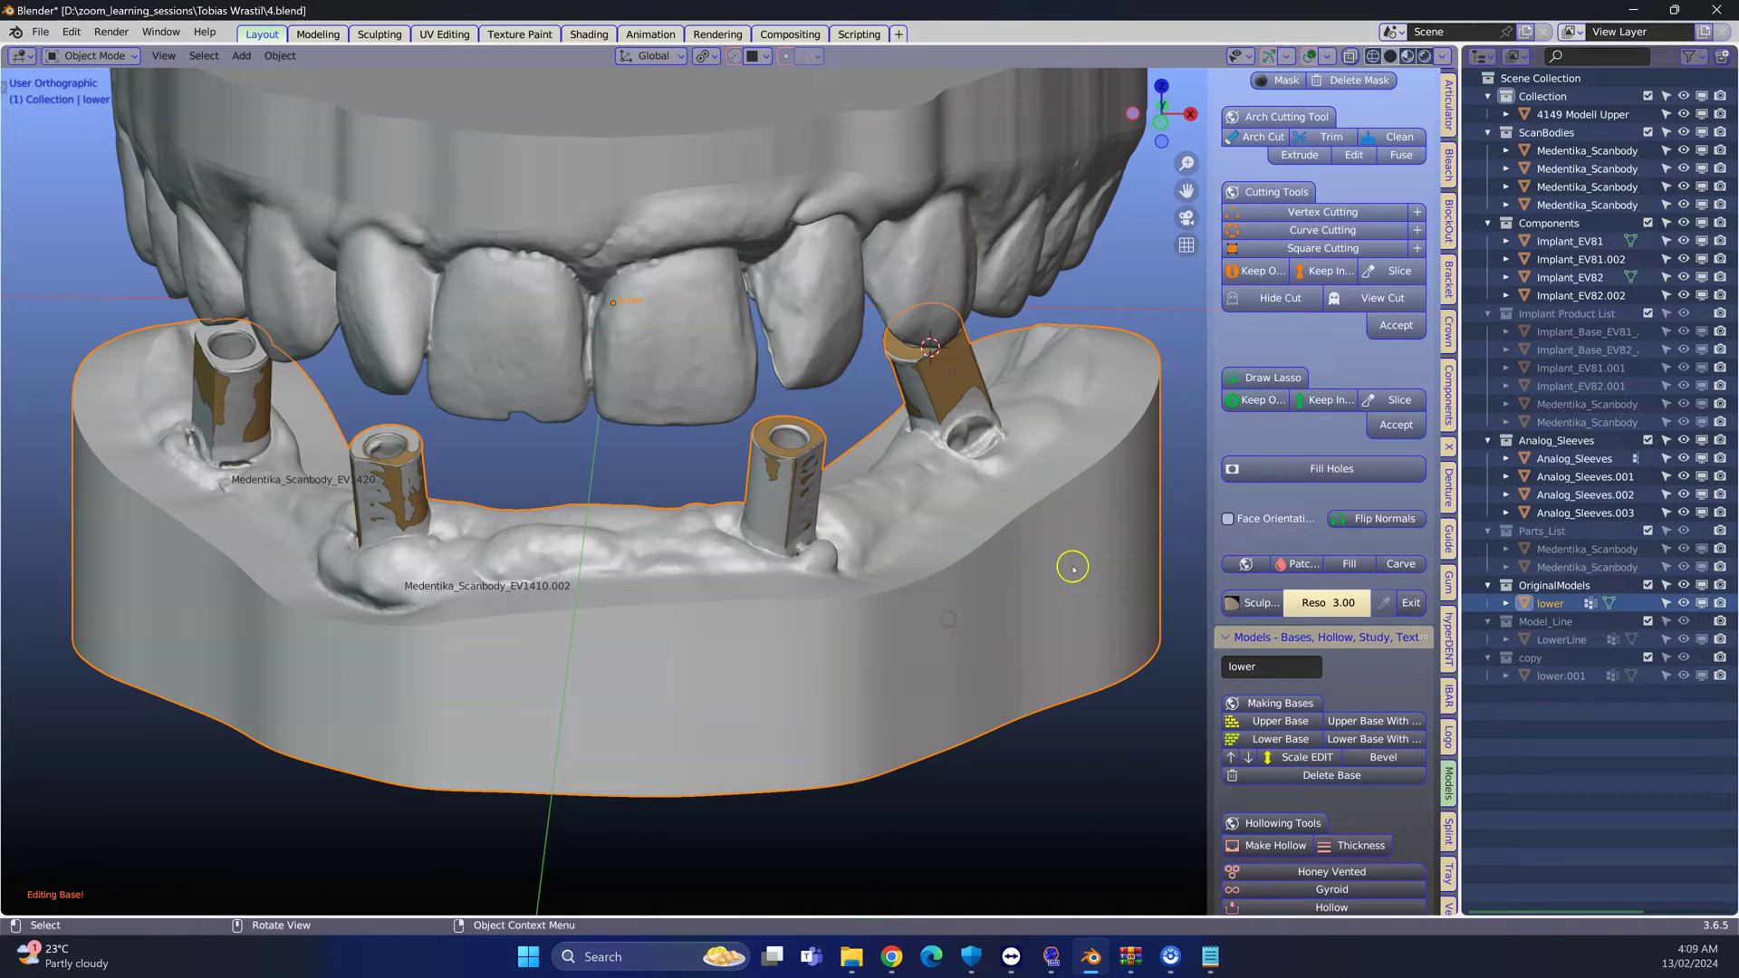
# Mark the lower jaw as the model being cut and pick sleeve Analog_Sleeves.003
pyautogui.click(1447, 388)
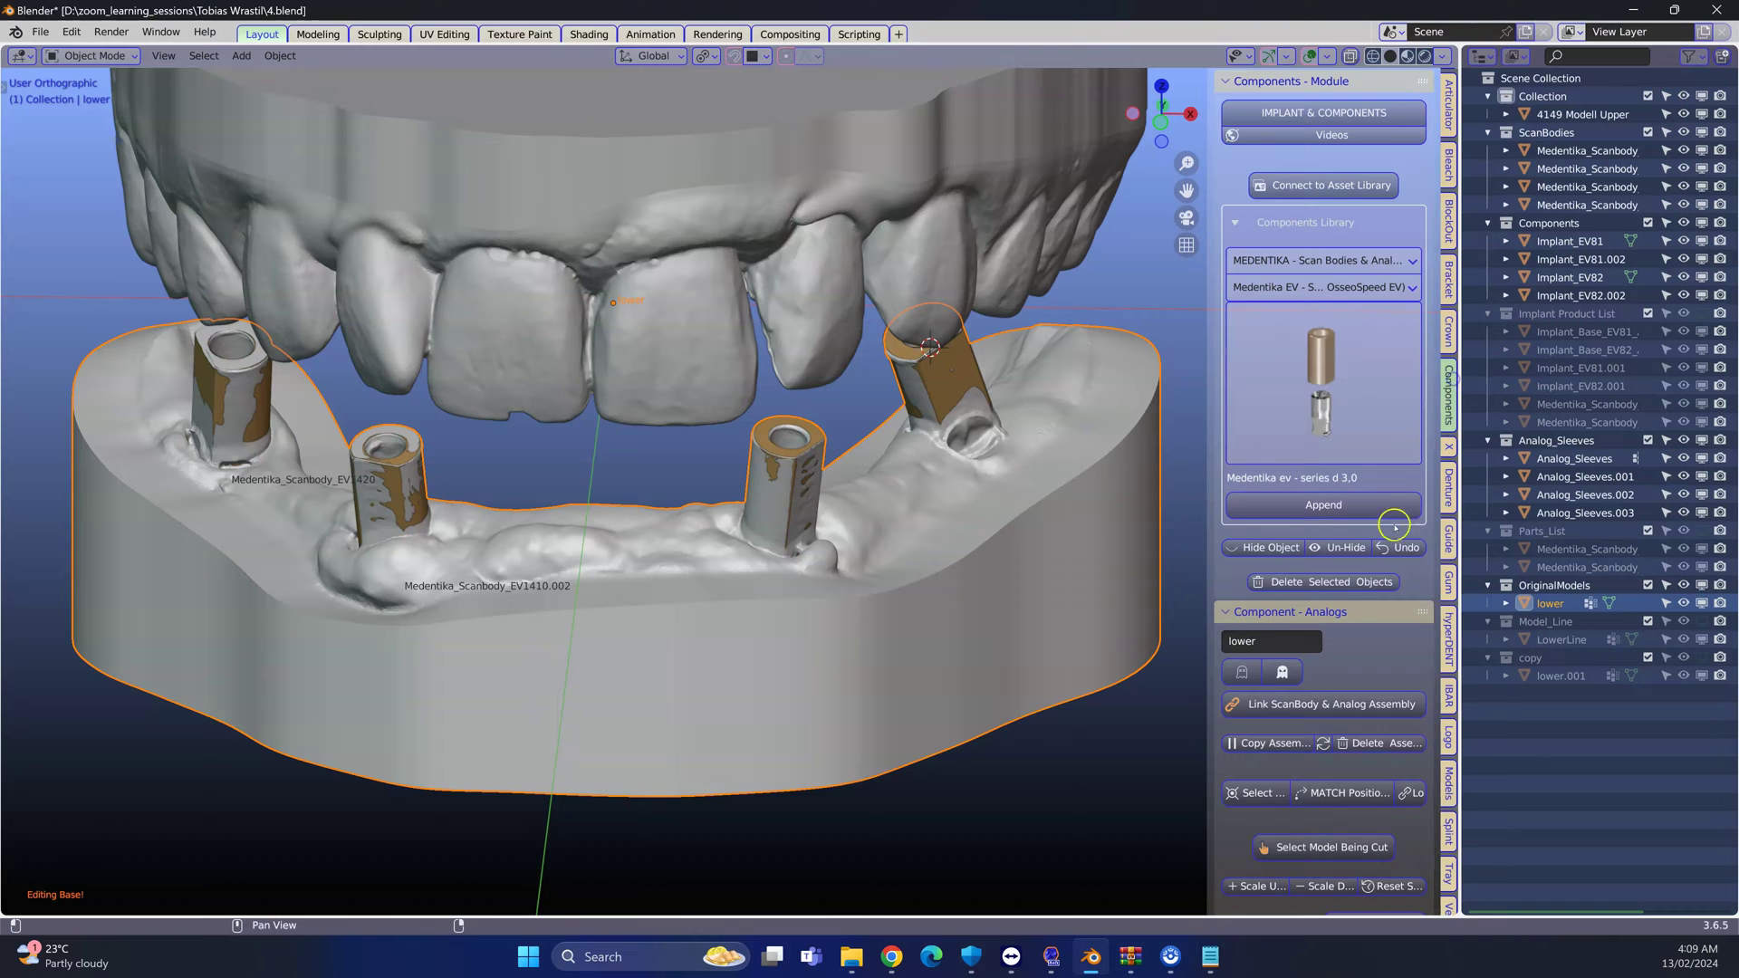
pyautogui.scroll(-4, 1386, 544)
pyautogui.scroll(-1, 1375, 577)
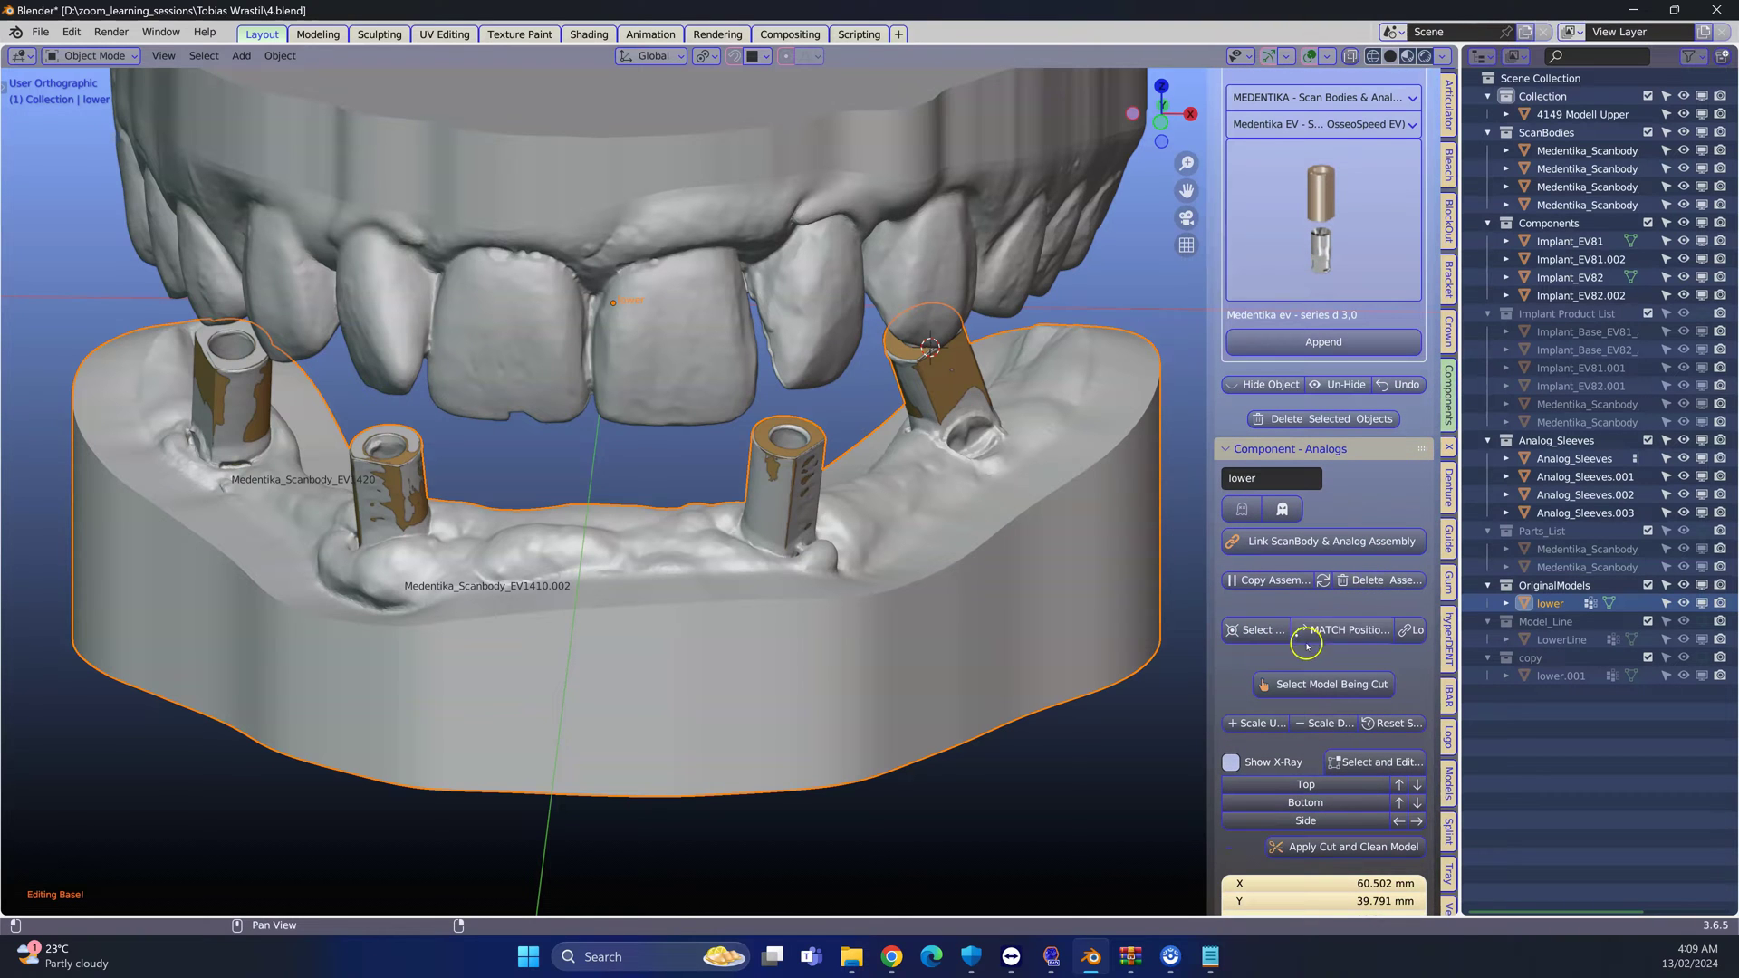
pyautogui.click(1307, 686)
pyautogui.scroll(3, 1083, 601)
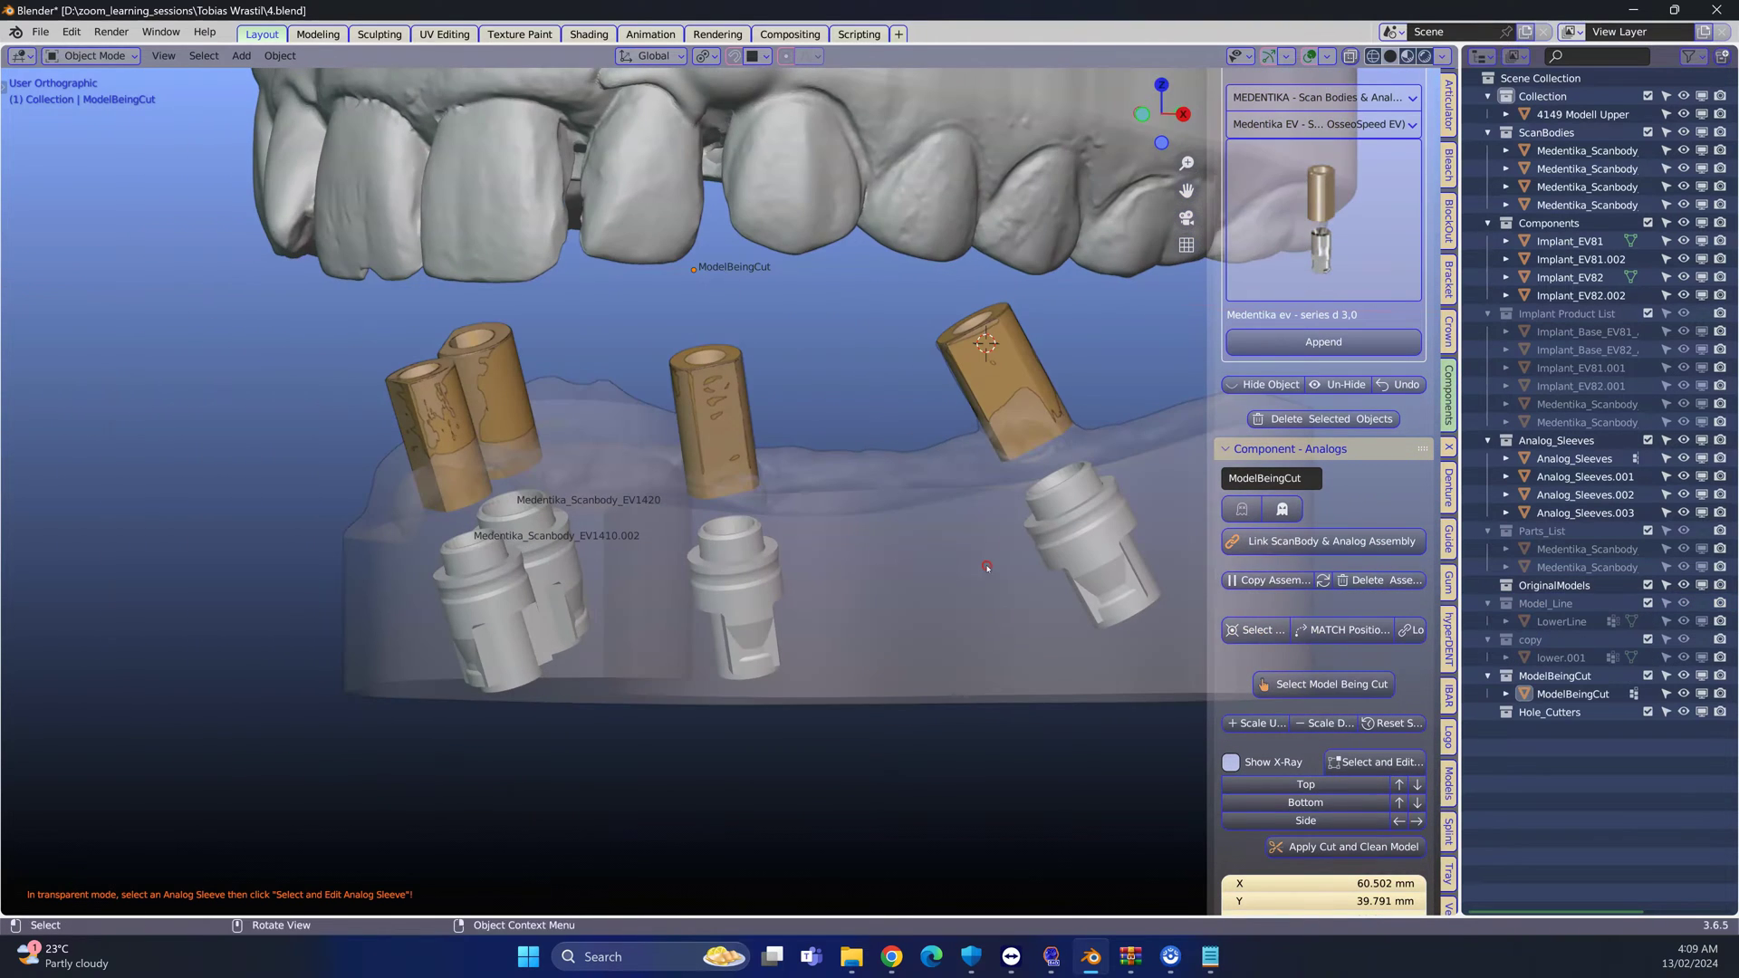
pyautogui.scroll(3, 838, 570)
pyautogui.scroll(2, 734, 630)
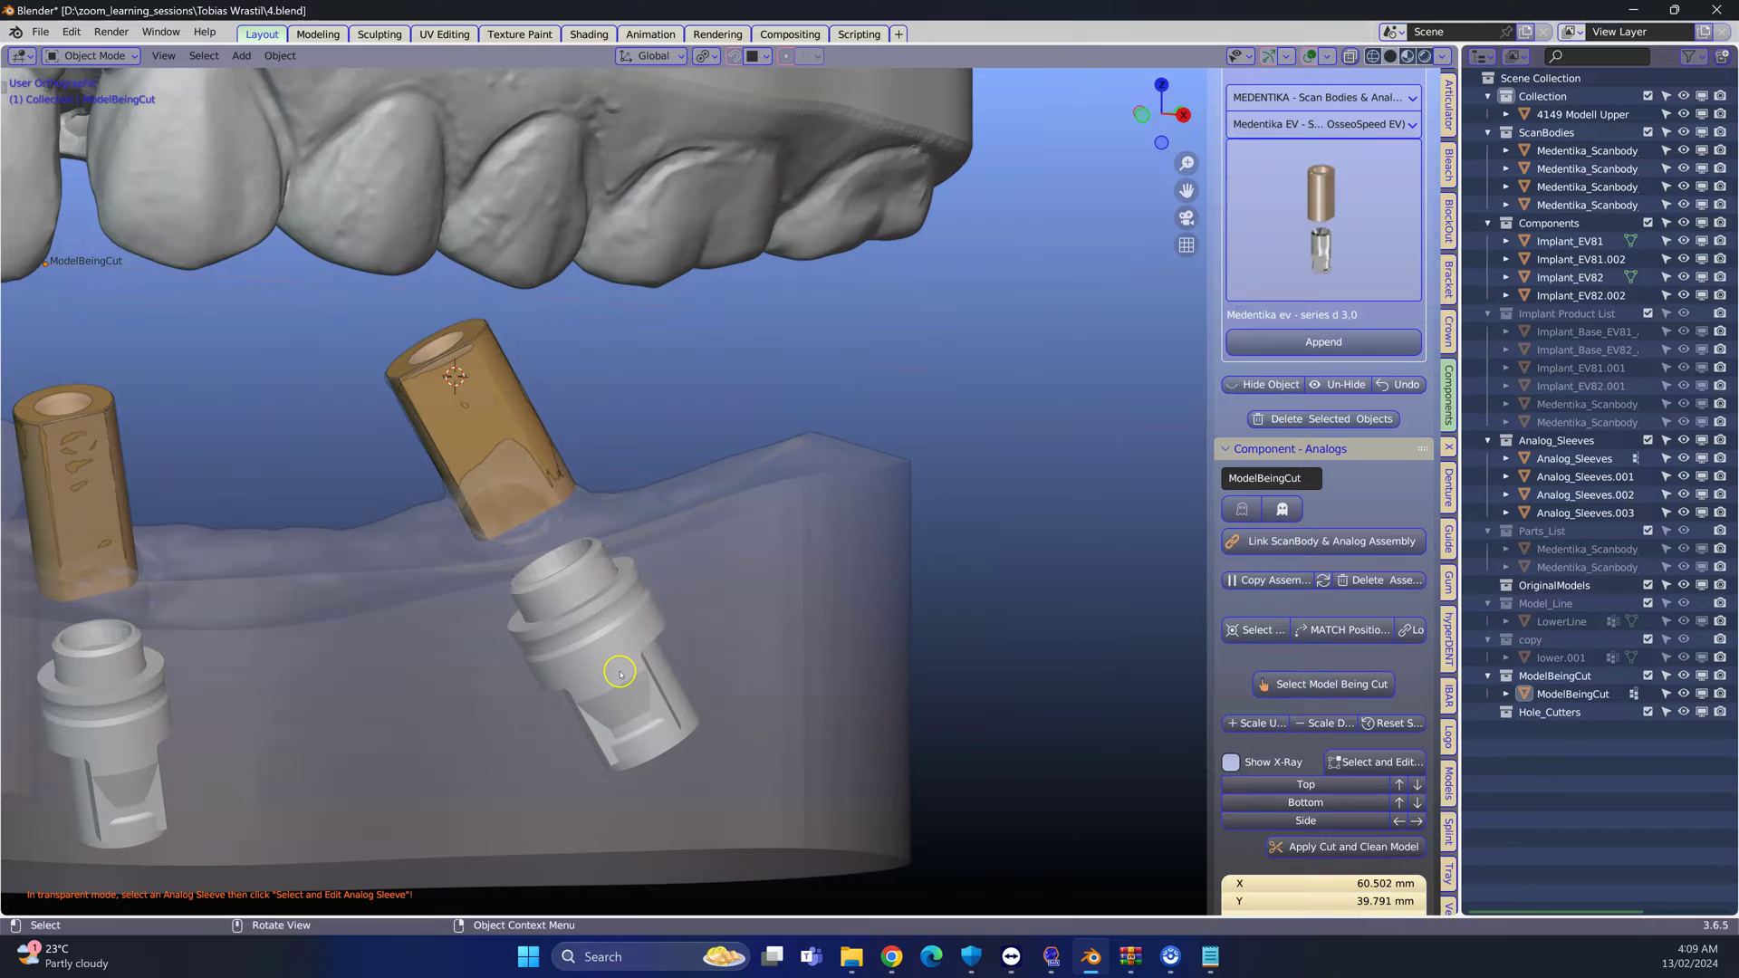
pyautogui.click(617, 661)
pyautogui.click(617, 661)
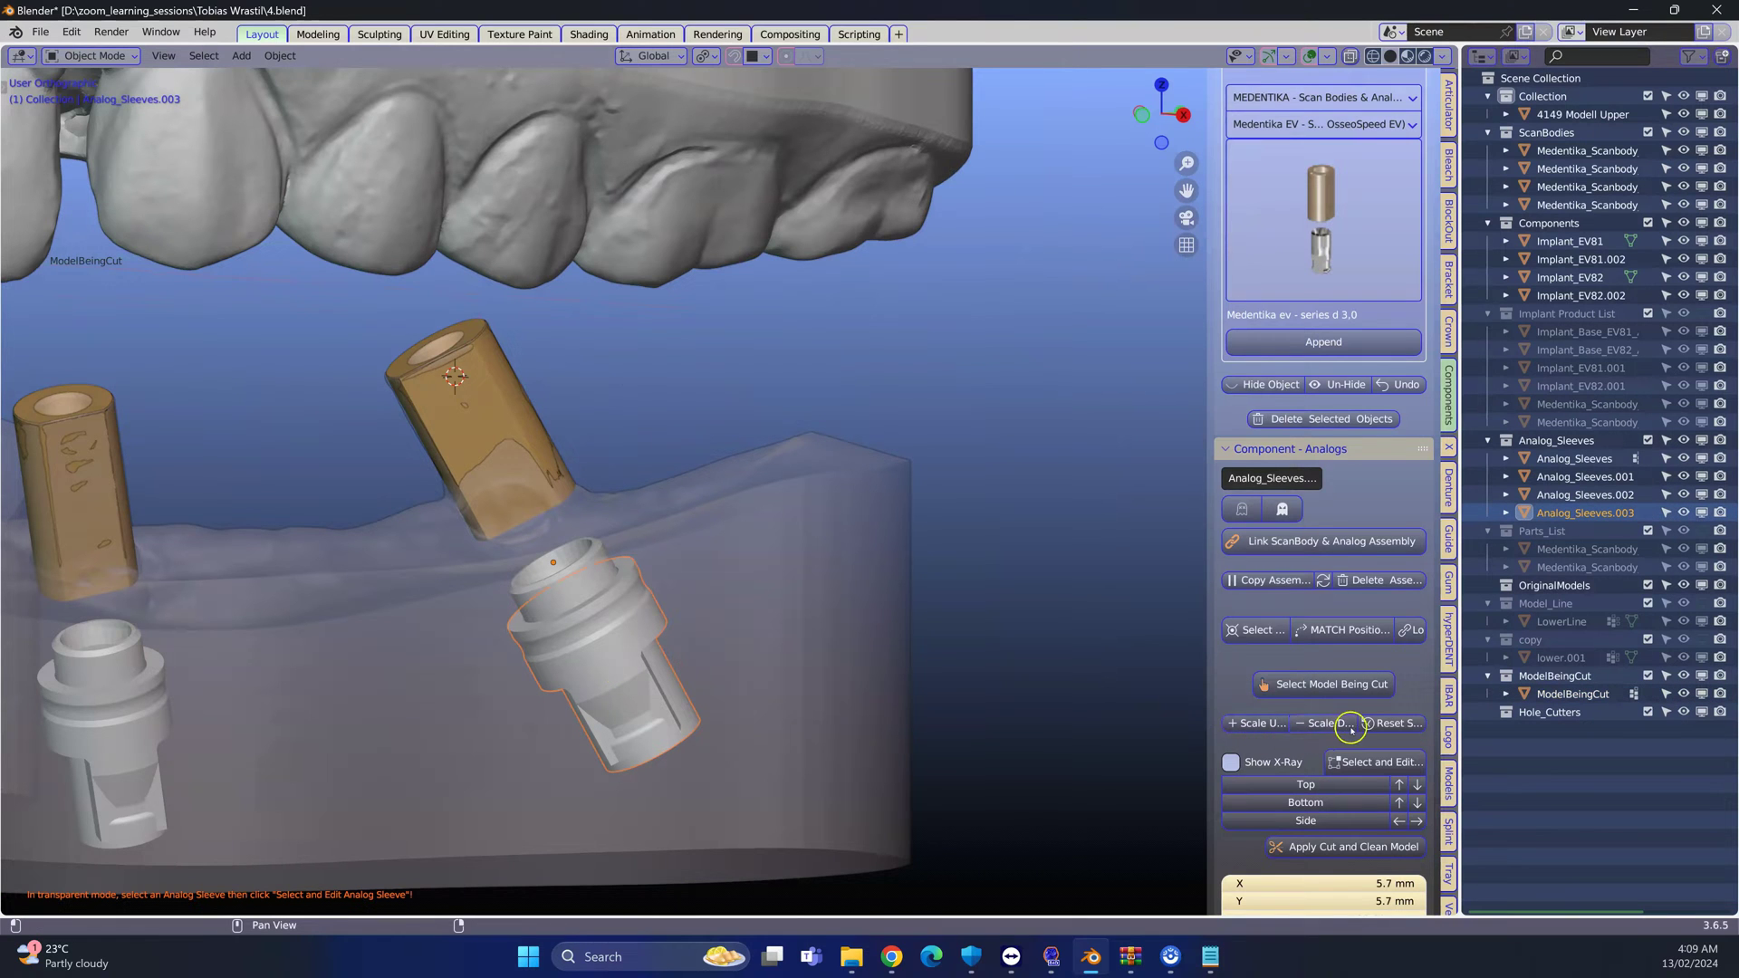
# Build its hole cutter extended to 17 mm top and 29 mm bottom, then apply the cut
pyautogui.scroll(-2, 1346, 725)
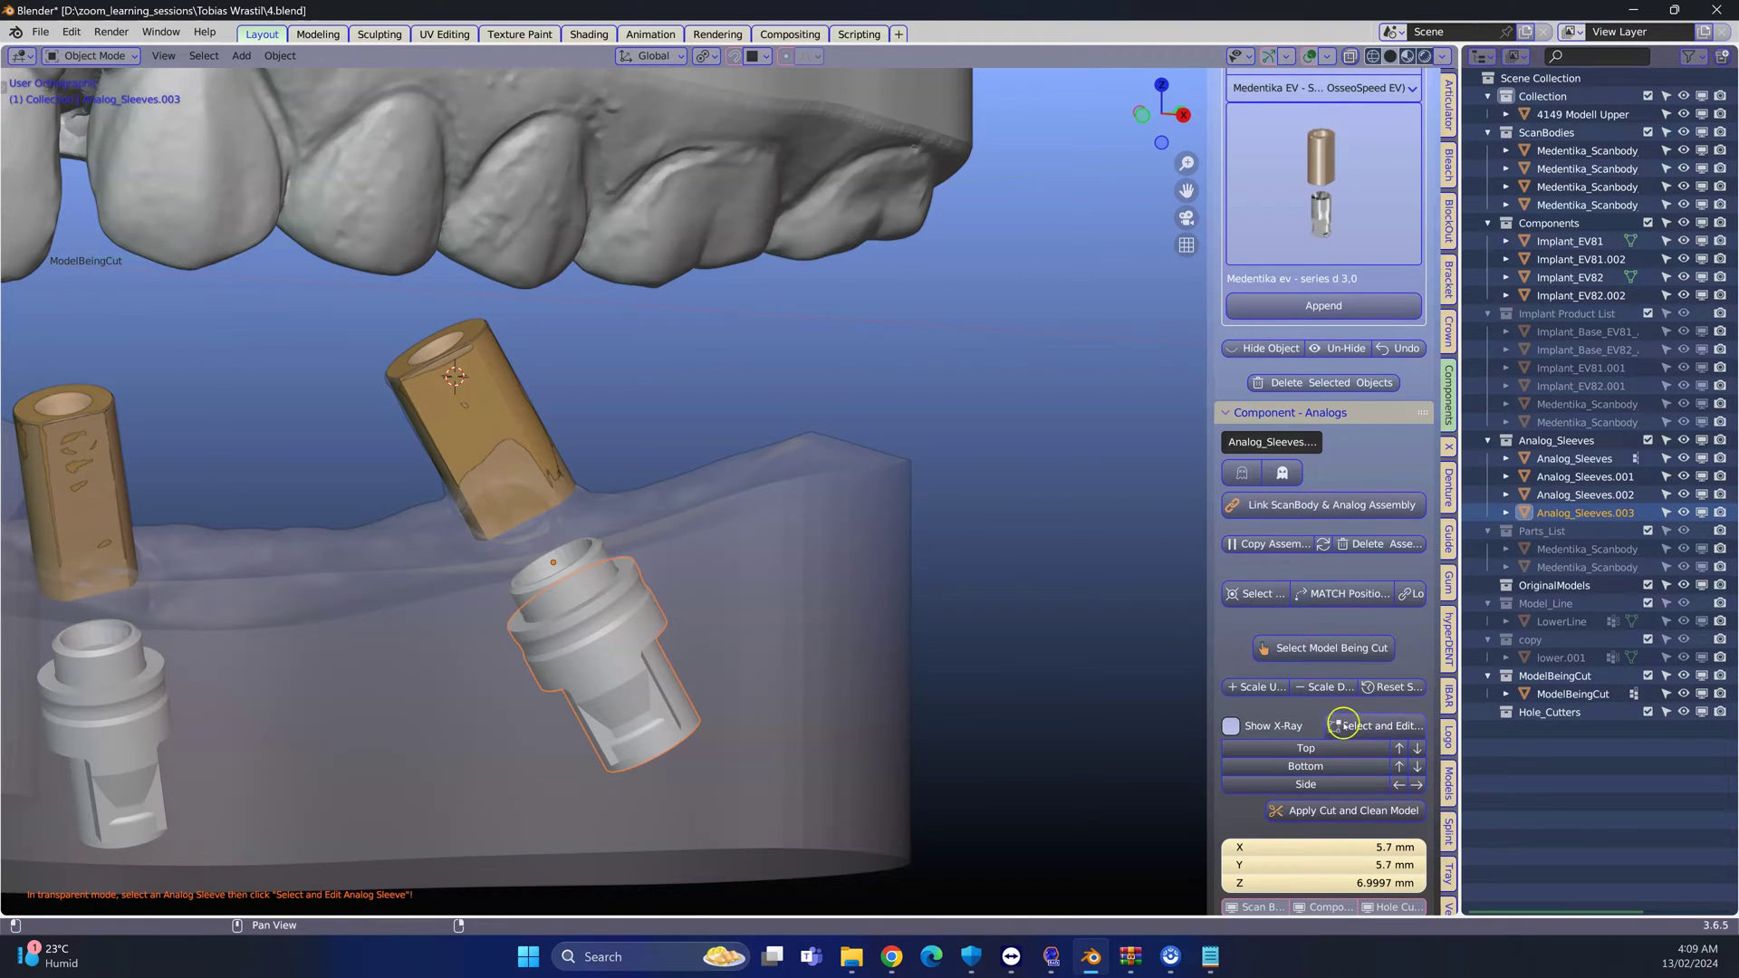
pyautogui.click(1354, 724)
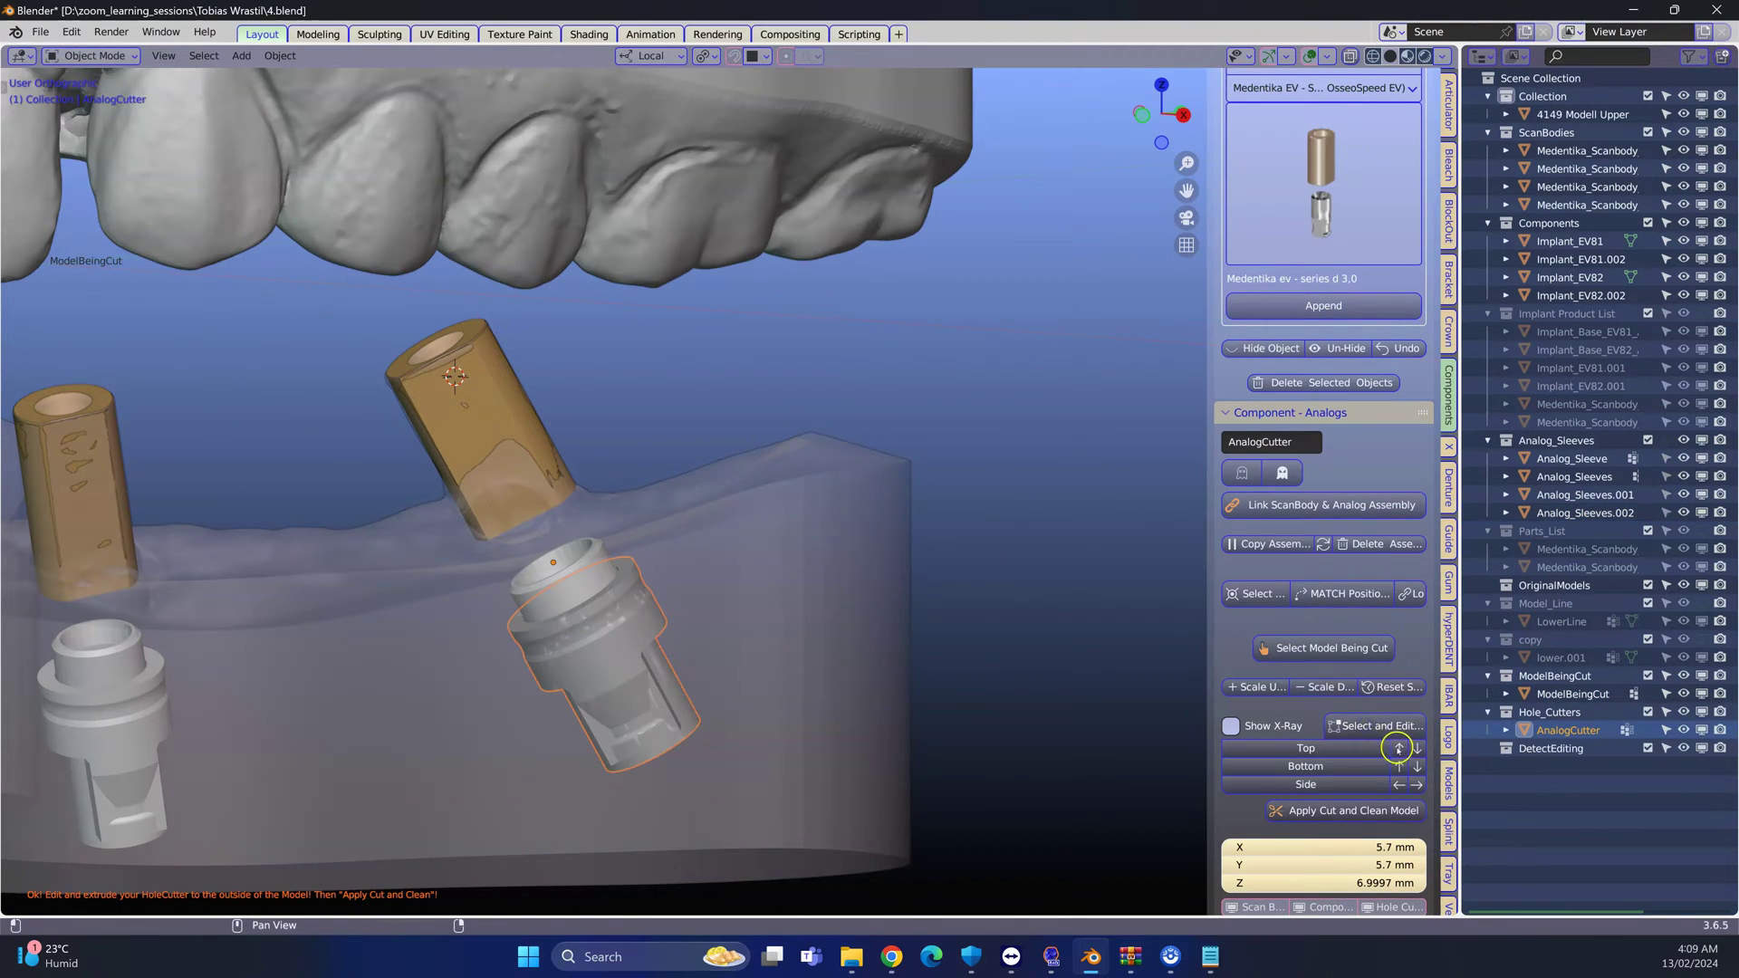
pyautogui.click(1401, 748)
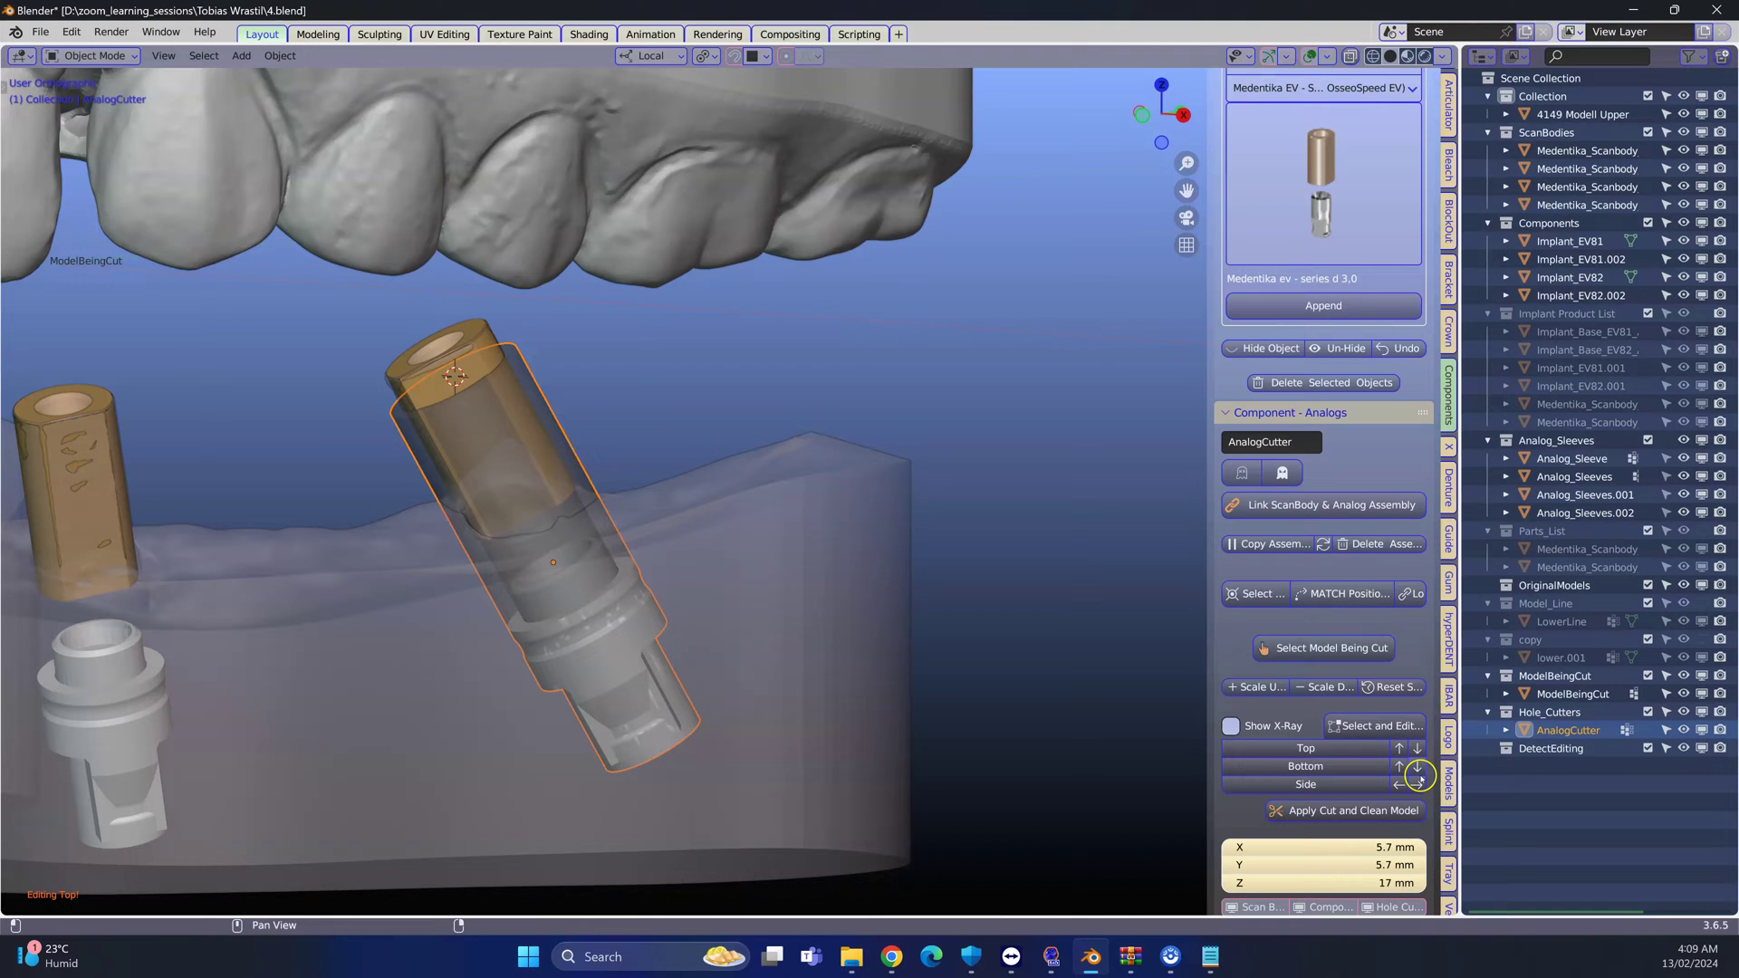
pyautogui.click(1418, 768)
pyautogui.moveTo(1123, 716); pyautogui.dragTo(1159, 720, button='middle')
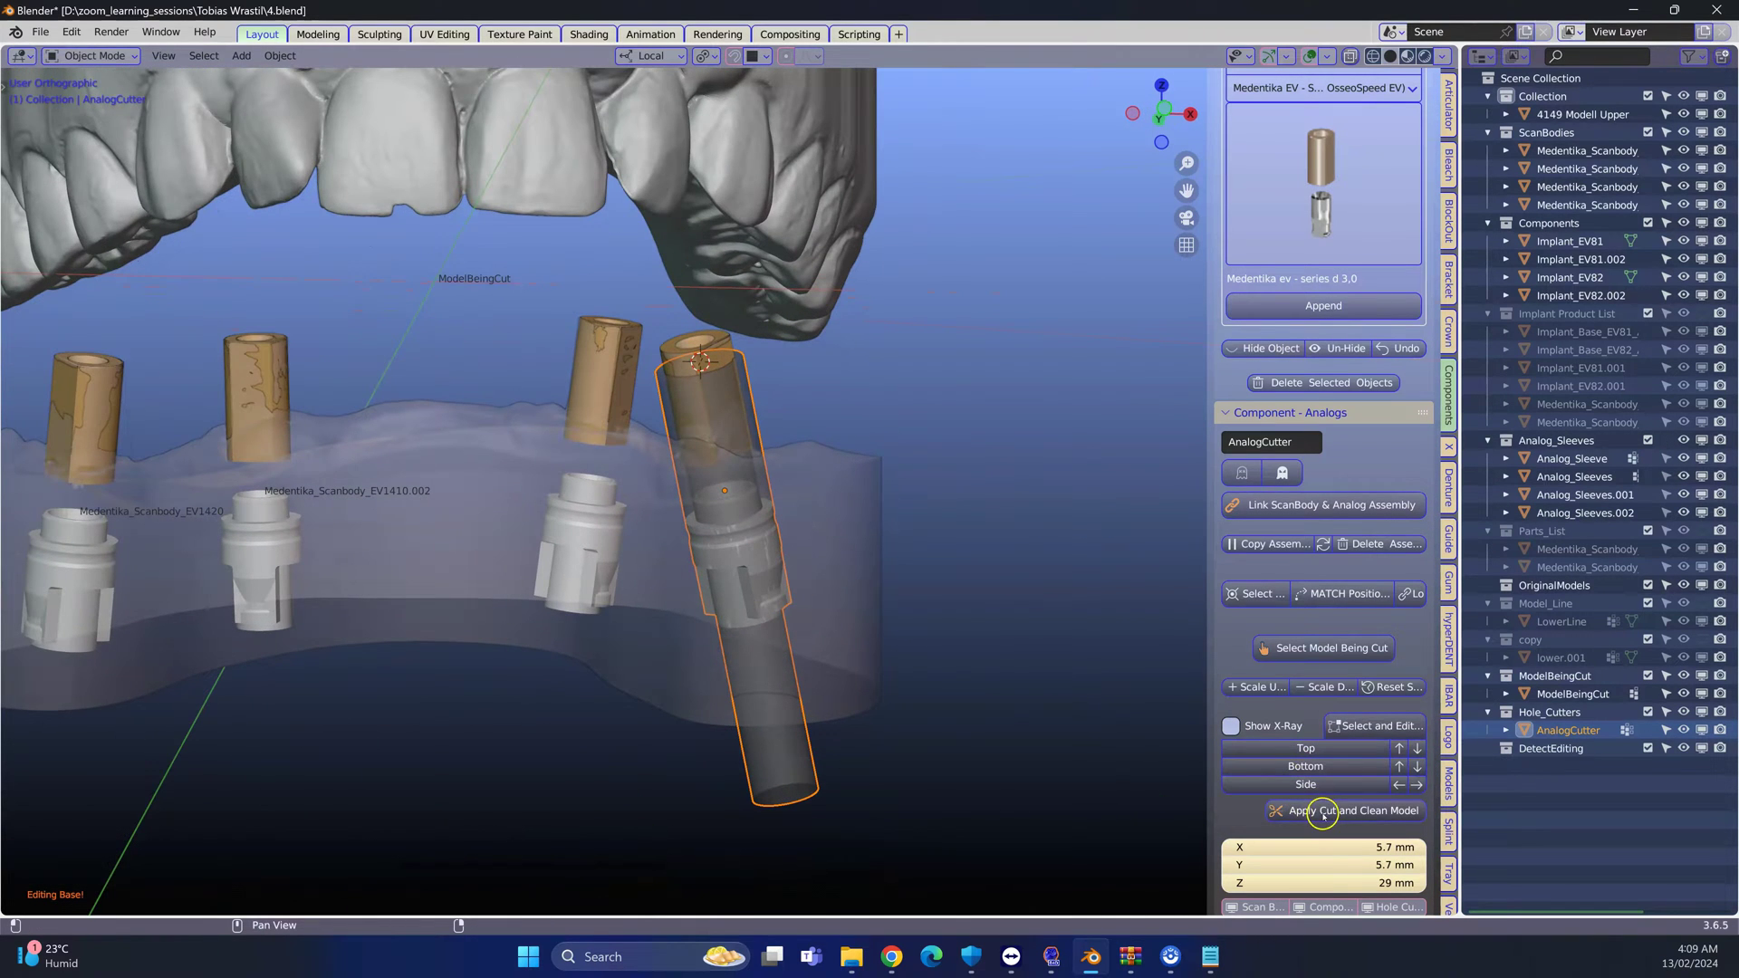
pyautogui.moveTo(997, 735); pyautogui.dragTo(1177, 777, button='middle')
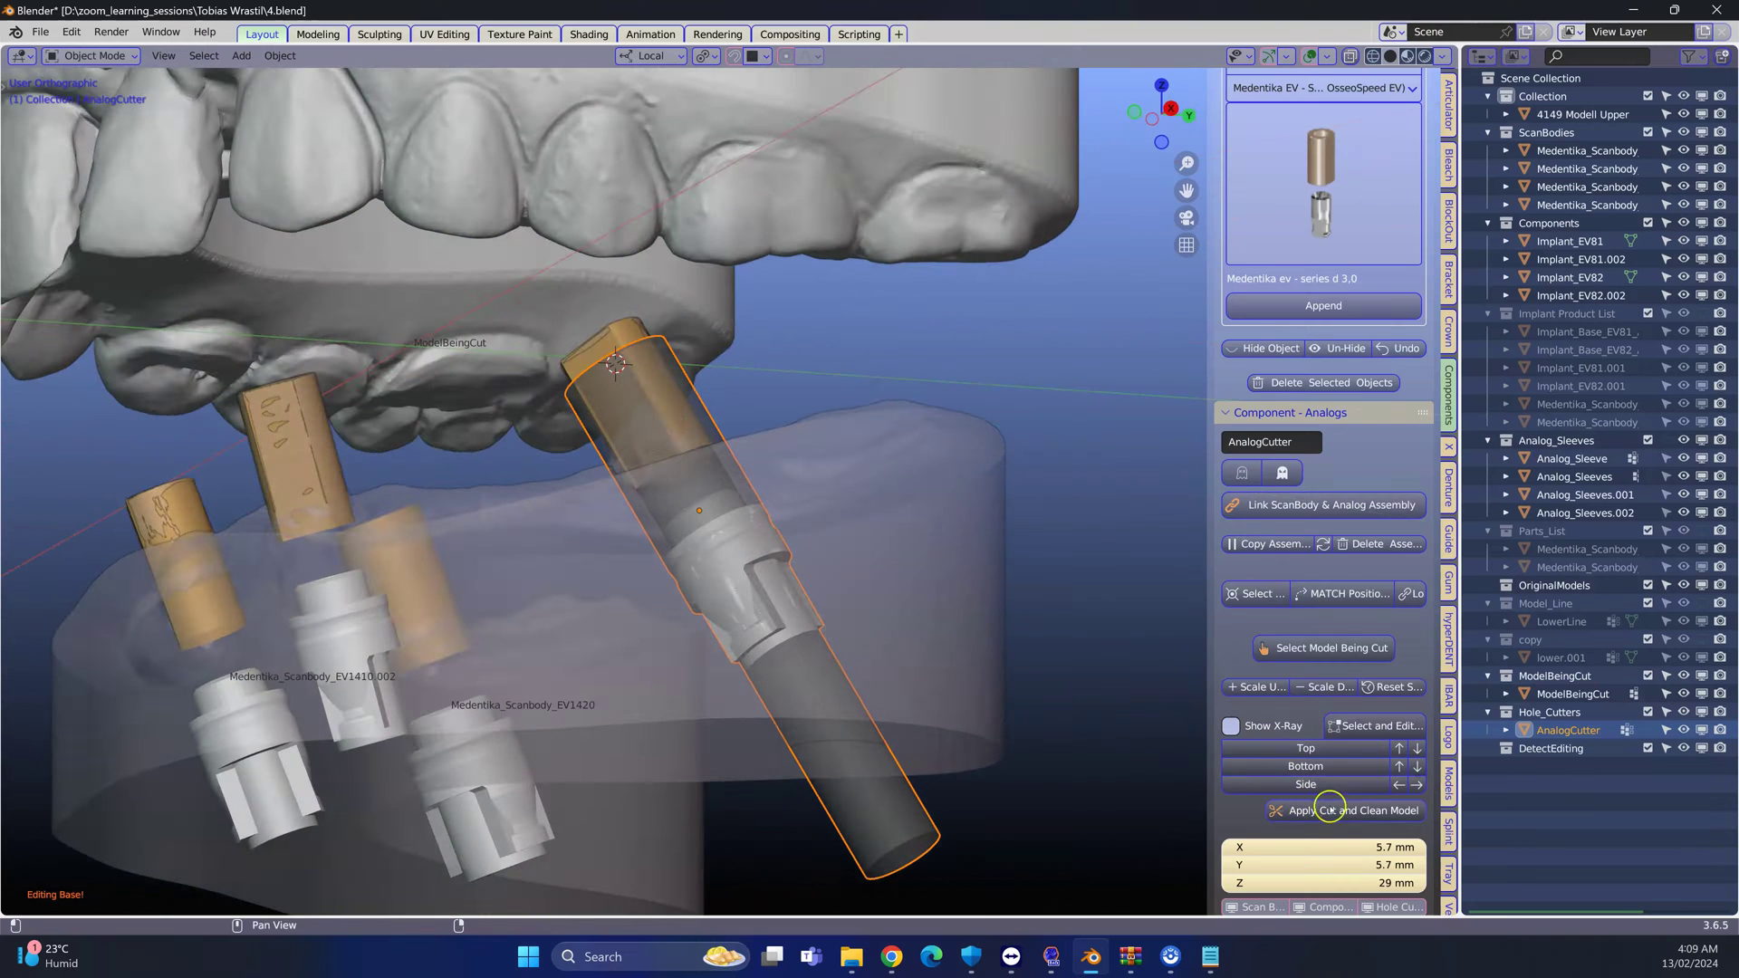
pyautogui.click(1334, 811)
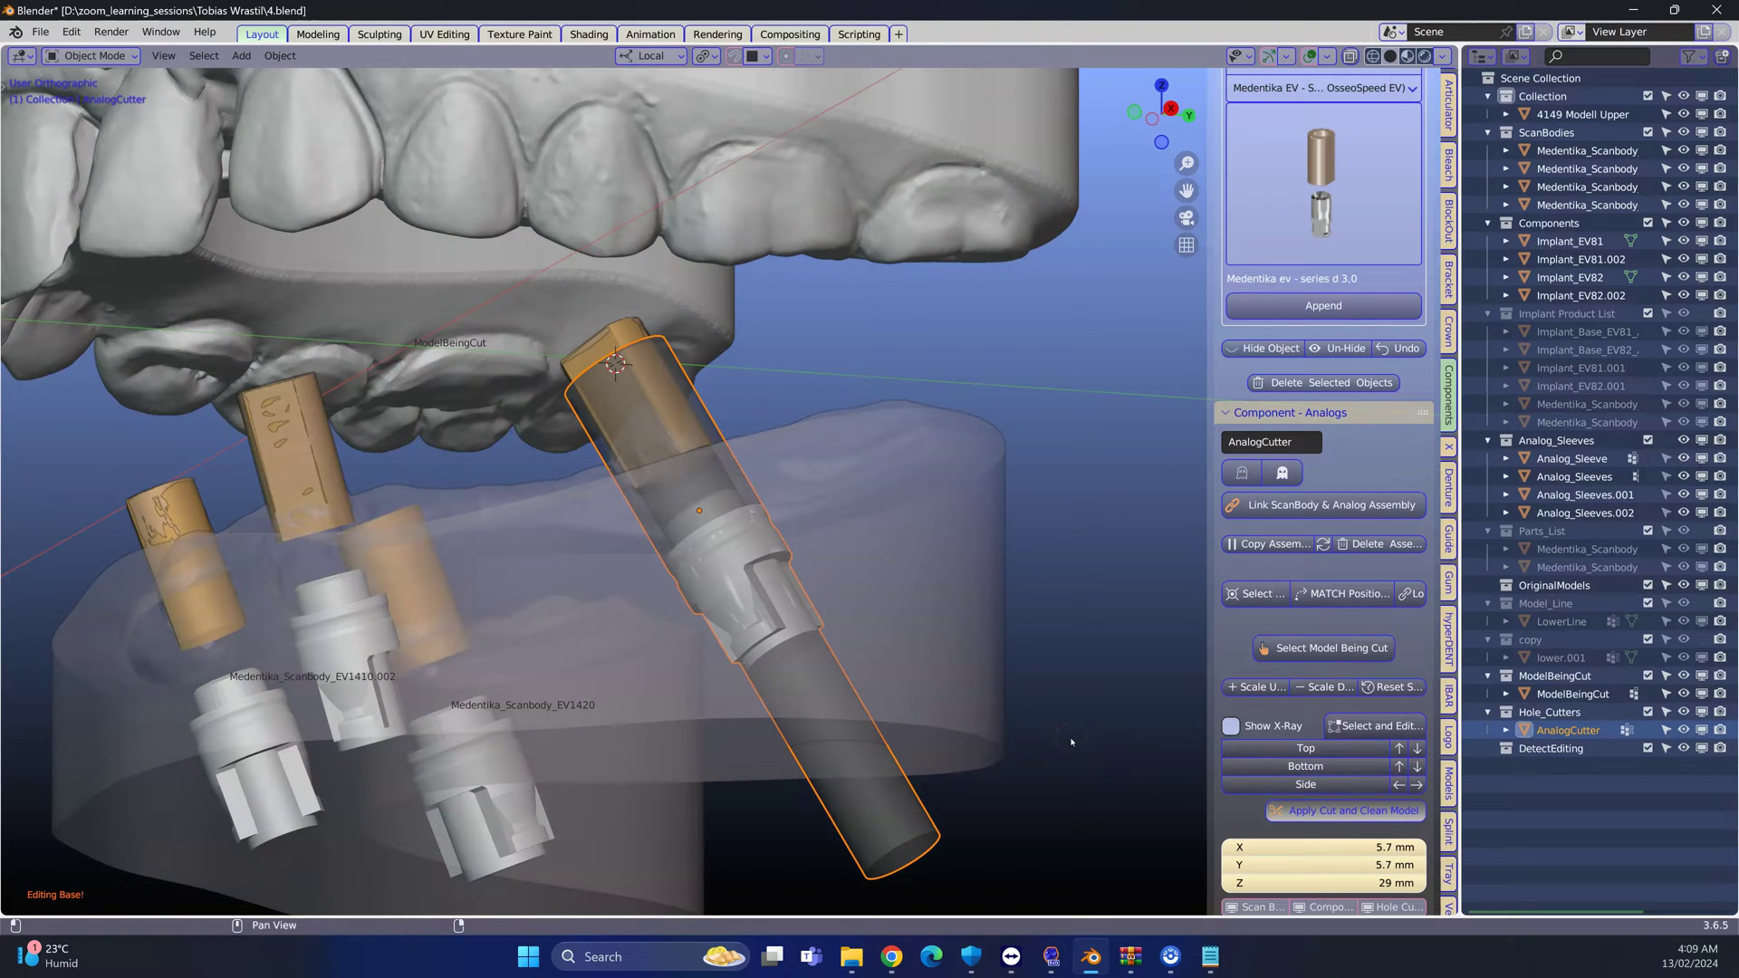
pyautogui.moveTo(987, 734); pyautogui.dragTo(818, 627, button='middle')
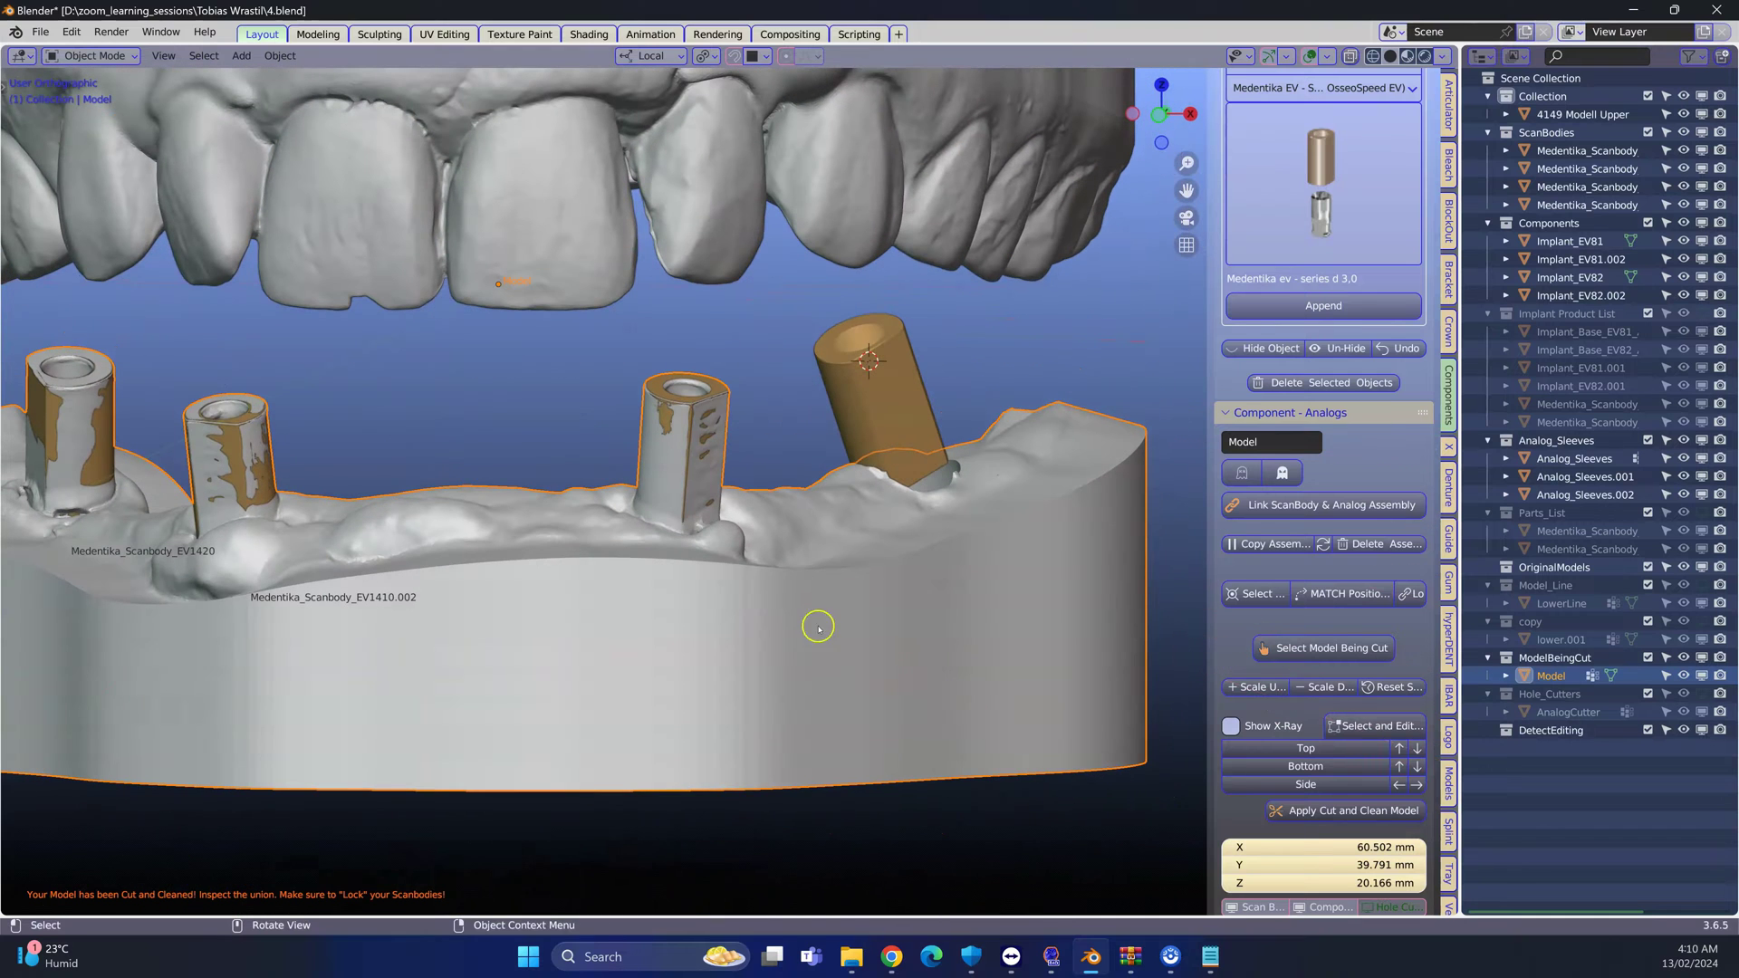
# Cut the Analog_Sleeves.002 hole using a cutter extended to 15 mm top and 23 mm bottom
pyautogui.click(1286, 646)
pyautogui.click(692, 658)
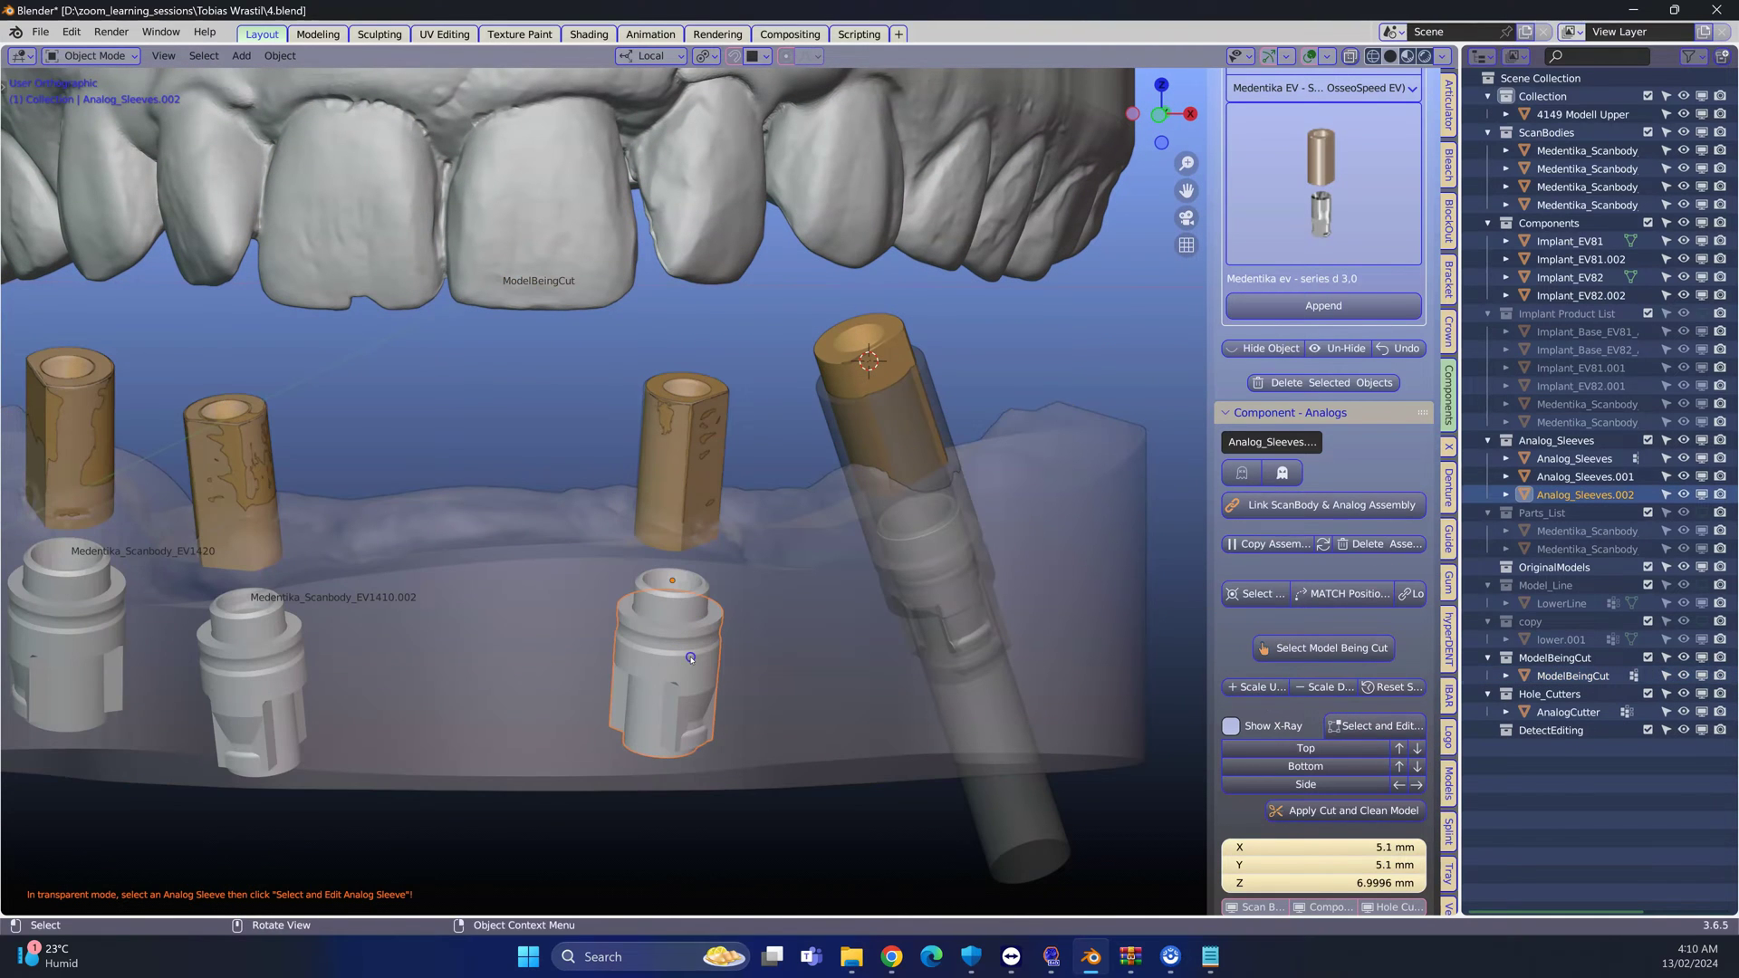
pyautogui.click(1369, 725)
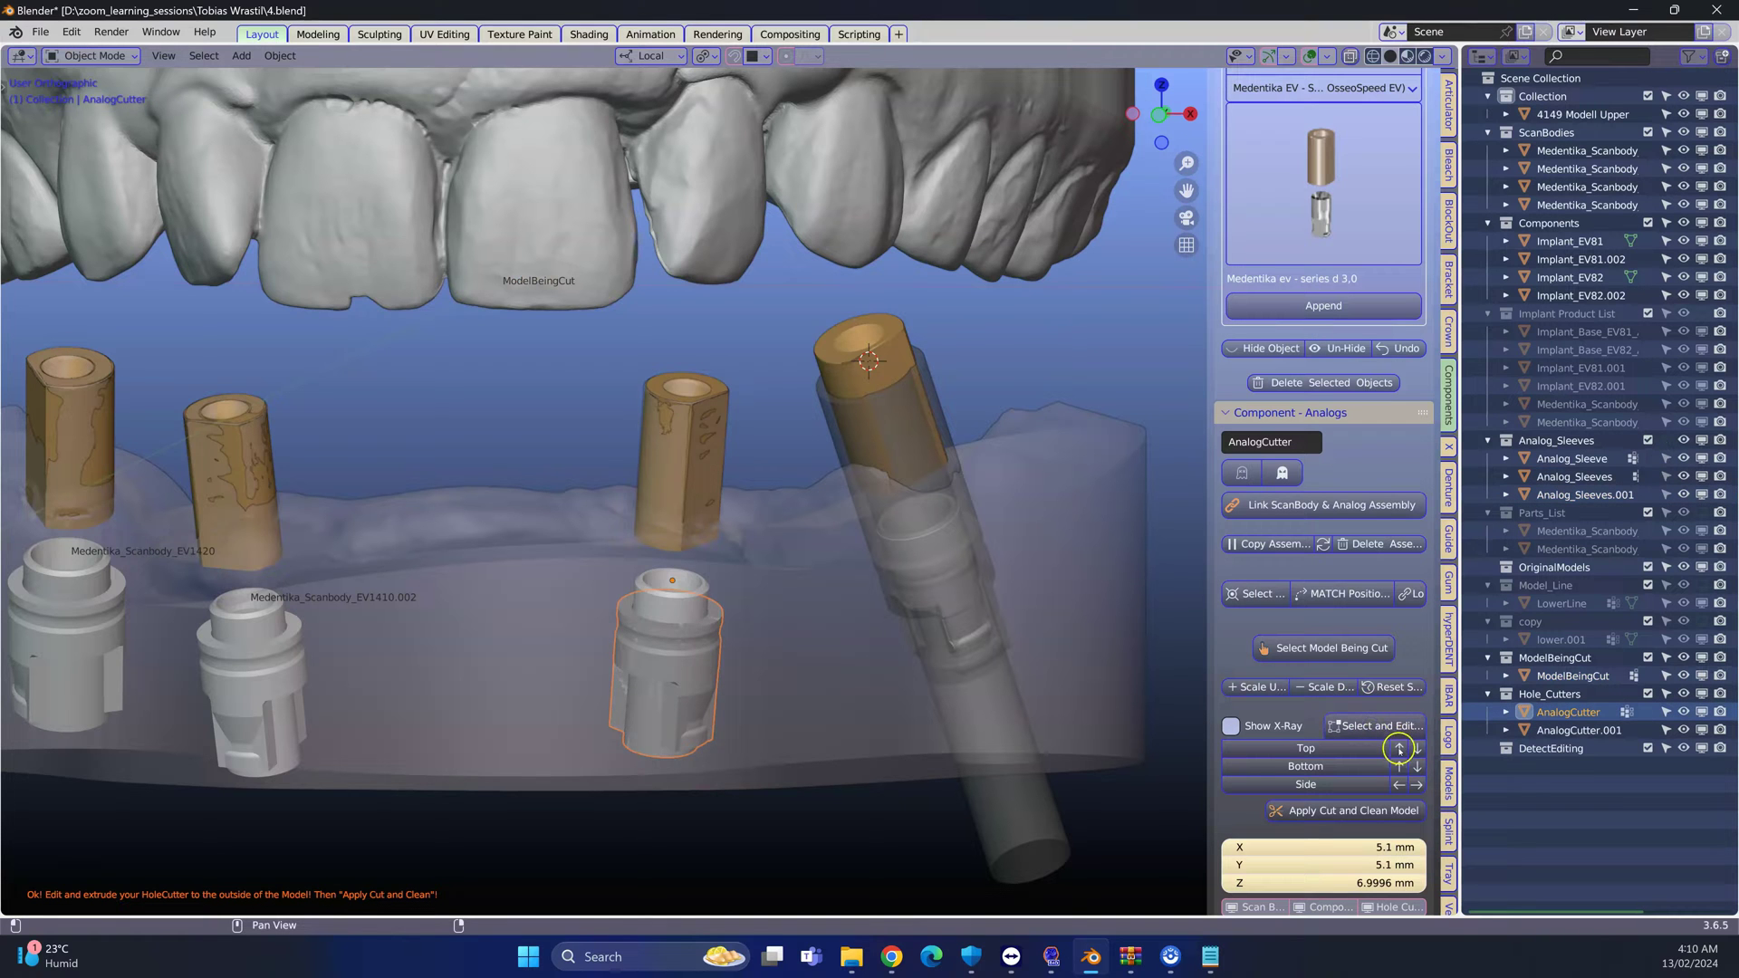
pyautogui.click(1399, 748)
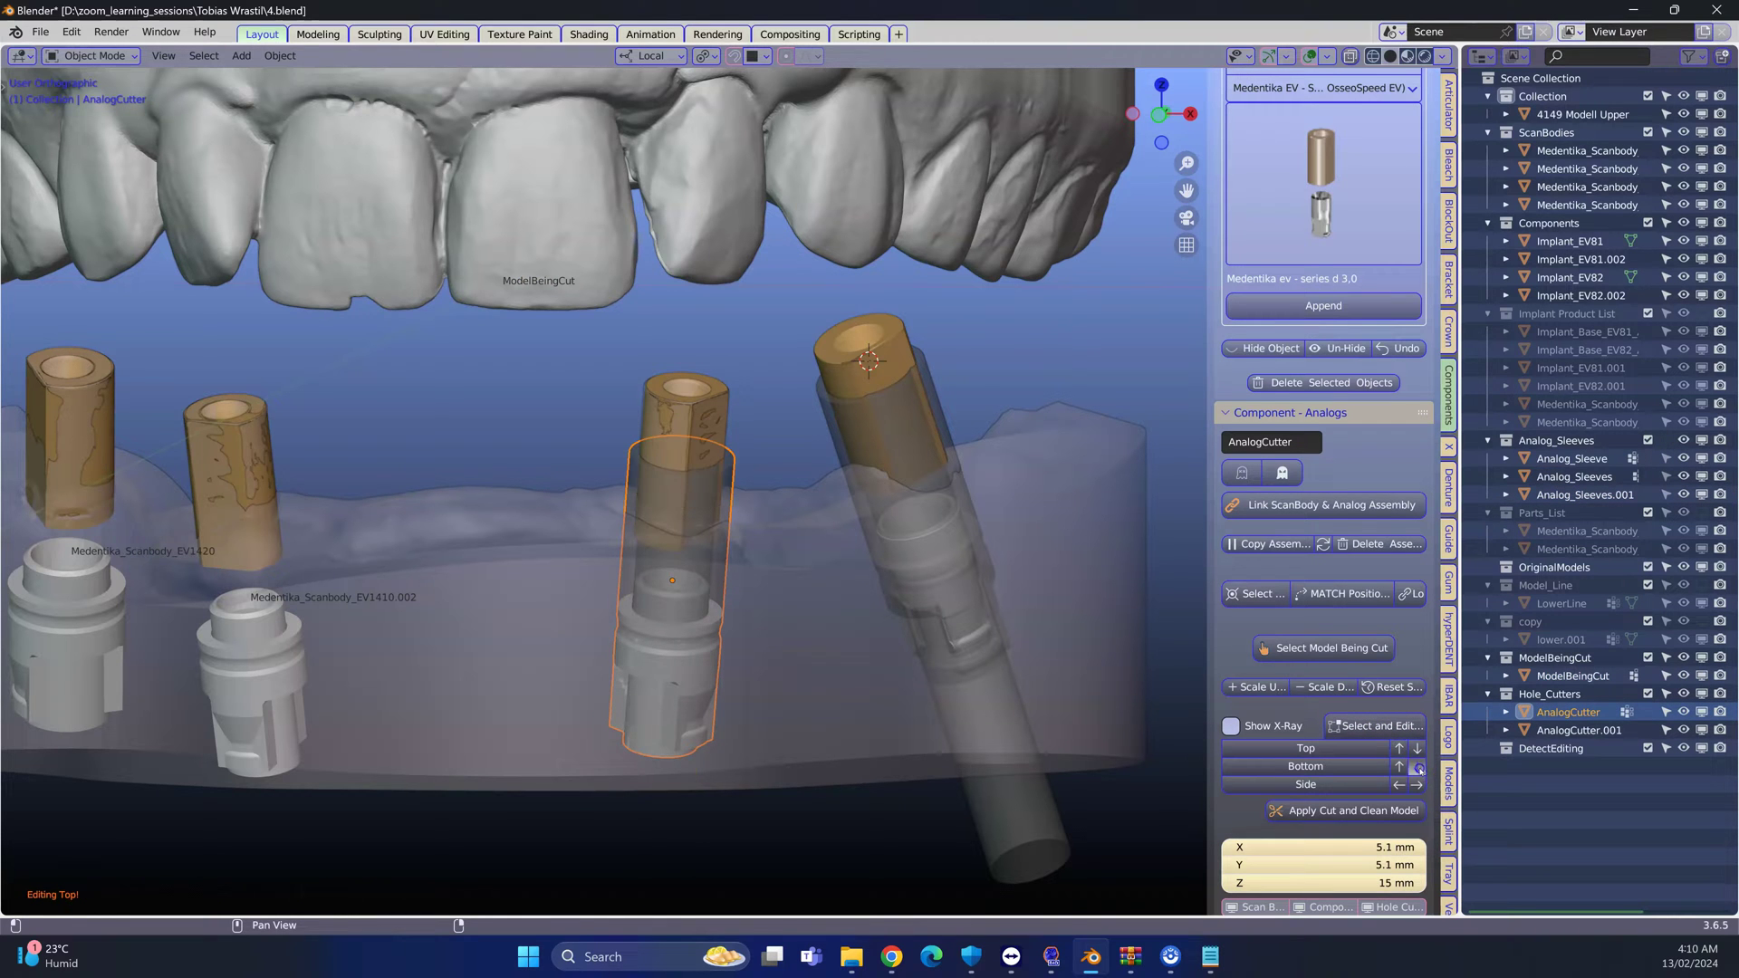
pyautogui.click(1419, 767)
pyautogui.moveTo(1134, 704); pyautogui.dragTo(1123, 705, button='middle')
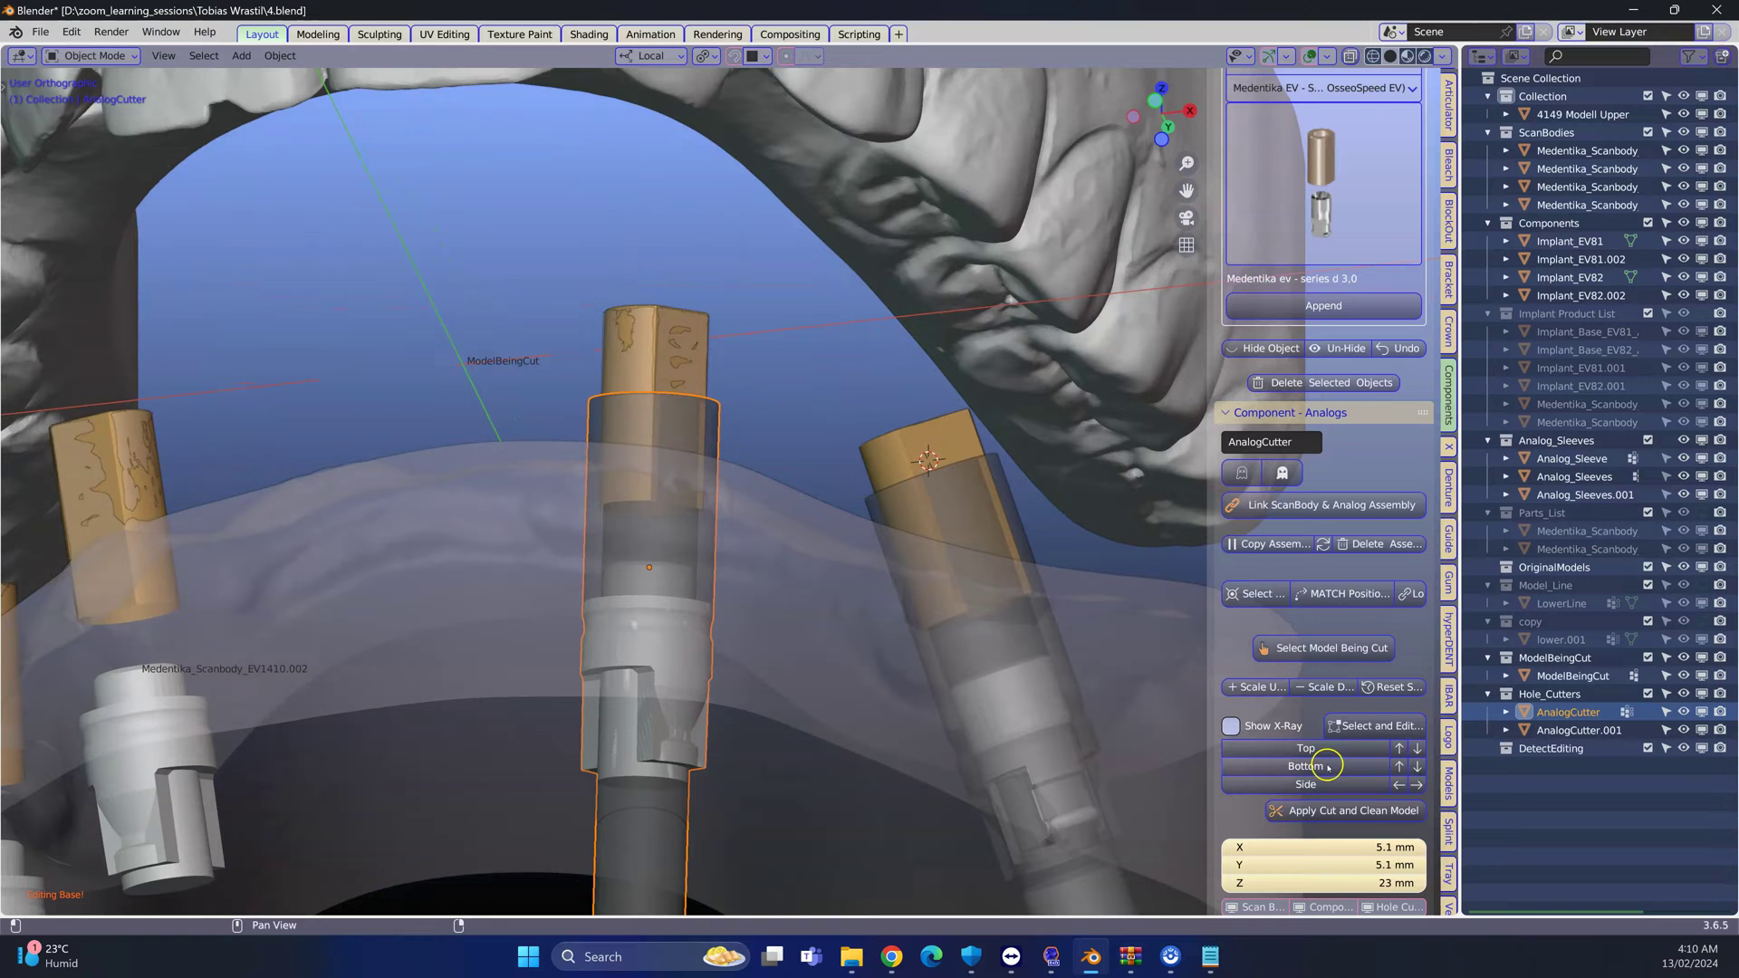
pyautogui.click(1356, 807)
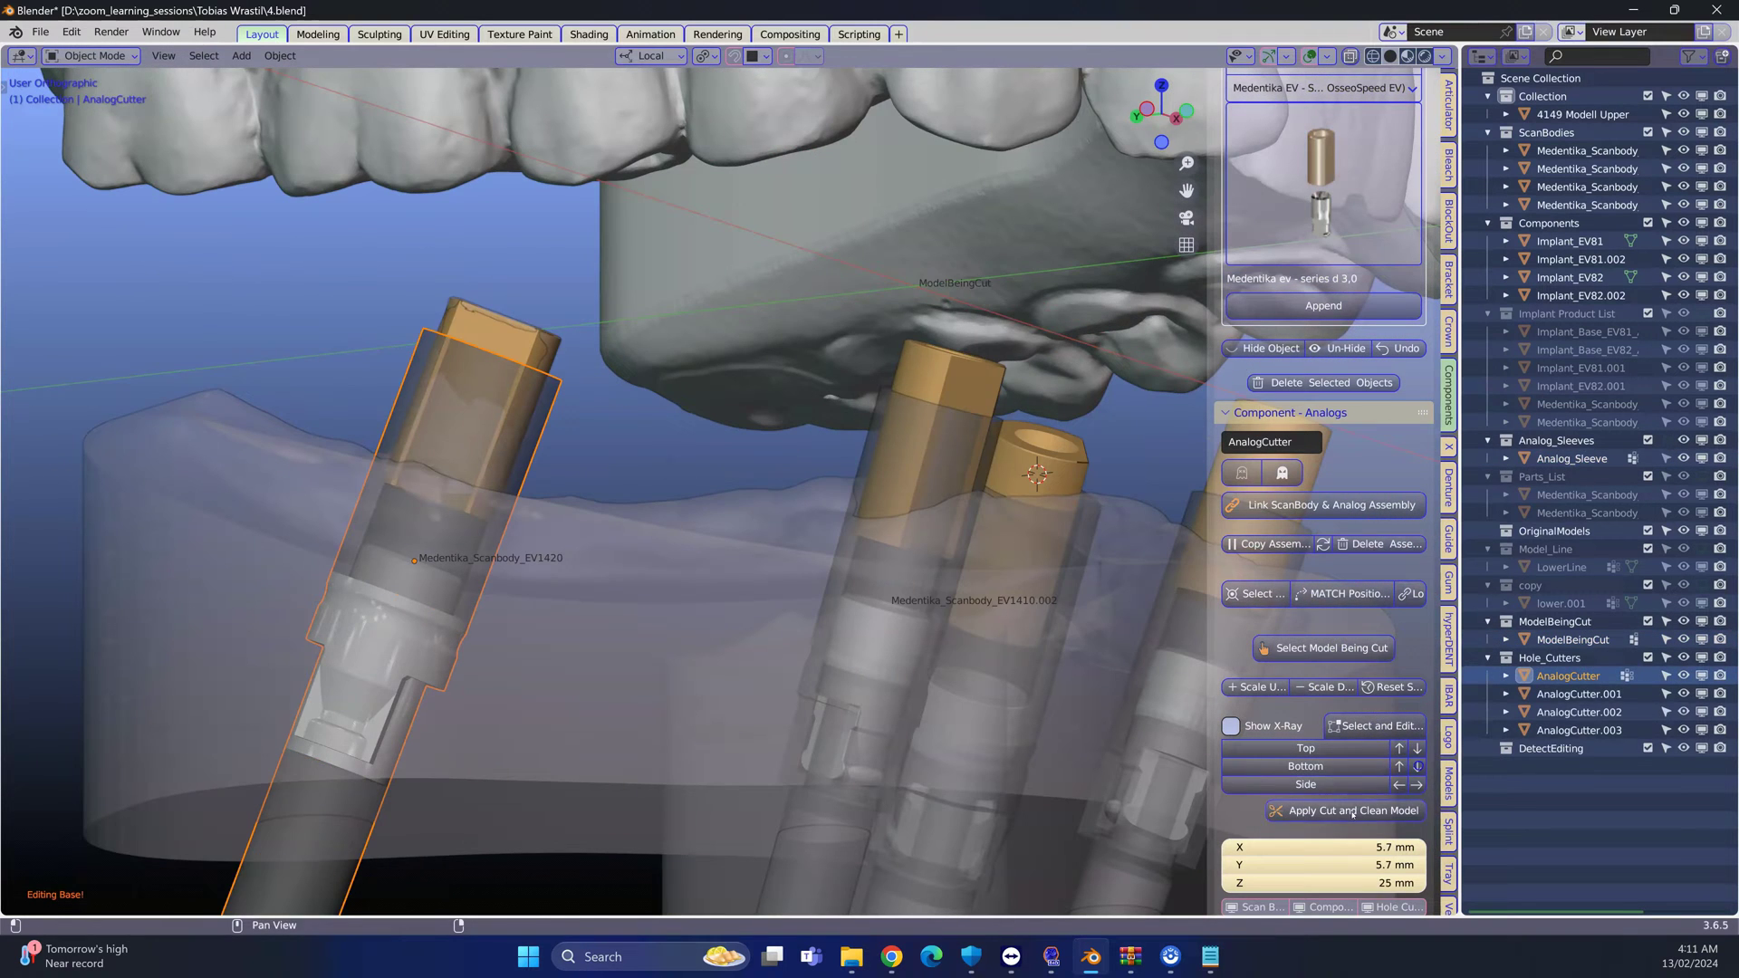
# Hide the implant components and scan bodies, then select the jaw models and left implant Implant_EV81.002
pyautogui.scroll(-2, 1287, 837)
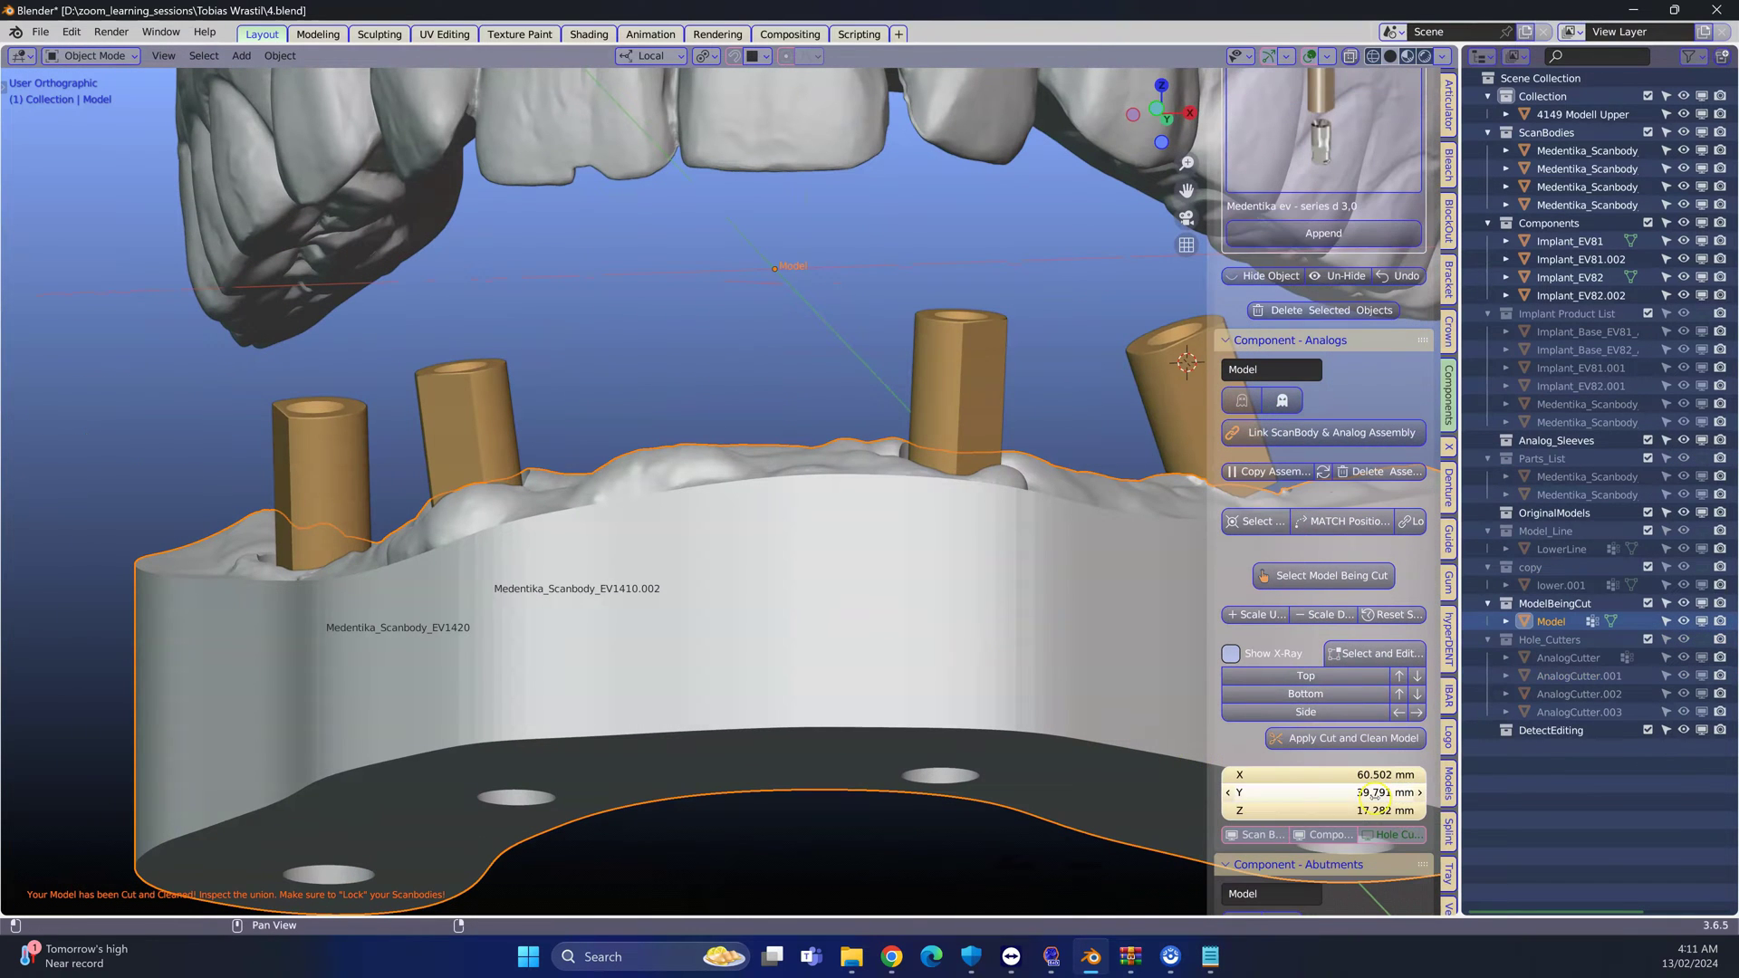
pyautogui.click(1338, 834)
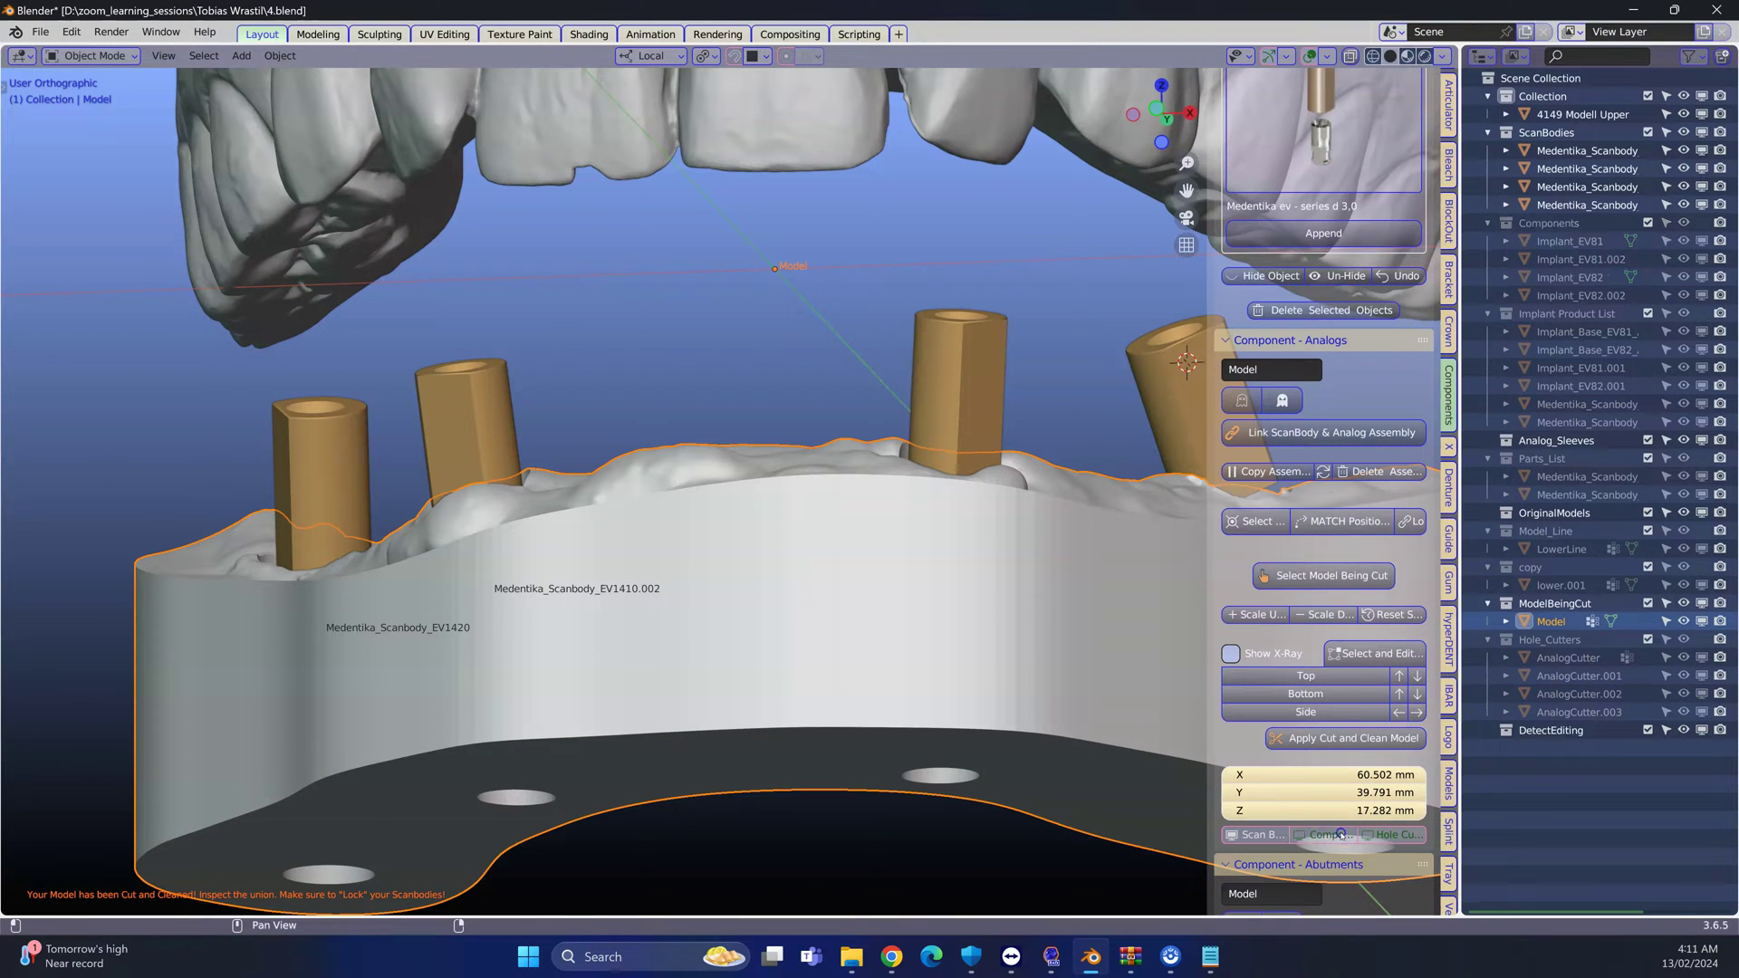
pyautogui.click(1257, 834)
pyautogui.moveTo(1178, 797); pyautogui.dragTo(706, 450, button='middle')
pyautogui.click(708, 451)
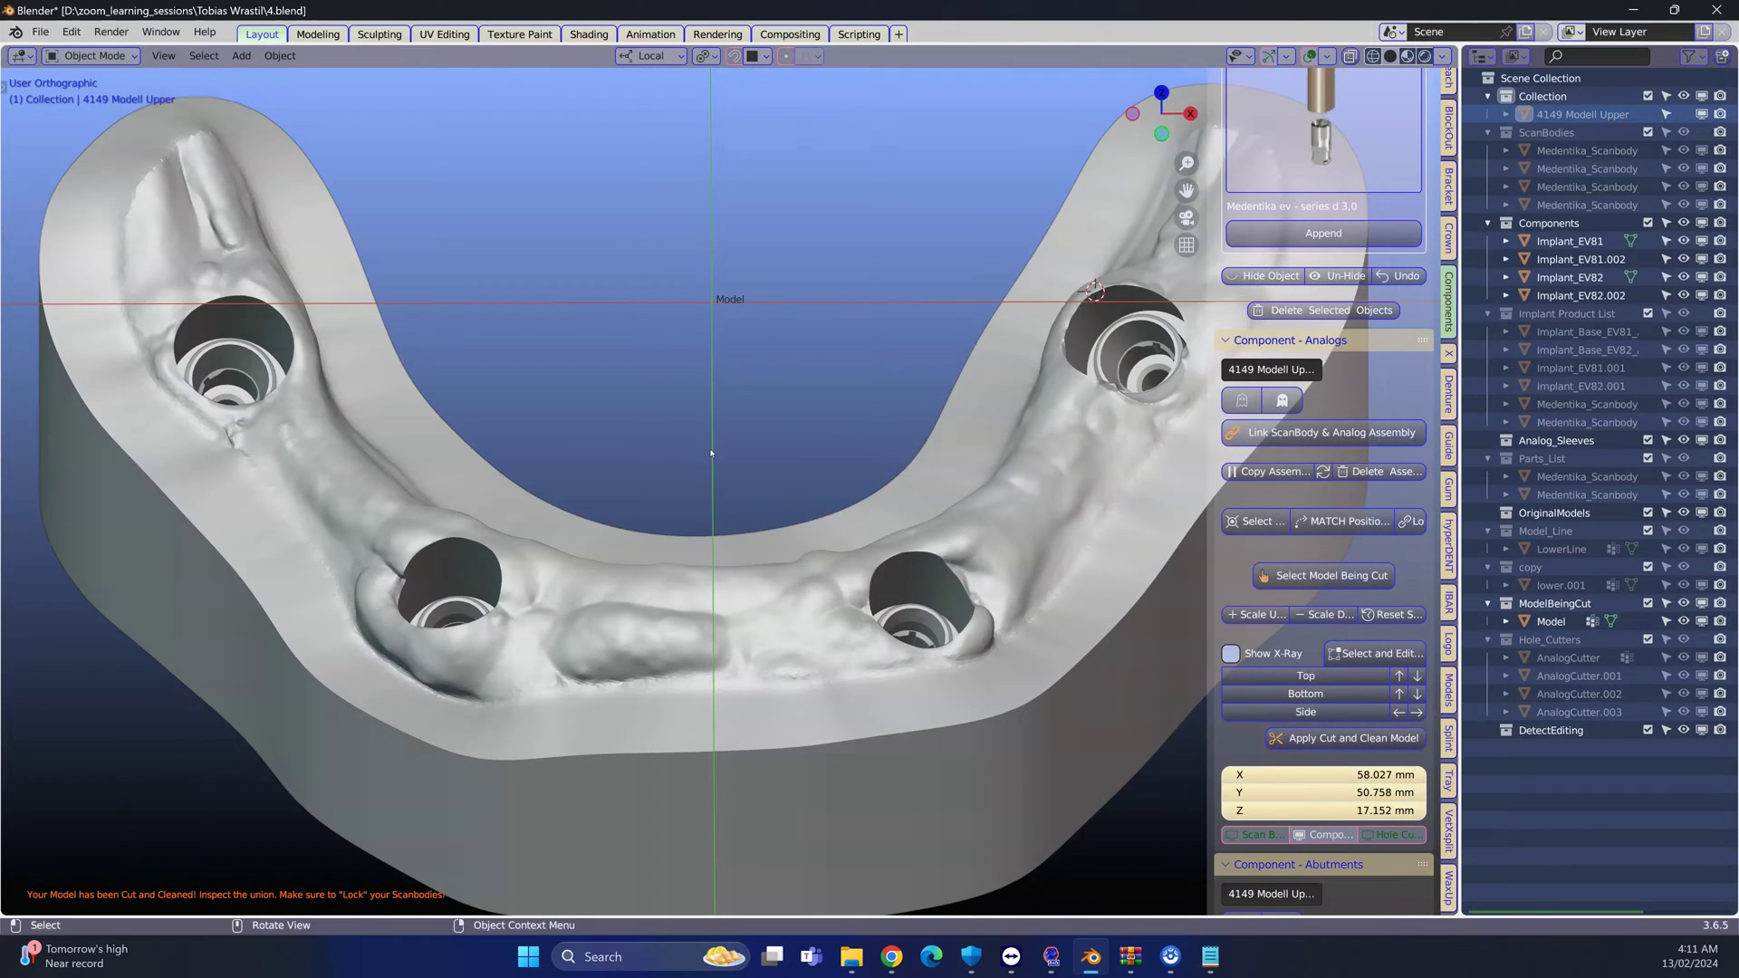
pyautogui.click(693, 564)
pyautogui.moveTo(693, 564); pyautogui.dragTo(631, 623, button='middle')
pyautogui.scroll(3, 631, 623)
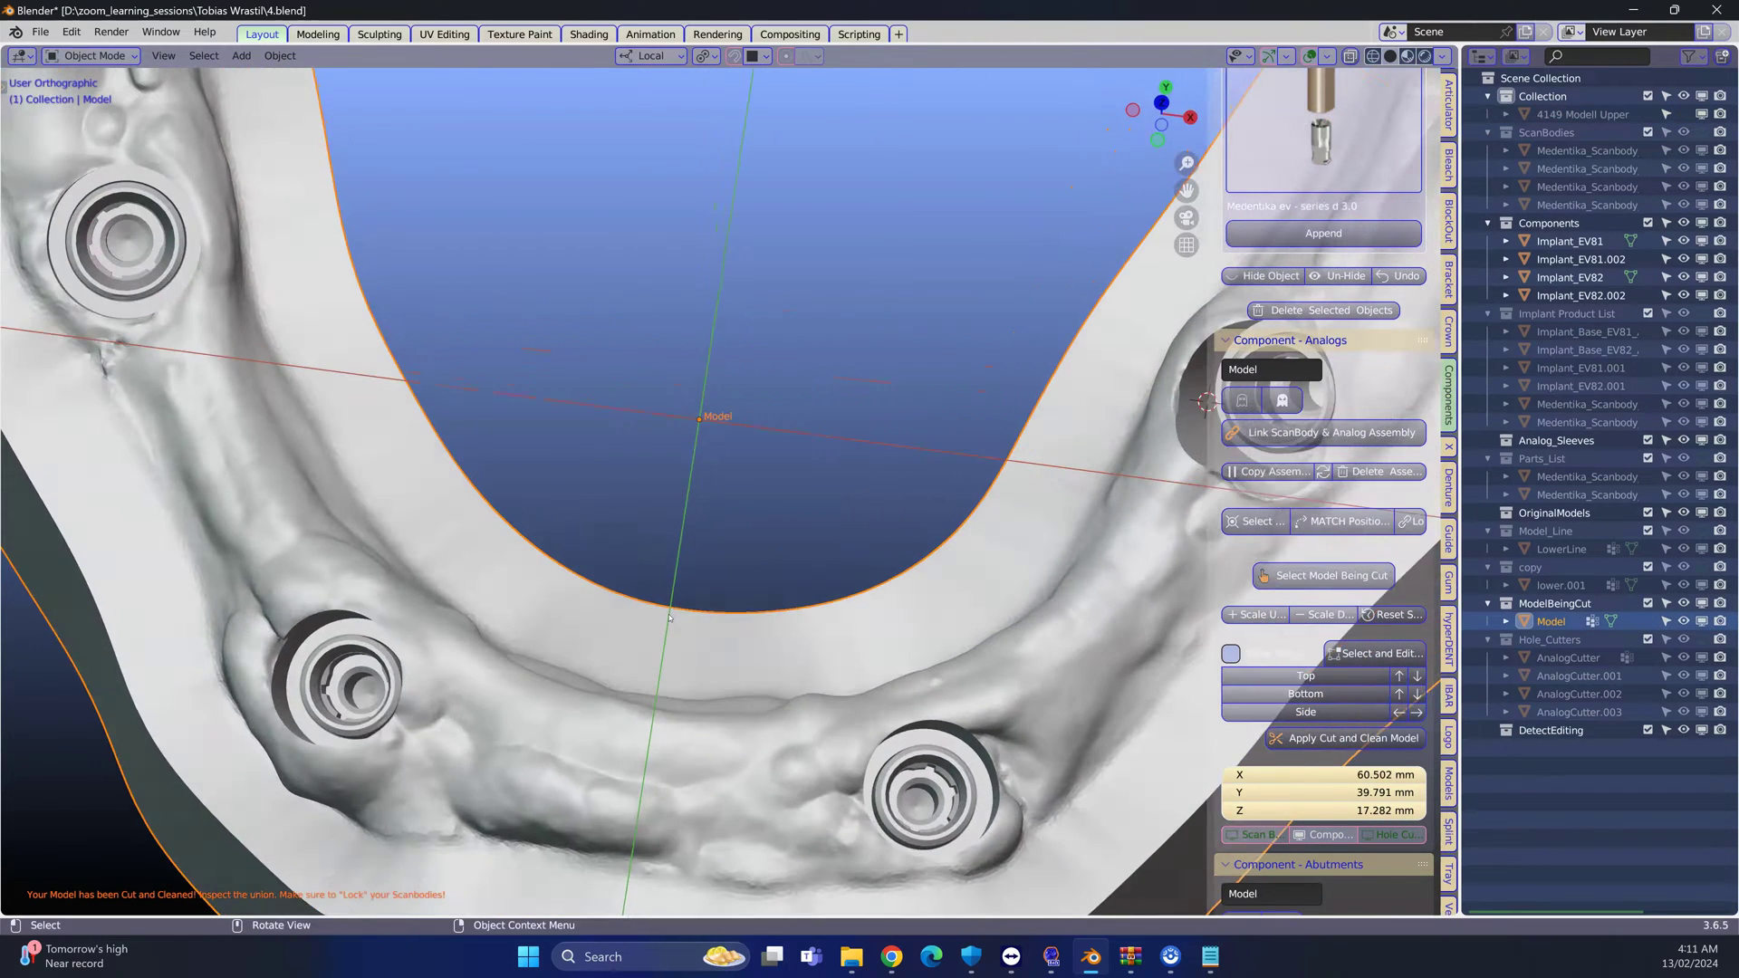
pyautogui.click(349, 672)
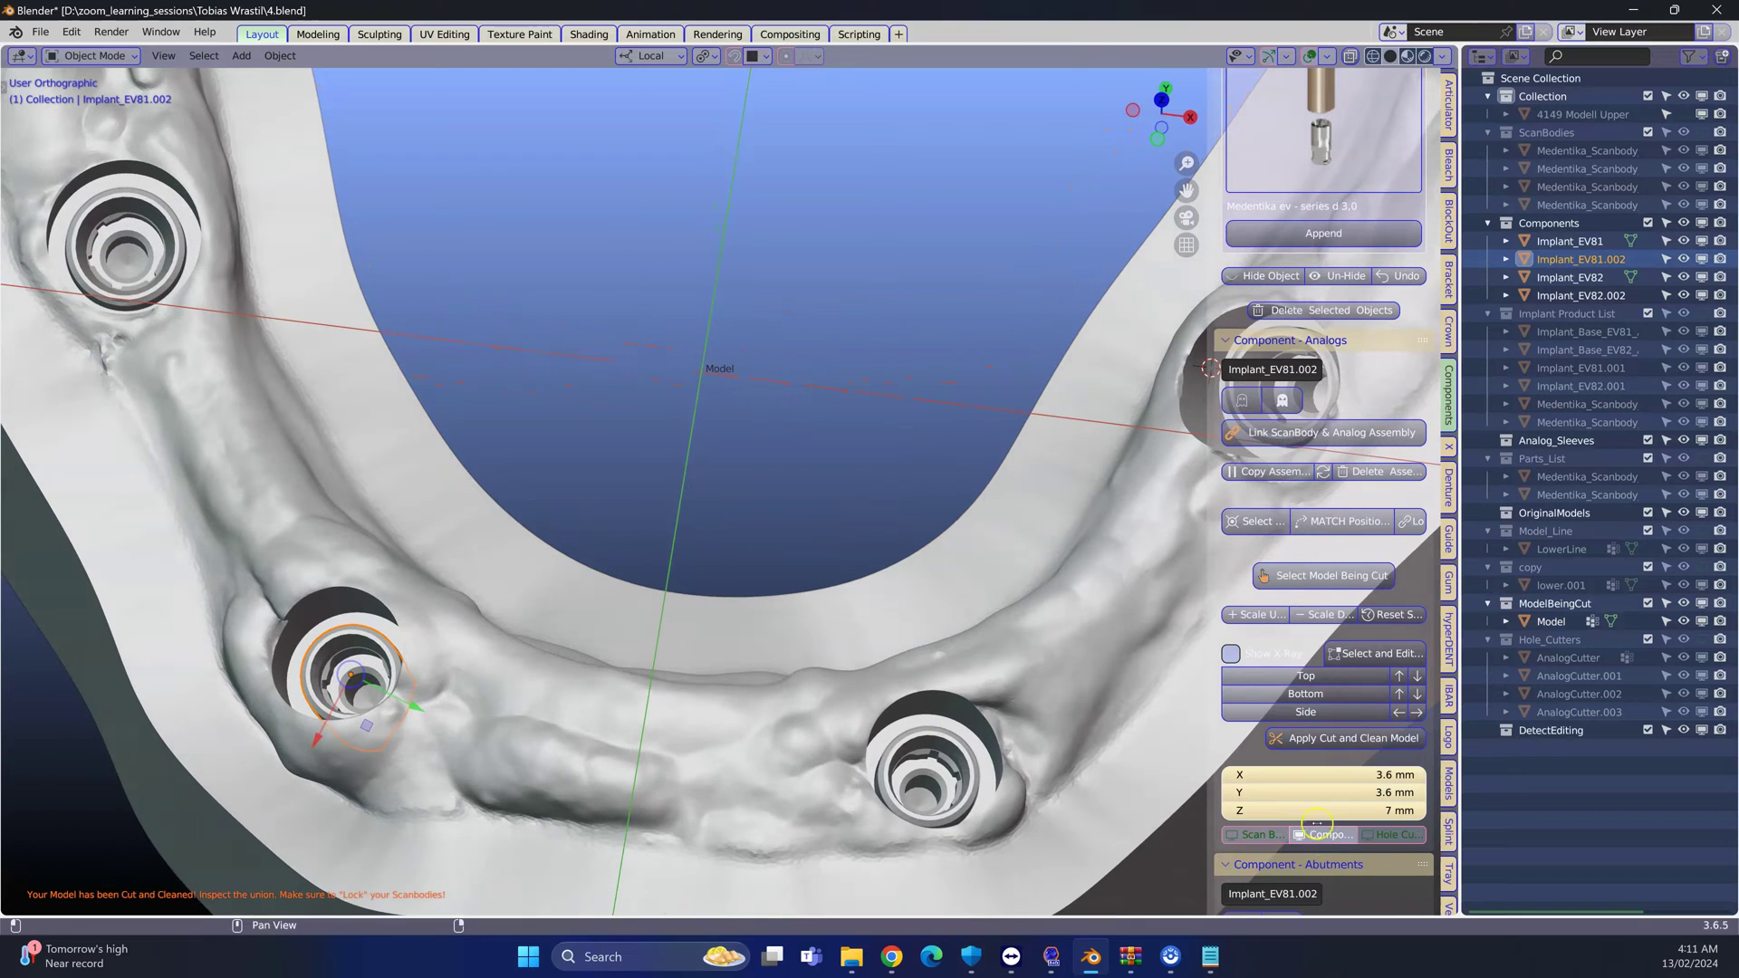
# Toggle the hole cutters, scan bodies and analogs to inspect the empty and seated holes
pyautogui.click(1404, 835)
pyautogui.click(1408, 836)
pyautogui.click(1258, 835)
pyautogui.moveTo(1155, 788); pyautogui.dragTo(1126, 758, button='middle')
pyautogui.click(1261, 834)
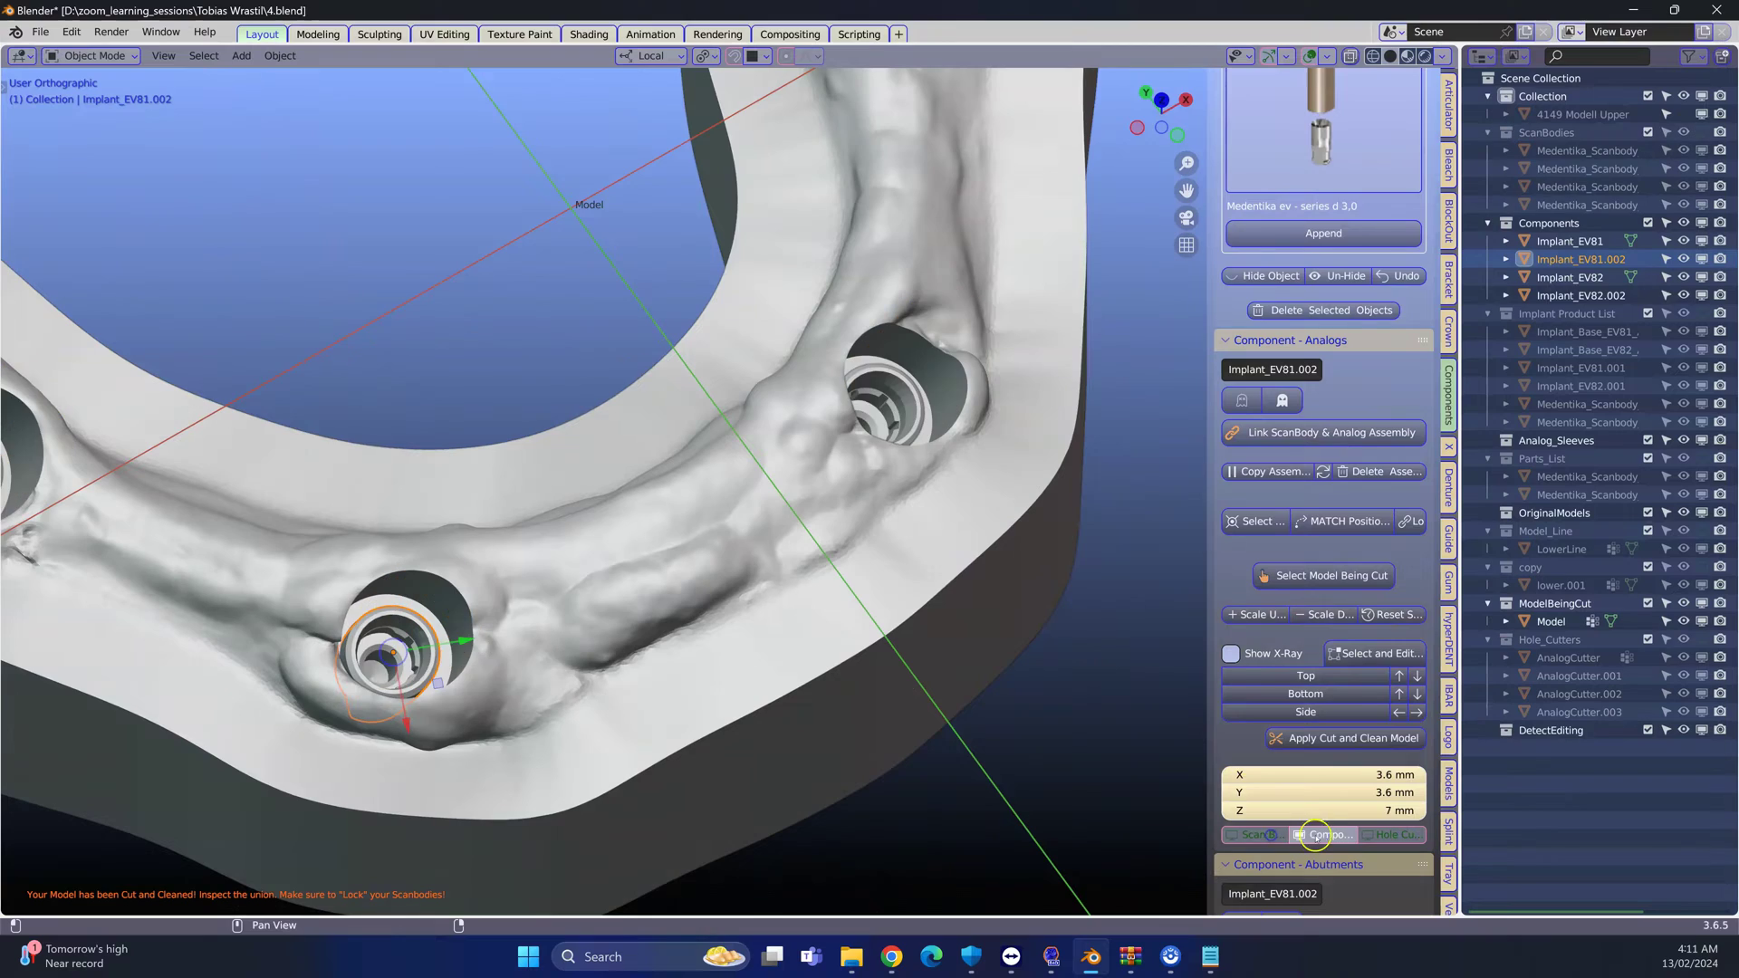
pyautogui.click(1325, 834)
pyautogui.moveTo(1051, 786); pyautogui.dragTo(1305, 811, button='middle')
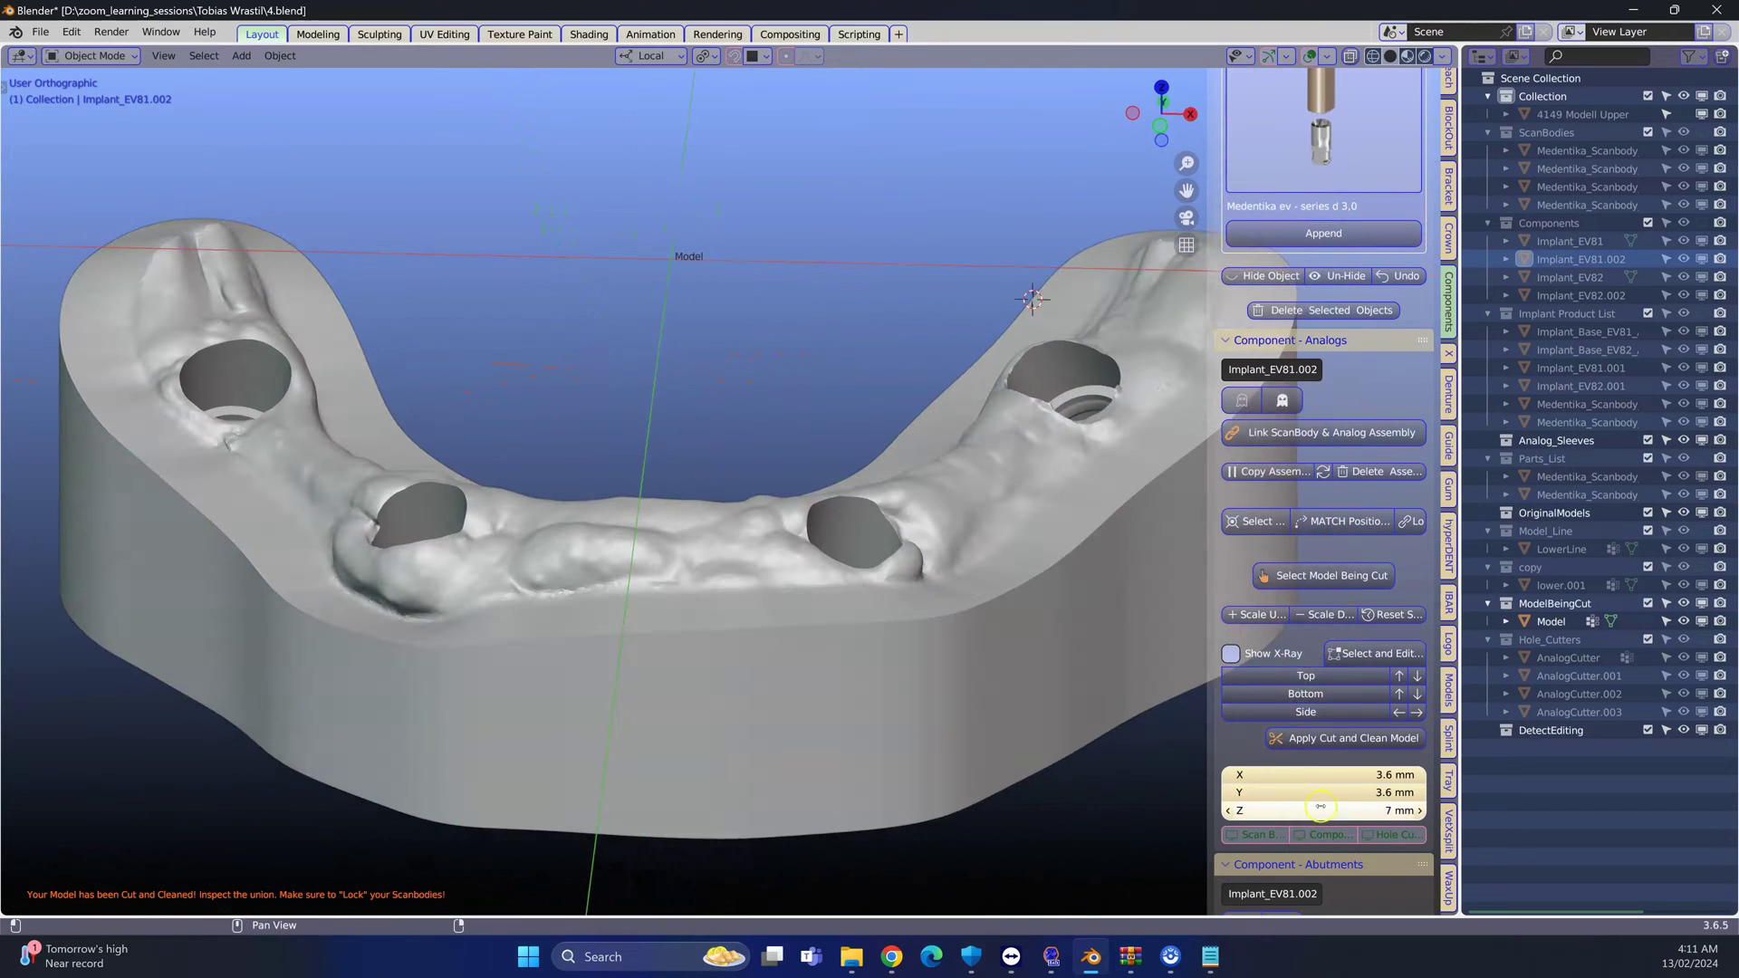
pyautogui.click(1329, 835)
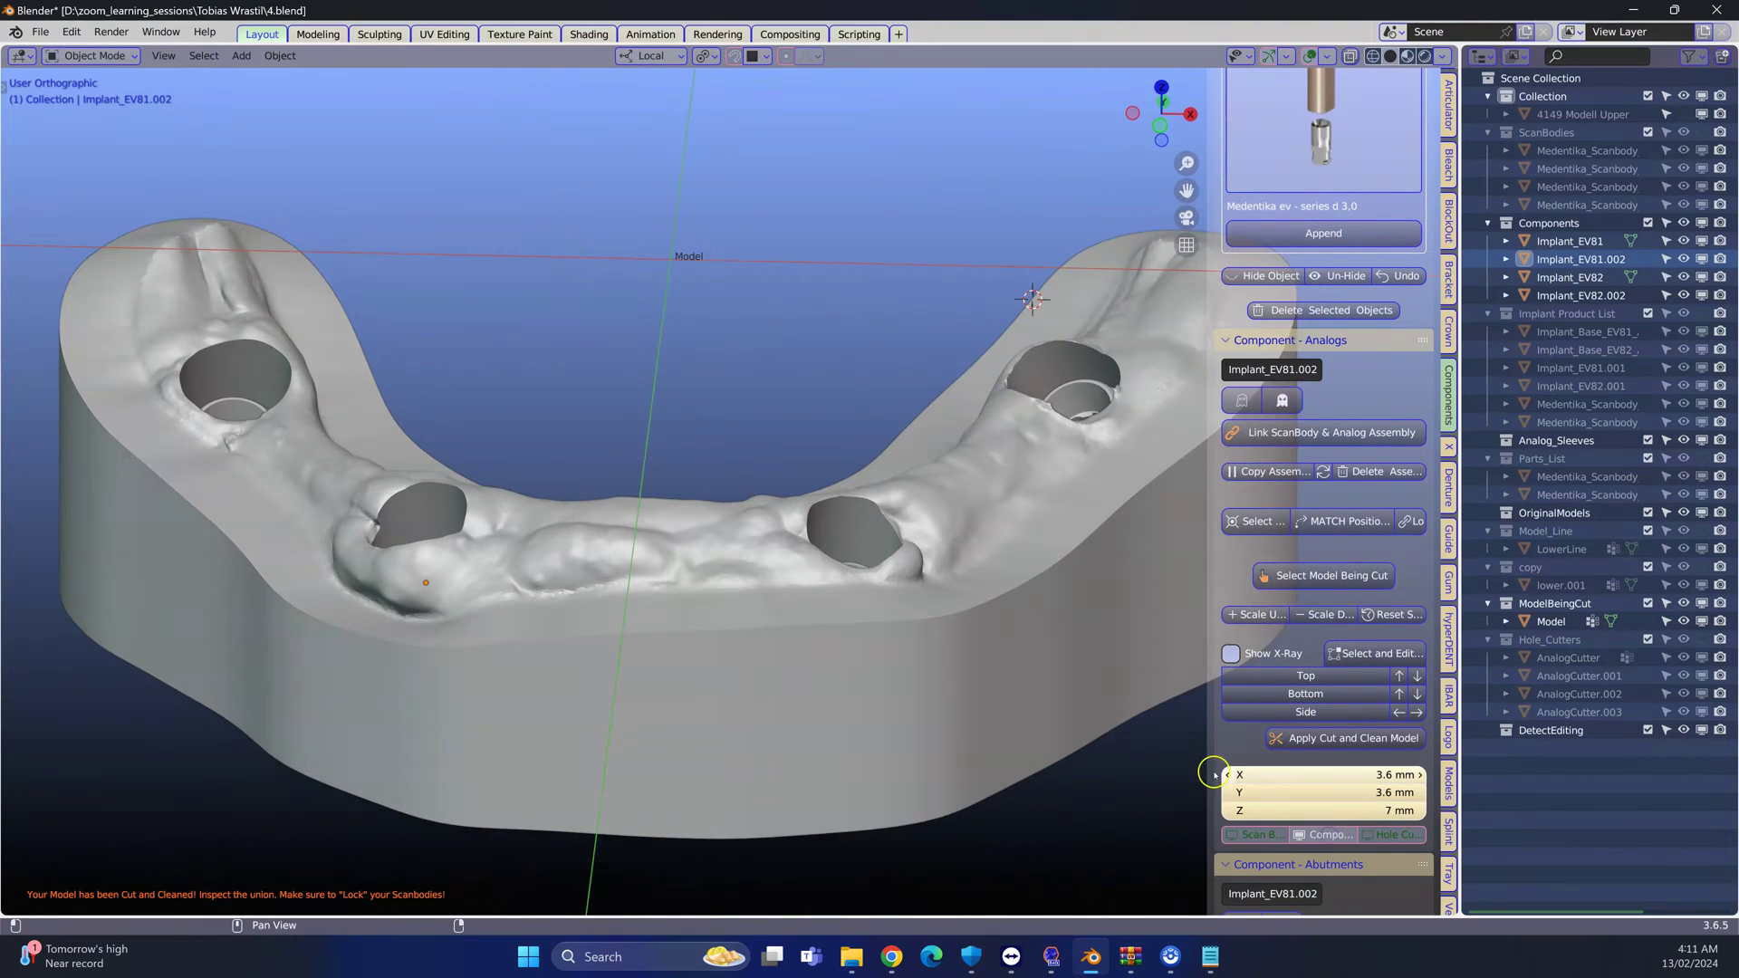
pyautogui.moveTo(1068, 797); pyautogui.dragTo(822, 705, button='middle')
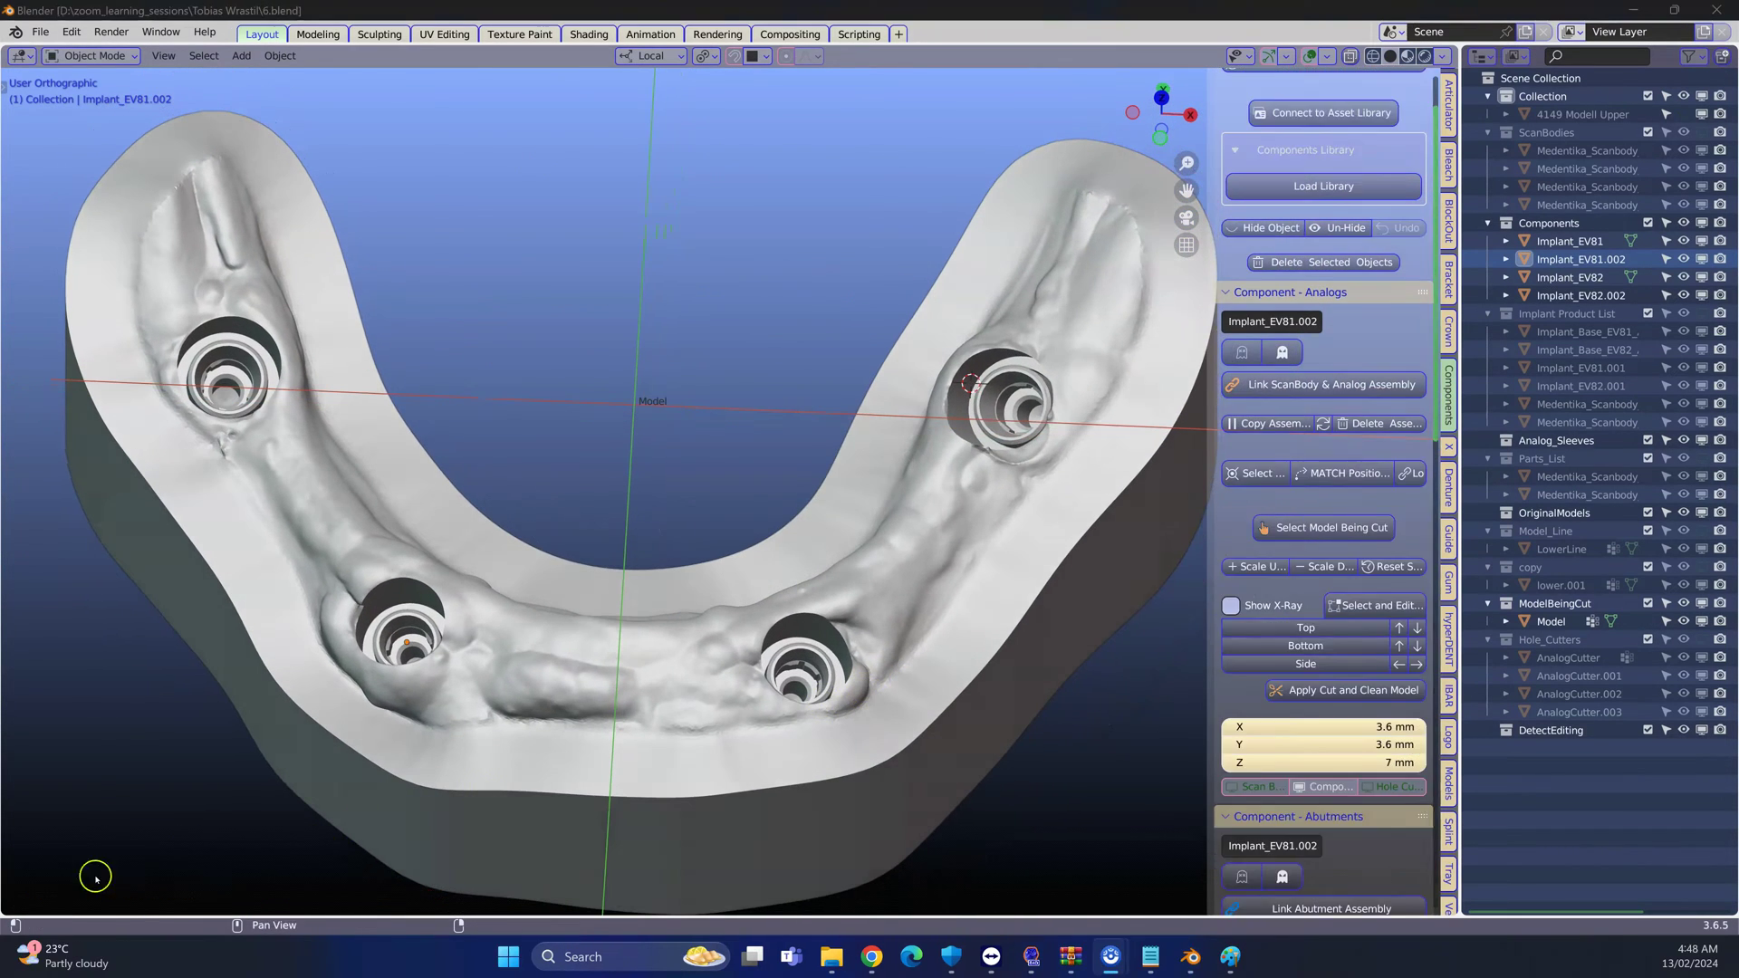
# Append the Medentika EV PreFace abutment ev9010 for CONNECTION D 3,6
pyautogui.click(1372, 187)
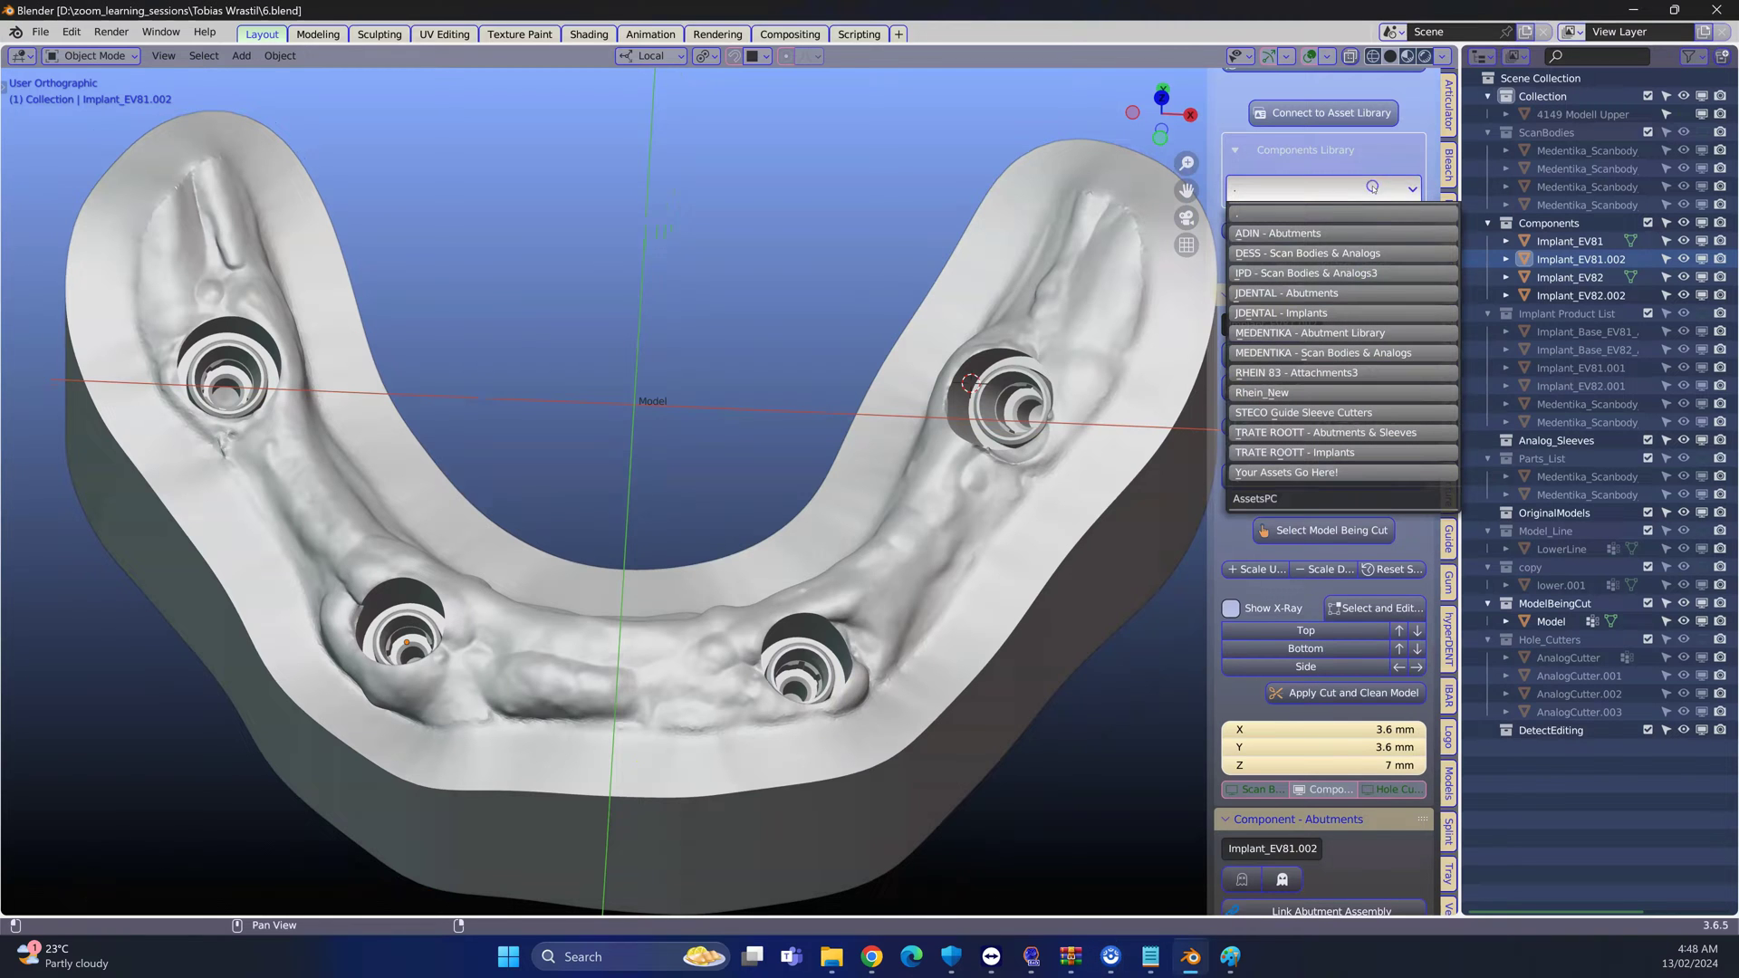
pyautogui.click(1362, 334)
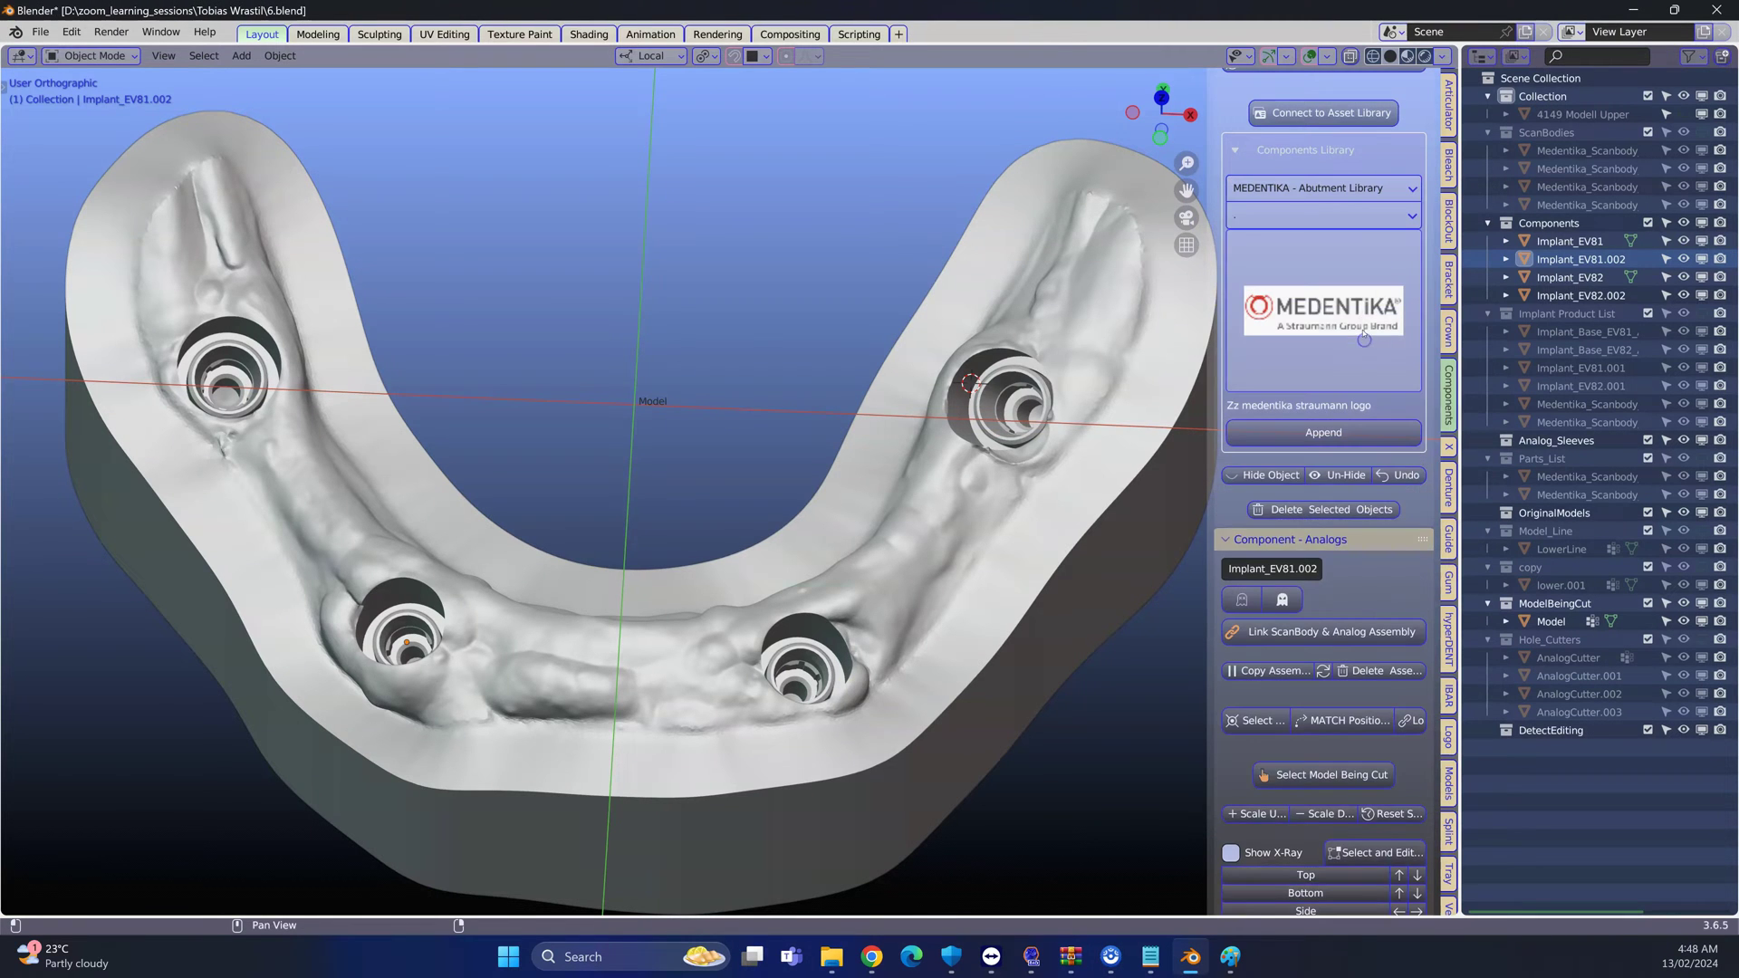
pyautogui.click(1347, 217)
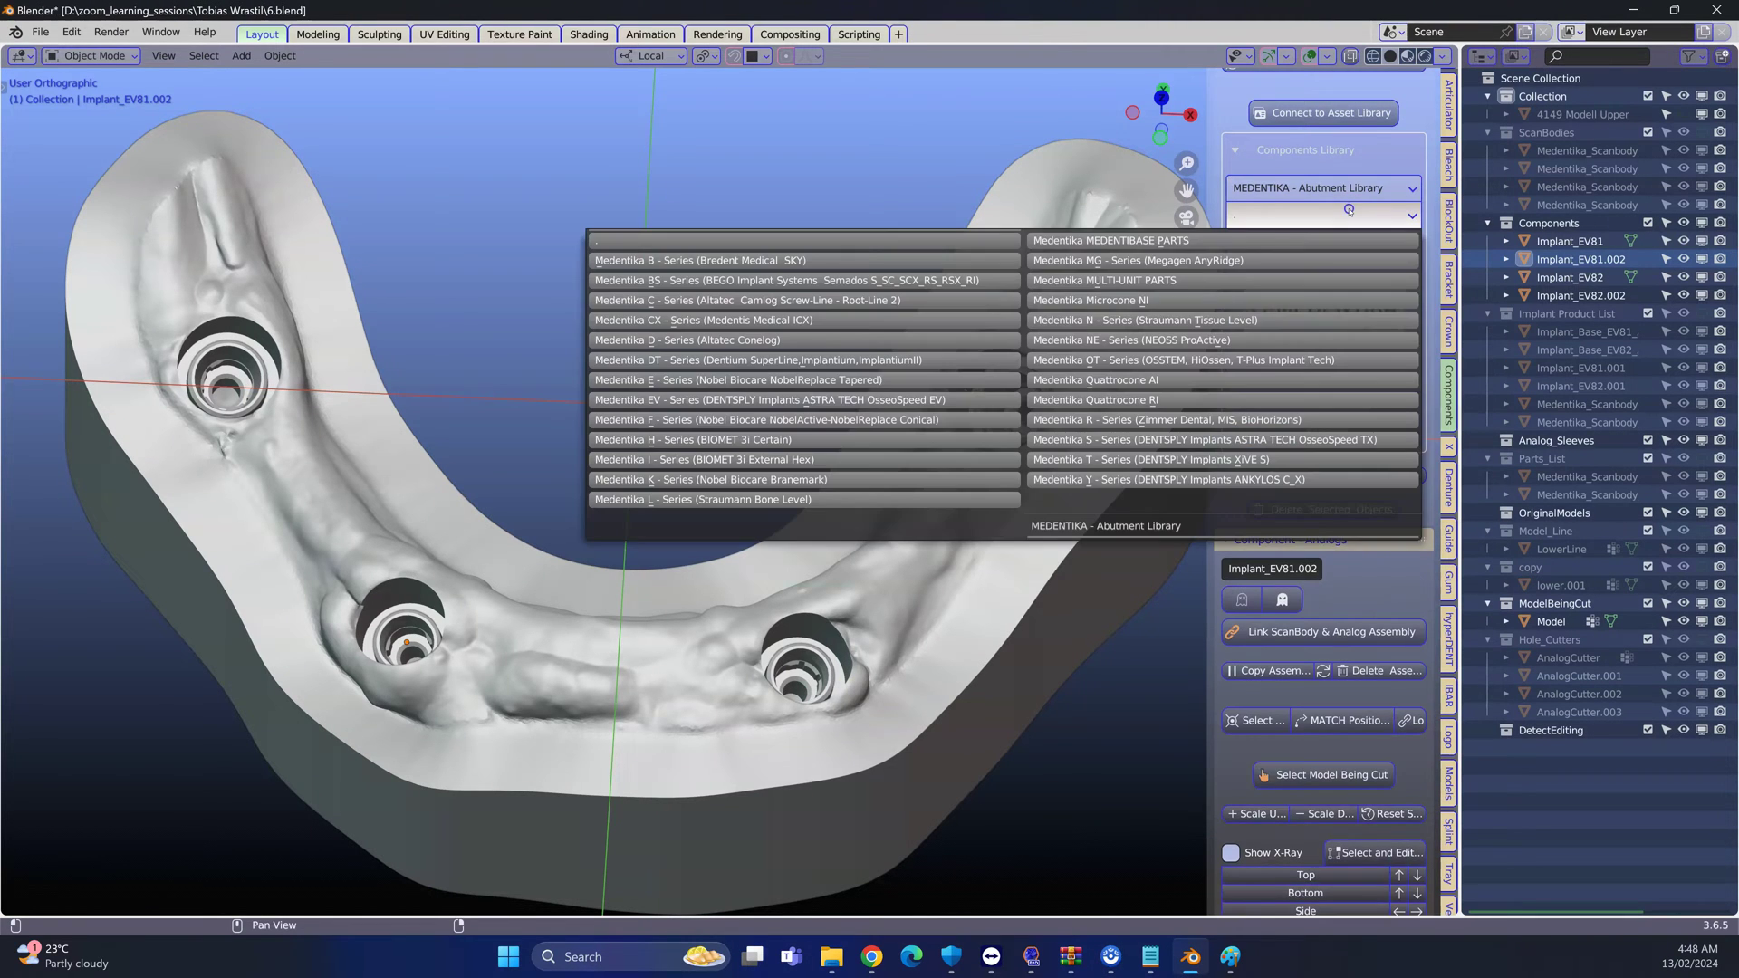
pyautogui.click(926, 395)
pyautogui.click(1343, 244)
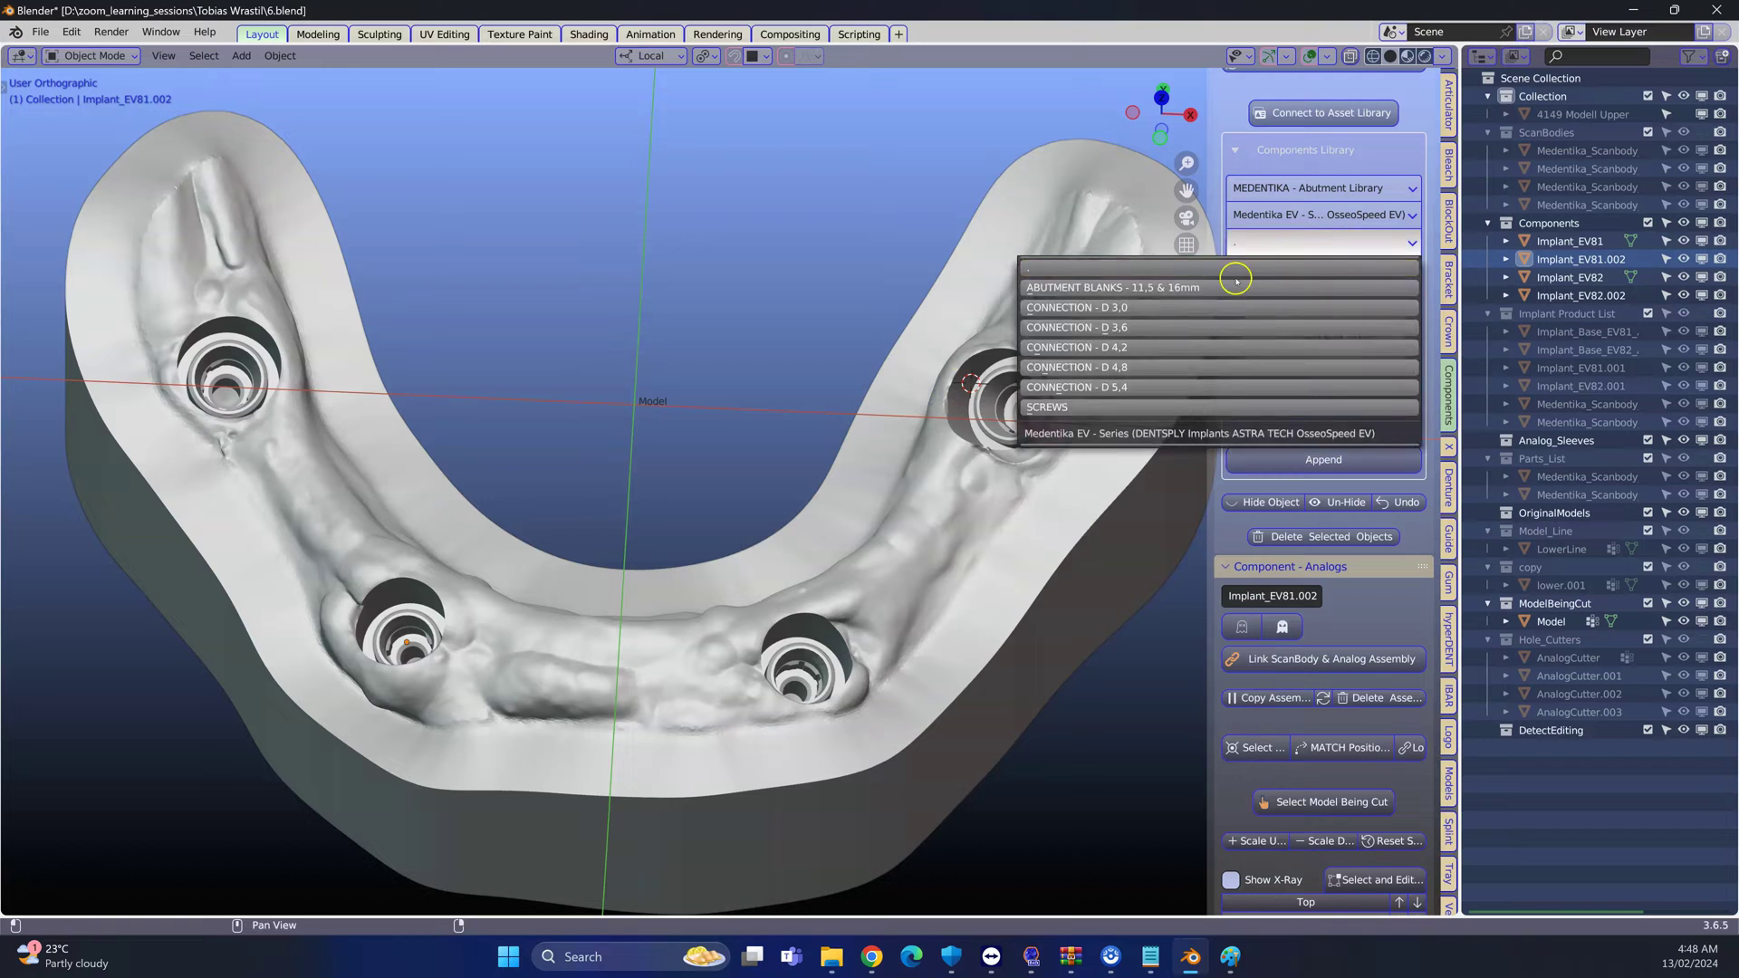
pyautogui.click(1216, 327)
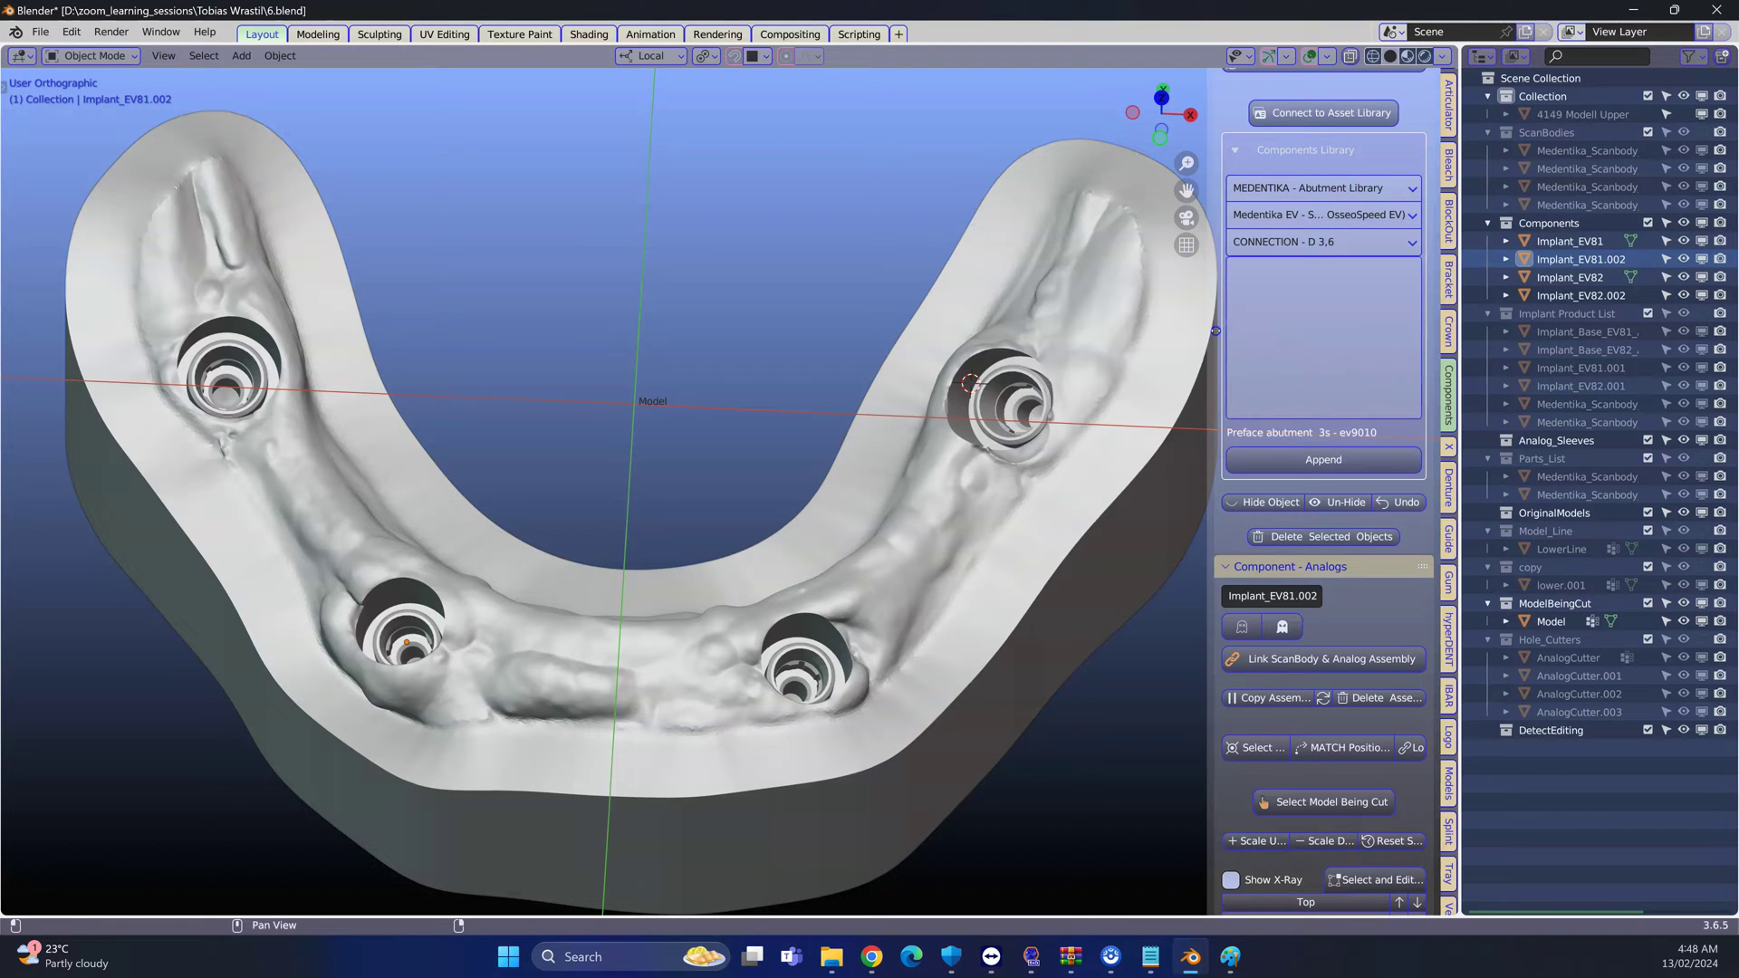
pyautogui.click(1324, 459)
# Duplicate the ev9010 abutment twice, placing copies below-left and below-right of the model
pyautogui.scroll(-3, 639, 433)
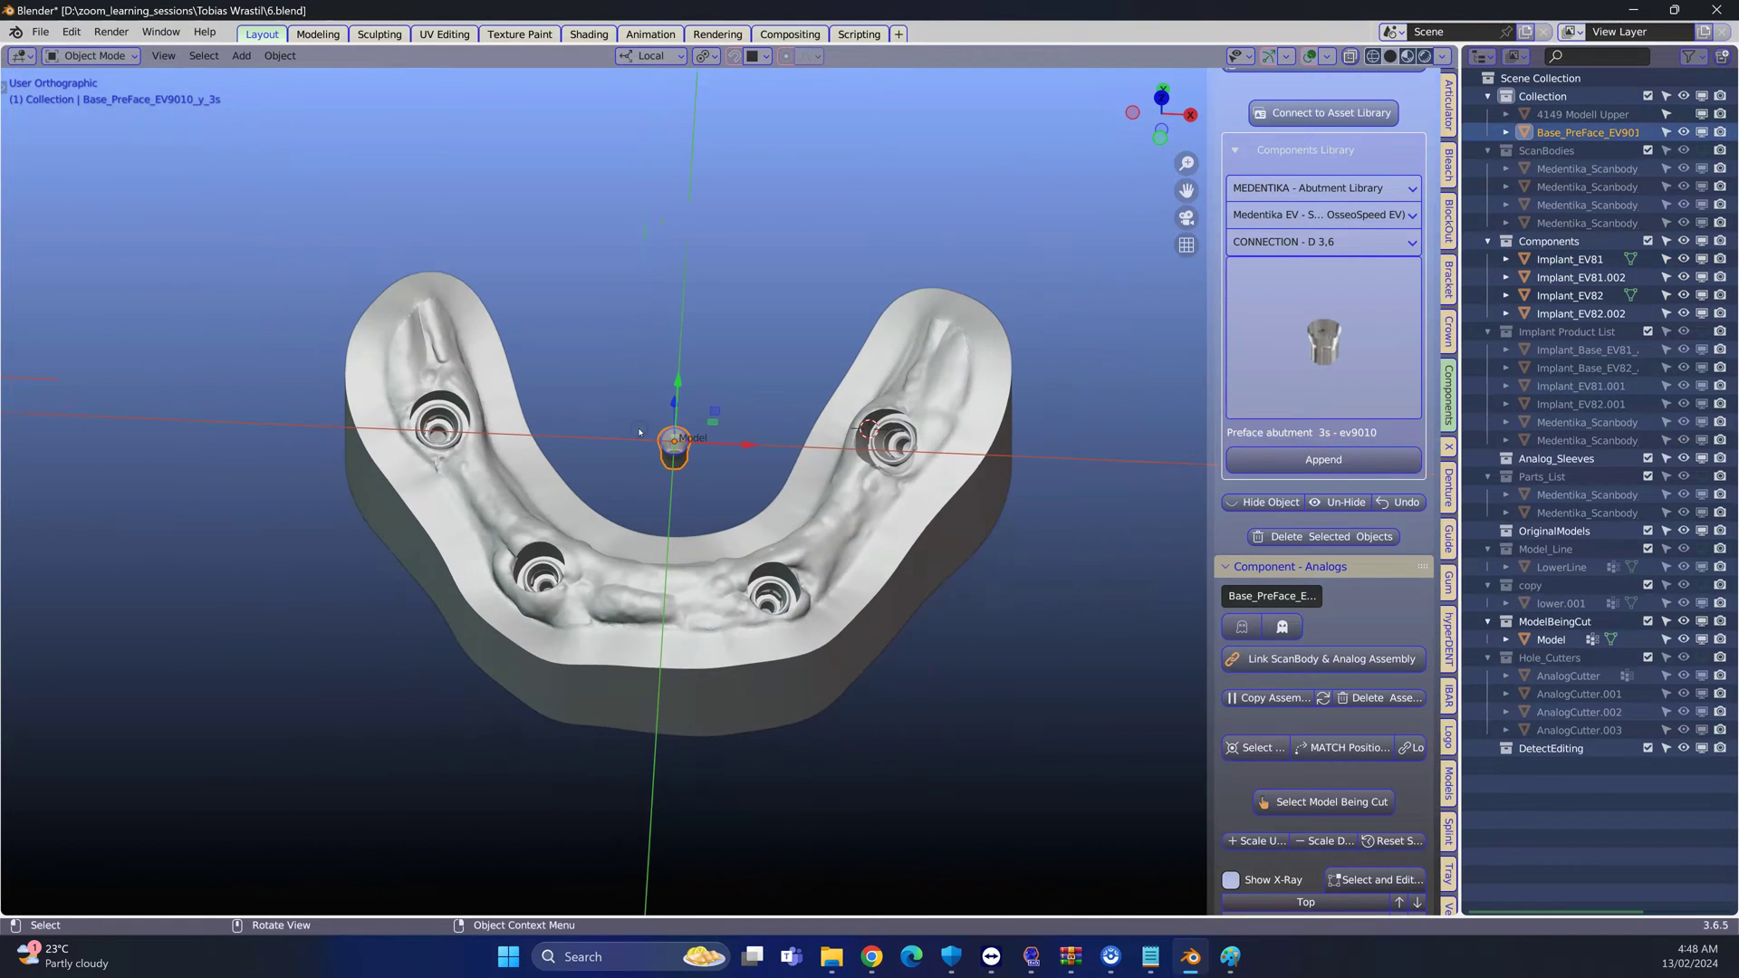
pyautogui.hotkey('shift', 'd')
pyautogui.click(383, 659)
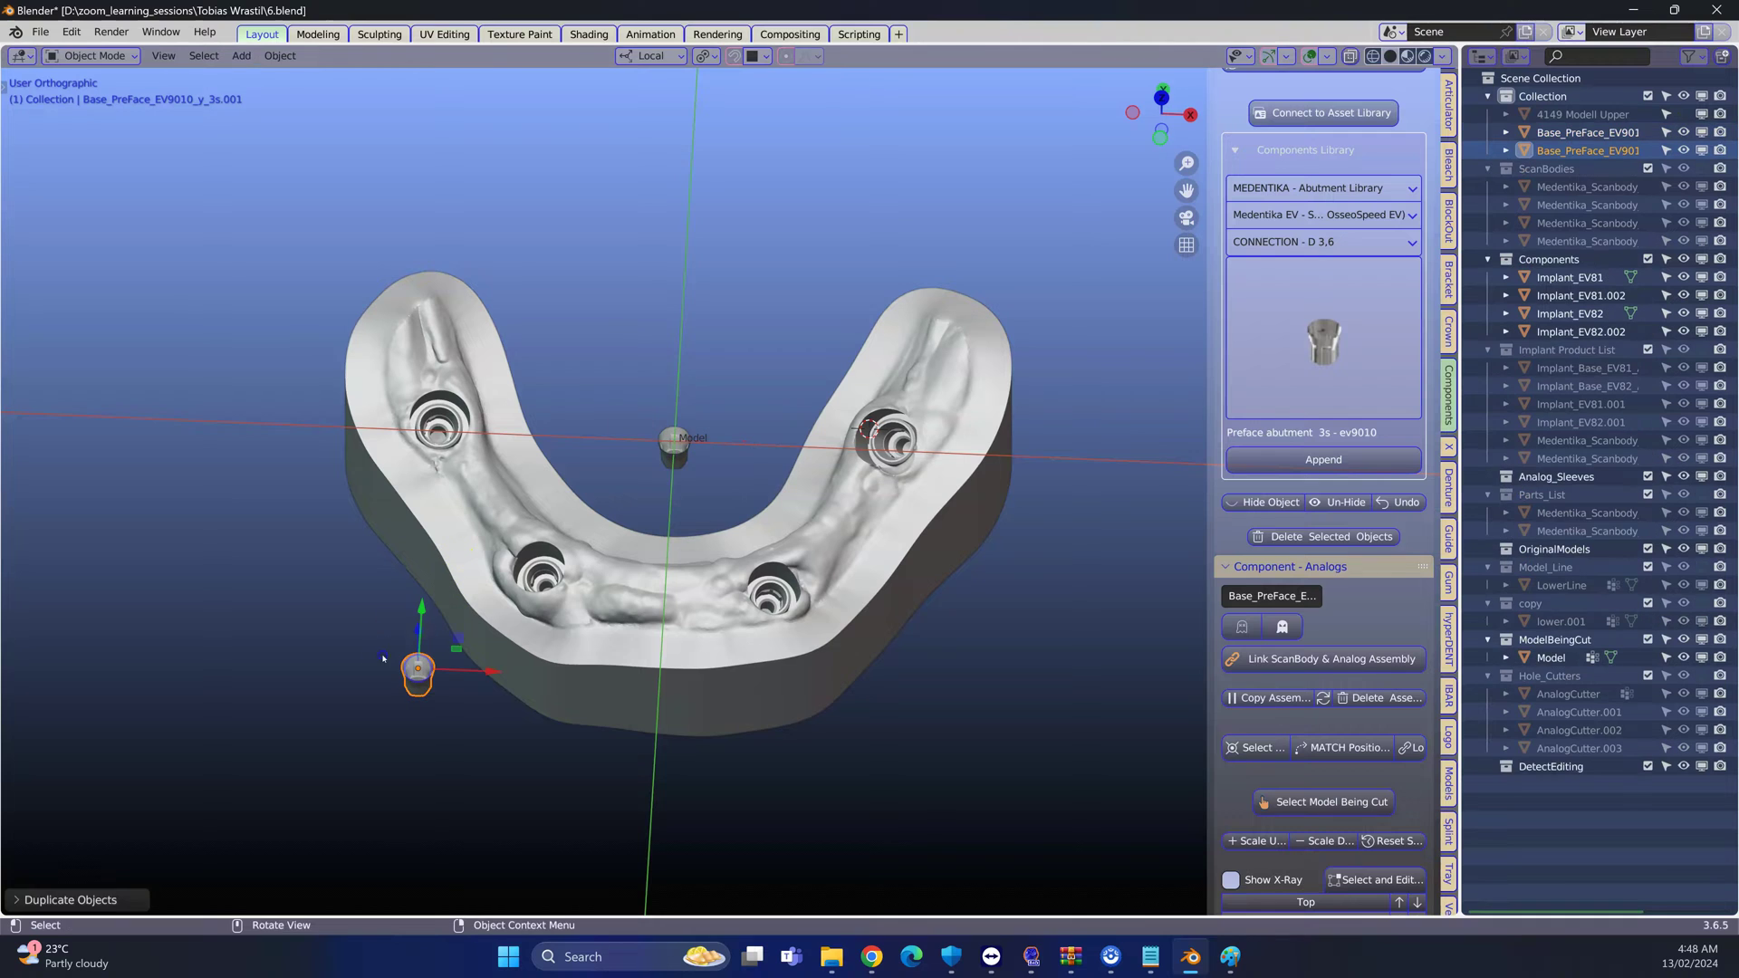
pyautogui.click(686, 443)
pyautogui.hotkey('shift', 'd')
pyautogui.click(863, 722)
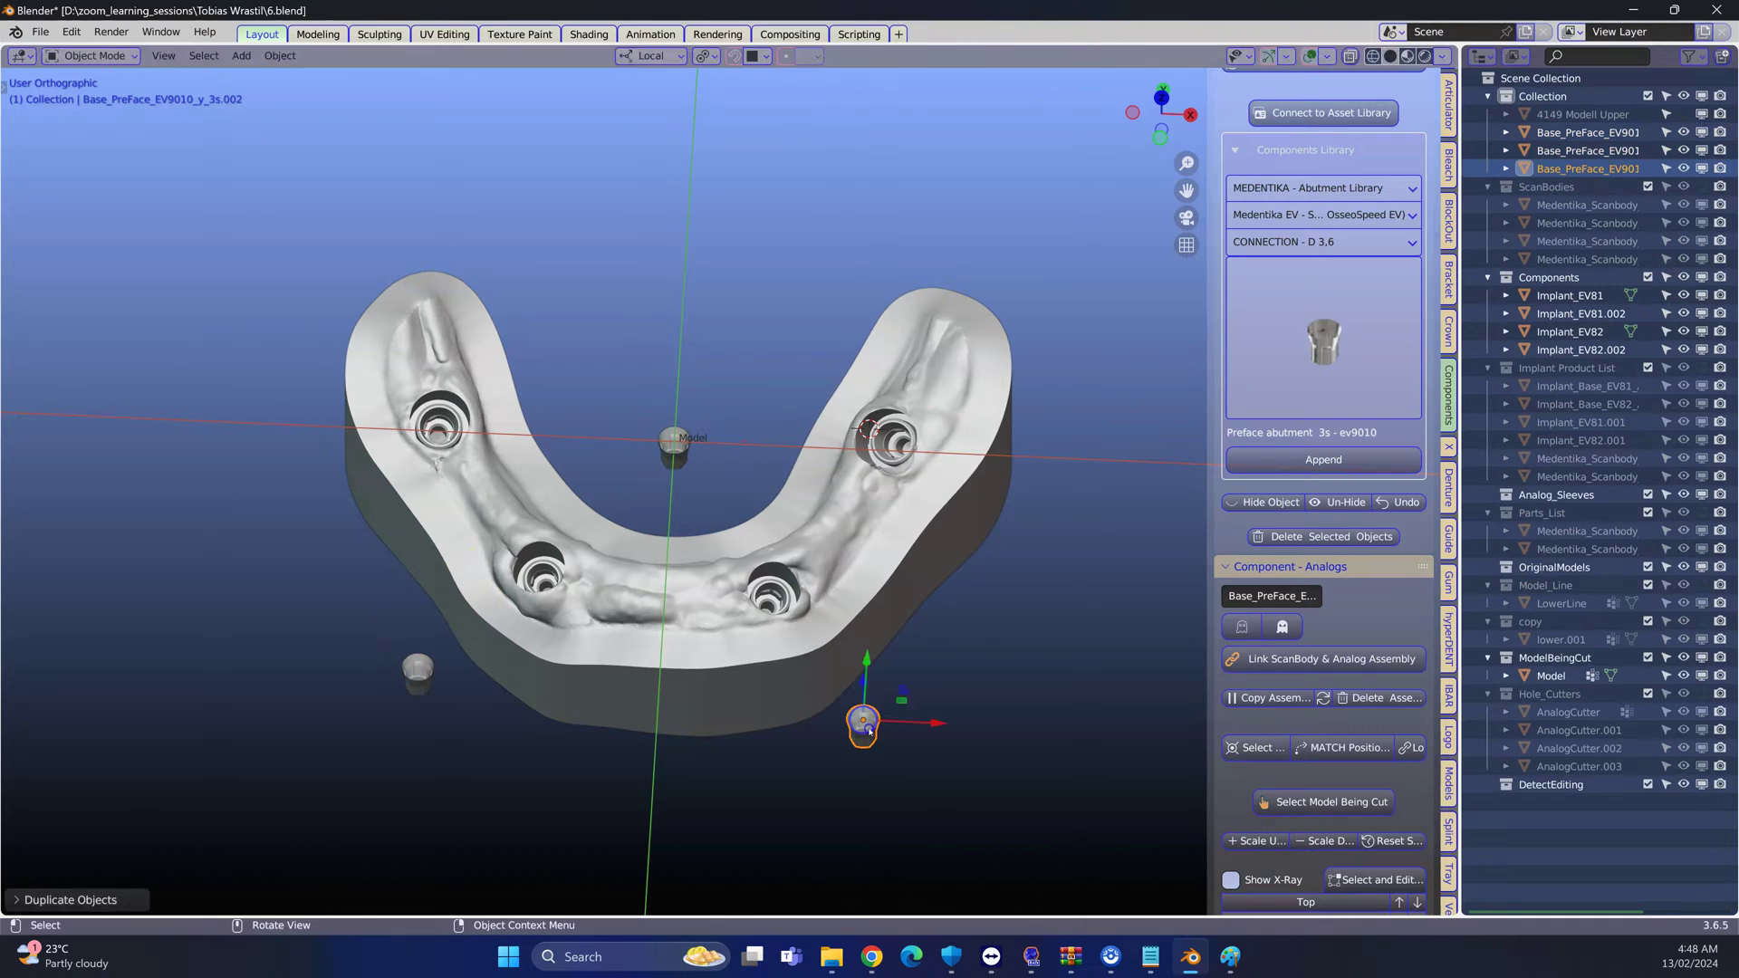
pyautogui.click(1320, 311)
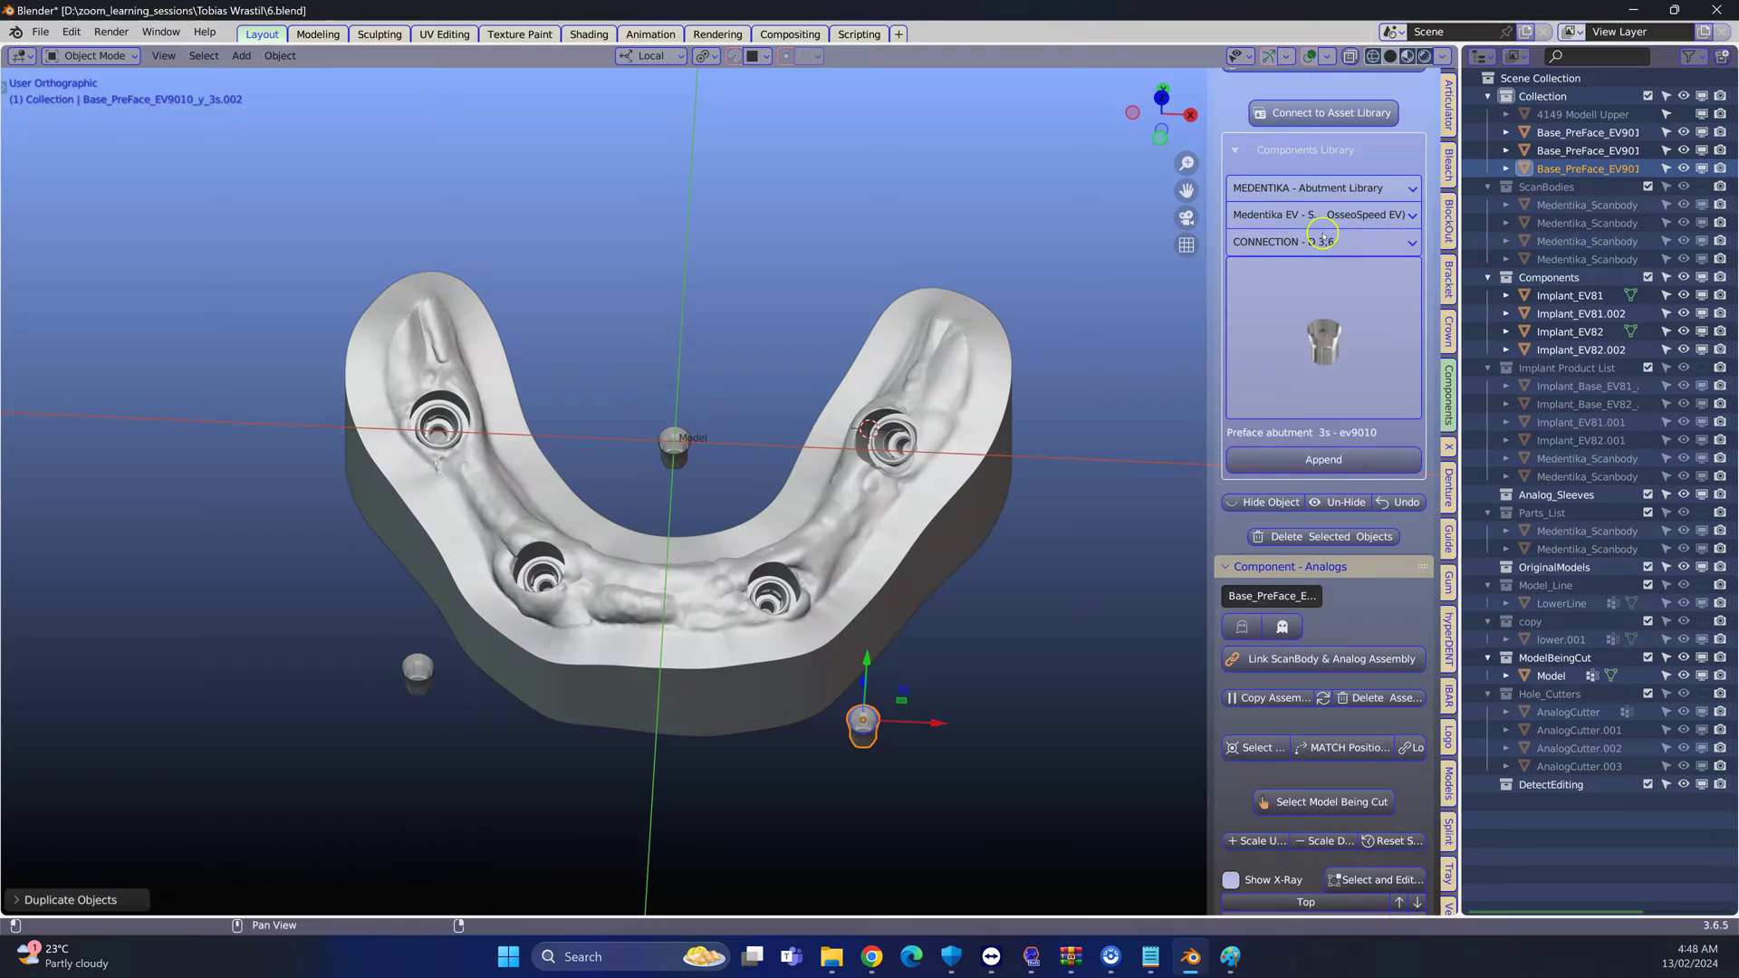
# Switch to CONNECTION D 4,2, choose PreFace ev9020, and delete the centre abutment
pyautogui.click(1329, 242)
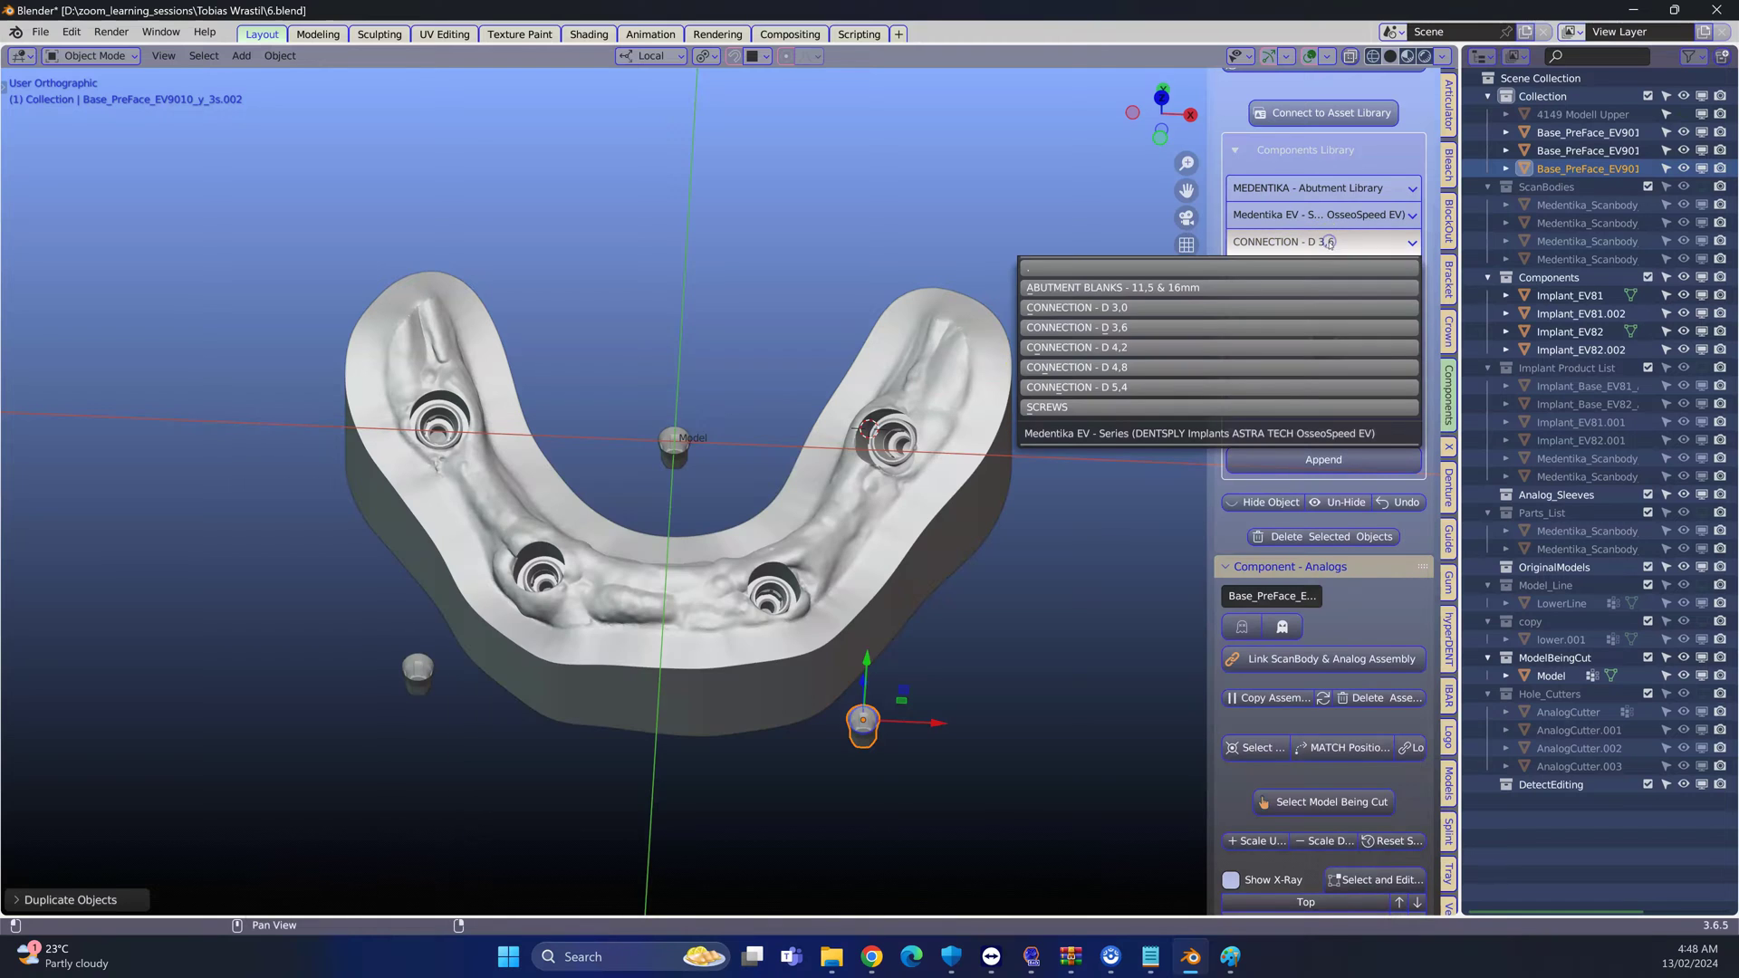
pyautogui.click(1182, 348)
pyautogui.click(1340, 321)
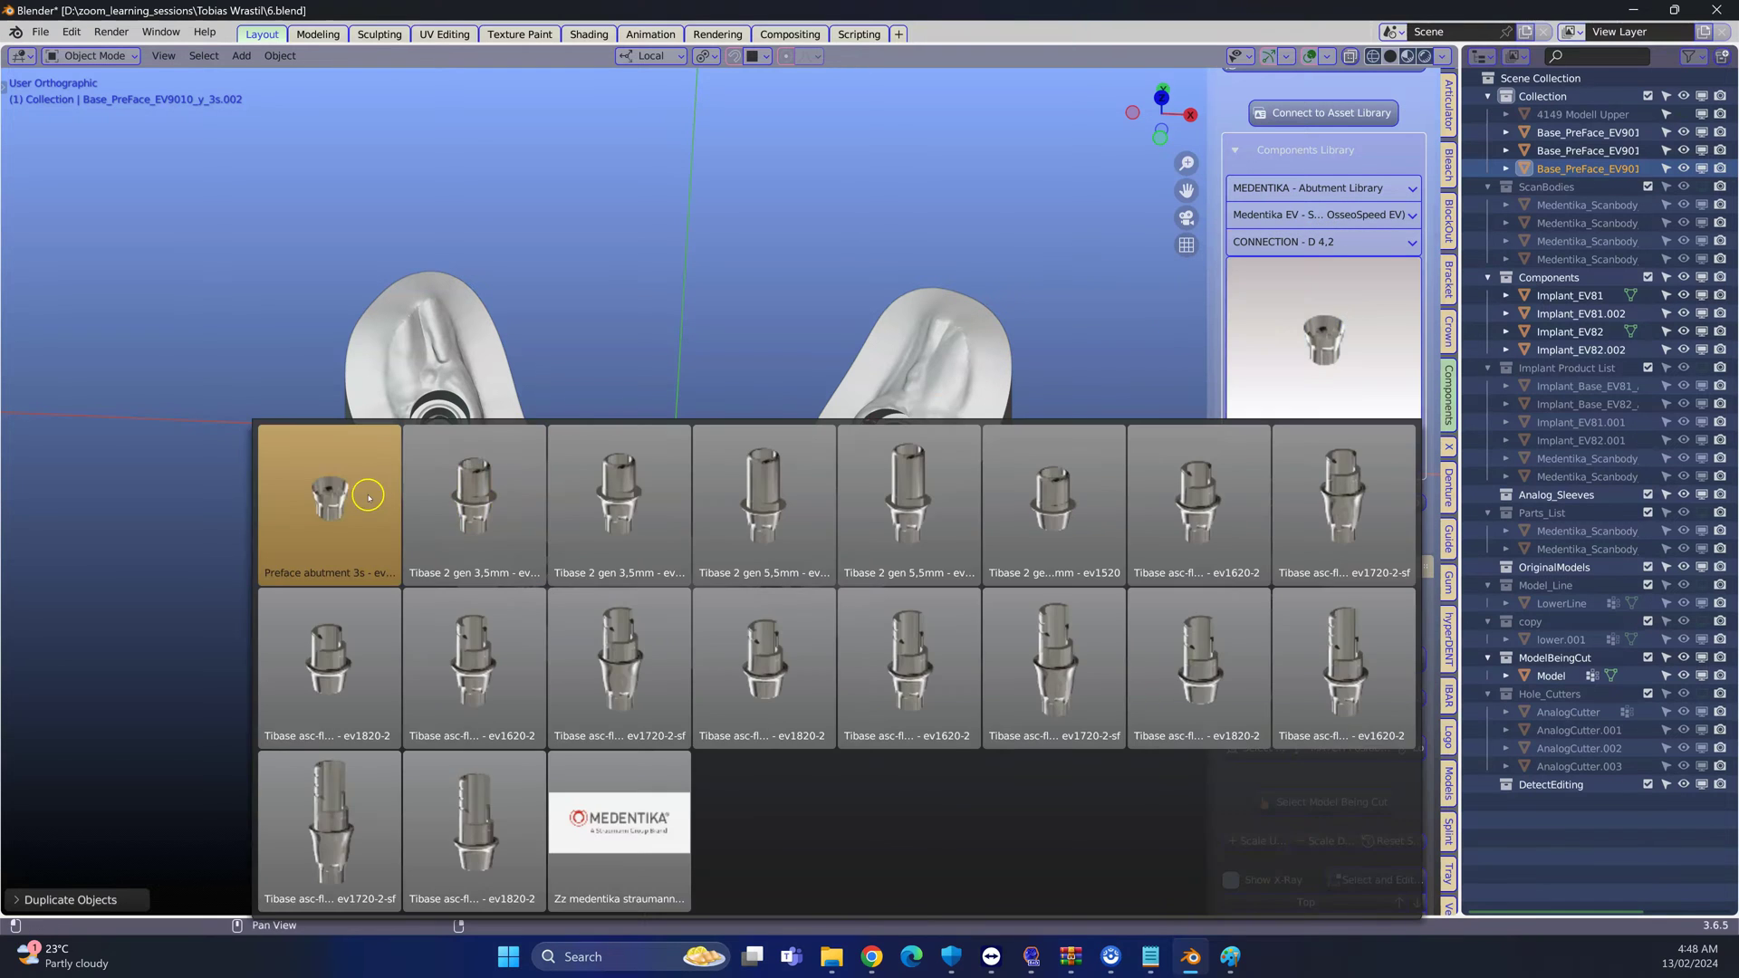
pyautogui.click(366, 497)
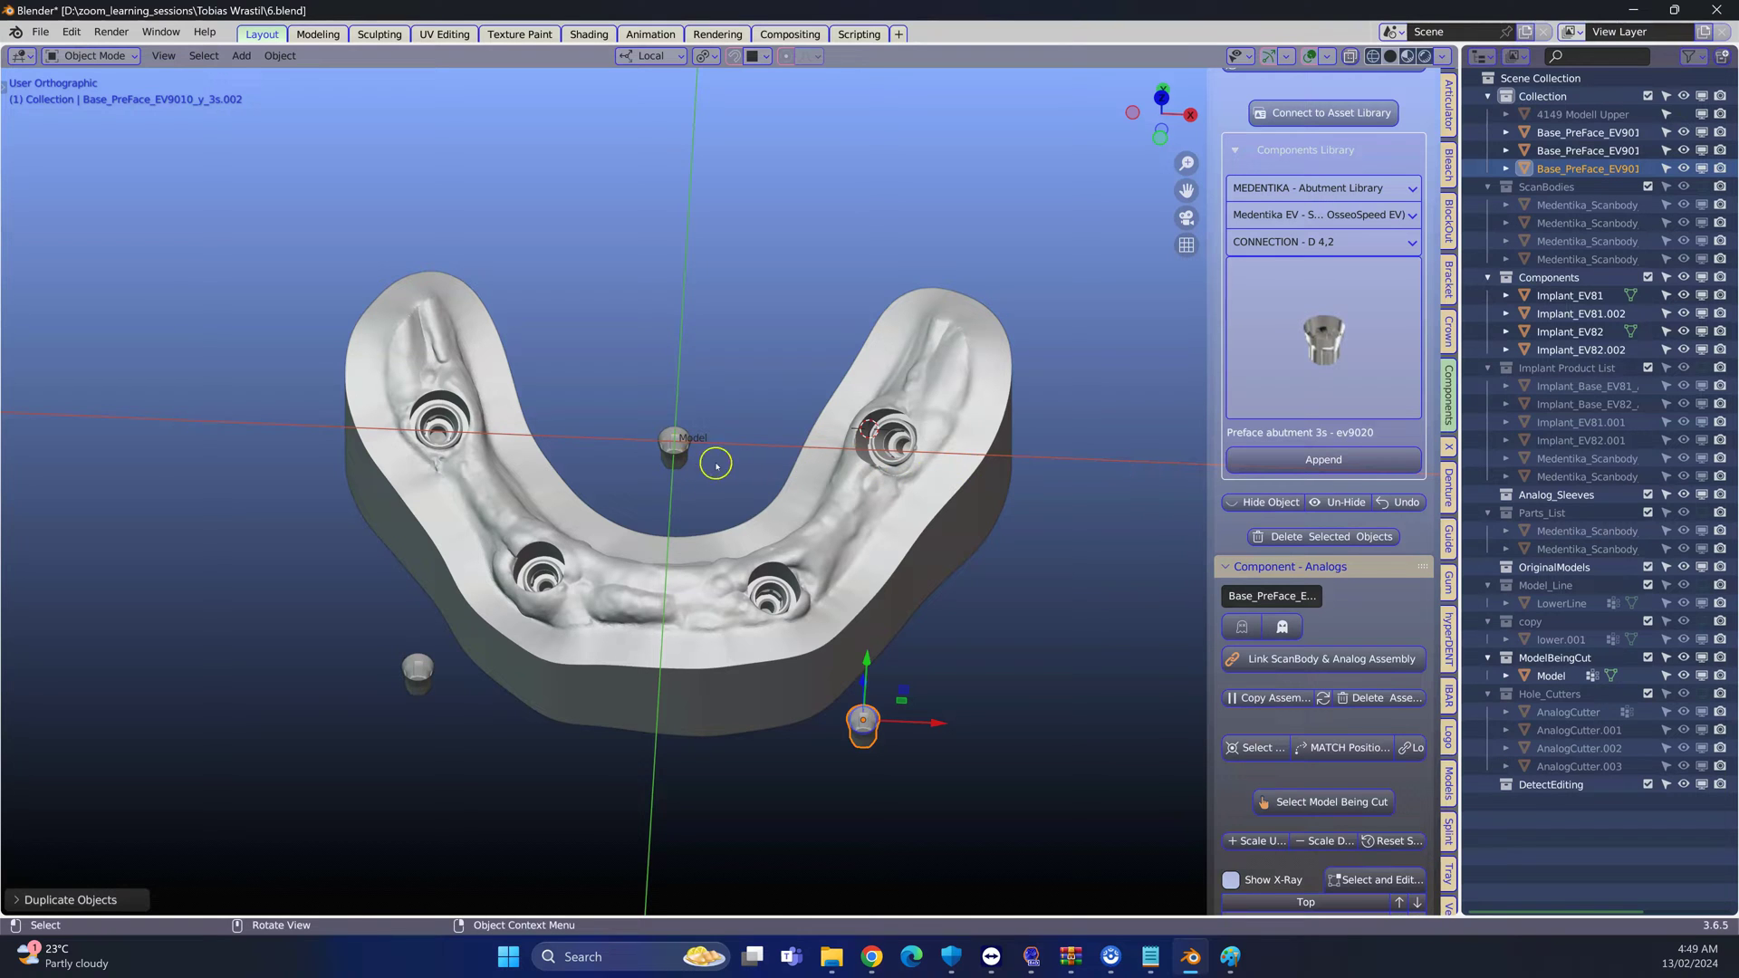
pyautogui.click(676, 458)
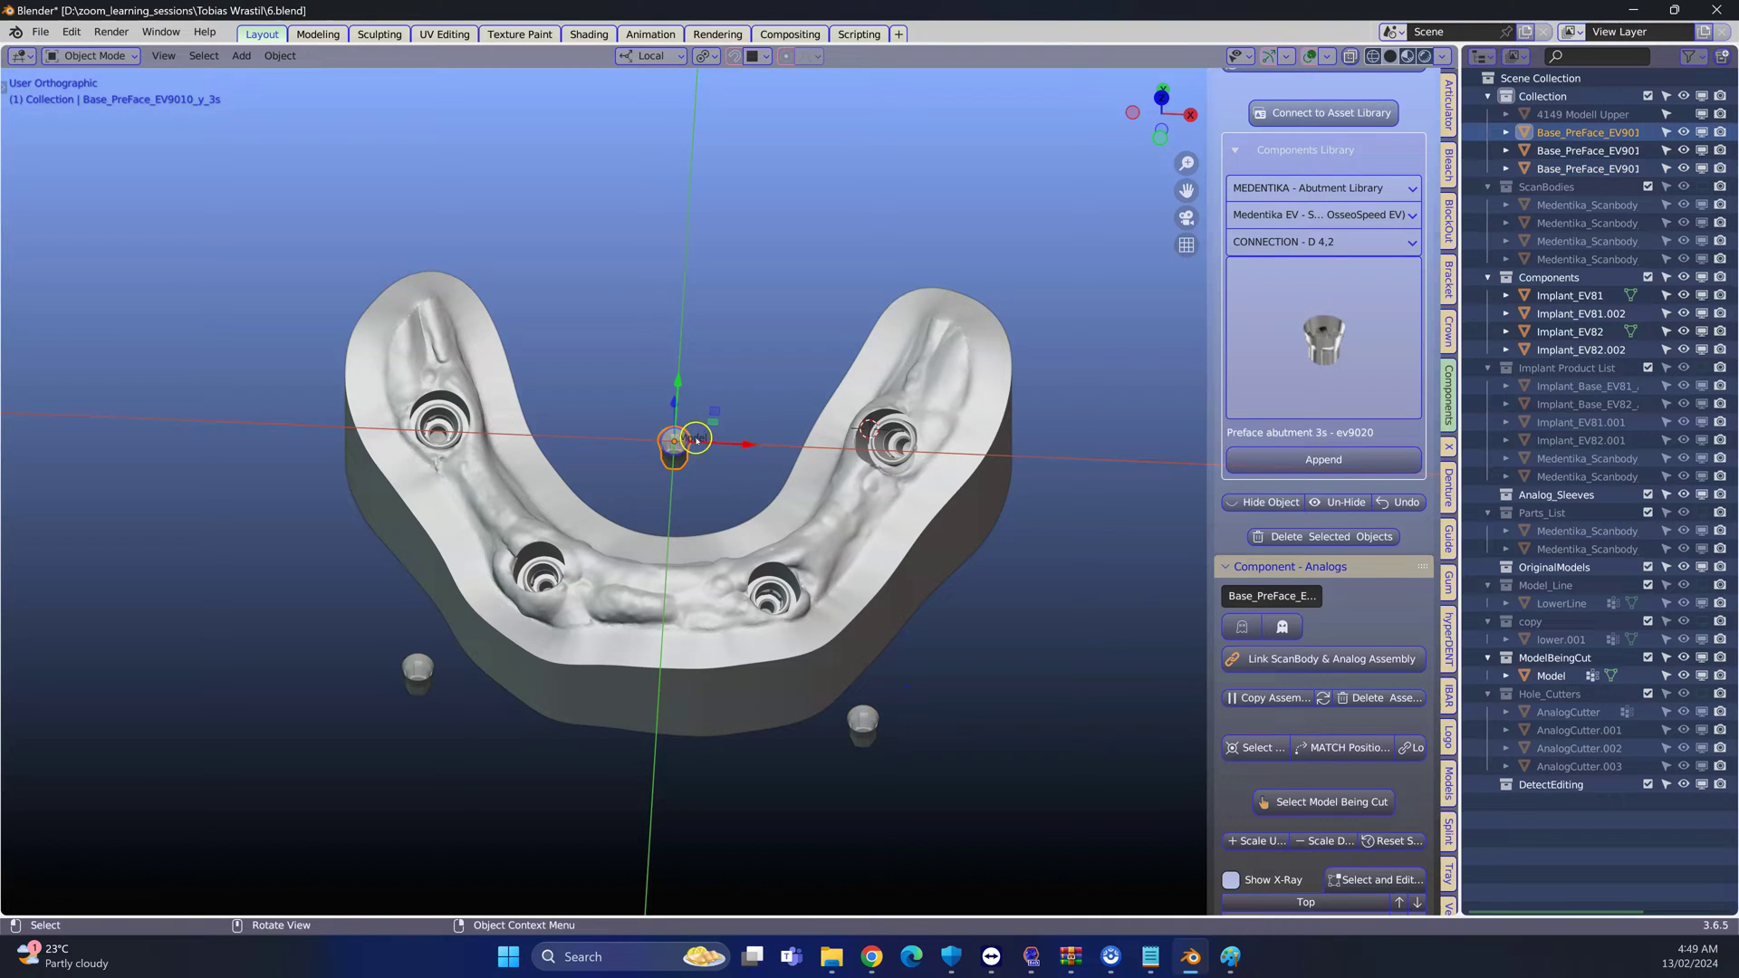
pyautogui.press('Delete')
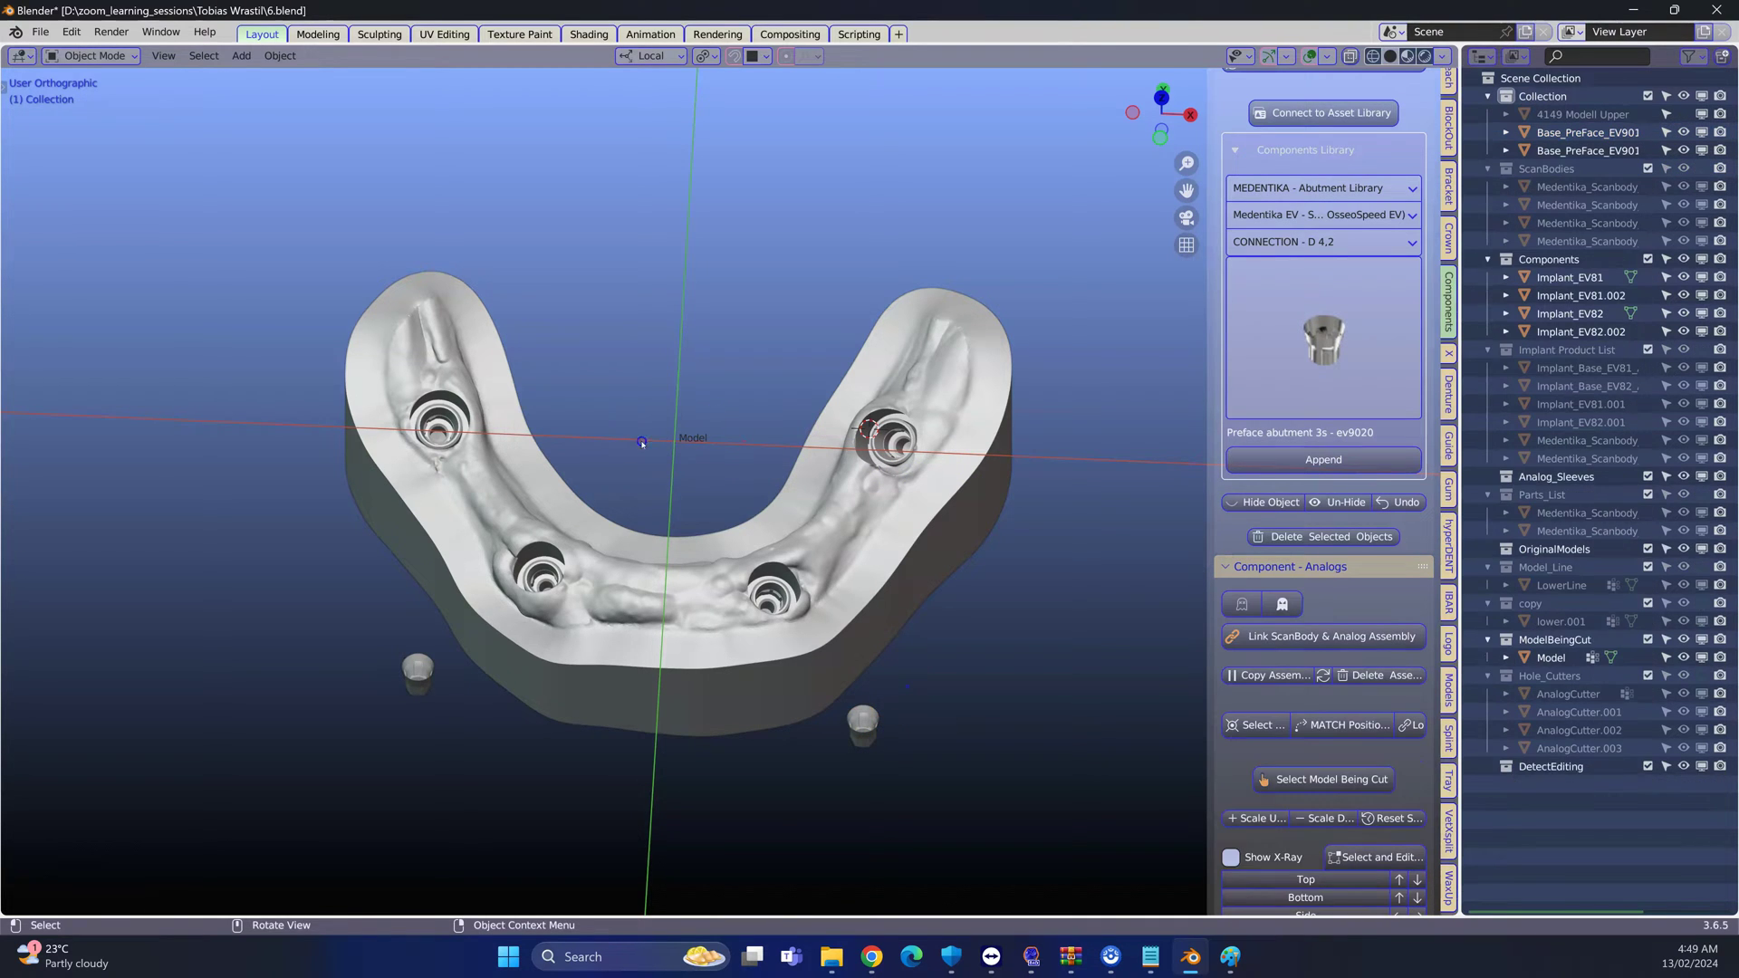
# Append the ev9020 abutment and place one copy left of the model
pyautogui.click(1328, 457)
pyautogui.scroll(3, 650, 426)
pyautogui.scroll(-1, 651, 426)
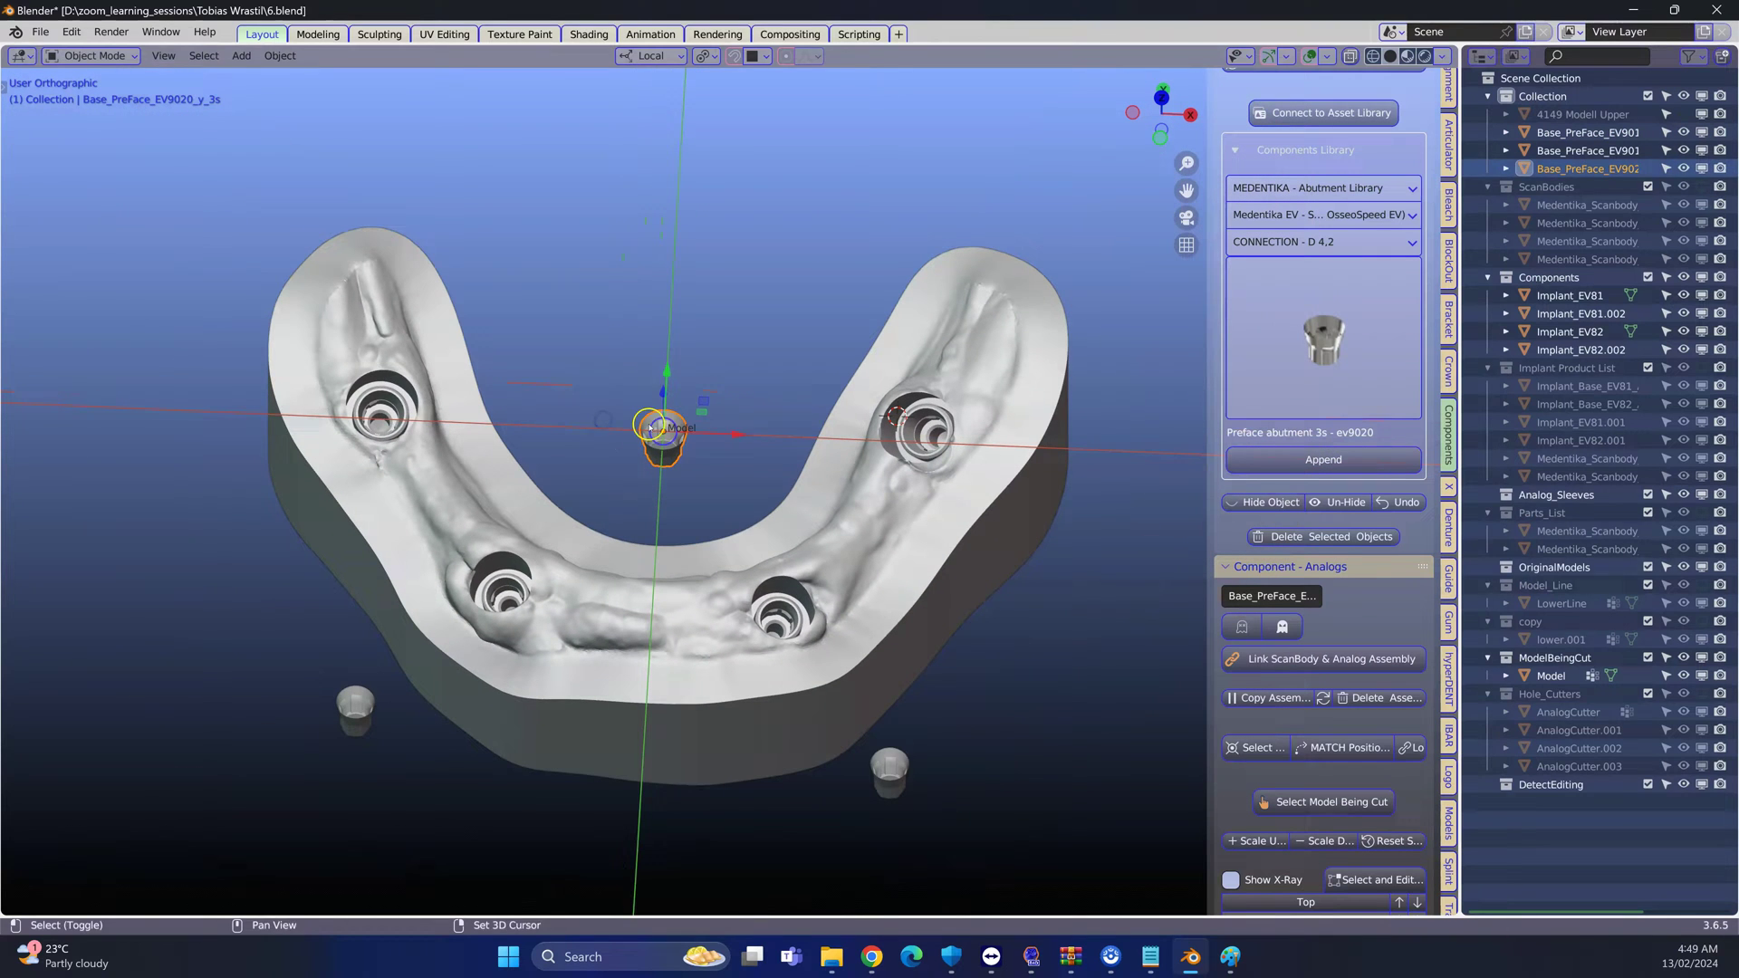
pyautogui.hotkey('shift', 'd')
pyautogui.click(233, 402)
# Move the central ev9020 abutment out to the right of the jaw model
pyautogui.click(666, 436)
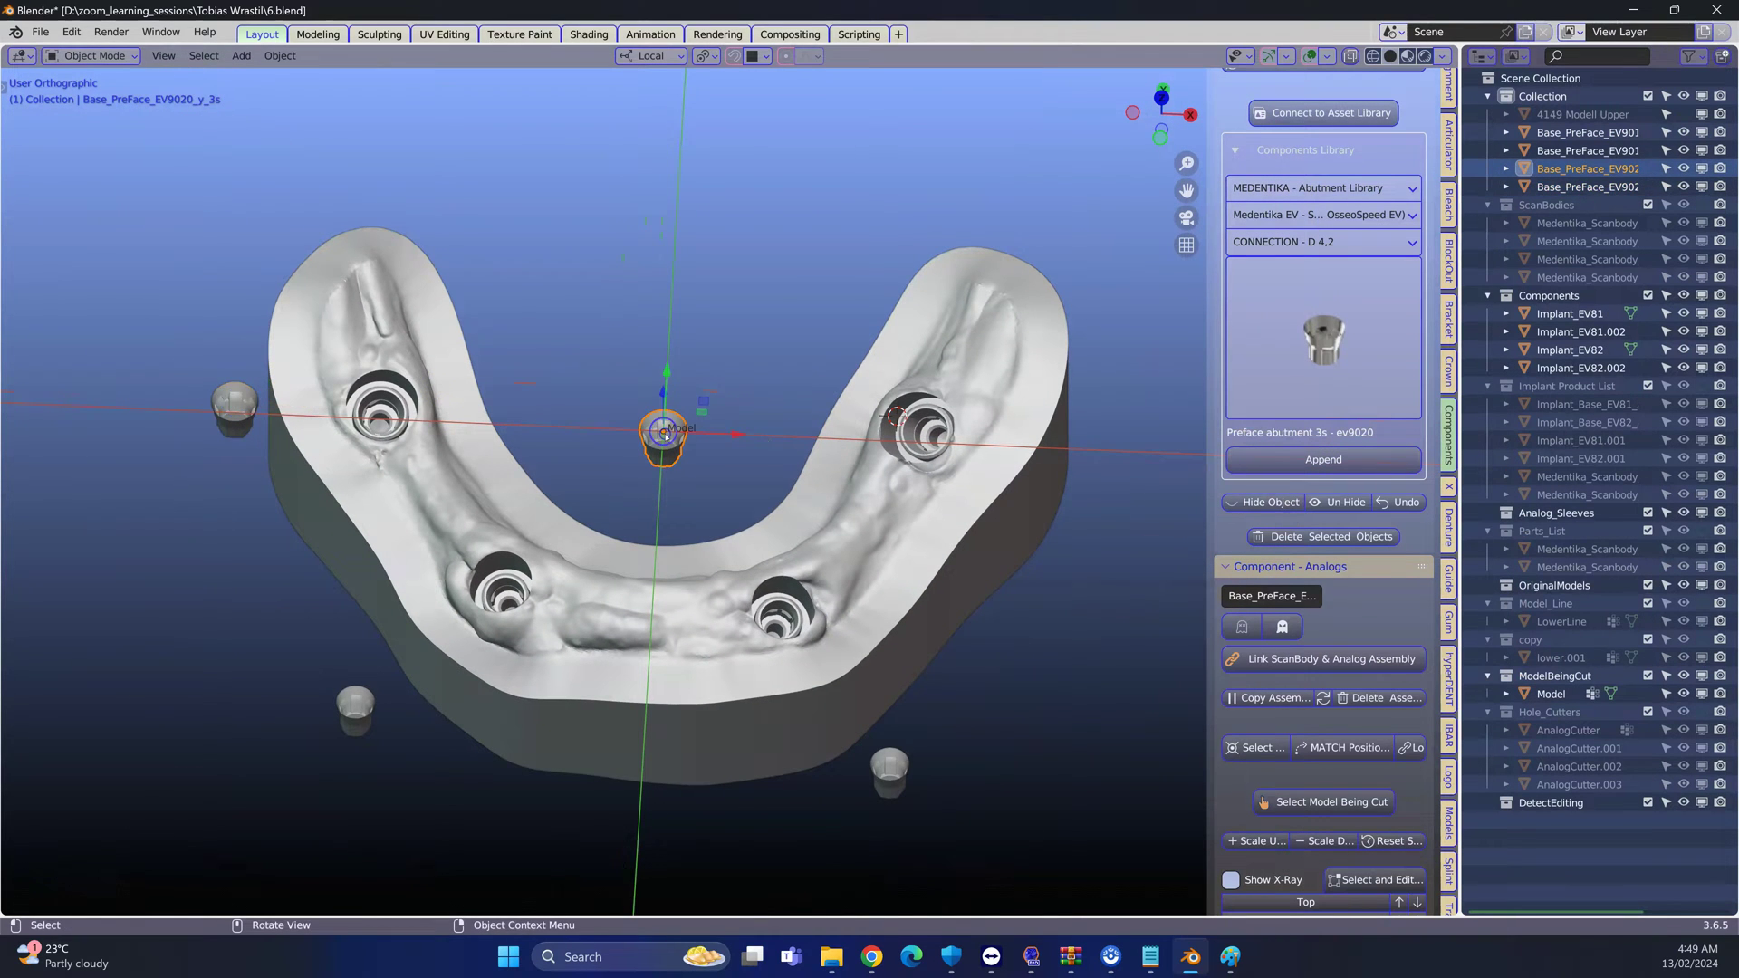
pyautogui.scroll(1, 666, 436)
pyautogui.moveTo(666, 435); pyautogui.dragTo(1175, 519)
pyautogui.scroll(-2, 910, 441)
pyautogui.scroll(2, 911, 442)
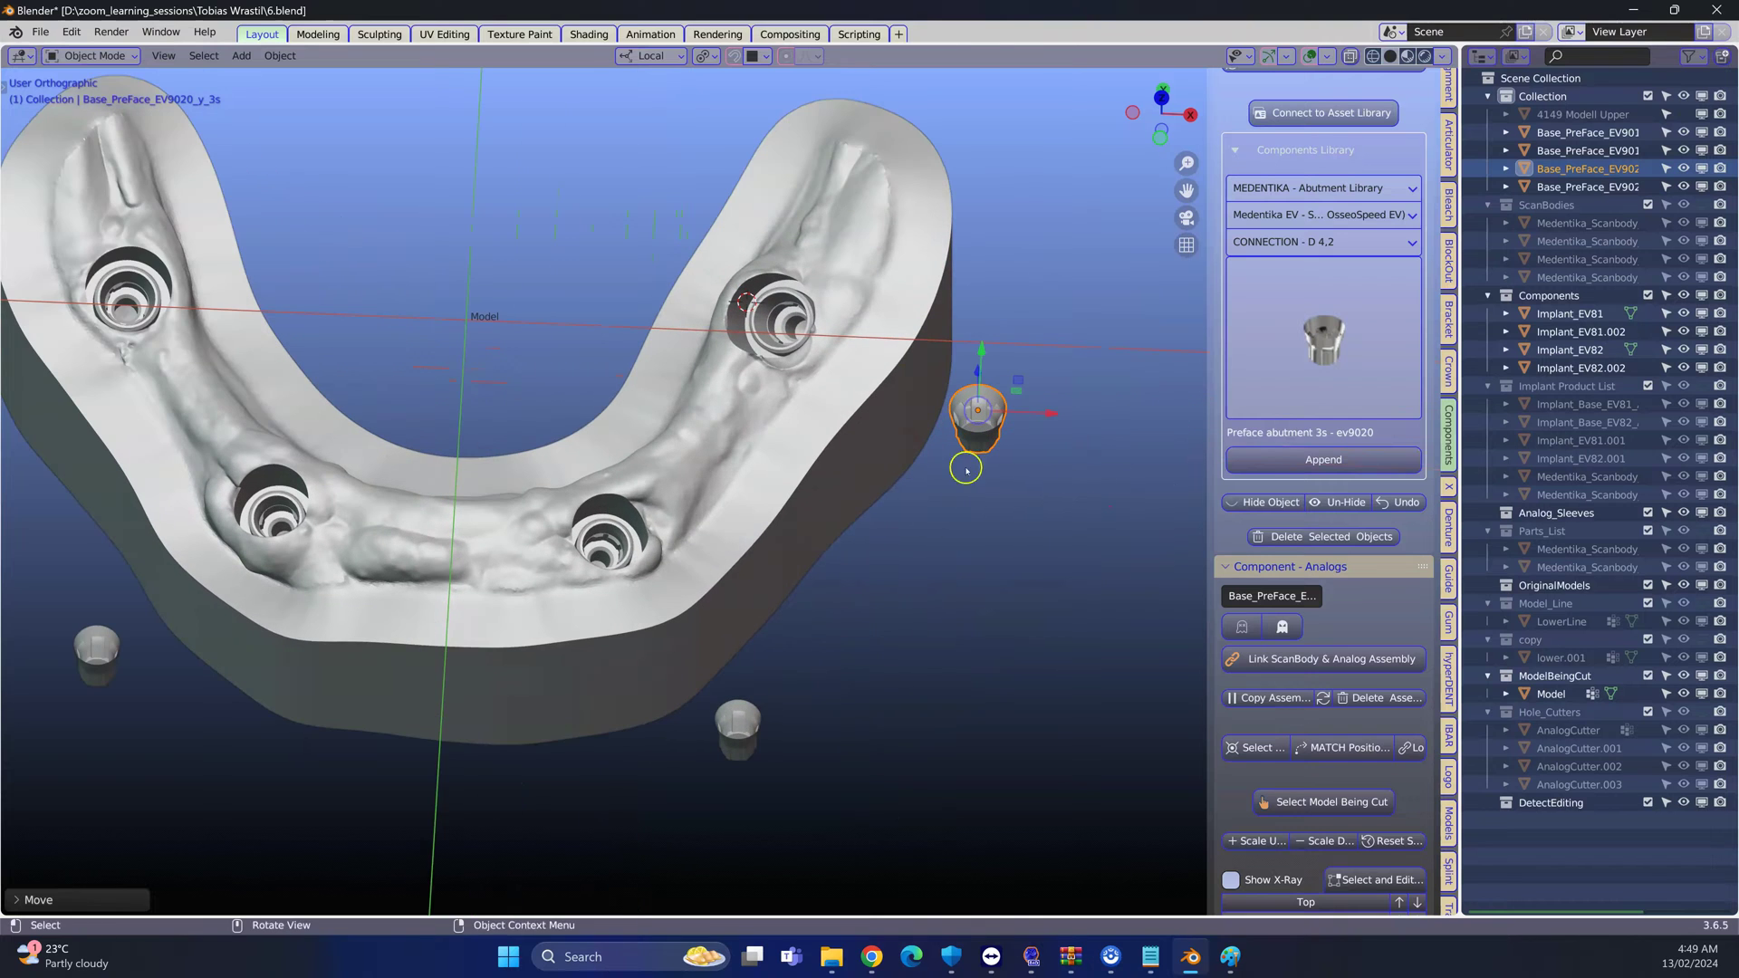
# Select the upper-right implant and enlarge the 3D view and add-on panel around it
pyautogui.click(818, 339)
pyautogui.scroll(2, 818, 339)
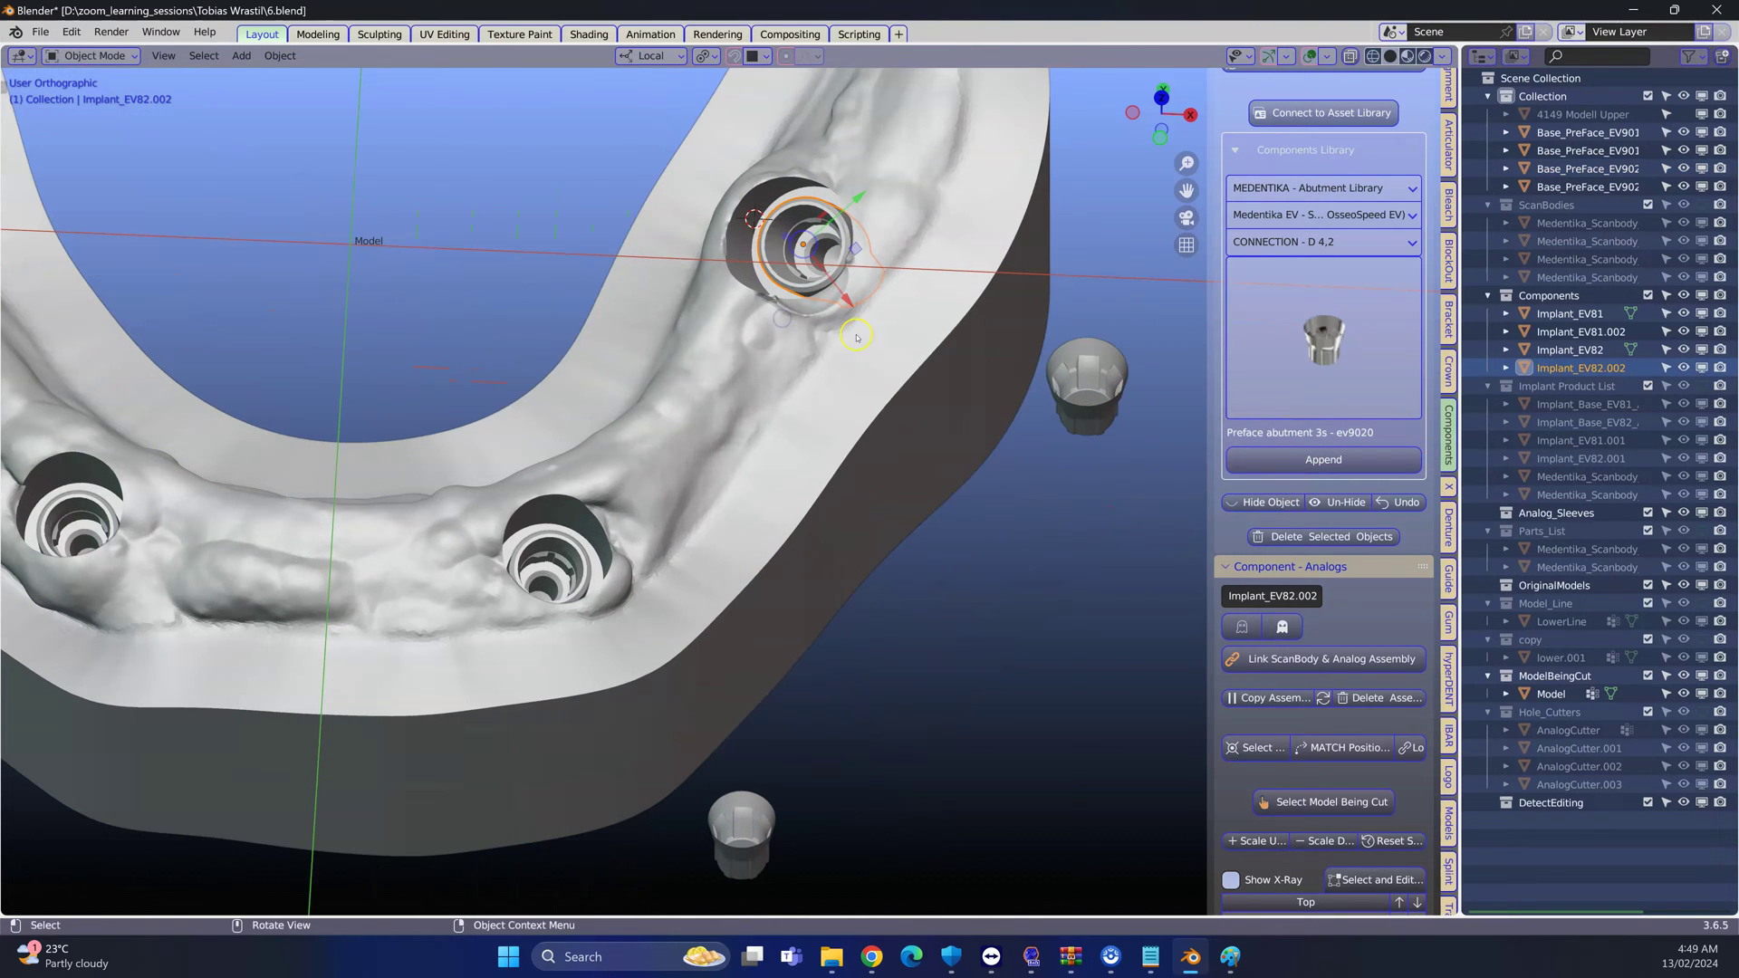
pyautogui.moveTo(1460, 435); pyautogui.dragTo(1726, 434)
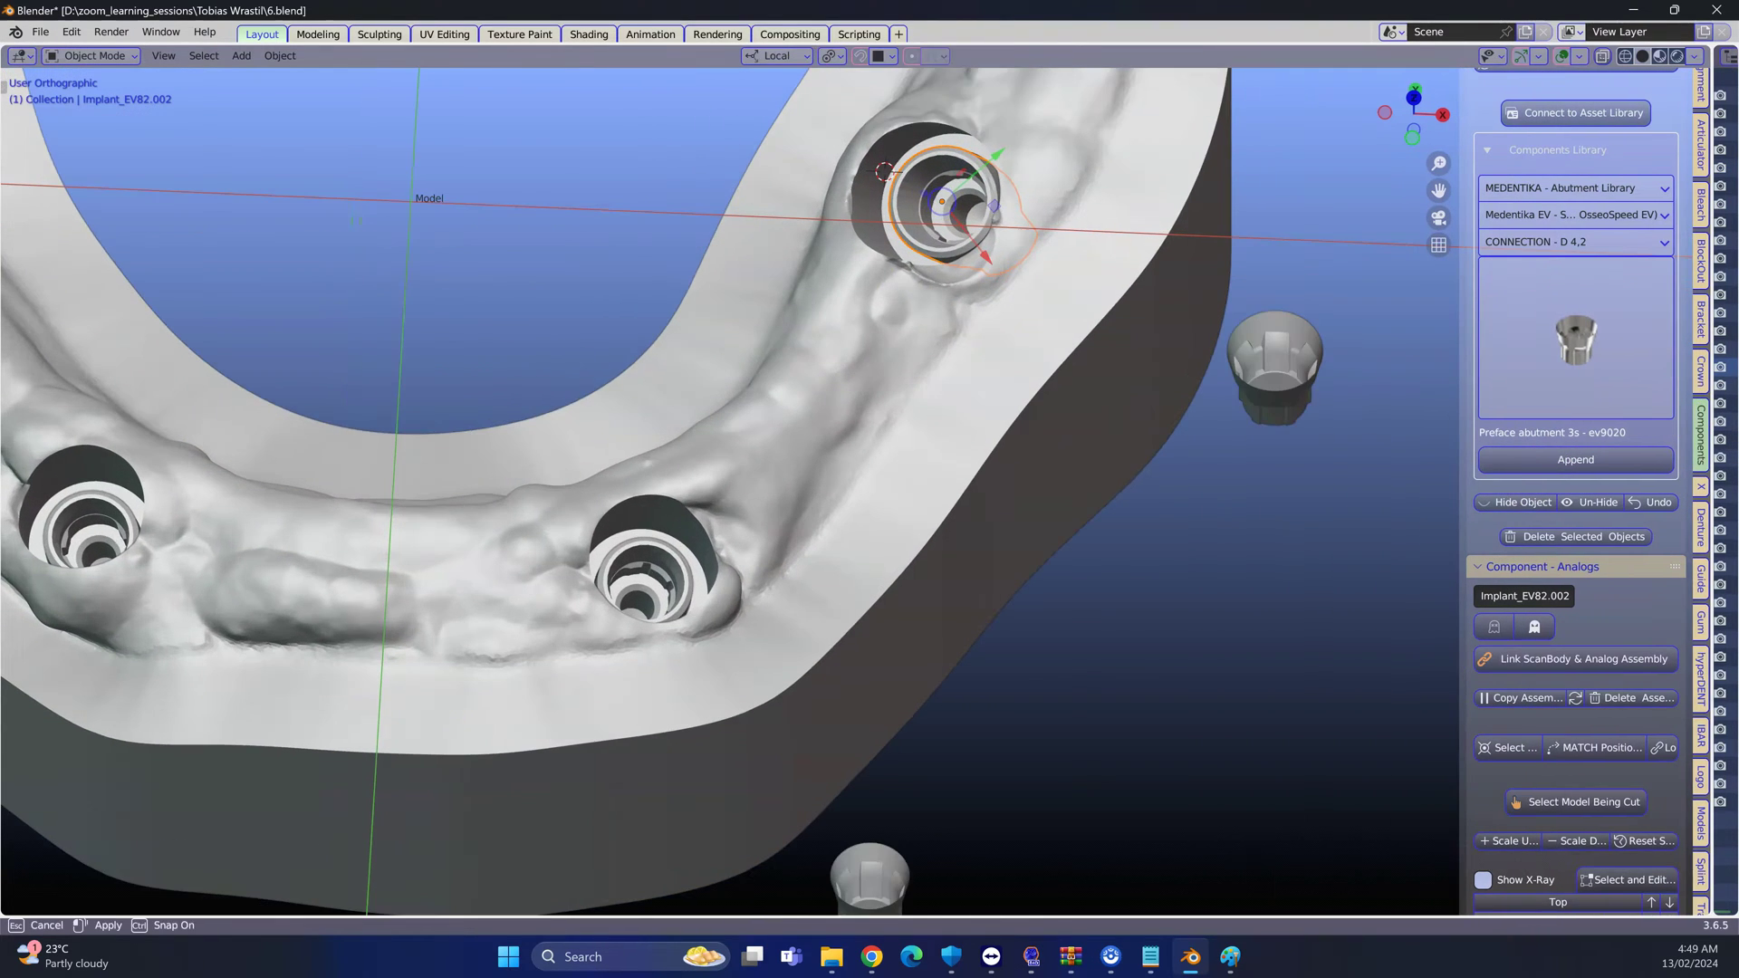
pyautogui.scroll(-2, 1269, 468)
pyautogui.keyDown('shift'); pyautogui.moveTo(1269, 467); pyautogui.dragTo(1298, 640, button='middle'); pyautogui.keyUp('shift')
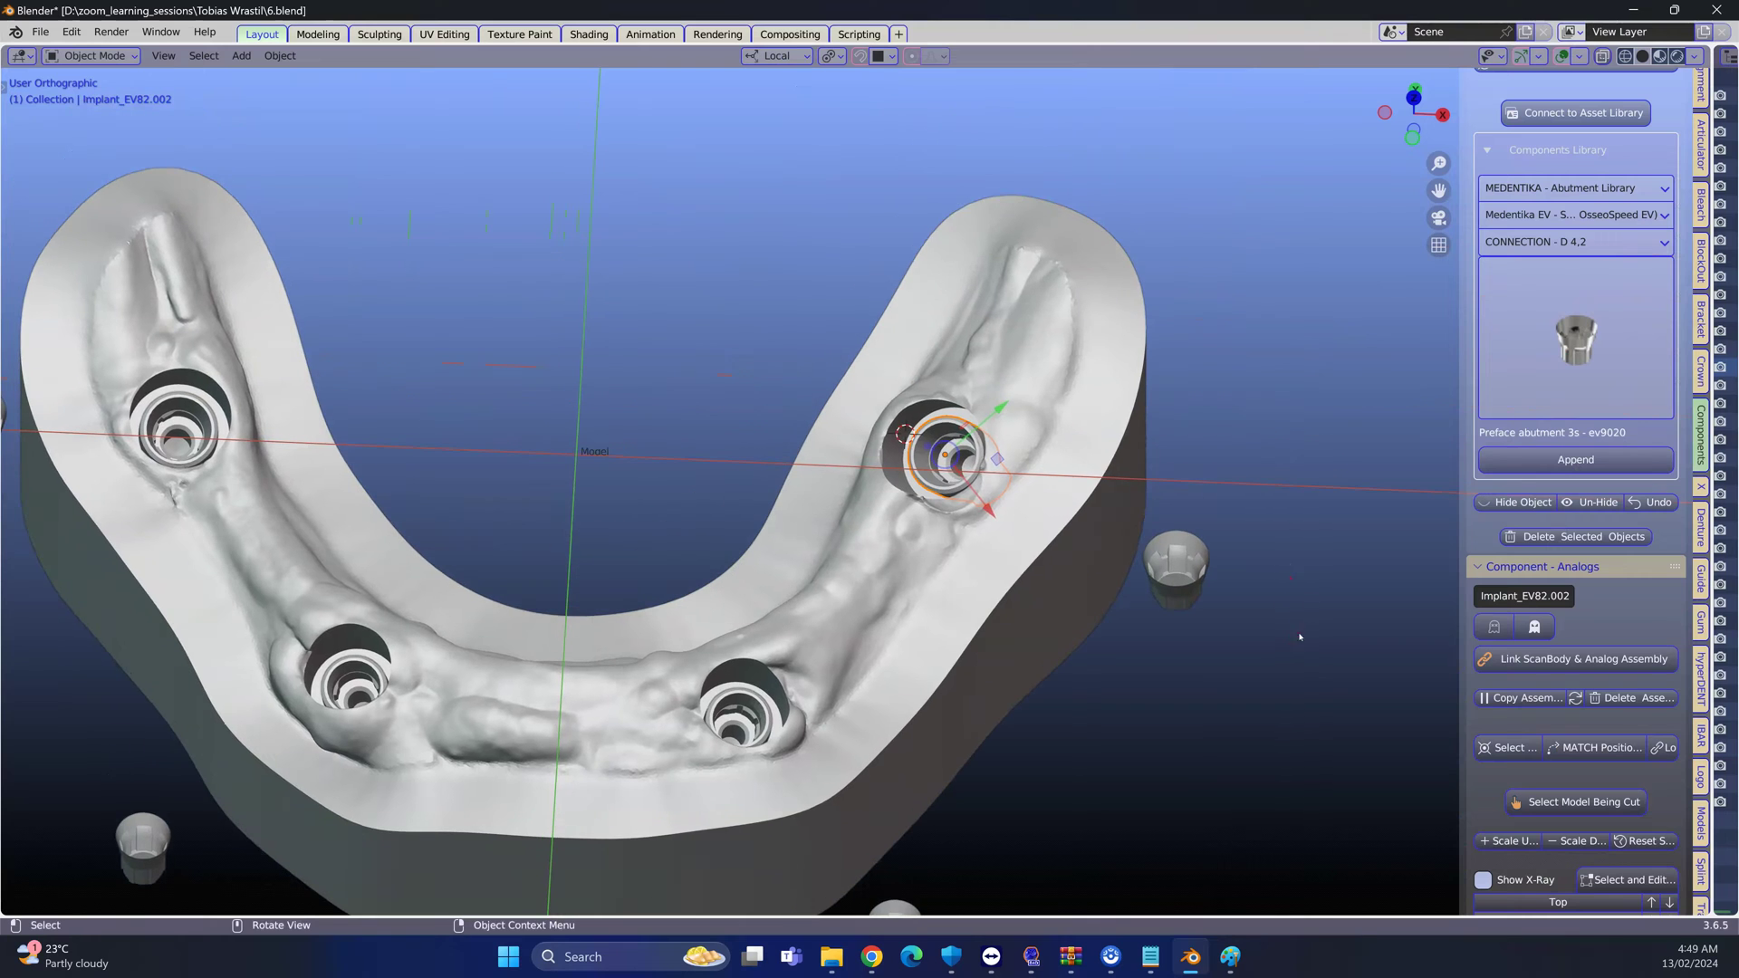
pyautogui.scroll(4, 1299, 637)
pyautogui.moveTo(1178, 588); pyautogui.dragTo(933, 480, button='middle')
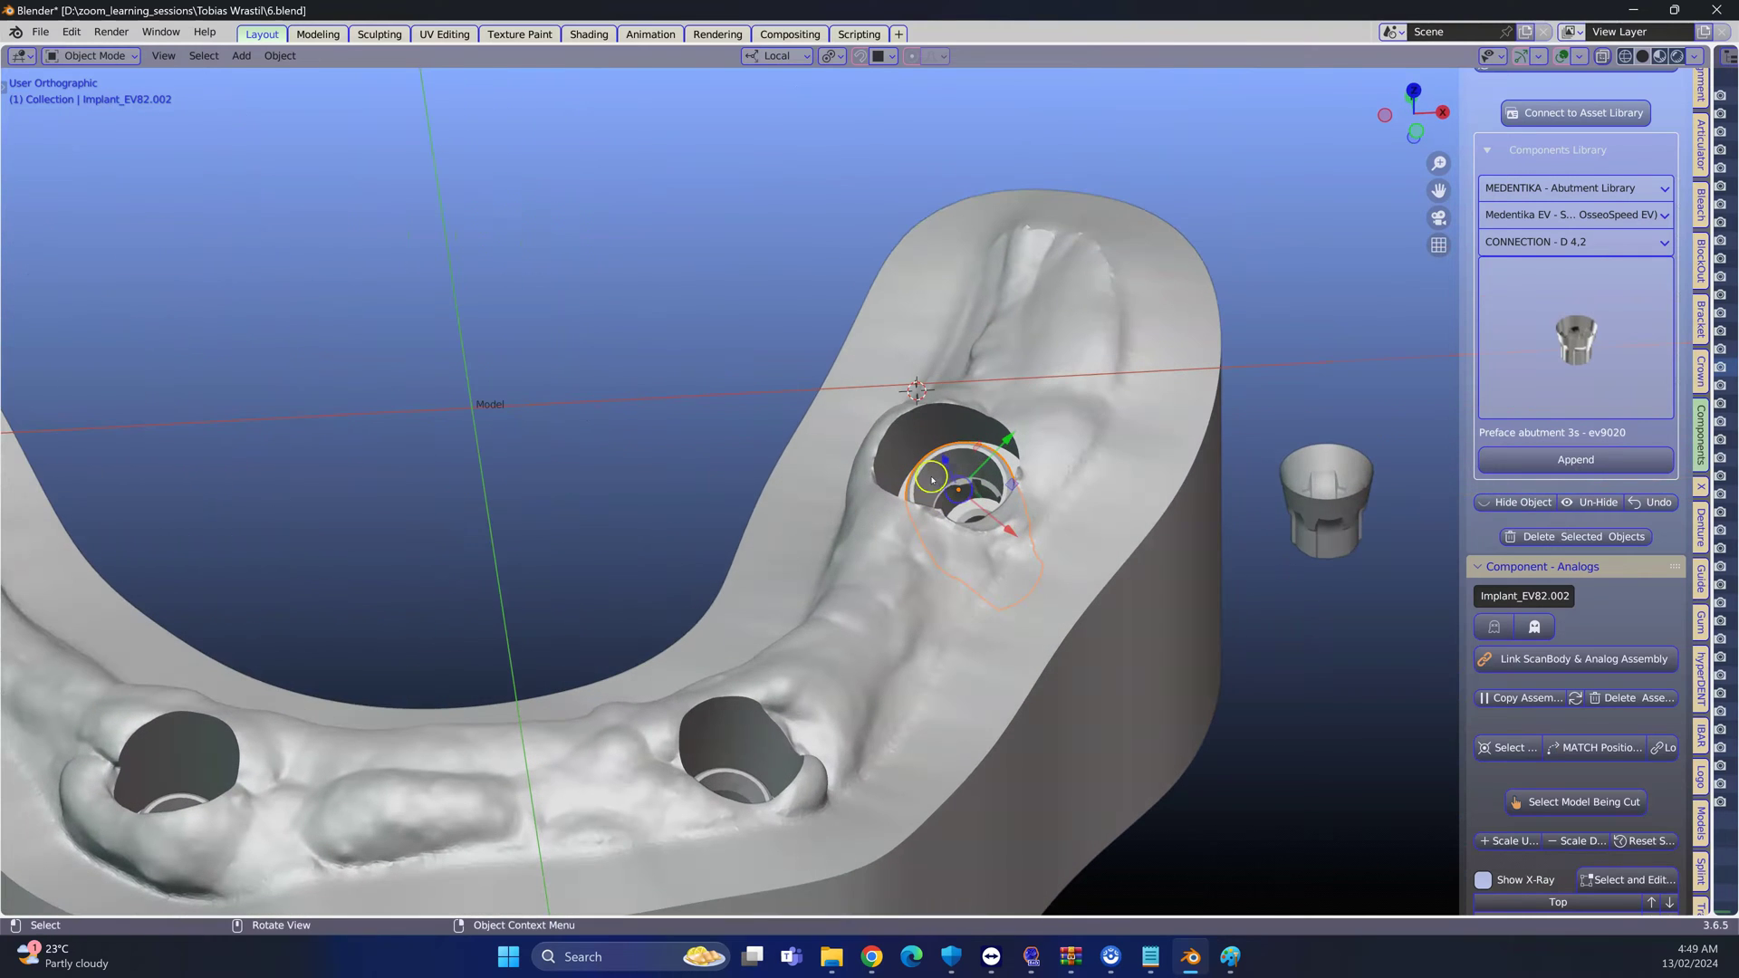
pyautogui.scroll(-2, 1486, 673)
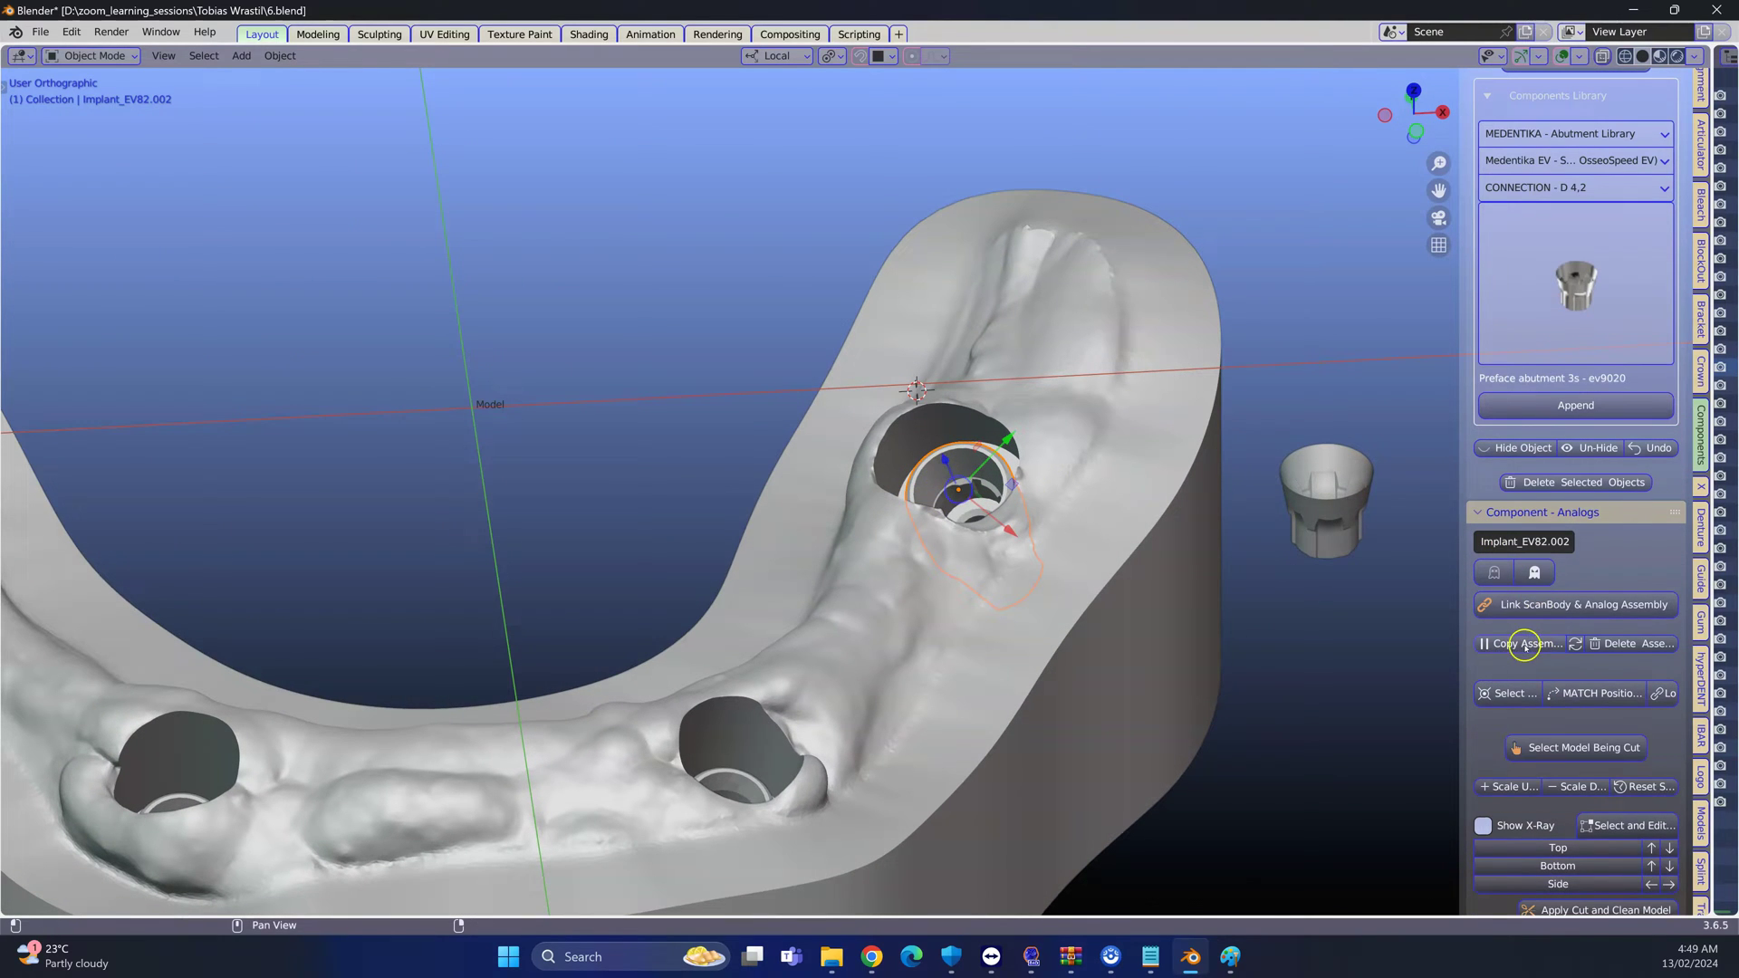
pyautogui.moveTo(1465, 664); pyautogui.dragTo(1284, 670)
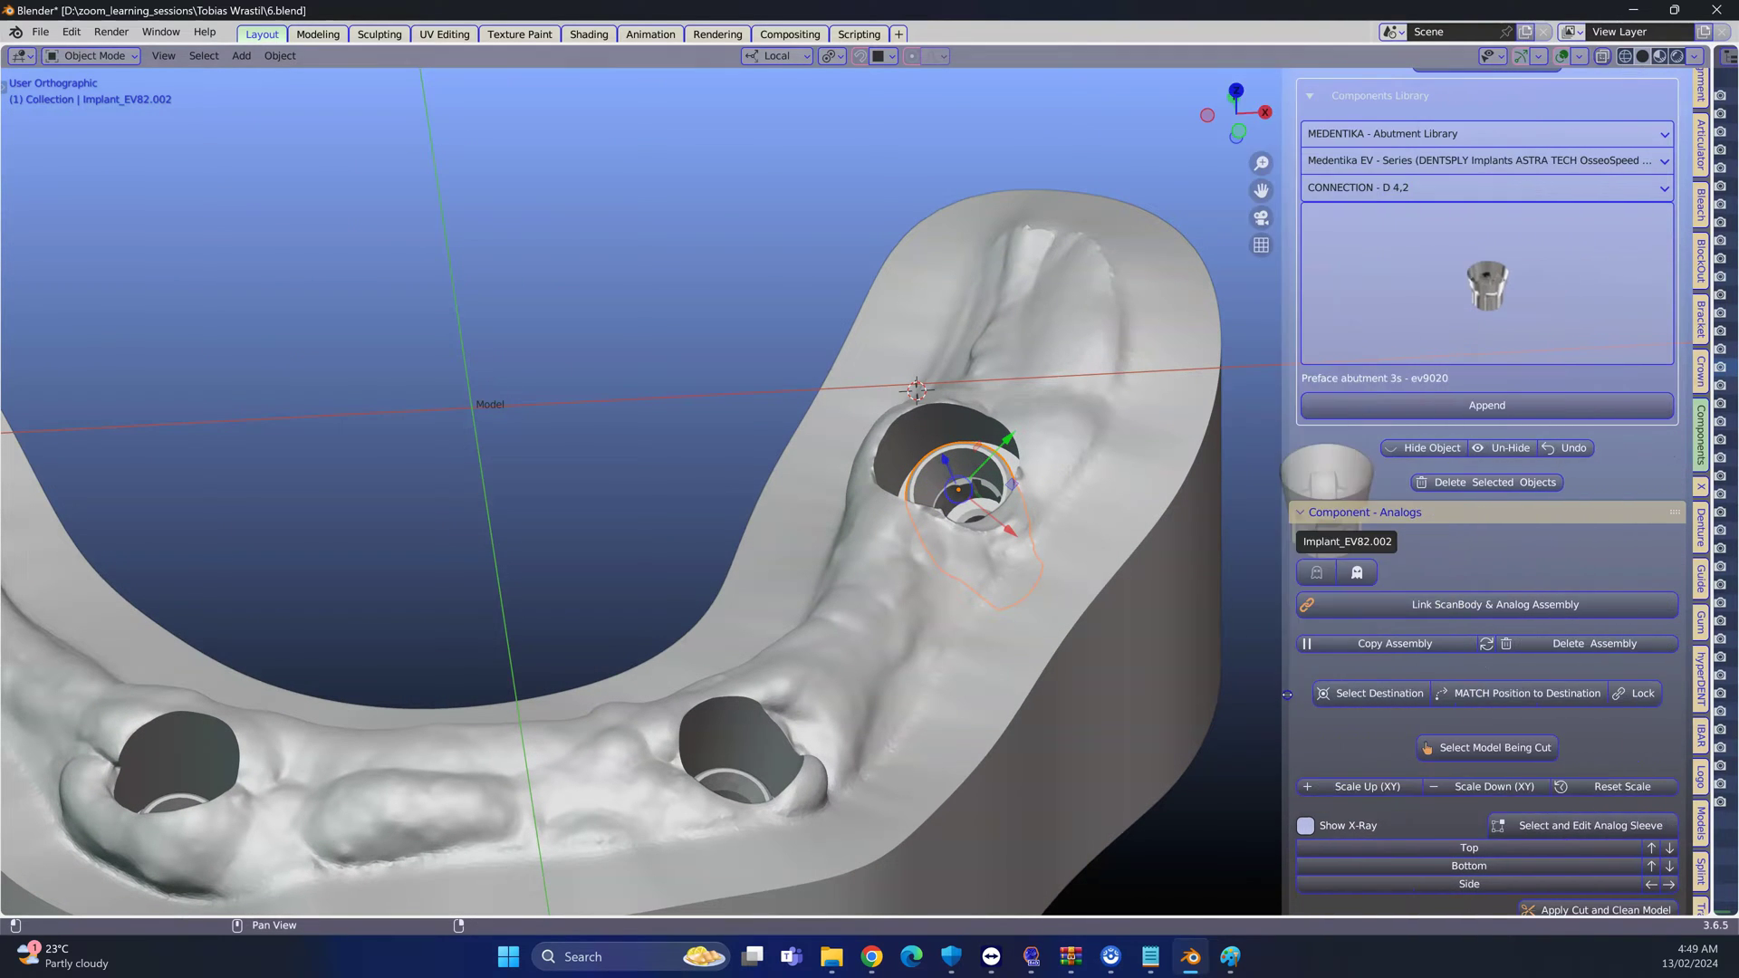
# Set the upper-right implant as destination and snap the right abutment into its hole
pyautogui.click(1363, 693)
pyautogui.scroll(-3, 1164, 589)
pyautogui.click(1132, 507)
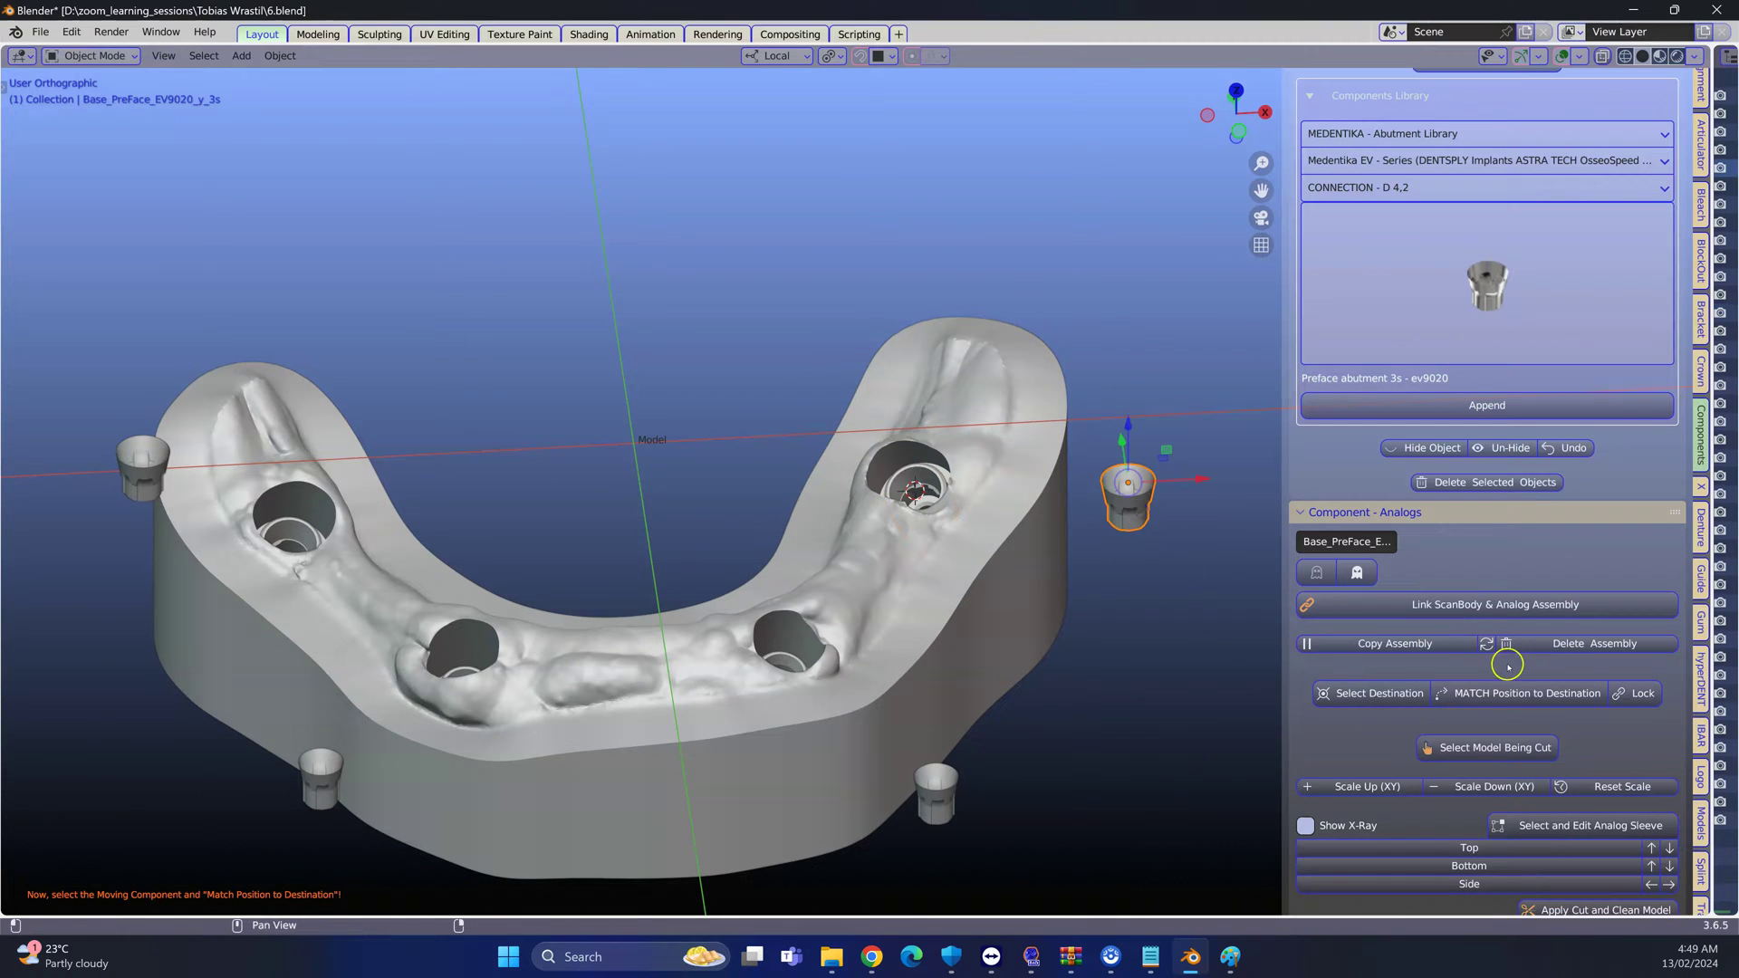
pyautogui.click(1511, 694)
pyautogui.scroll(5, 335, 477)
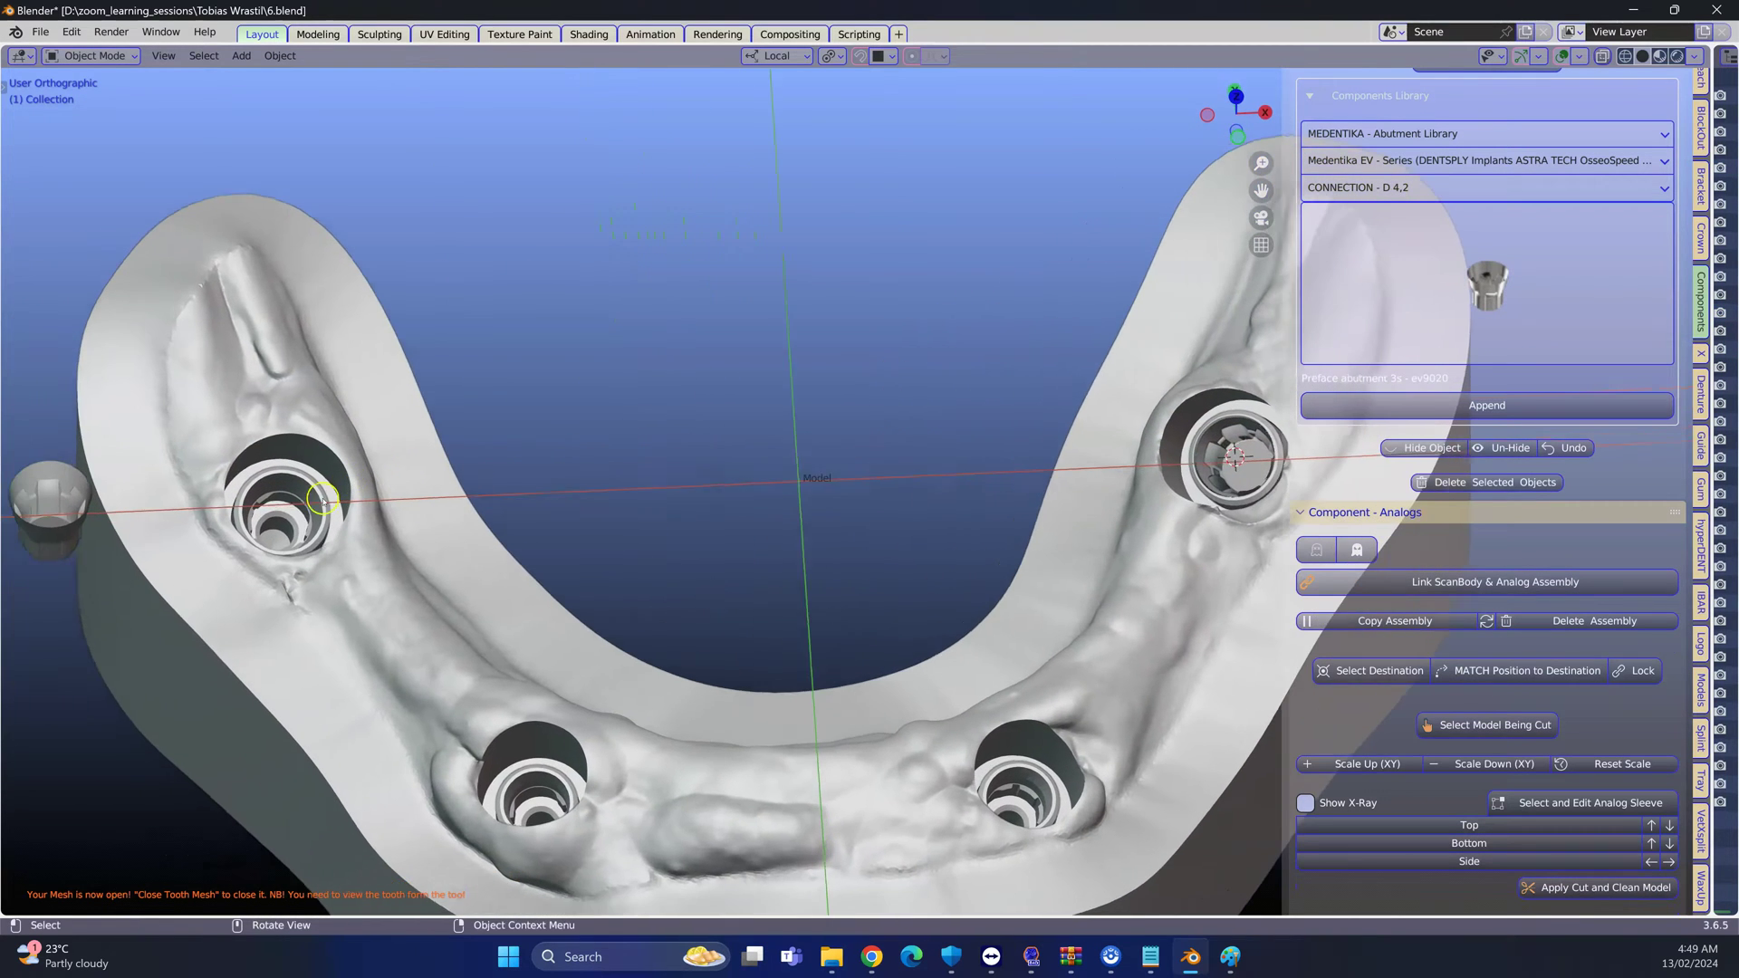
# Mark the left and lower implants as destinations in turn
pyautogui.click(334, 477)
pyautogui.click(1378, 693)
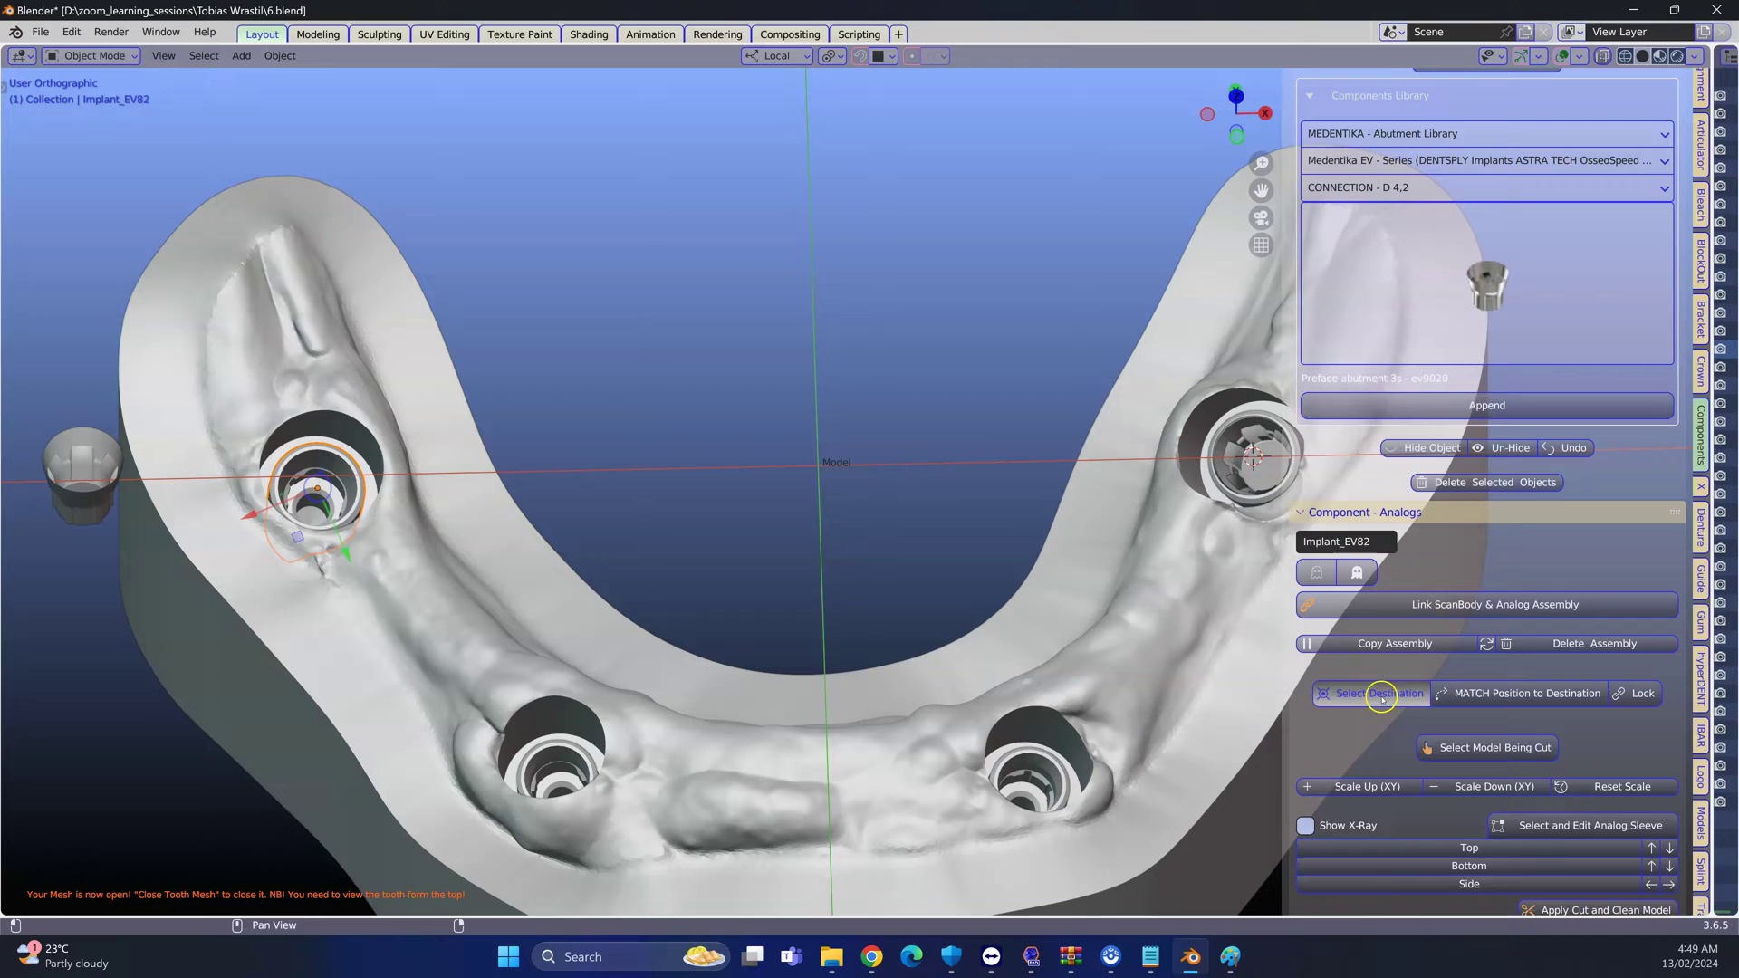
pyautogui.click(1507, 694)
pyautogui.click(1378, 693)
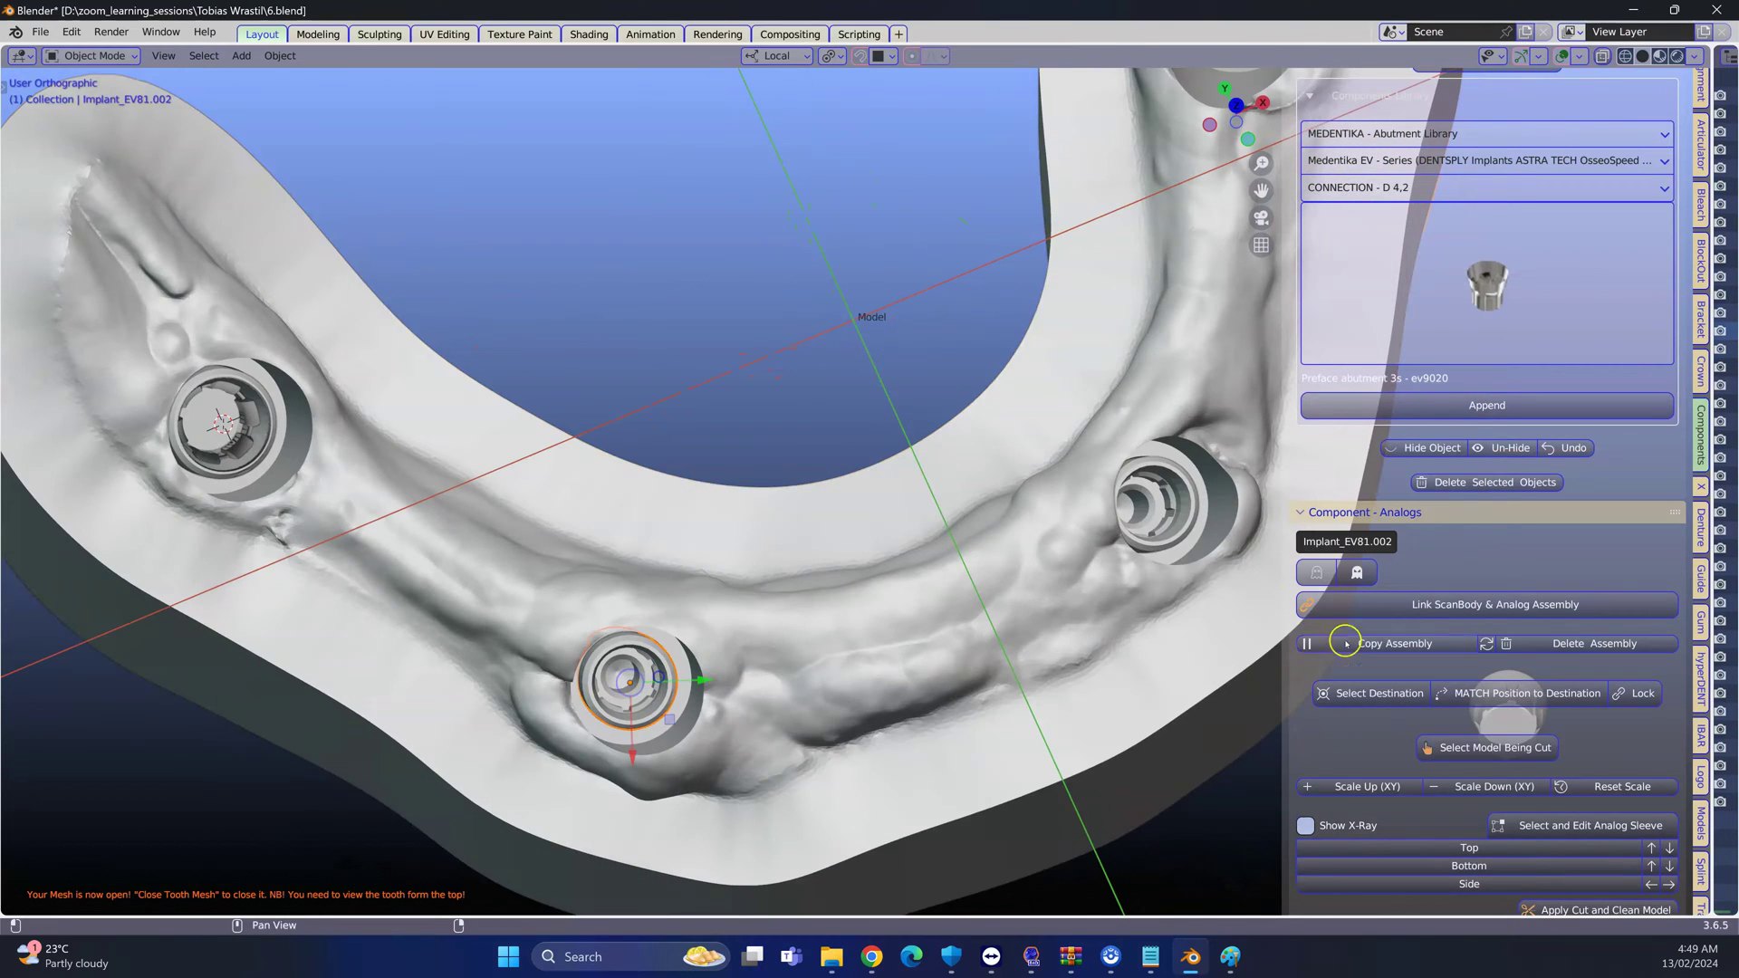
pyautogui.click(1506, 694)
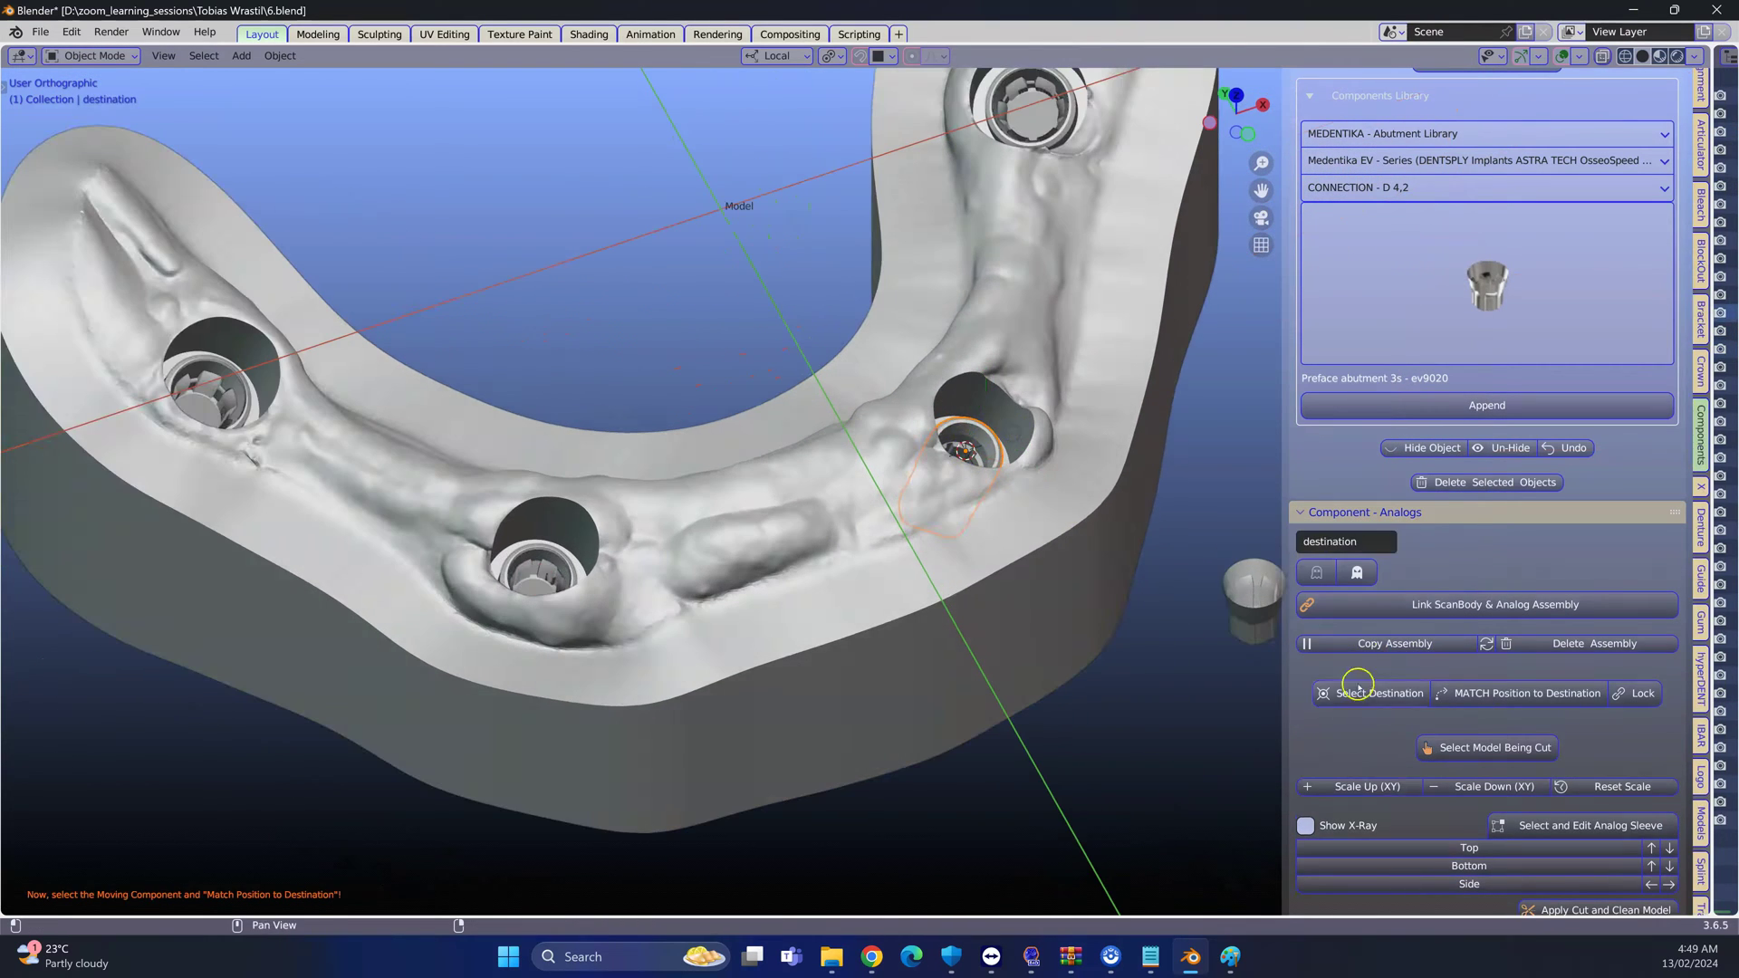
pyautogui.click(1378, 693)
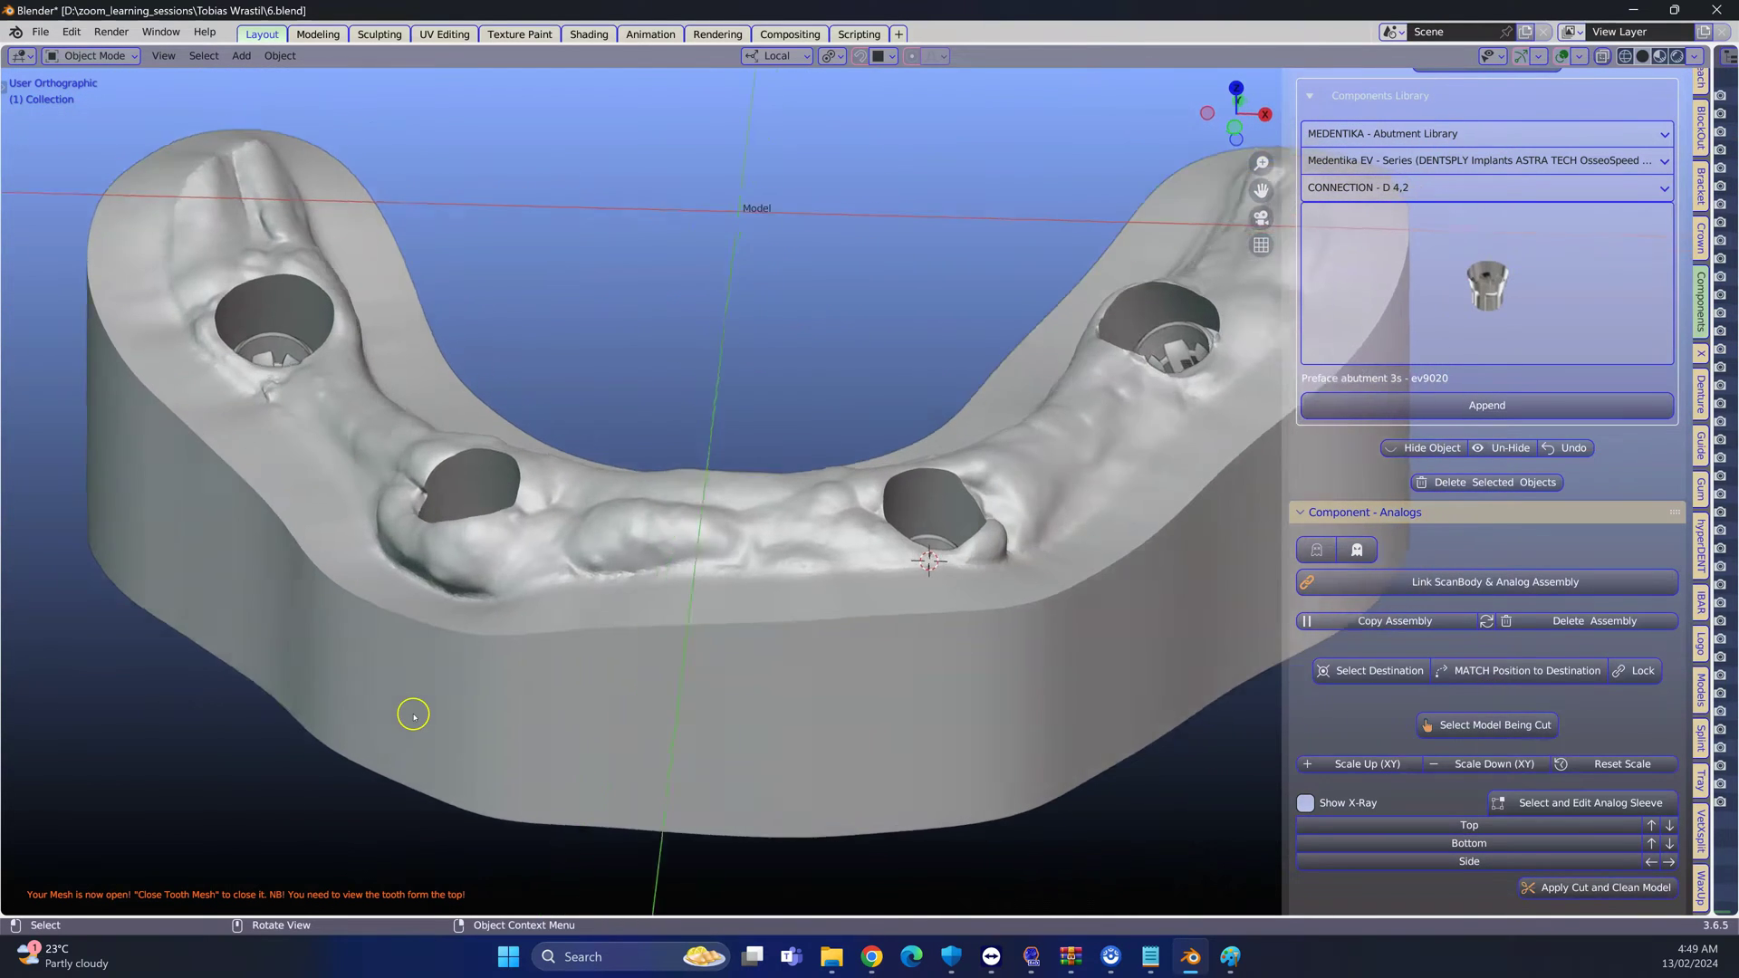
pyautogui.moveTo(407, 710); pyautogui.dragTo(516, 742, button='middle')
# Select the lower jaw model and open the Abutment management tab
pyautogui.click(517, 728)
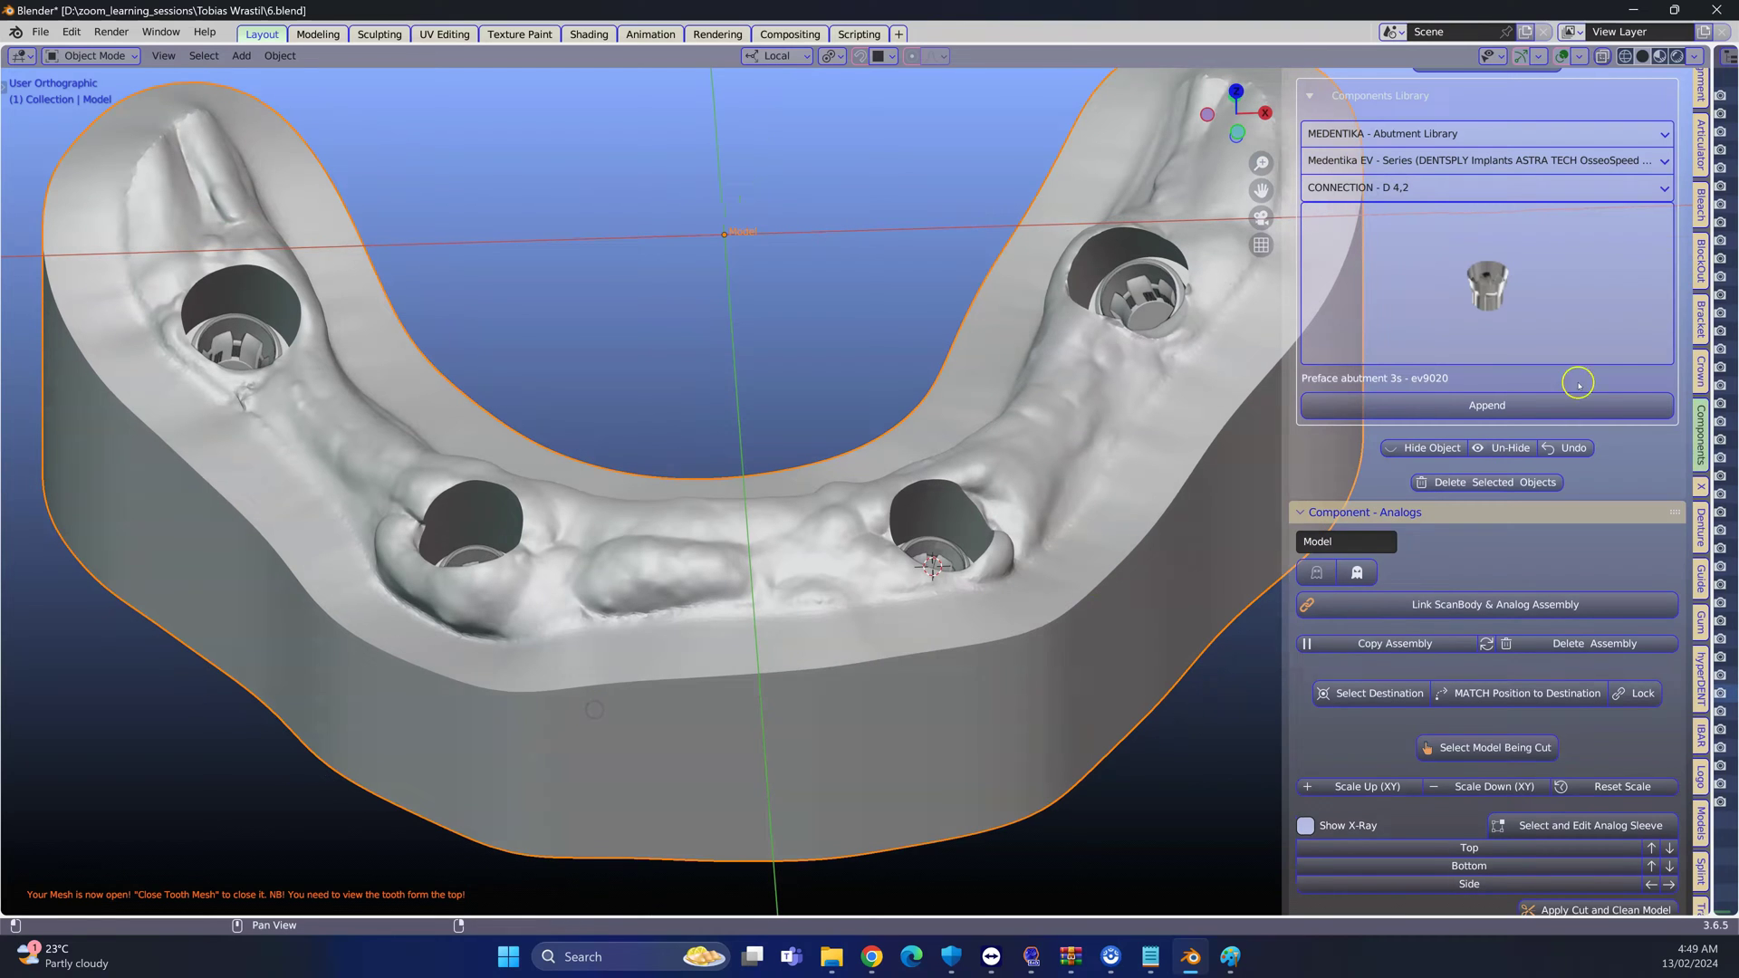
pyautogui.scroll(3, 1701, 181)
pyautogui.scroll(1, 1702, 117)
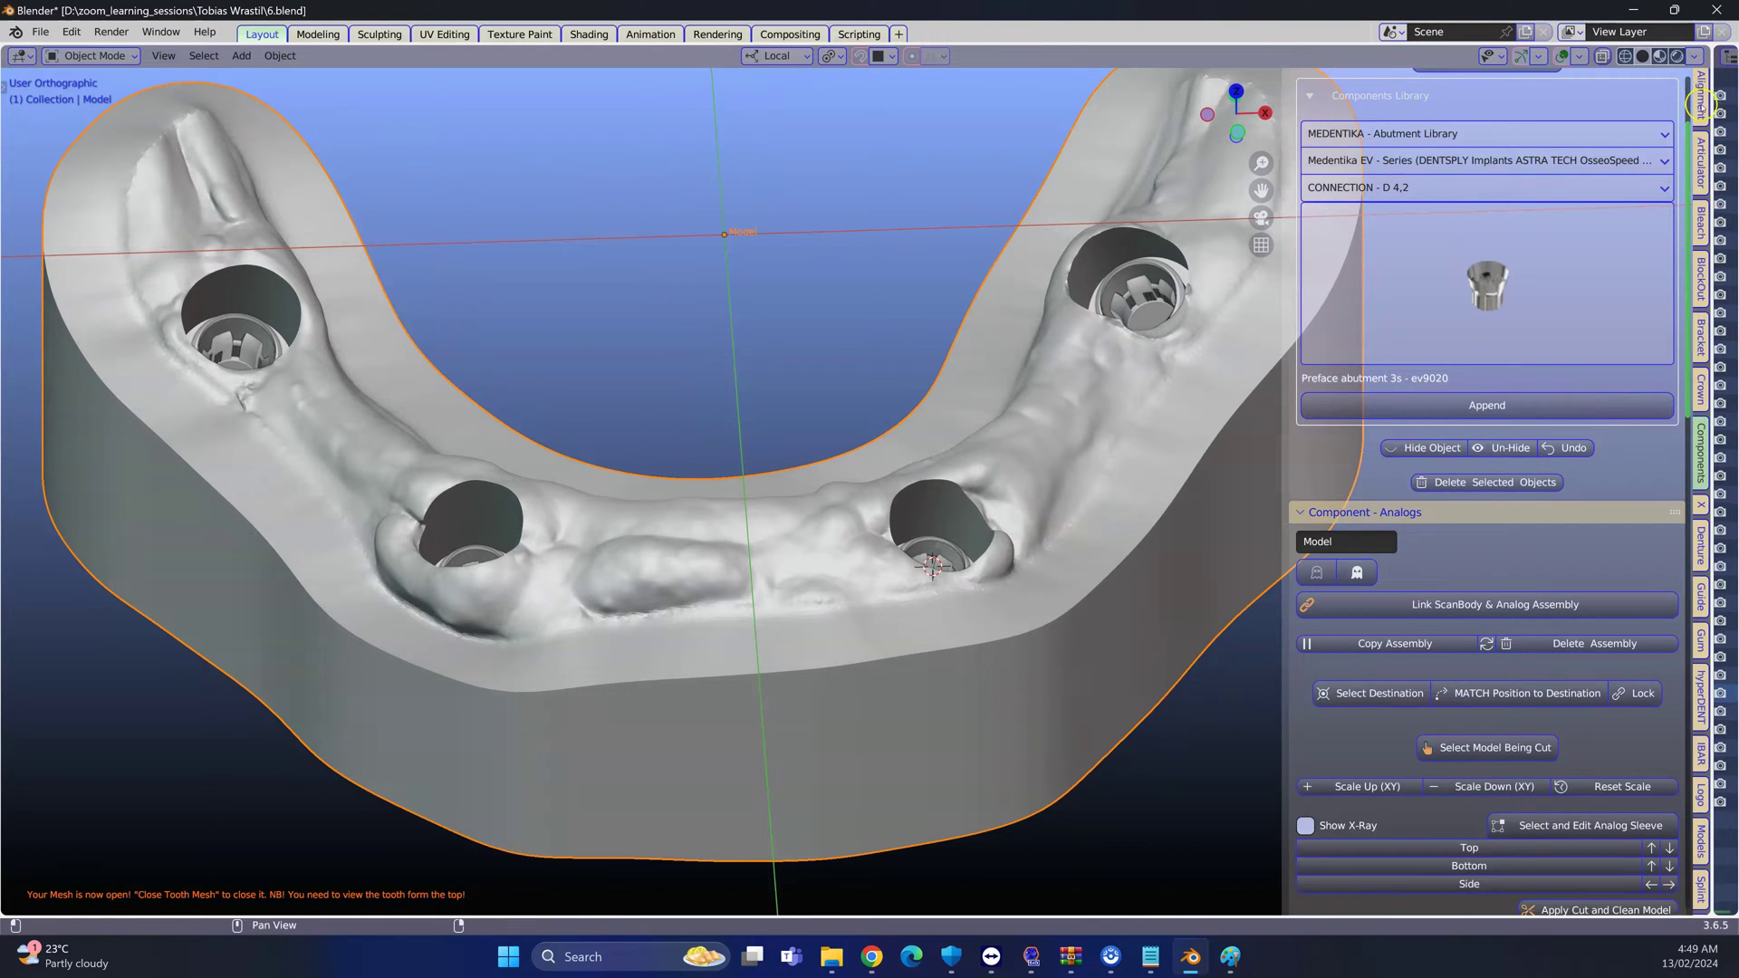
pyautogui.scroll(3, 1702, 156)
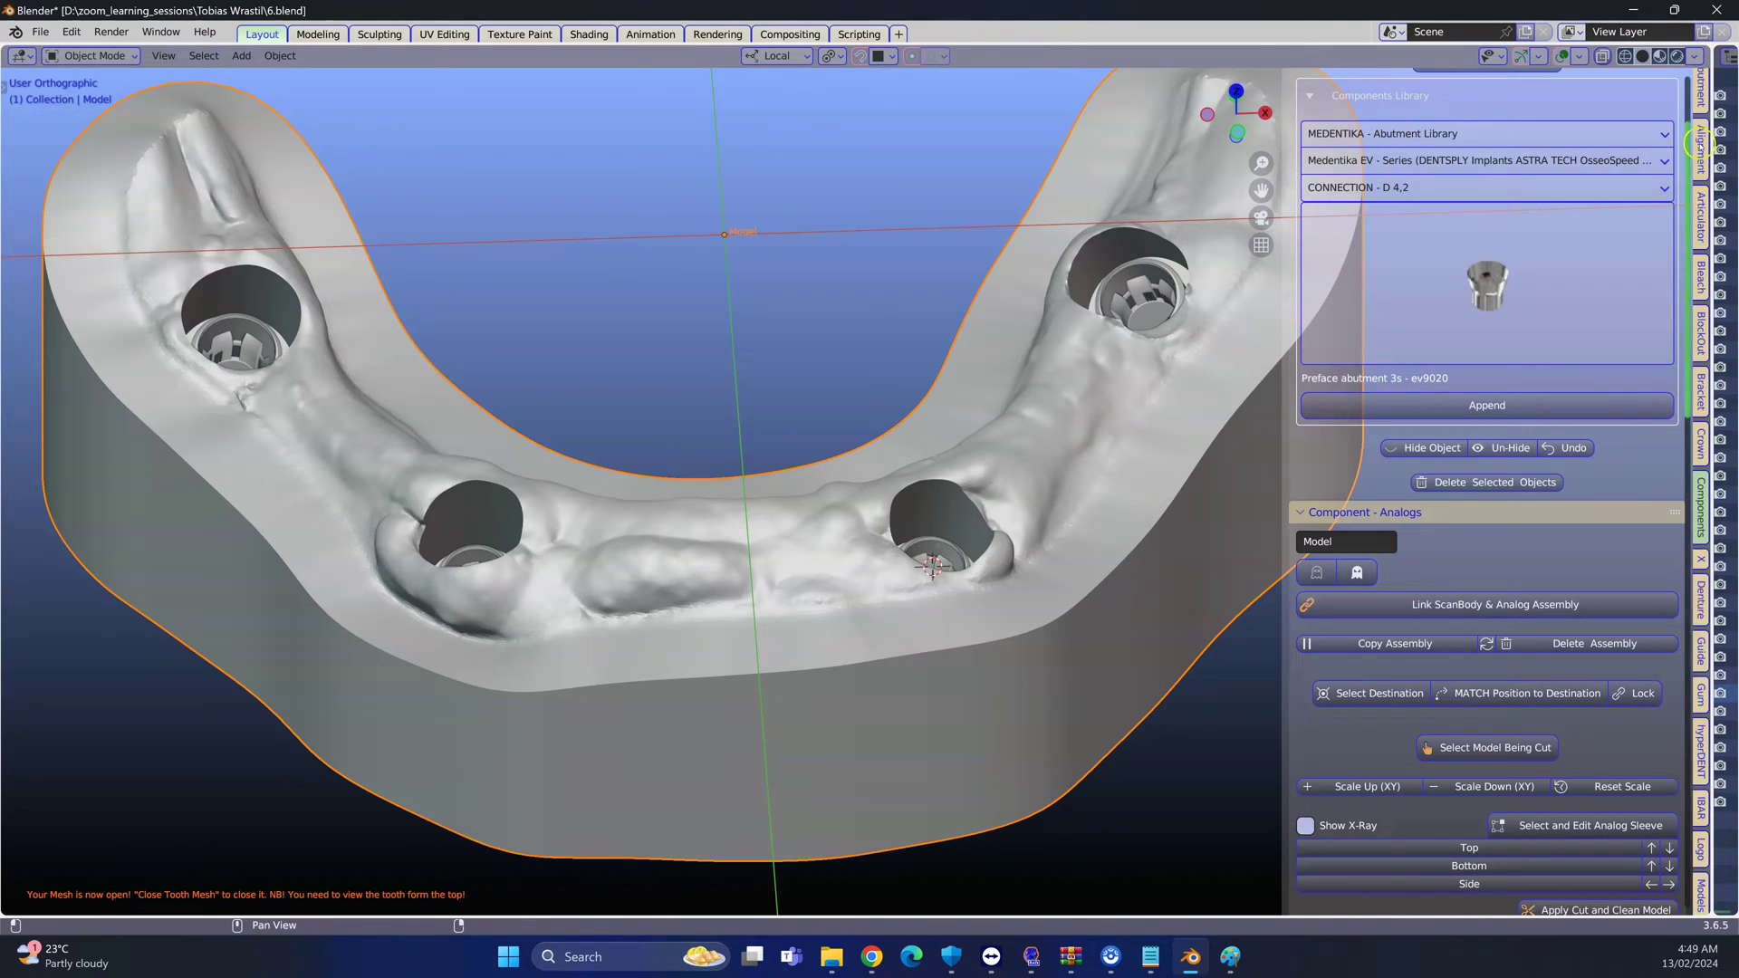
pyautogui.scroll(3, 1699, 142)
pyautogui.click(1701, 136)
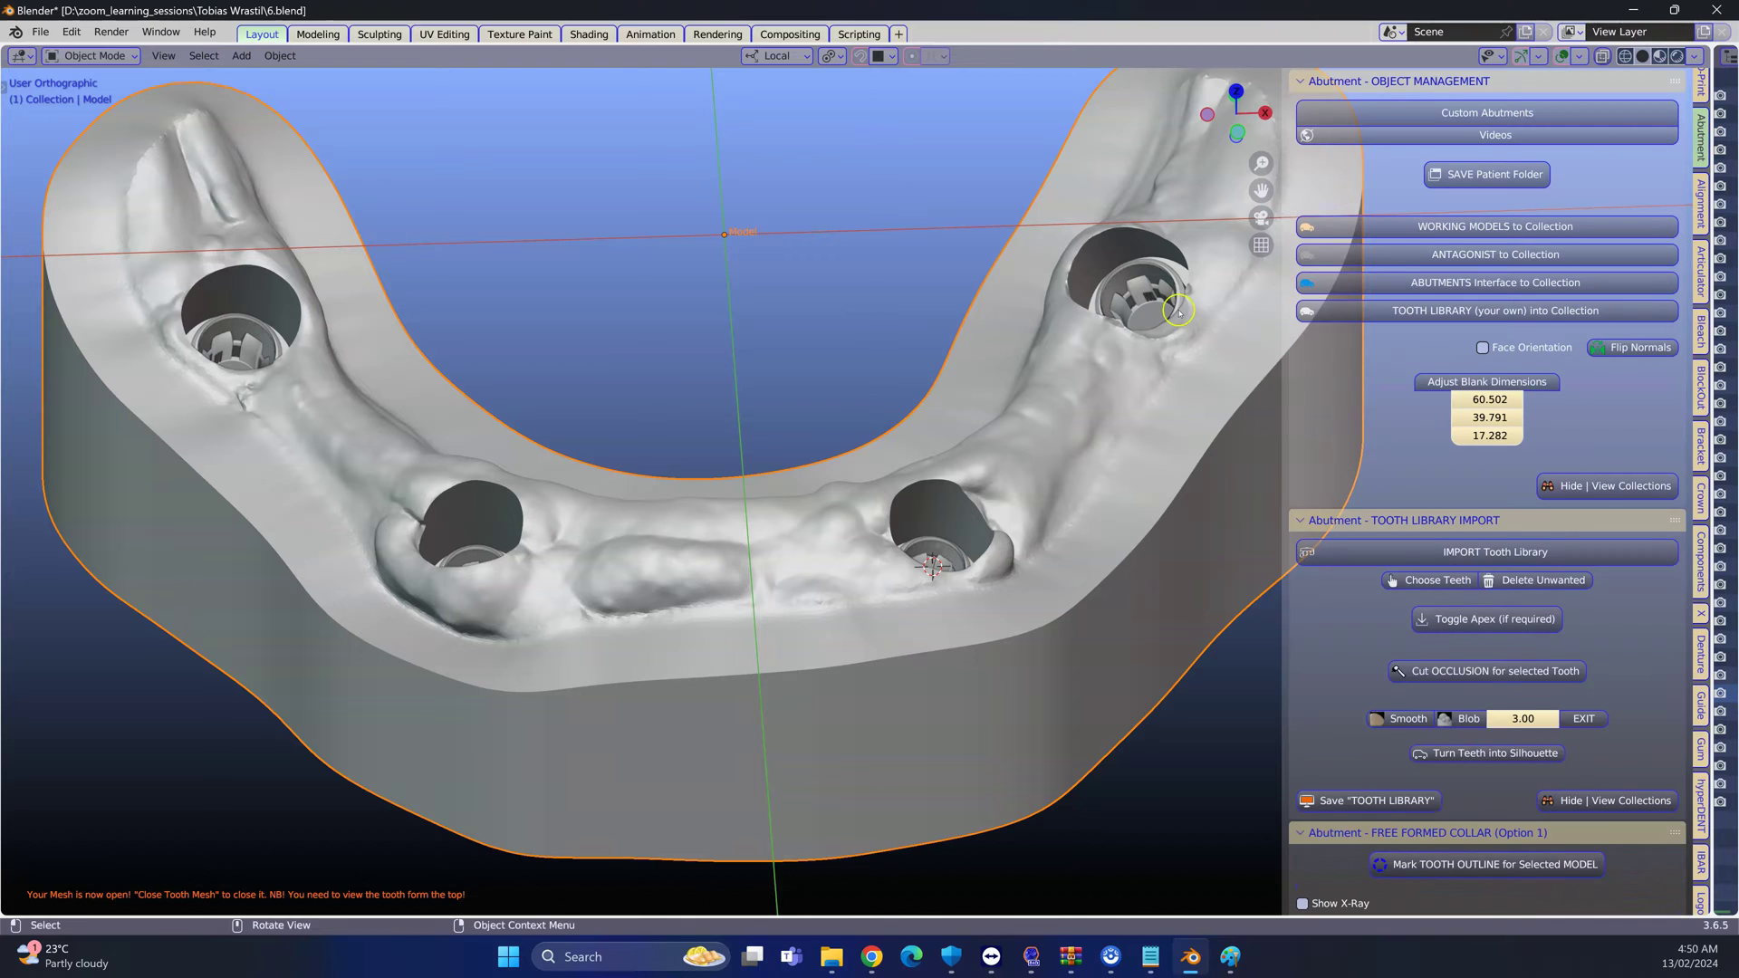
# Move the jaw into the working models collection and hide it, leaving only the abutments
pyautogui.click(1365, 228)
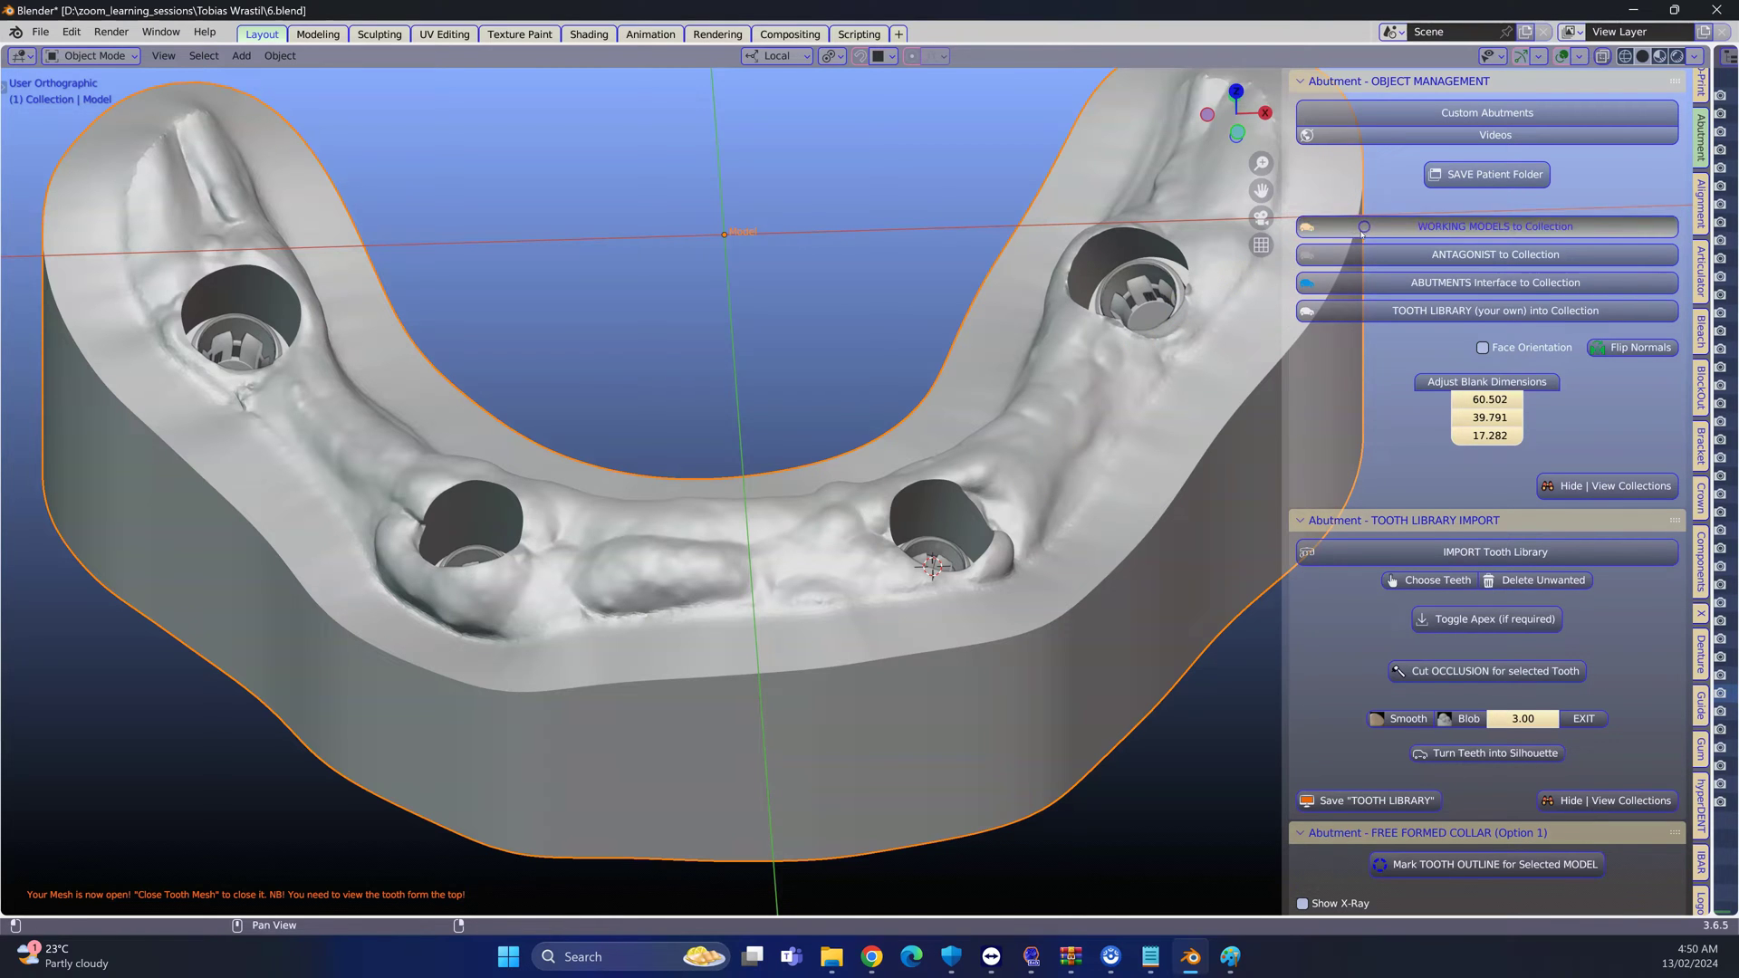
pyautogui.click(754, 696)
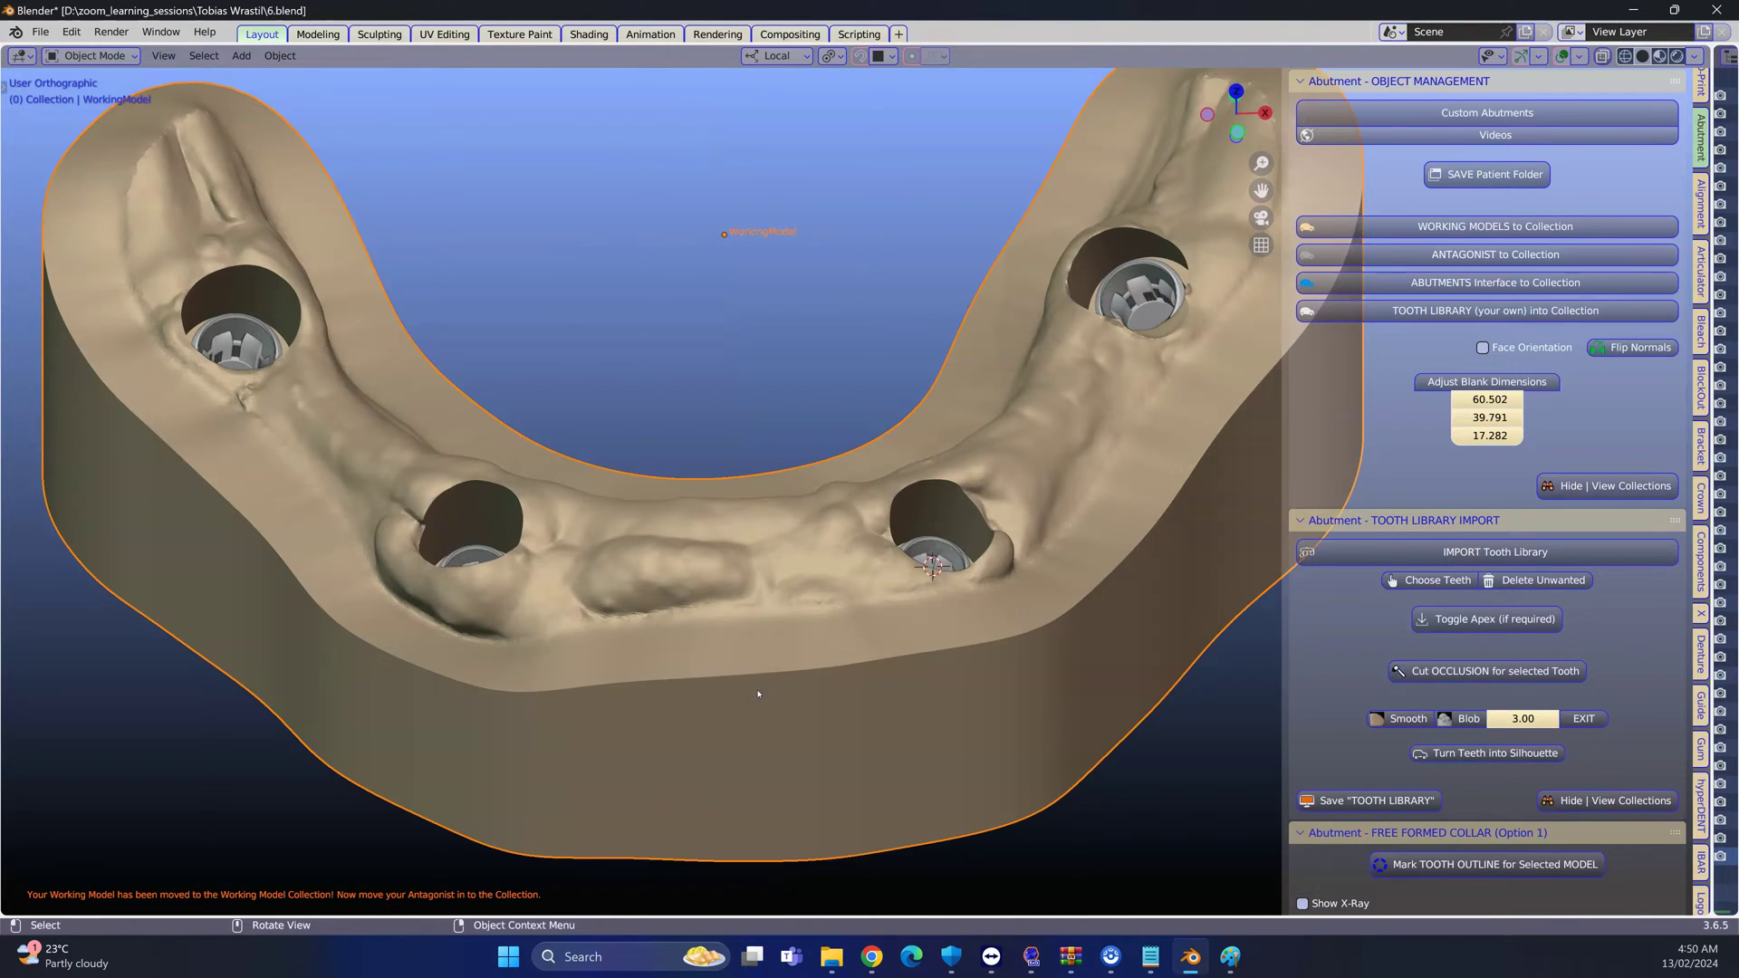
pyautogui.press('h')
pyautogui.click(639, 622)
pyautogui.click(490, 661)
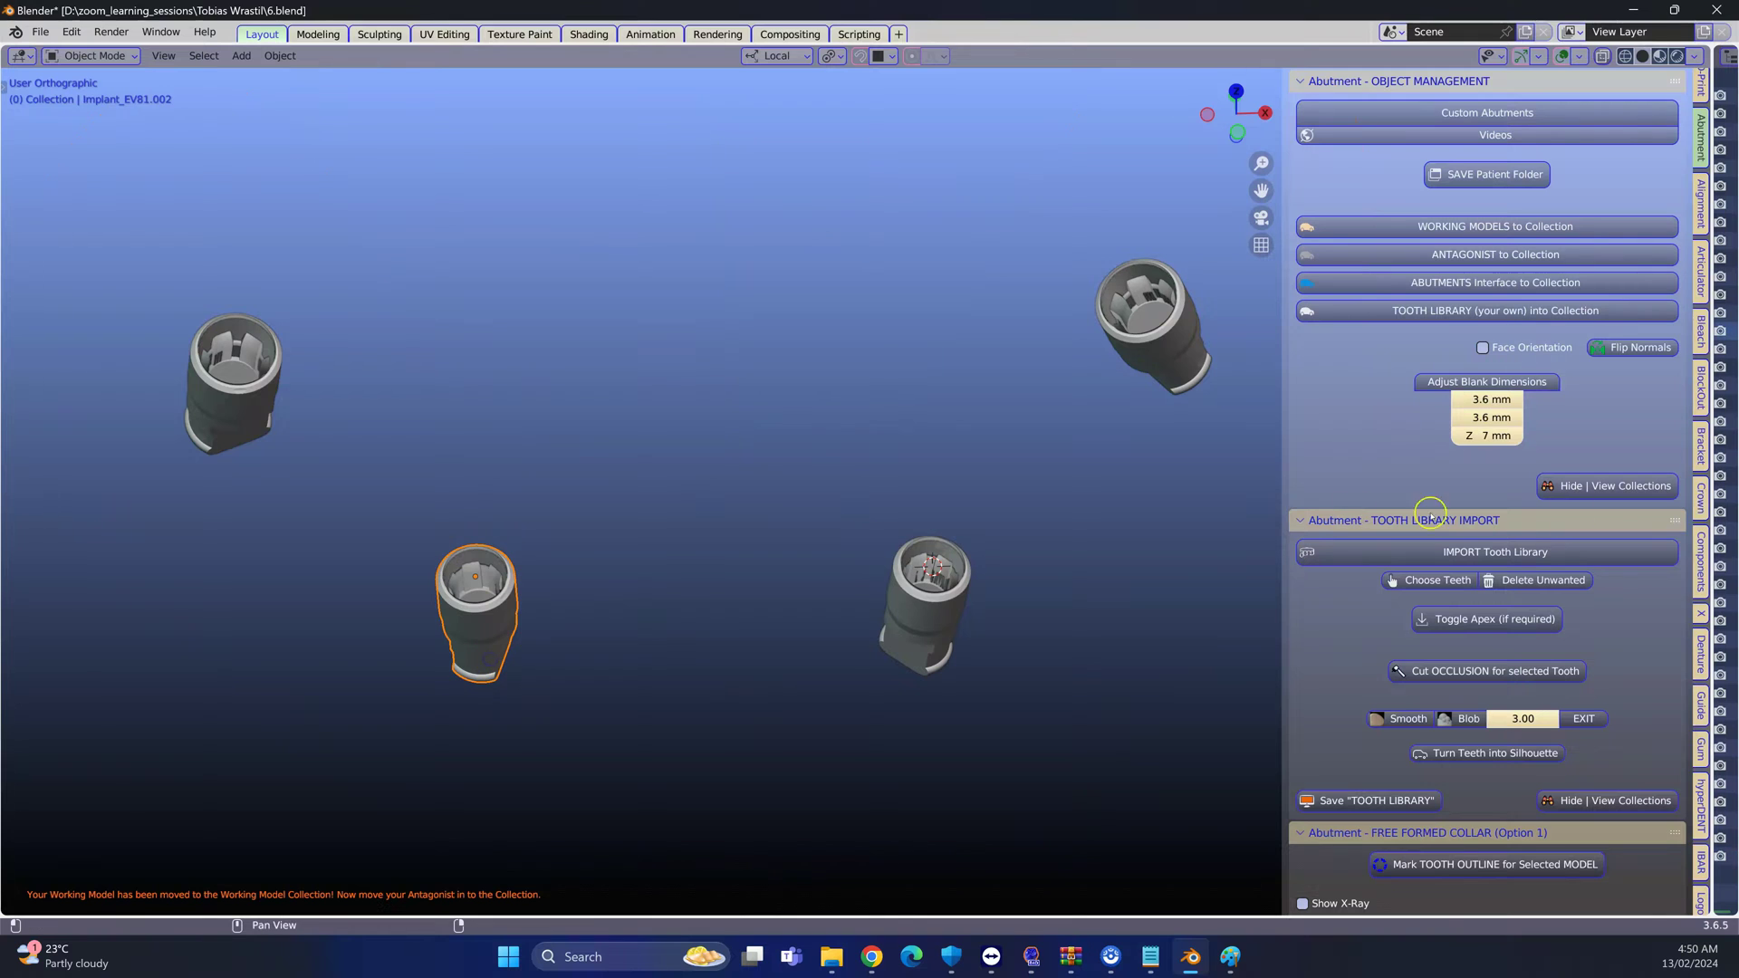
pyautogui.moveTo(1713, 467); pyautogui.dragTo(1310, 522)
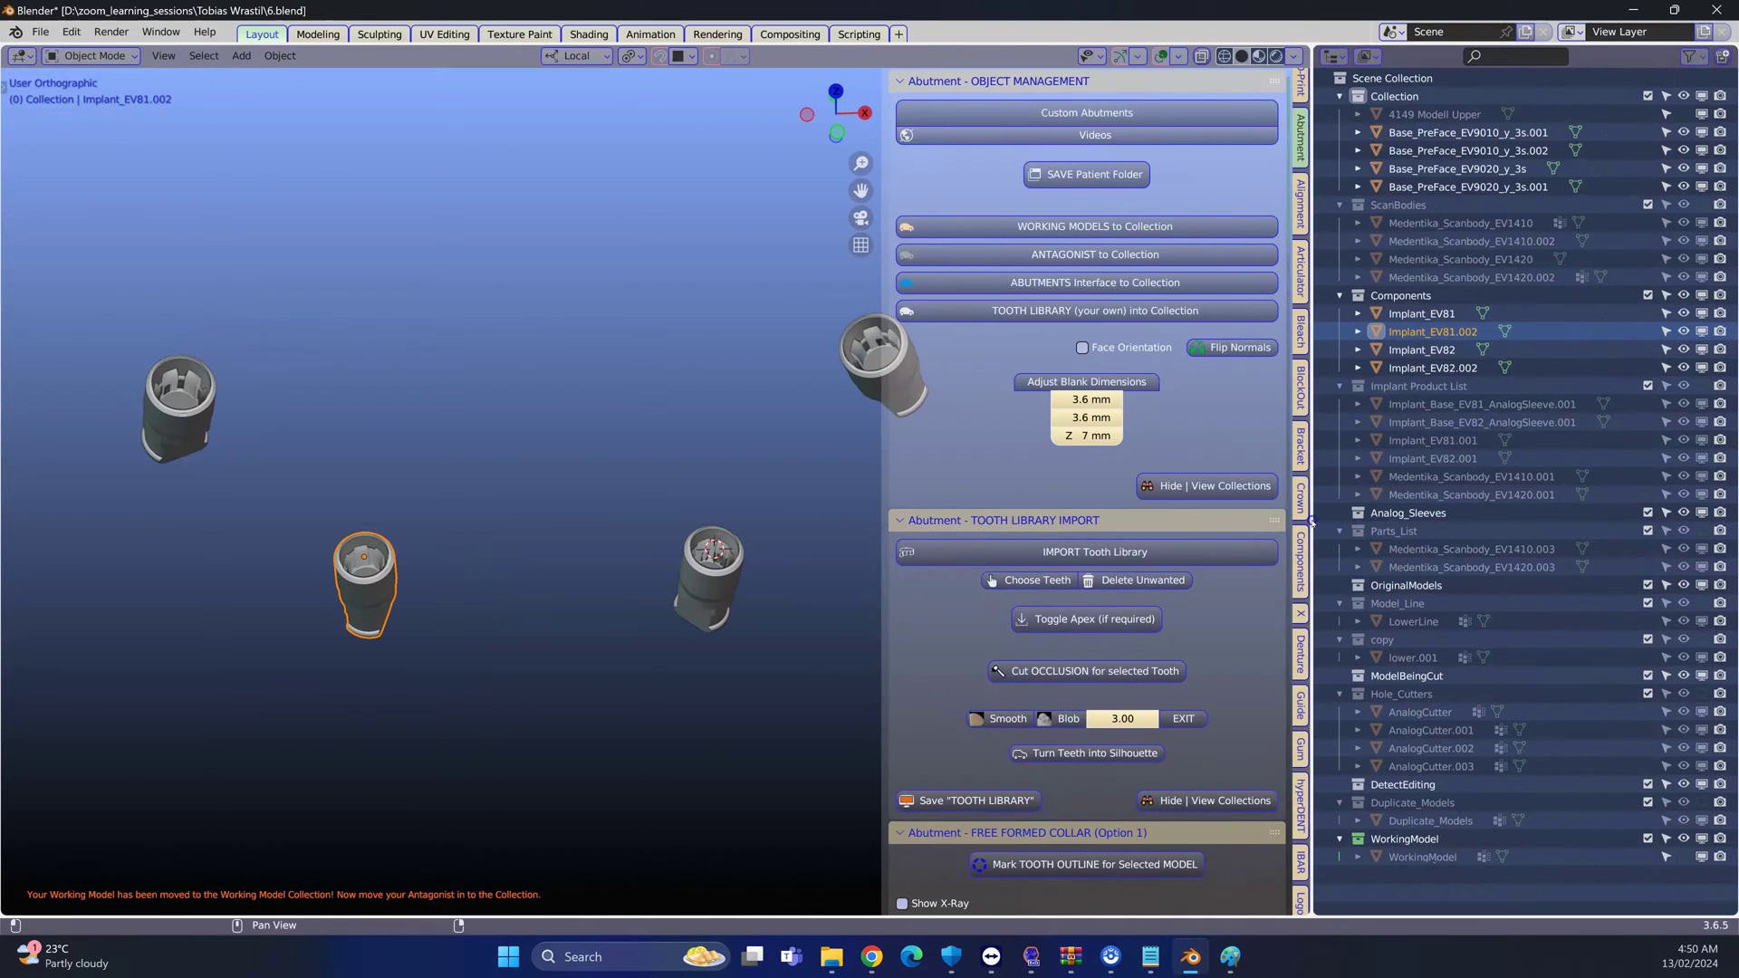
pyautogui.click(1620, 296)
pyautogui.moveTo(1312, 341); pyautogui.dragTo(1687, 342)
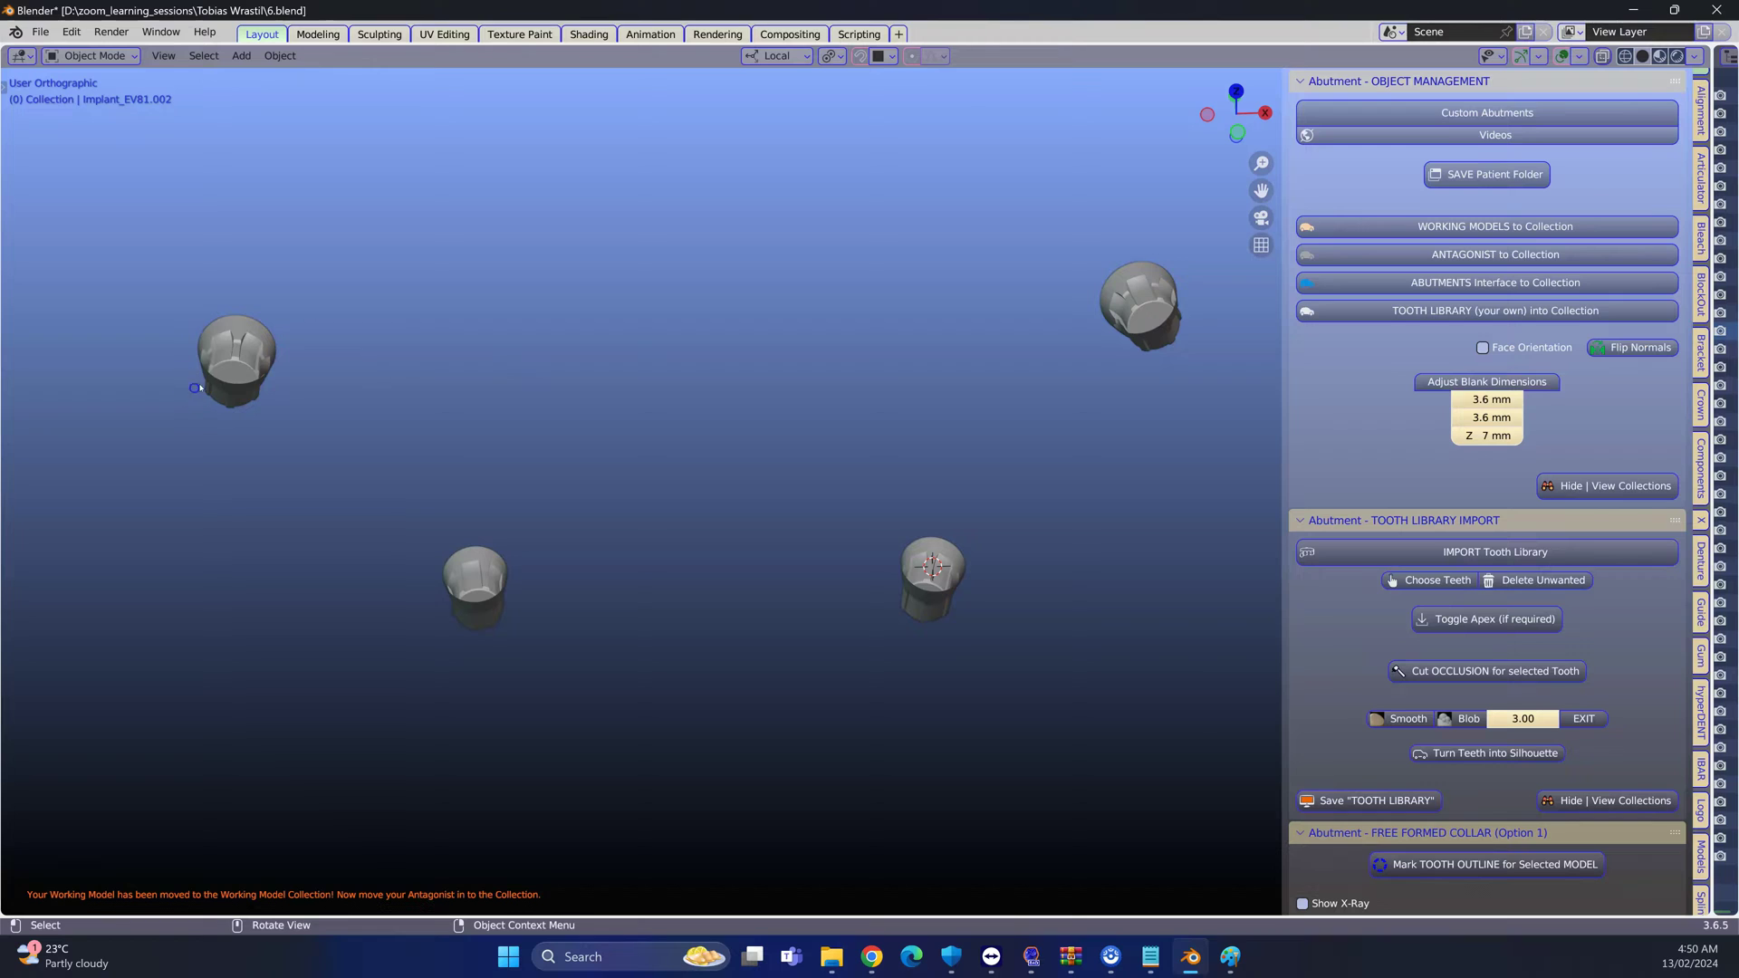
# Select the abutments with Face Orientation on and move their interfaces into the abutments collection
pyautogui.click(240, 369)
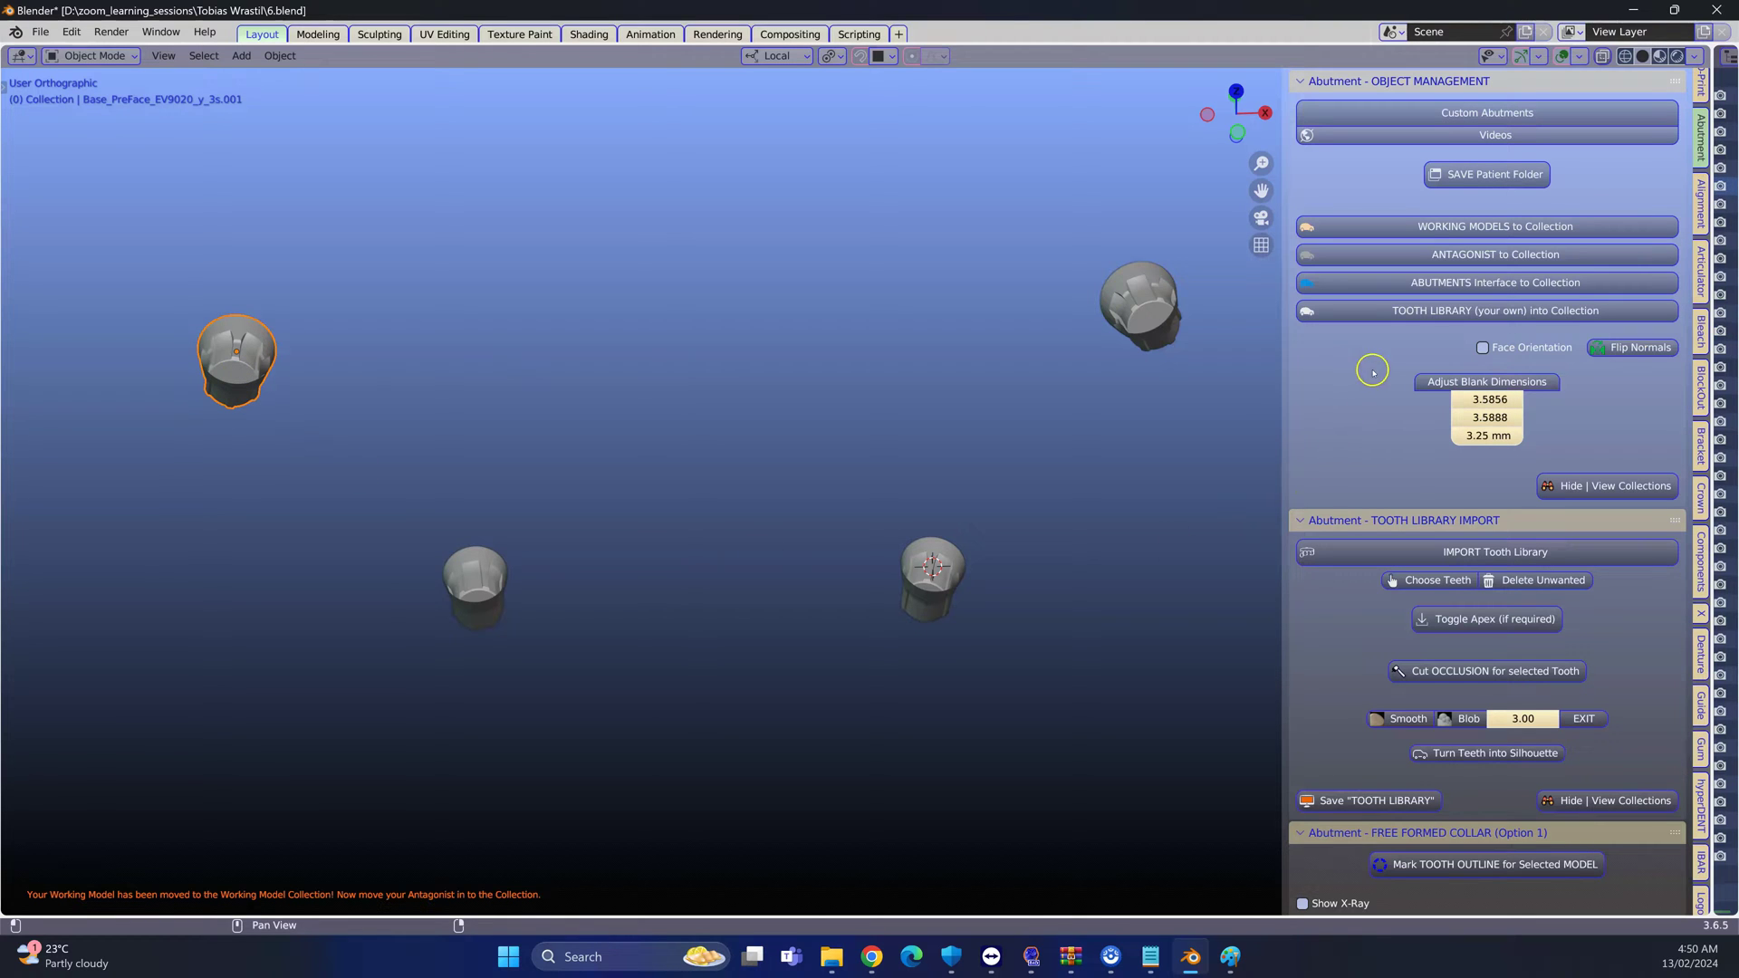
pyautogui.click(1481, 348)
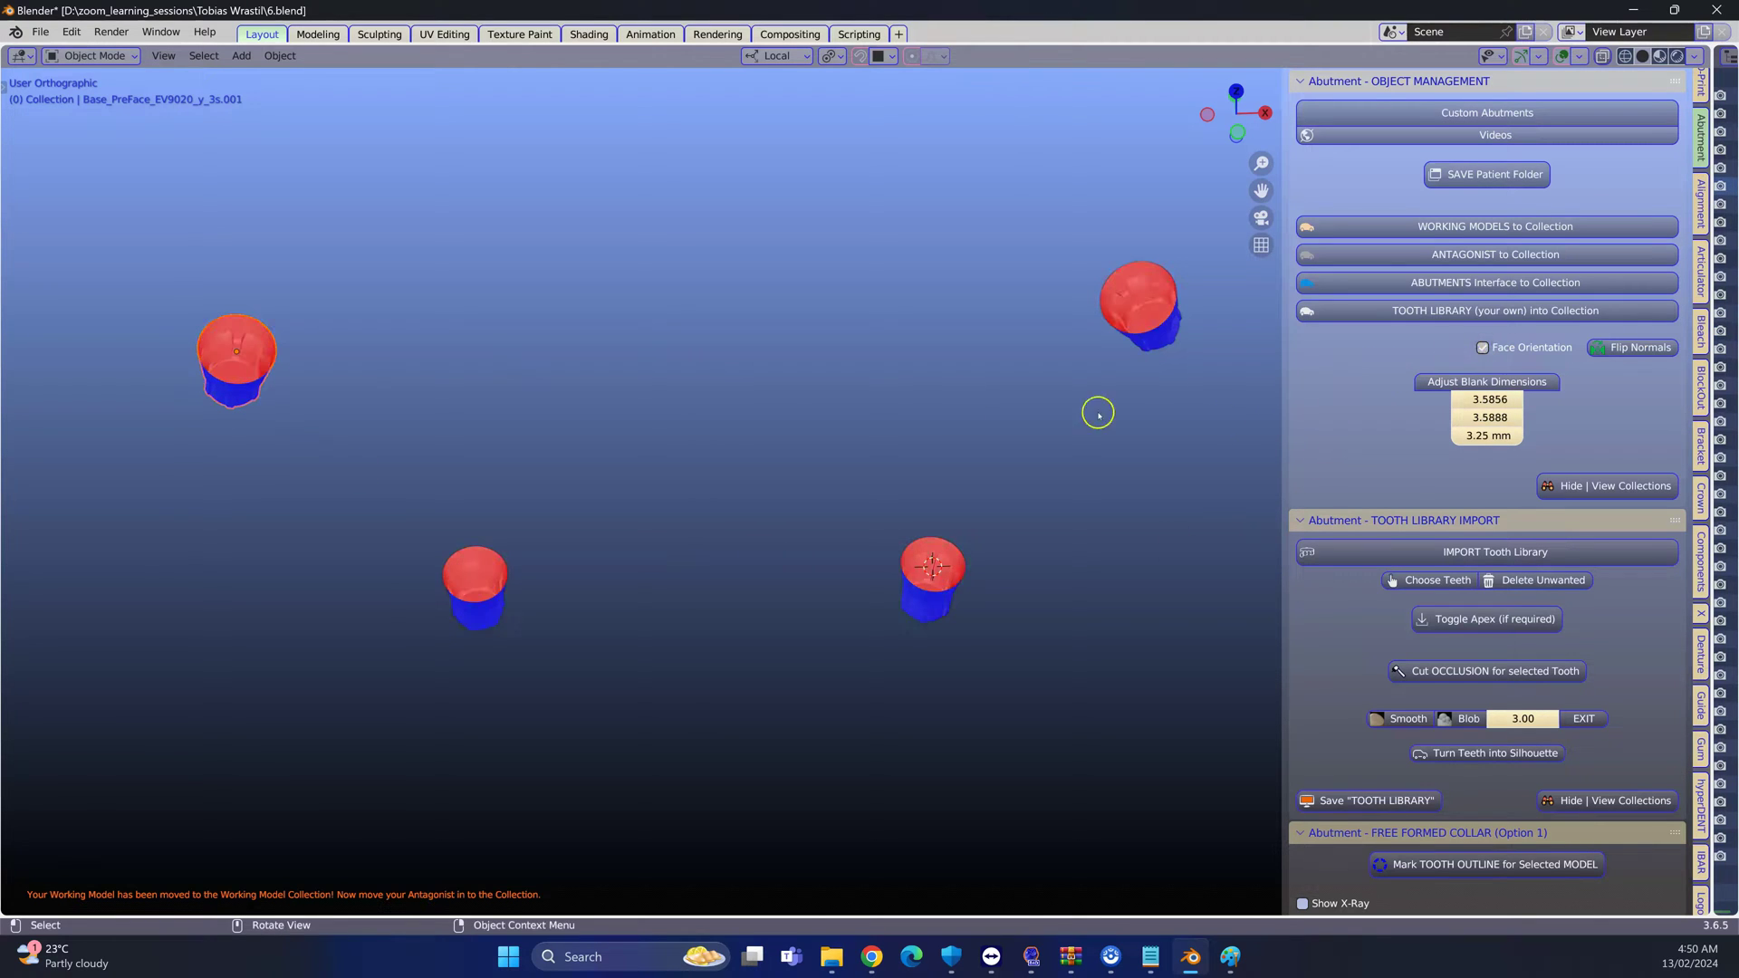
pyautogui.click(450, 574)
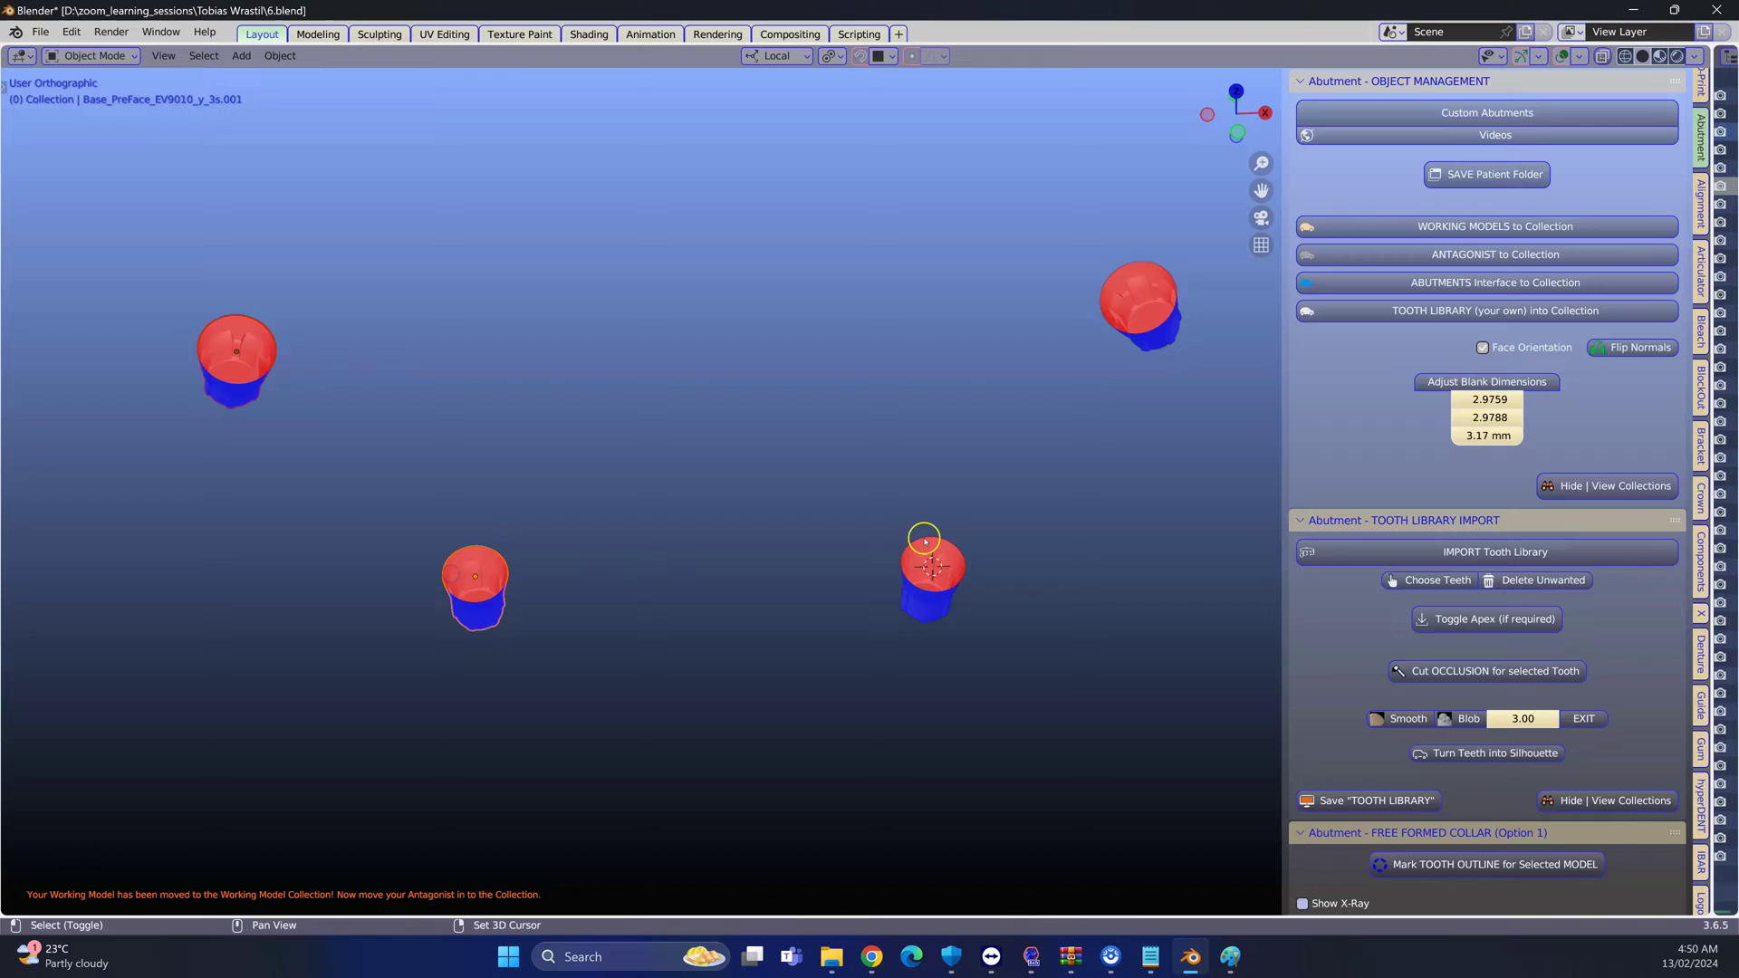
pyautogui.click(1131, 308)
pyautogui.click(1363, 286)
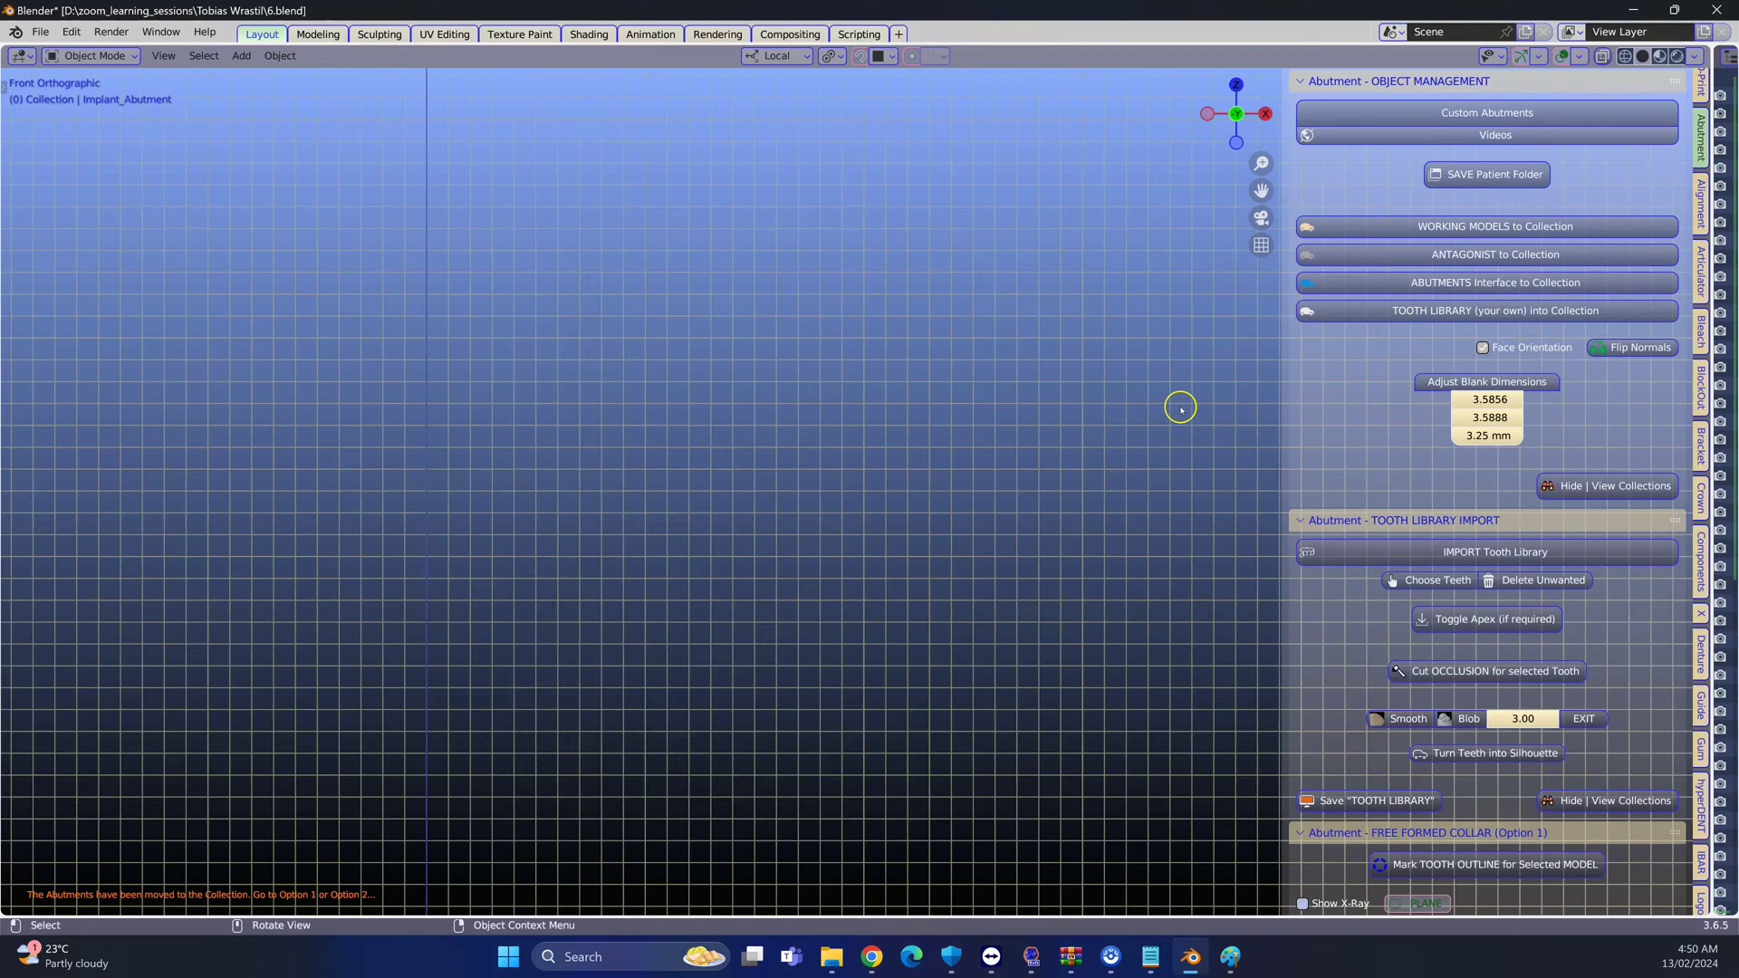
# Deselect the jaw models and make the upper teeth model active
pyautogui.scroll(-4, 1003, 473)
pyautogui.keyDown('shift'); pyautogui.scroll(3, 985, 516); pyautogui.keyUp('shift')
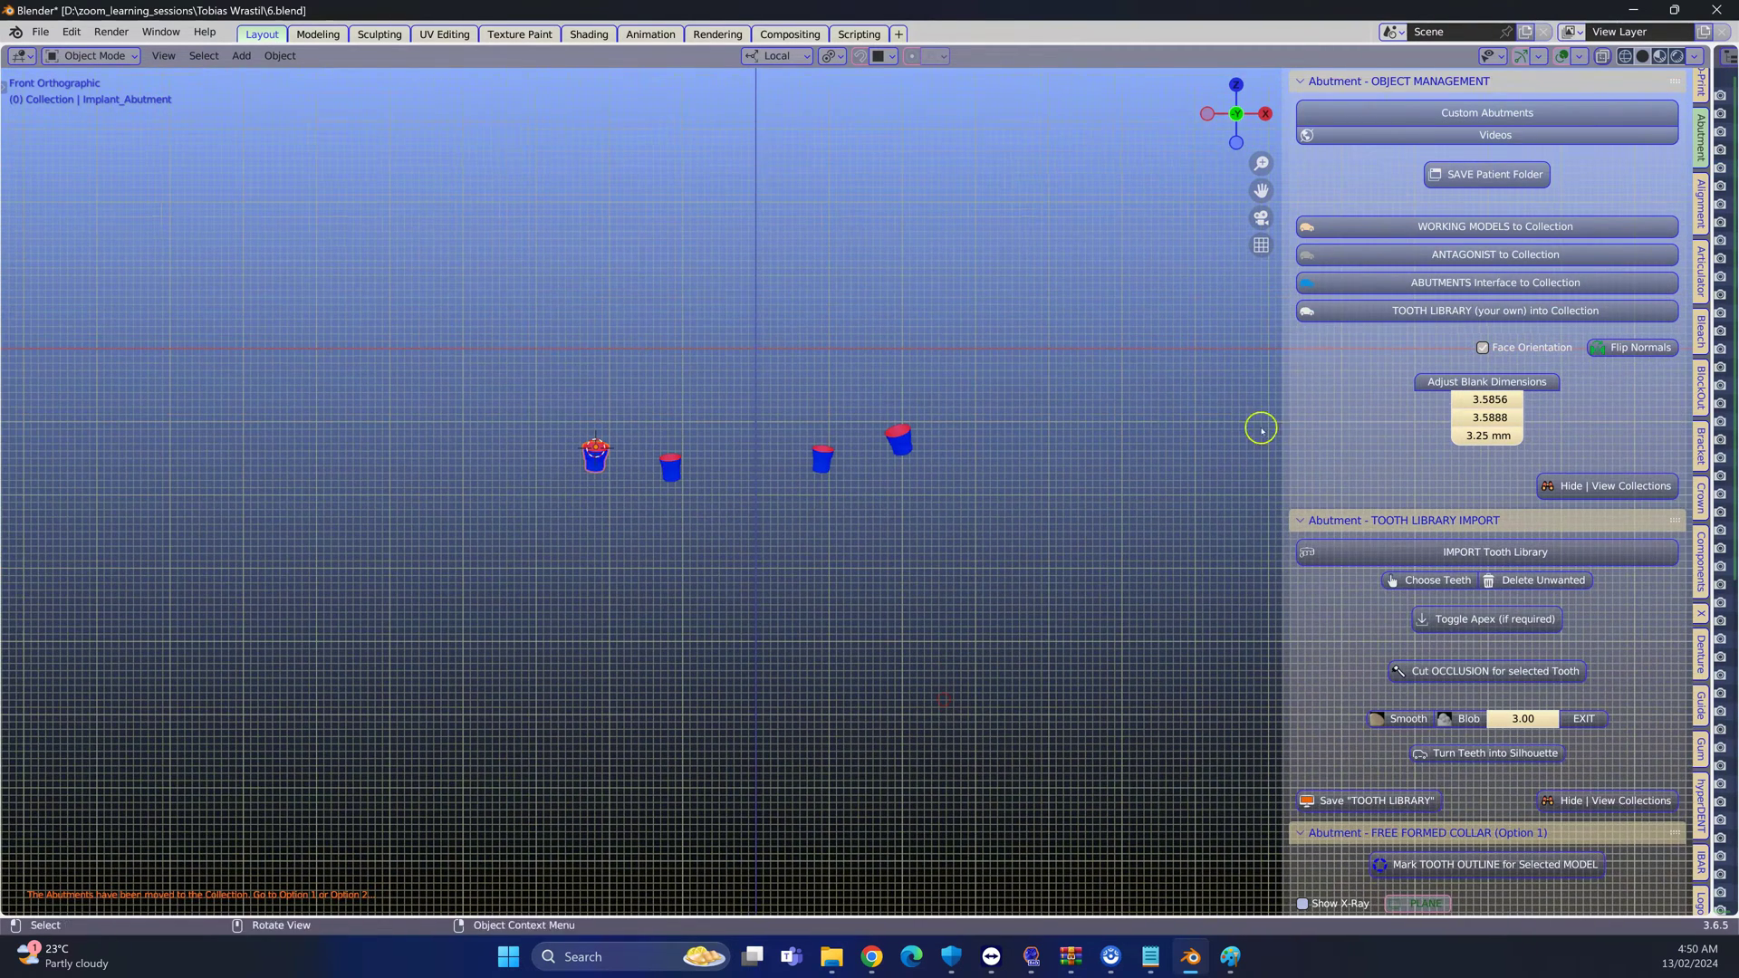
pyautogui.scroll(5, 1051, 516)
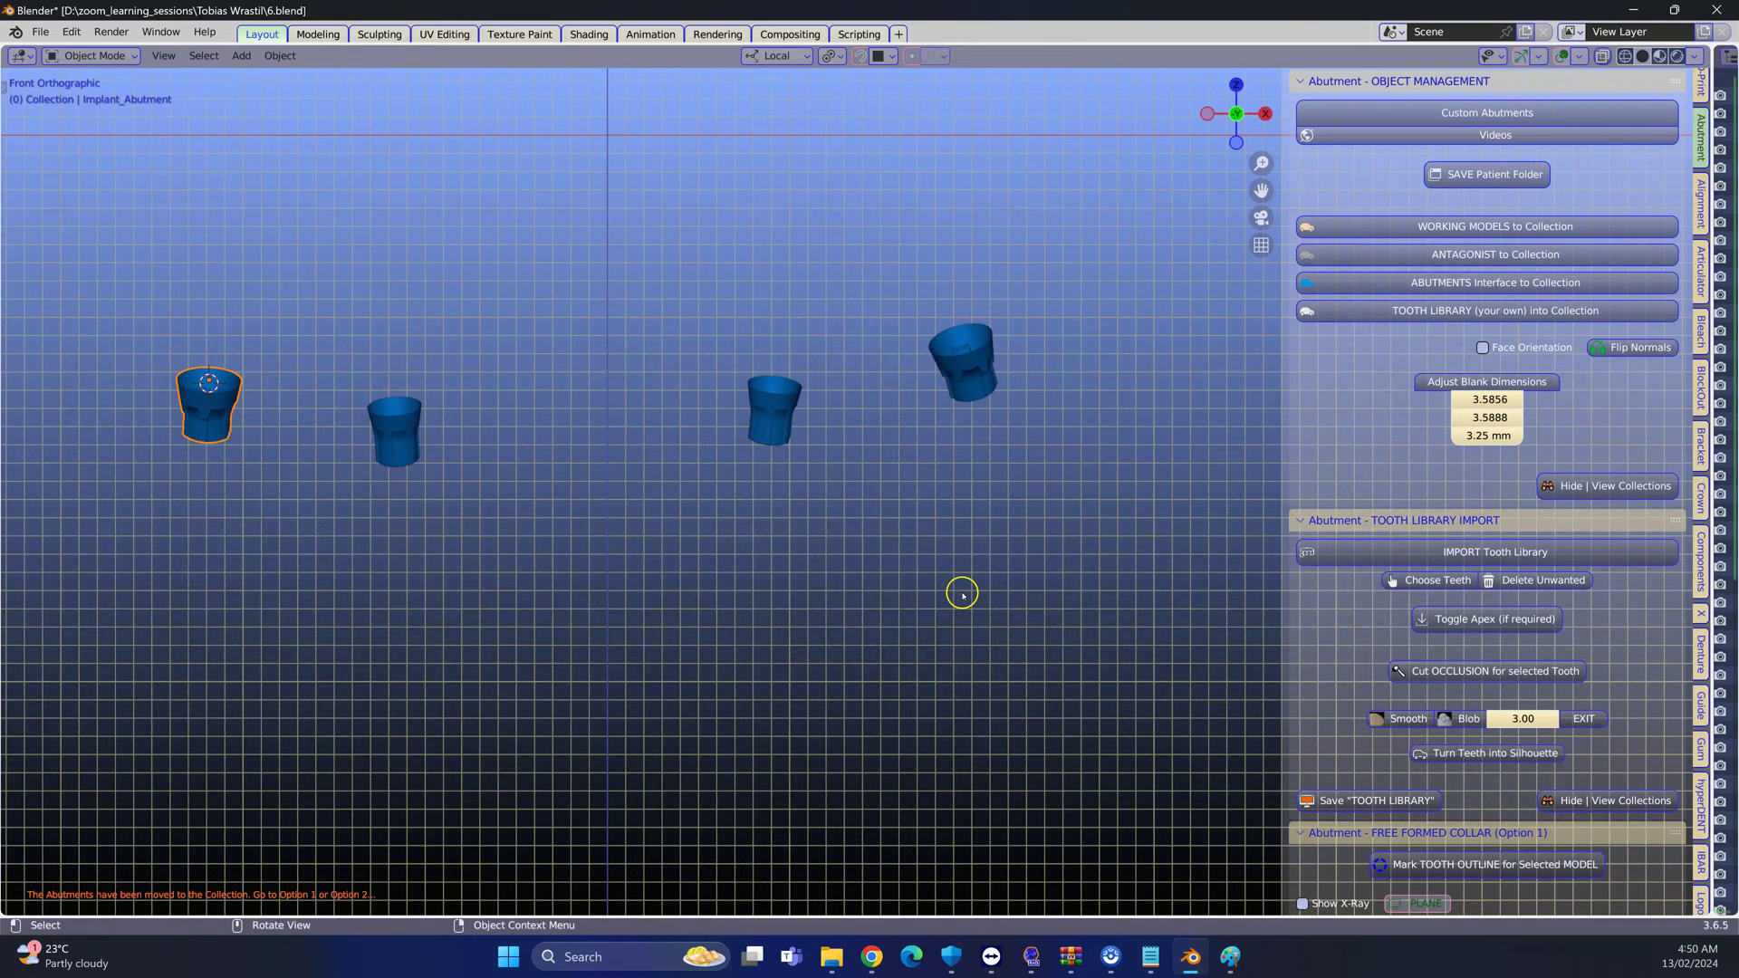
pyautogui.scroll(-1, 817, 492)
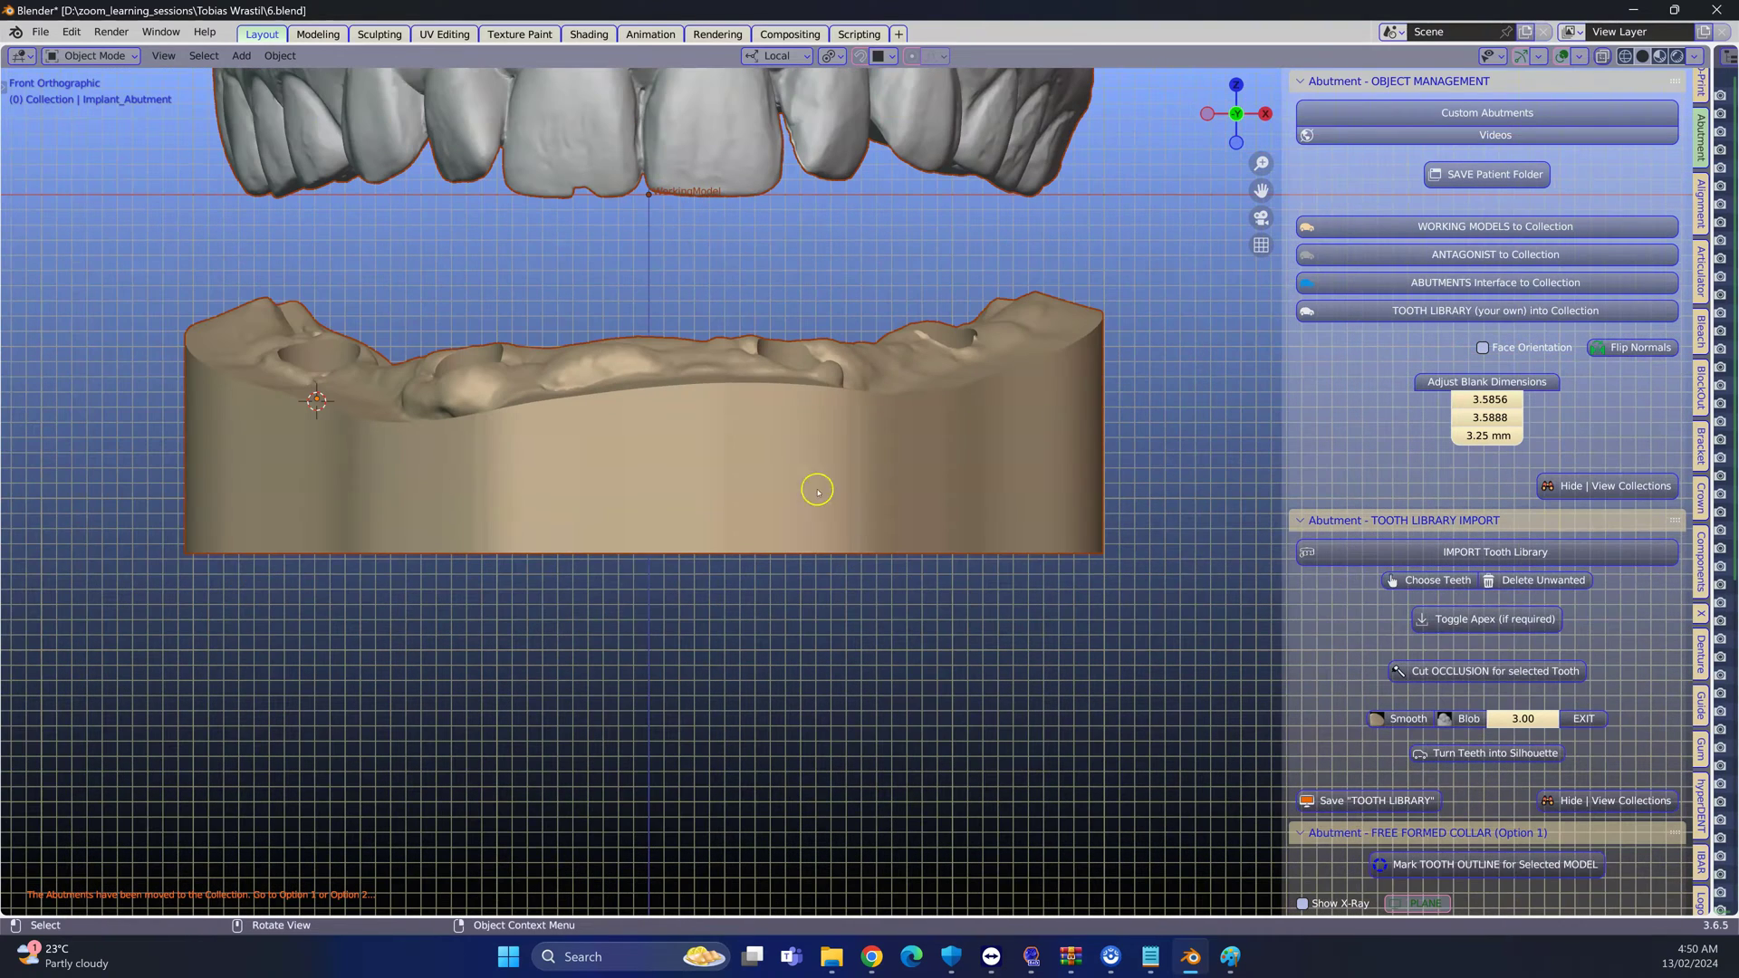
pyautogui.click(726, 219)
pyautogui.click(719, 177)
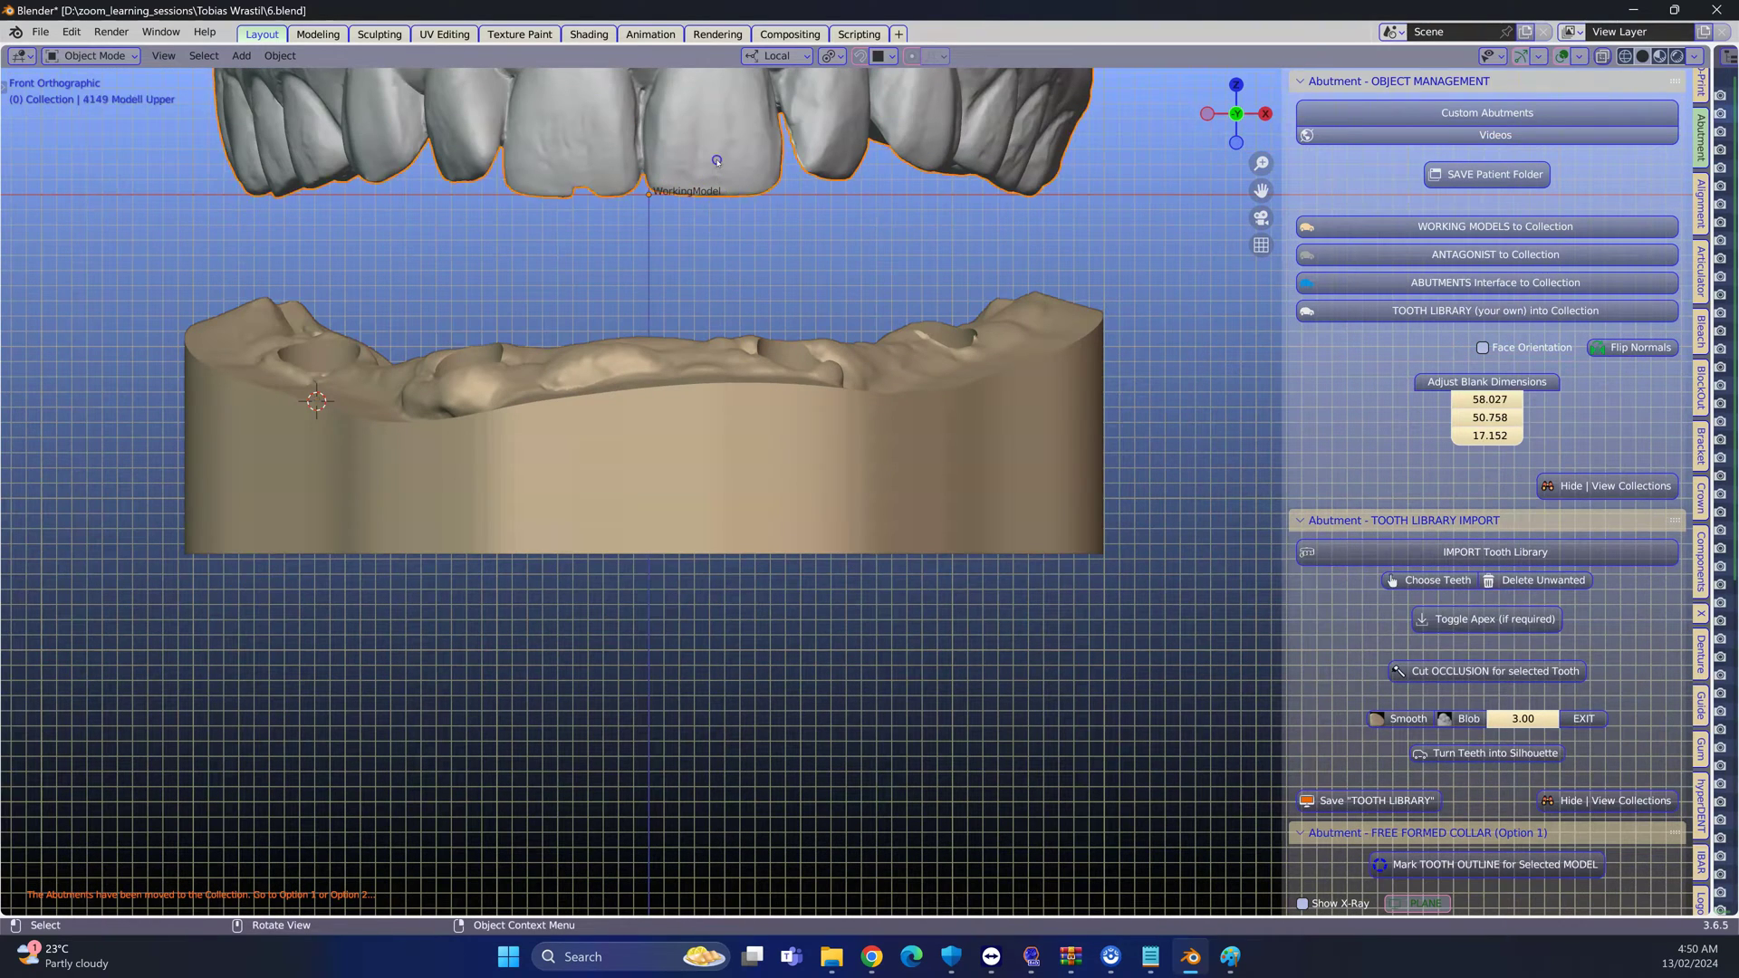
pyautogui.press('h')
pyautogui.moveTo(711, 252); pyautogui.dragTo(776, 420, button='middle')
pyautogui.scroll(2, 594, 409)
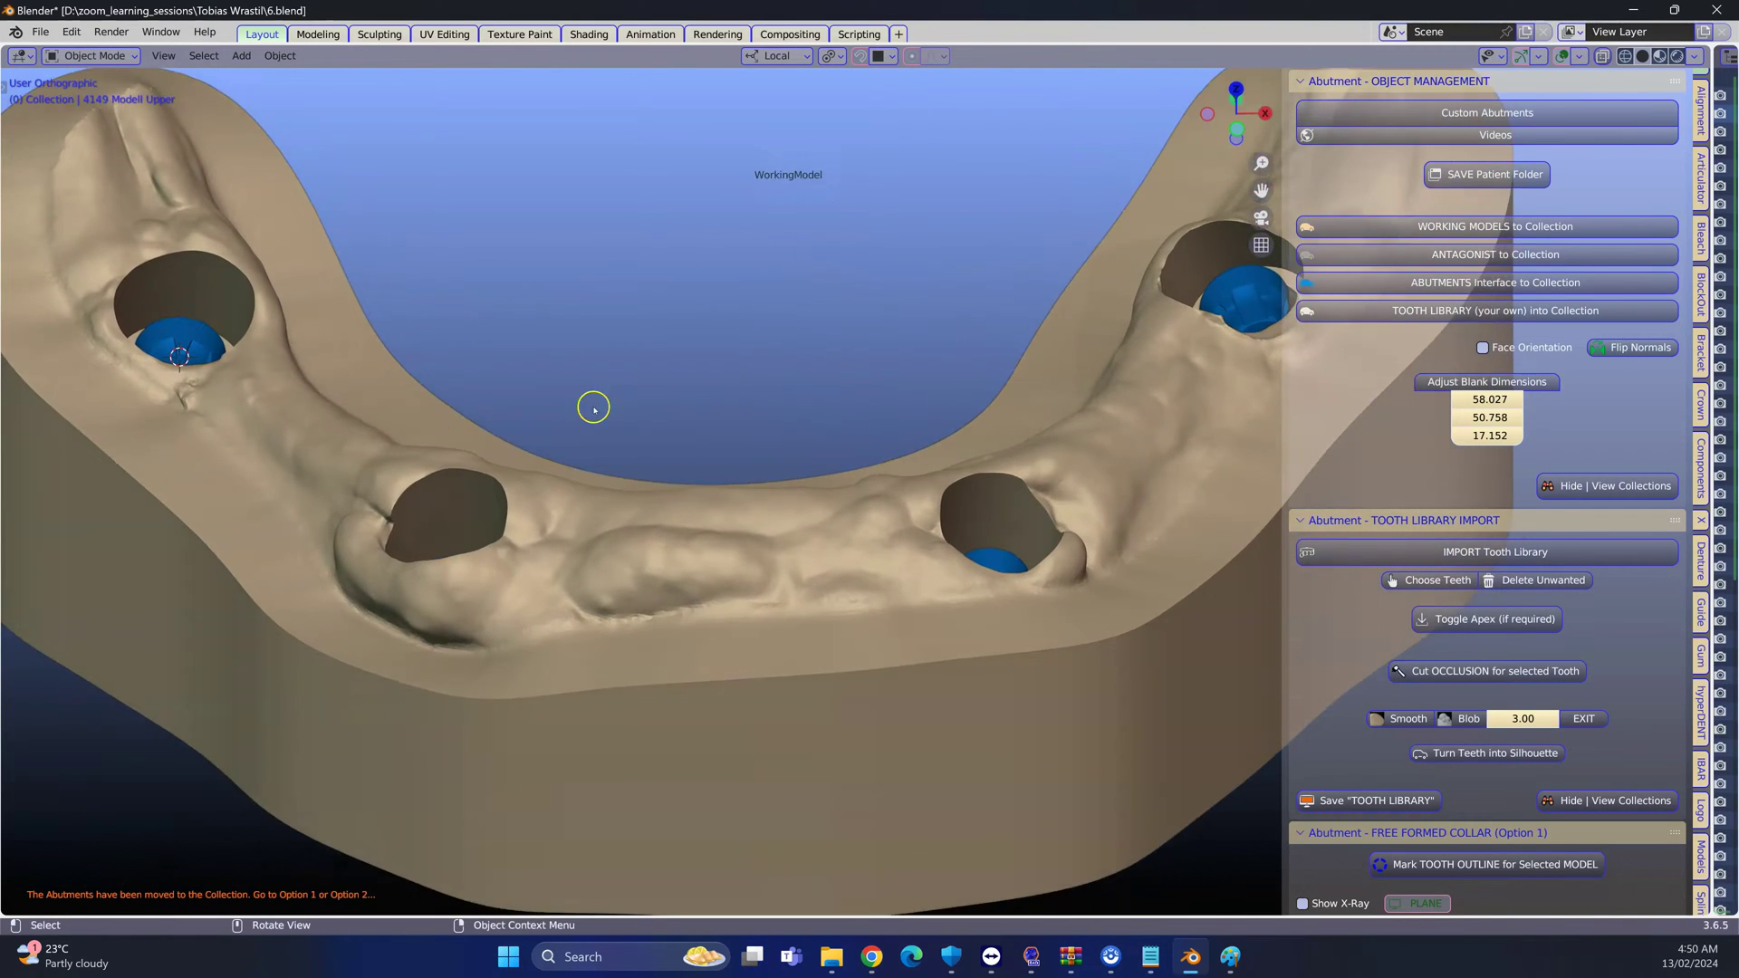
pyautogui.scroll(-2, 594, 410)
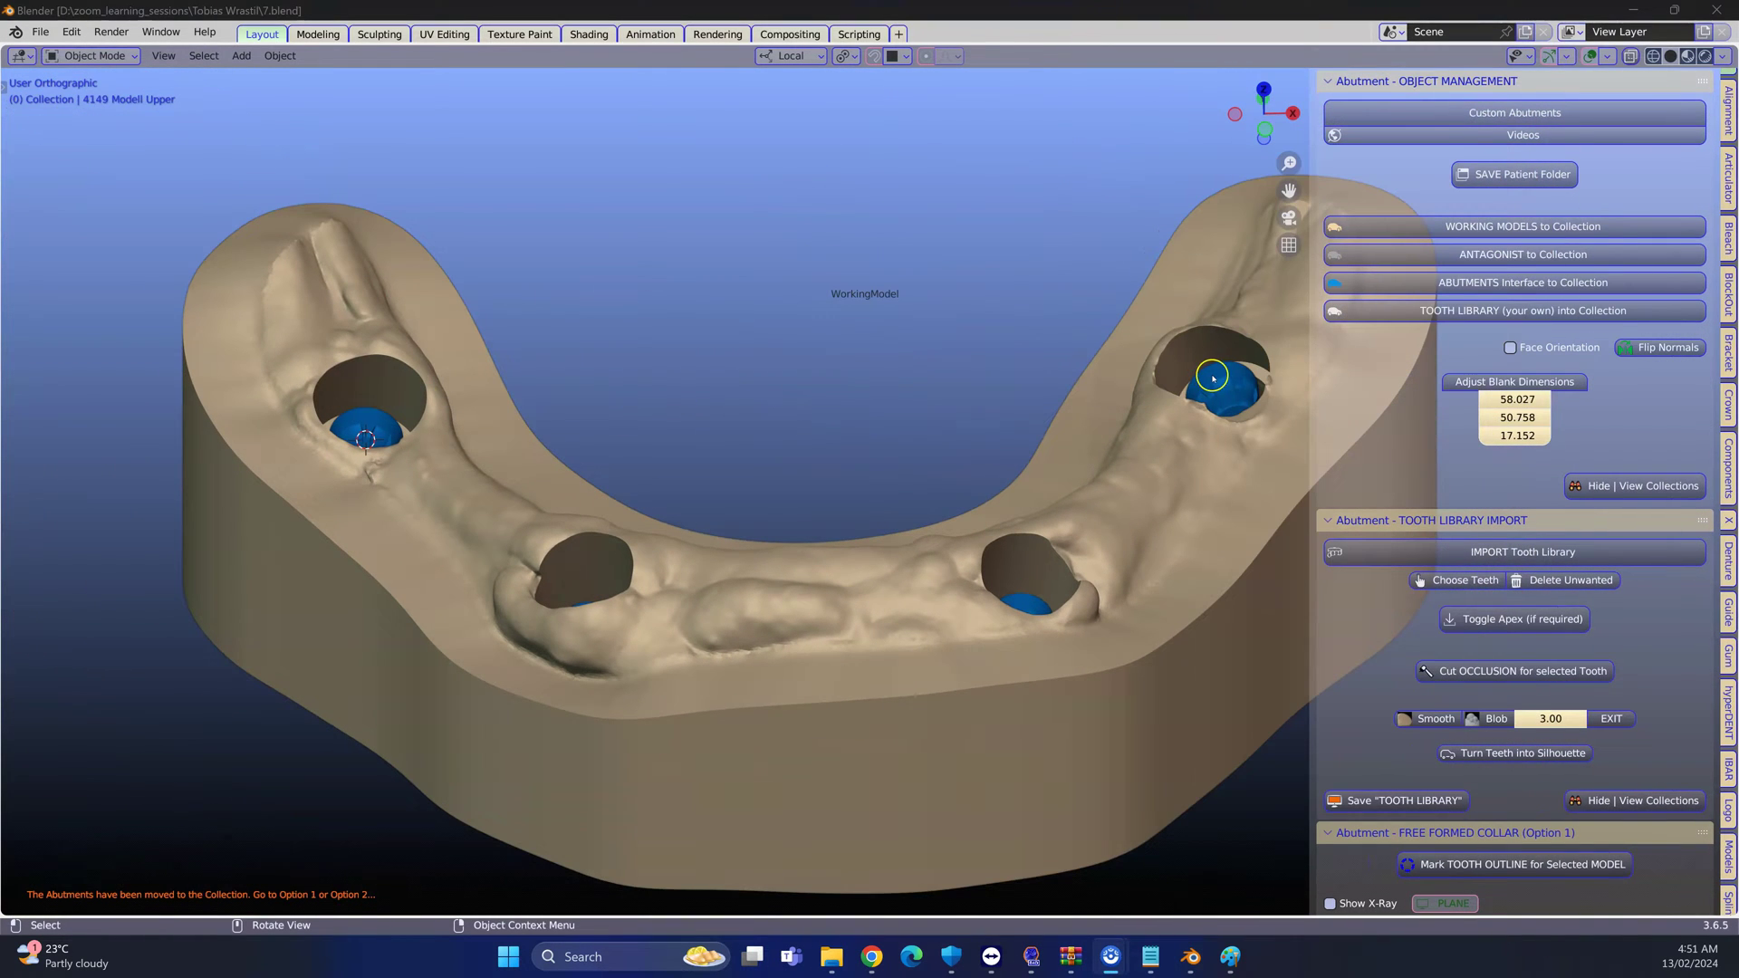
pyautogui.click(1213, 379)
pyautogui.moveTo(1174, 418); pyautogui.dragTo(888, 426, button='middle')
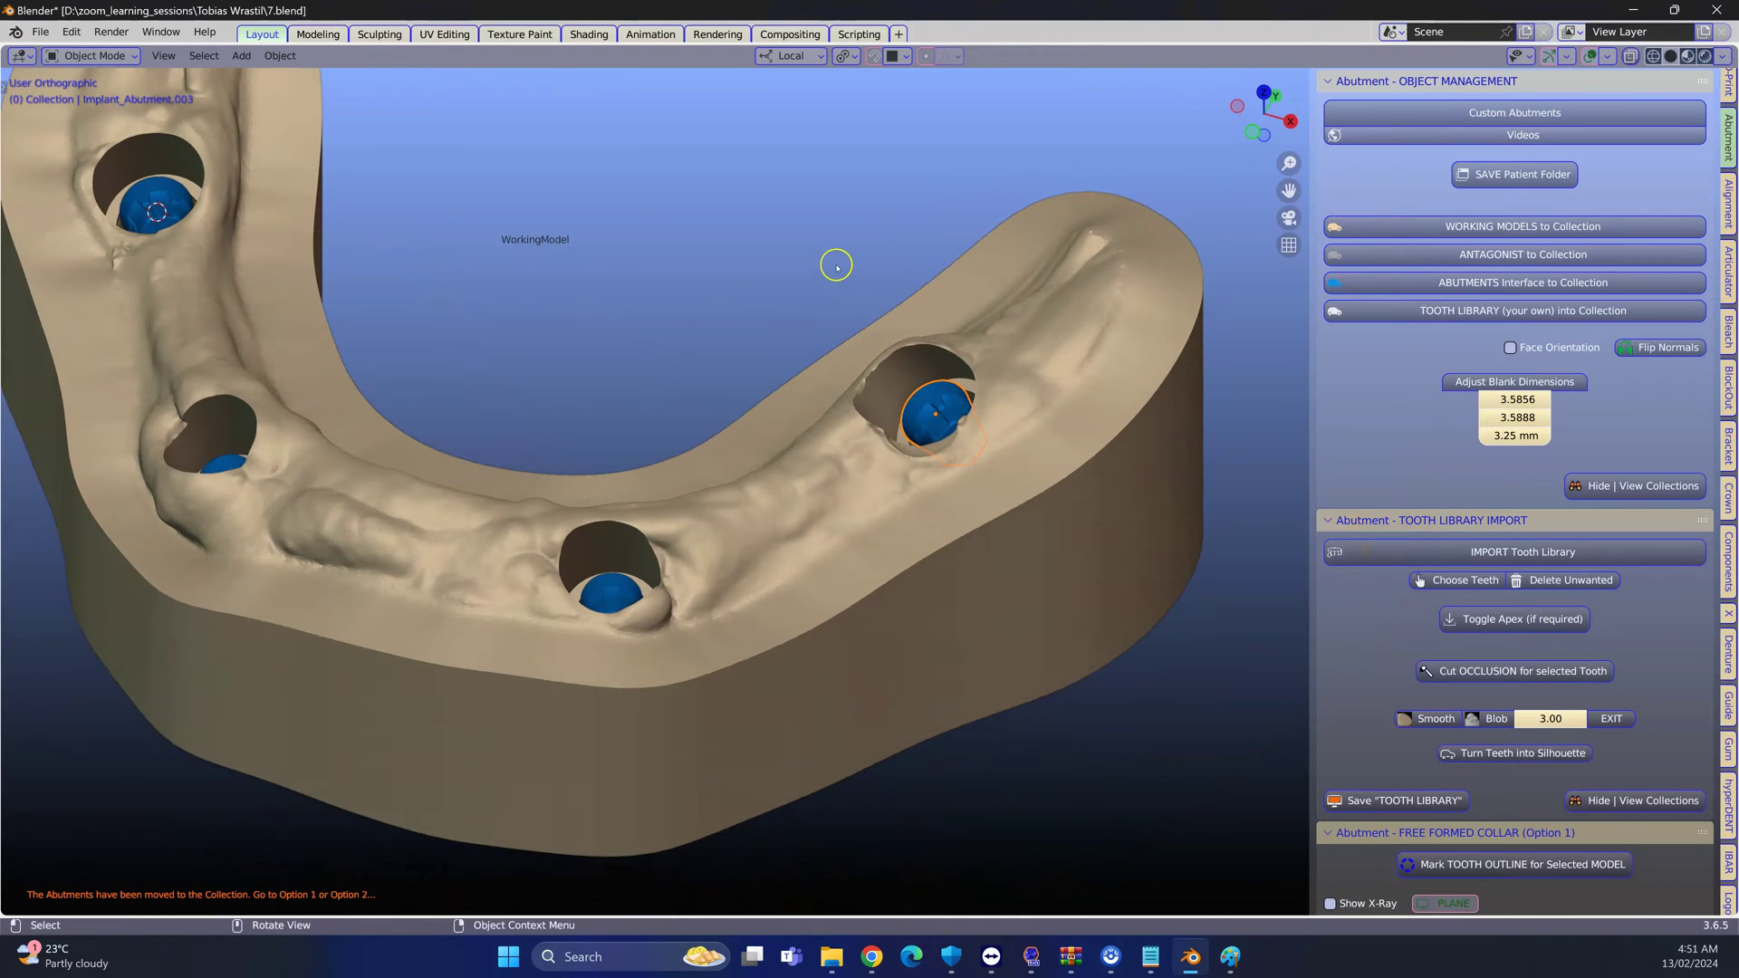
pyautogui.keyDown('shift'); pyautogui.moveTo(836, 266); pyautogui.dragTo(768, 427, button='middle'); pyautogui.keyUp('shift')
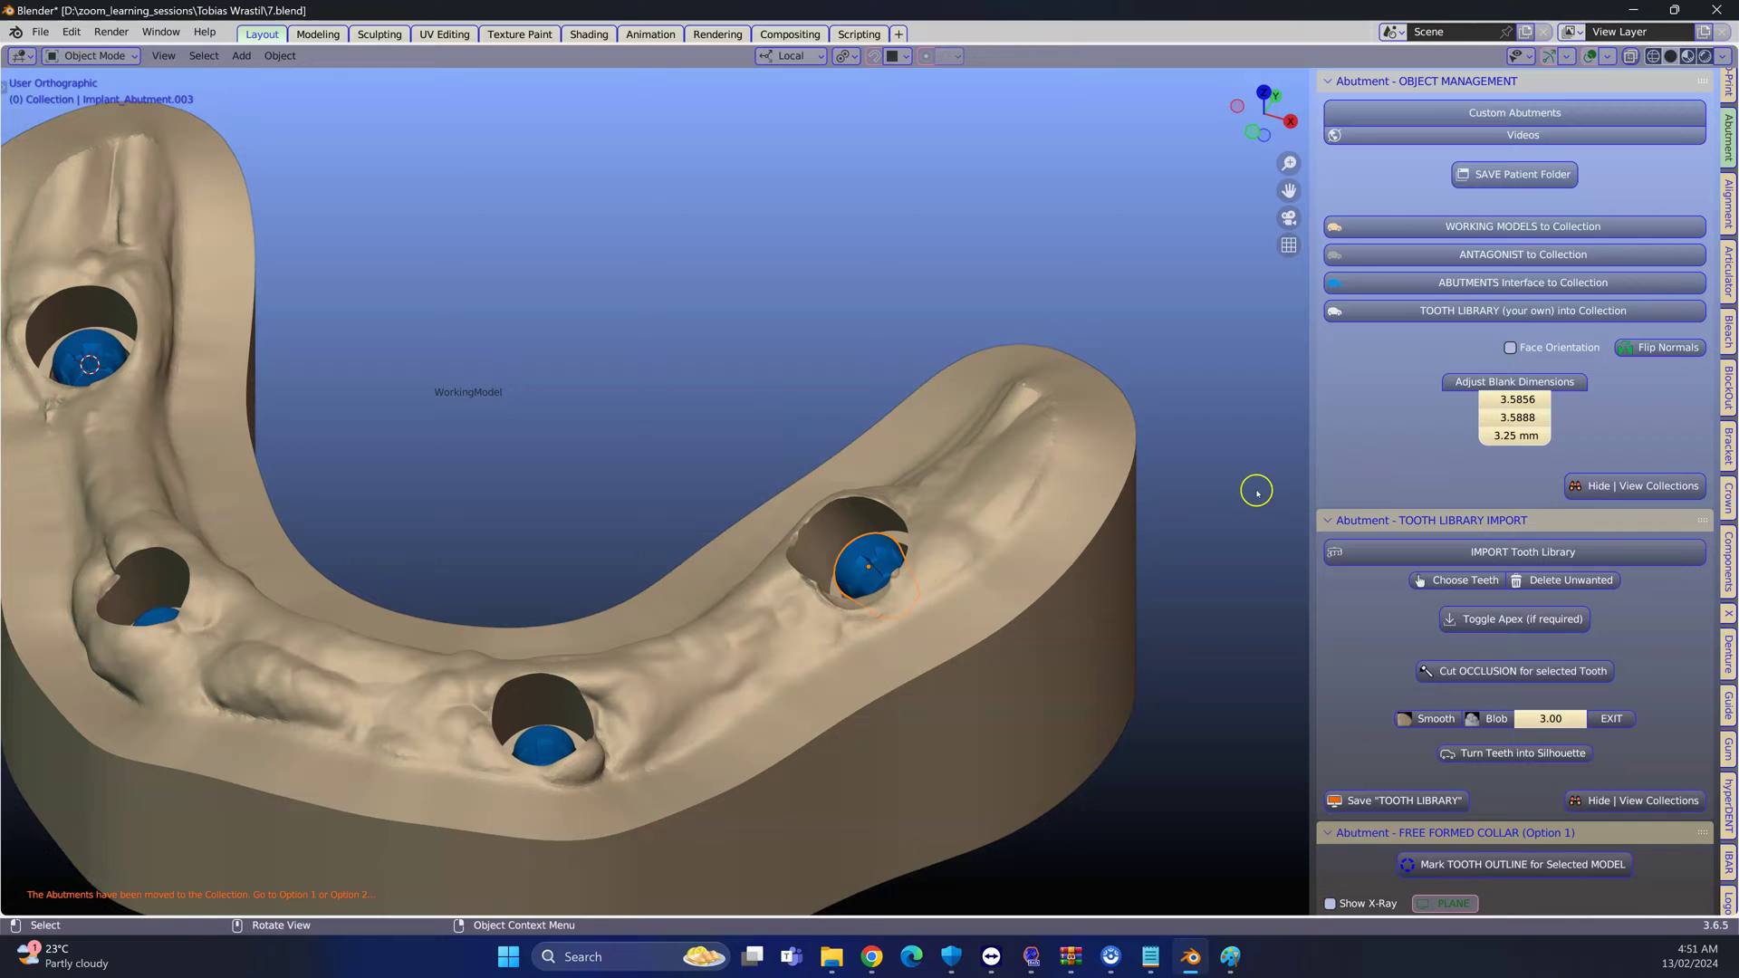
pyautogui.scroll(-1, 951, 516)
pyautogui.moveTo(877, 347); pyautogui.dragTo(365, 776, button='middle')
# Import the tooth library, paint over the lower tooth row, and delete the unchosen teeth
pyautogui.click(1488, 554)
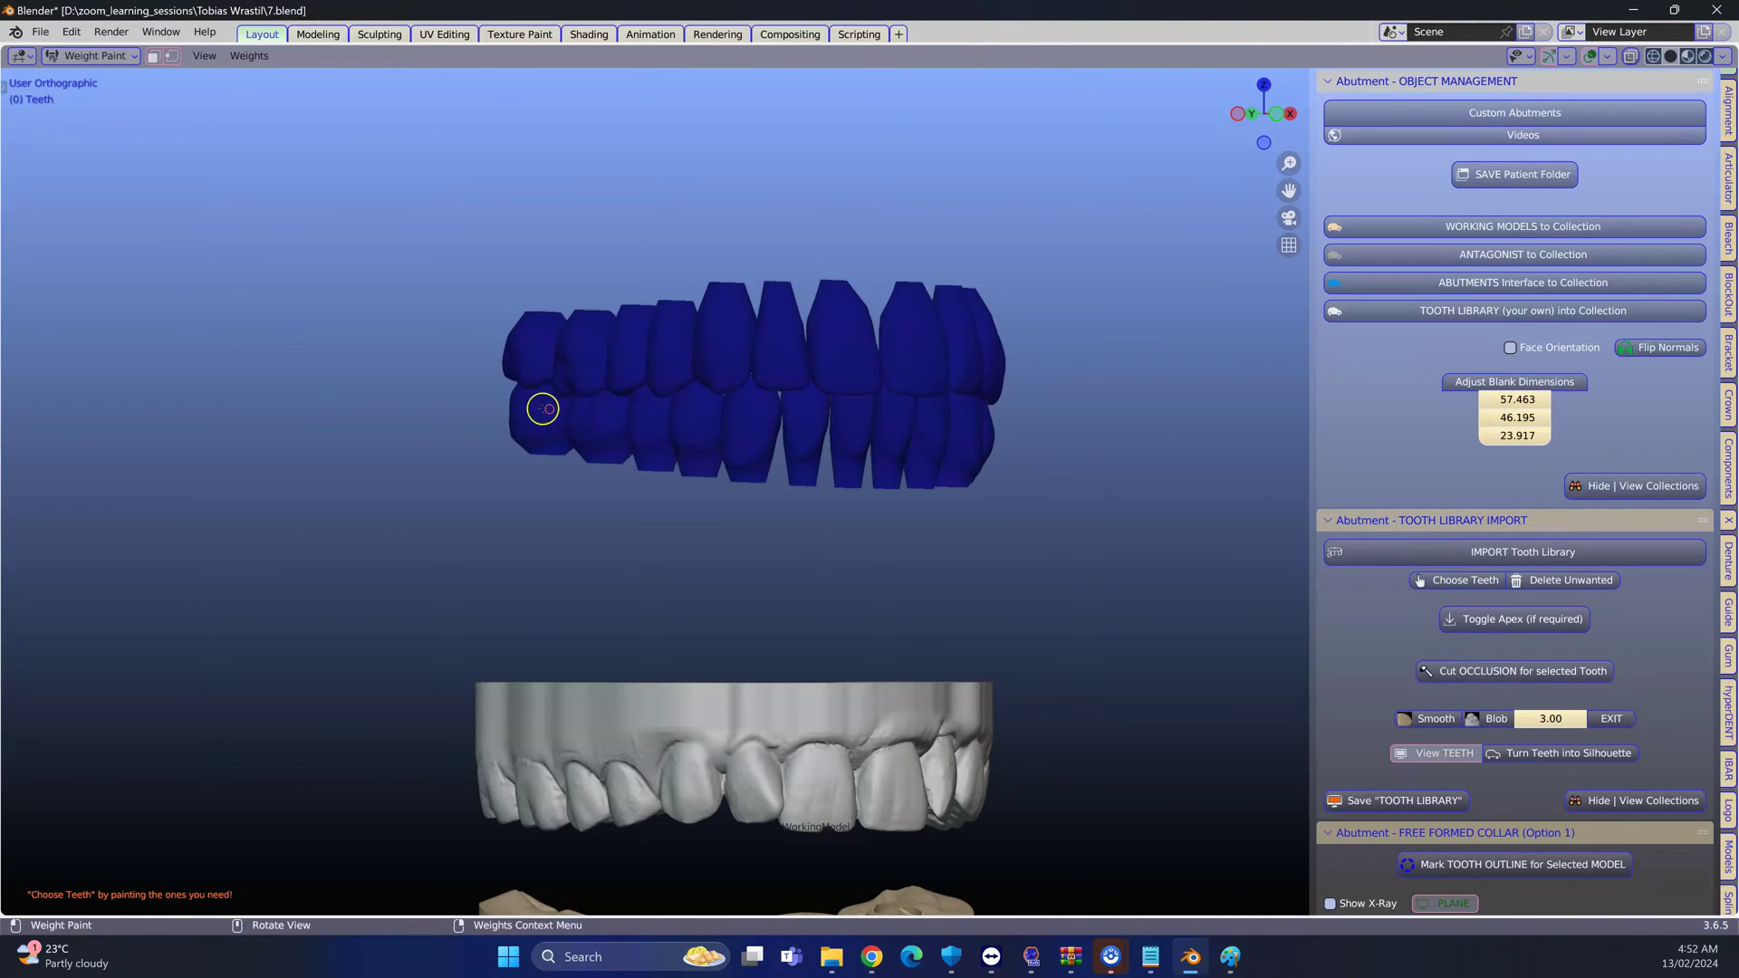
pyautogui.moveTo(622, 421); pyautogui.dragTo(1042, 433)
pyautogui.moveTo(1042, 433)
pyautogui.mouseDown(button='middle')
pyautogui.moveTo(1114, 474)
pyautogui.moveTo(920, 420)
pyautogui.mouseUp(button='middle')
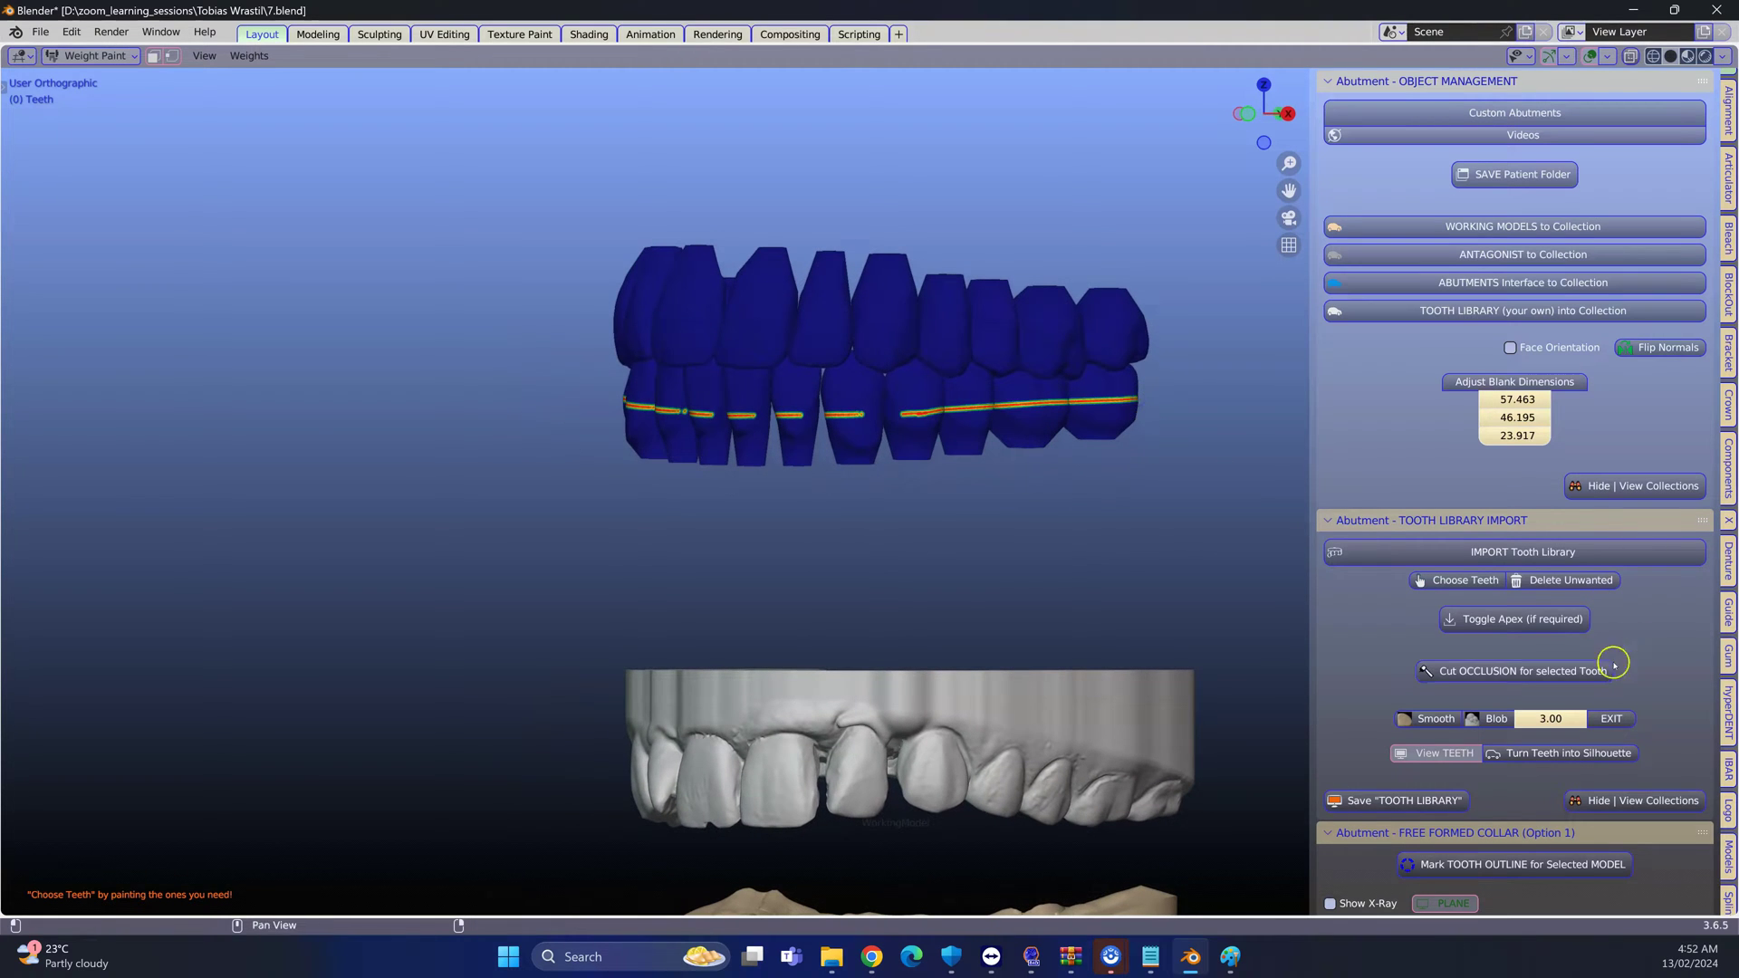
pyautogui.click(1585, 581)
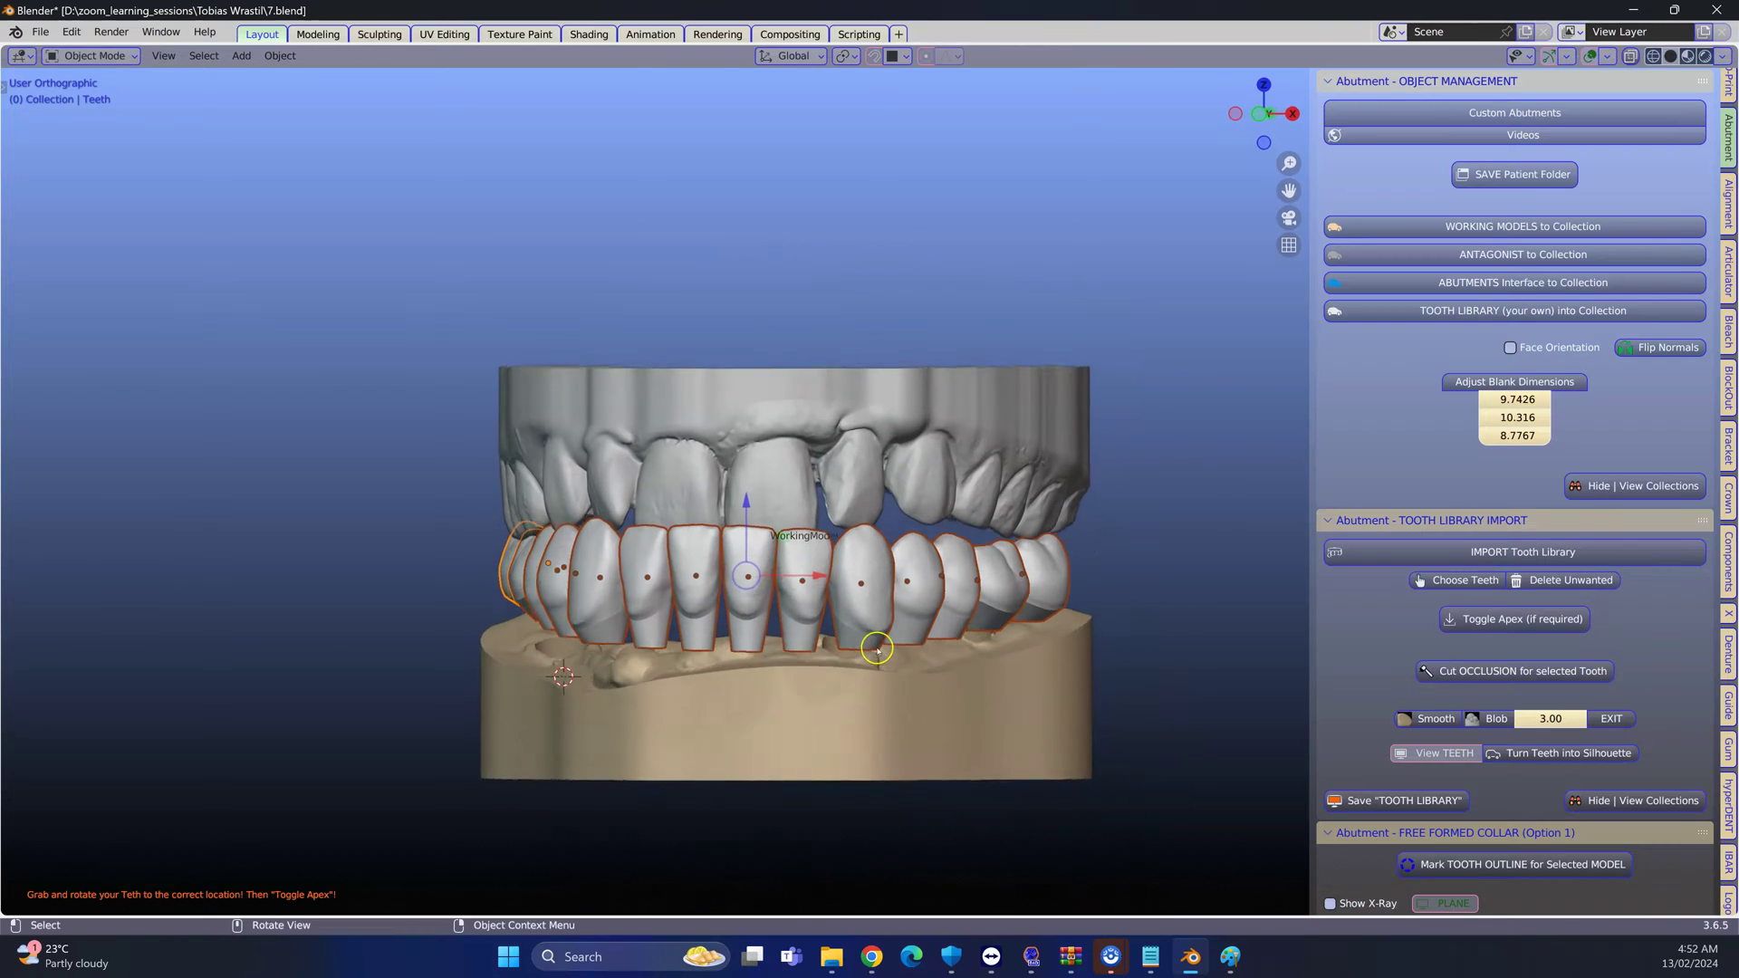
# Move the library teeth along Y onto the lower jaw beneath the upper teeth
pyautogui.moveTo(877, 649); pyautogui.dragTo(737, 602, button='middle')
pyautogui.press('g')
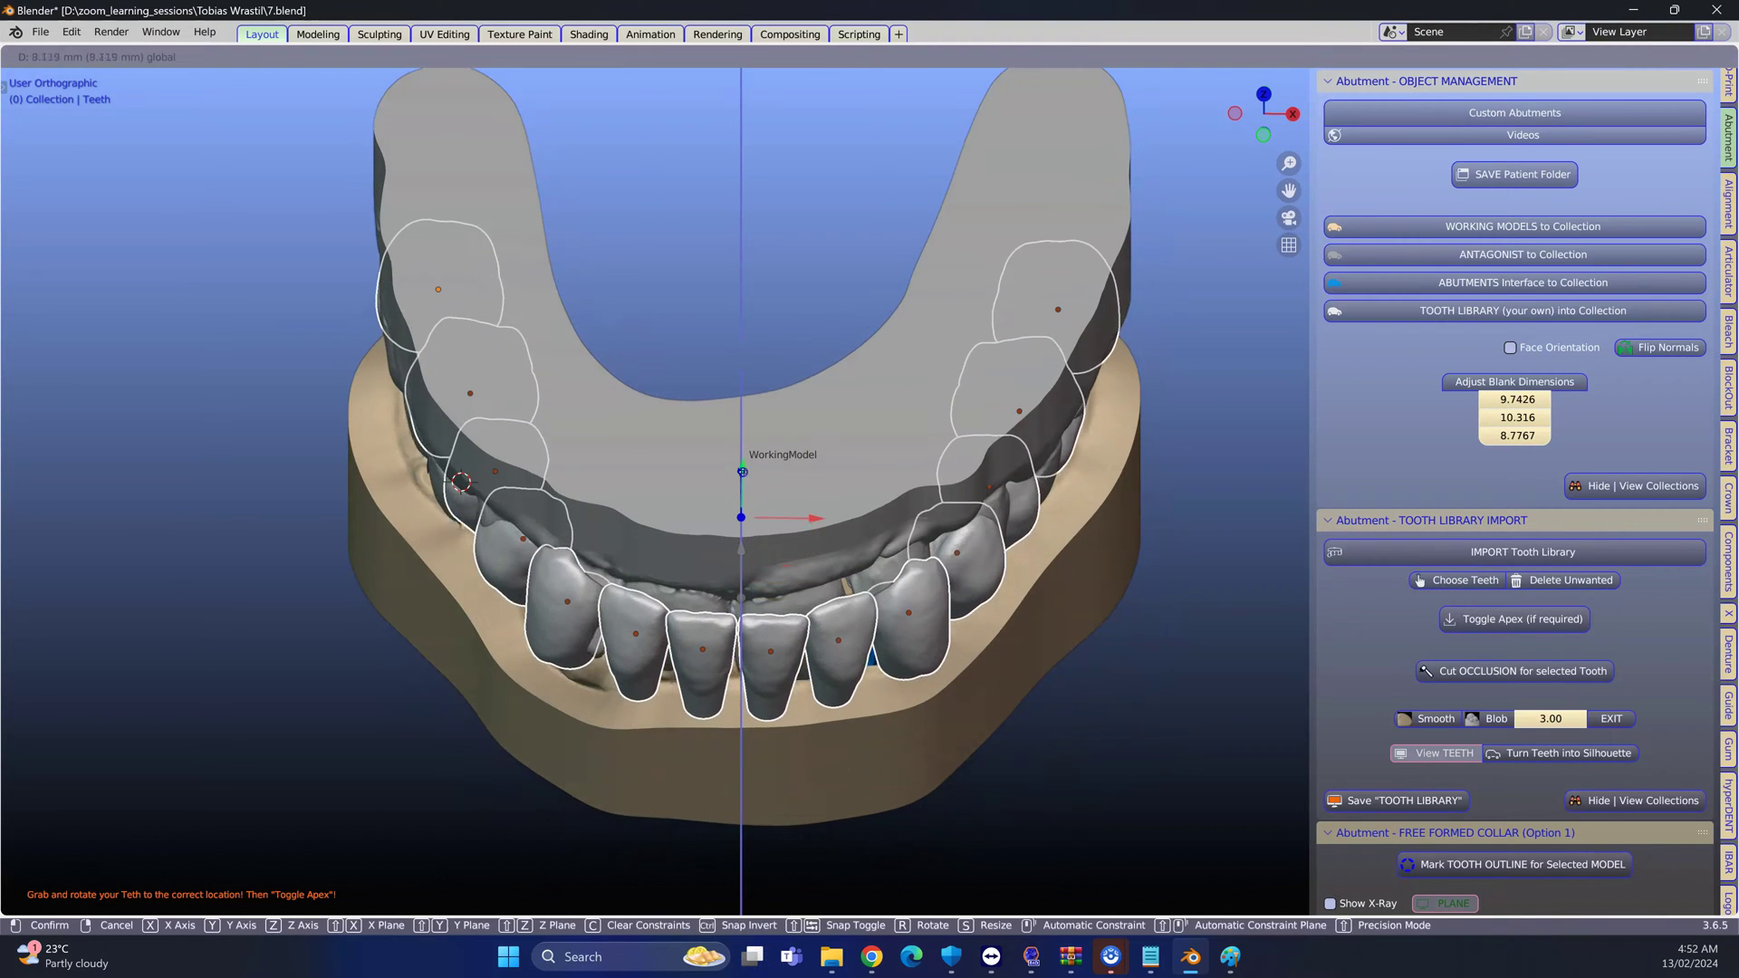
pyautogui.click(775, 520)
pyautogui.hotkey('ctrl', 'z')
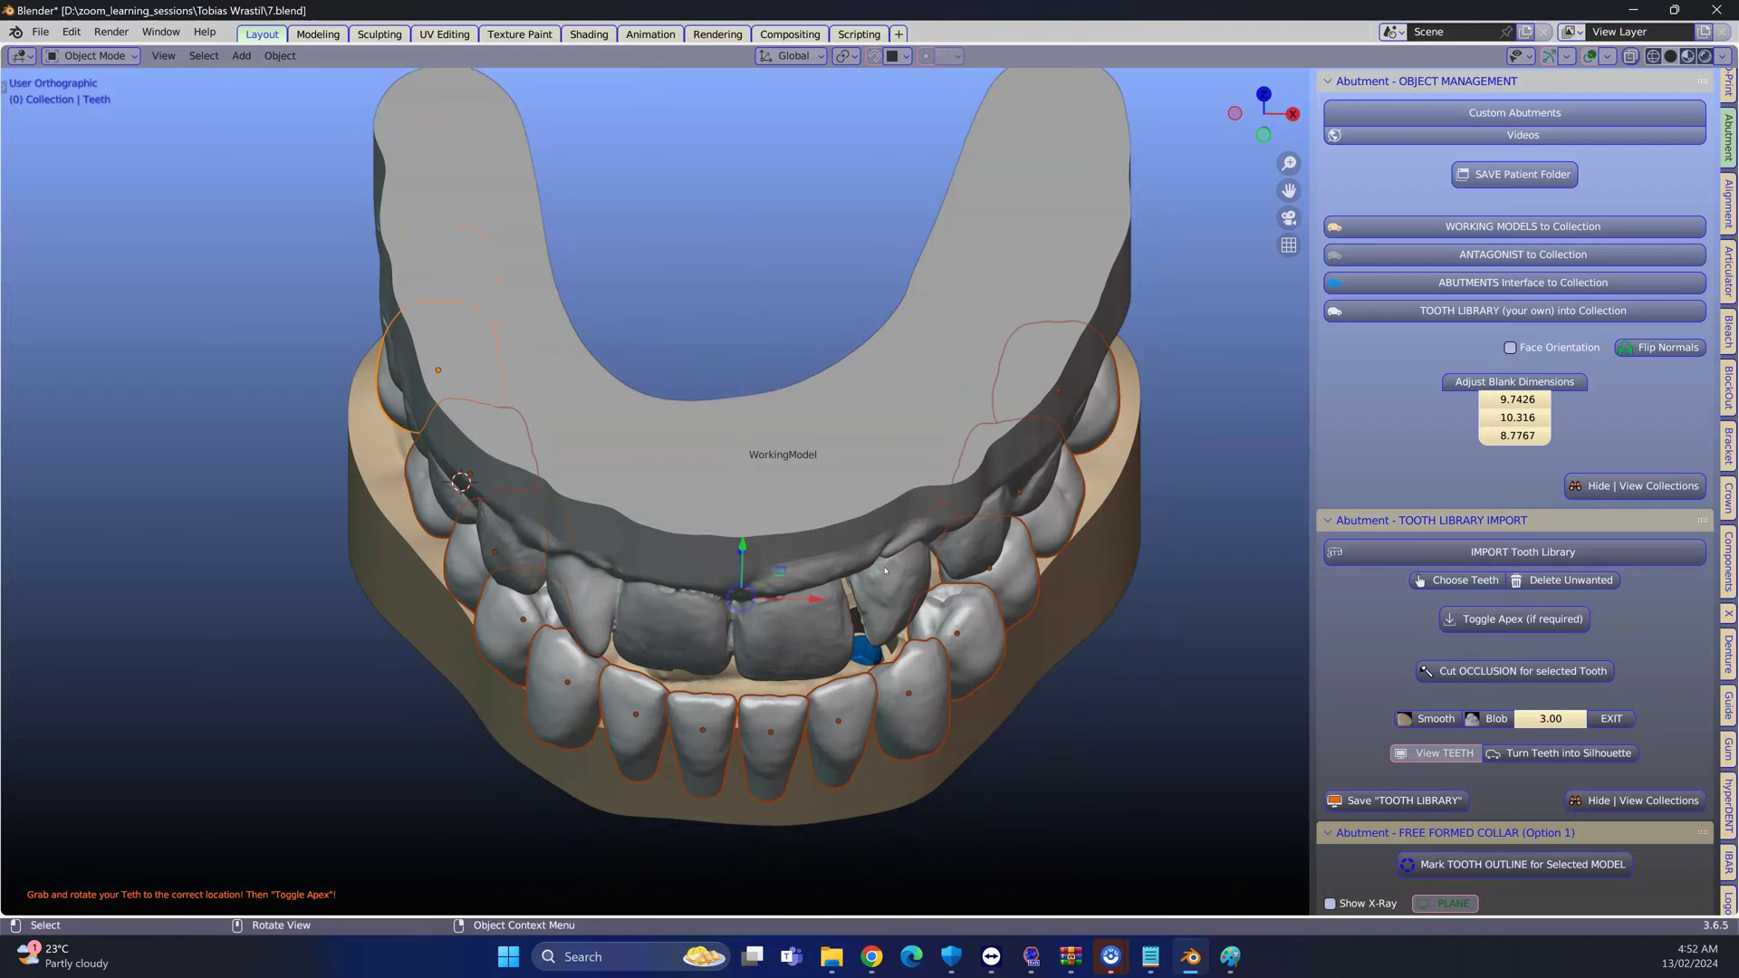
pyautogui.moveTo(752, 530); pyautogui.dragTo(747, 533, button='middle')
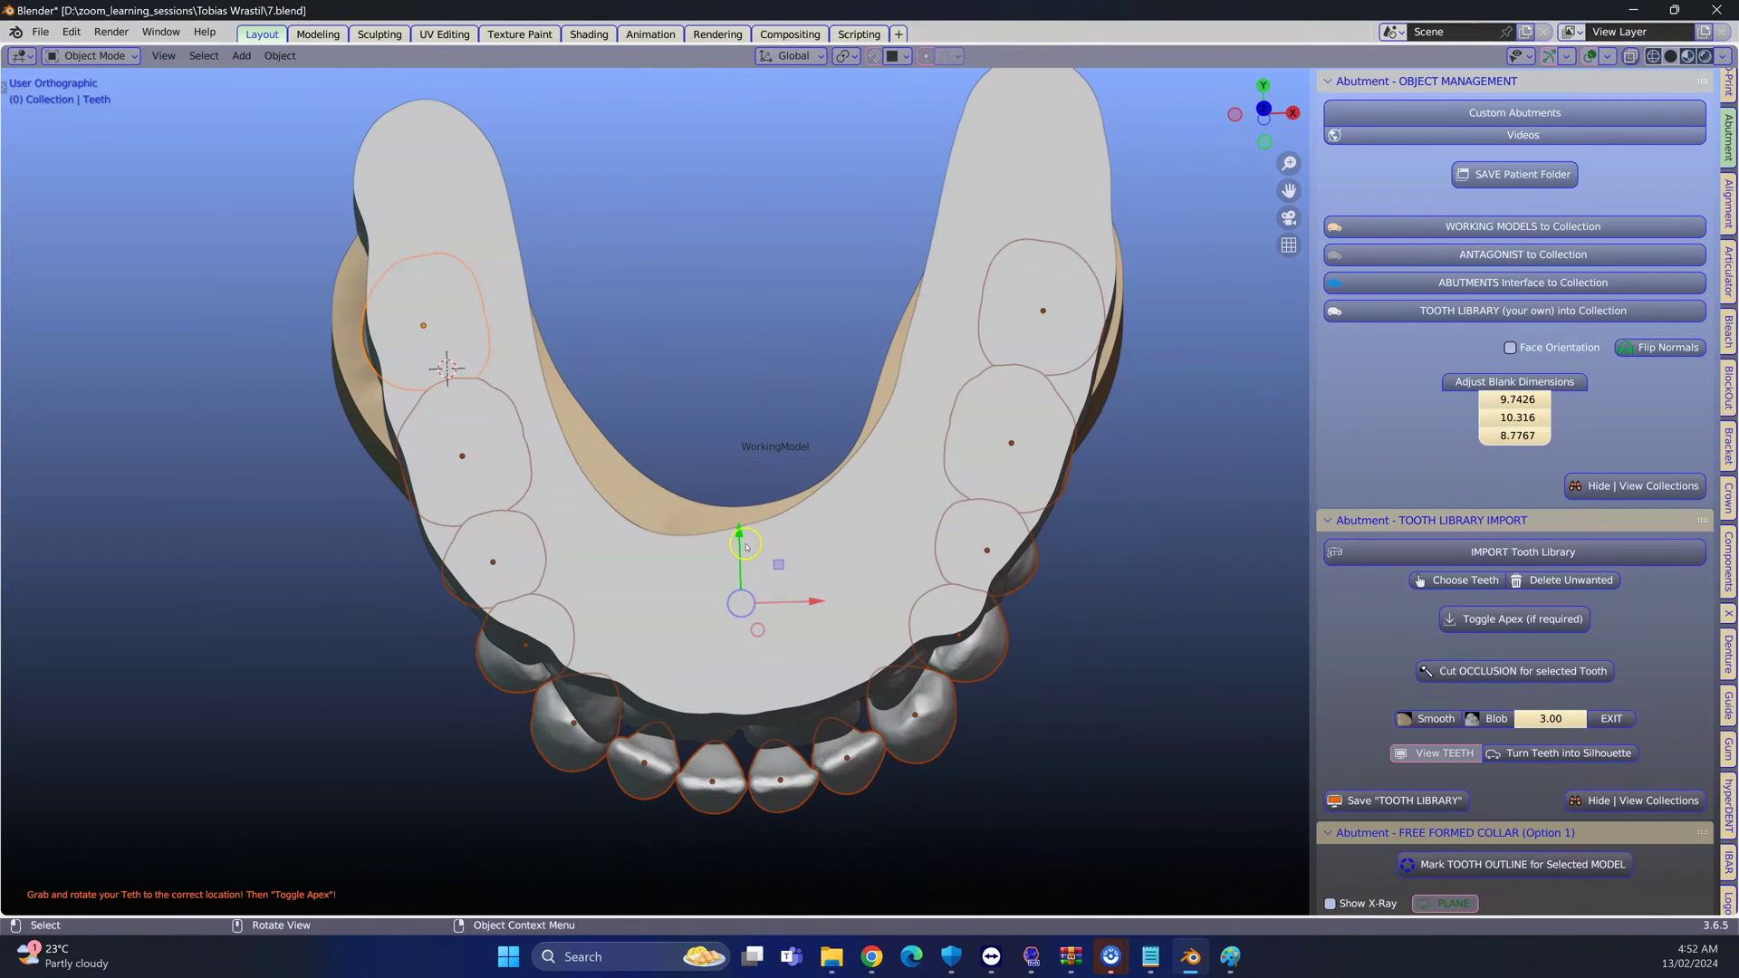
pyautogui.press('g')
pyautogui.press('y')
pyautogui.click(728, 440)
pyautogui.moveTo(728, 440); pyautogui.dragTo(534, 578, button='middle')
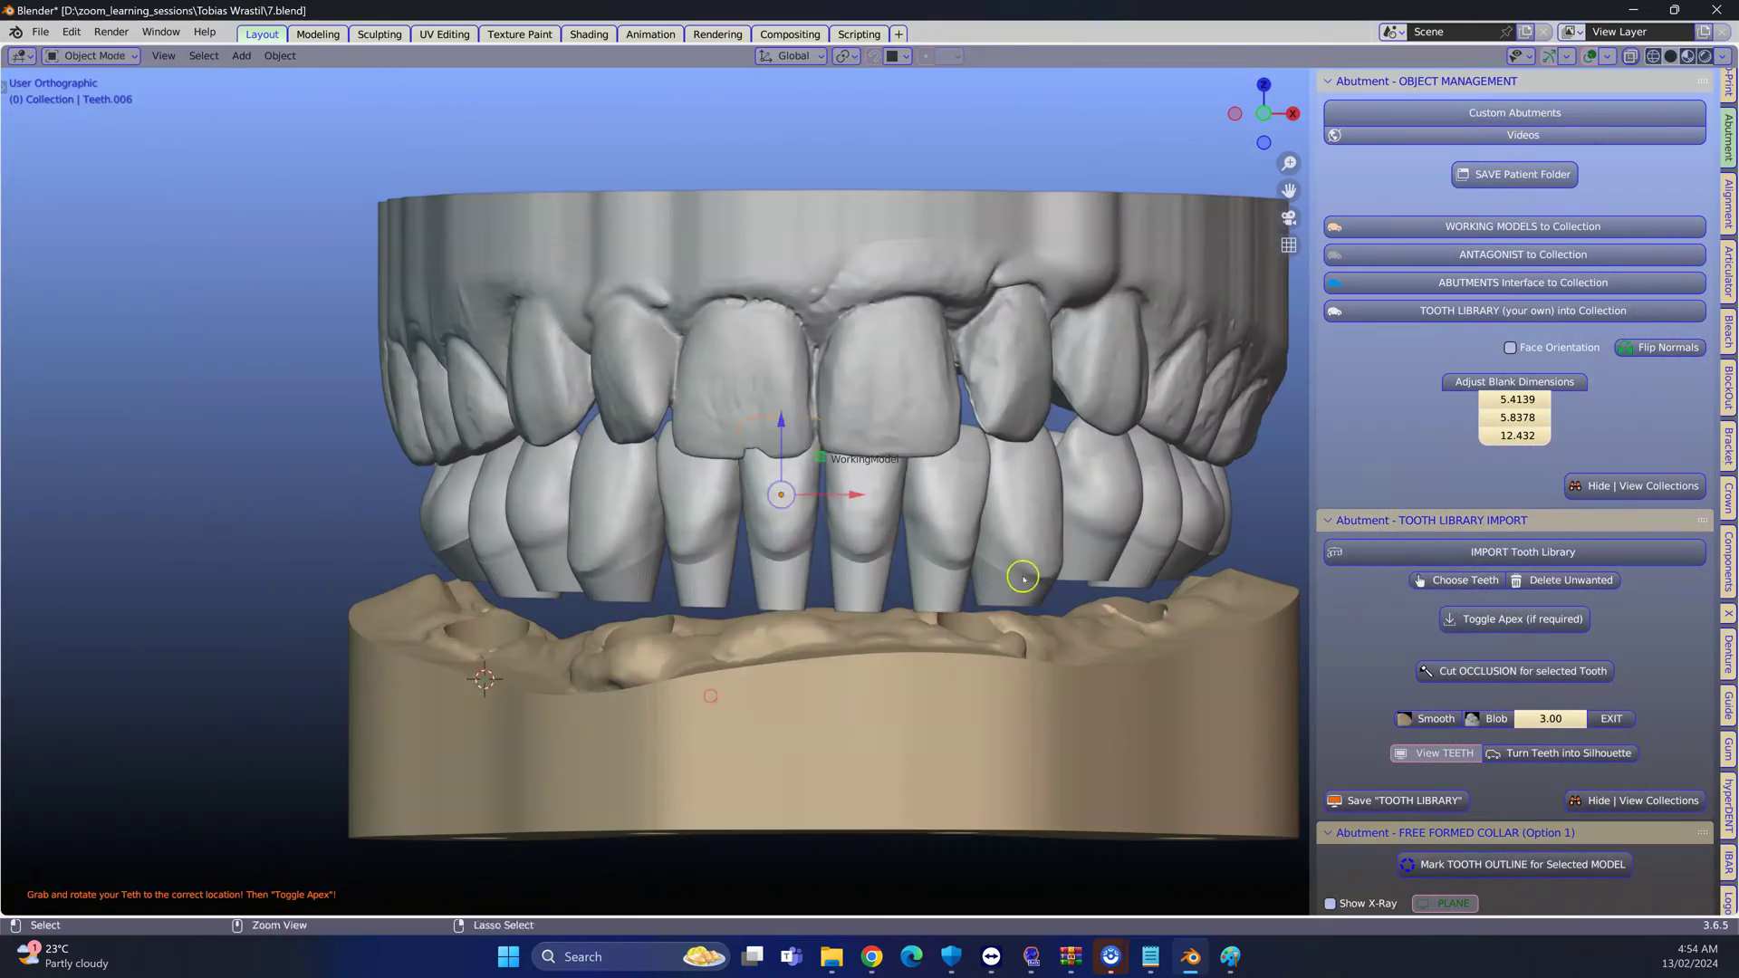
pyautogui.moveTo(1017, 583); pyautogui.dragTo(750, 569, button='middle')
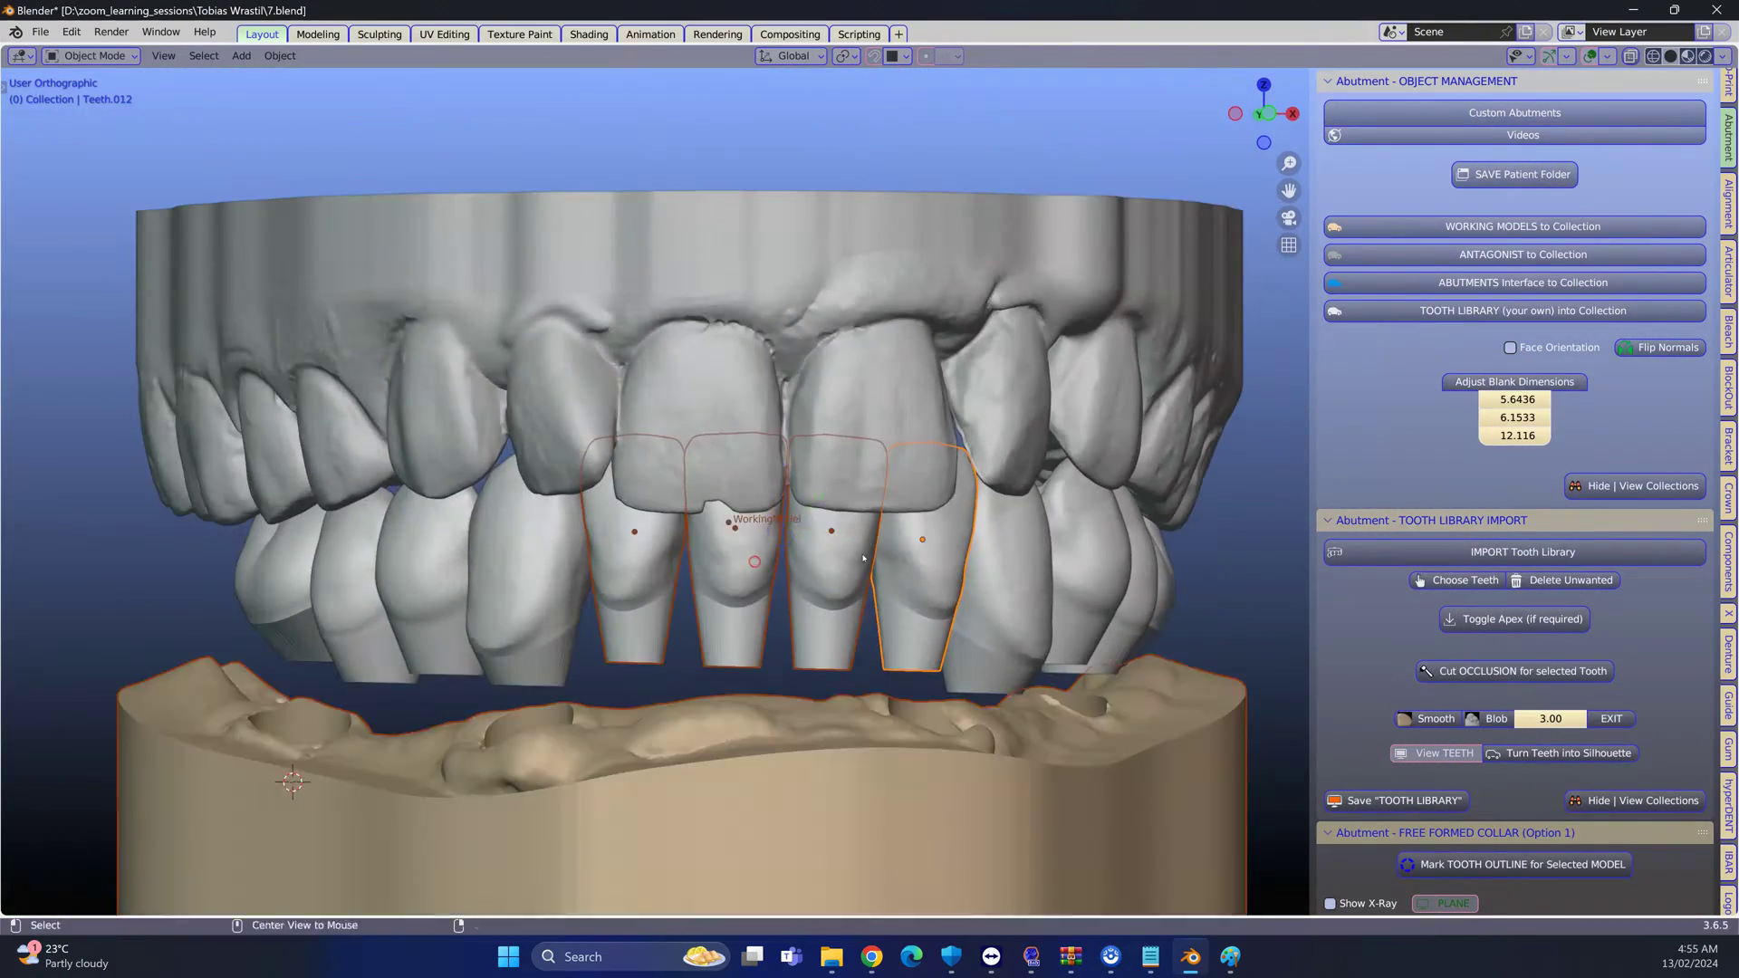
pyautogui.moveTo(724, 507); pyautogui.dragTo(827, 342, button='middle')
pyautogui.scroll(-6, 1728, 815)
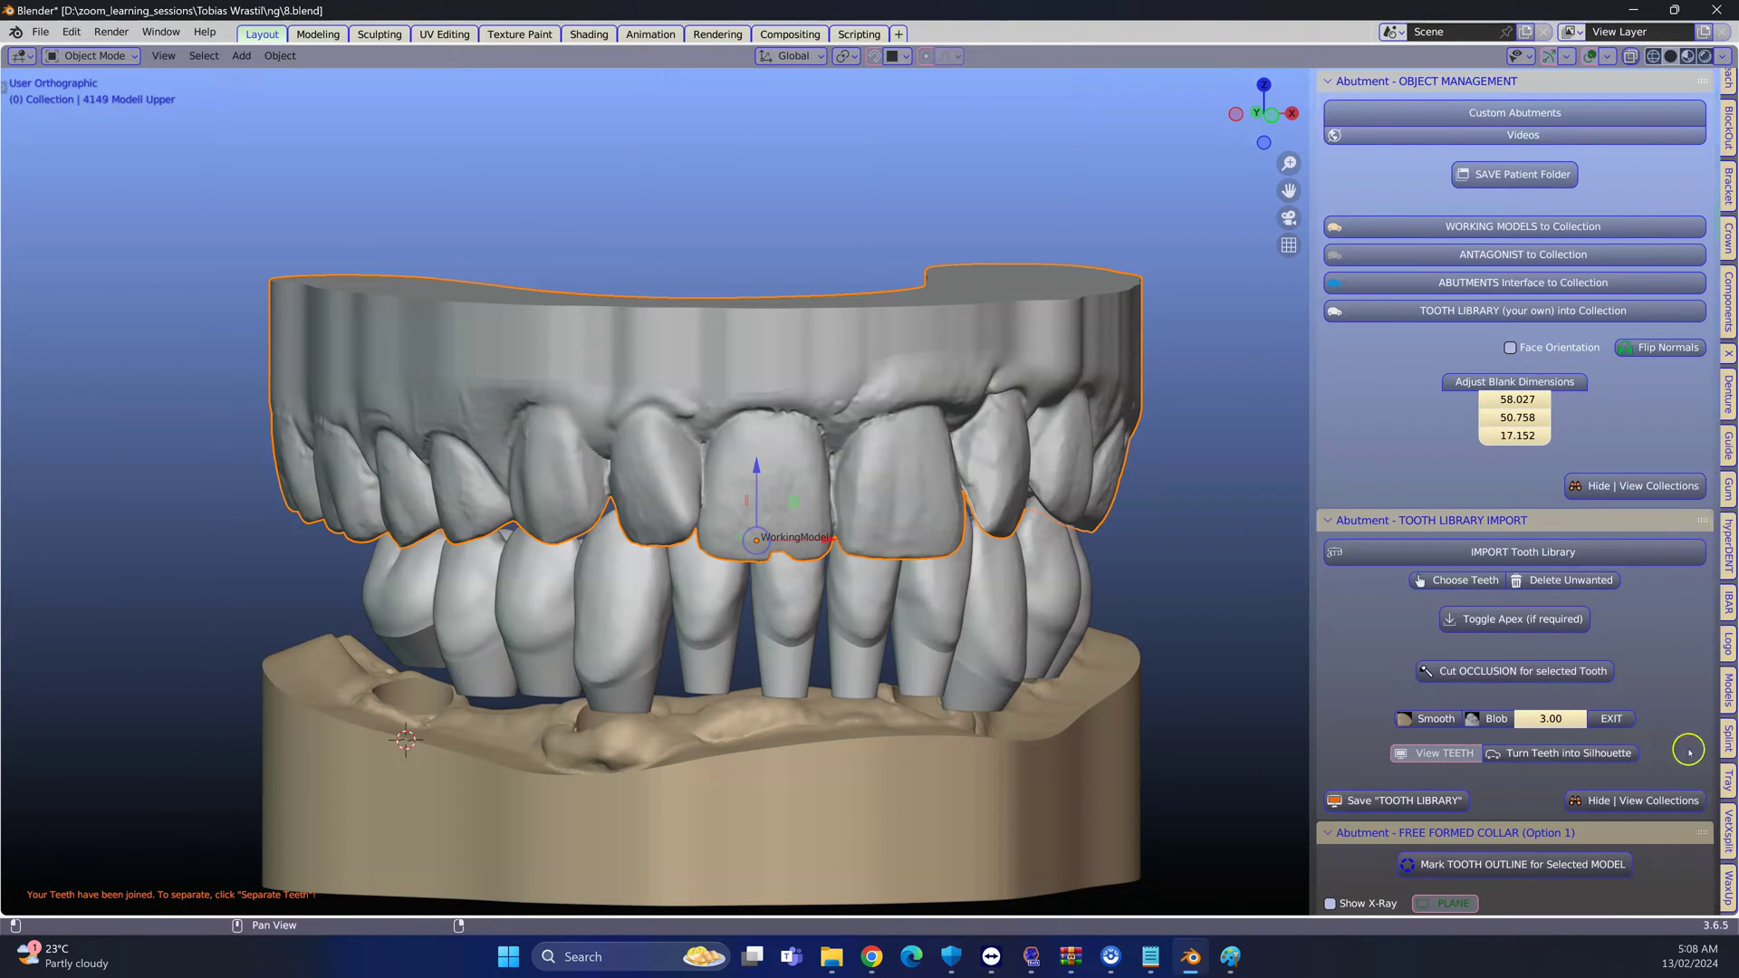
# Show only WaxUP Tooth Geometry and shift-select every lower tooth
pyautogui.click(1727, 883)
pyautogui.keyDown('shift'); pyautogui.moveTo(734, 639); pyautogui.dragTo(724, 576, button='middle'); pyautogui.keyUp('shift')
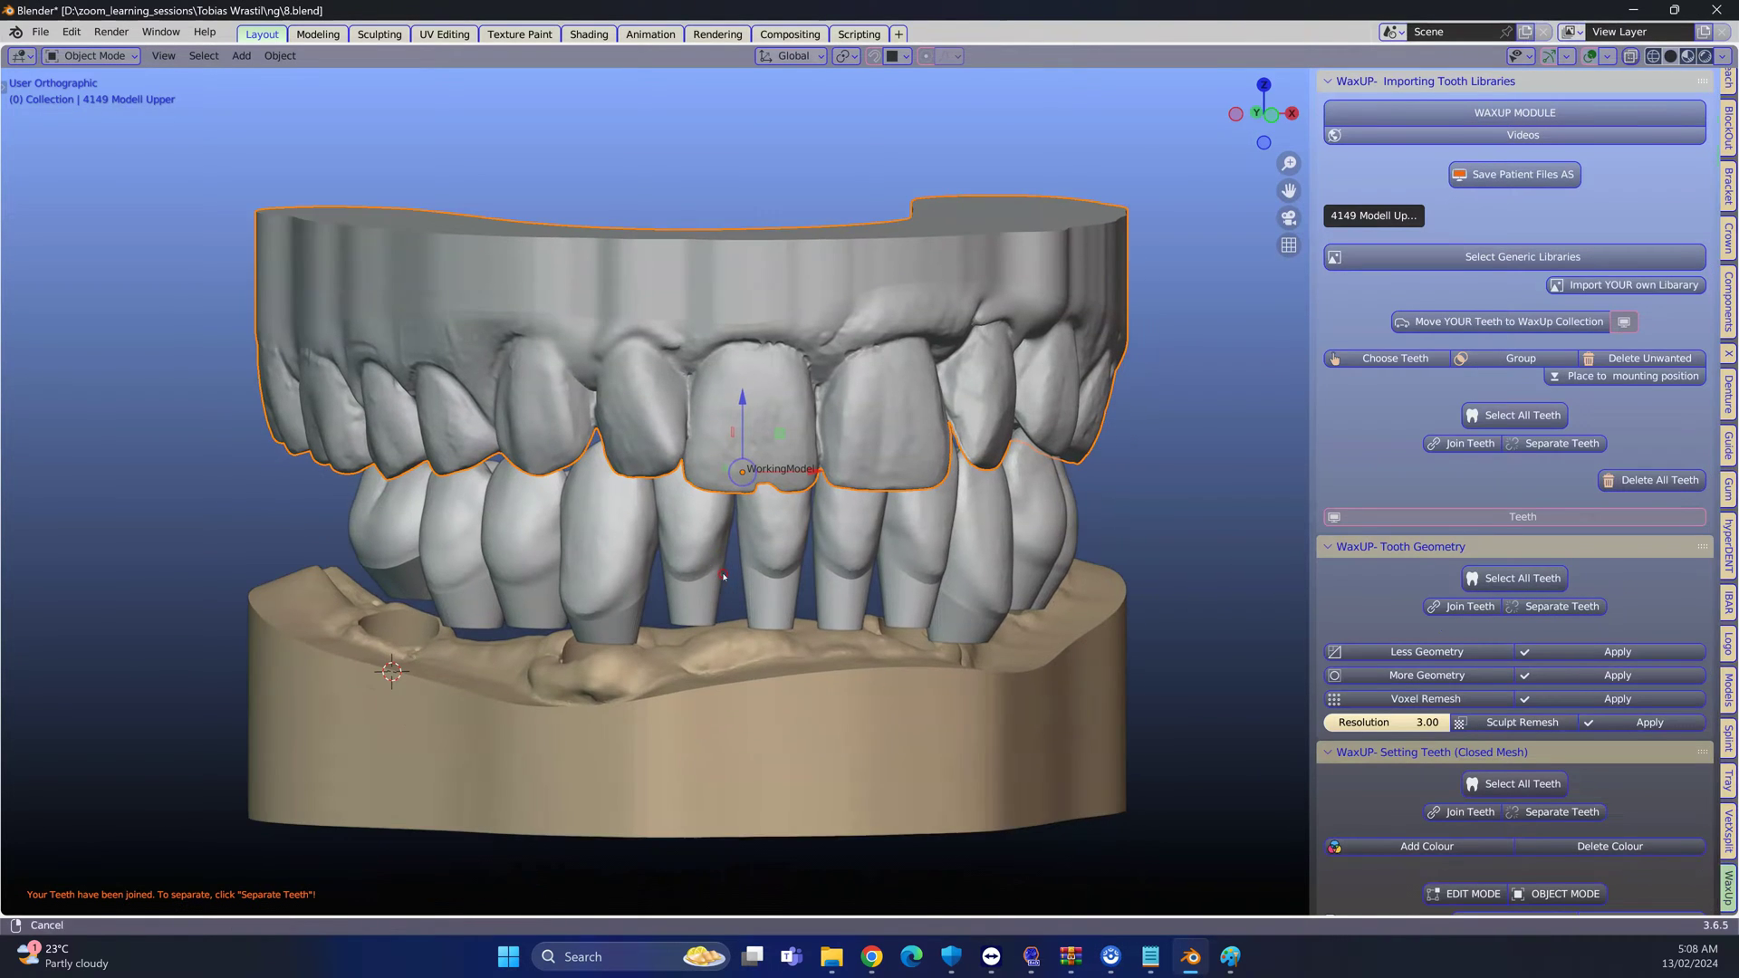
pyautogui.keyDown('ctrl'); pyautogui.click(1475, 549); pyautogui.keyUp('ctrl')
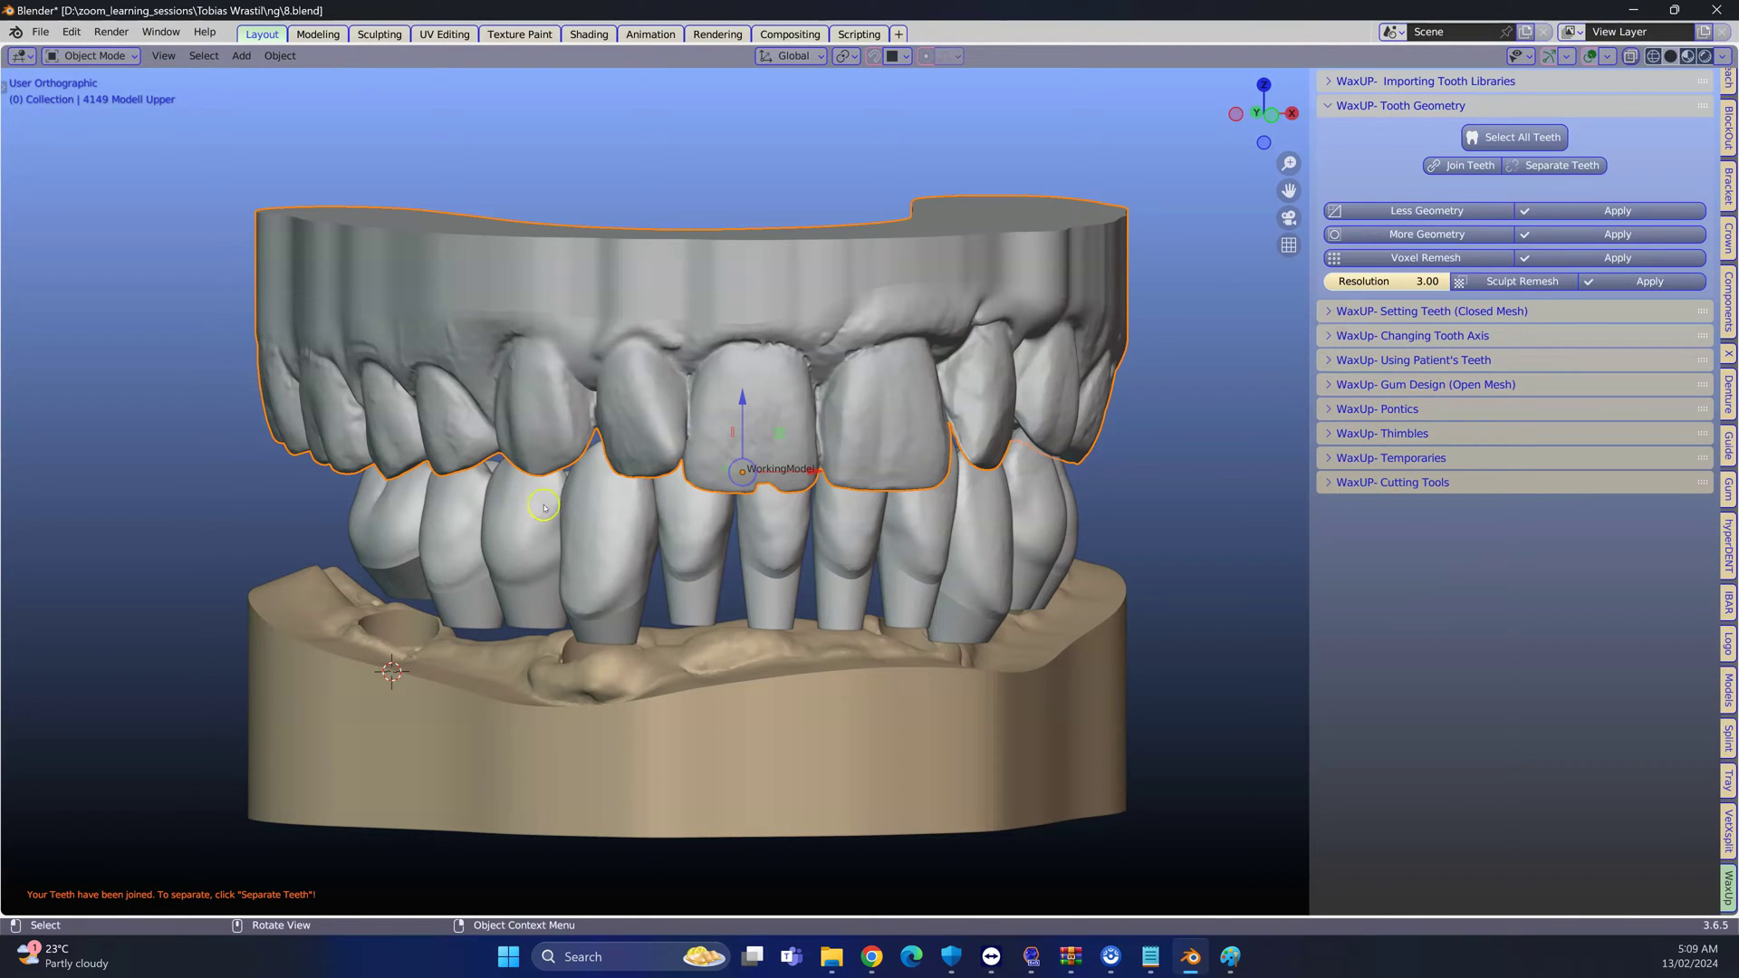
pyautogui.click(396, 513)
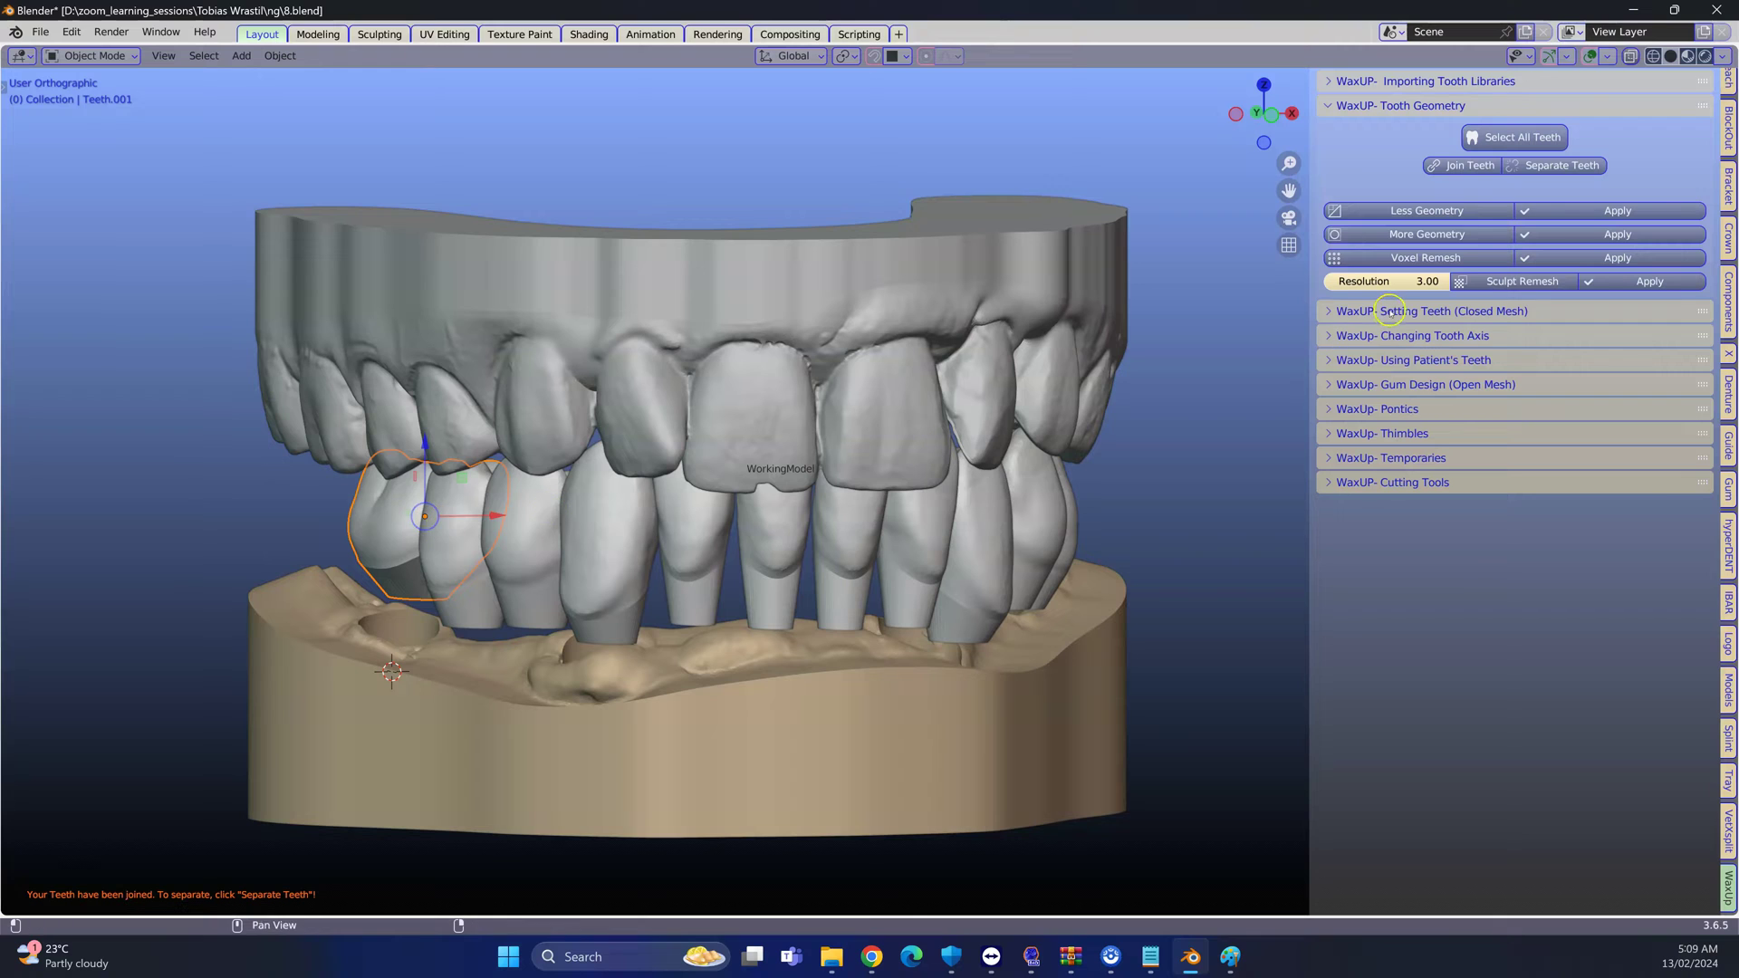
pyautogui.keyDown('shift'); pyautogui.click(471, 526); pyautogui.keyUp('shift')
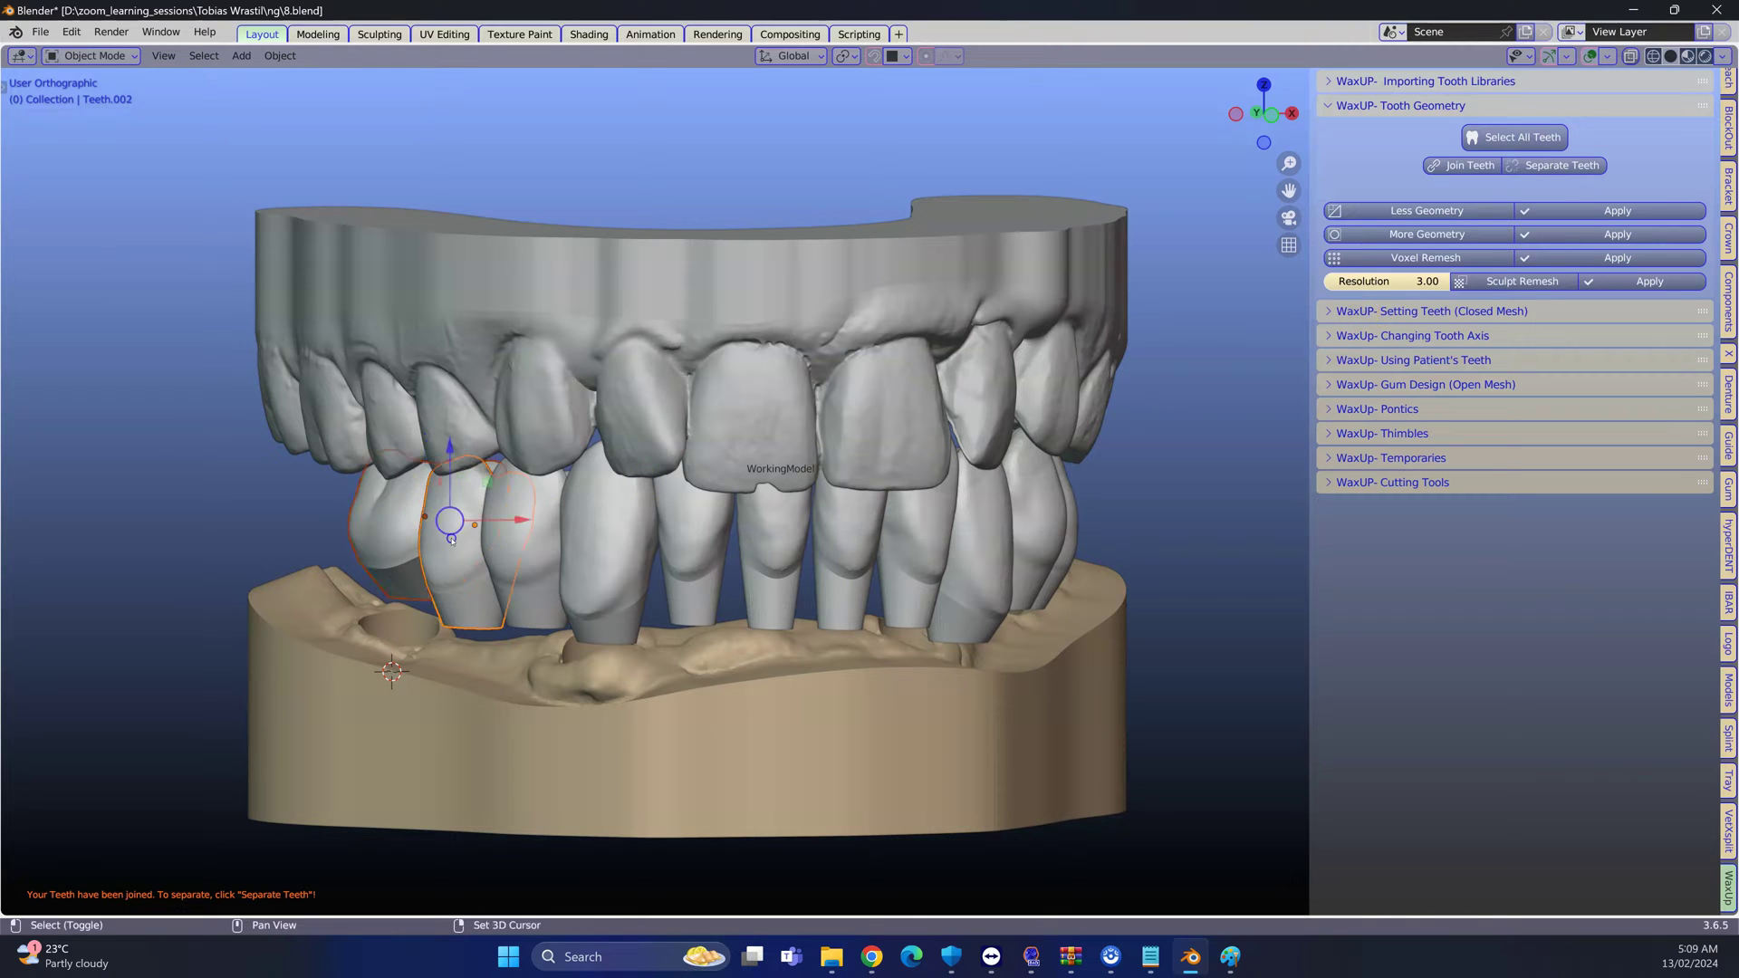
pyautogui.keyDown('shift'); pyautogui.click(529, 526); pyautogui.keyUp('shift')
pyautogui.keyDown('shift'); pyautogui.click(607, 534); pyautogui.keyUp('shift')
pyautogui.keyDown('shift'); pyautogui.click(729, 523); pyautogui.keyUp('shift')
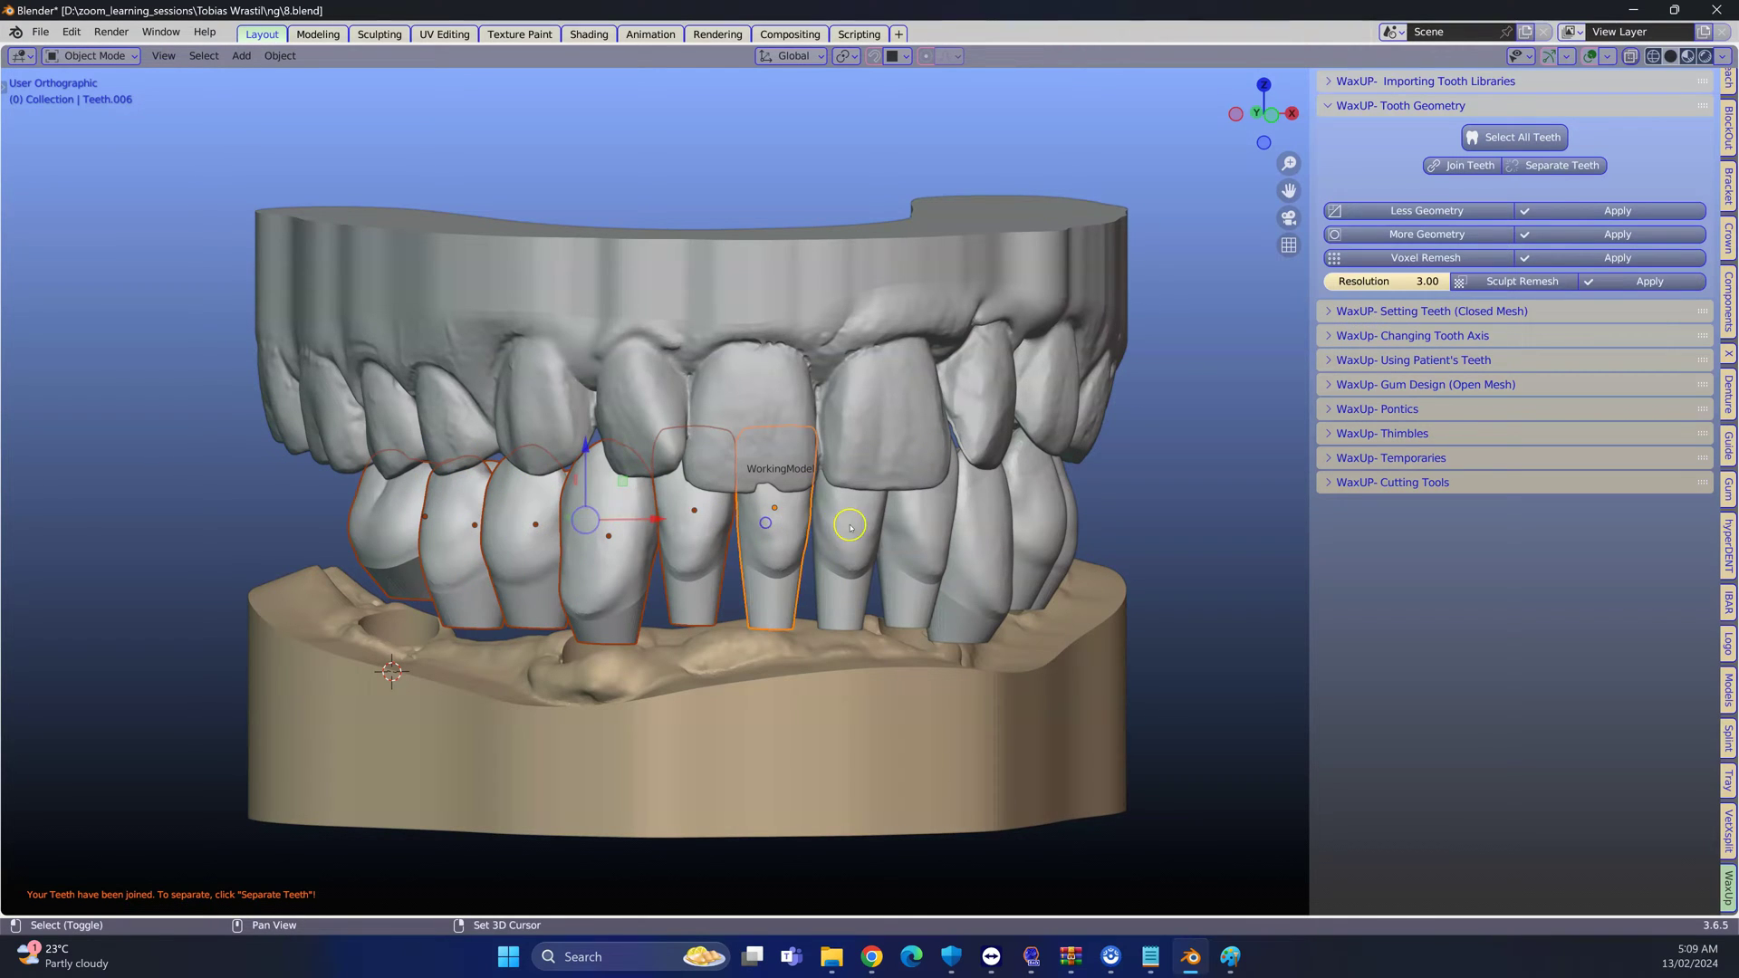
pyautogui.keyDown('shift'); pyautogui.click(850, 525); pyautogui.keyUp('shift')
pyautogui.moveTo(1040, 520); pyautogui.dragTo(989, 533, button='middle')
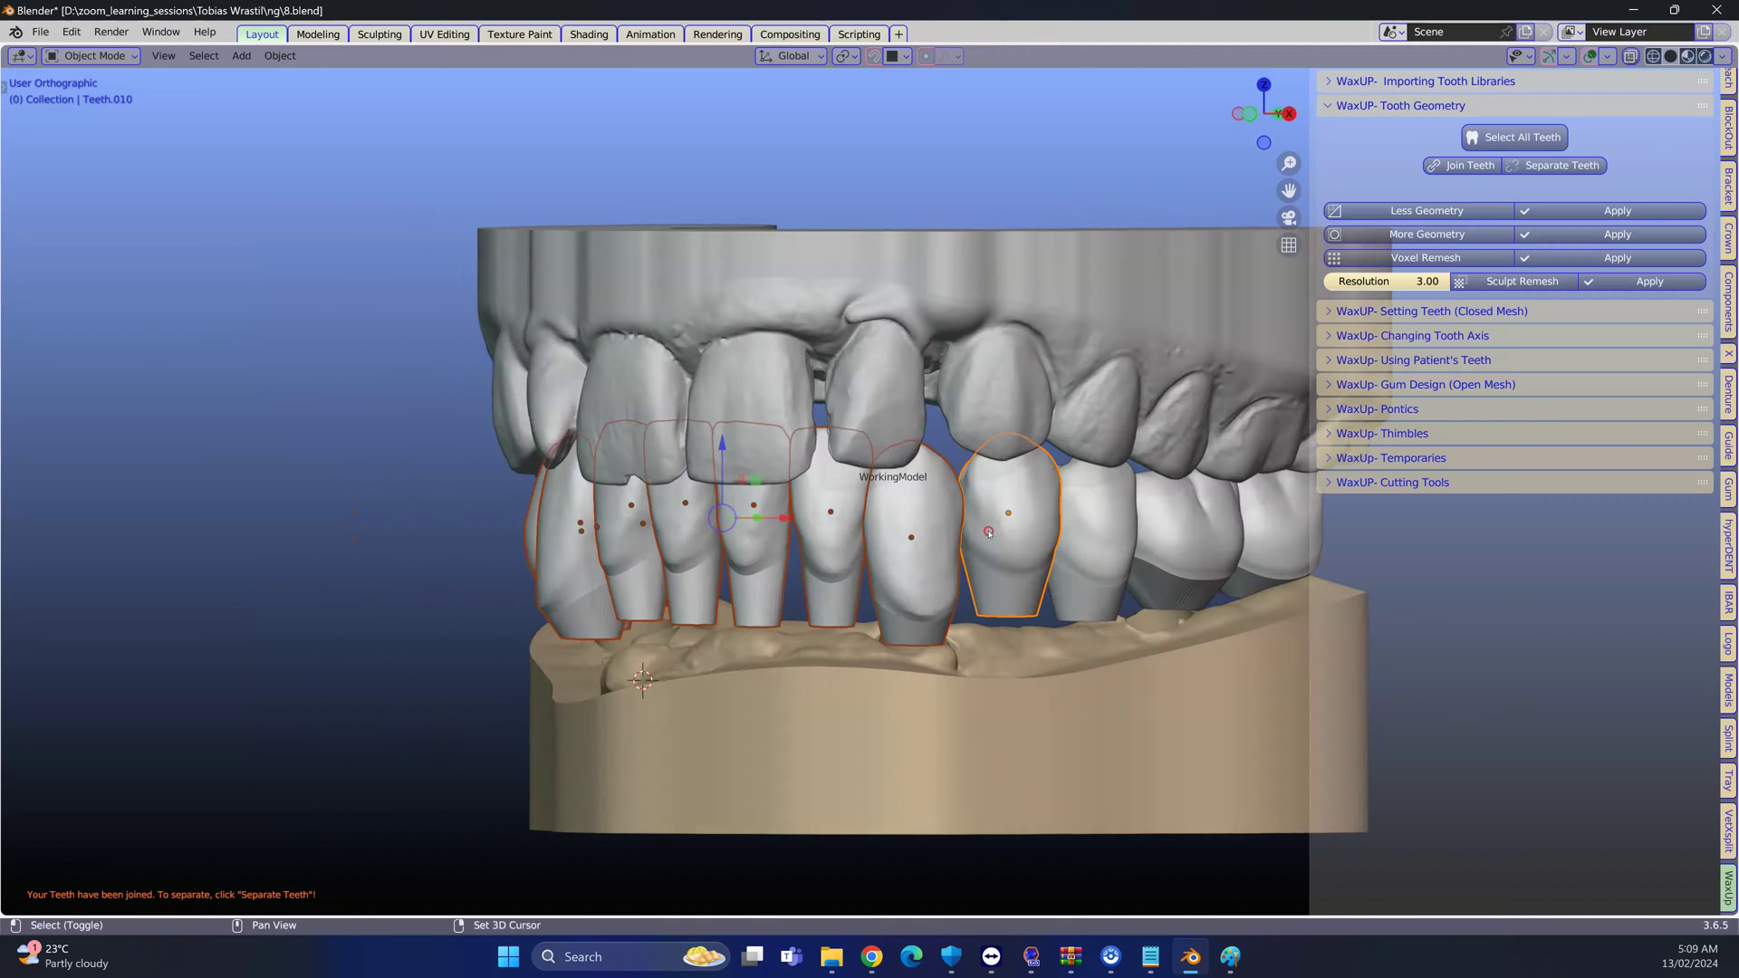
pyautogui.keyDown('shift'); pyautogui.click(1094, 510); pyautogui.keyUp('shift')
pyautogui.keyDown('shift'); pyautogui.click(1186, 508); pyautogui.keyUp('shift')
pyautogui.moveTo(1187, 508); pyautogui.dragTo(827, 559, button='middle')
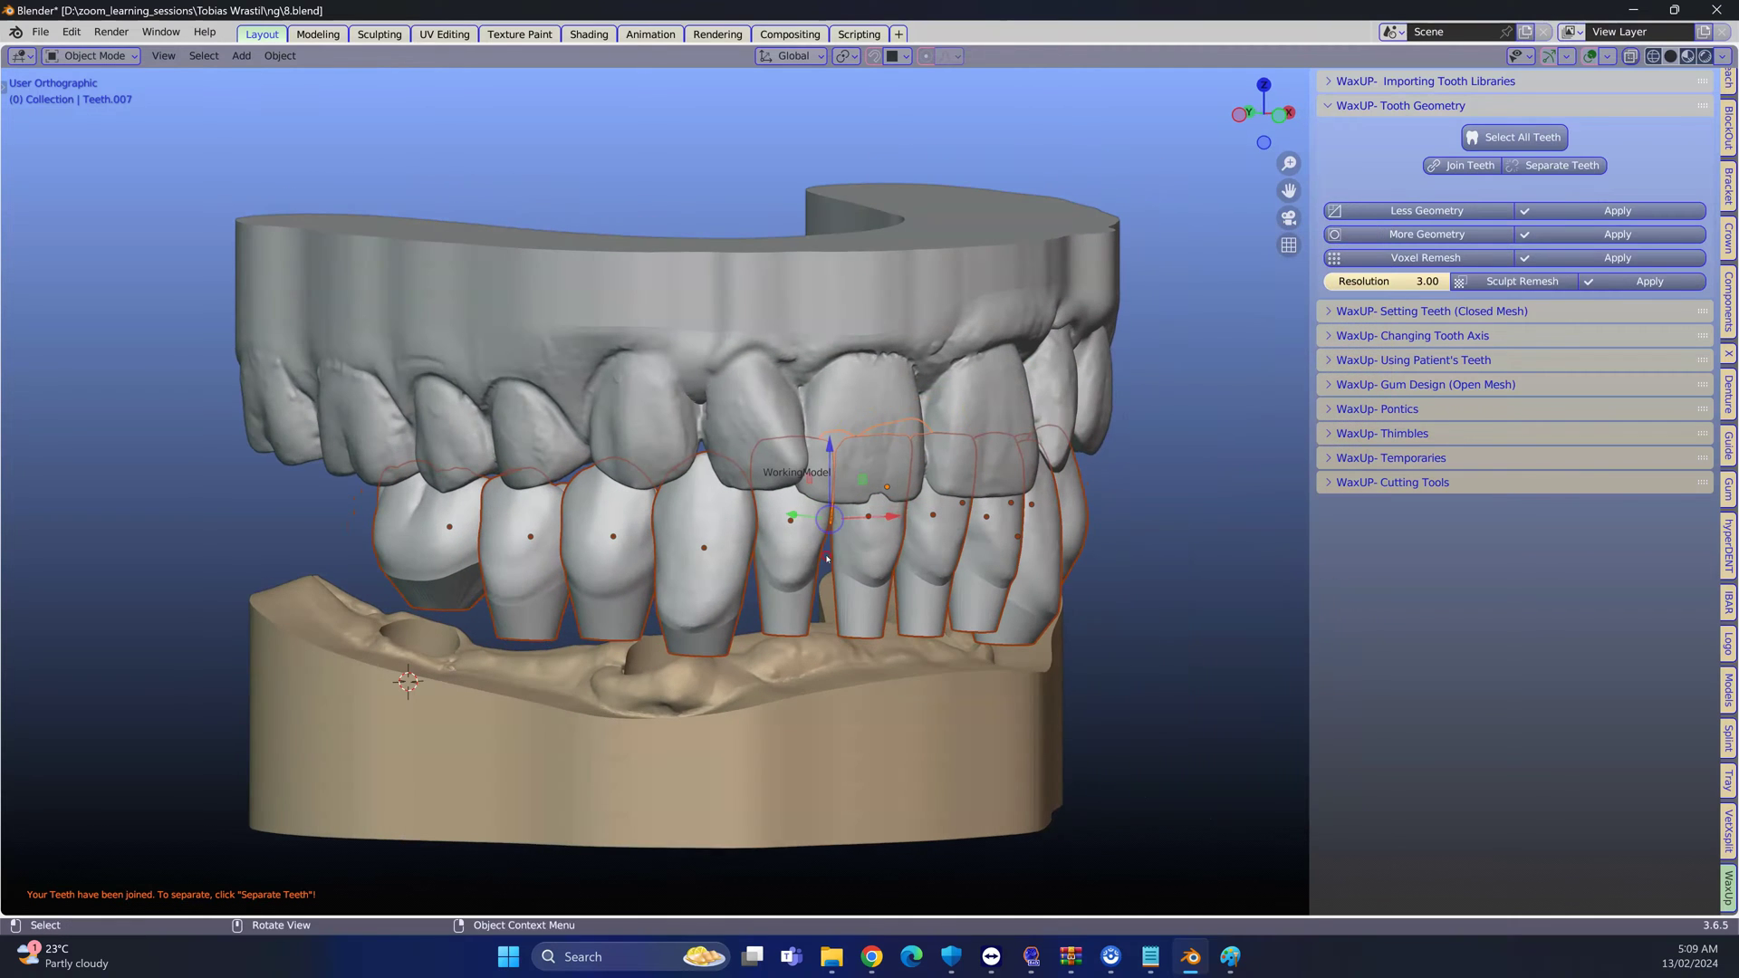
# Sculpt-remesh the selected teeth at resolution 3.00 and expand WaxUP- Setting Teeth (Closed Mesh)
pyautogui.click(1520, 284)
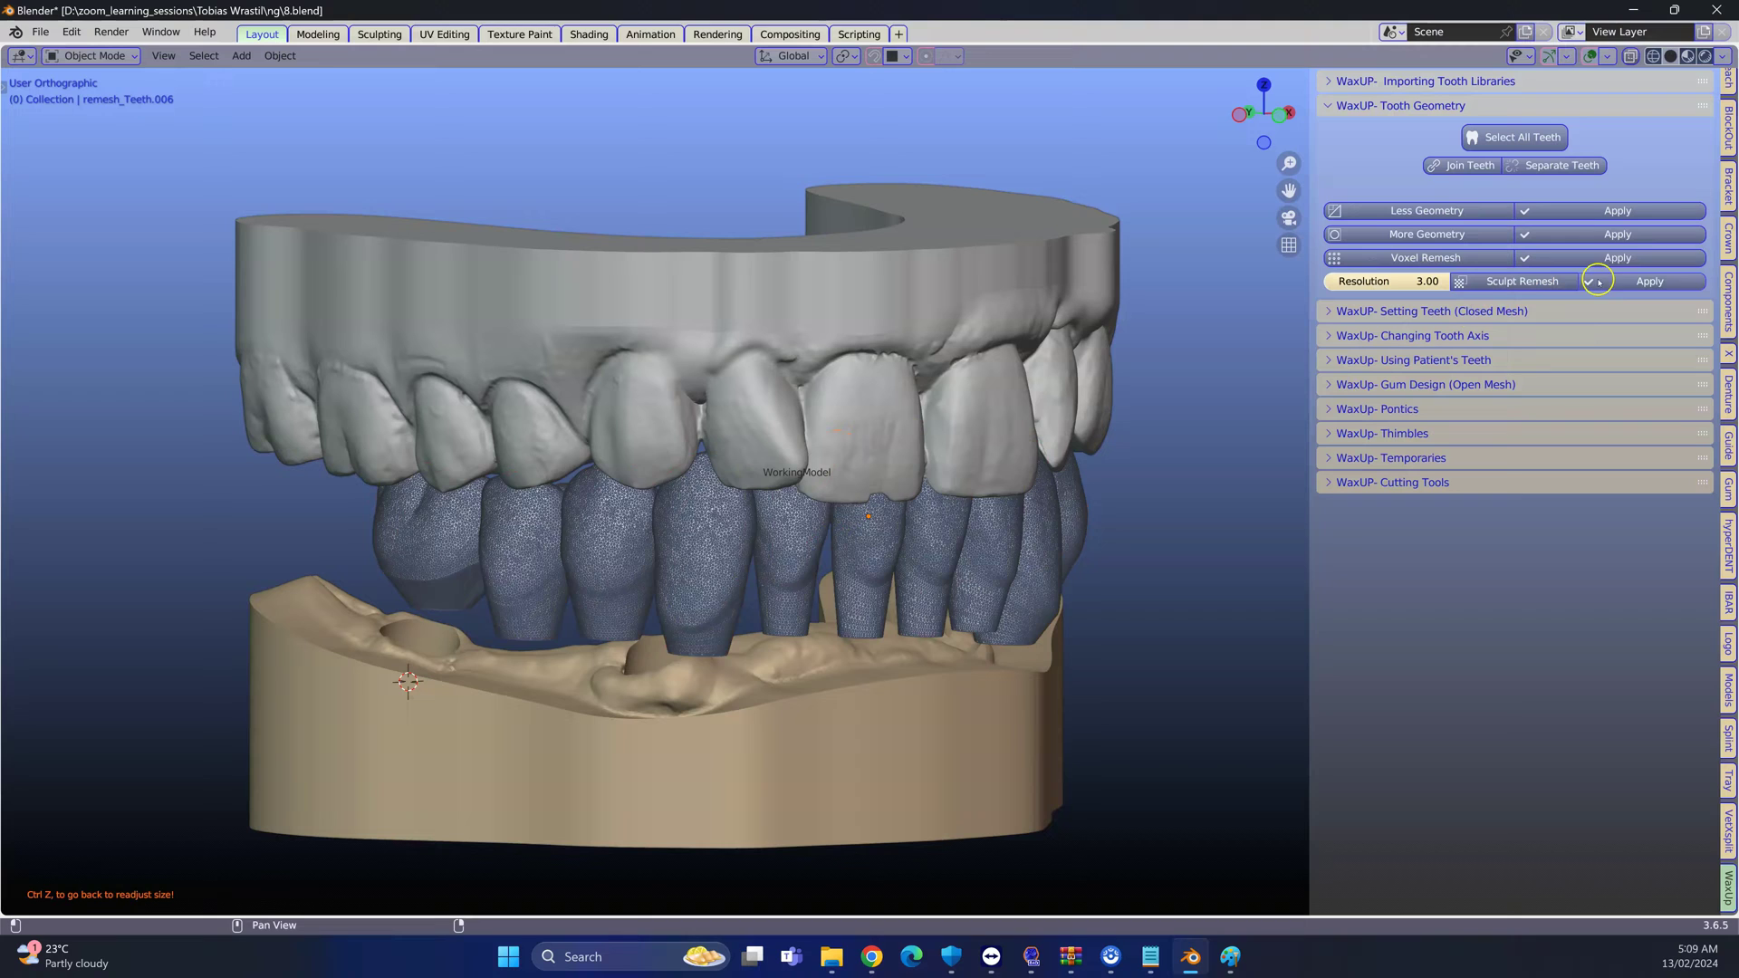
pyautogui.click(1598, 282)
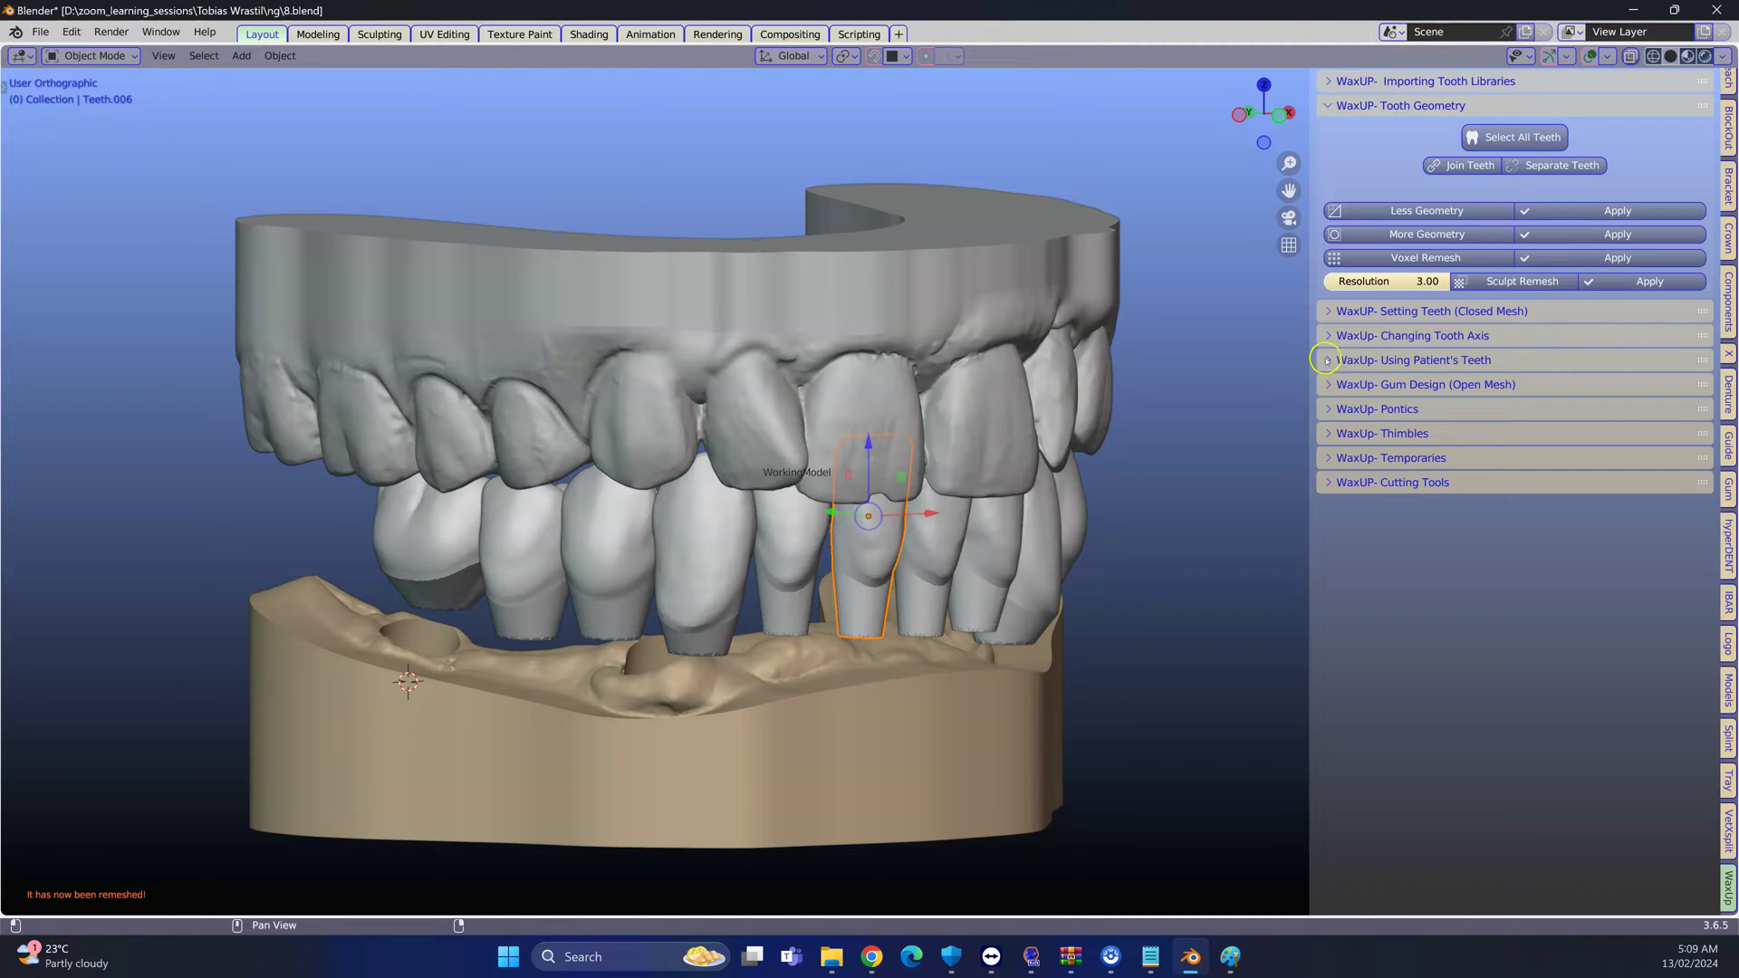
pyautogui.click(1330, 312)
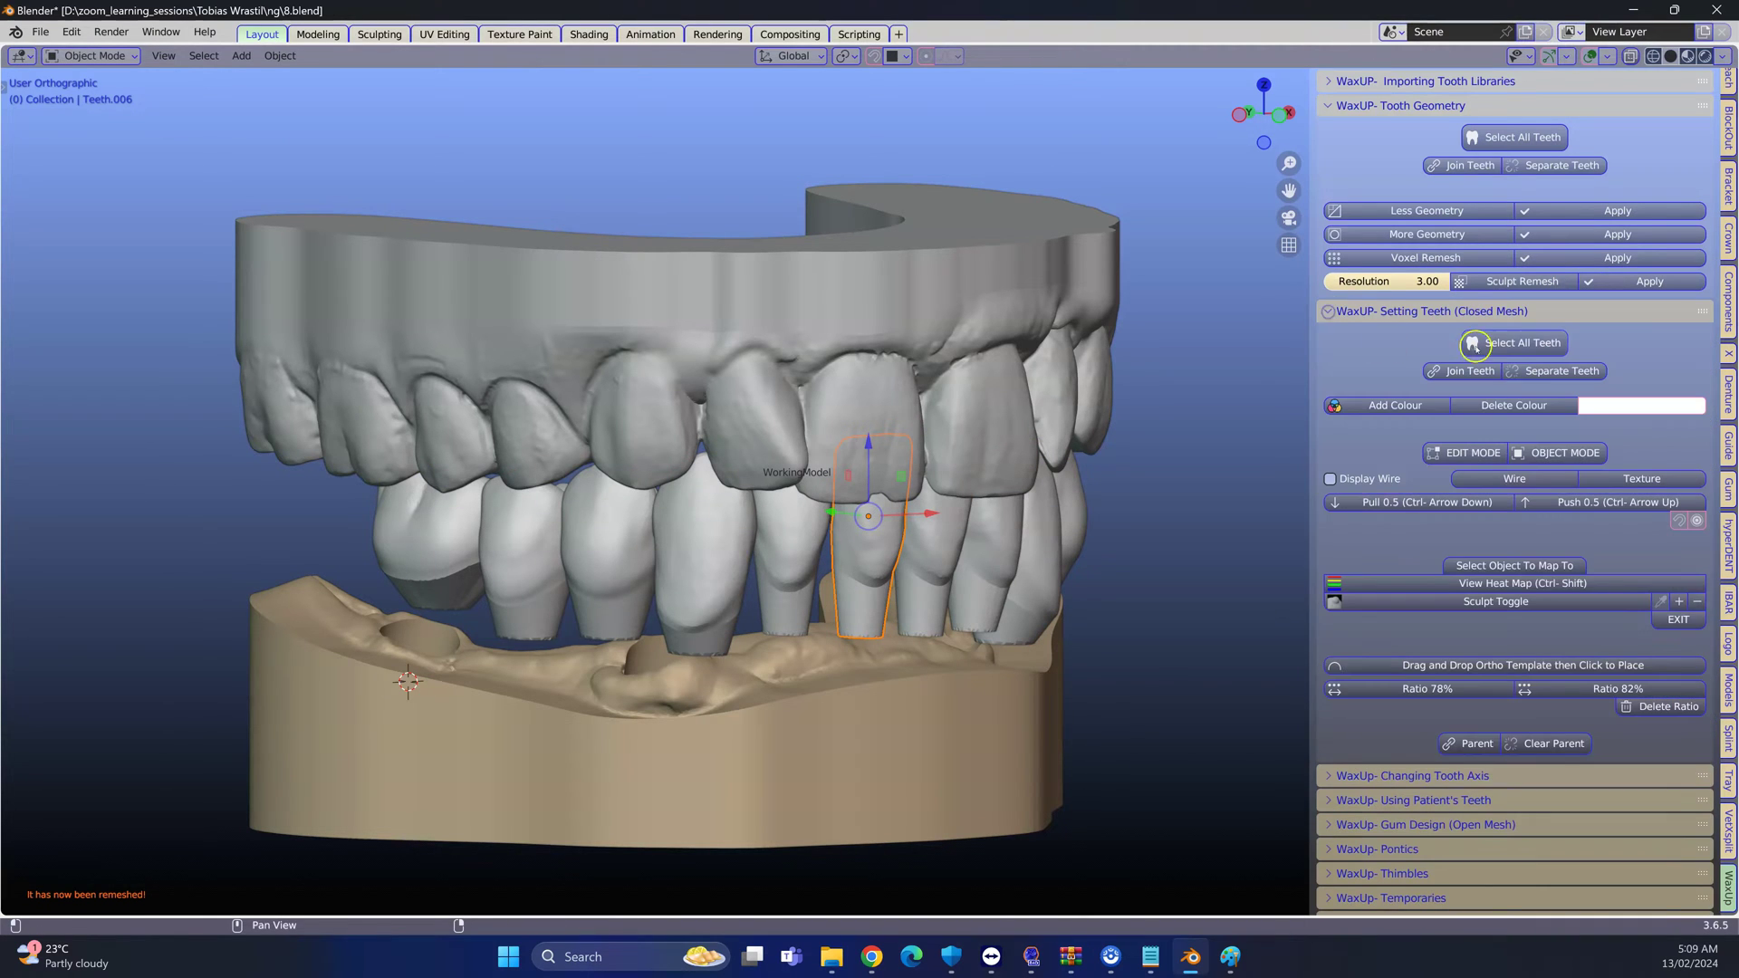
# Select all lower teeth and join them into one object, undoing an accidental deletion
pyautogui.click(1507, 345)
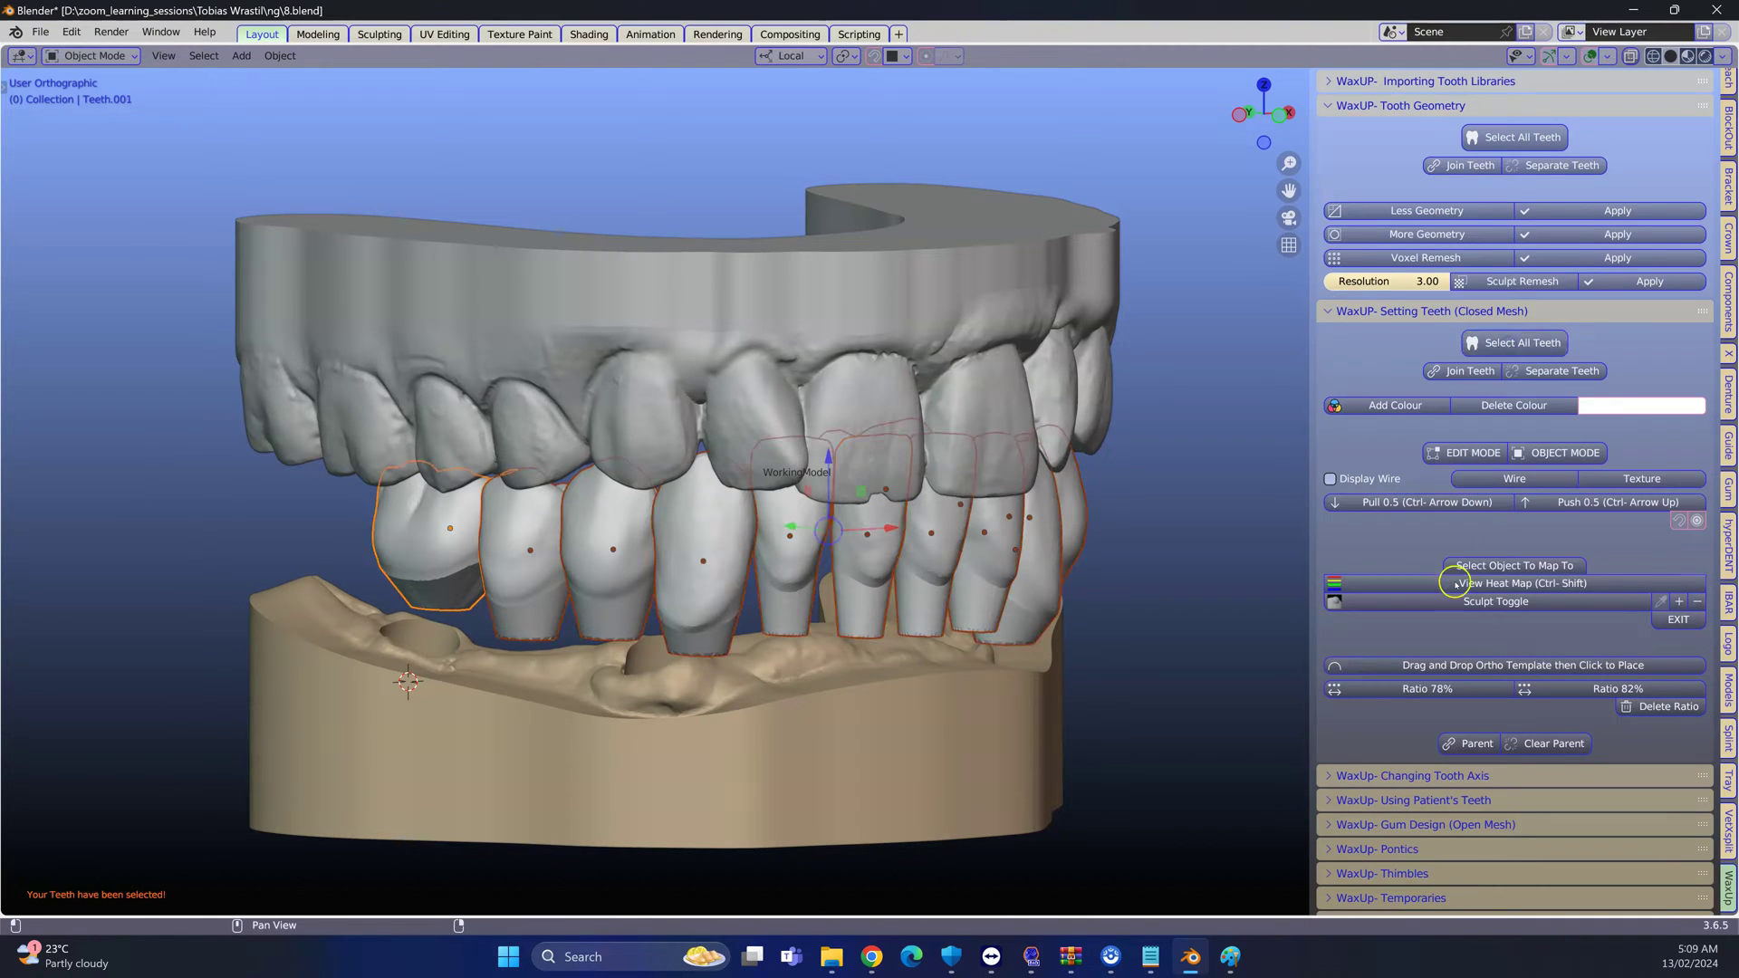
pyautogui.click(1462, 371)
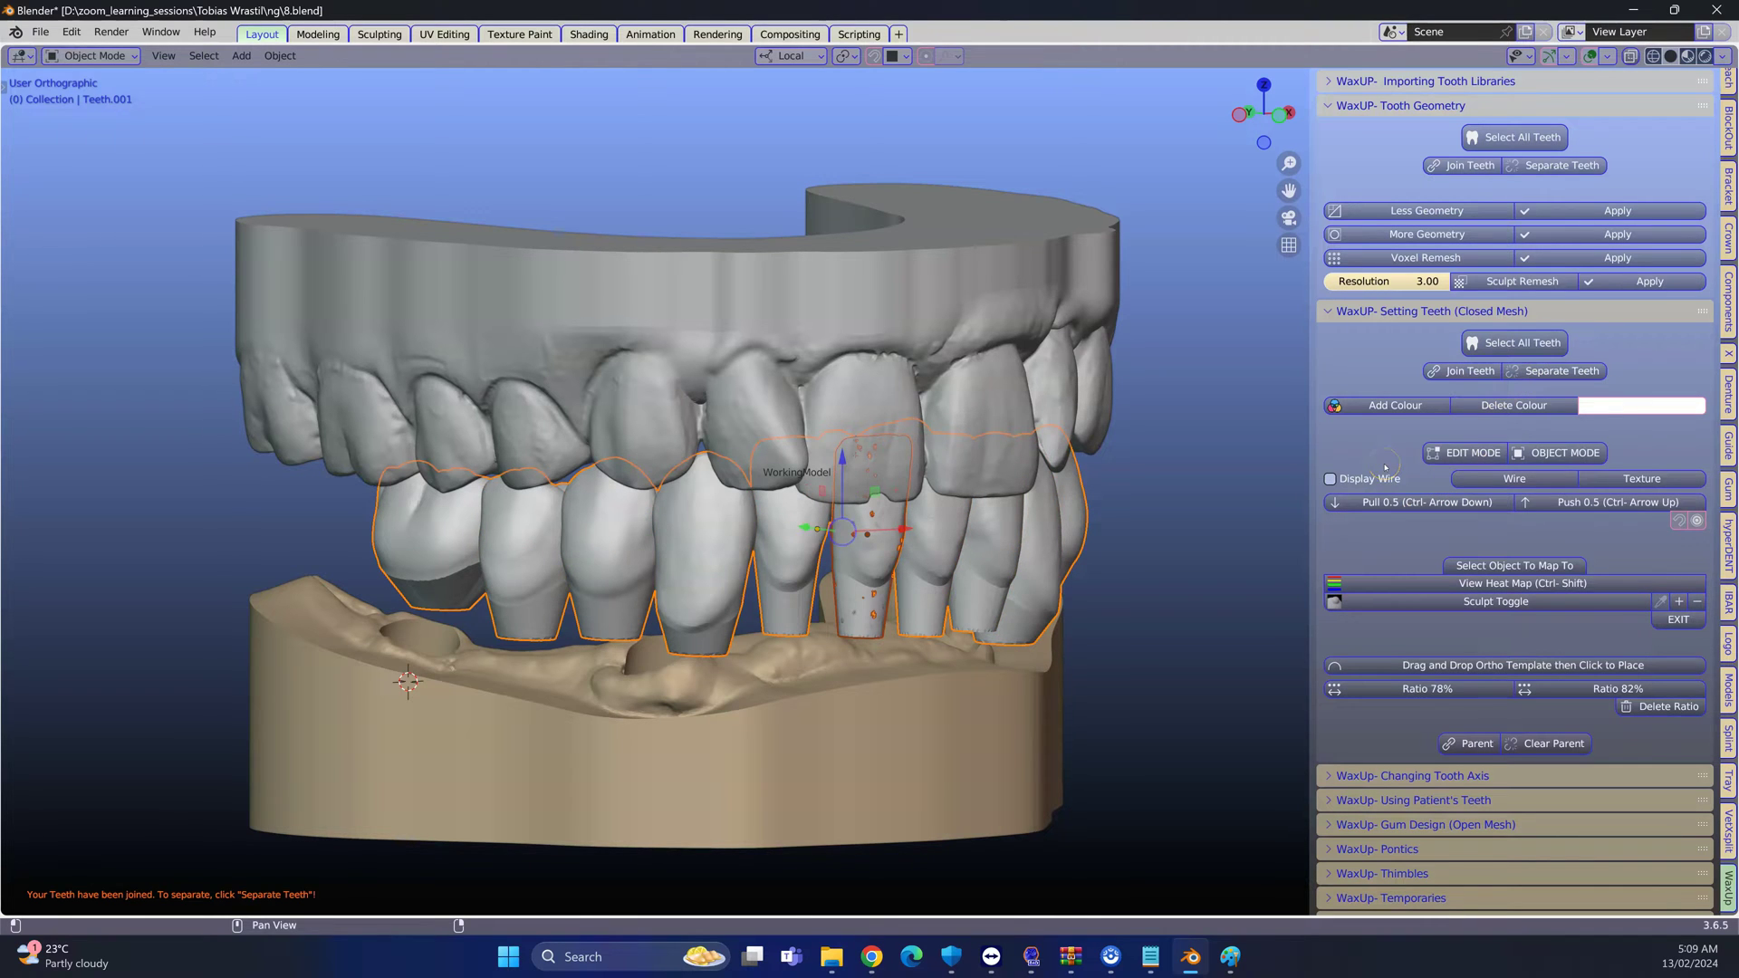
pyautogui.click(876, 572)
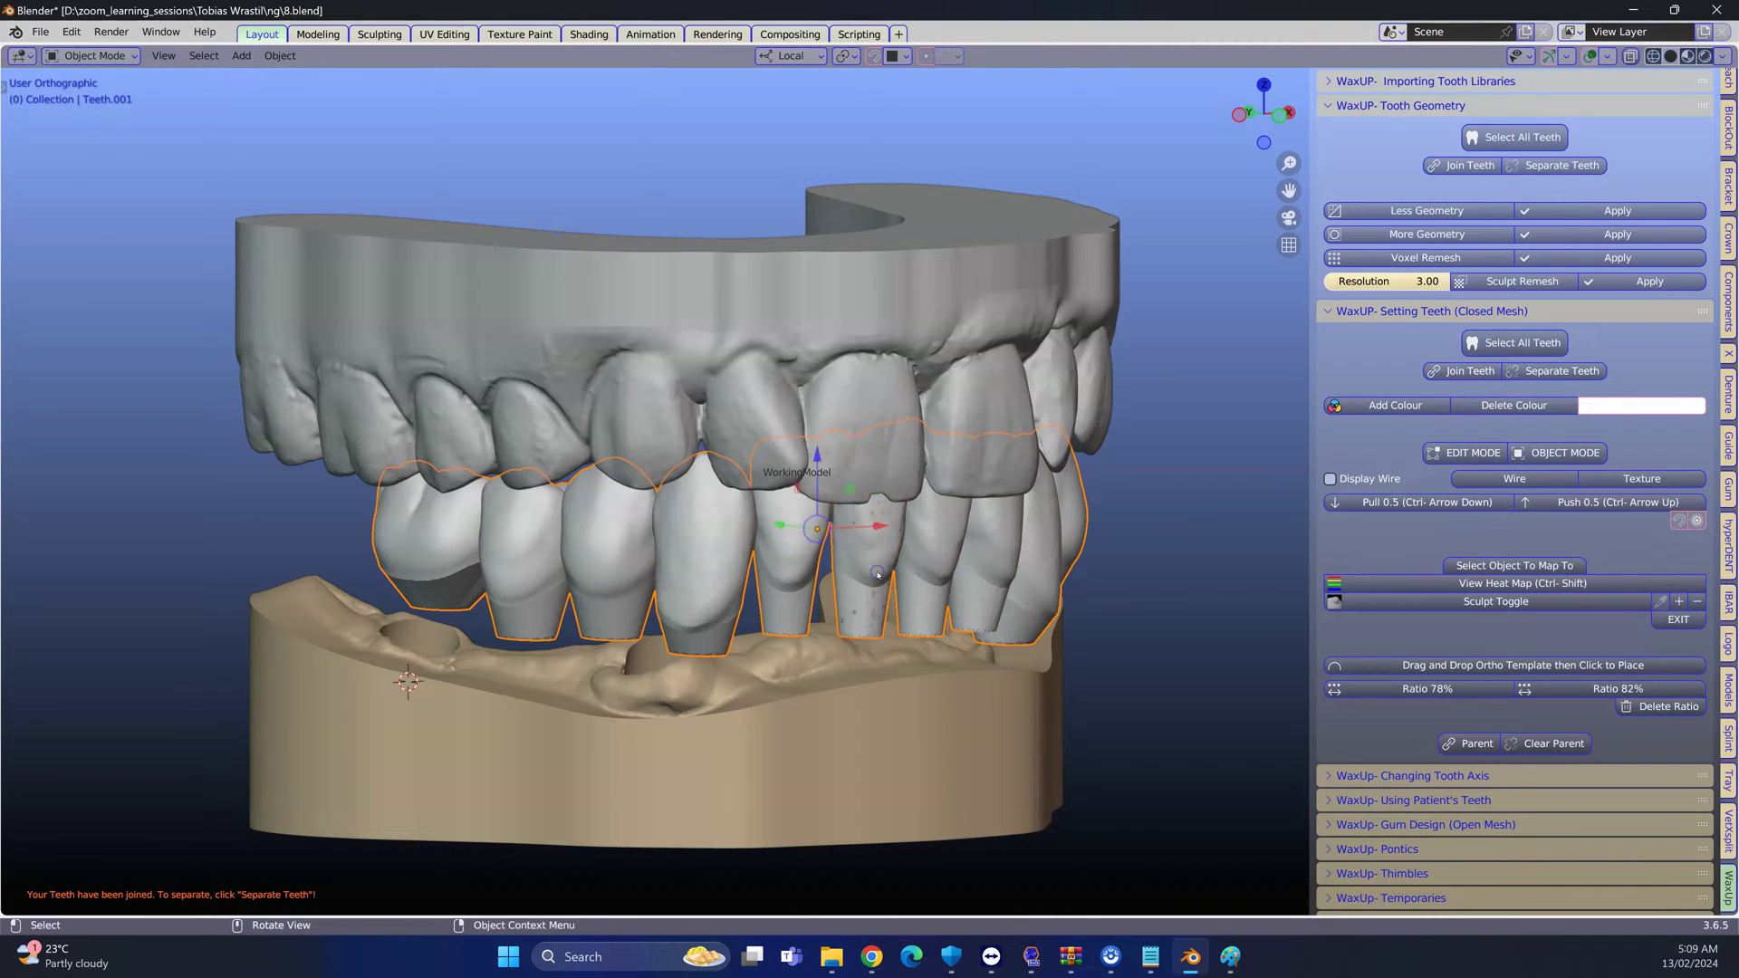
pyautogui.press('x')
pyautogui.click(877, 572)
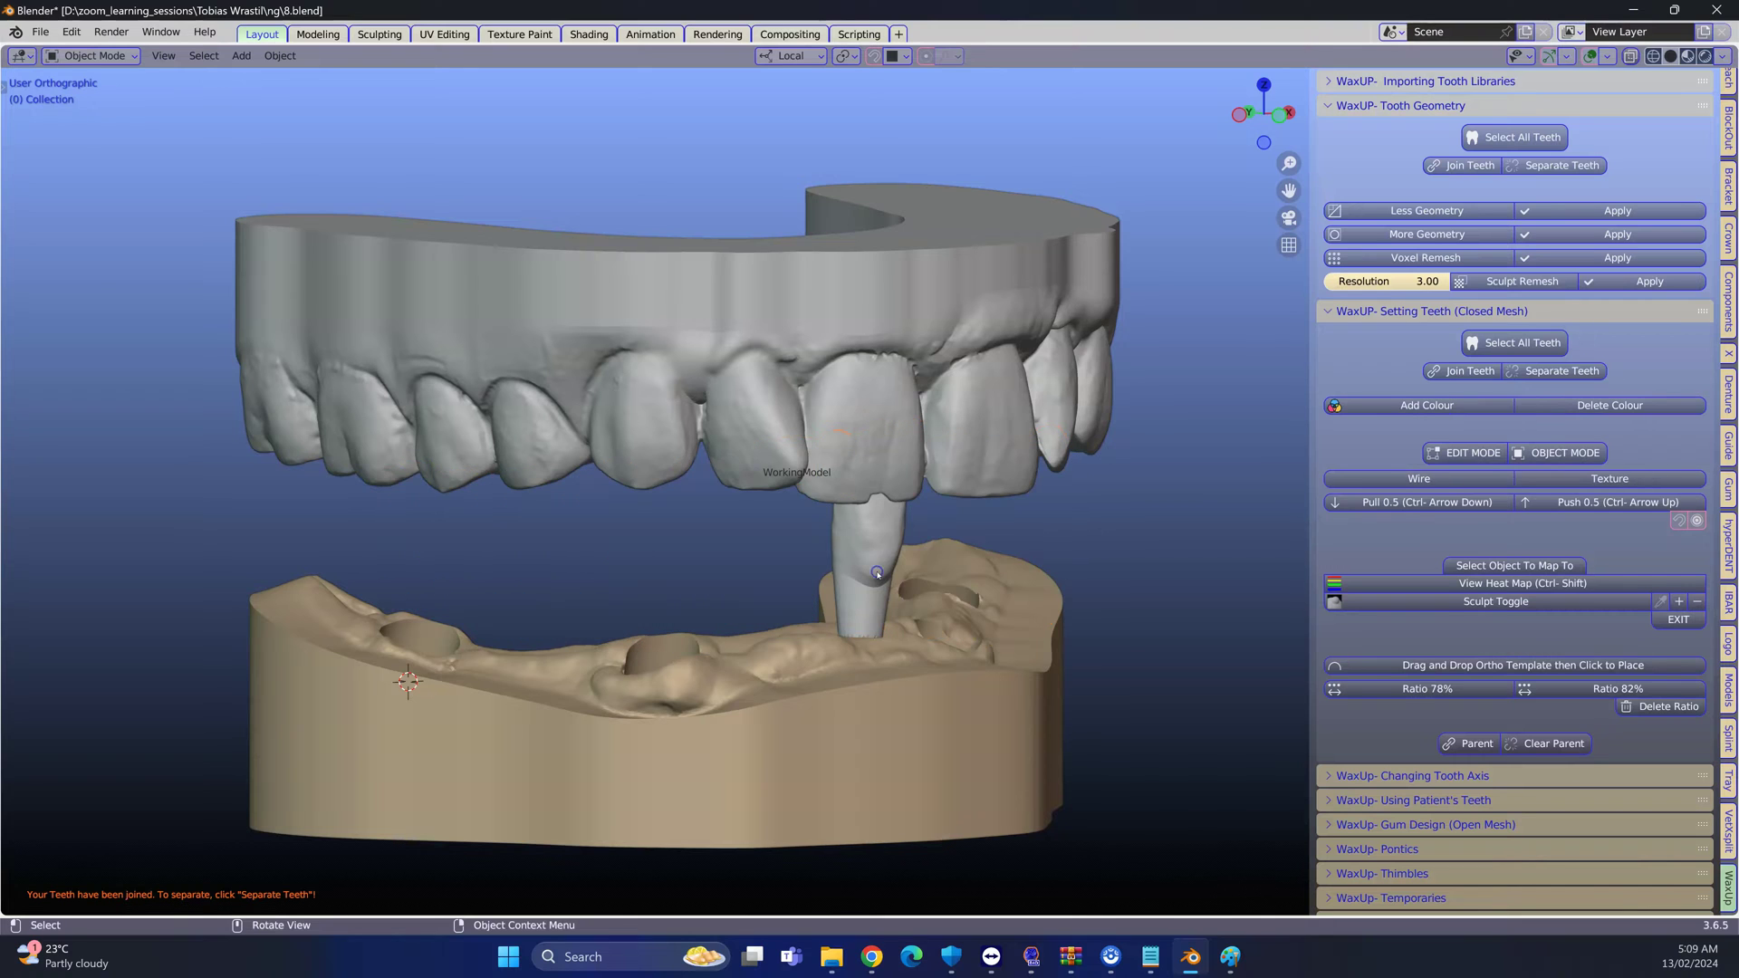
pyautogui.hotkey('ctrl', 'z')
# Show the joined teeth's contact heat map against the upper model, then hide the upper model
pyautogui.click(859, 555)
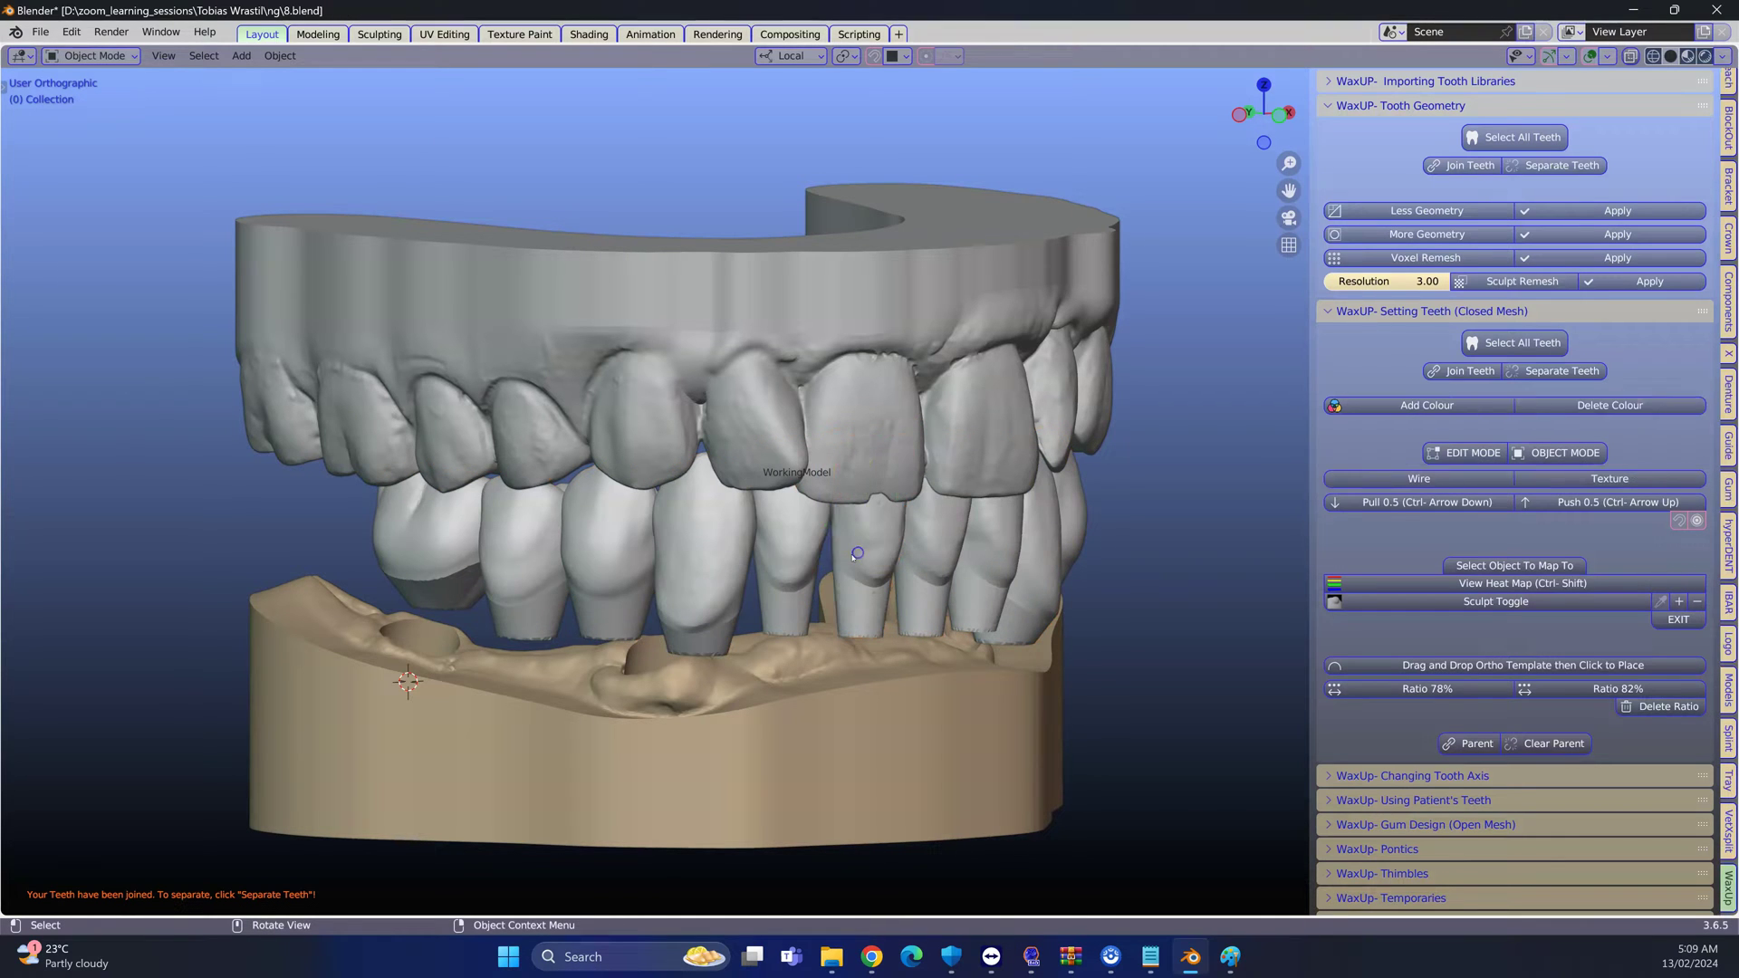
pyautogui.click(495, 559)
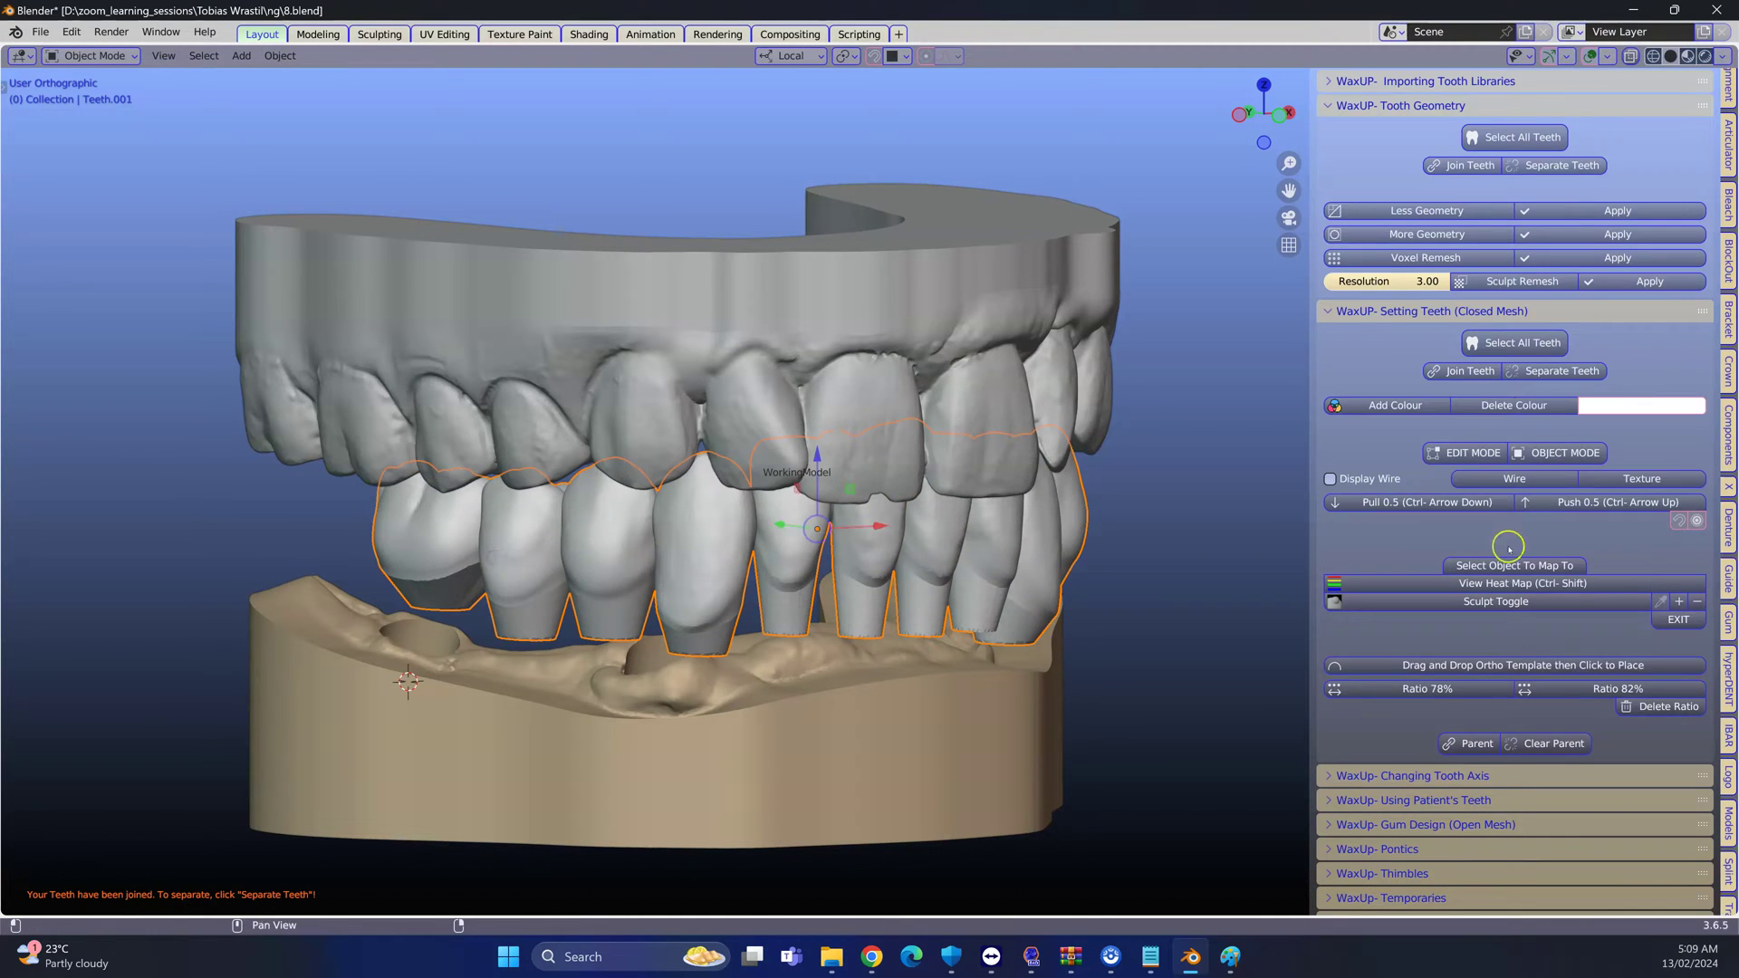
pyautogui.click(886, 285)
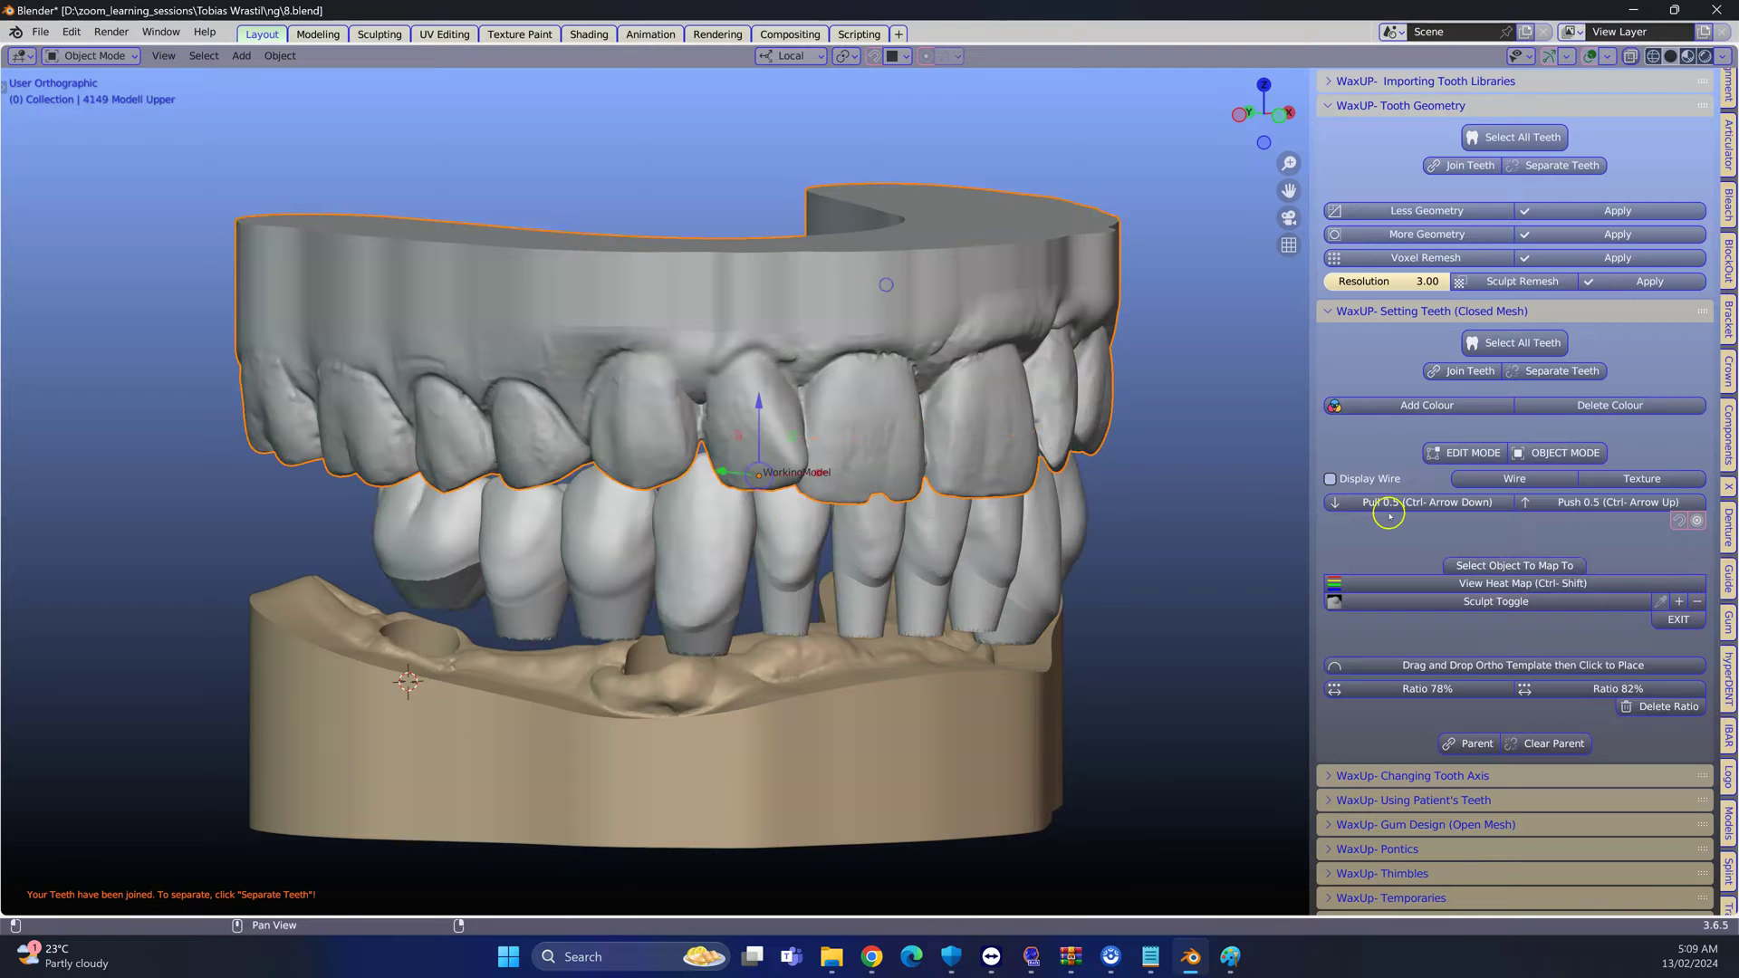
pyautogui.click(1502, 564)
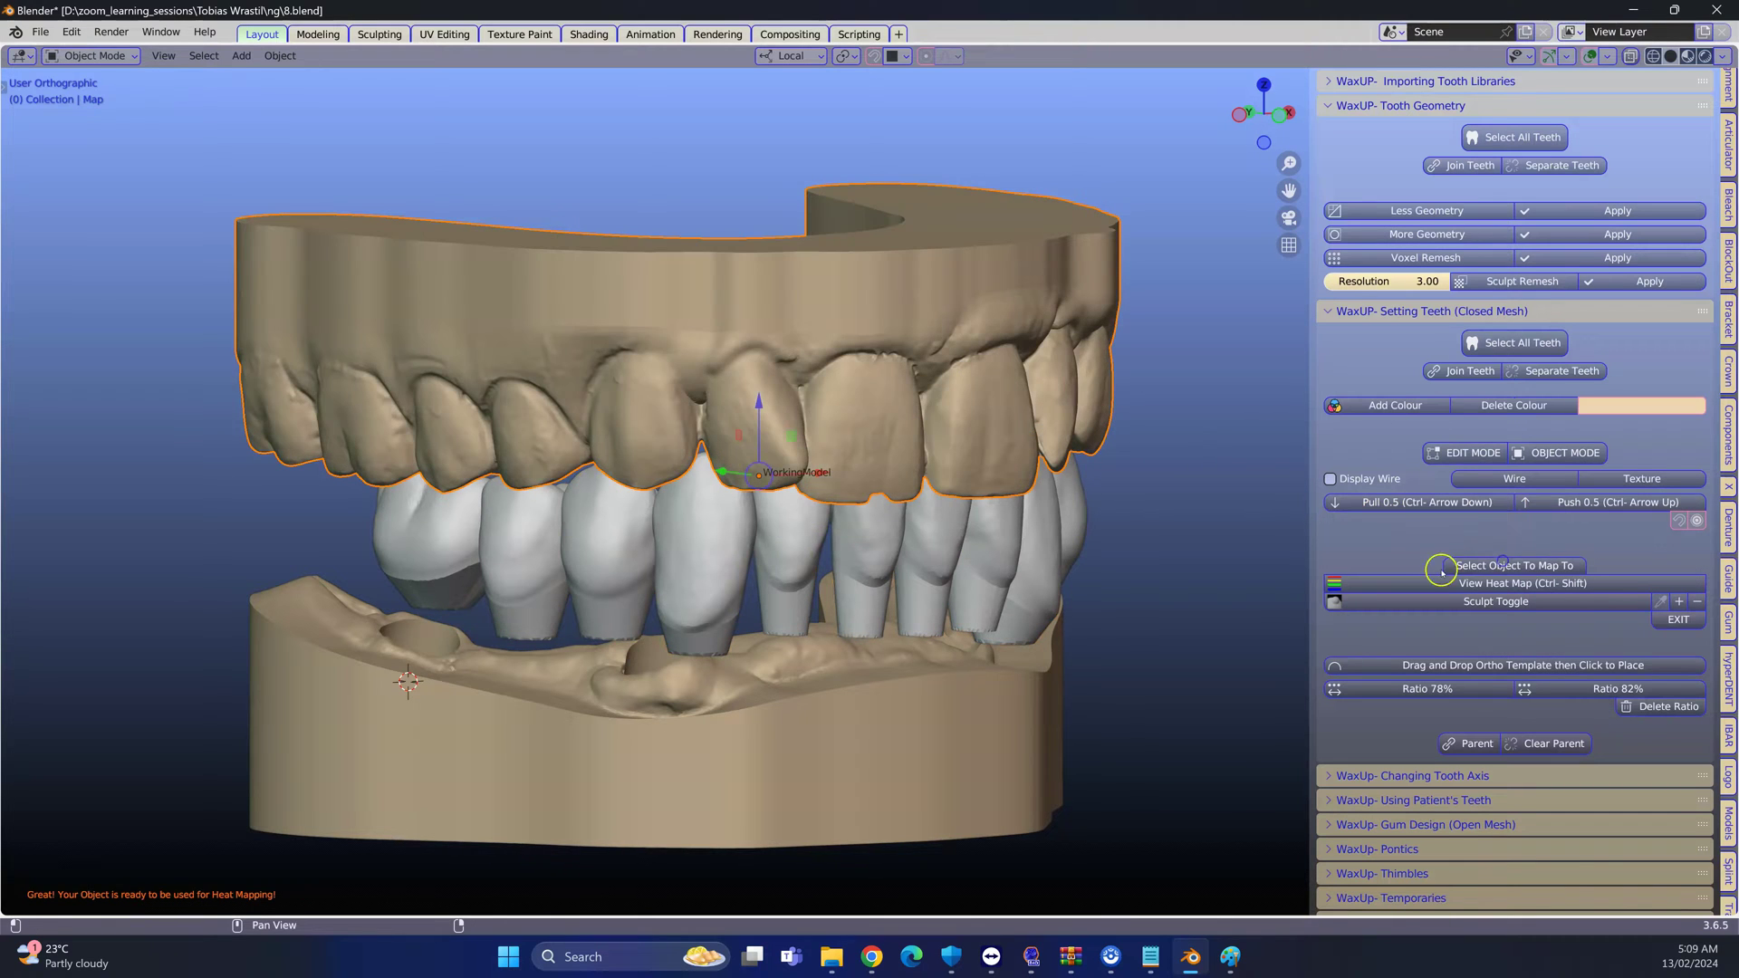
pyautogui.click(1493, 585)
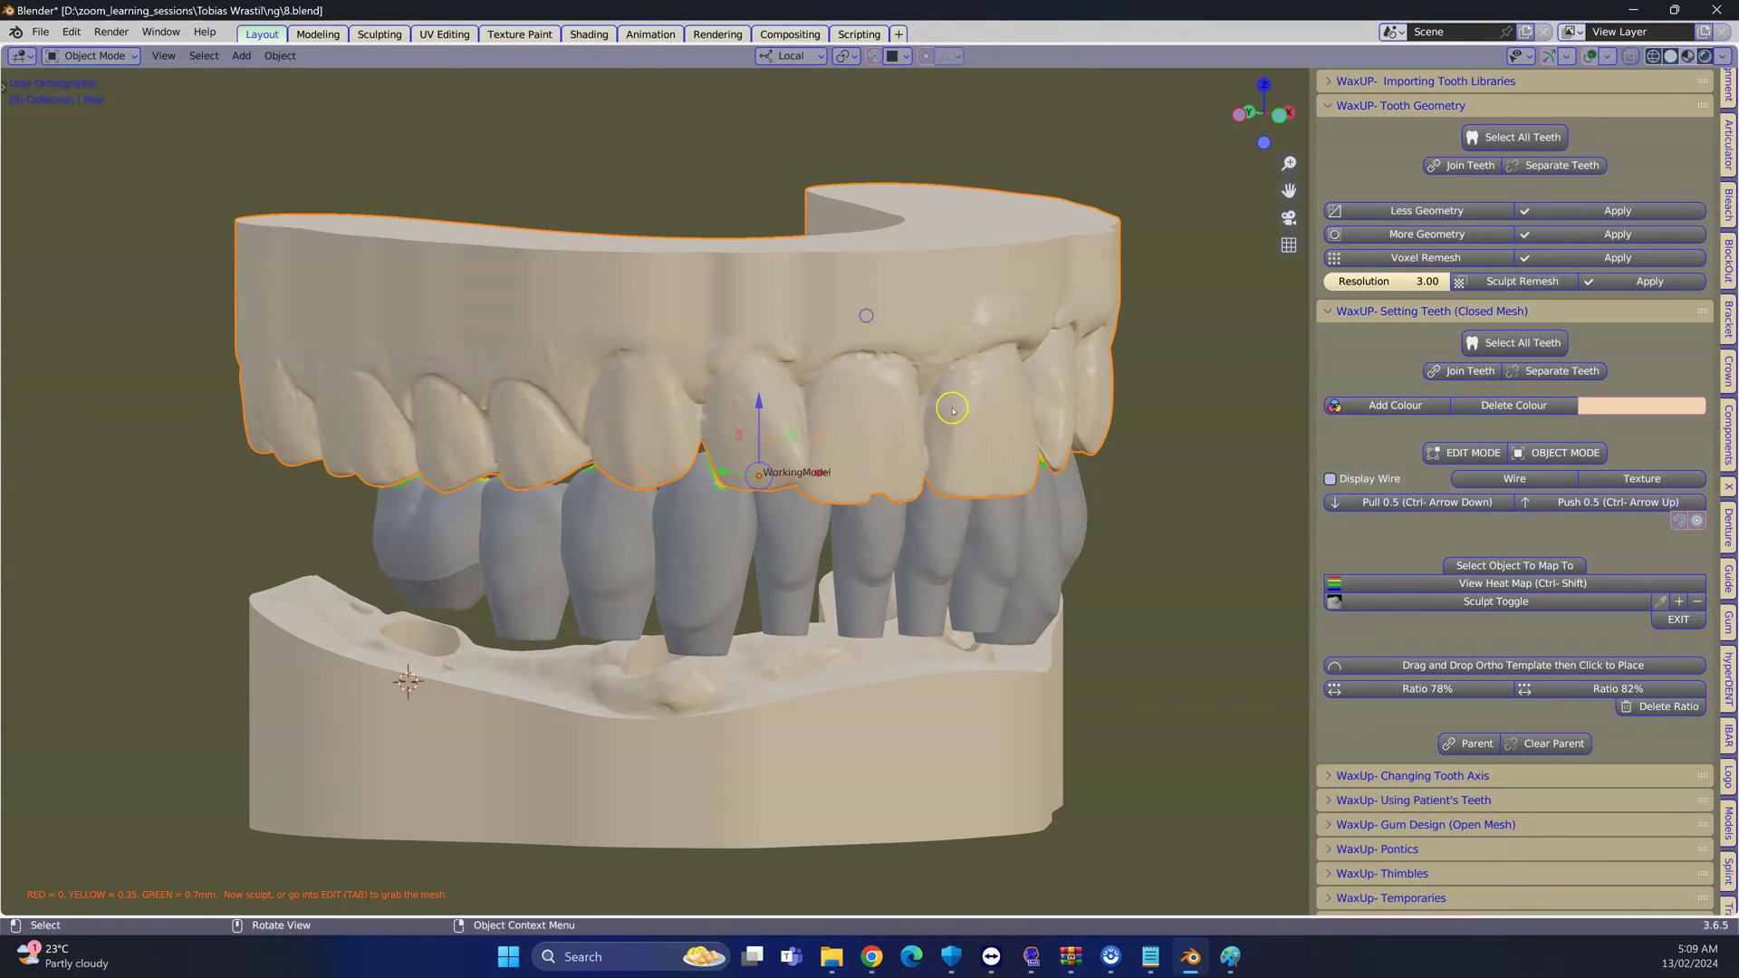
pyautogui.press('h')
pyautogui.click(838, 487)
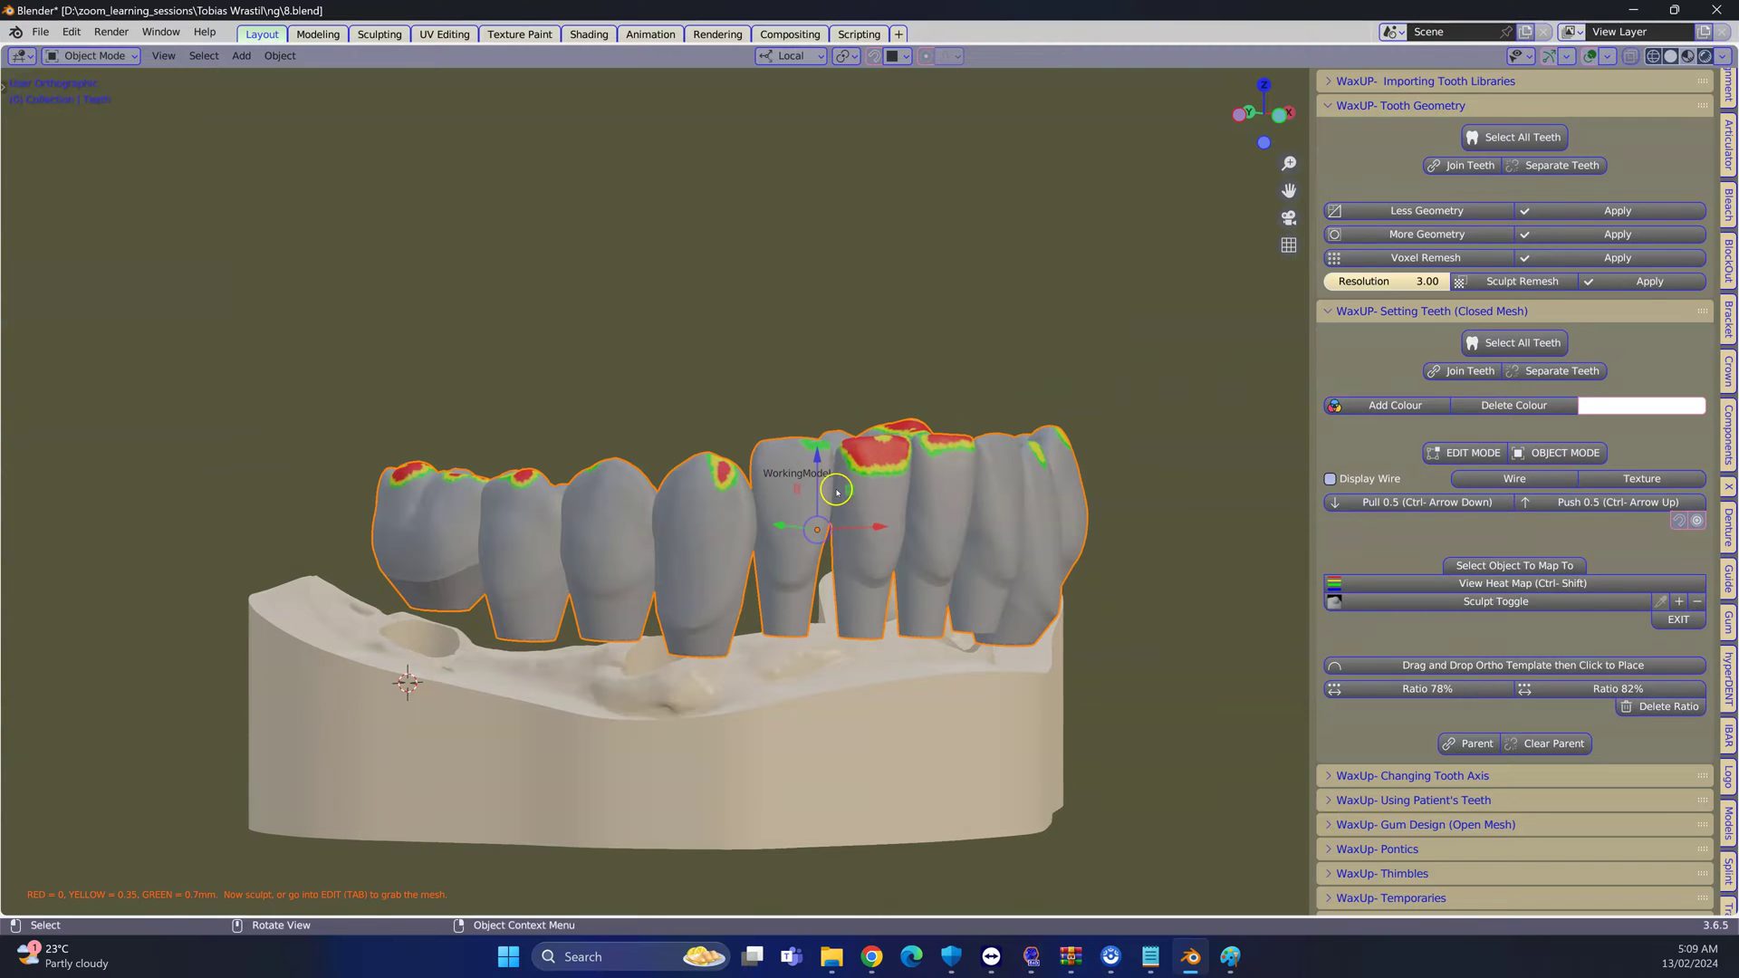
pyautogui.moveTo(831, 498); pyautogui.dragTo(1087, 485, button='middle')
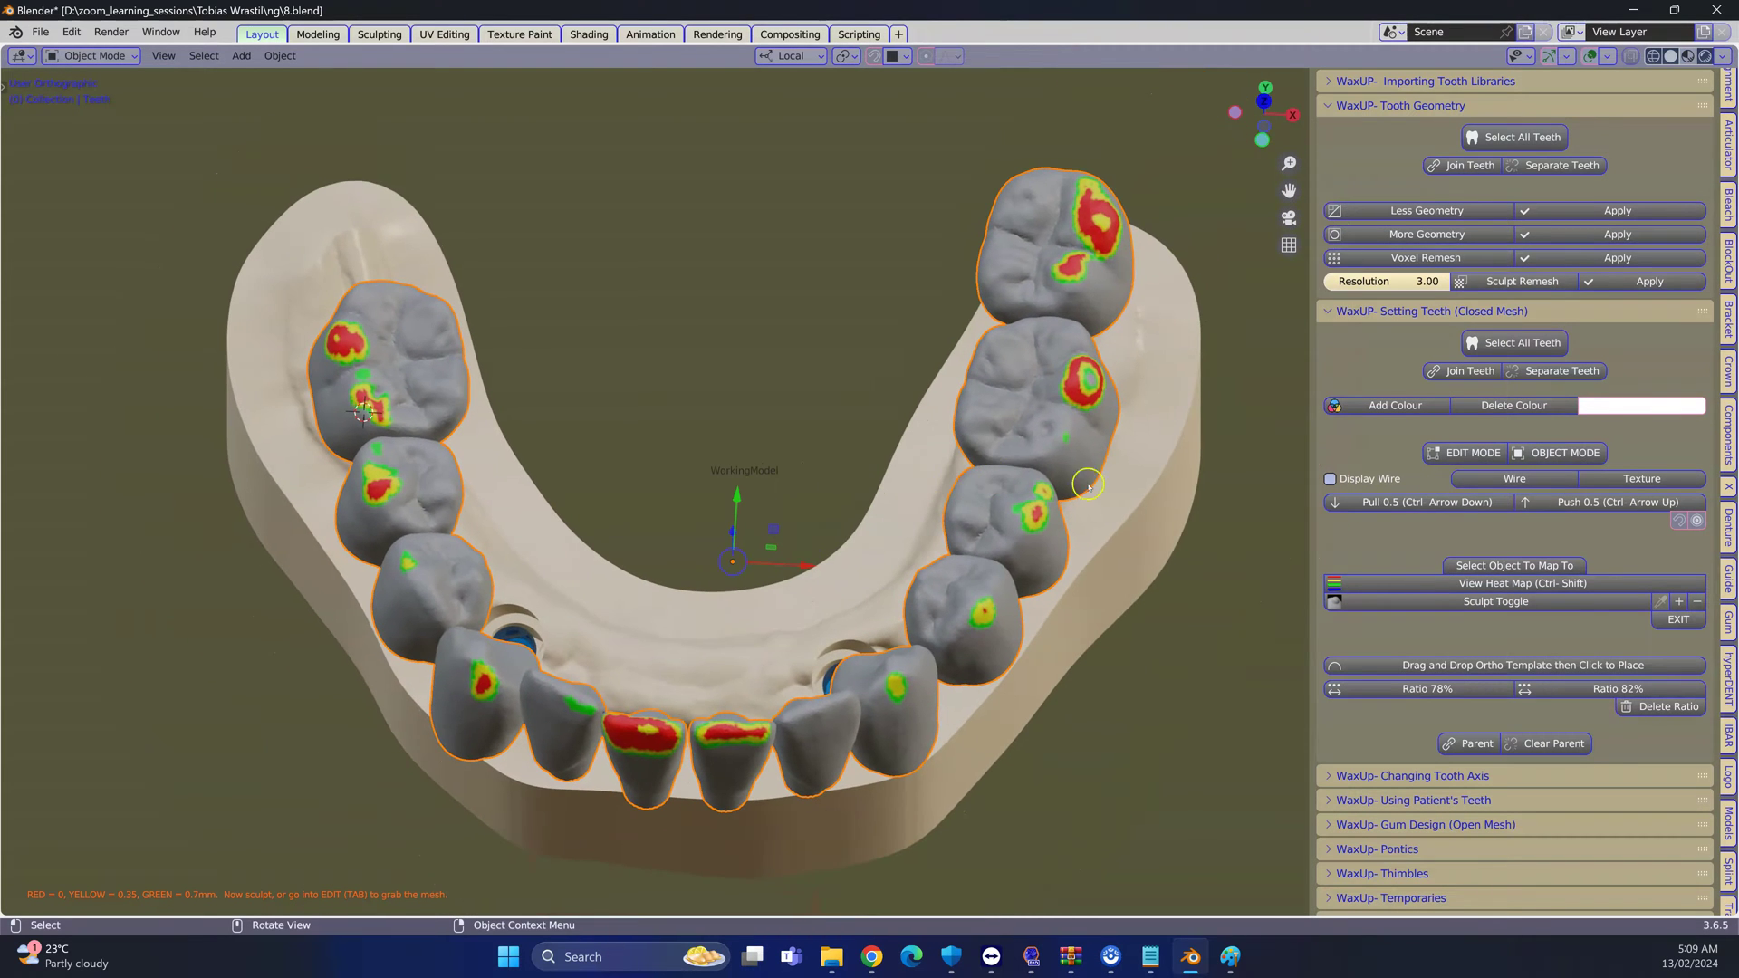
# Enter tooth sculpting and deflate the red contact spots on the first molar
pyautogui.click(1503, 602)
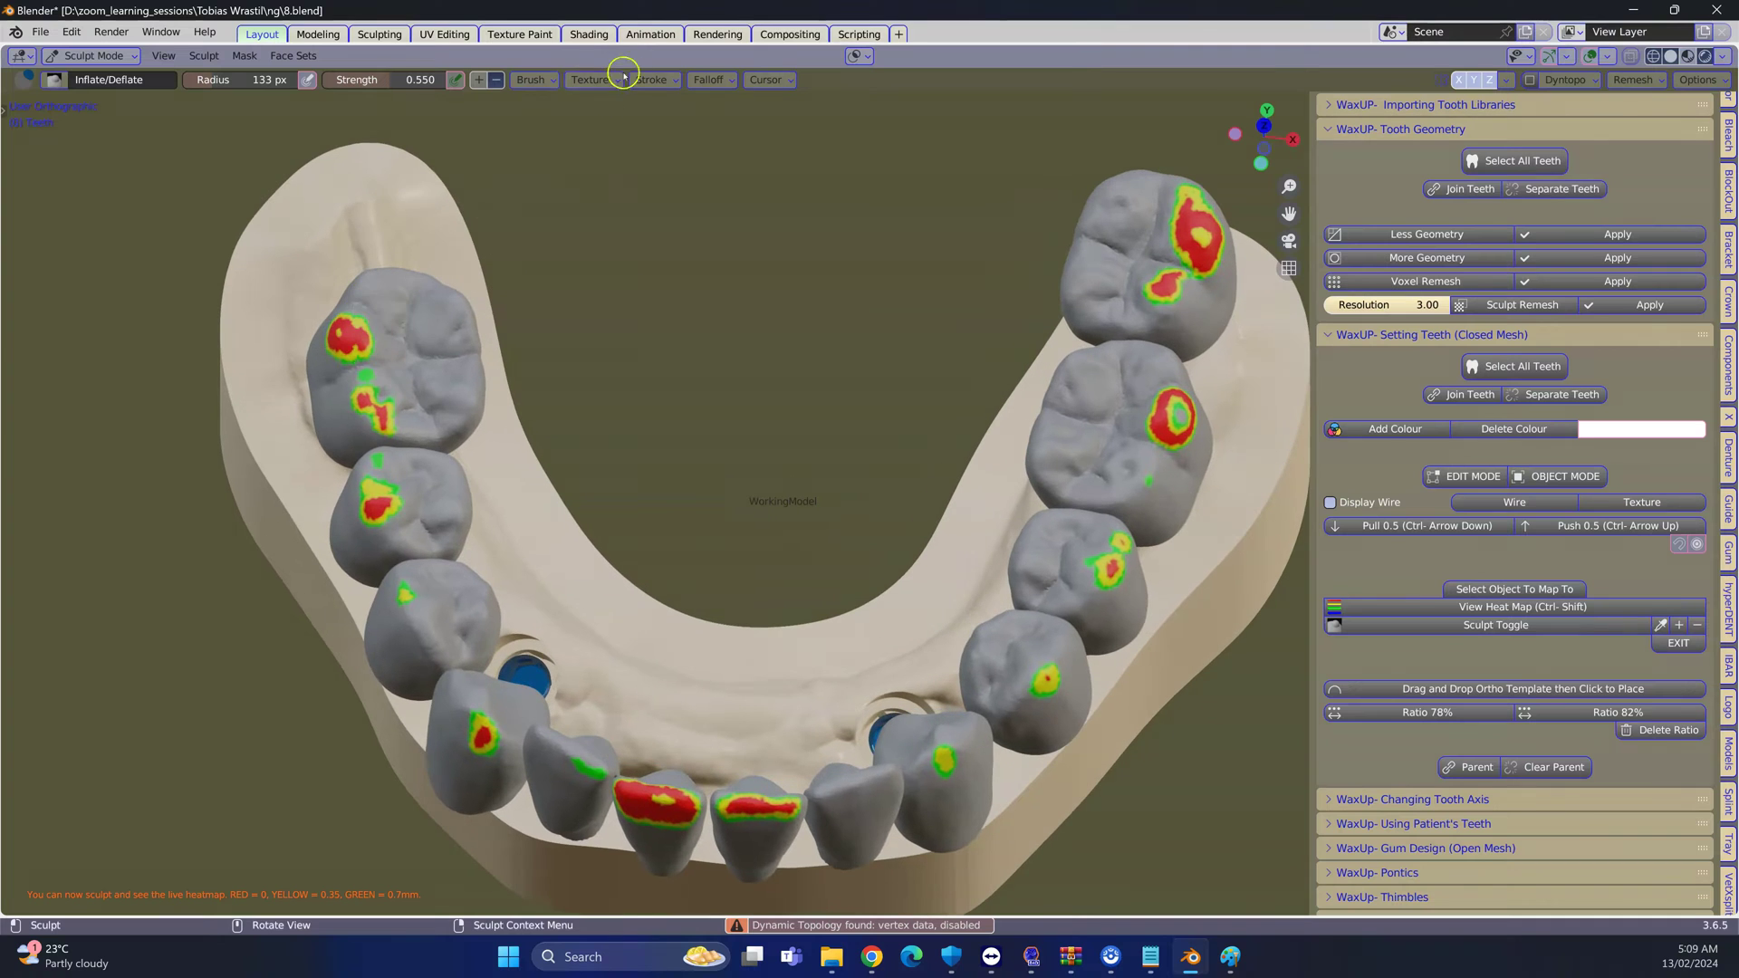
pyautogui.scroll(3, 535, 281)
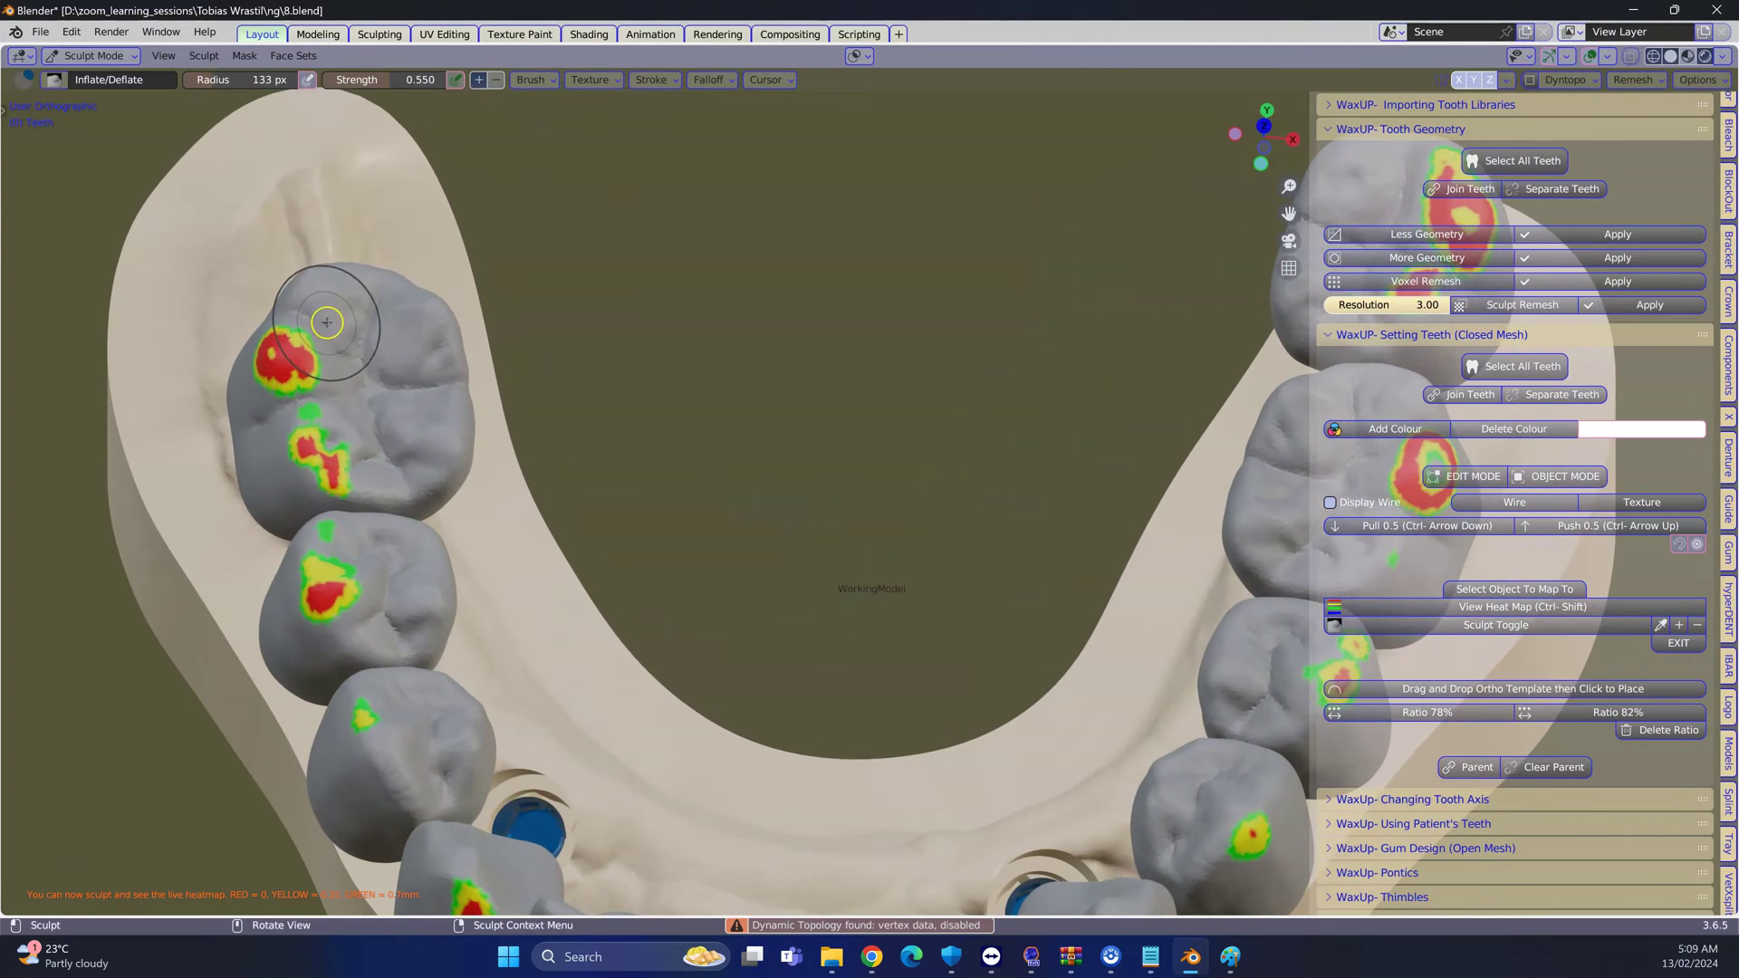
pyautogui.moveTo(286, 345)
pyautogui.mouseDown()
pyautogui.moveTo(311, 393)
pyautogui.moveTo(332, 483)
pyautogui.moveTo(312, 466)
pyautogui.moveTo(328, 594)
pyautogui.mouseUp()
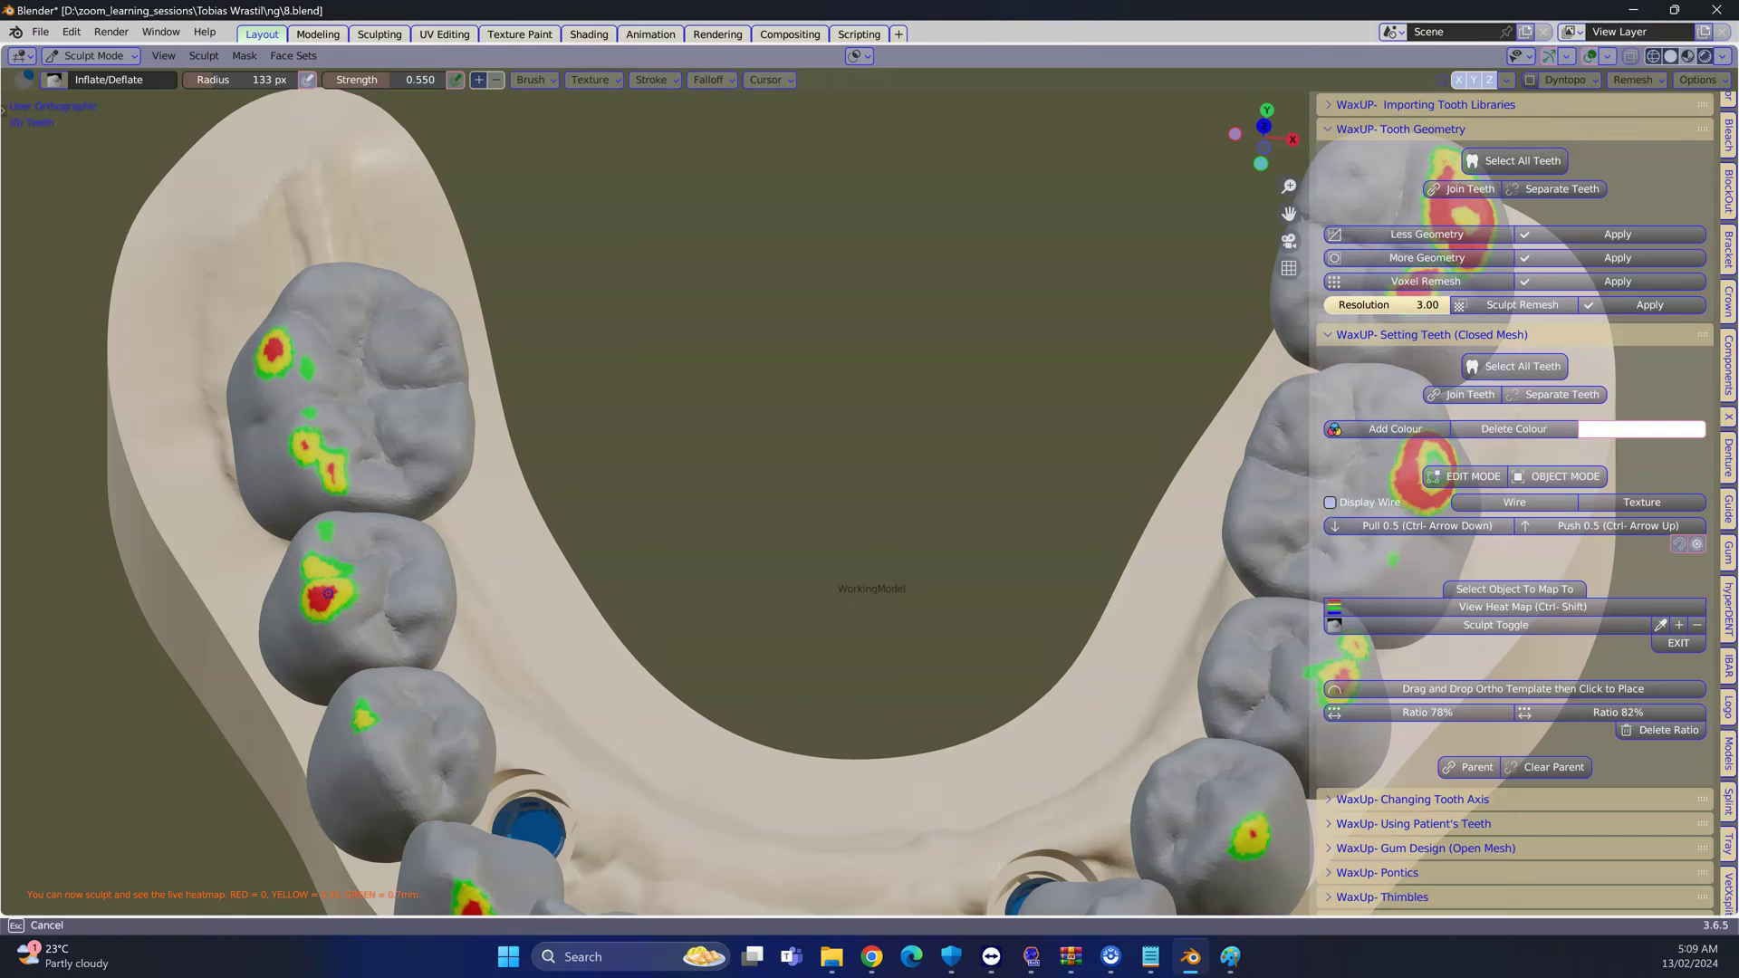
pyautogui.moveTo(271, 349); pyautogui.dragTo(275, 363)
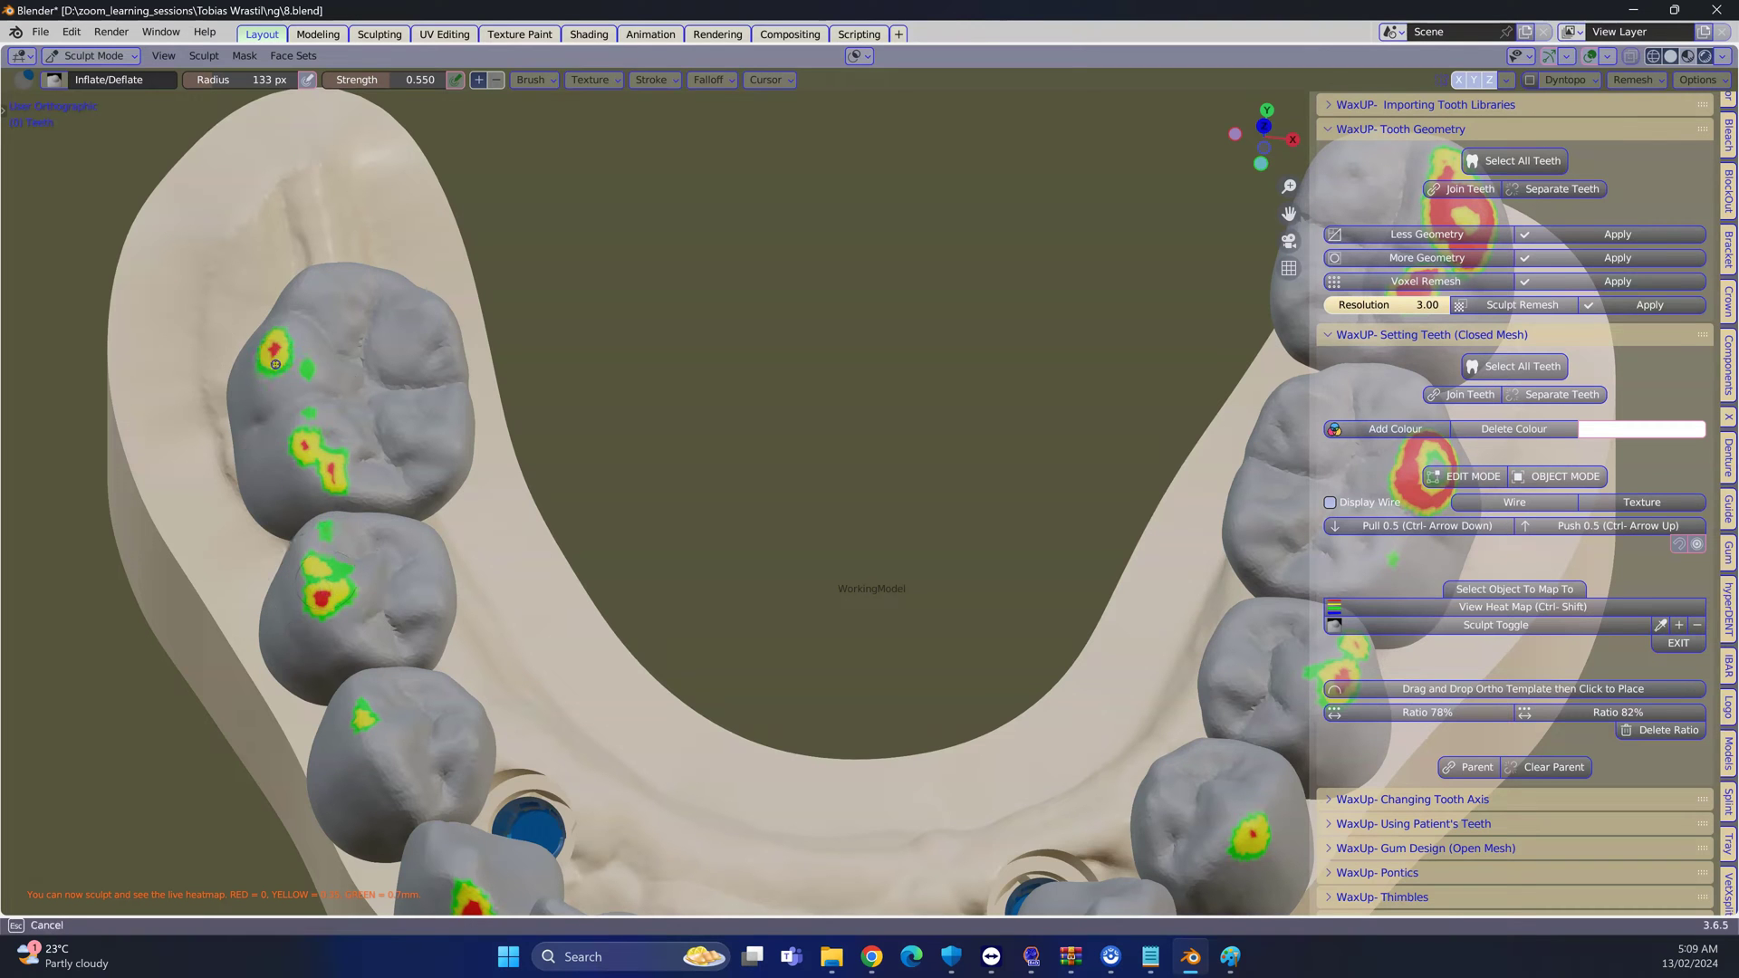
pyautogui.scroll(-4, 625, 516)
pyautogui.scroll(6, 892, 466)
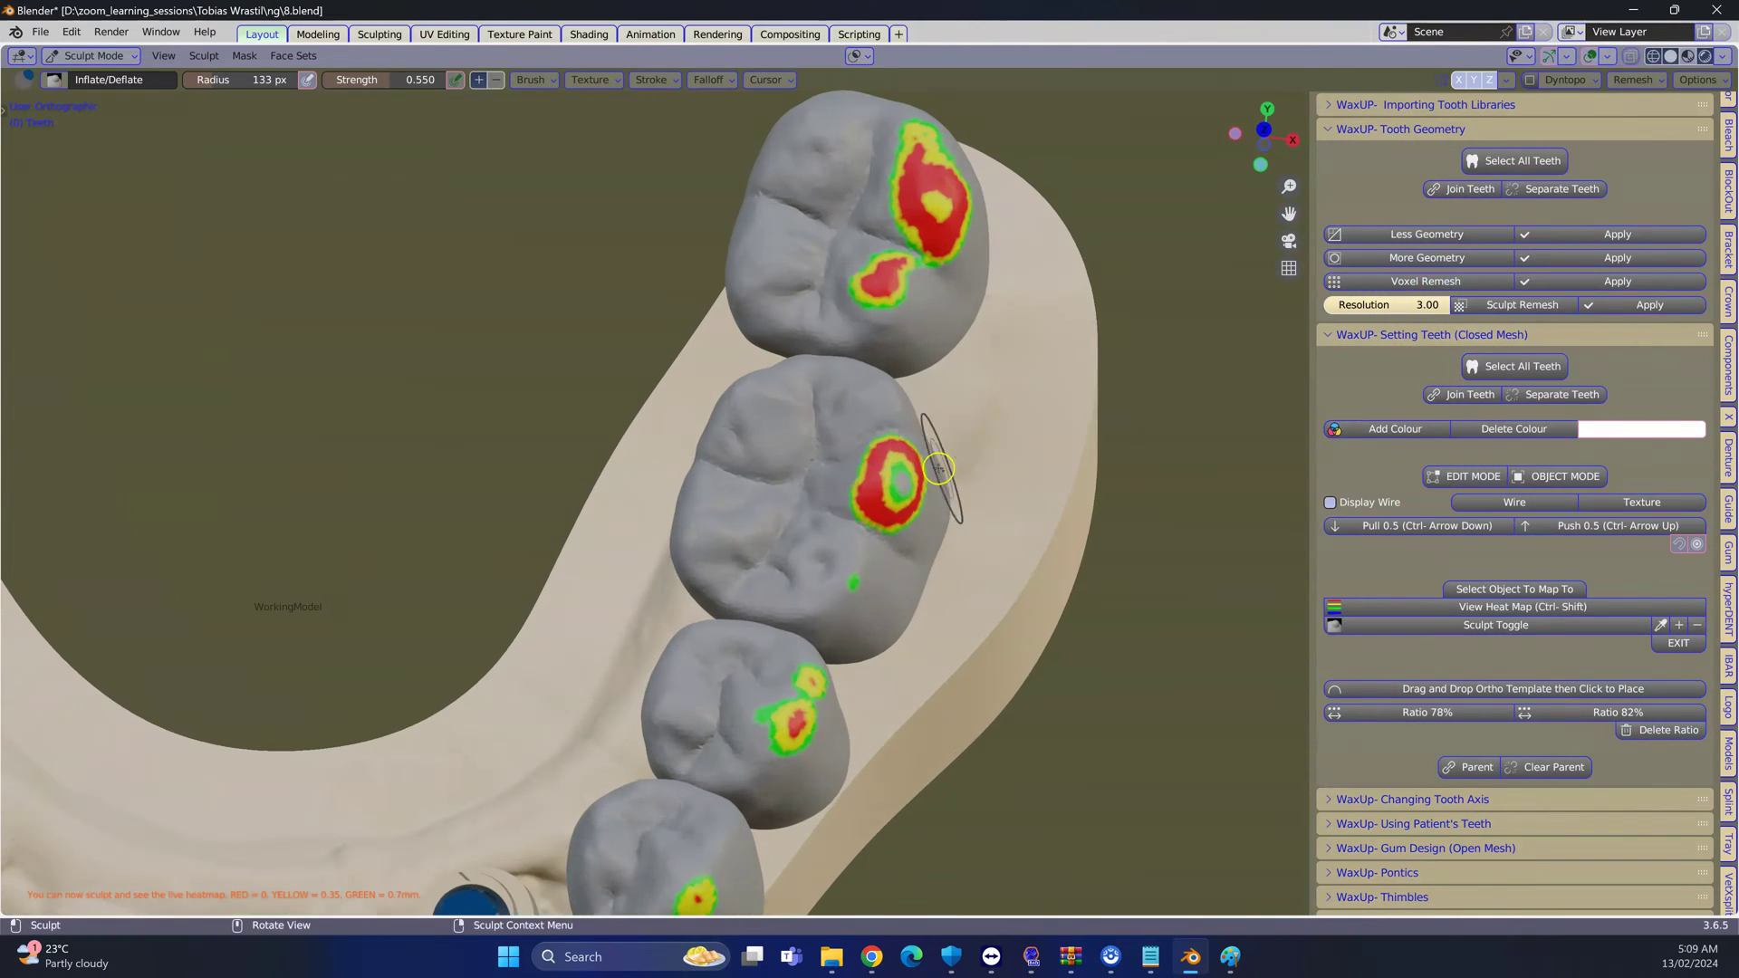
# Raise the brush strength to about 0.722 and reduce the red spot on the upper molar
pyautogui.rightClick(905, 466)
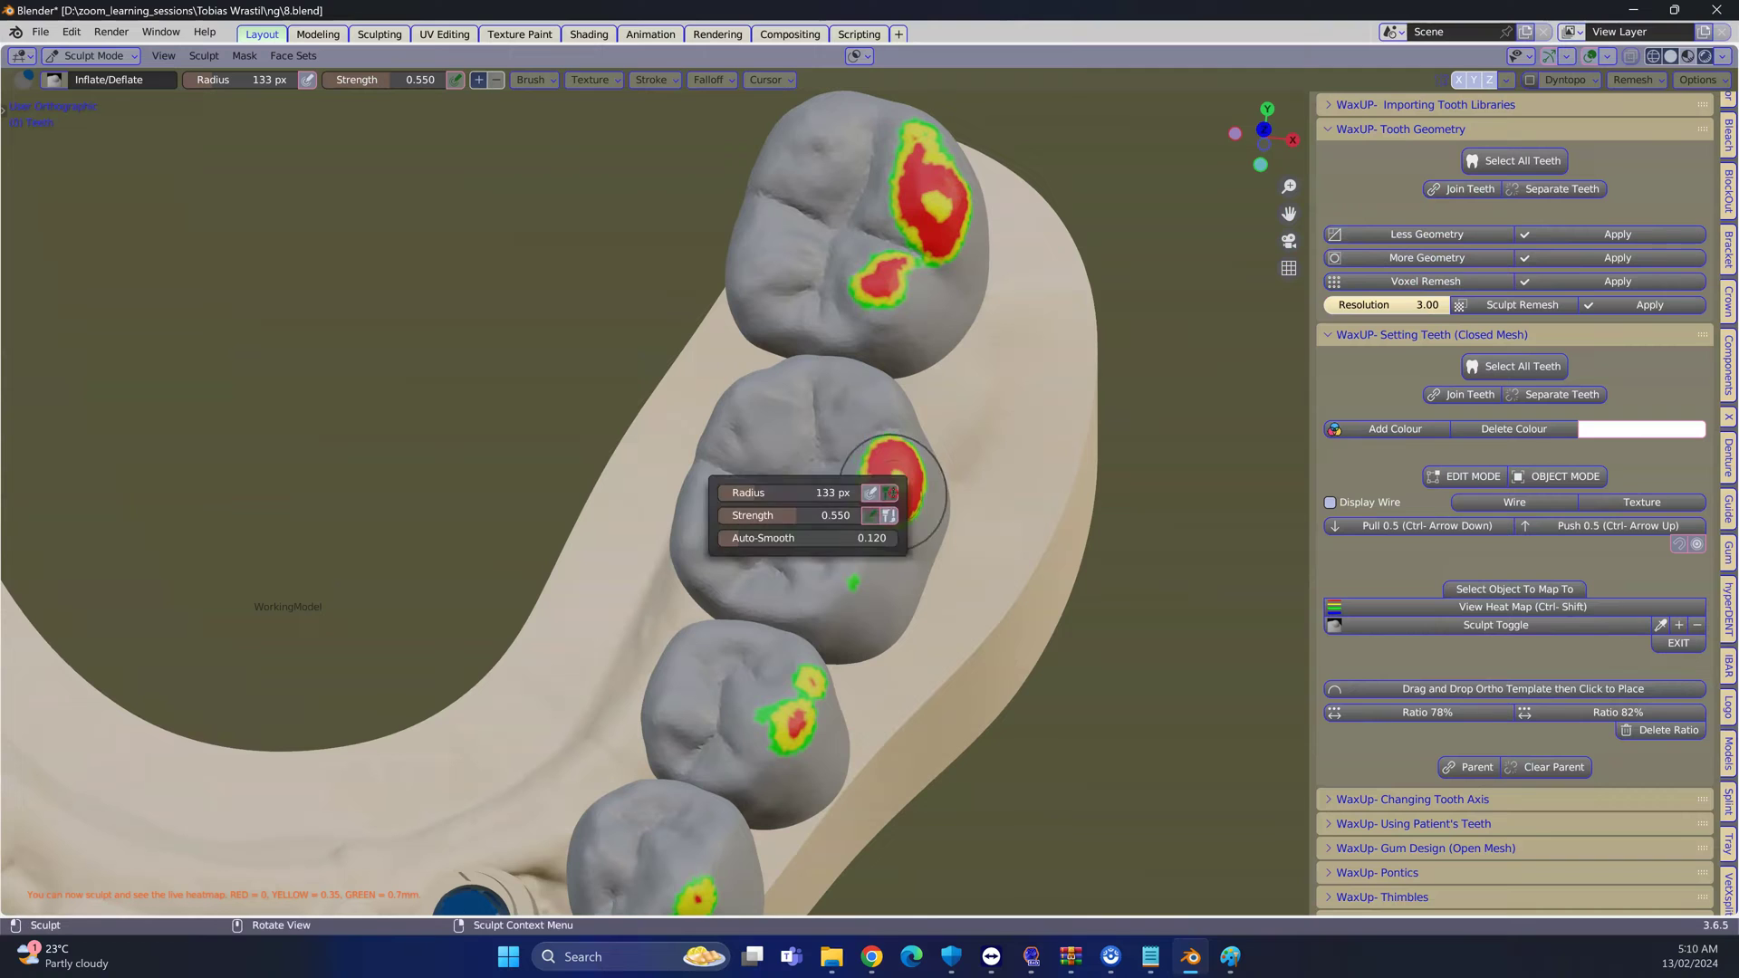
pyautogui.moveTo(780, 513)
pyautogui.mouseDown()
pyautogui.moveTo(889, 471)
pyautogui.moveTo(891, 515)
pyautogui.moveTo(903, 477)
pyautogui.mouseUp()
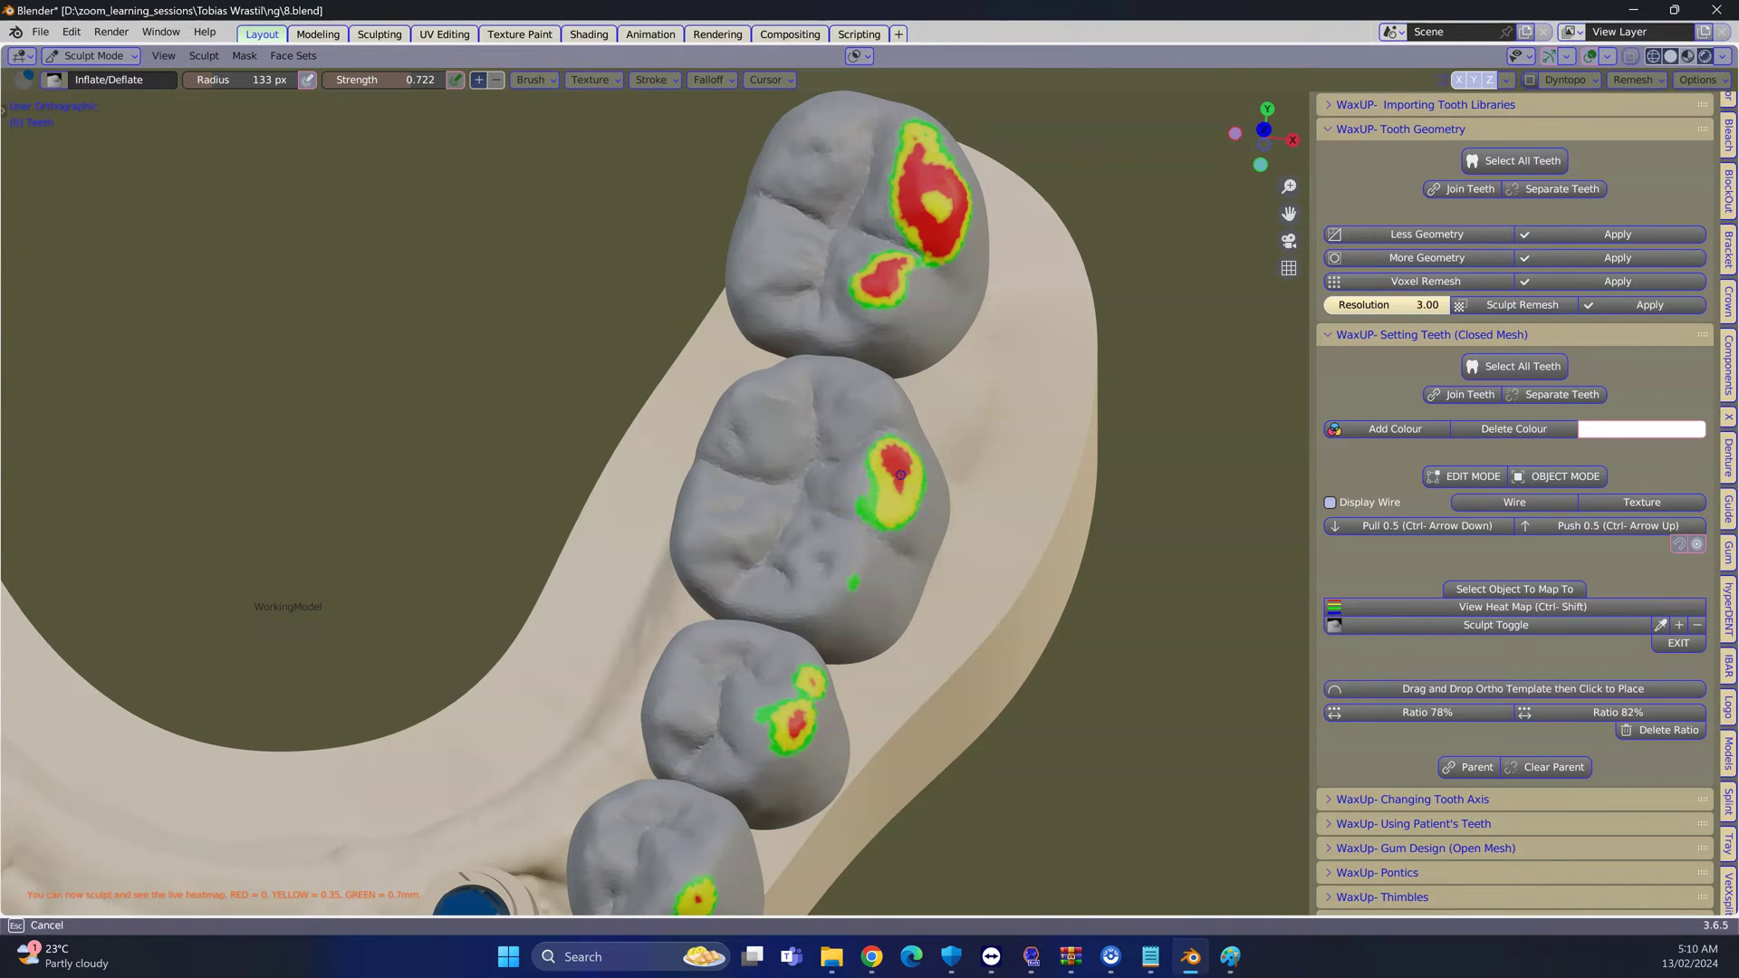
pyautogui.scroll(3, 897, 461)
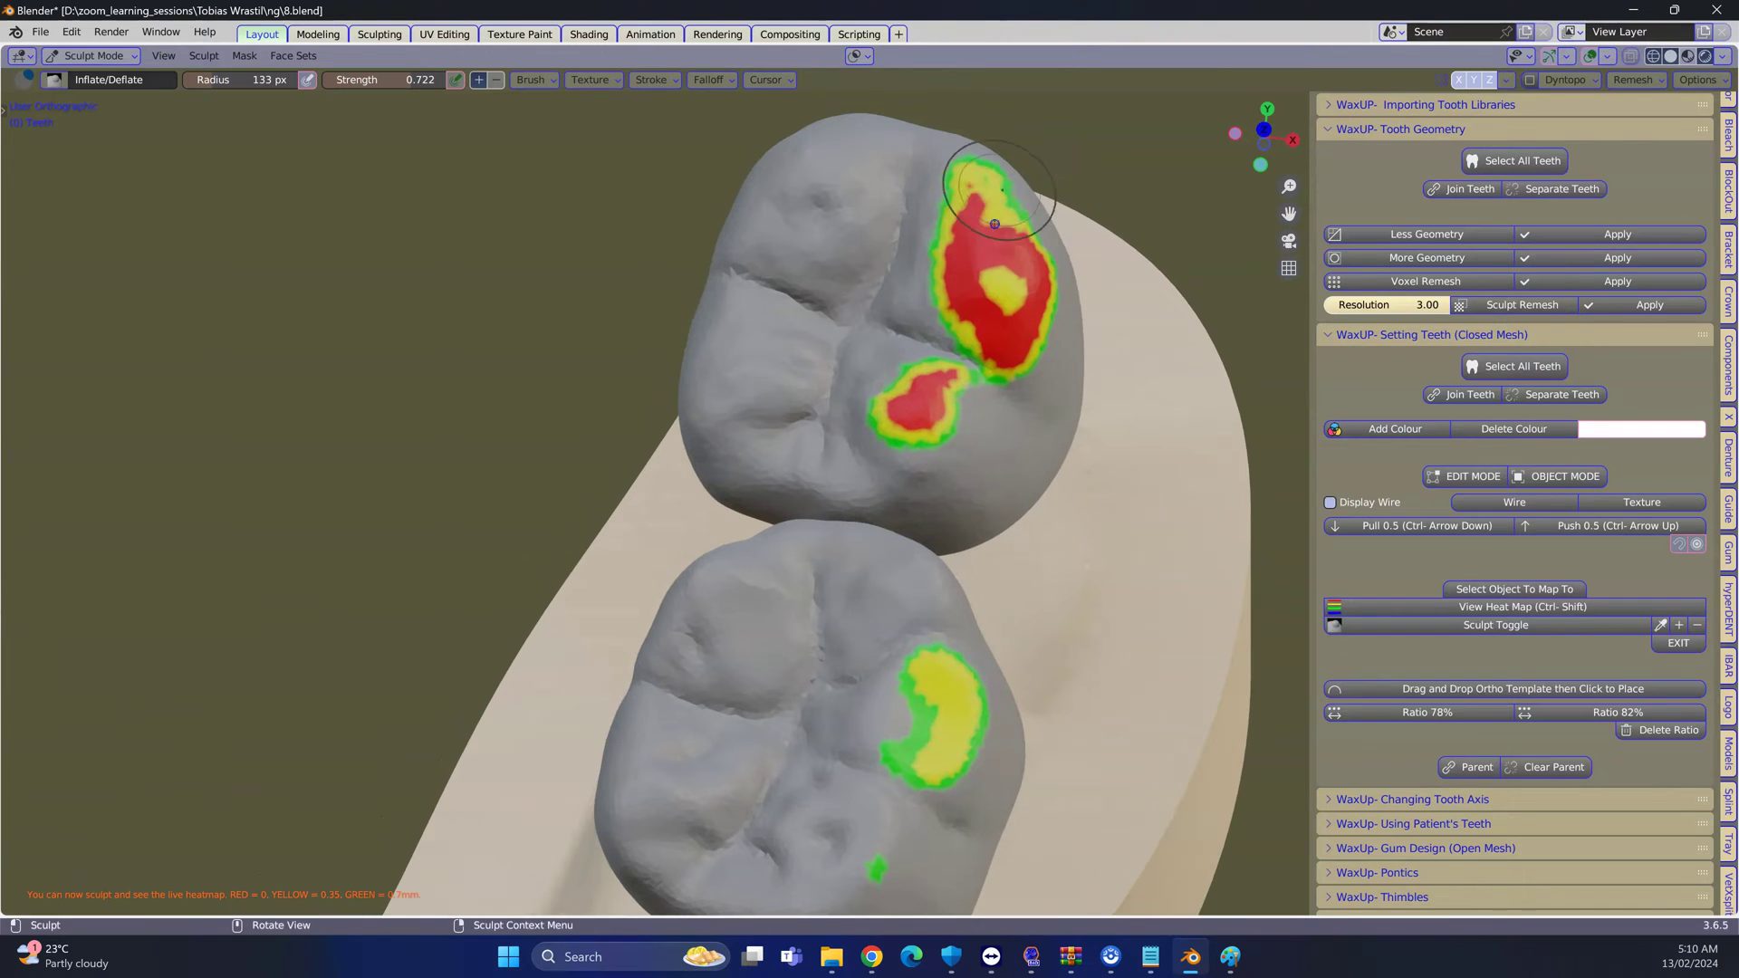
pyautogui.scroll(-2, 978, 308)
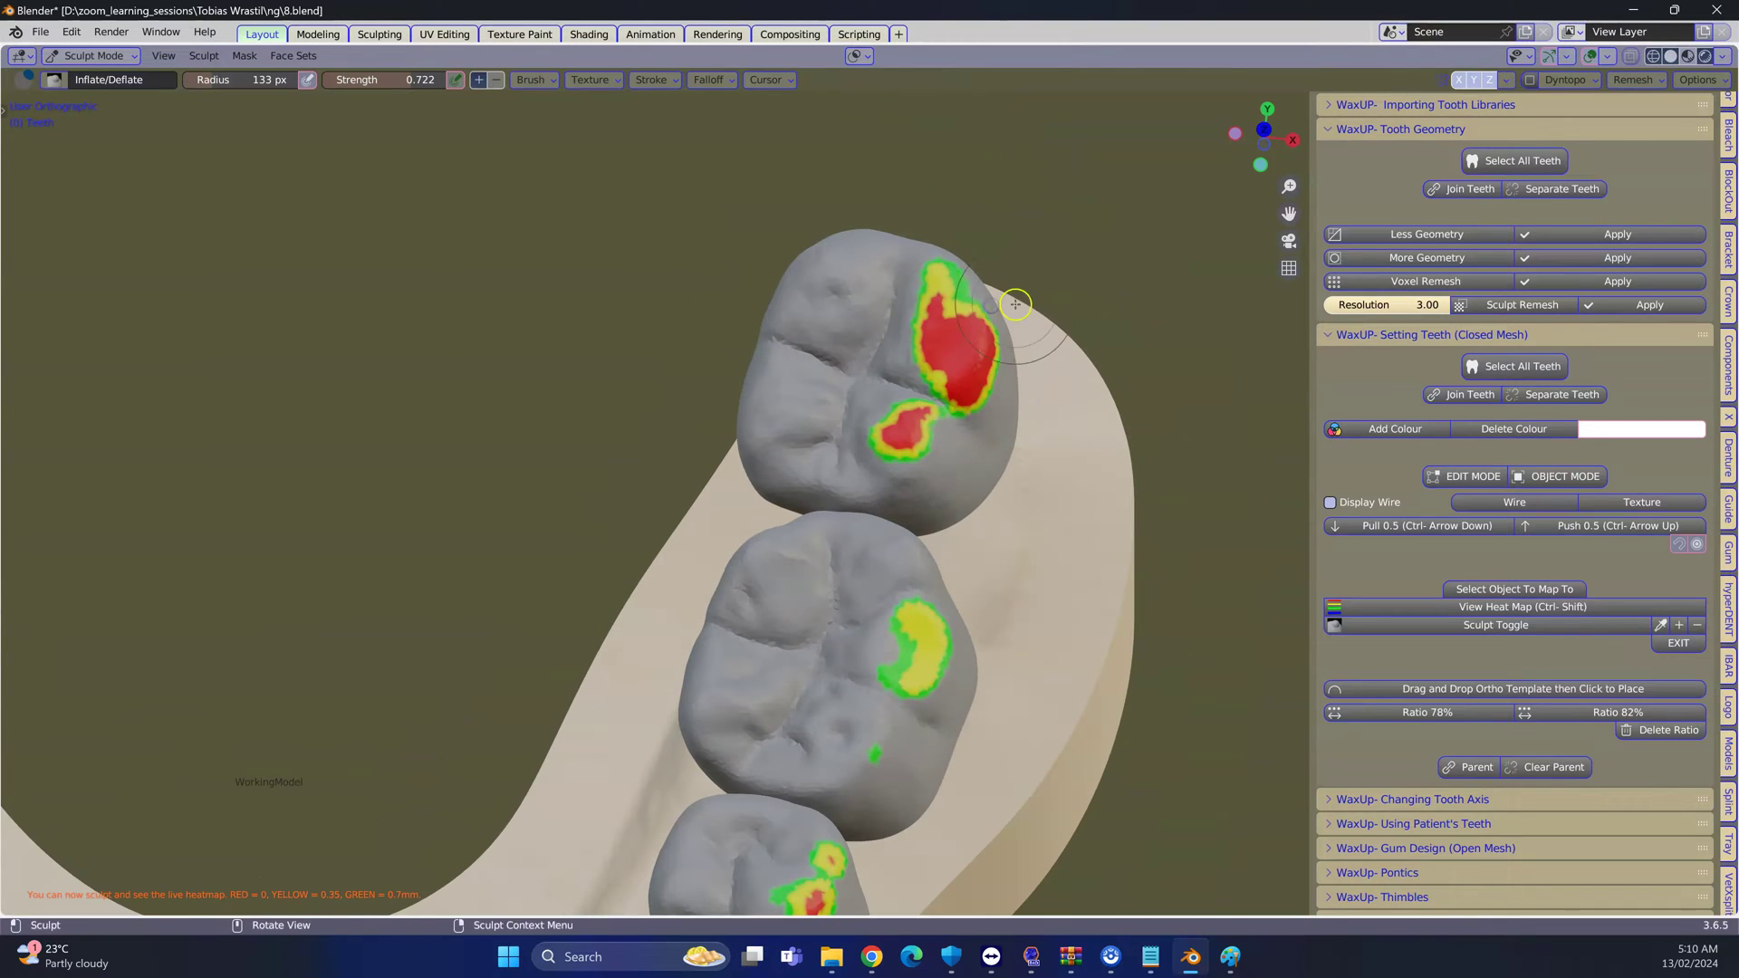
pyautogui.moveTo(983, 304)
pyautogui.mouseDown()
pyautogui.moveTo(961, 351)
pyautogui.moveTo(966, 333)
pyautogui.moveTo(965, 370)
pyautogui.moveTo(953, 348)
pyautogui.moveTo(947, 385)
pyautogui.moveTo(872, 454)
pyautogui.moveTo(909, 418)
pyautogui.moveTo(958, 318)
pyautogui.mouseUp()
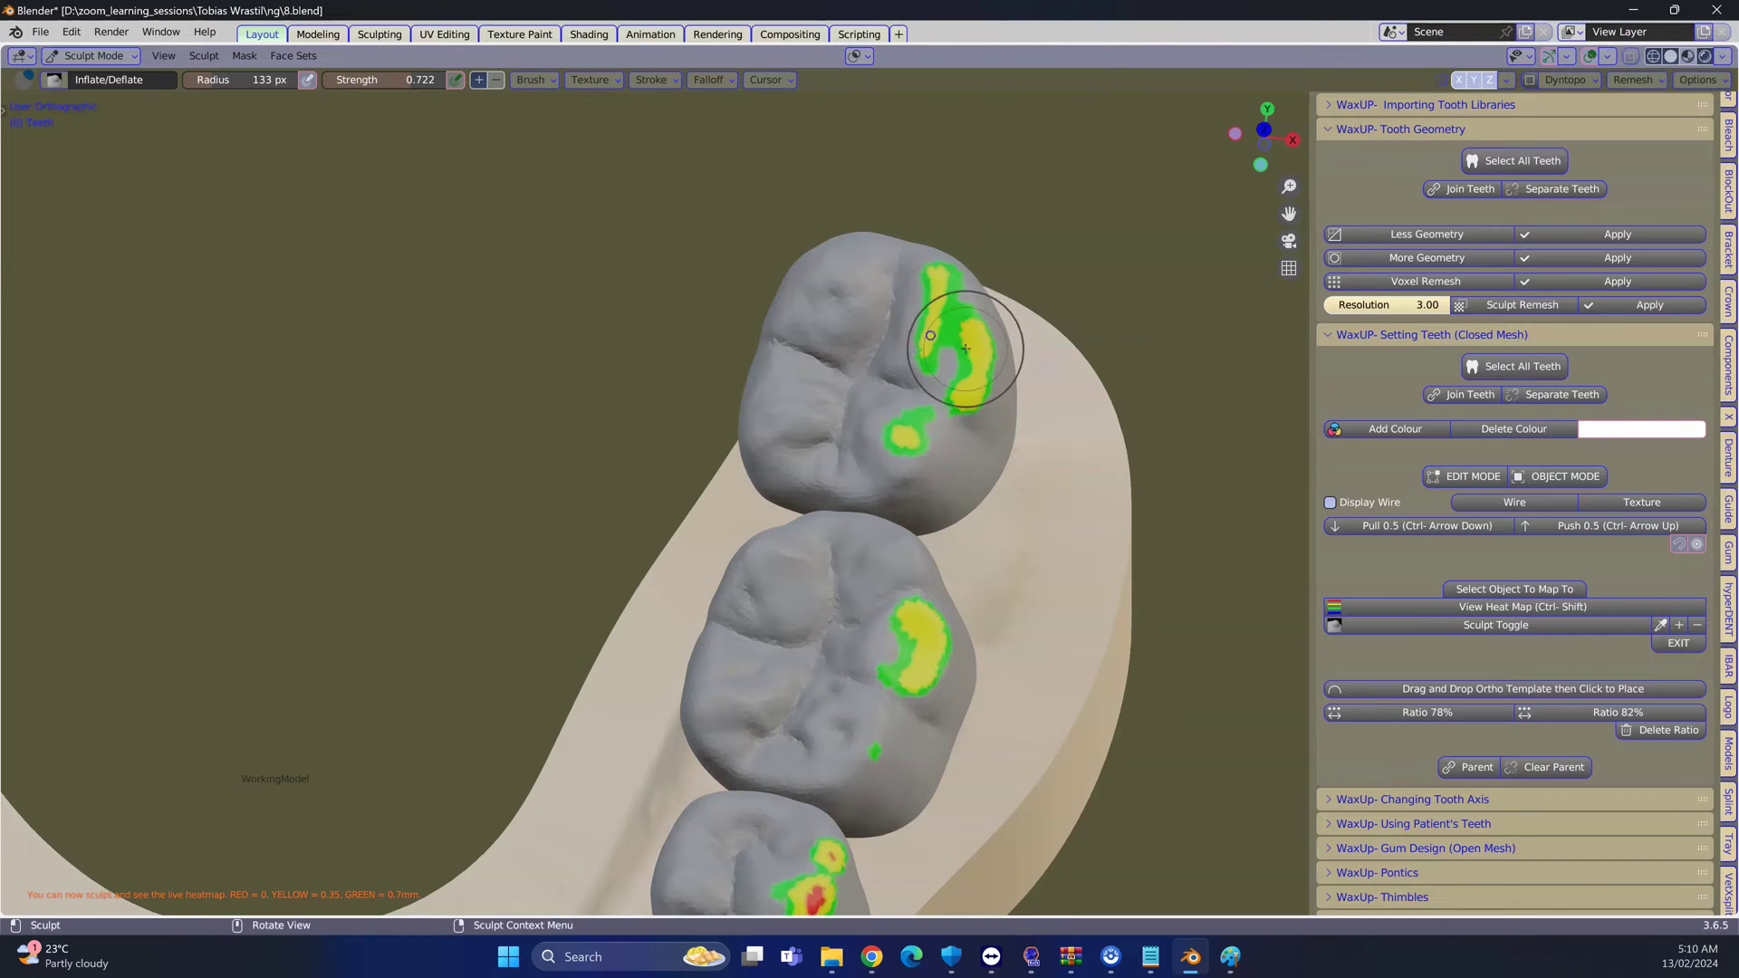
pyautogui.scroll(-5, 989, 435)
pyautogui.scroll(3, 803, 538)
# Smooth down the red contact patches on both front incisors
pyautogui.moveTo(802, 537)
pyautogui.mouseDown(button='middle')
pyautogui.moveTo(601, 562)
pyautogui.moveTo(505, 524)
pyautogui.moveTo(419, 532)
pyautogui.mouseUp(button='middle')
pyautogui.moveTo(419, 532); pyautogui.dragTo(432, 554)
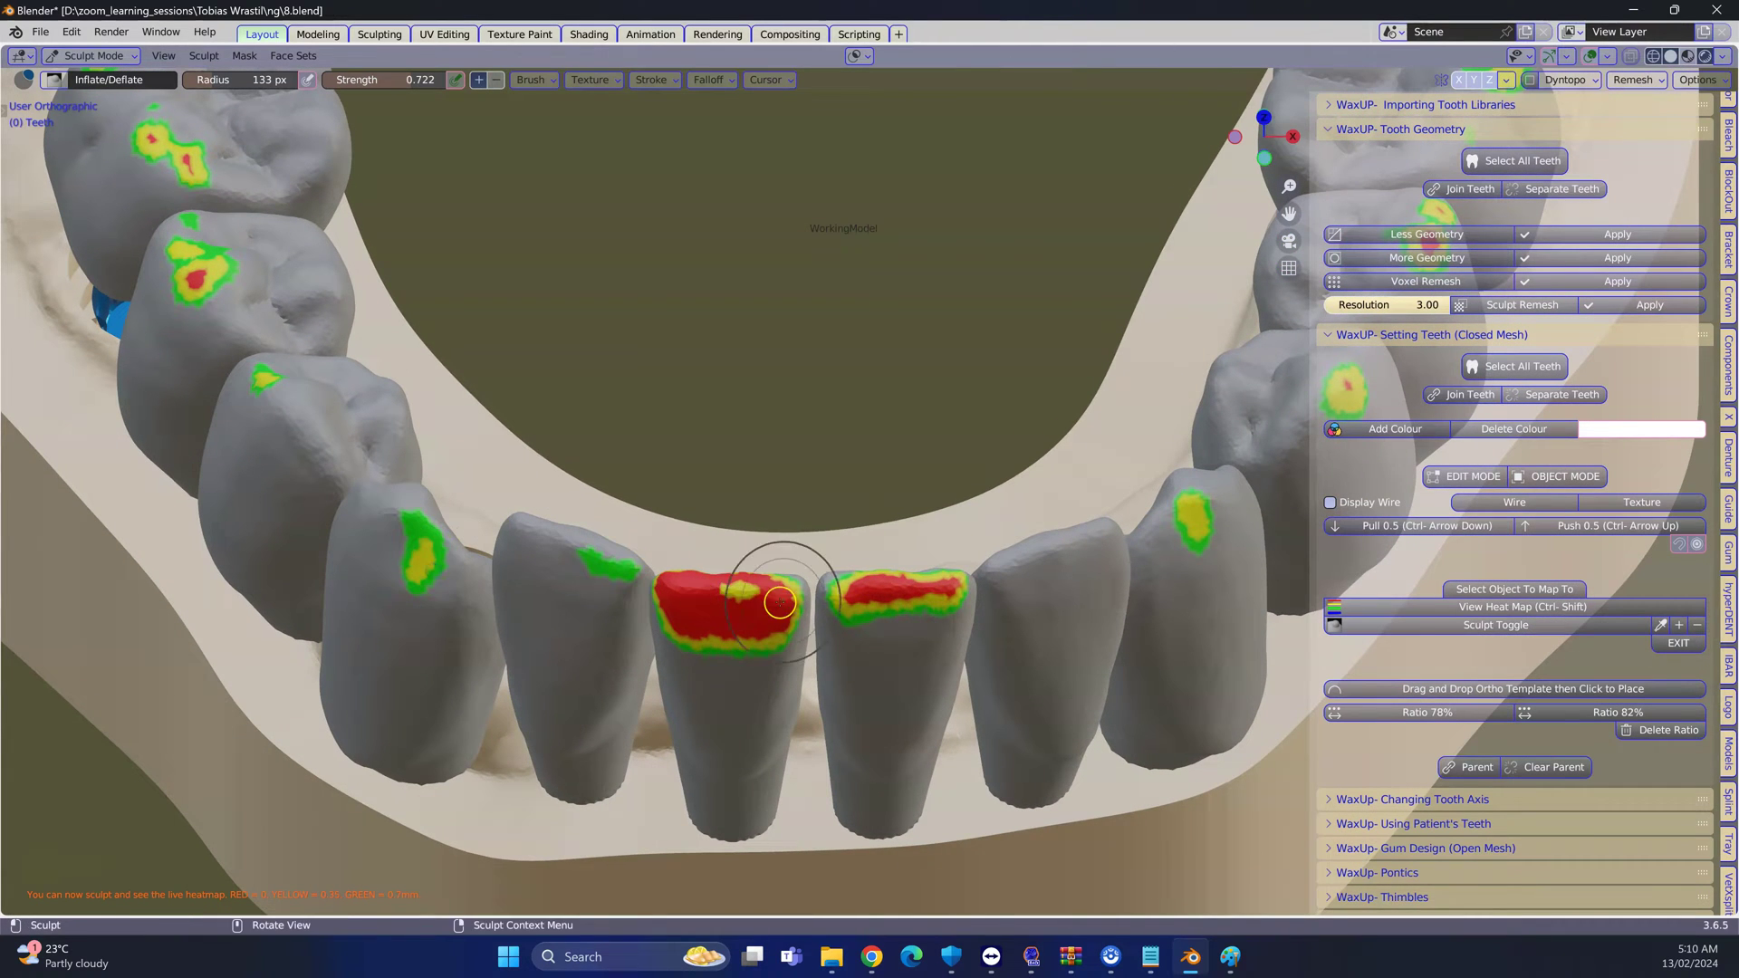
pyautogui.moveTo(749, 601); pyautogui.dragTo(724, 612)
pyautogui.moveTo(725, 611); pyautogui.dragTo(676, 616, button='middle')
pyautogui.moveTo(675, 616); pyautogui.dragTo(688, 614)
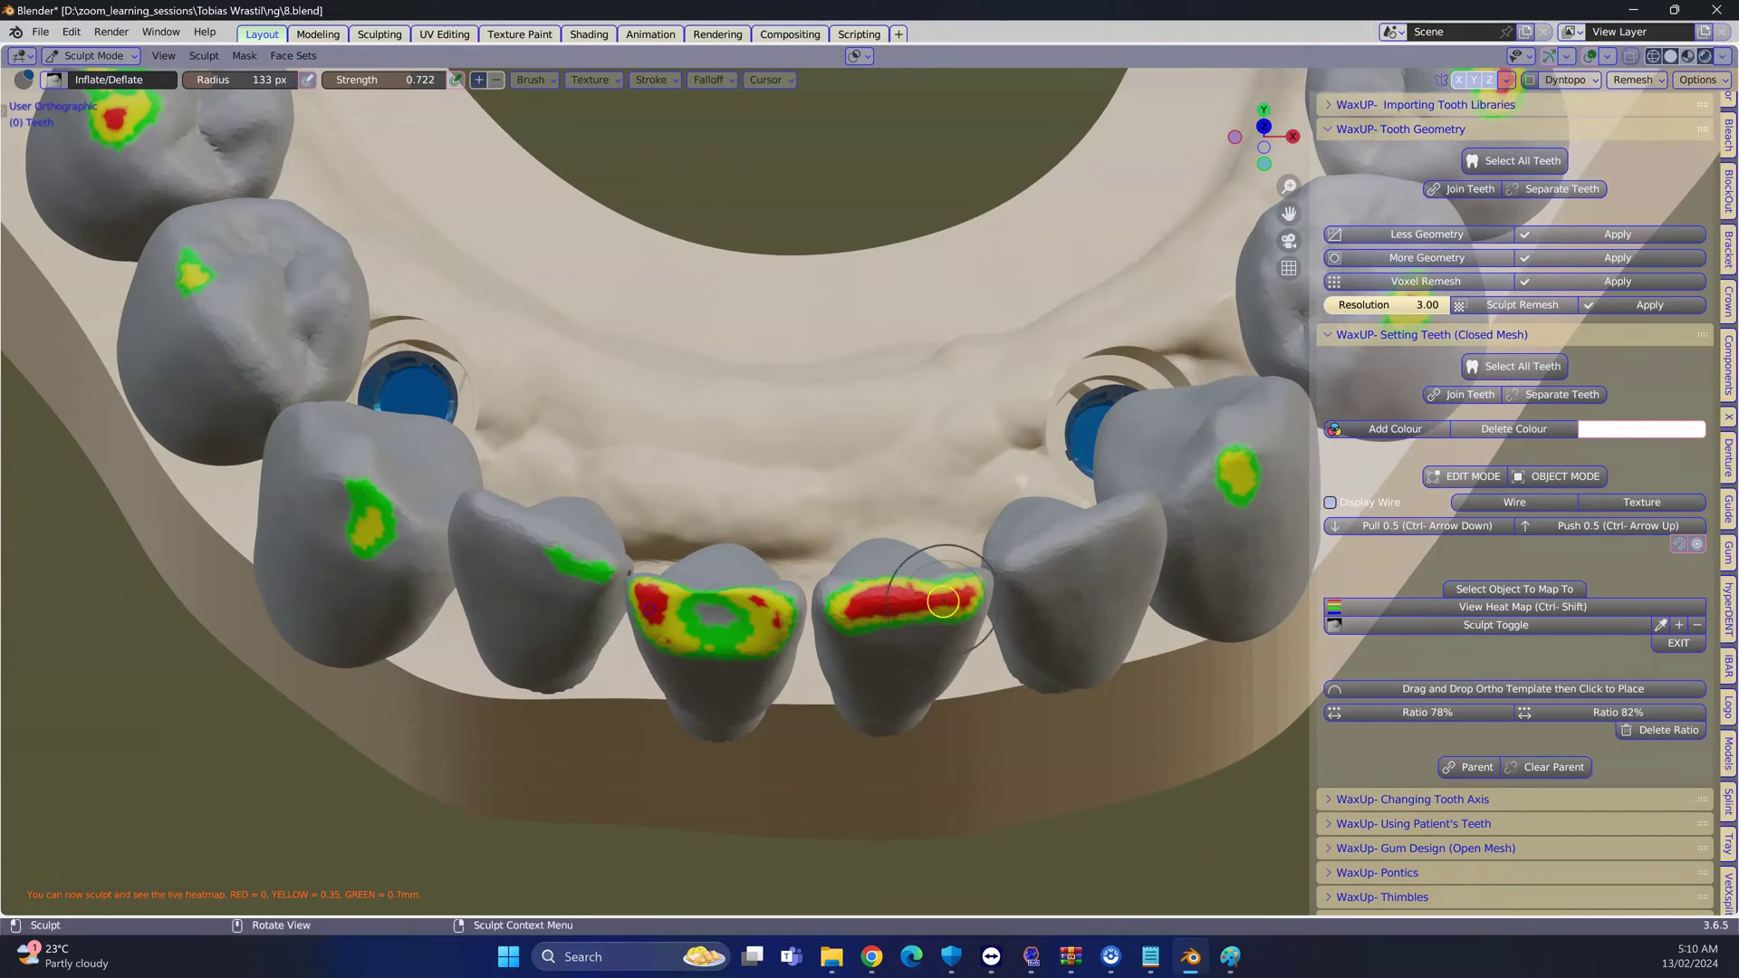
pyautogui.moveTo(897, 603); pyautogui.dragTo(915, 605)
pyautogui.moveTo(915, 605); pyautogui.dragTo(1068, 564, button='middle')
pyautogui.scroll(2, 599, 558)
pyautogui.moveTo(599, 558)
pyautogui.mouseDown(button='middle')
pyautogui.moveTo(552, 535)
pyautogui.moveTo(703, 543)
pyautogui.moveTo(679, 525)
pyautogui.moveTo(1545, 622)
pyautogui.mouseUp(button='middle')
# Exit sculpting and separate the lower Teeth object into individual teeth
pyautogui.click(1678, 643)
pyautogui.moveTo(989, 556); pyautogui.dragTo(749, 310, button='middle')
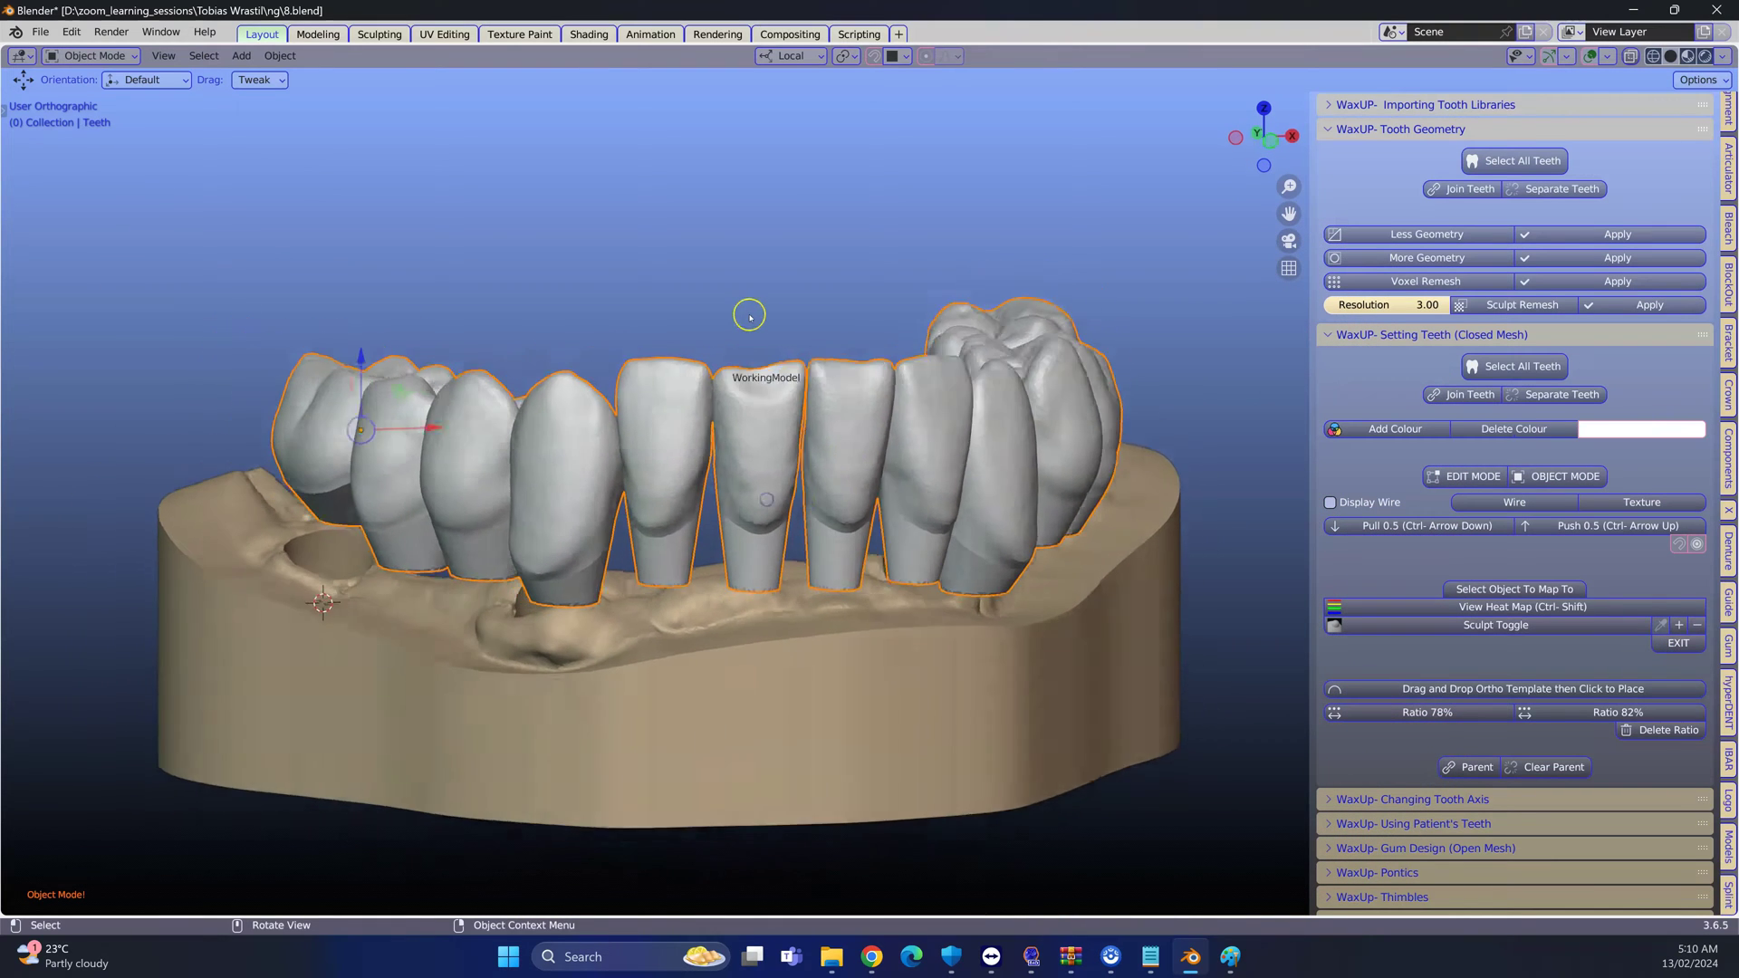
pyautogui.click(749, 311)
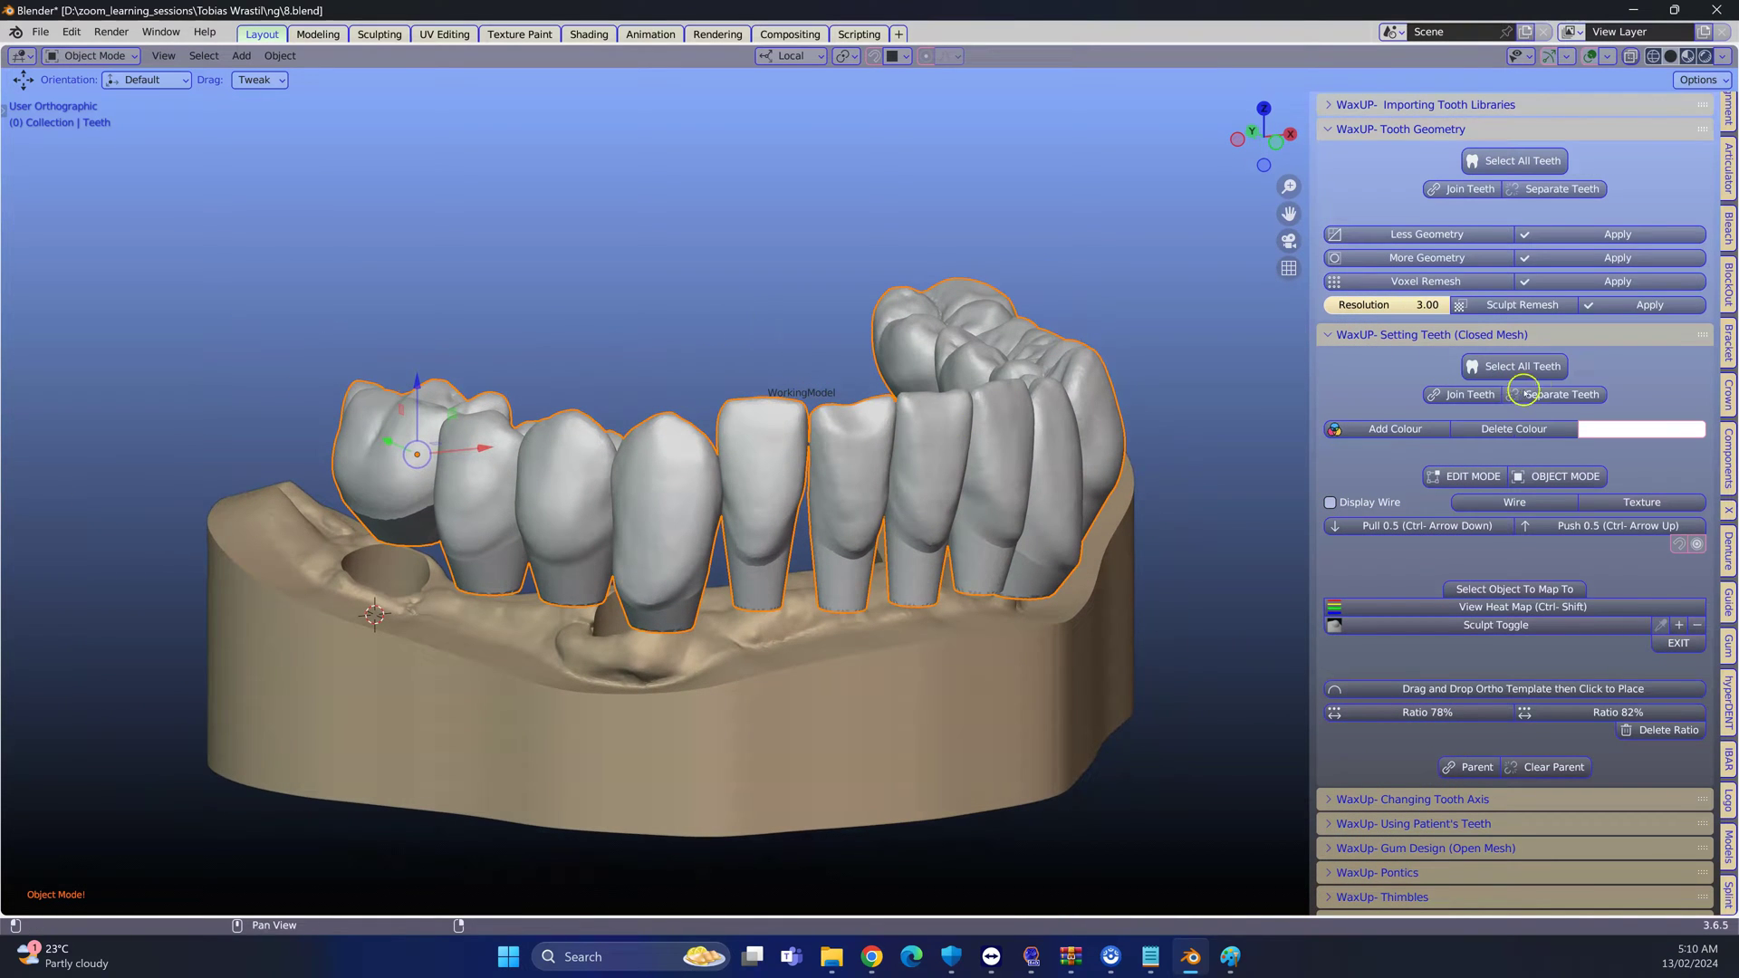
pyautogui.click(1563, 398)
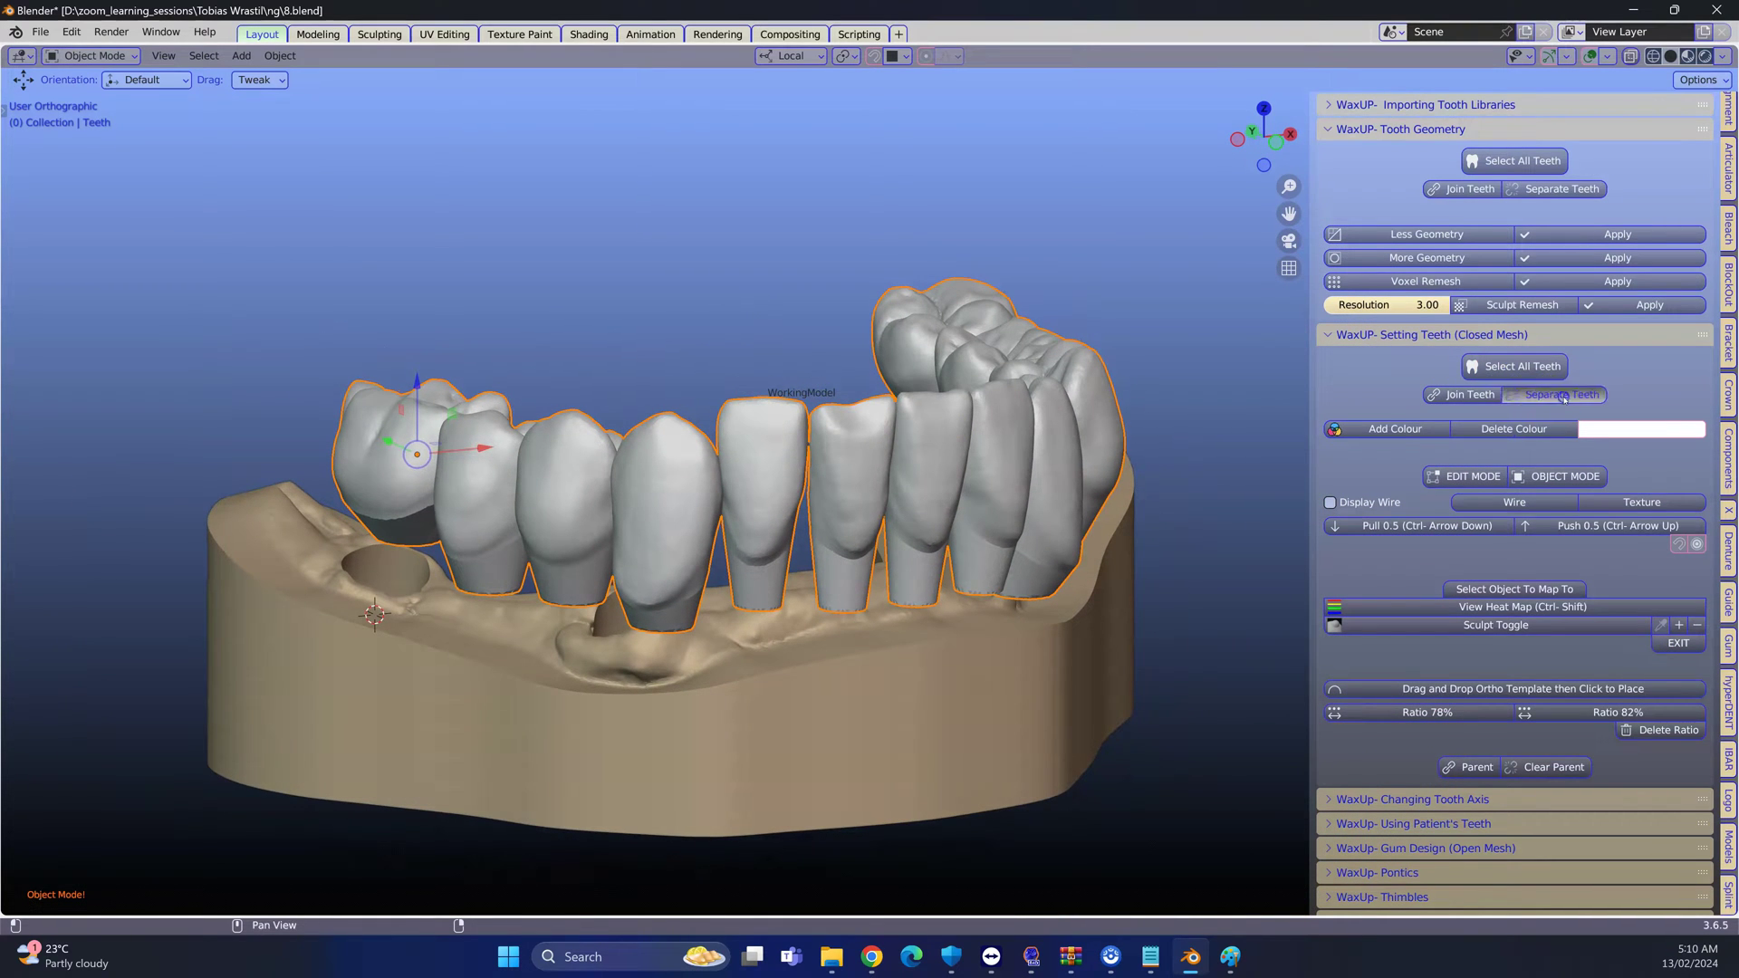
# Unhide the upper jaw model and select it
pyautogui.moveTo(699, 272); pyautogui.dragTo(701, 275, button='middle')
pyautogui.click(708, 286)
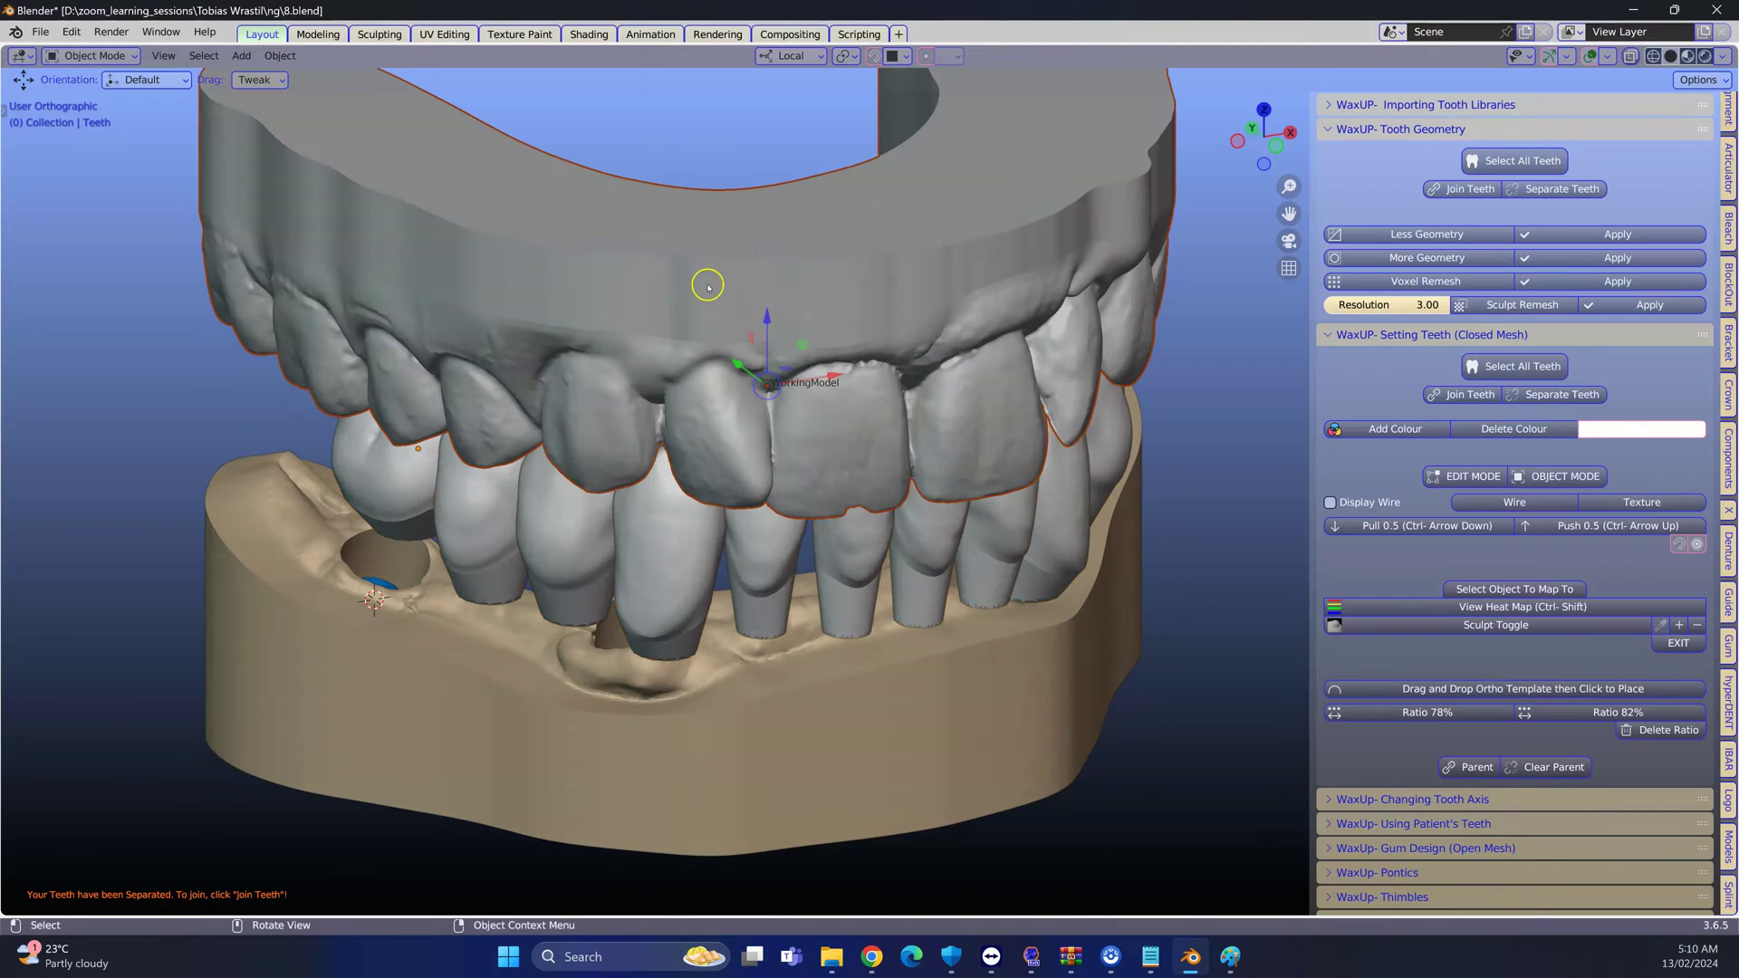
pyautogui.click(800, 331)
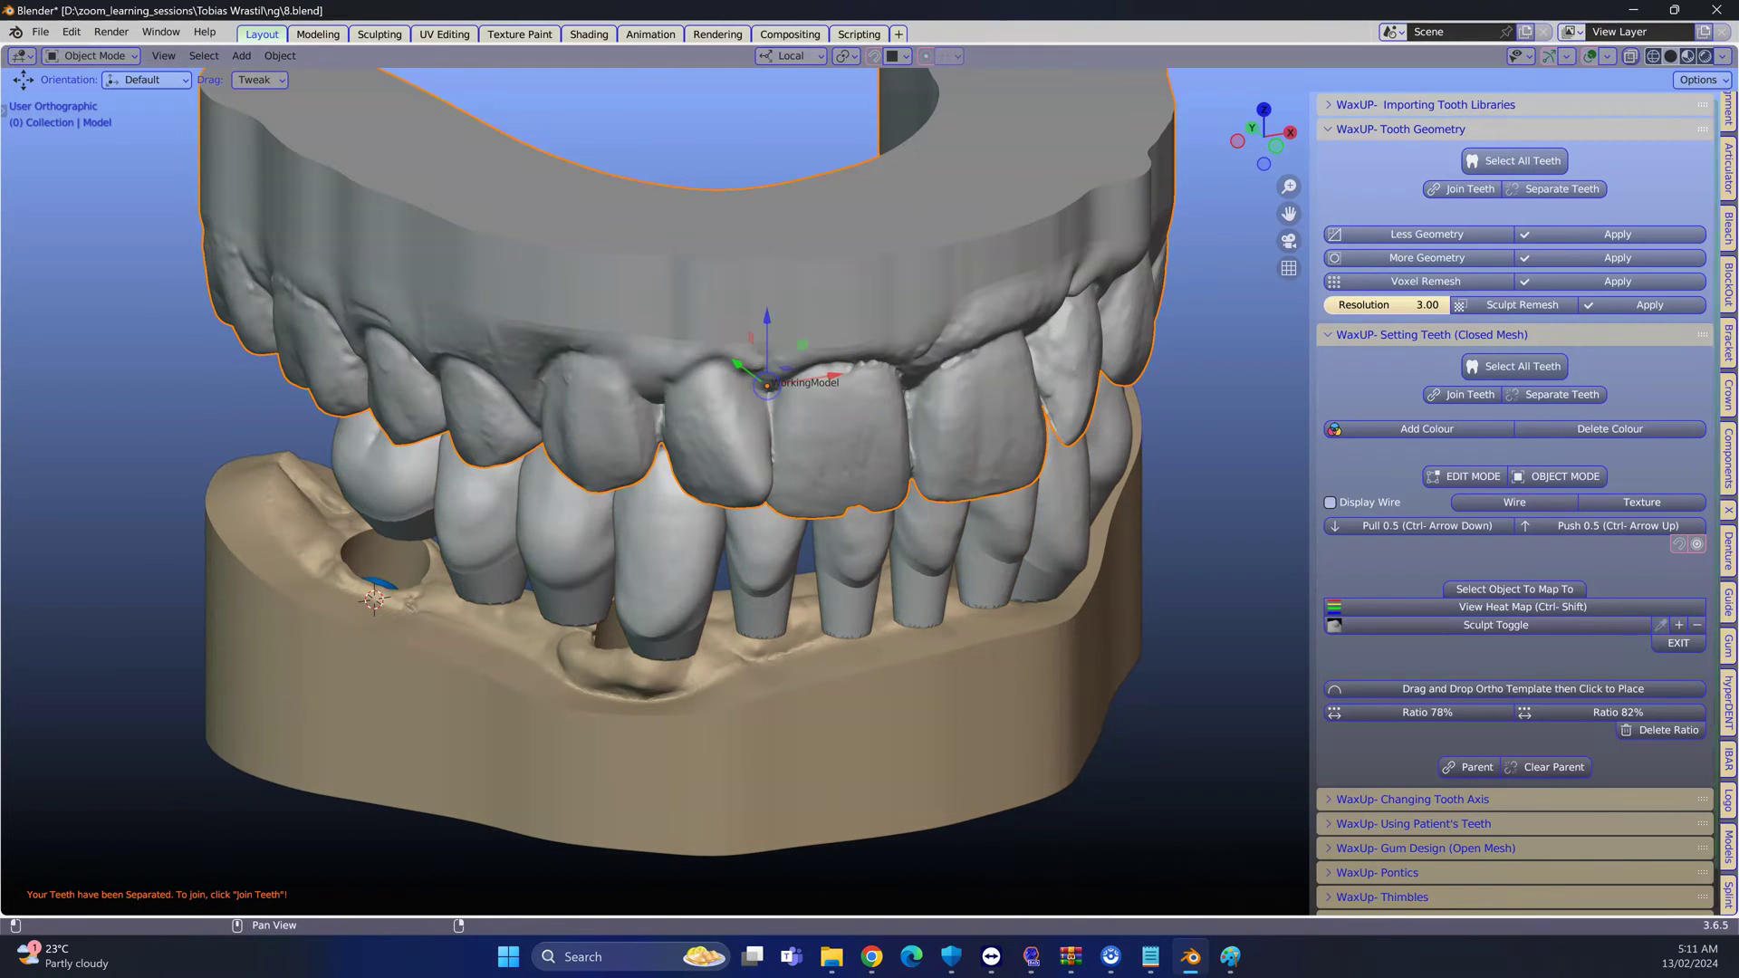
# Hide the upper jaw Antagonist from the Abutment tab
pyautogui.click(1728, 109)
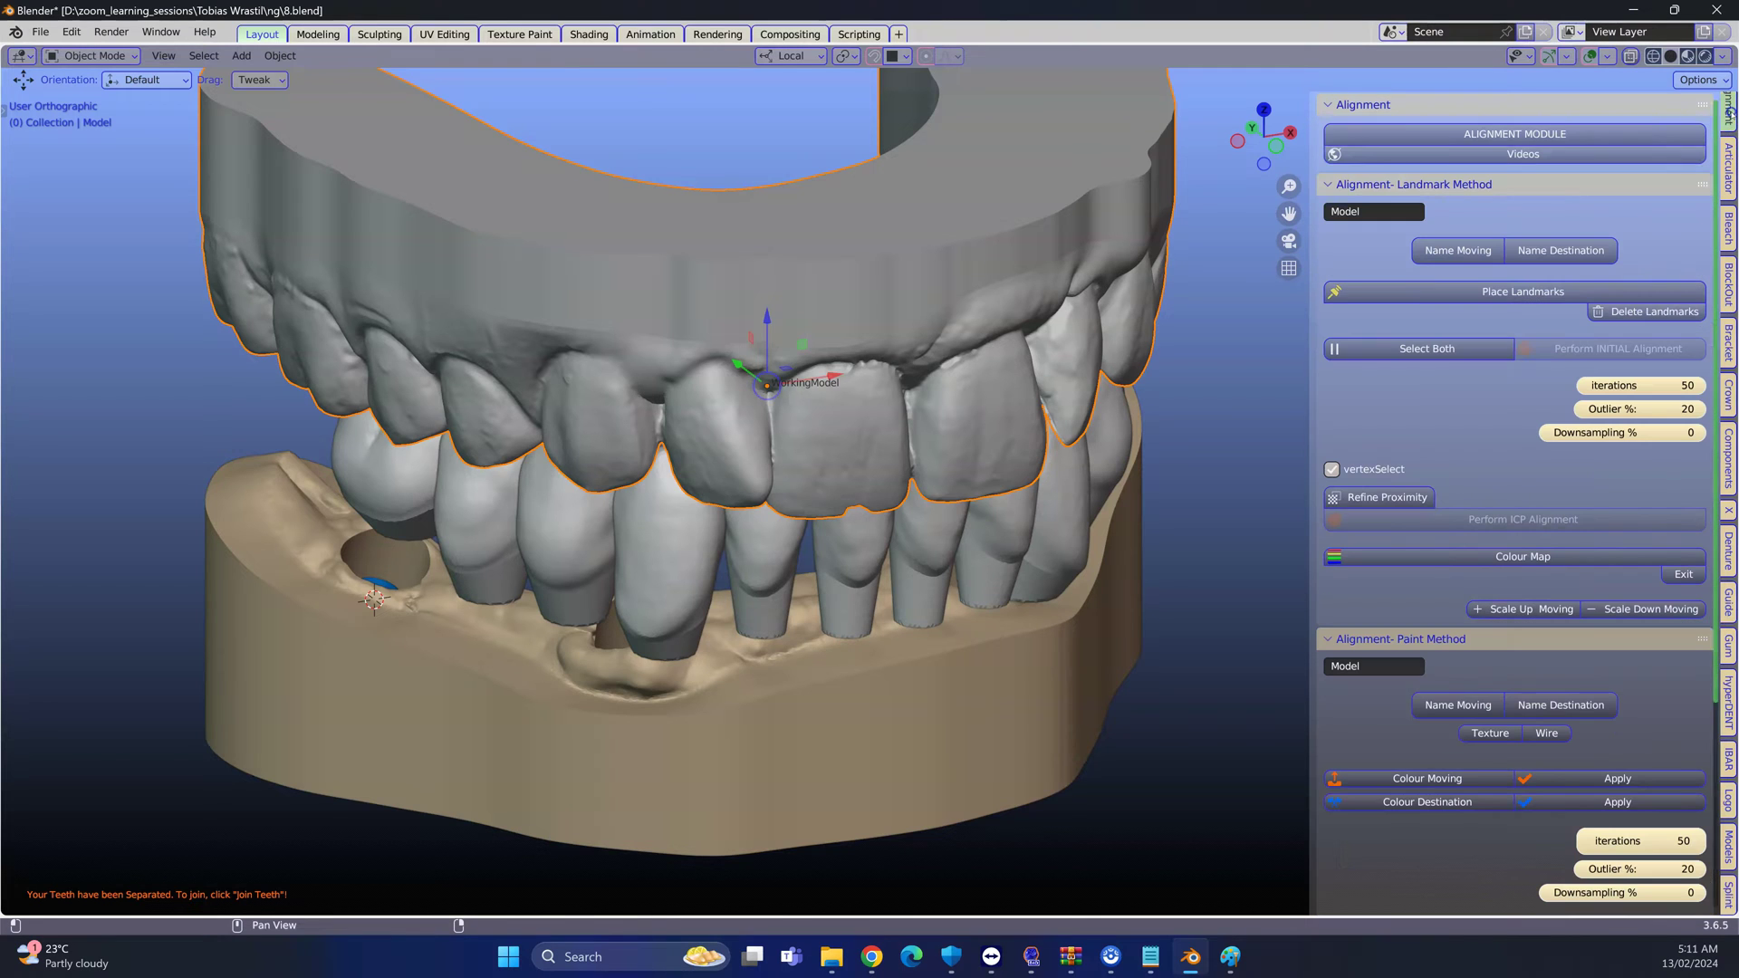
pyautogui.moveTo(1042, 226); pyautogui.dragTo(998, 298, button='middle')
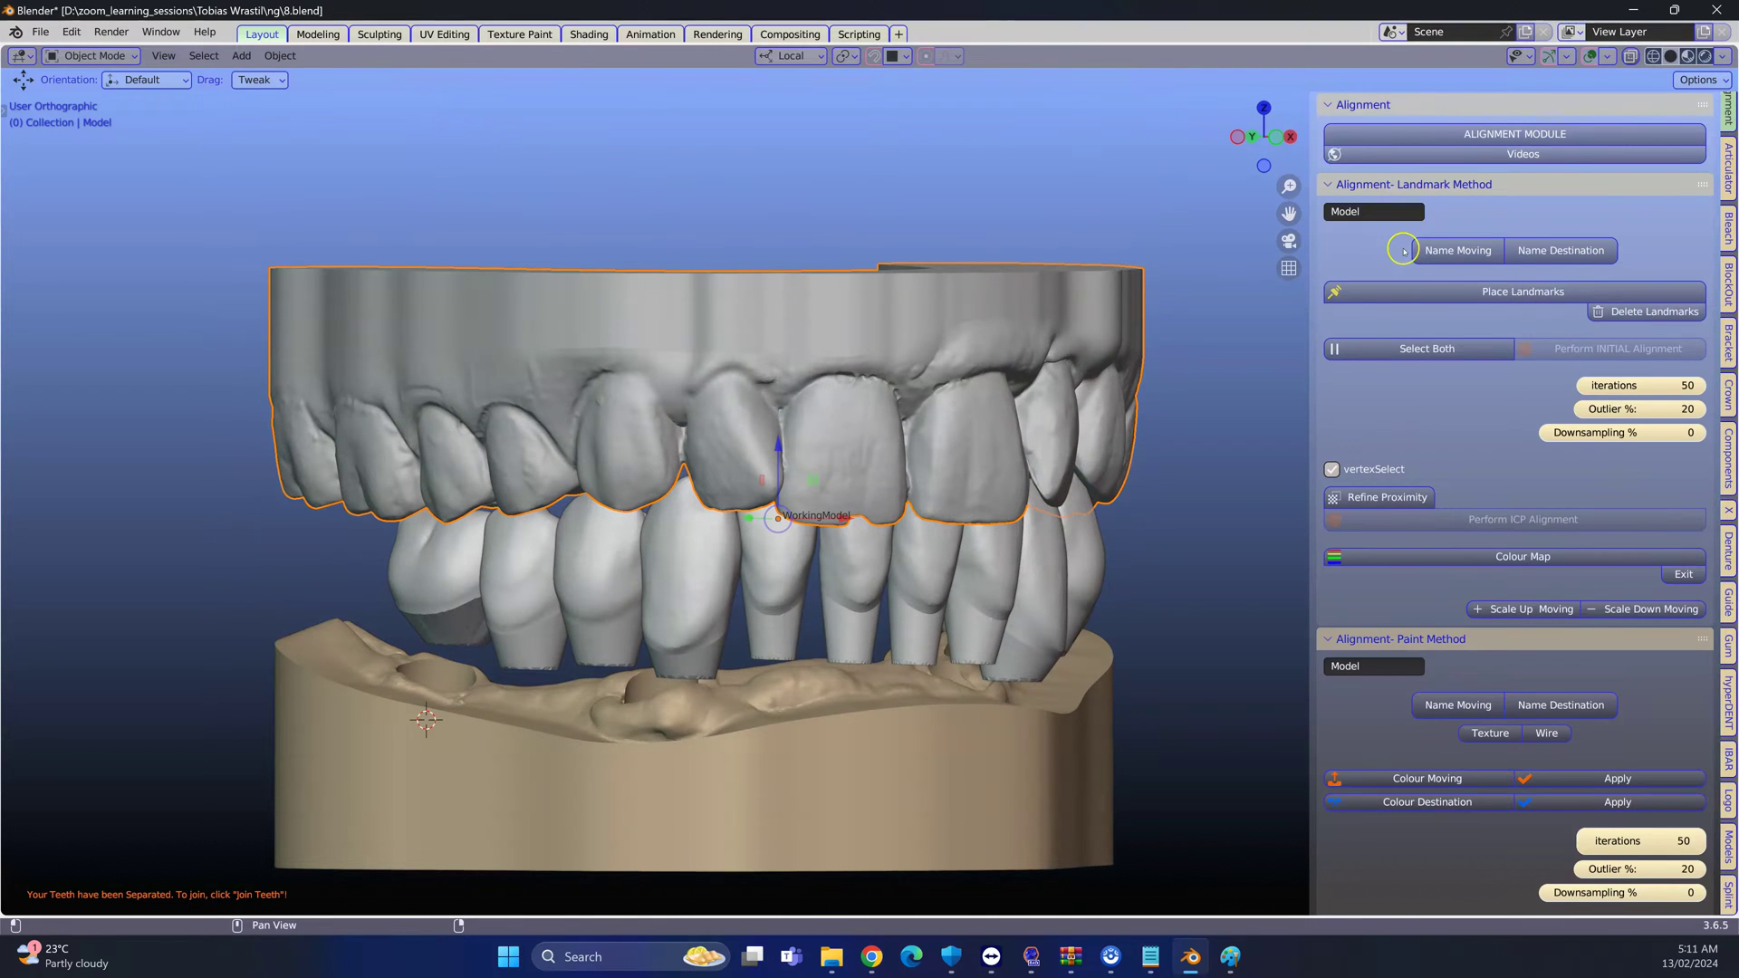
pyautogui.scroll(2, 1725, 126)
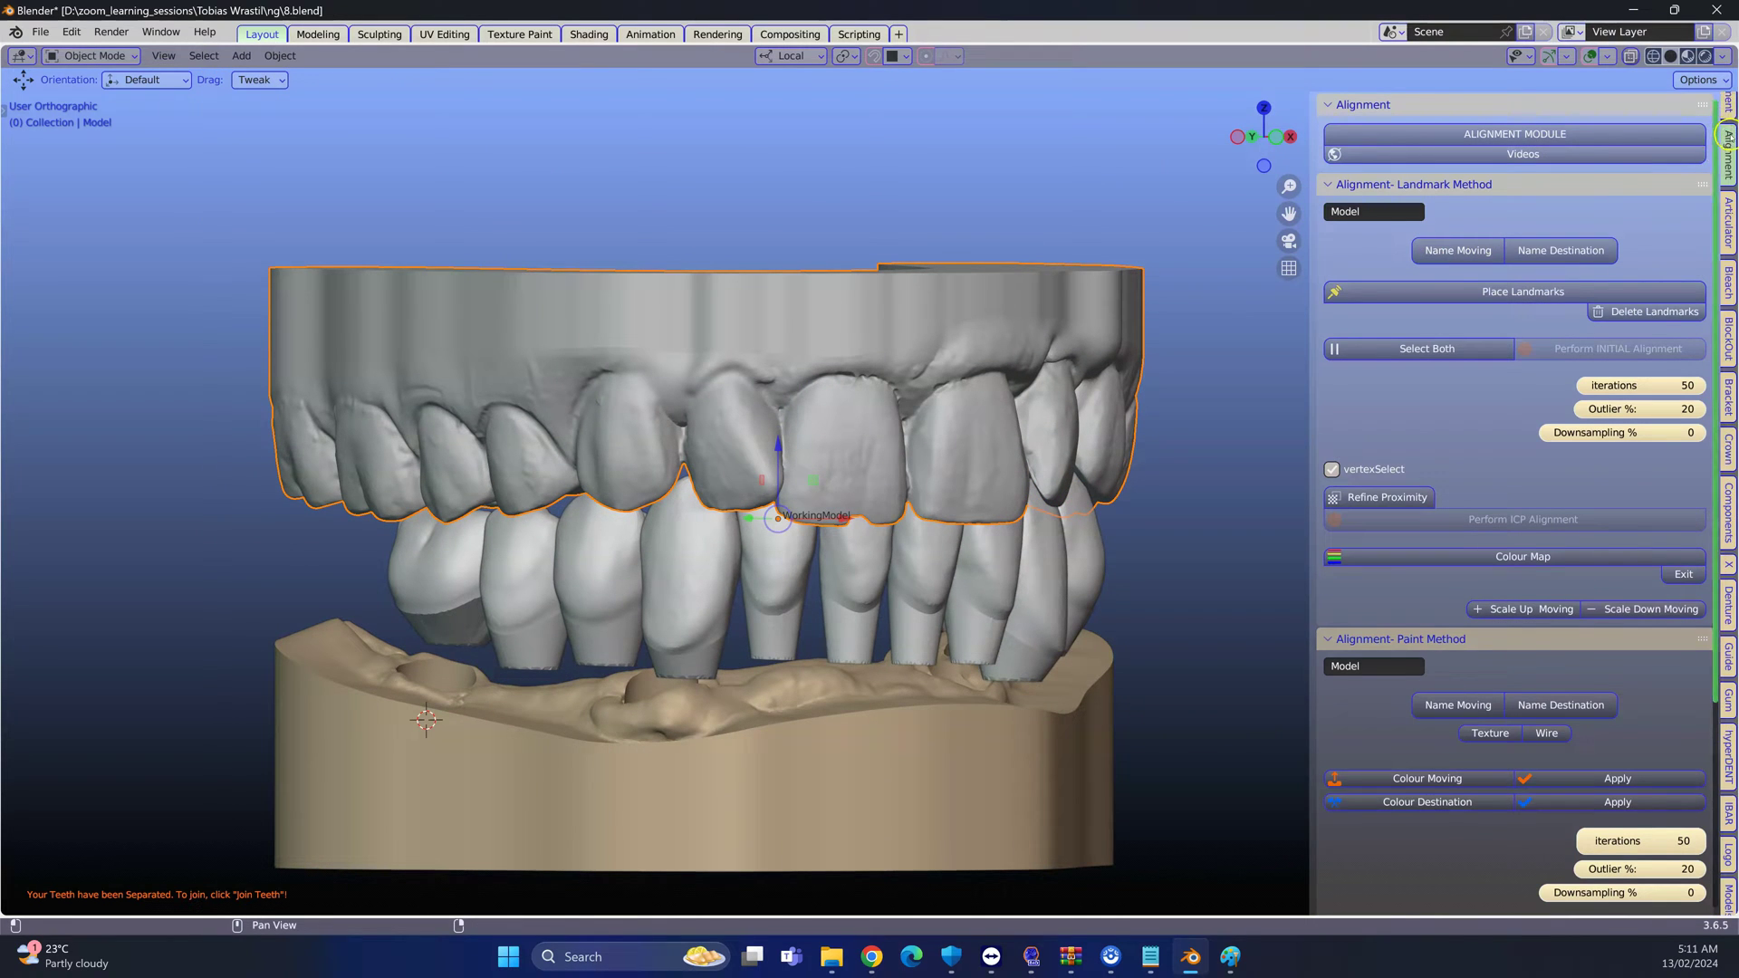
pyautogui.click(1726, 125)
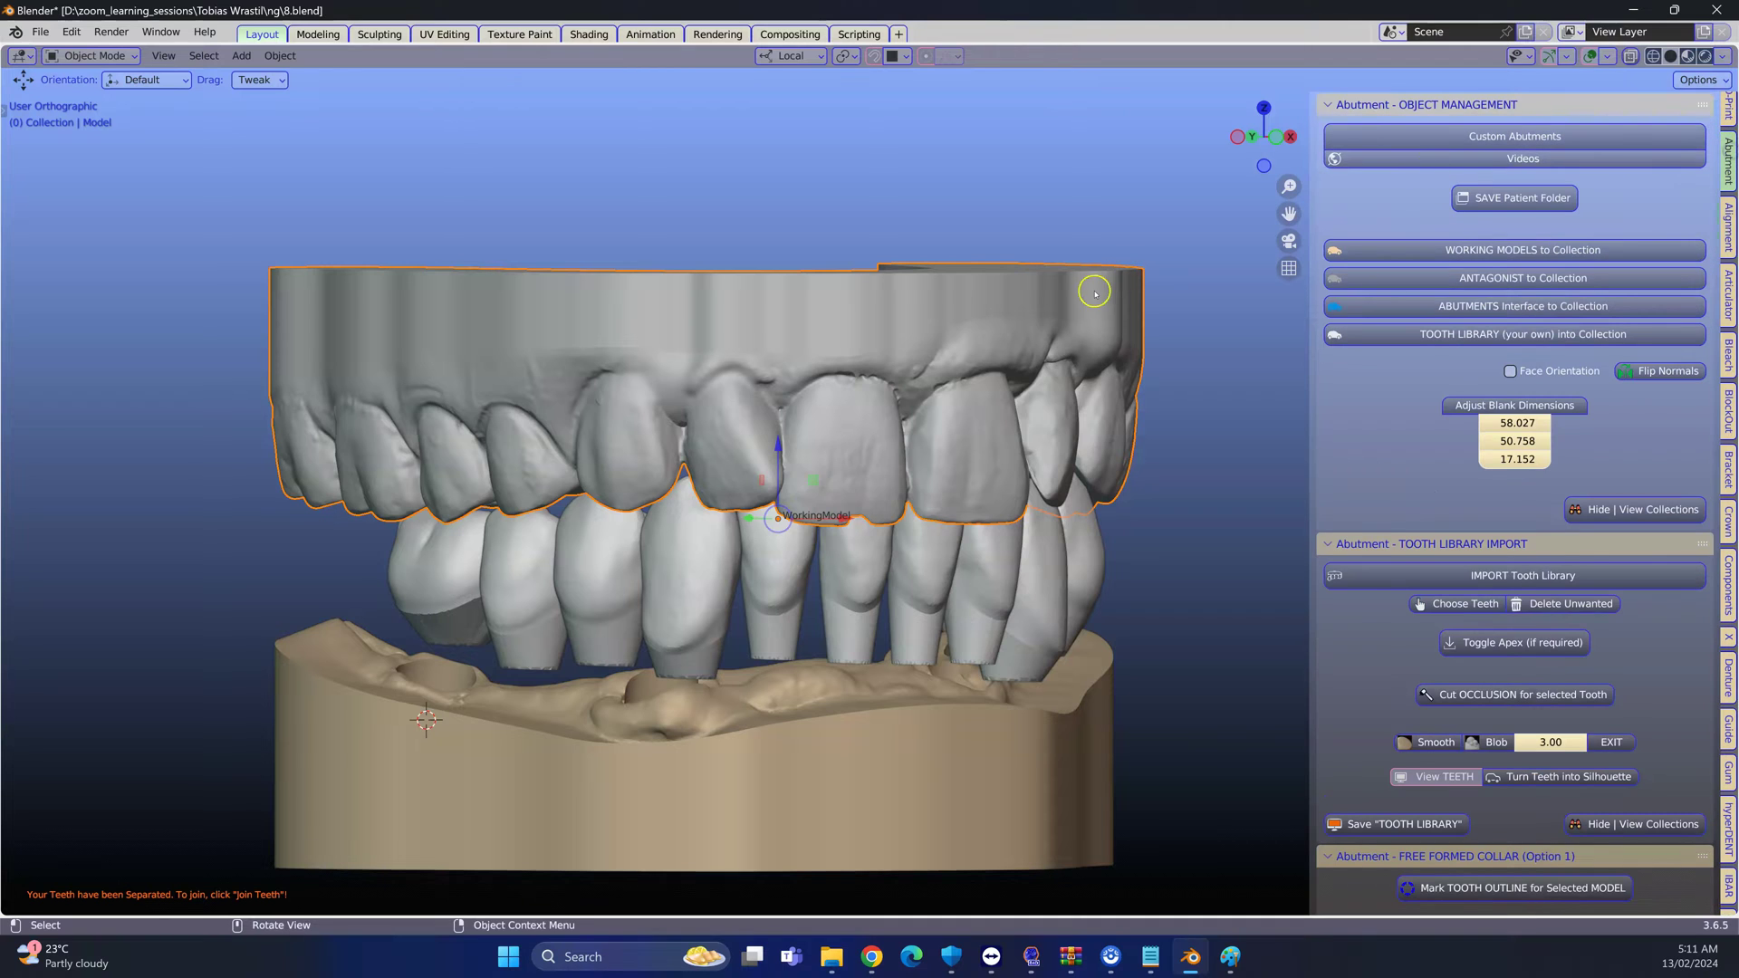
pyautogui.click(1453, 279)
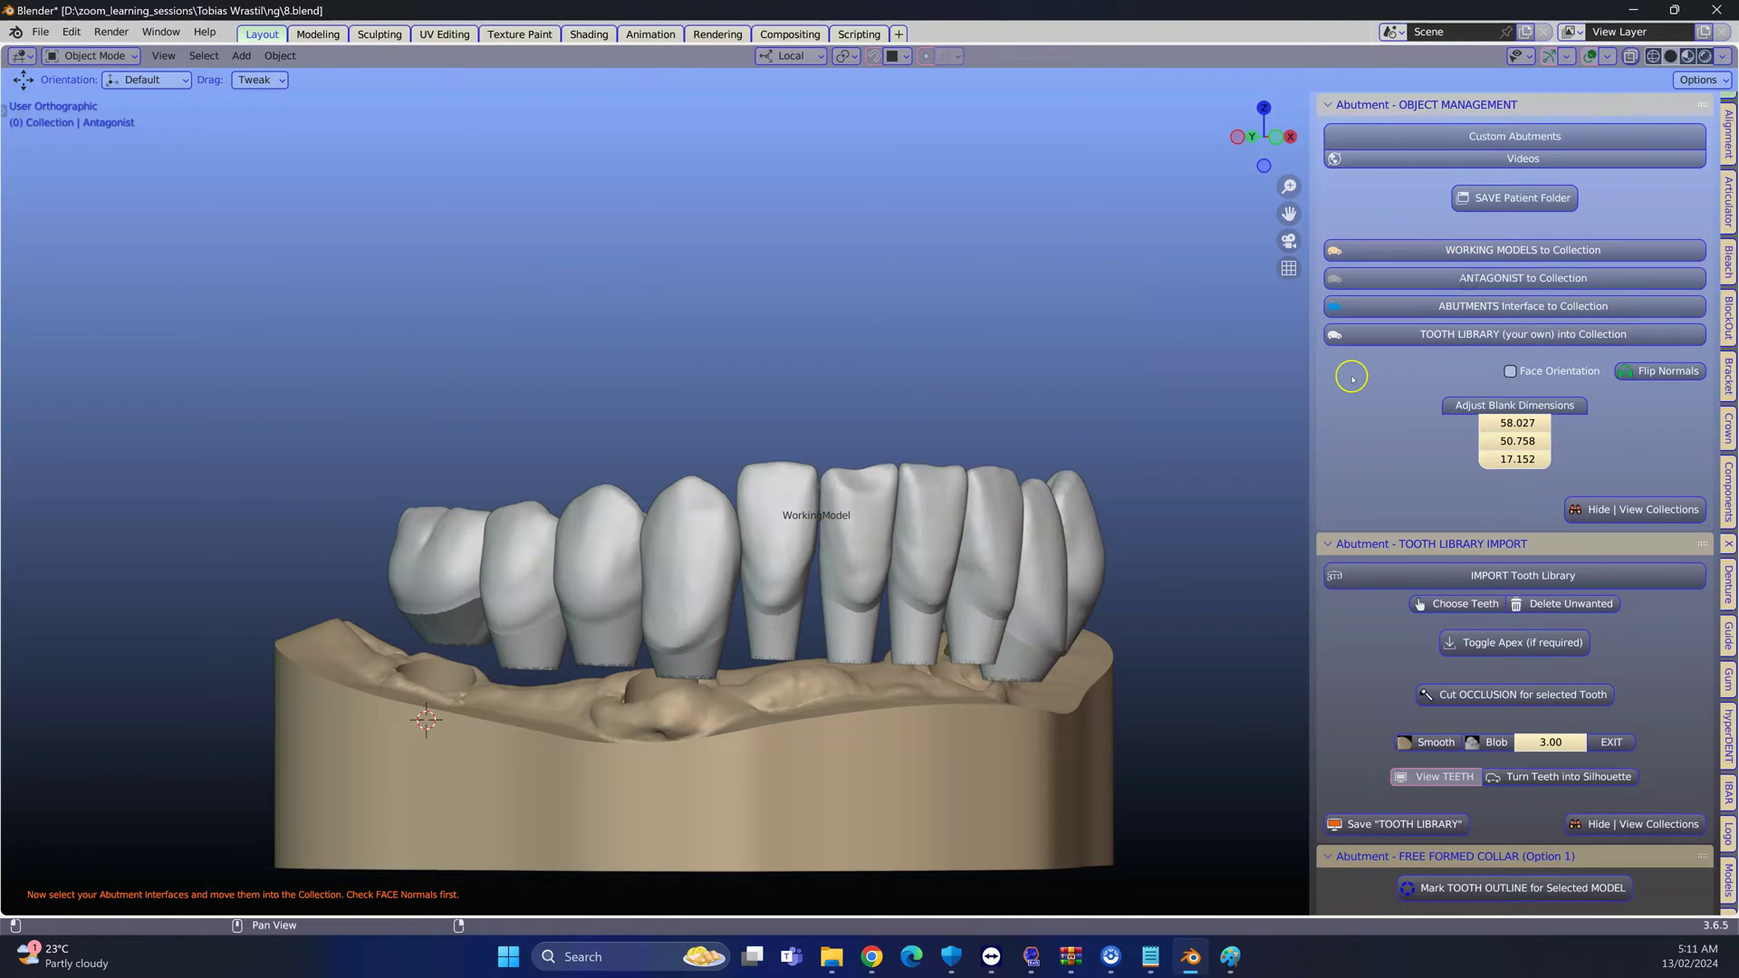
# Shift-select the separated left and front teeth
pyautogui.moveTo(978, 477); pyautogui.dragTo(426, 290, button='middle')
pyautogui.click(779, 543)
pyautogui.click(416, 271)
pyautogui.keyDown('shift'); pyautogui.click(439, 362); pyautogui.keyUp('shift')
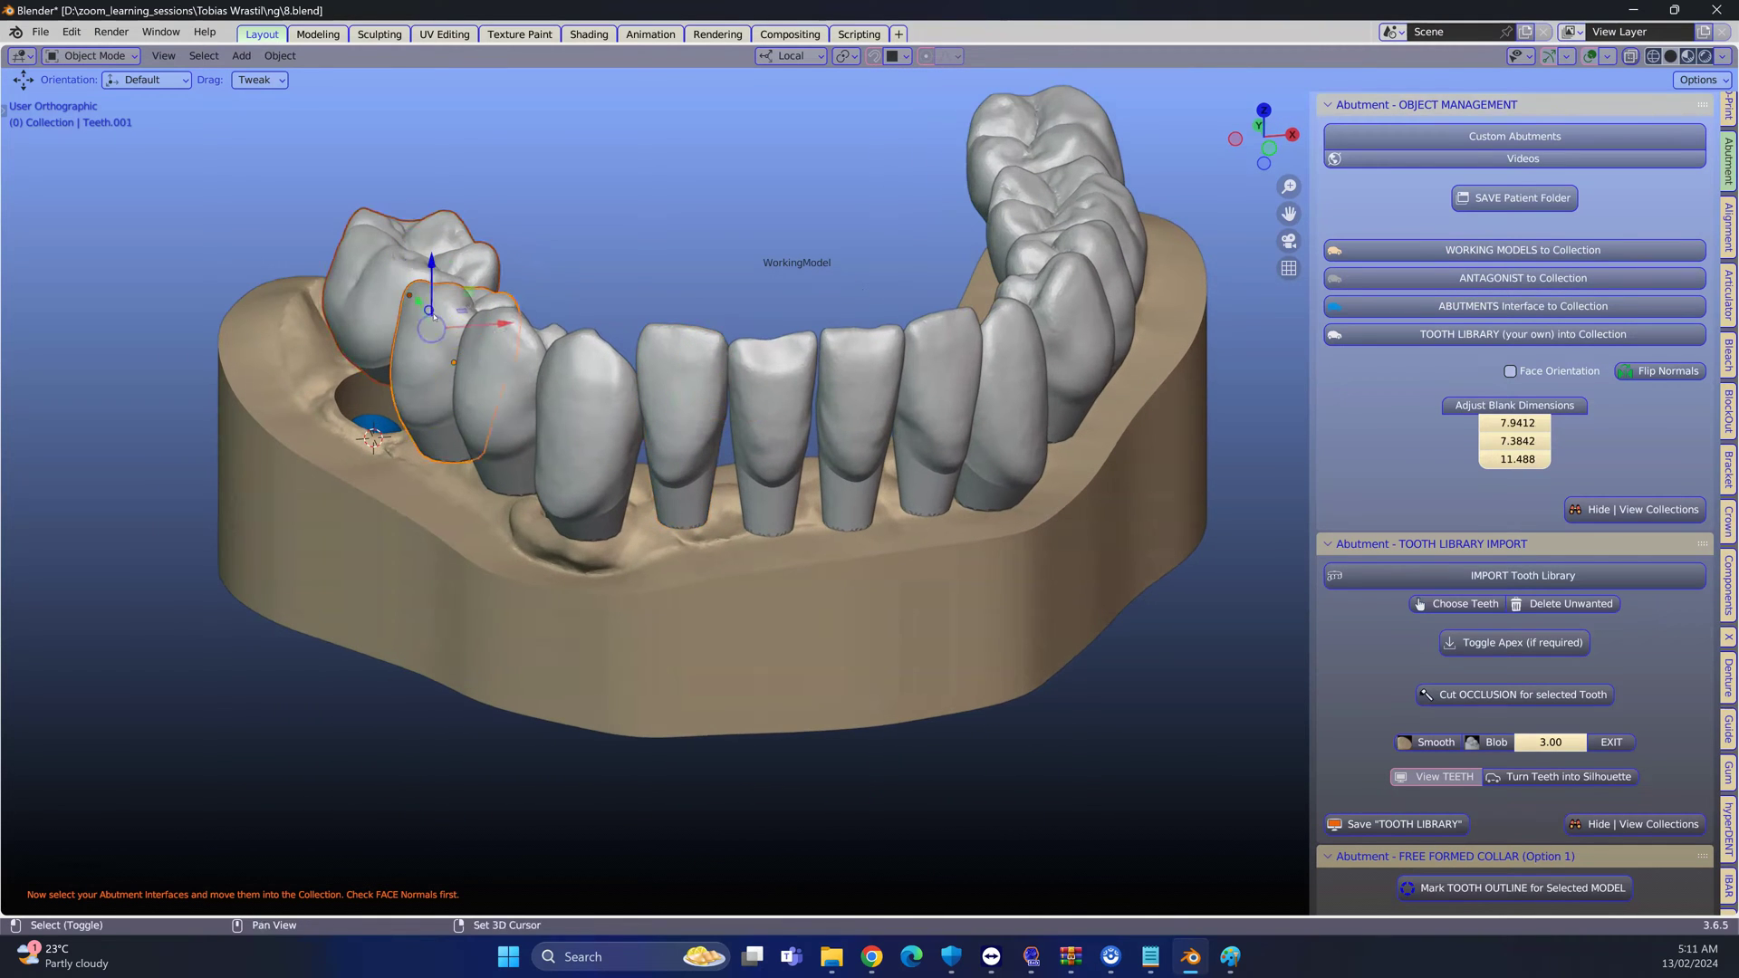
pyautogui.keyDown('shift'); pyautogui.click(493, 363); pyautogui.keyUp('shift')
pyautogui.keyDown('shift'); pyautogui.click(584, 362); pyautogui.keyUp('shift')
pyautogui.keyDown('shift'); pyautogui.click(681, 358); pyautogui.keyUp('shift')
pyautogui.keyDown('shift'); pyautogui.click(770, 362); pyautogui.keyUp('shift')
pyautogui.keyDown('shift'); pyautogui.click(856, 358); pyautogui.keyUp('shift')
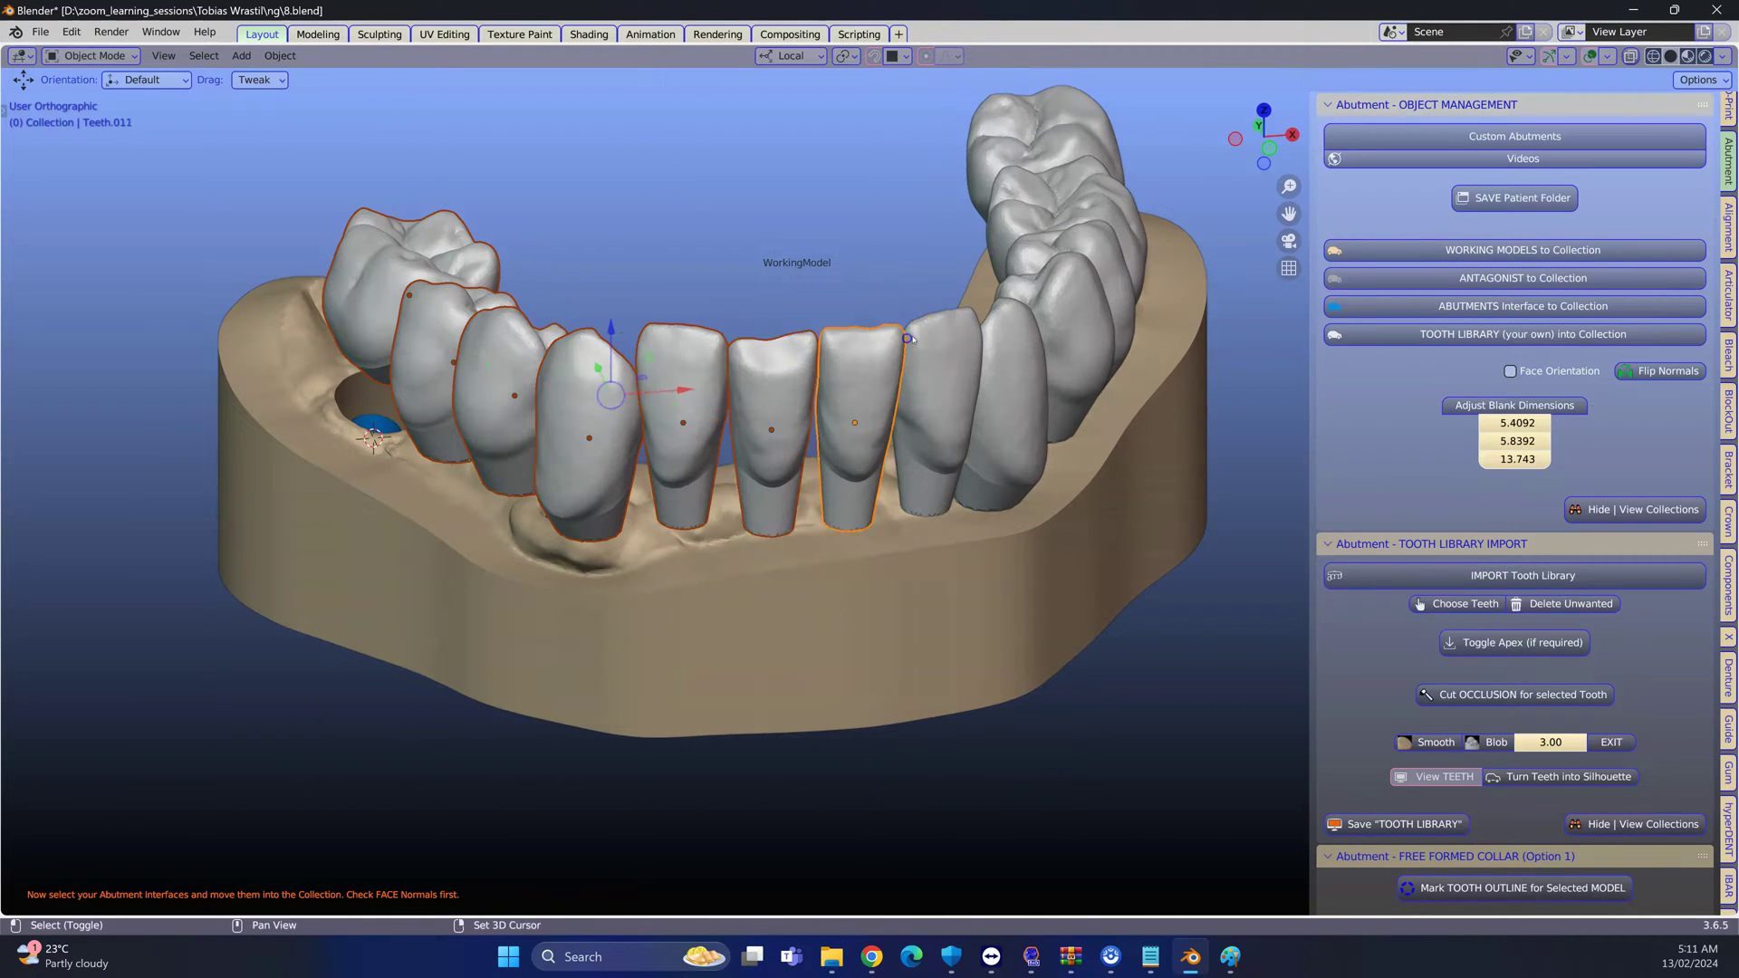
pyautogui.keyDown('shift'); pyautogui.click(965, 335); pyautogui.keyUp('shift')
# Add the right-side teeth, move all into the TOOTH LIBRARY collection, and hide TEETH
pyautogui.keyDown('shift'); pyautogui.click(992, 380); pyautogui.keyUp('shift')
pyautogui.keyDown('shift'); pyautogui.click(1051, 345); pyautogui.keyUp('shift')
pyautogui.keyDown('shift'); pyautogui.click(1069, 299); pyautogui.keyUp('shift')
pyautogui.keyDown('shift'); pyautogui.click(1064, 240); pyautogui.keyUp('shift')
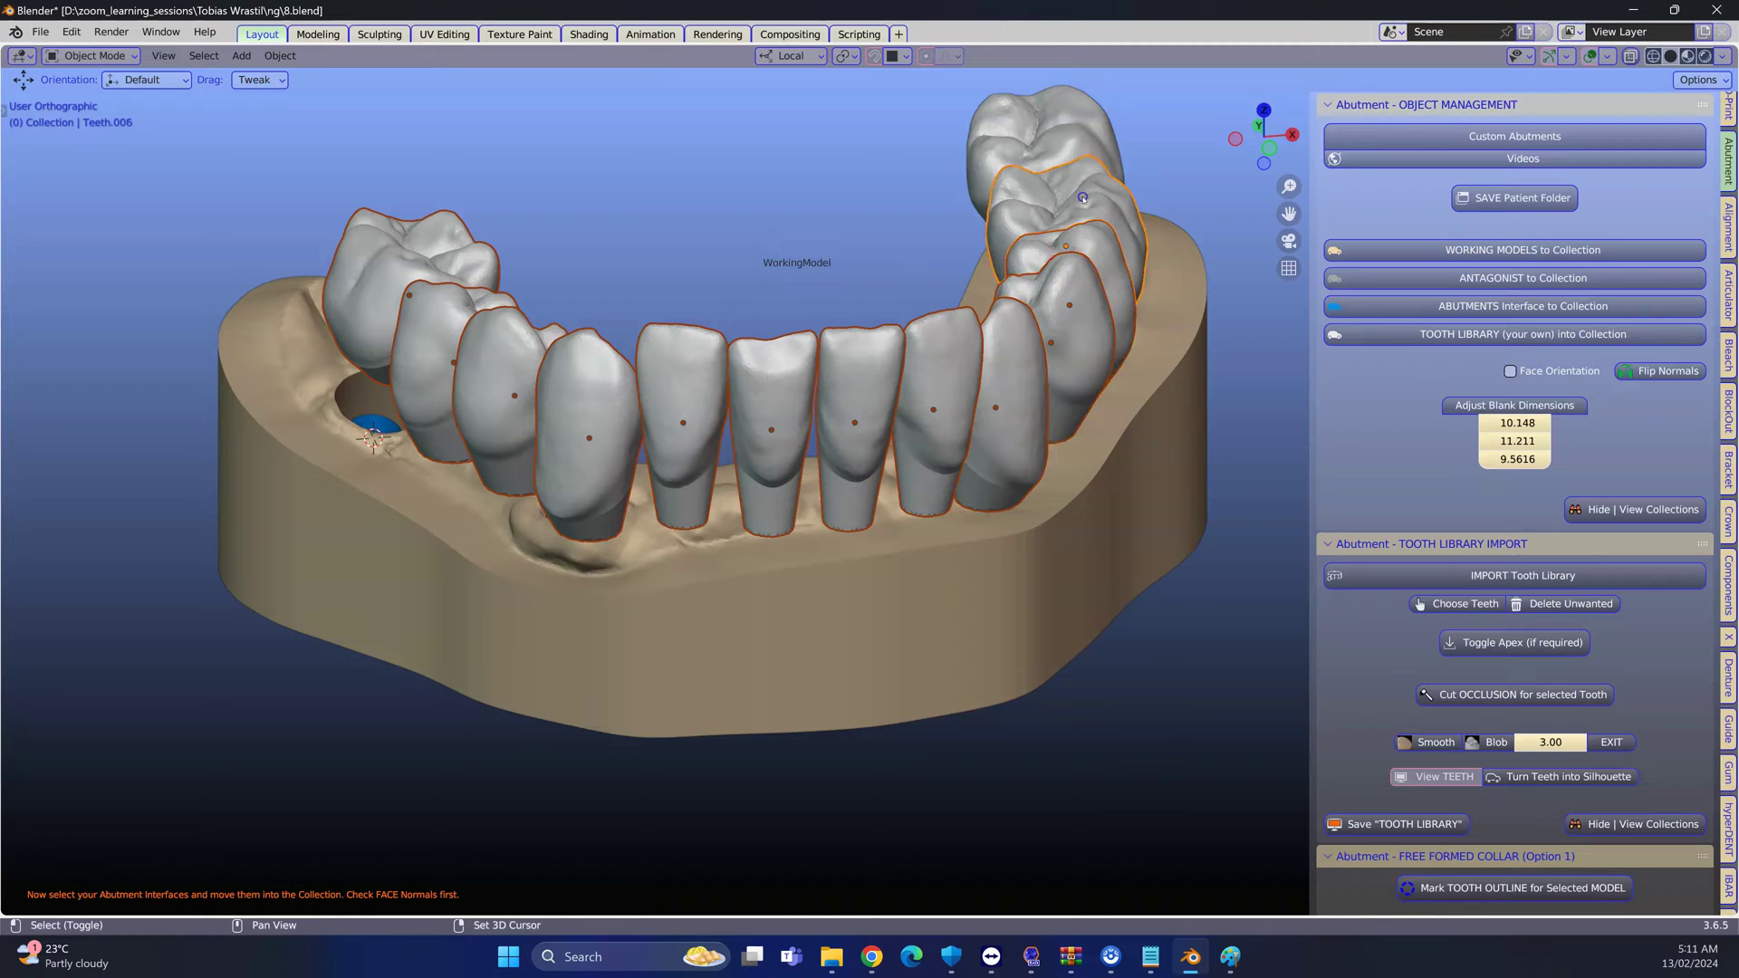
pyautogui.keyDown('shift'); pyautogui.click(1061, 134); pyautogui.keyUp('shift')
pyautogui.click(1490, 336)
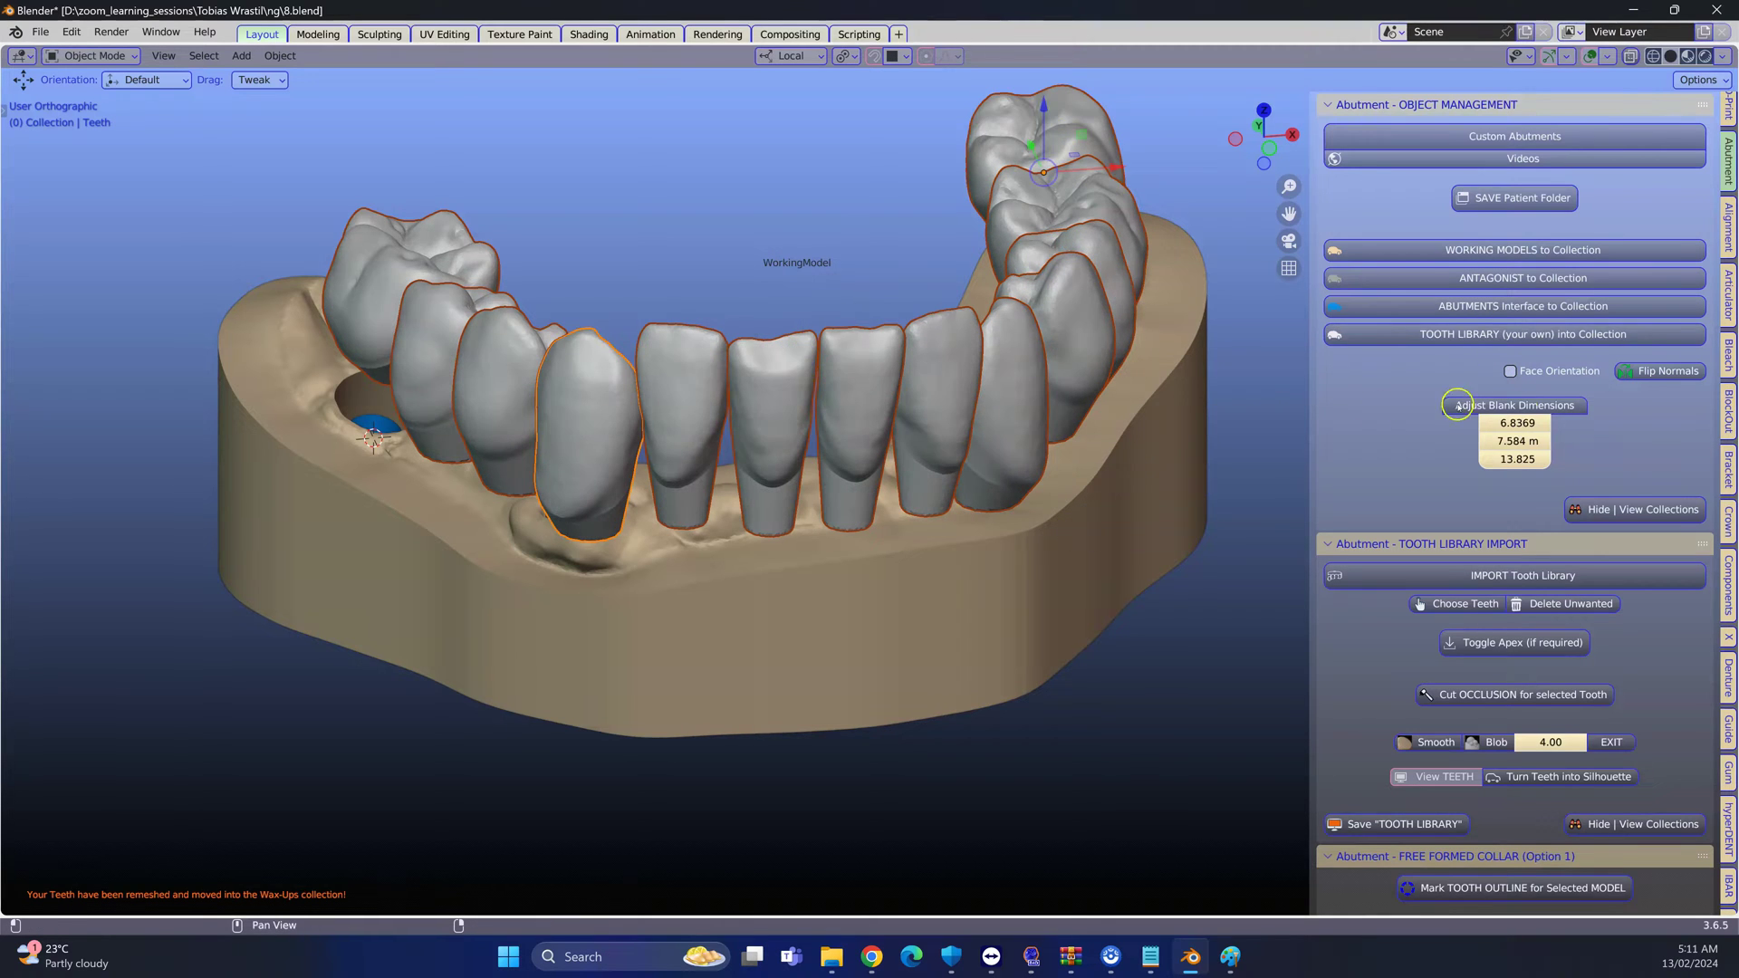
pyautogui.click(1617, 505)
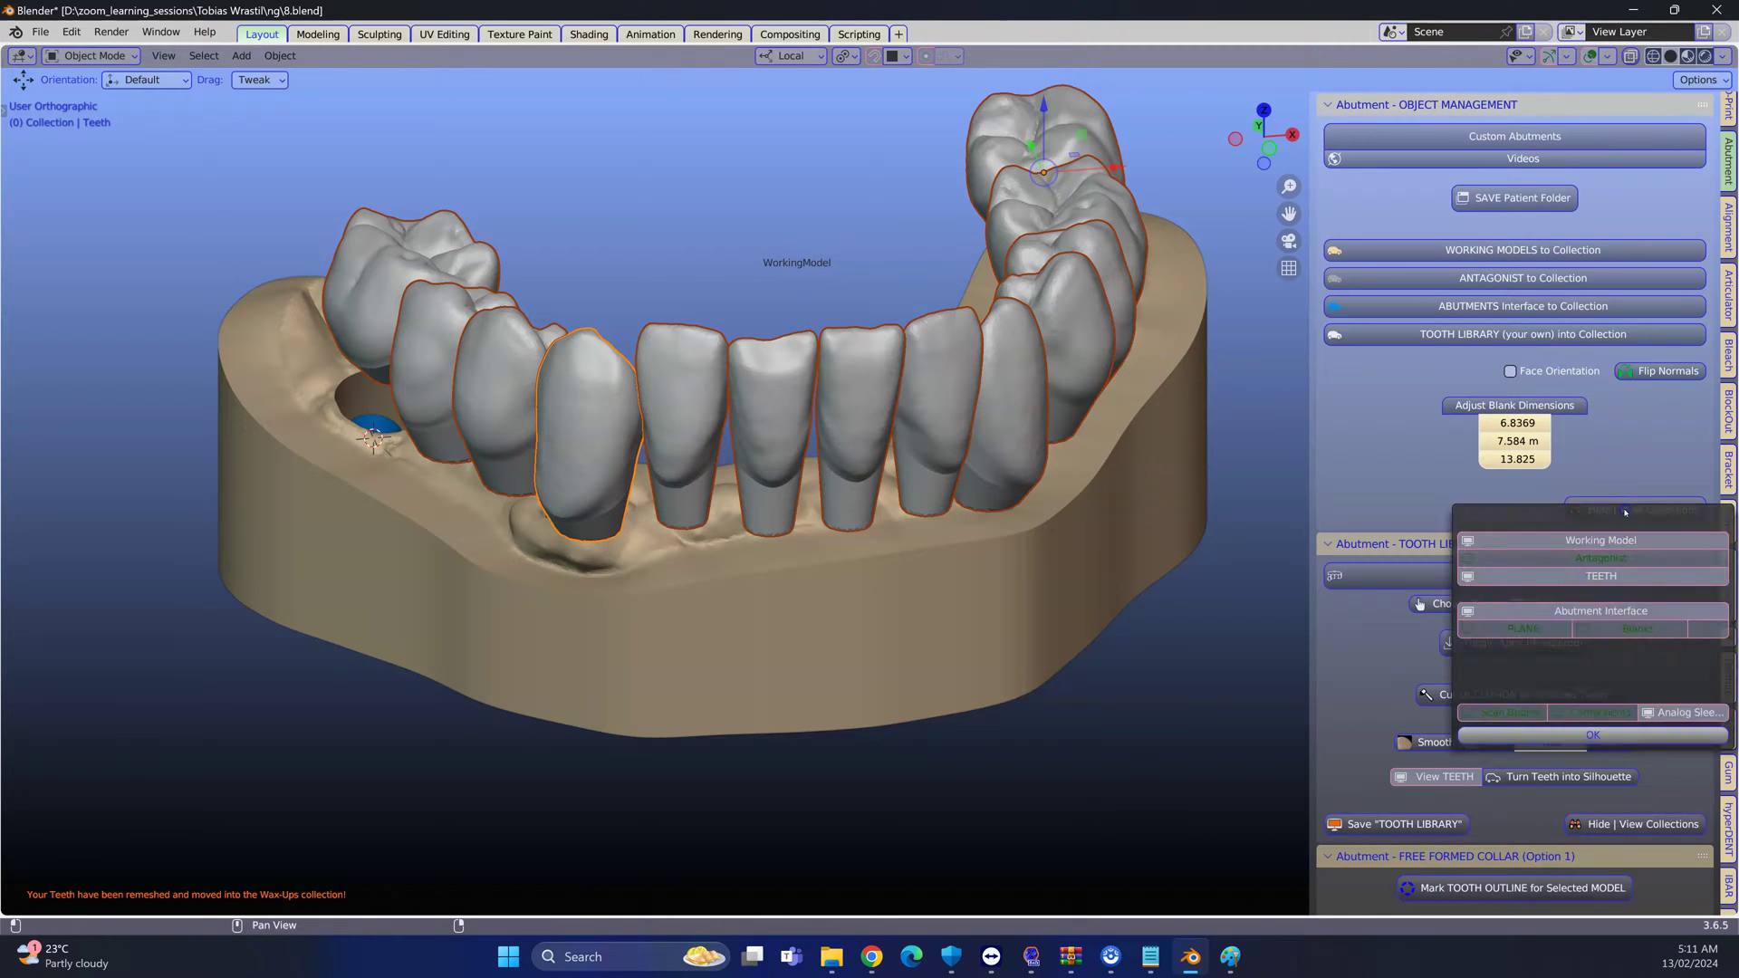
pyautogui.click(1614, 577)
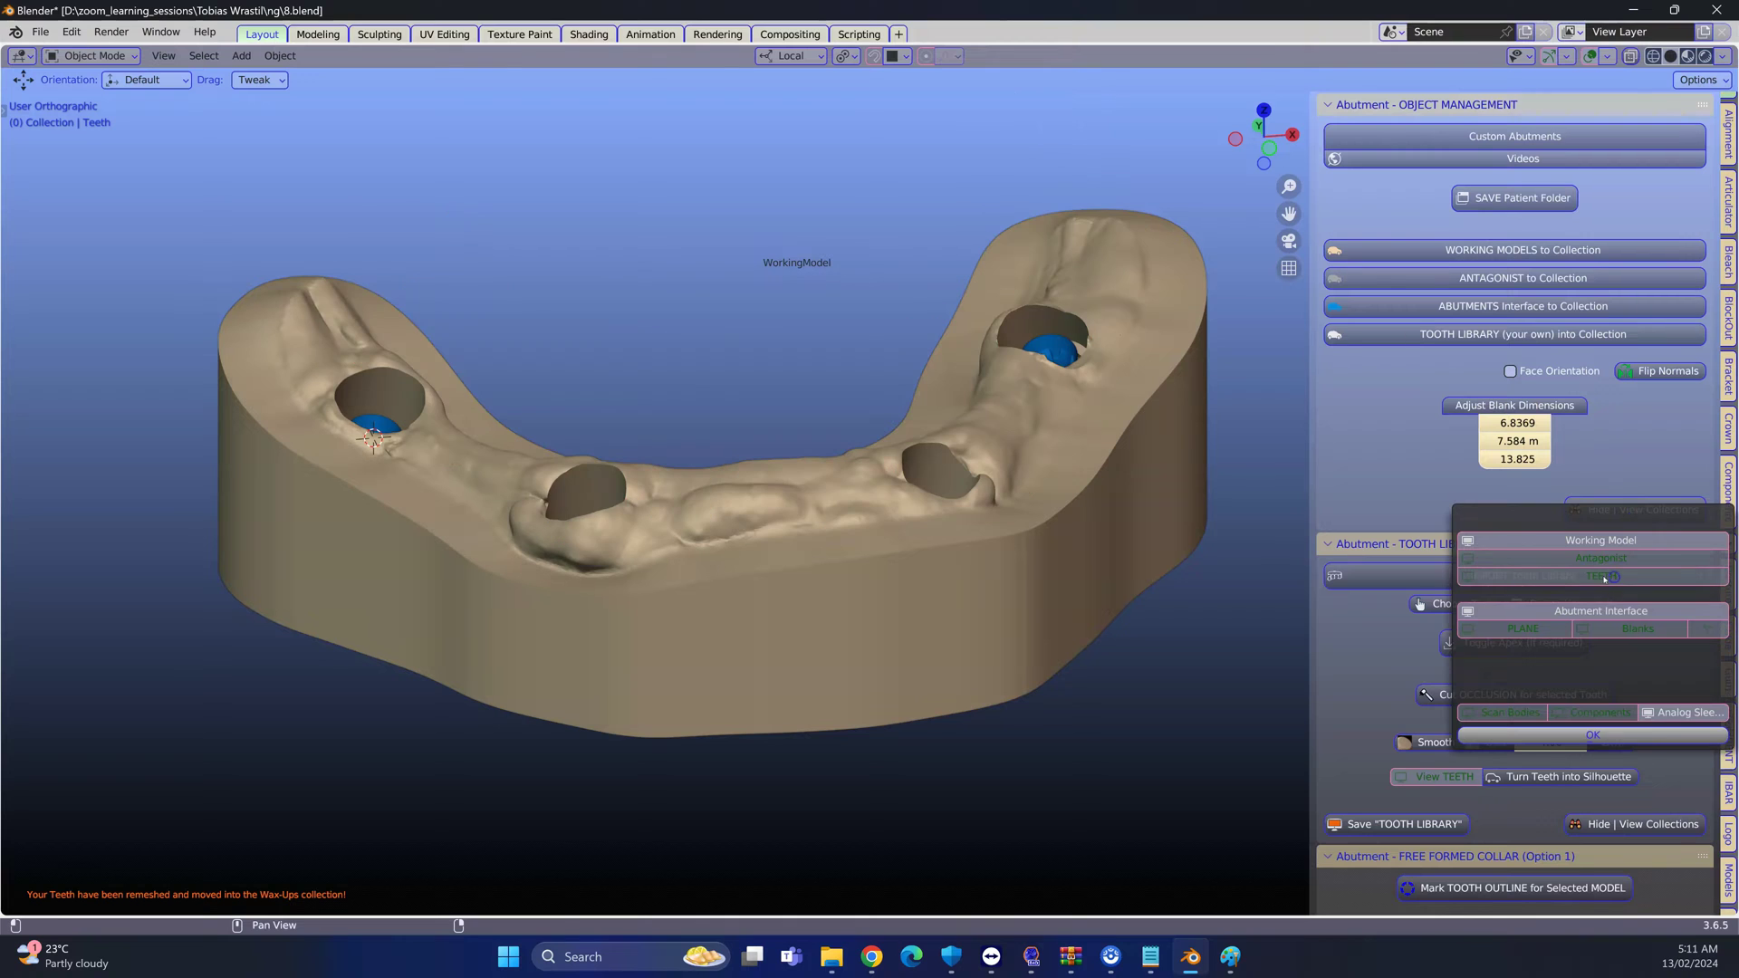
# Select the left blue abutment and hide the working model with Shift+H
pyautogui.click(903, 571)
pyautogui.moveTo(673, 503); pyautogui.dragTo(672, 595, button='middle')
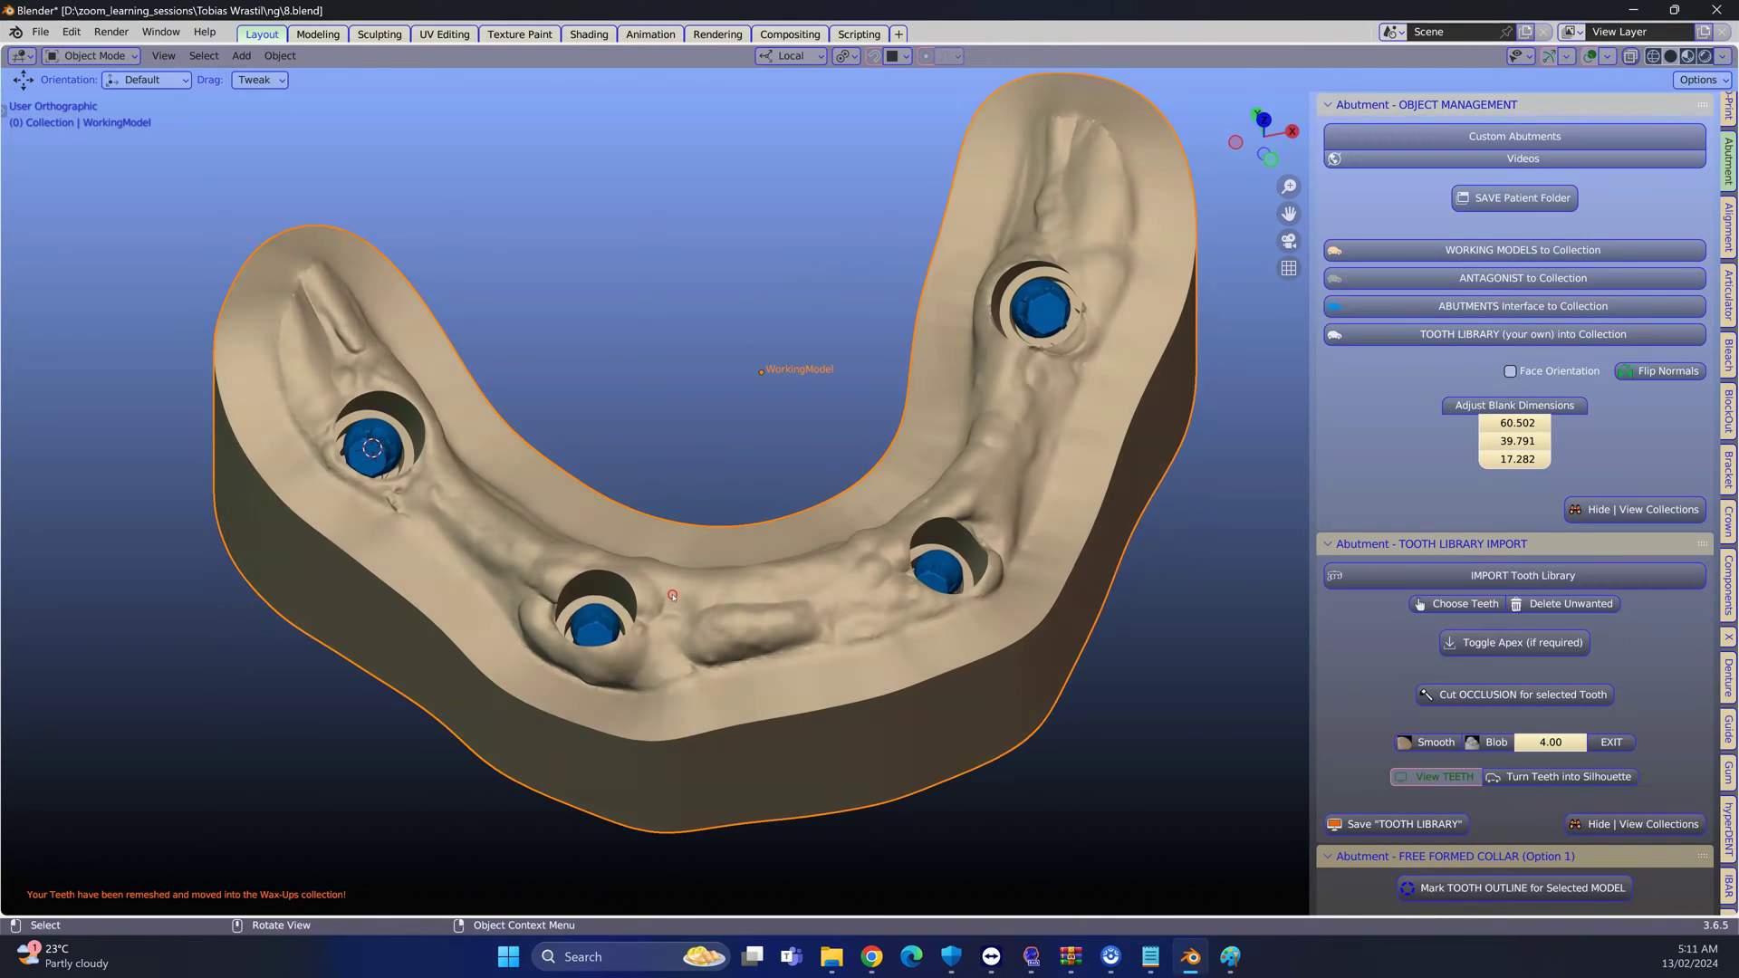
pyautogui.scroll(2, 447, 501)
pyautogui.keyDown('shift'); pyautogui.moveTo(446, 497); pyautogui.dragTo(546, 514, button='middle'); pyautogui.keyUp('shift')
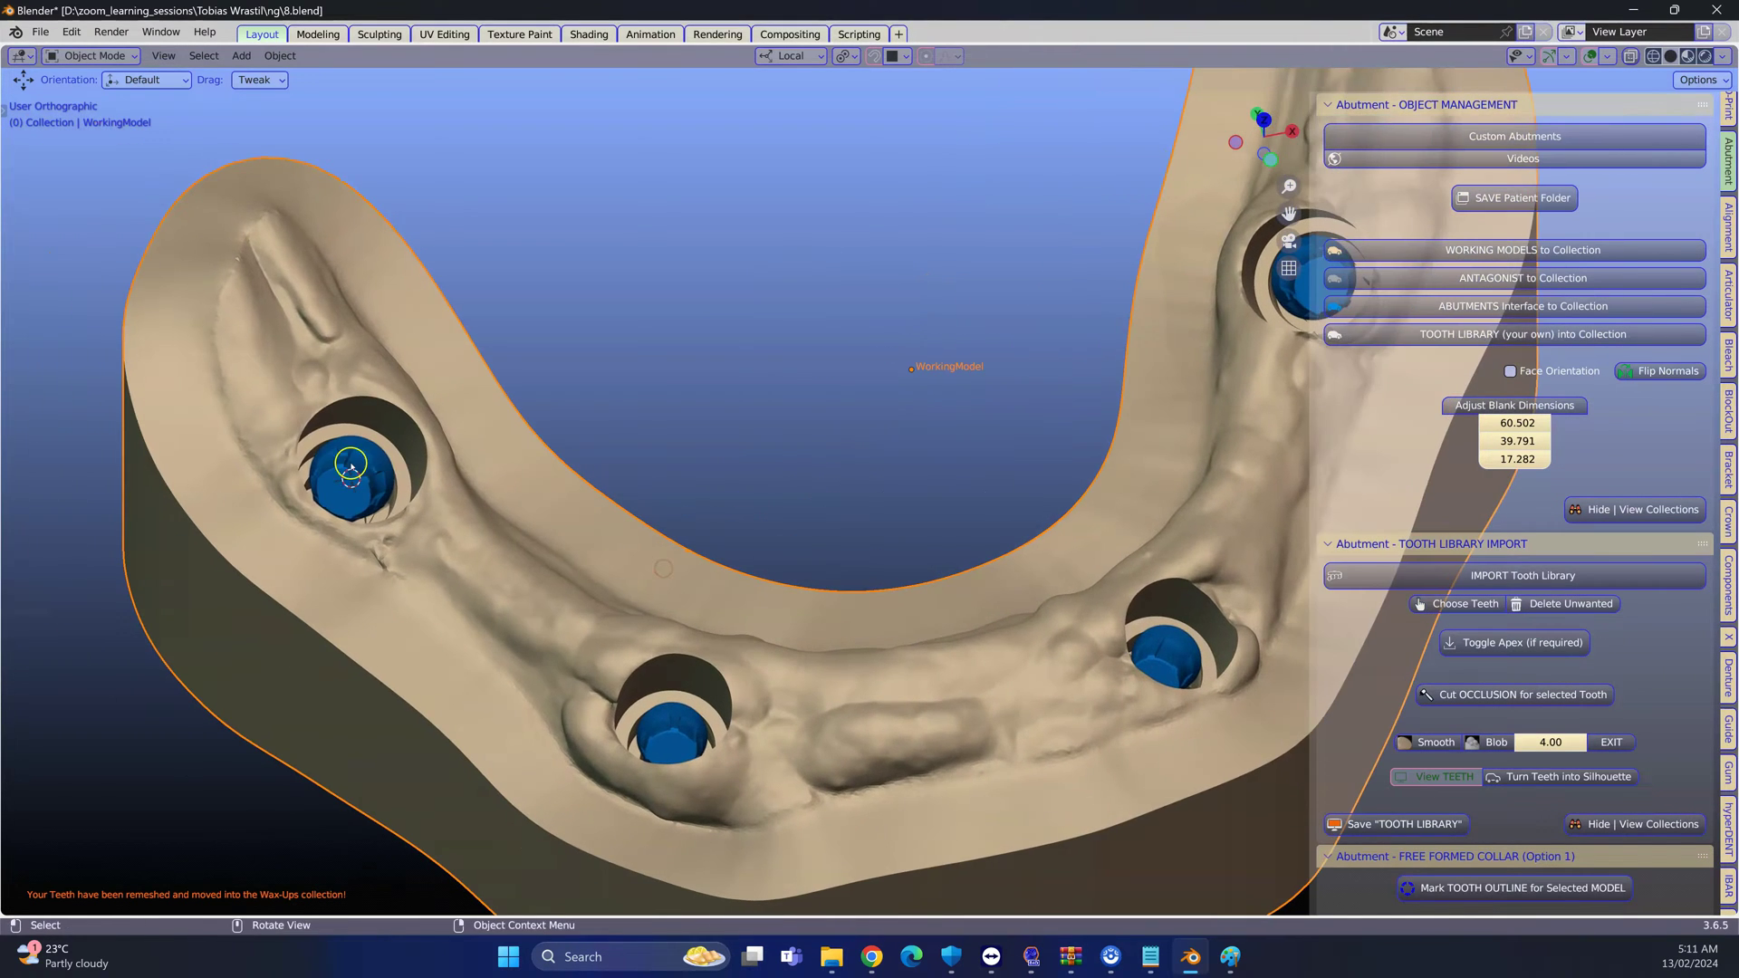
pyautogui.click(351, 467)
pyautogui.hotkey('shift', 'h')
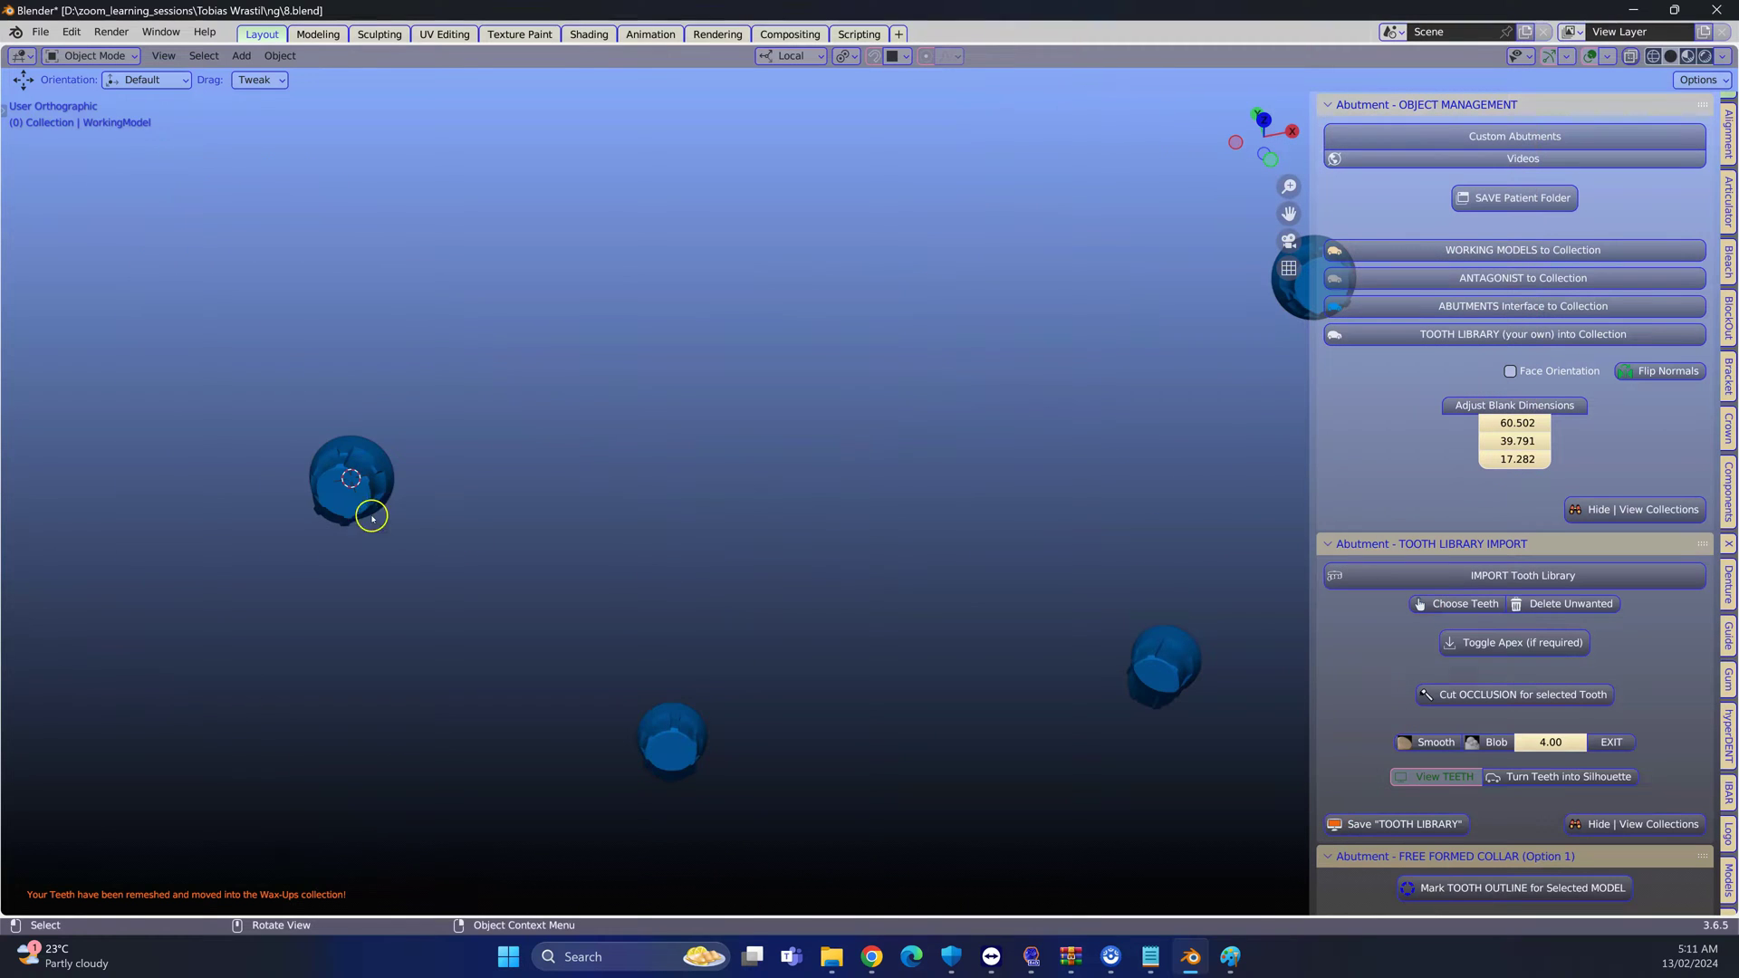
pyautogui.scroll(-1, 653, 652)
# Shift-select the remaining three abutments so all four are selected
pyautogui.keyDown('shift'); pyautogui.click(704, 693); pyautogui.keyUp('shift')
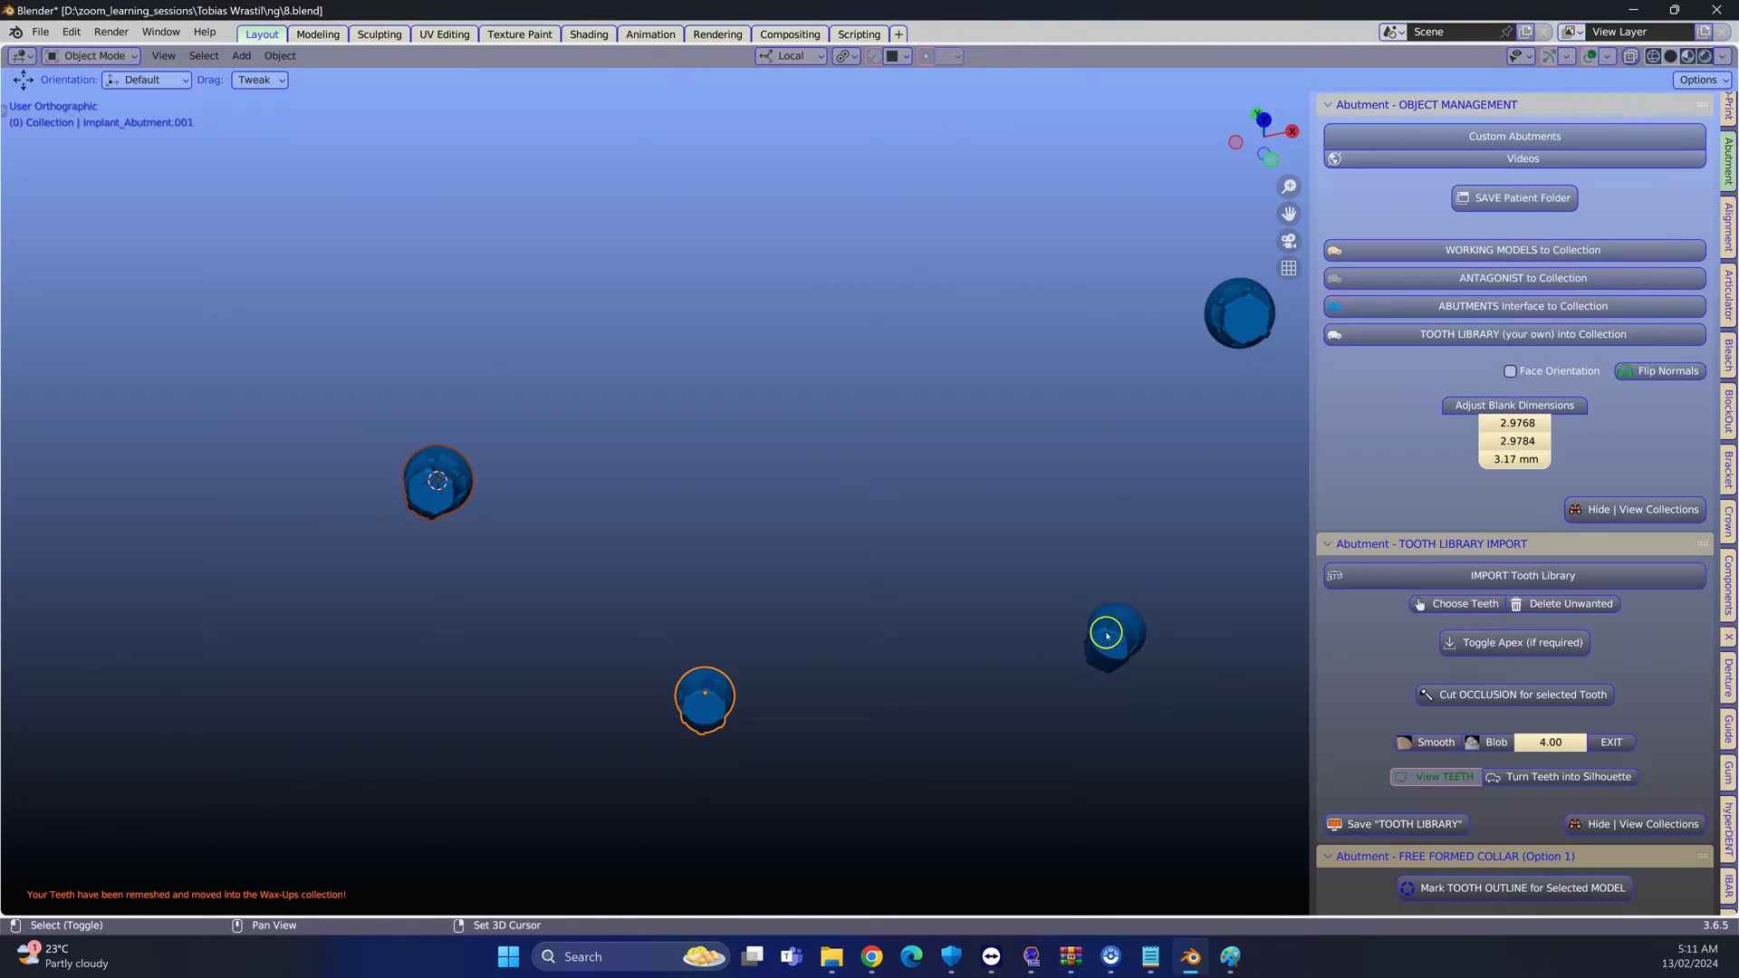
pyautogui.keyDown('shift'); pyautogui.click(1106, 634); pyautogui.keyUp('shift')
pyautogui.keyDown('shift'); pyautogui.click(1234, 326); pyautogui.keyUp('shift')
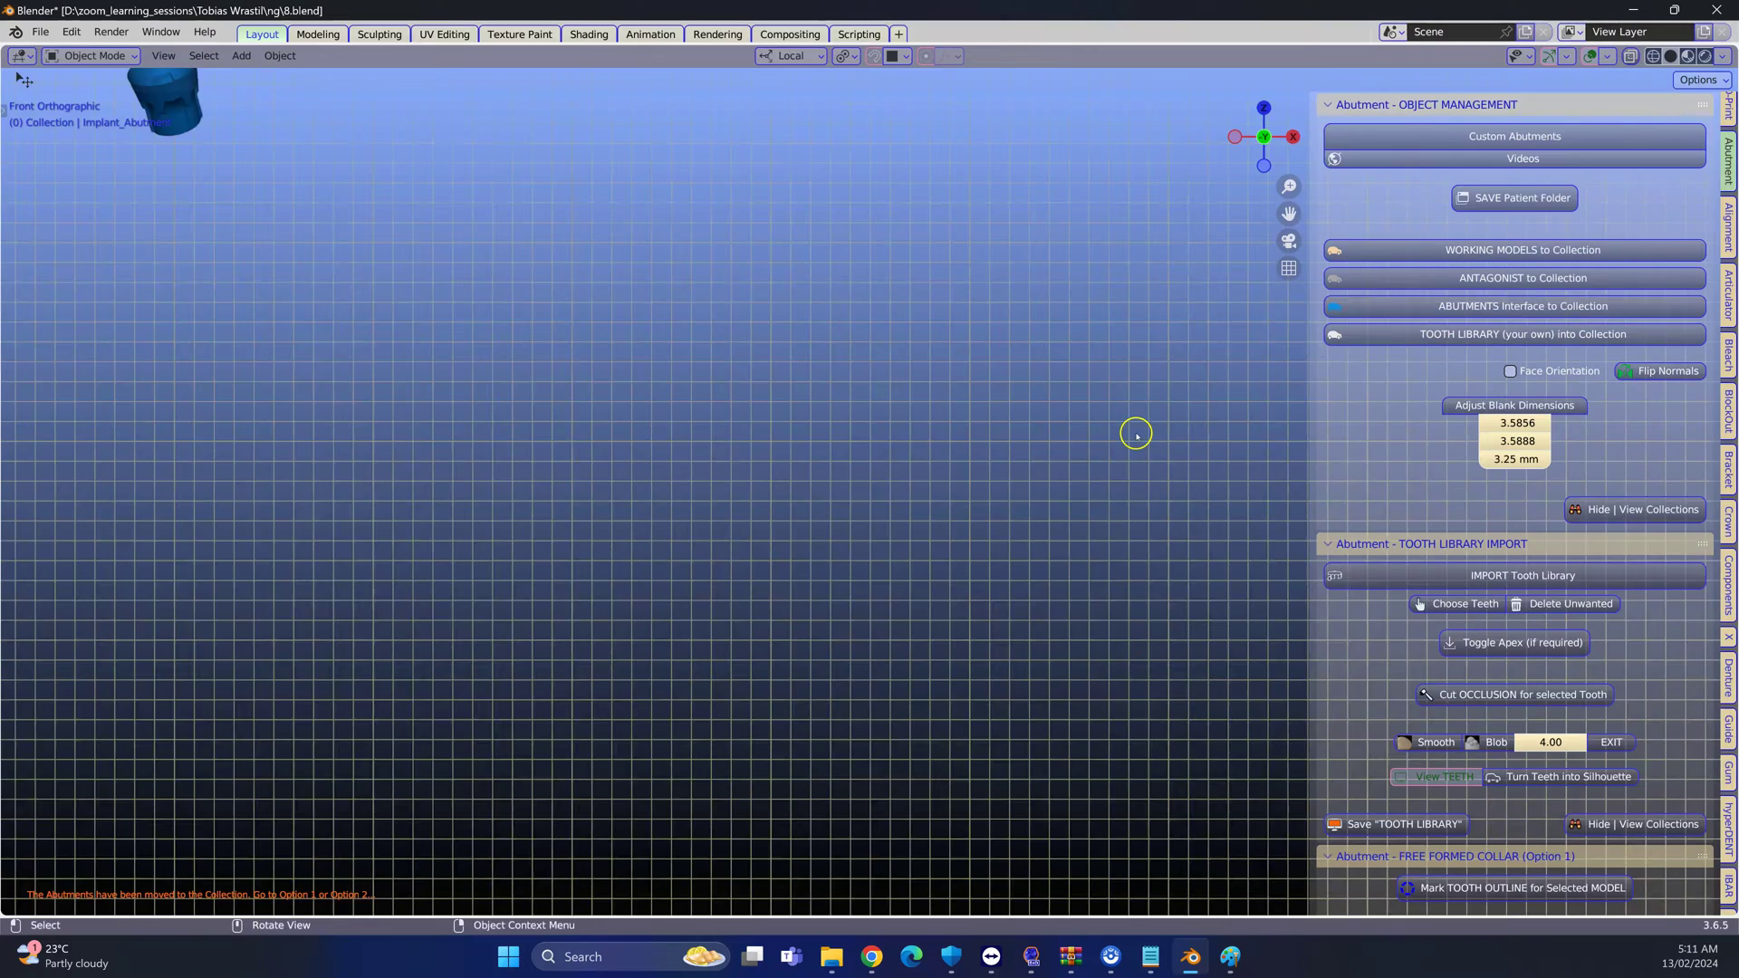
pyautogui.scroll(-5, 1046, 441)
pyautogui.keyDown('shift'); pyautogui.moveTo(920, 376); pyautogui.dragTo(1183, 544, button='middle'); pyautogui.keyUp('shift')
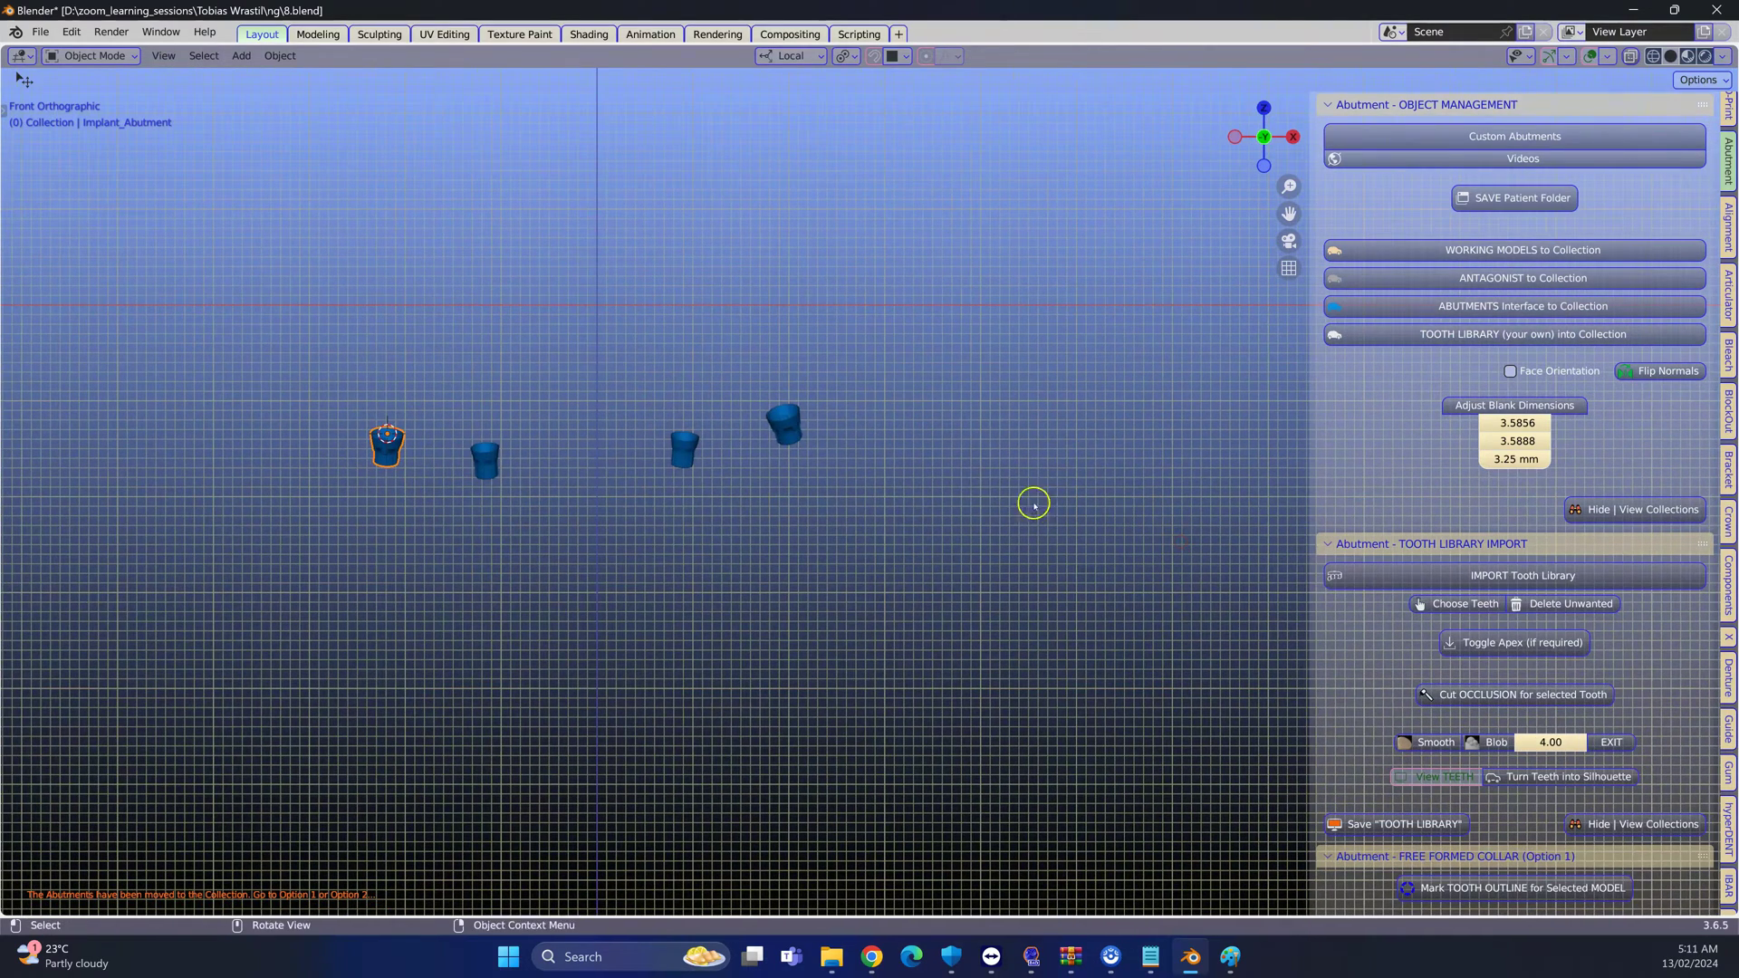
# Bring the working model back with Alt+H and view it at an angle
pyautogui.hotkey('alt', 'h')
pyautogui.scroll(3, 609, 464)
pyautogui.moveTo(610, 464); pyautogui.dragTo(1114, 613, button='middle')
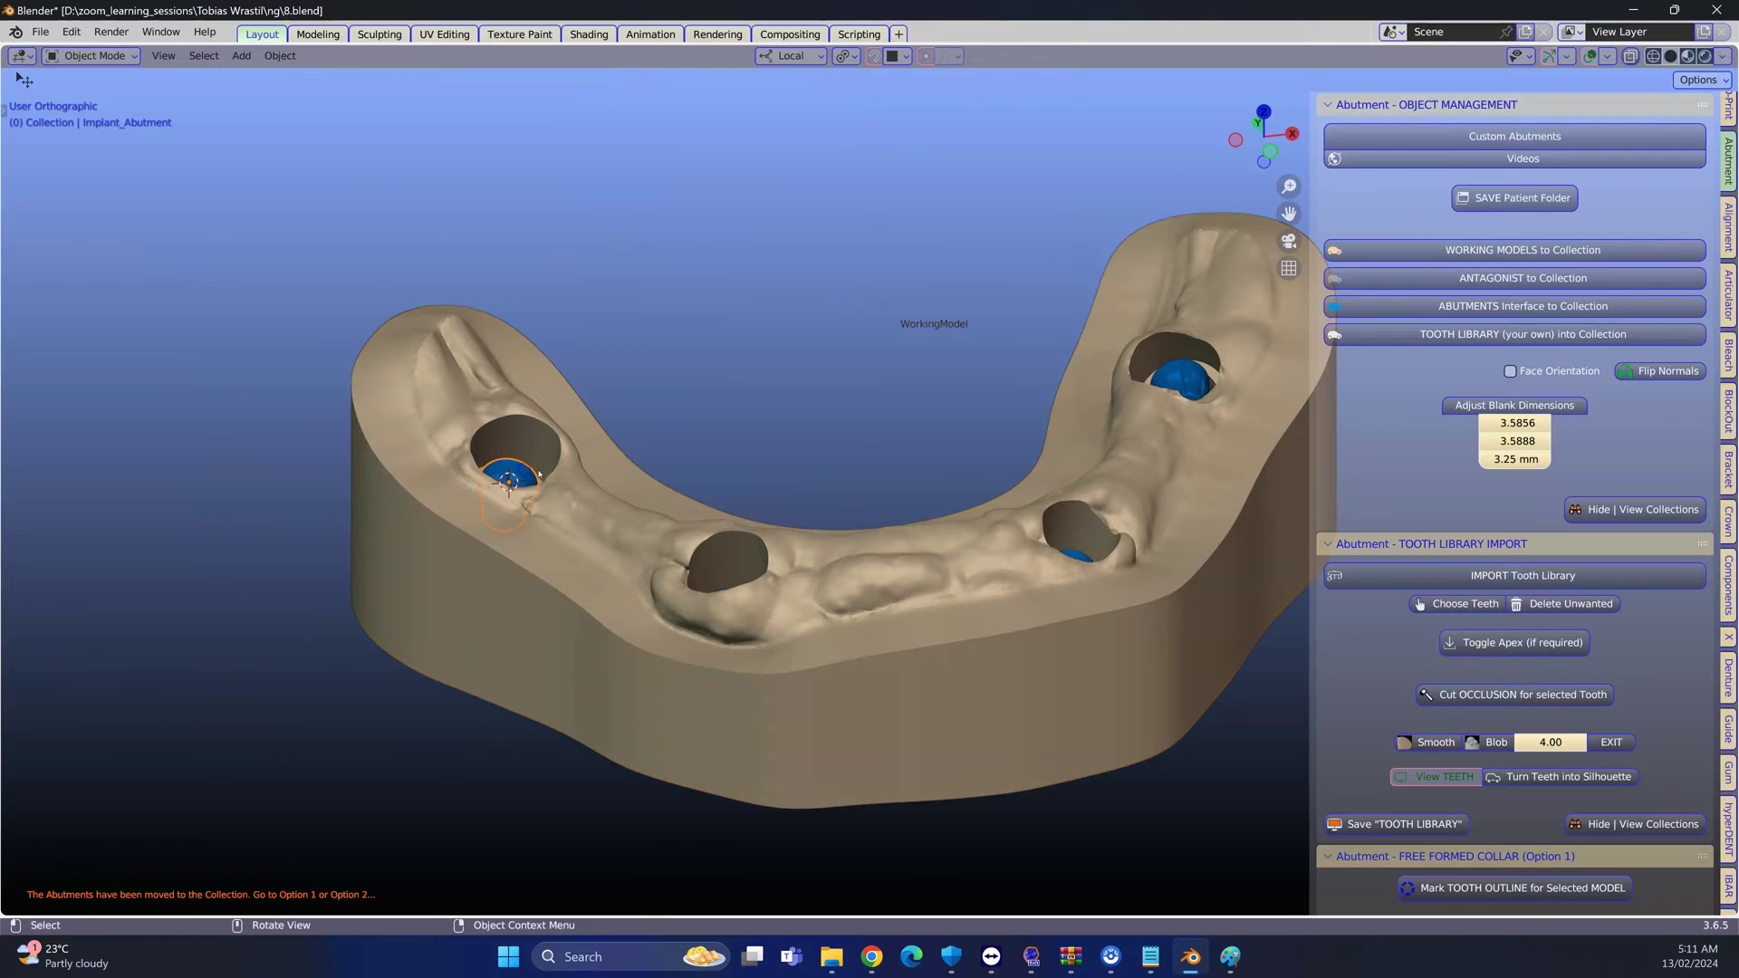
pyautogui.scroll(3, 667, 501)
pyautogui.scroll(-1, 668, 501)
pyautogui.scroll(-1, 1571, 601)
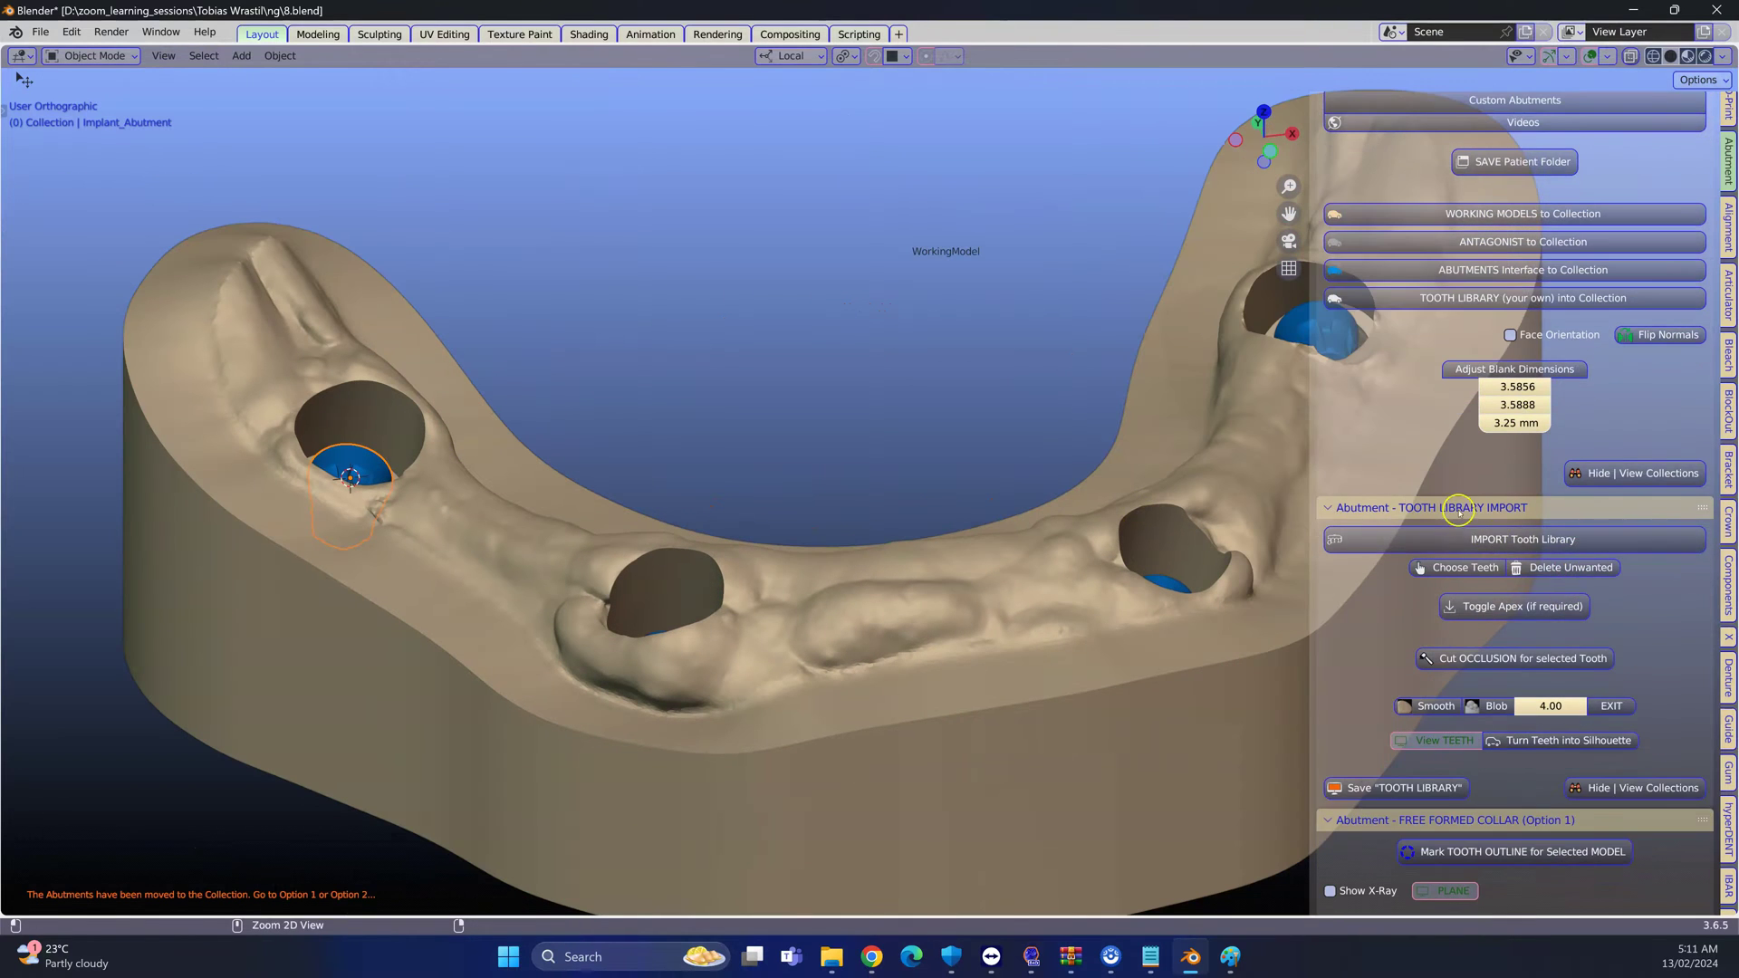
# Create a Free Formed Collar outline around the abutment following the working model's surface
pyautogui.keyDown('ctrl'); pyautogui.click(1461, 525); pyautogui.keyUp('ctrl')
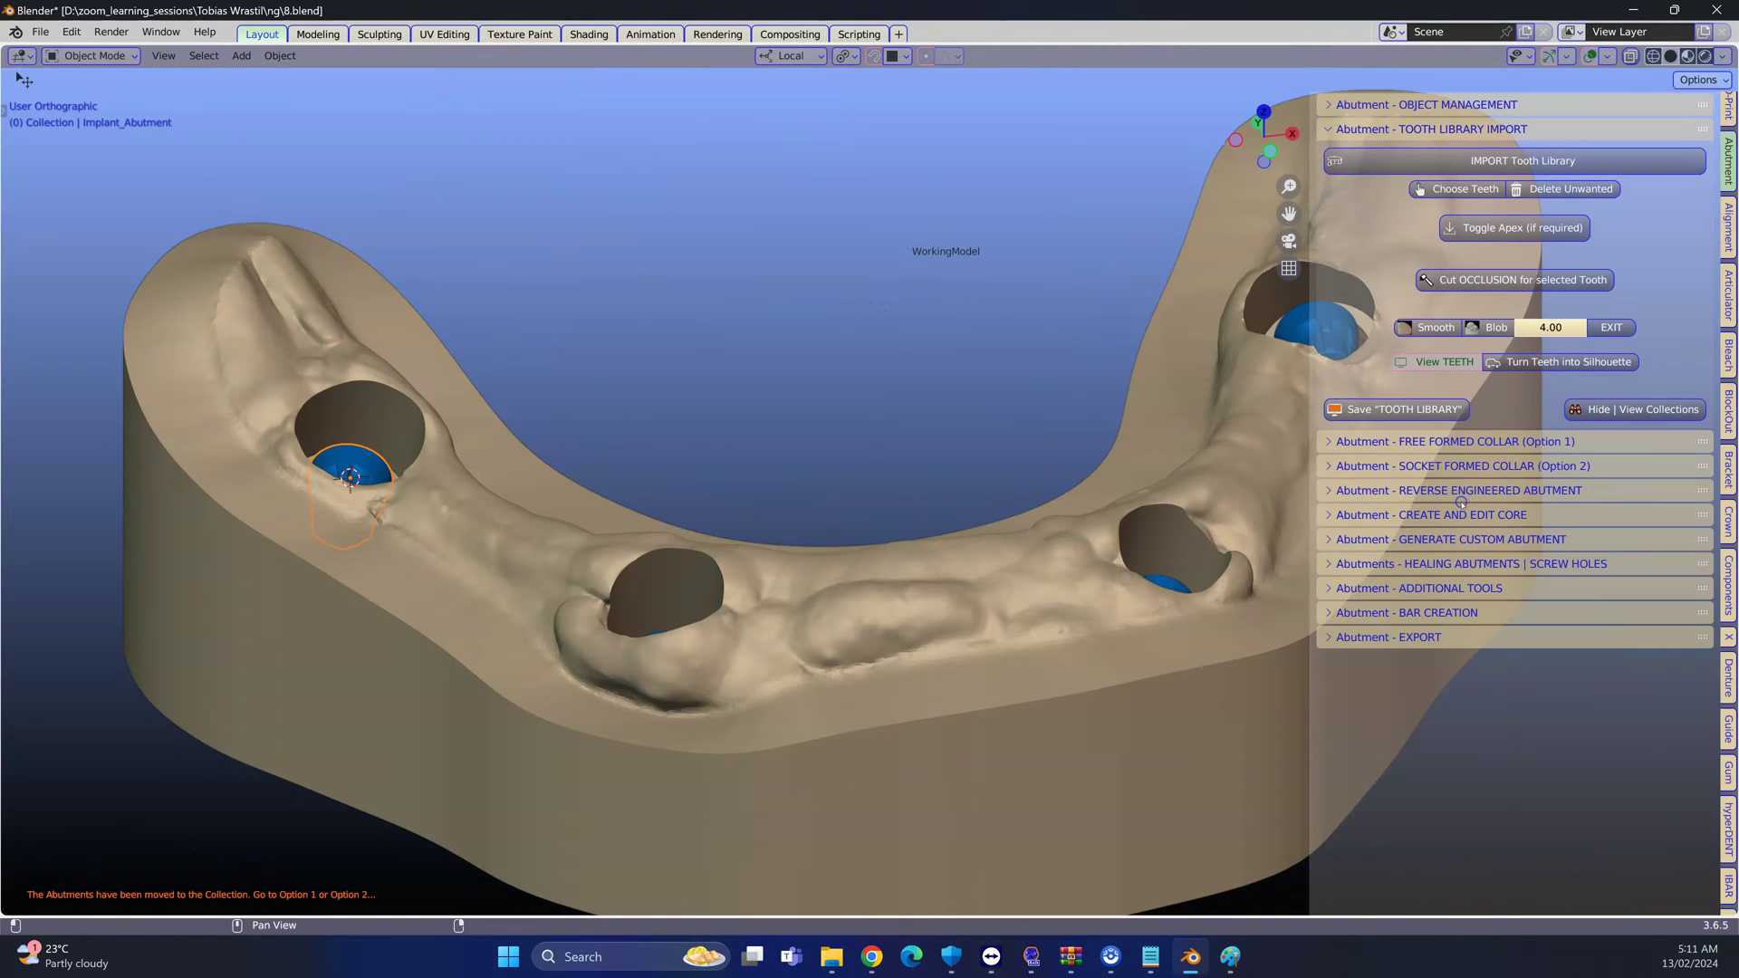
pyautogui.click(1351, 443)
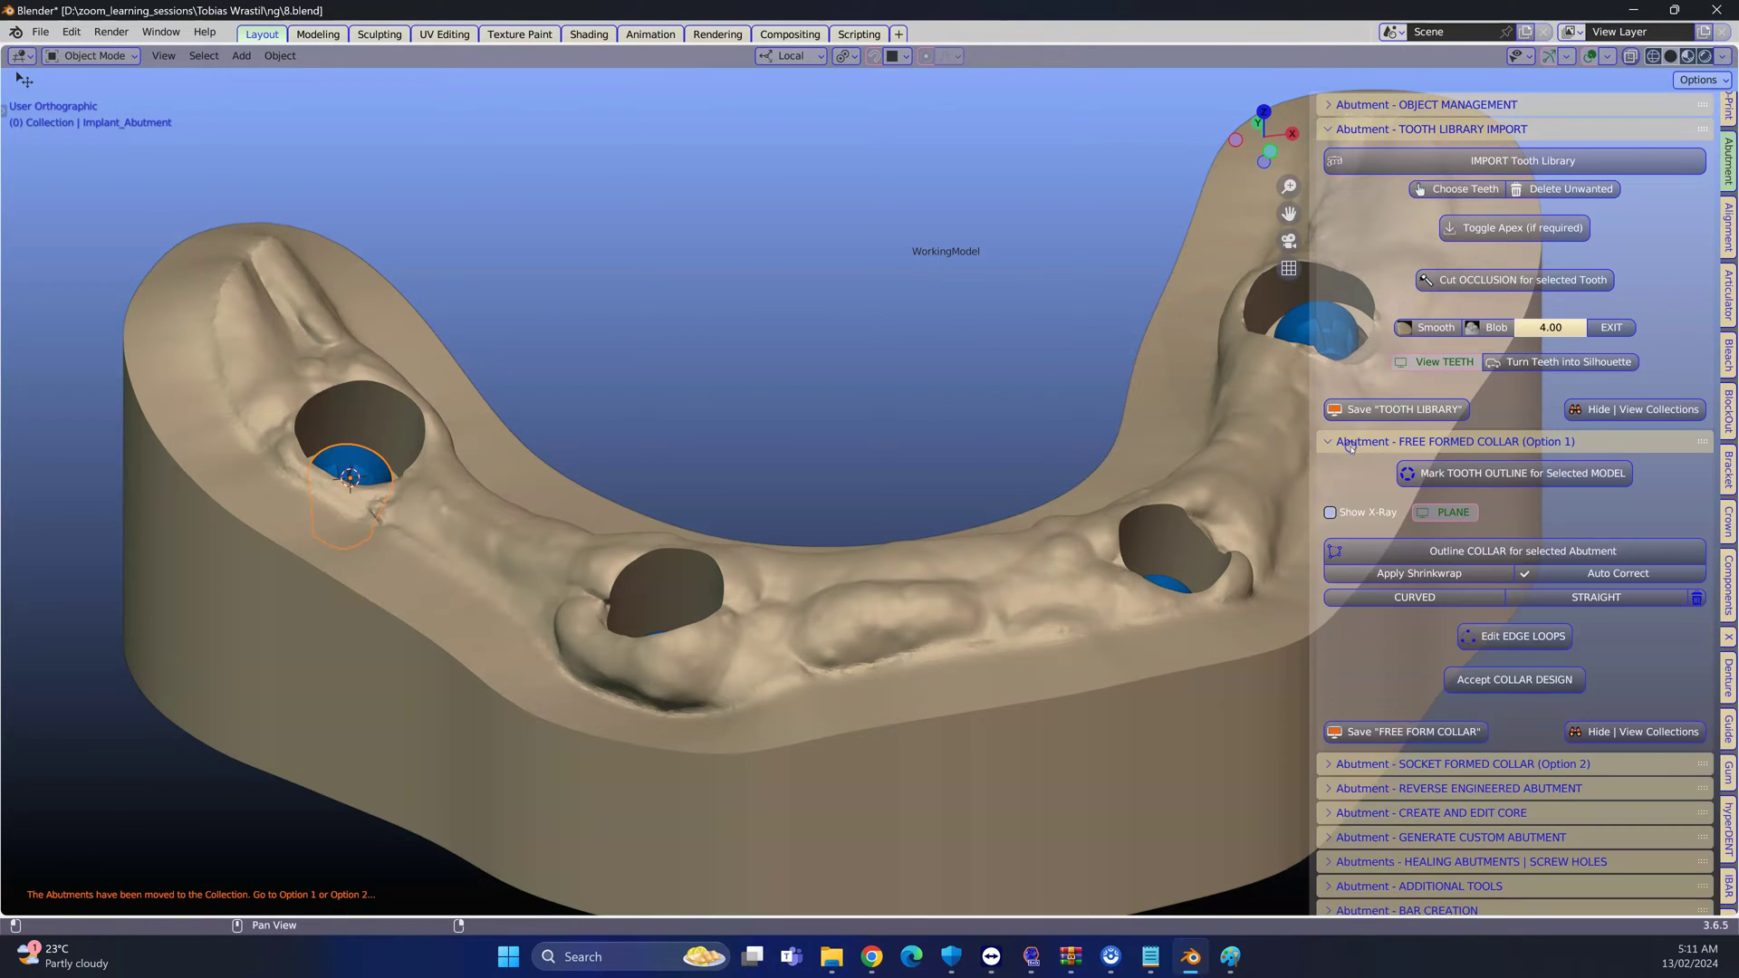
pyautogui.click(1449, 553)
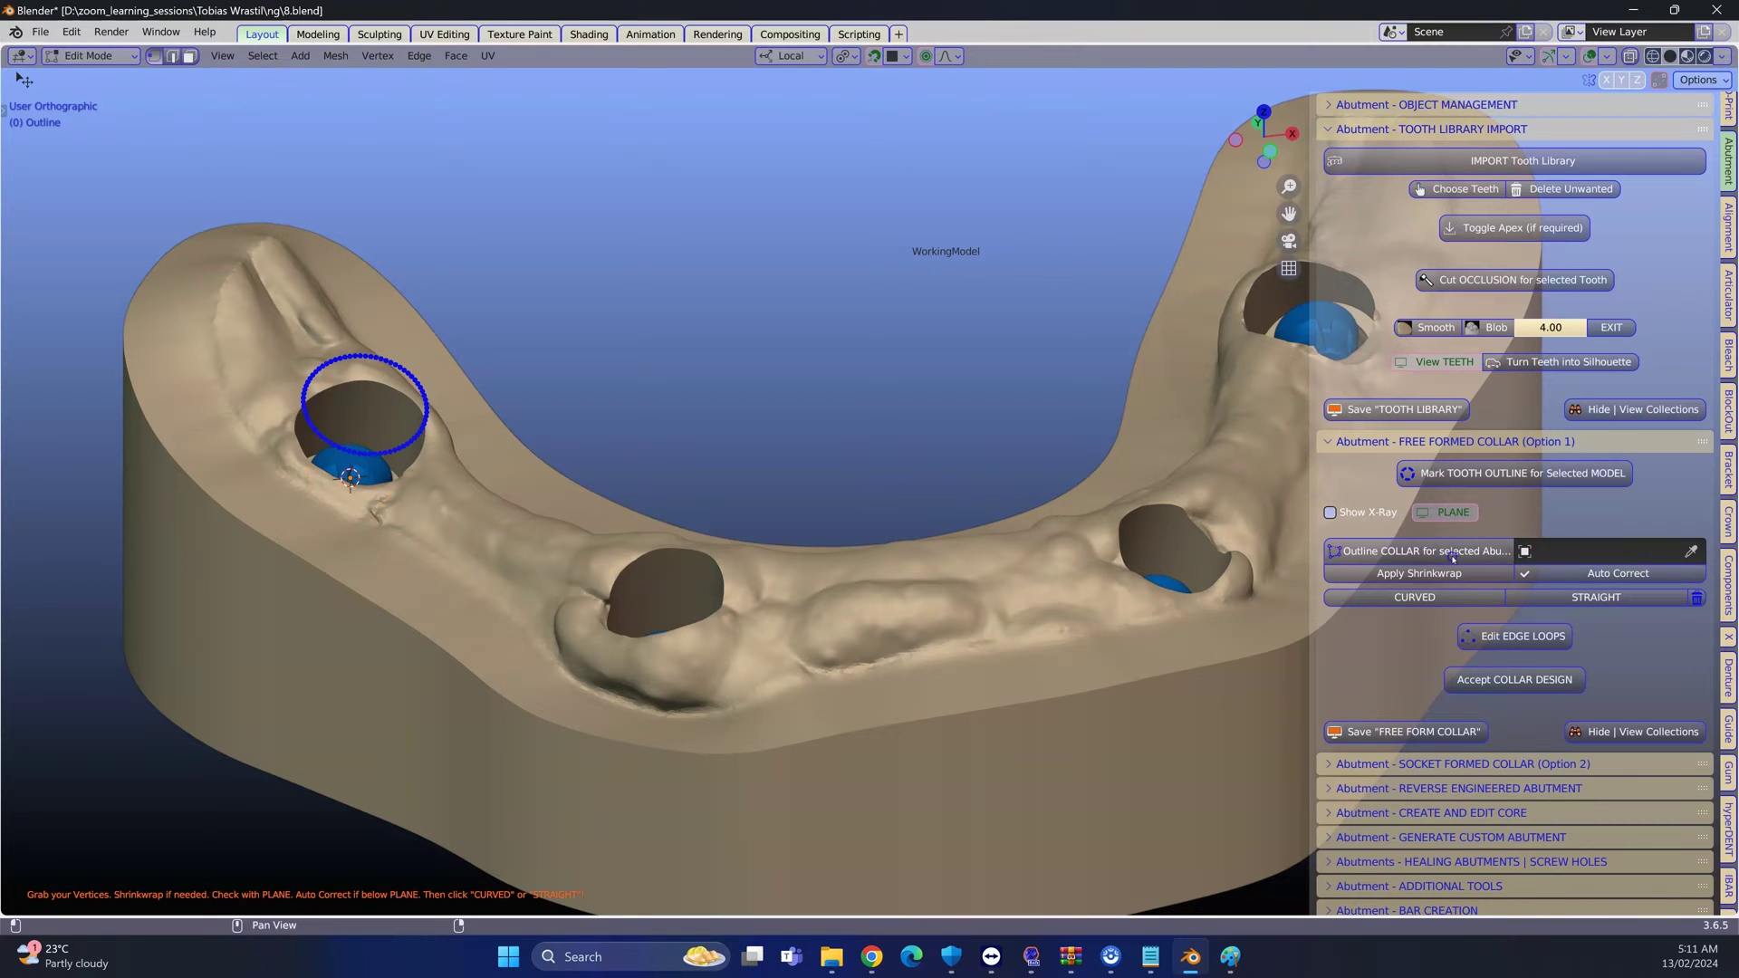
pyautogui.click(1691, 550)
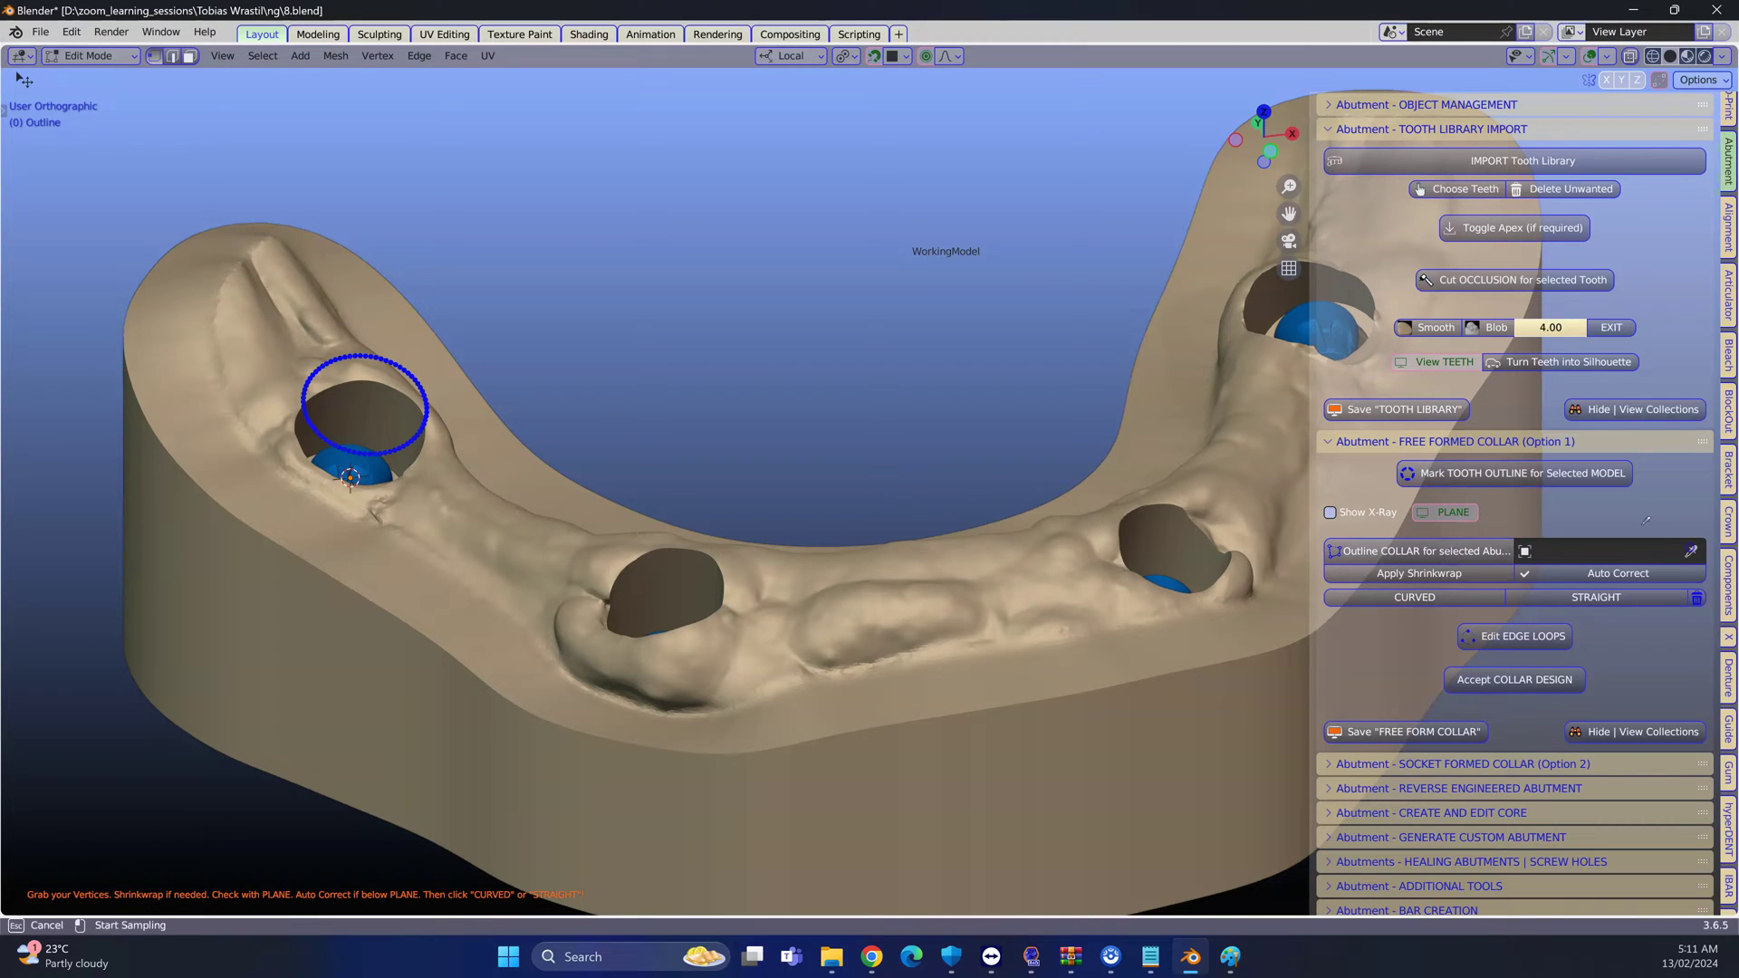
pyautogui.click(403, 471)
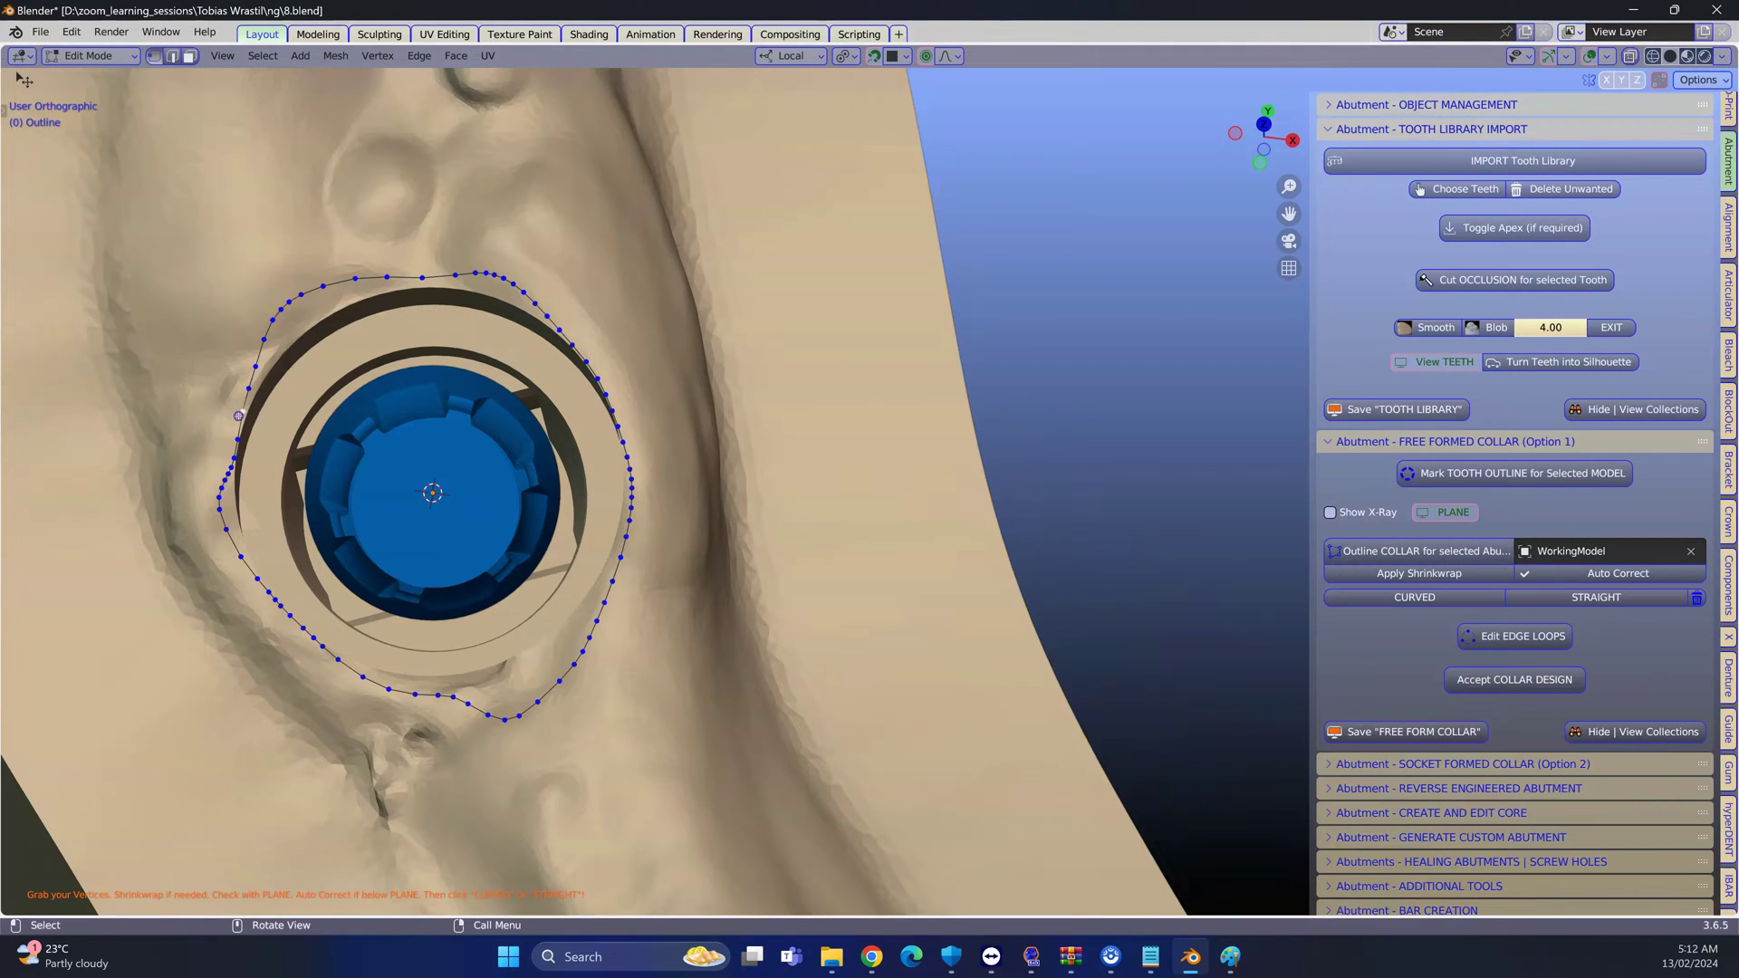
# Drag the outline points outward to fit the socket rim
pyautogui.moveTo(242, 414)
pyautogui.mouseDown()
pyautogui.moveTo(226, 409)
pyautogui.moveTo(242, 394)
pyautogui.mouseUp()
pyautogui.moveTo(529, 707); pyautogui.dragTo(519, 670)
pyautogui.moveTo(605, 396); pyautogui.dragTo(617, 395)
pyautogui.moveTo(625, 457); pyautogui.dragTo(635, 455)
pyautogui.moveTo(313, 318); pyautogui.dragTo(315, 313)
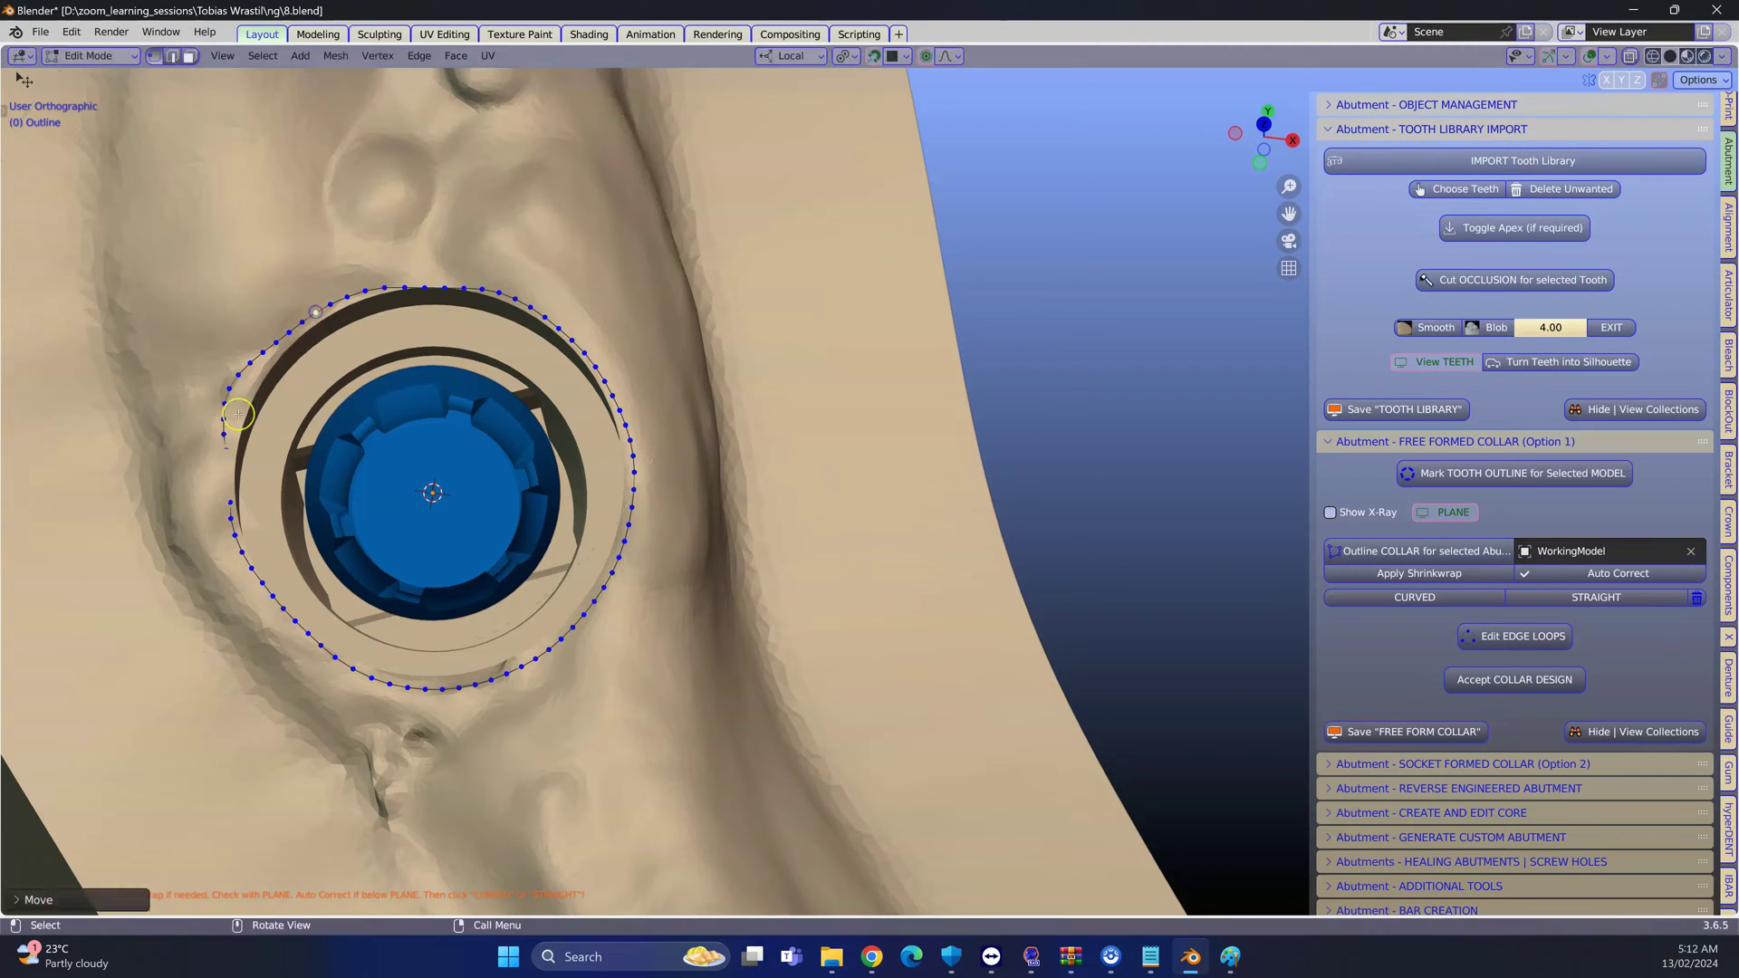
pyautogui.moveTo(230, 470); pyautogui.dragTo(224, 476)
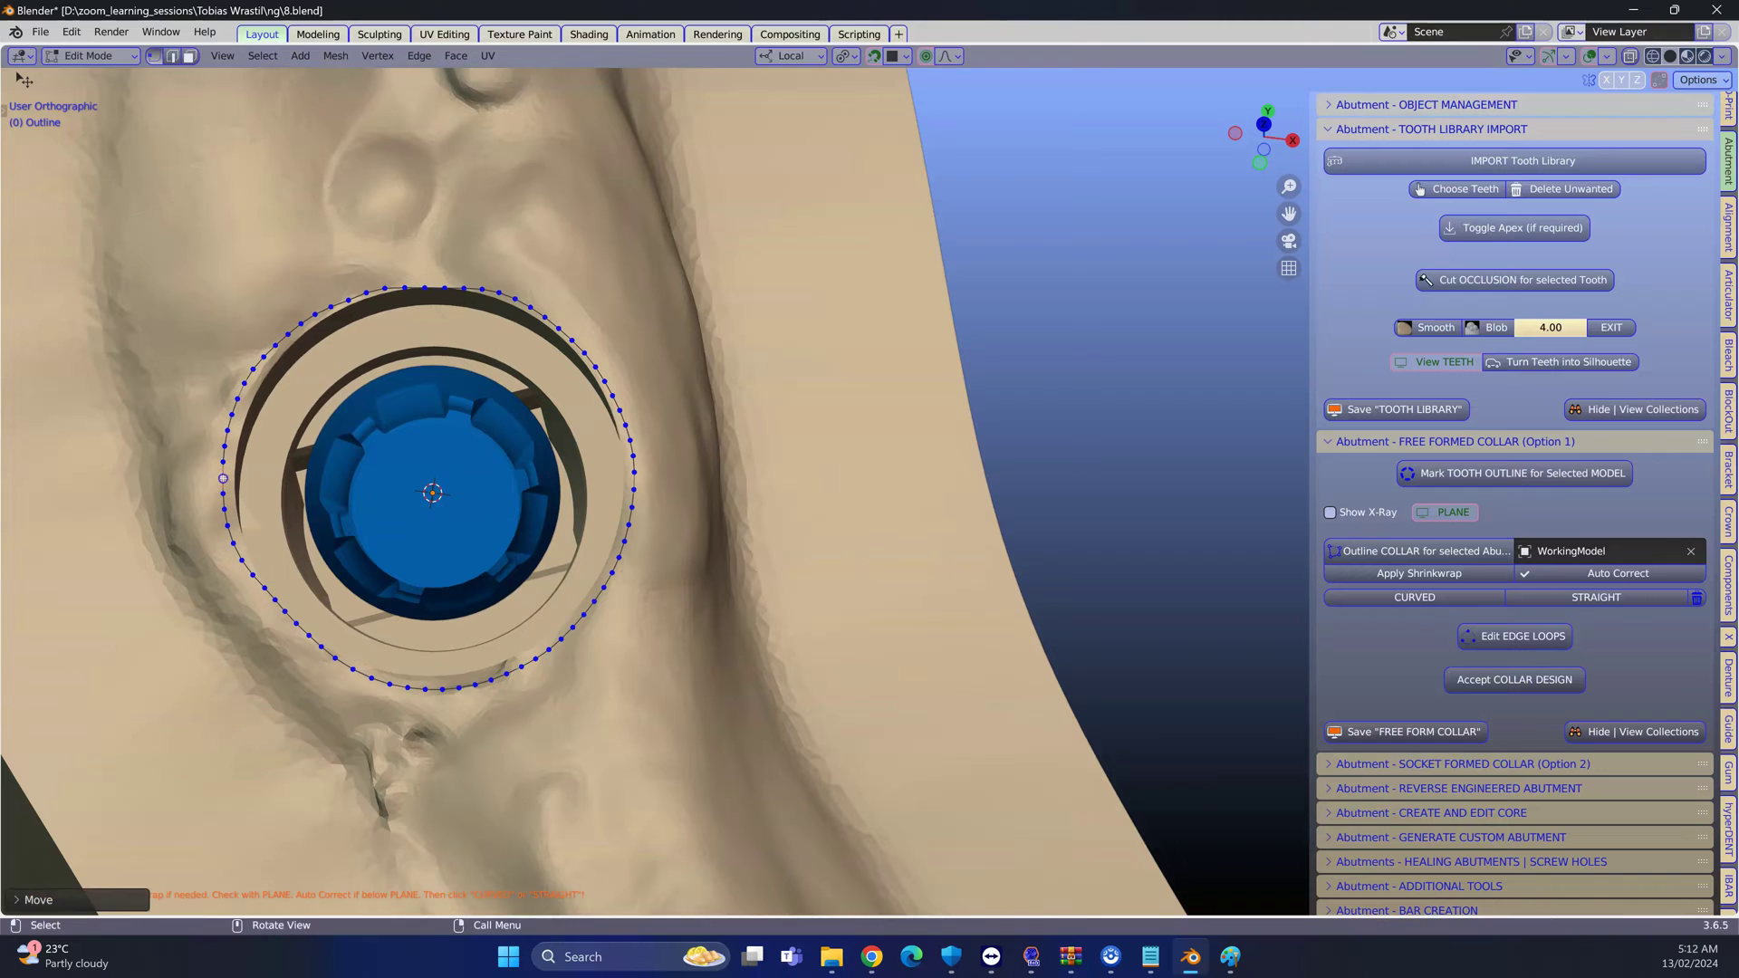
# Build a CURVED collar mesh from the fitted outline
pyautogui.scroll(-3, 266, 469)
pyautogui.moveTo(351, 458); pyautogui.dragTo(720, 345, button='middle')
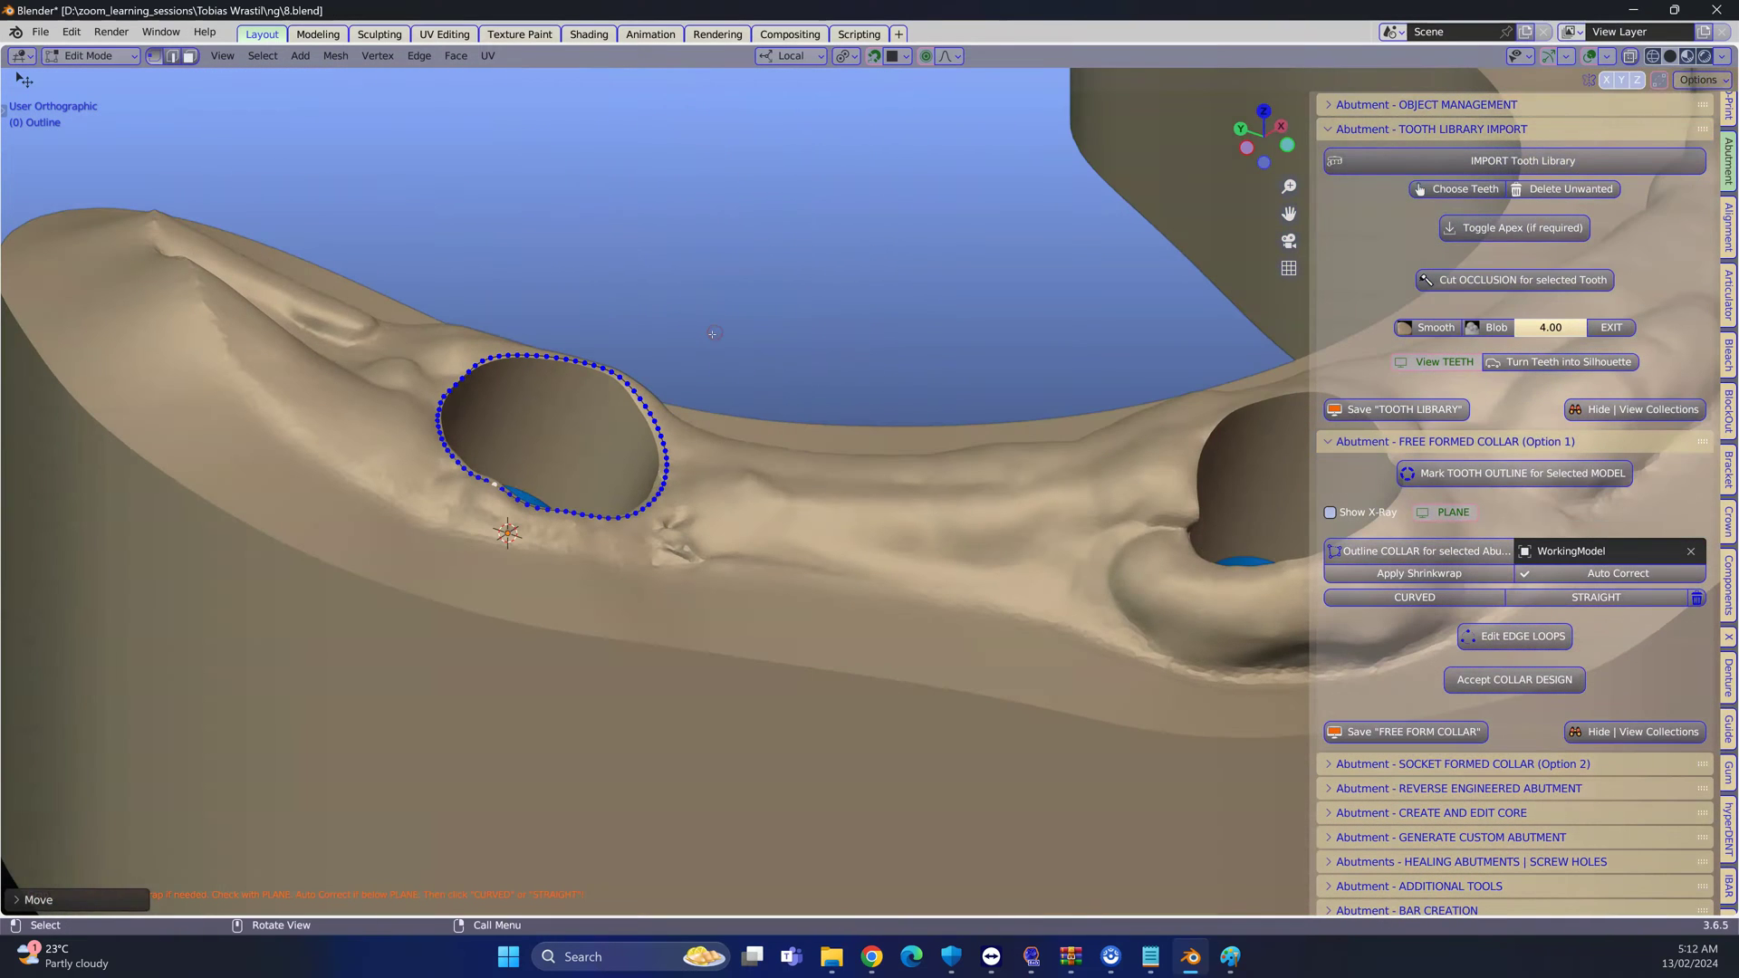
pyautogui.scroll(3, 724, 343)
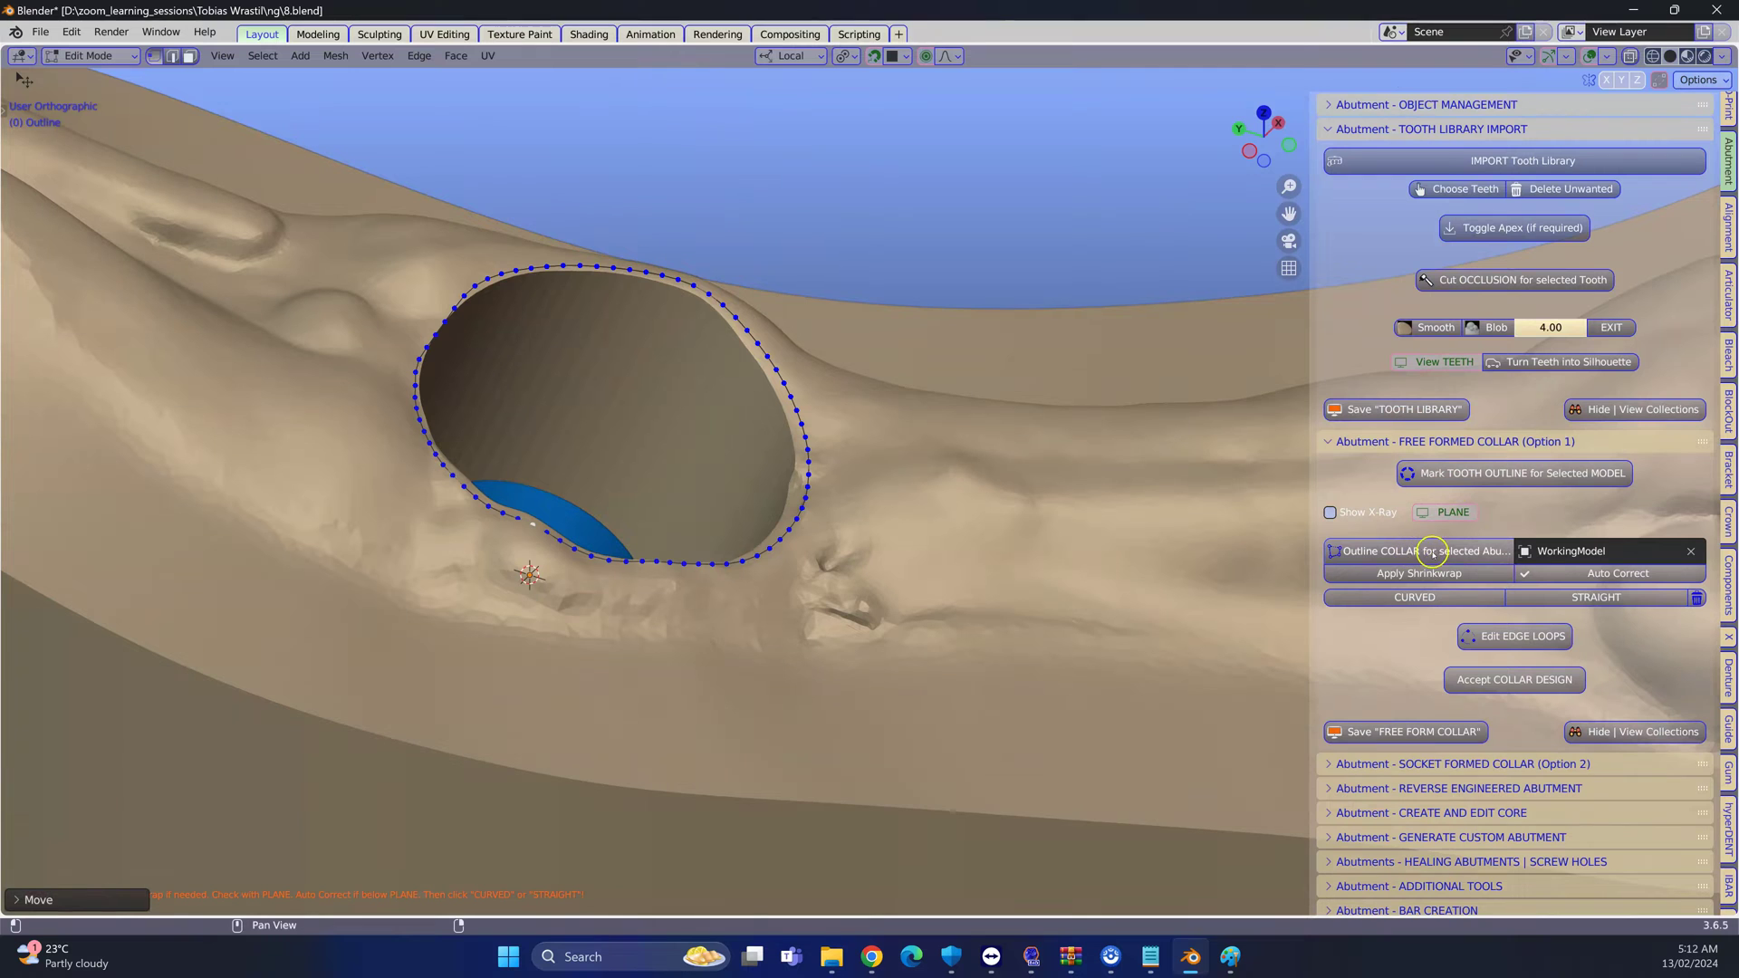
pyautogui.click(1430, 599)
pyautogui.moveTo(1347, 570); pyautogui.dragTo(1251, 539, button='middle')
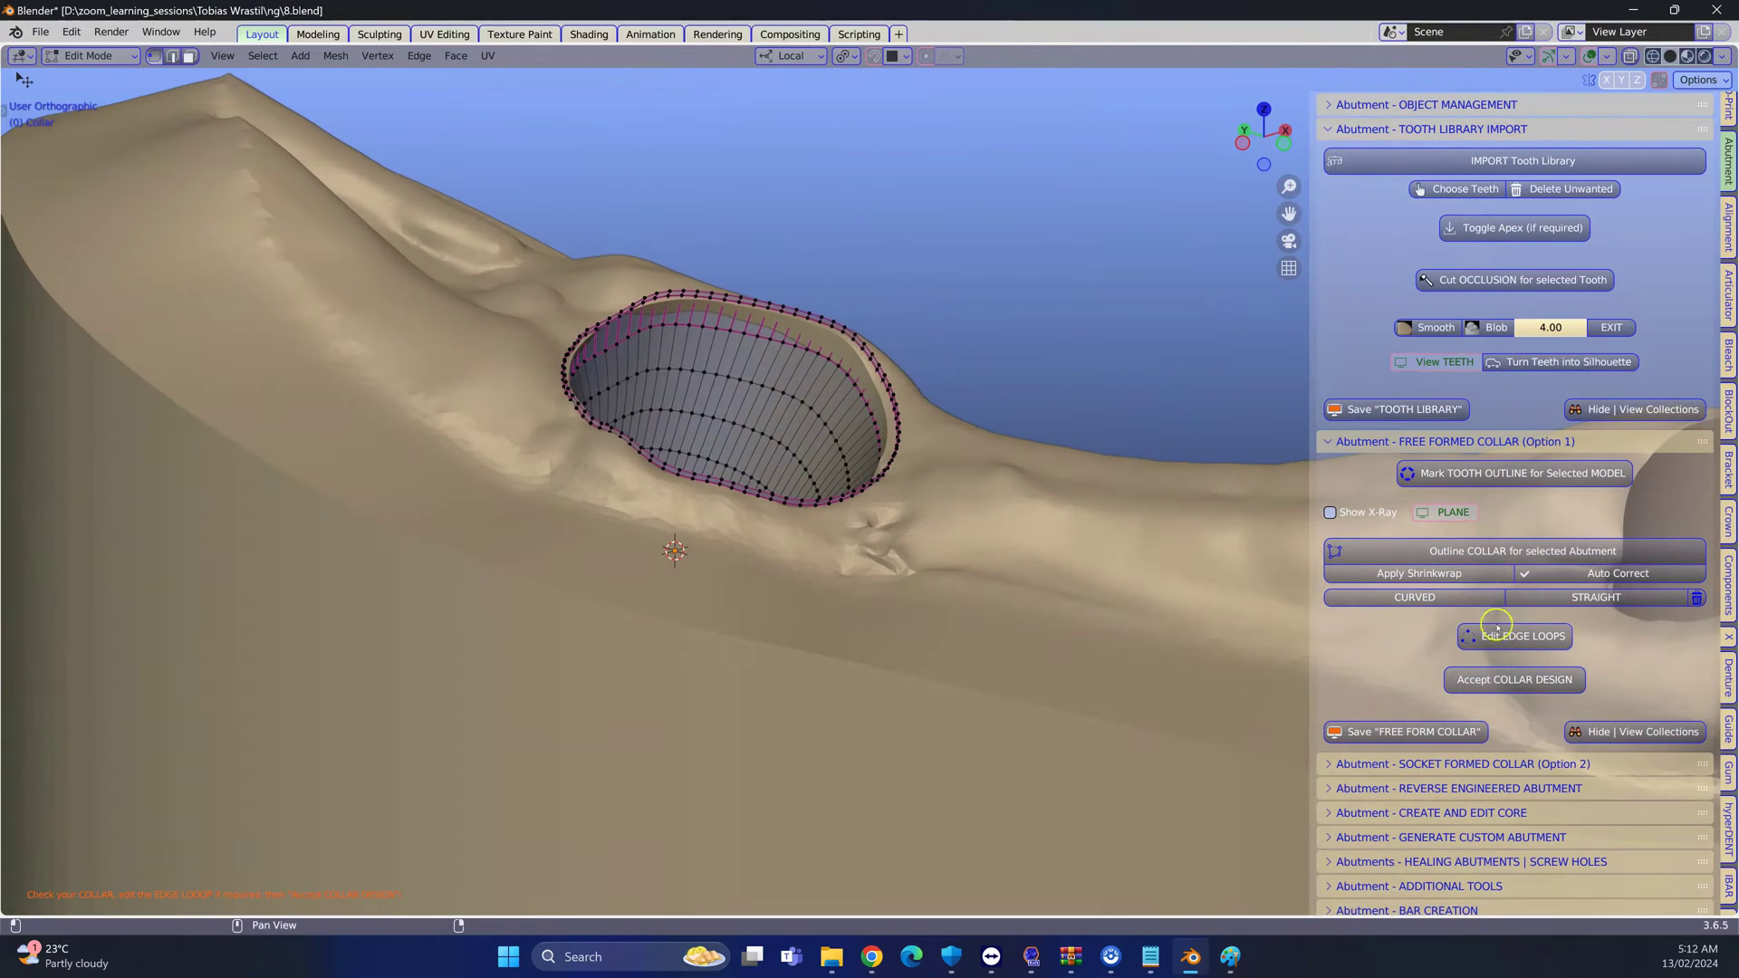
# Accept the collar design as solid and open the cross-section split view
pyautogui.click(1488, 682)
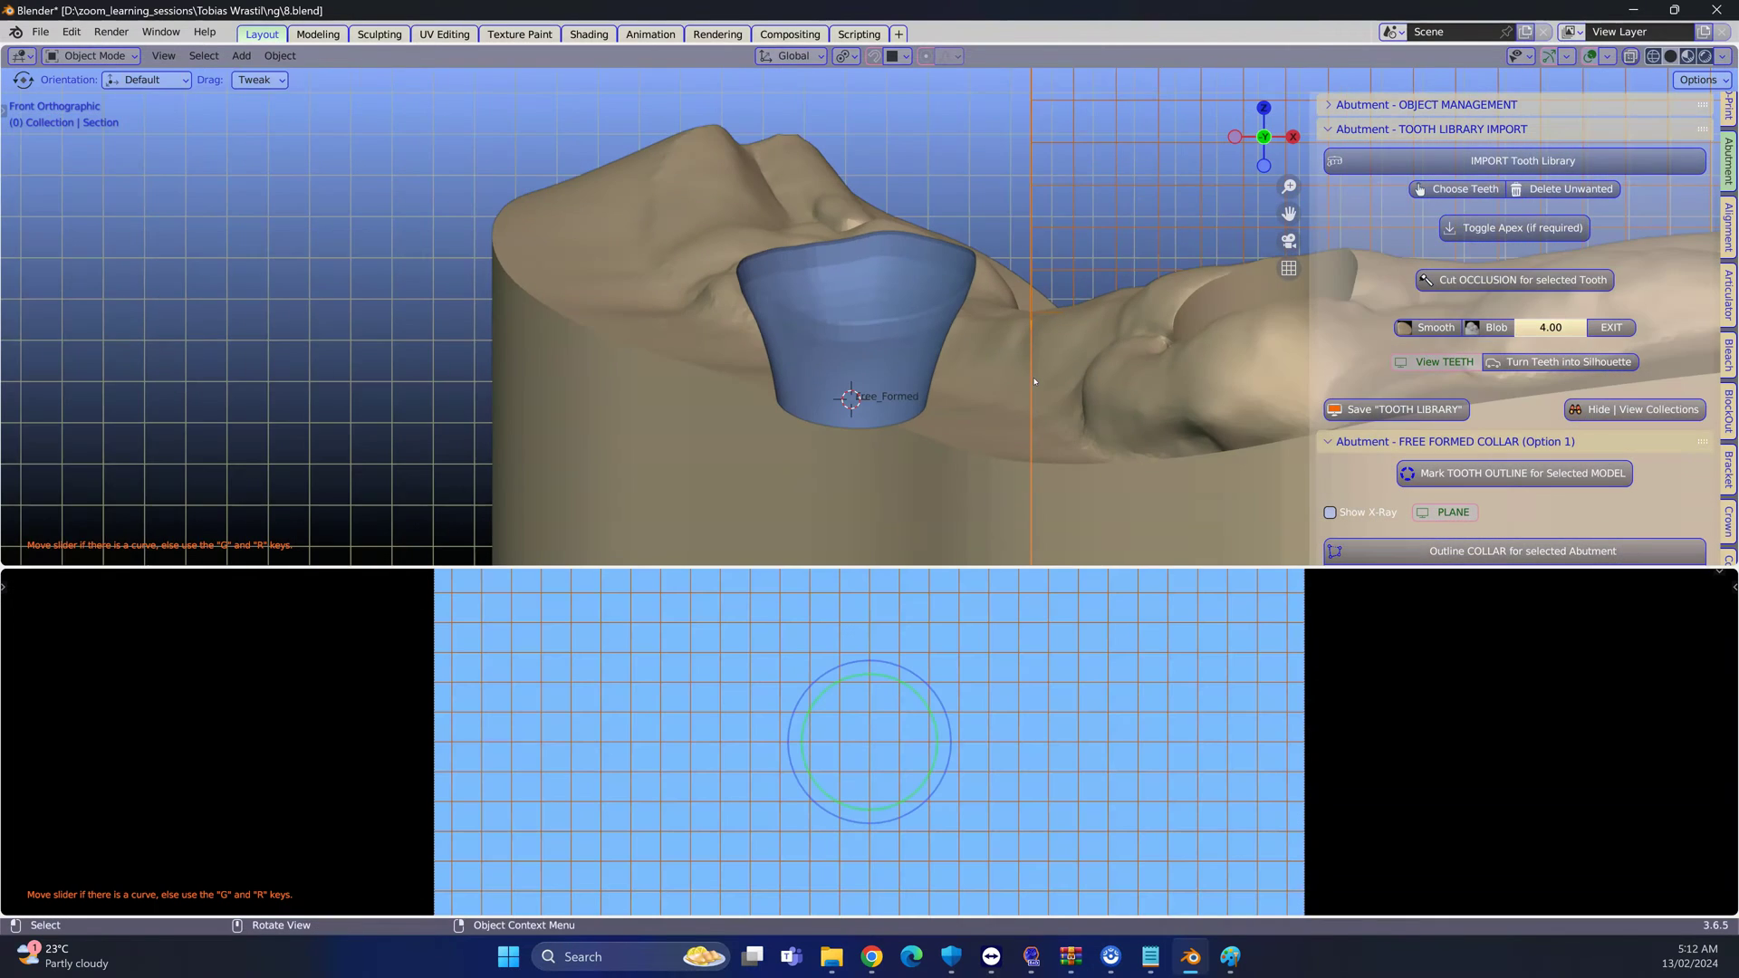
pyautogui.click(1018, 351)
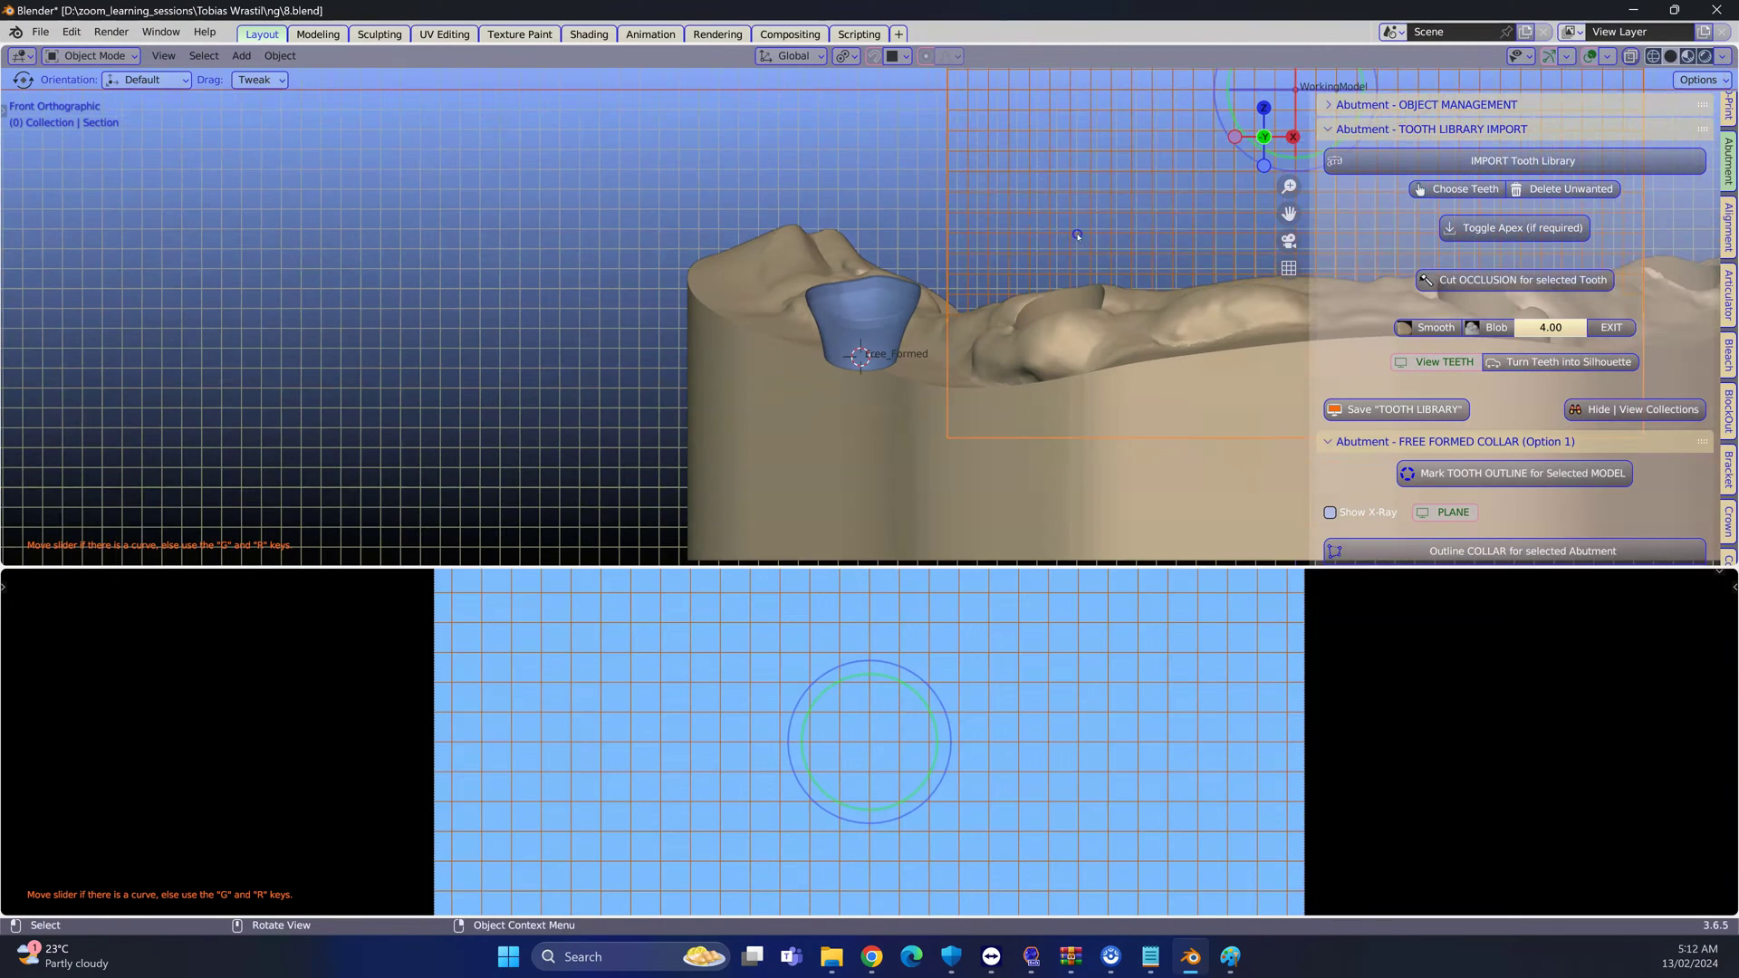
pyautogui.moveTo(1076, 235); pyautogui.dragTo(808, 509, button='middle')
# Move and tilt the section plane onto the upper-left collar
pyautogui.click(856, 450)
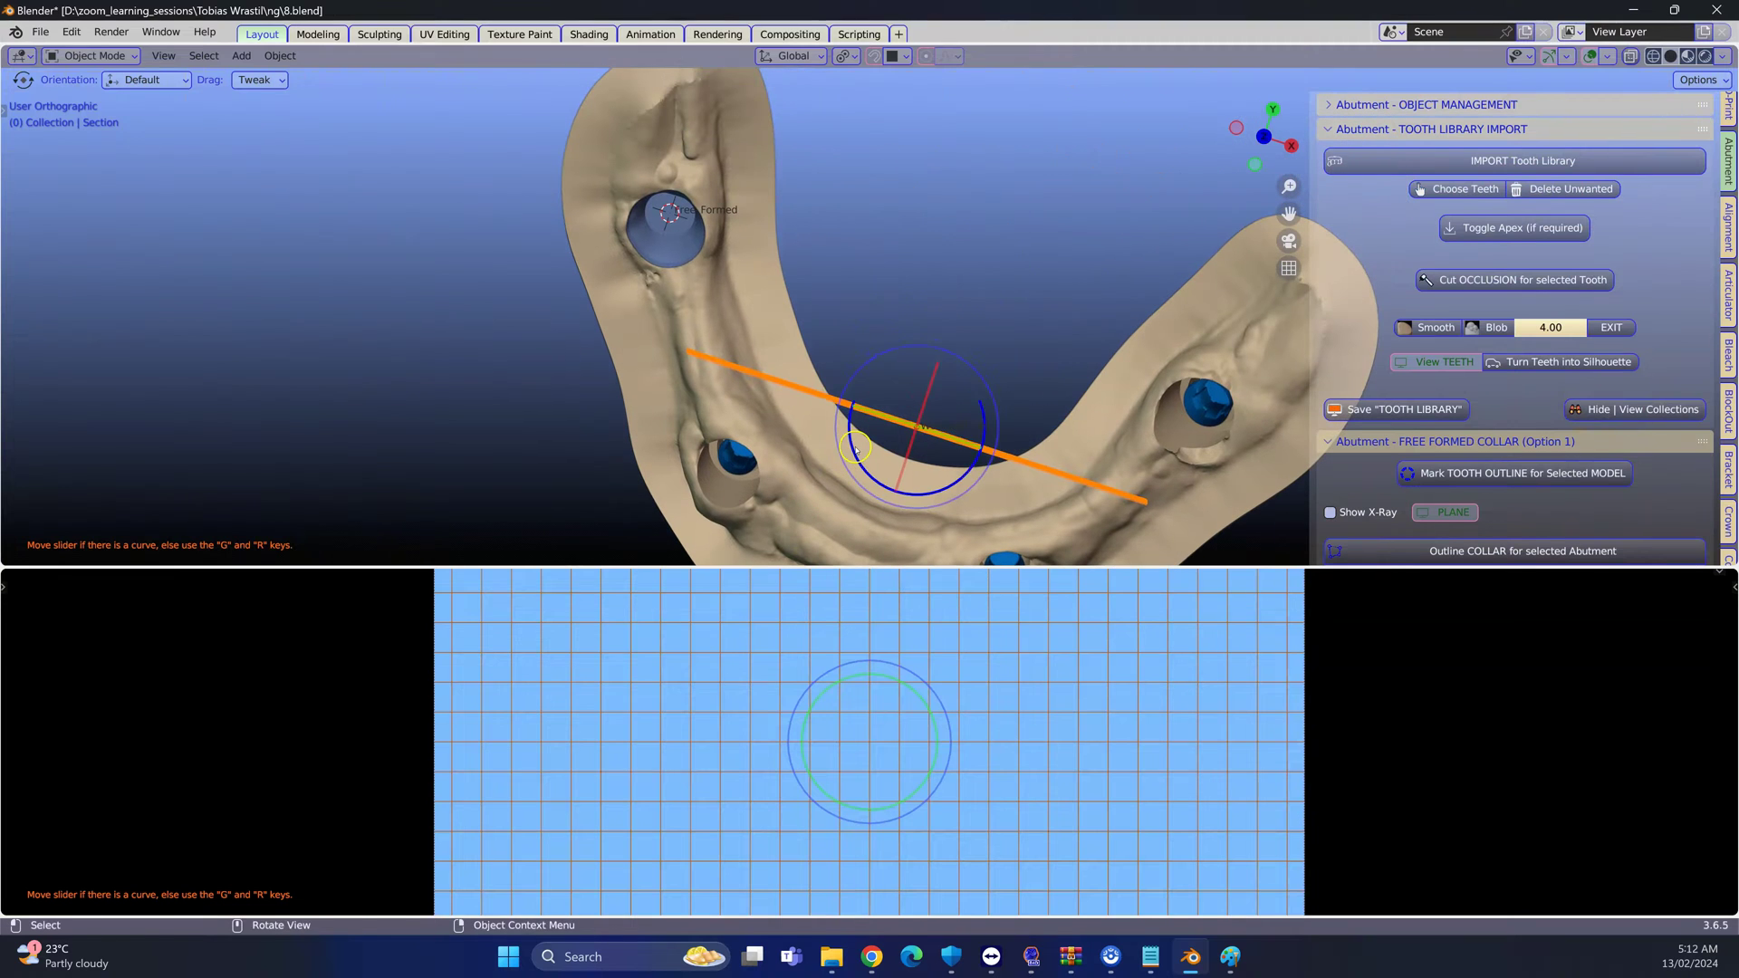
pyautogui.moveTo(856, 451); pyautogui.dragTo(580, 238)
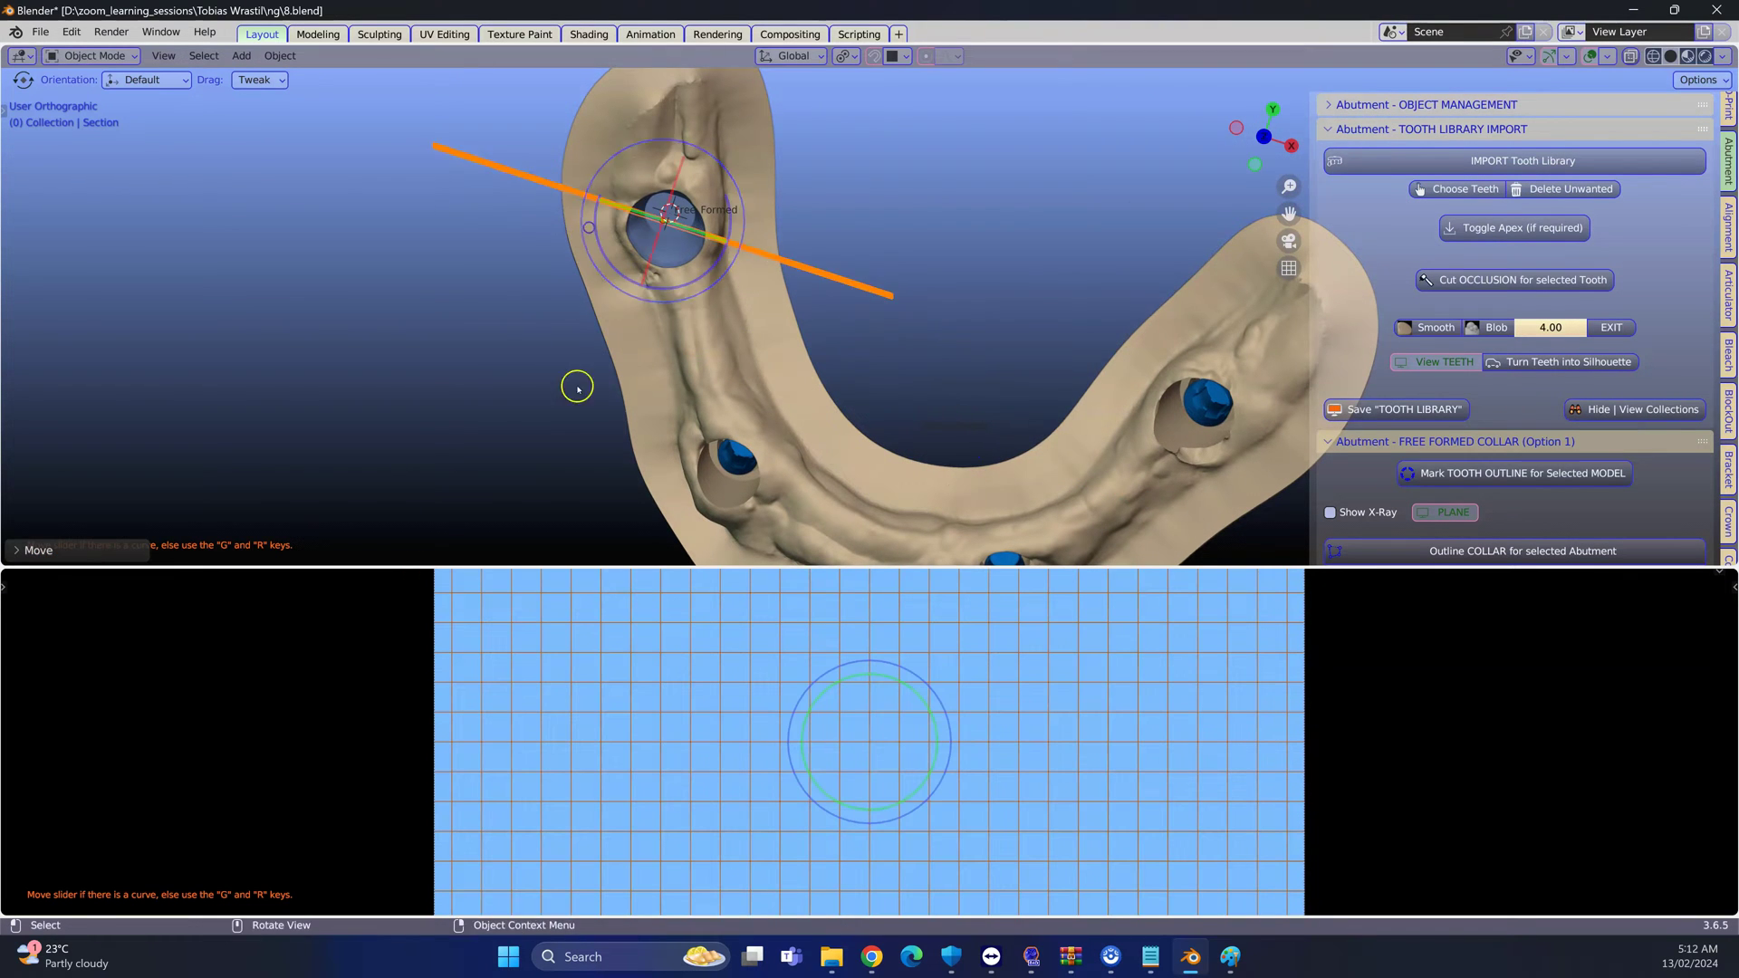
pyautogui.moveTo(574, 384); pyautogui.dragTo(813, 234, button='middle')
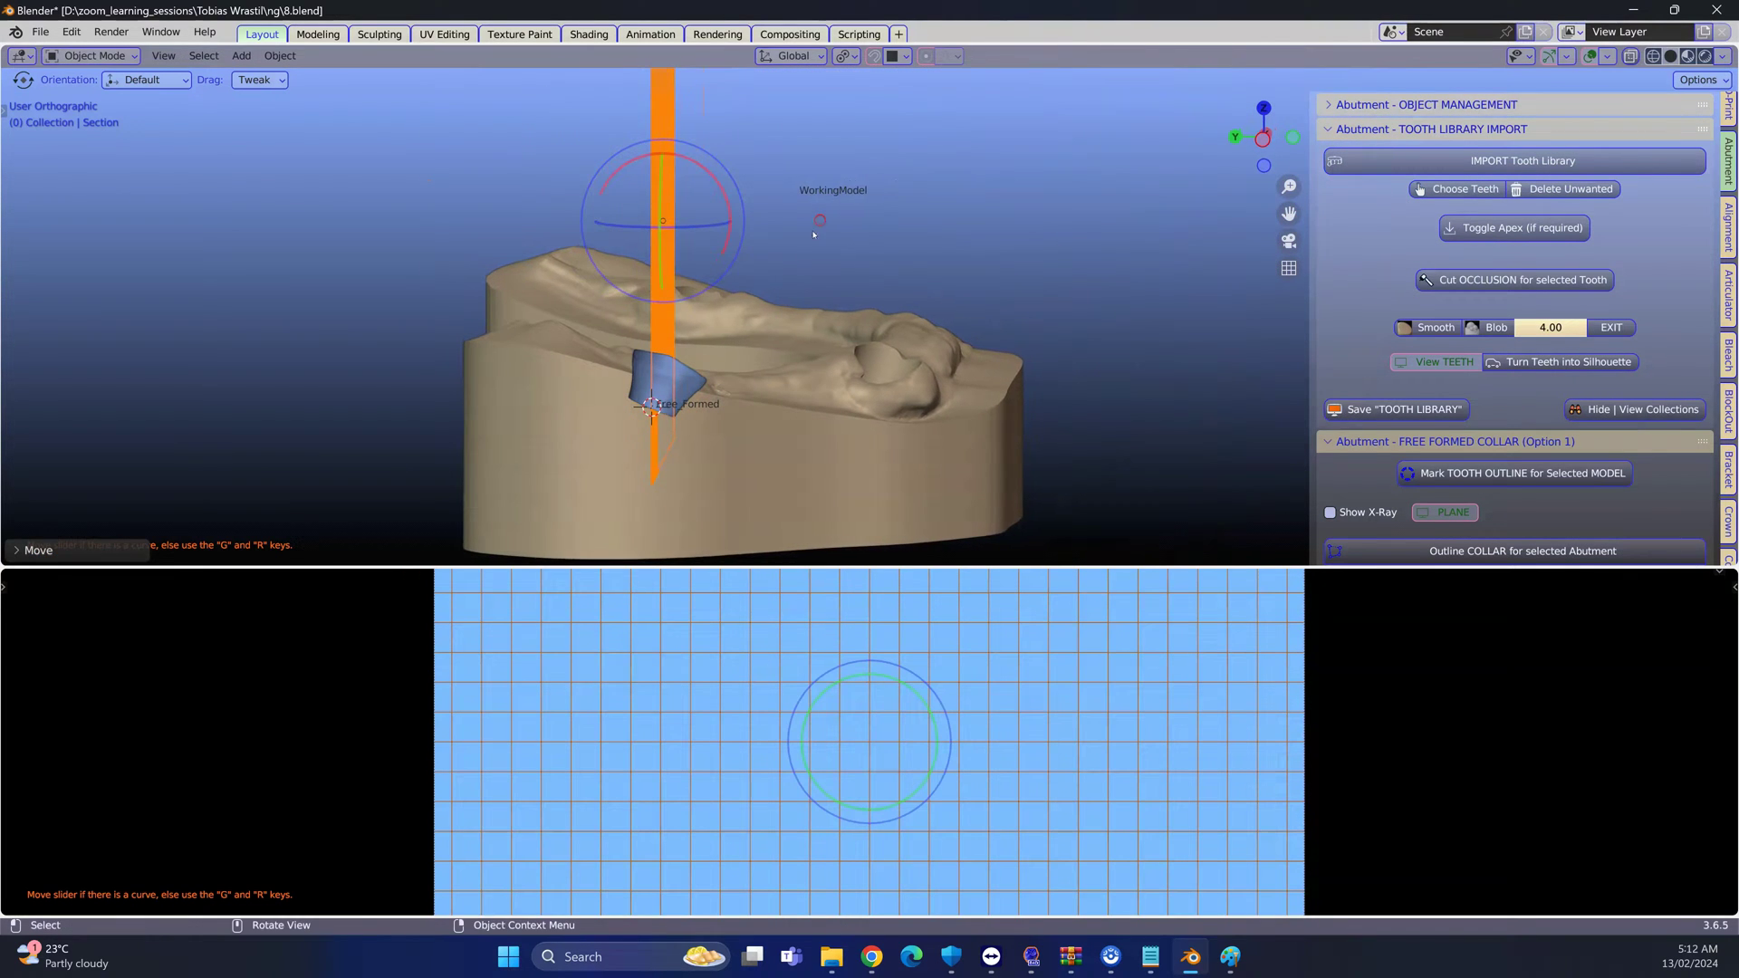
pyautogui.click(683, 489)
pyautogui.press('r')
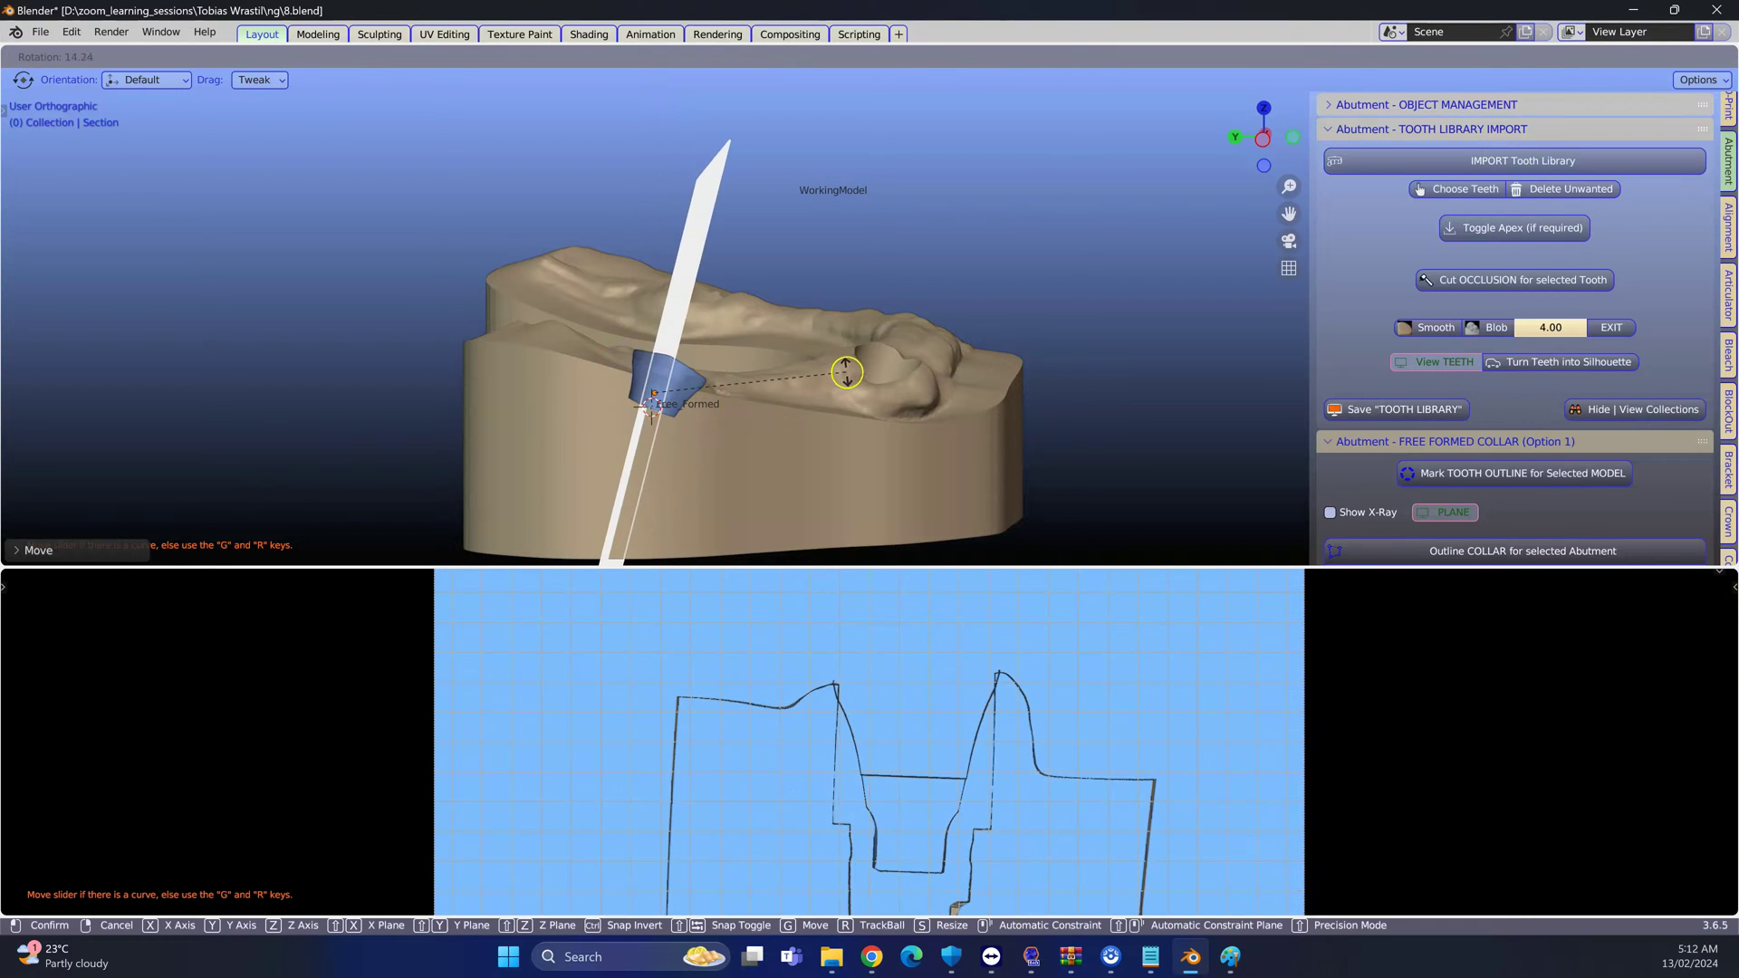
pyautogui.click(842, 371)
pyautogui.moveTo(843, 371); pyautogui.dragTo(1042, 363, button='middle')
pyautogui.scroll(5, 783, 413)
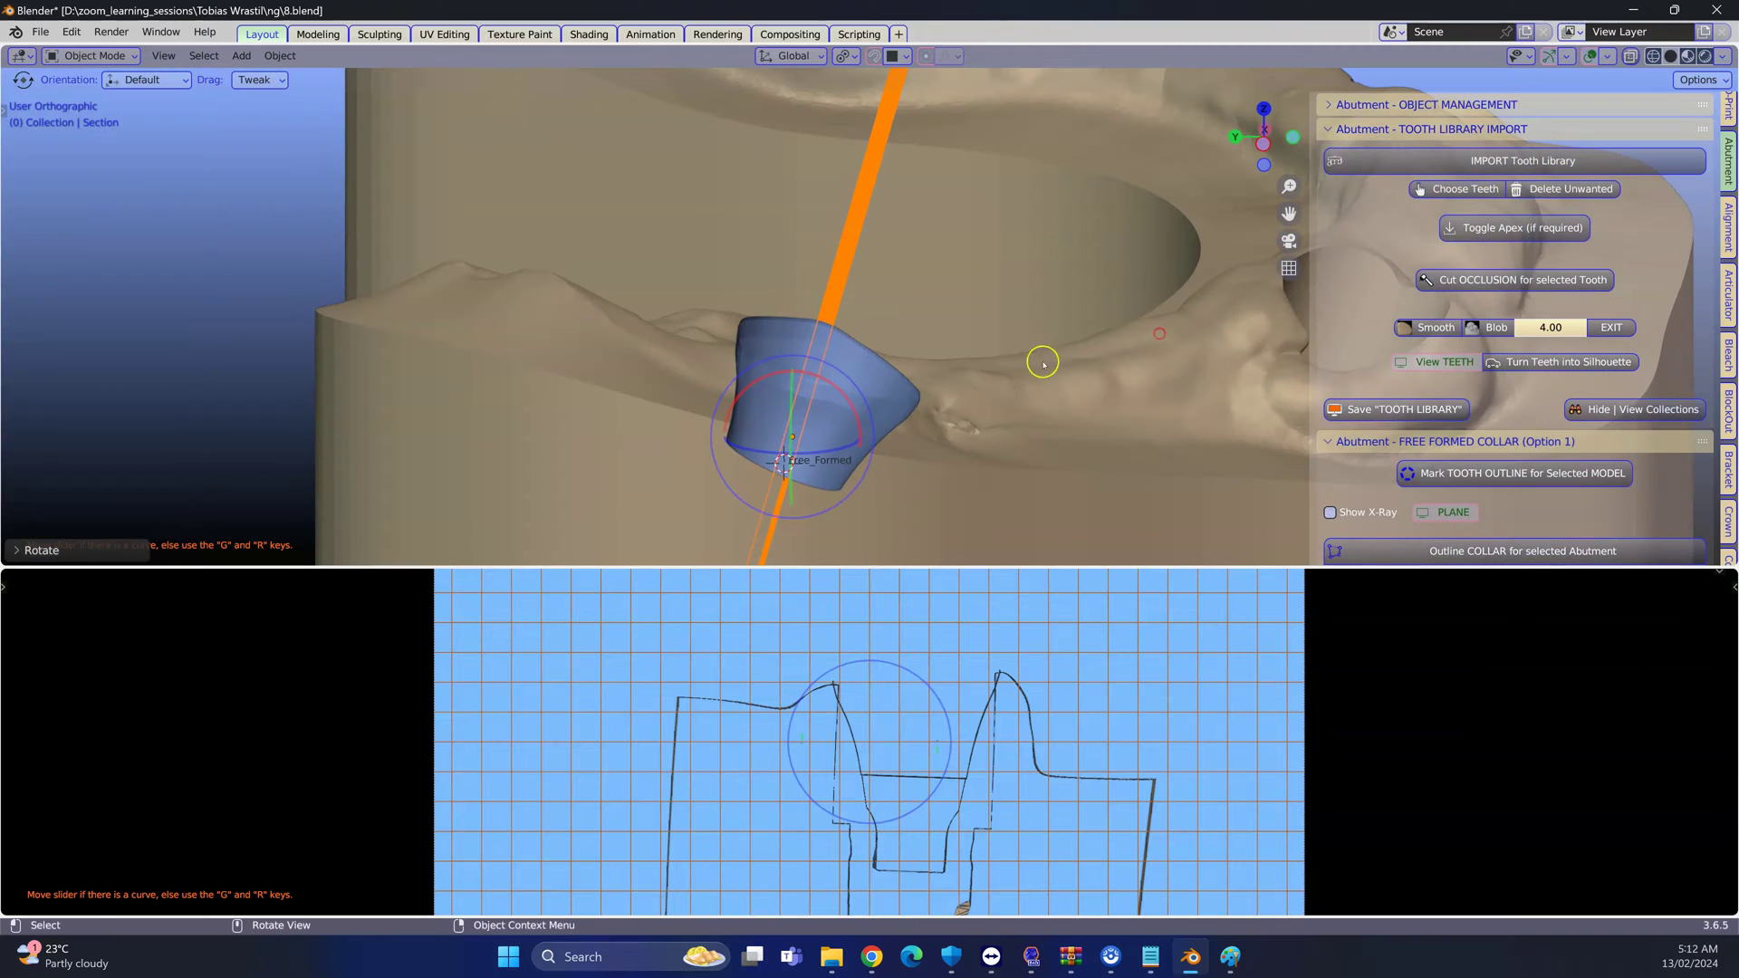
# Select the Free_Formed collar and inspect its profile in the cross-section view
pyautogui.click(872, 359)
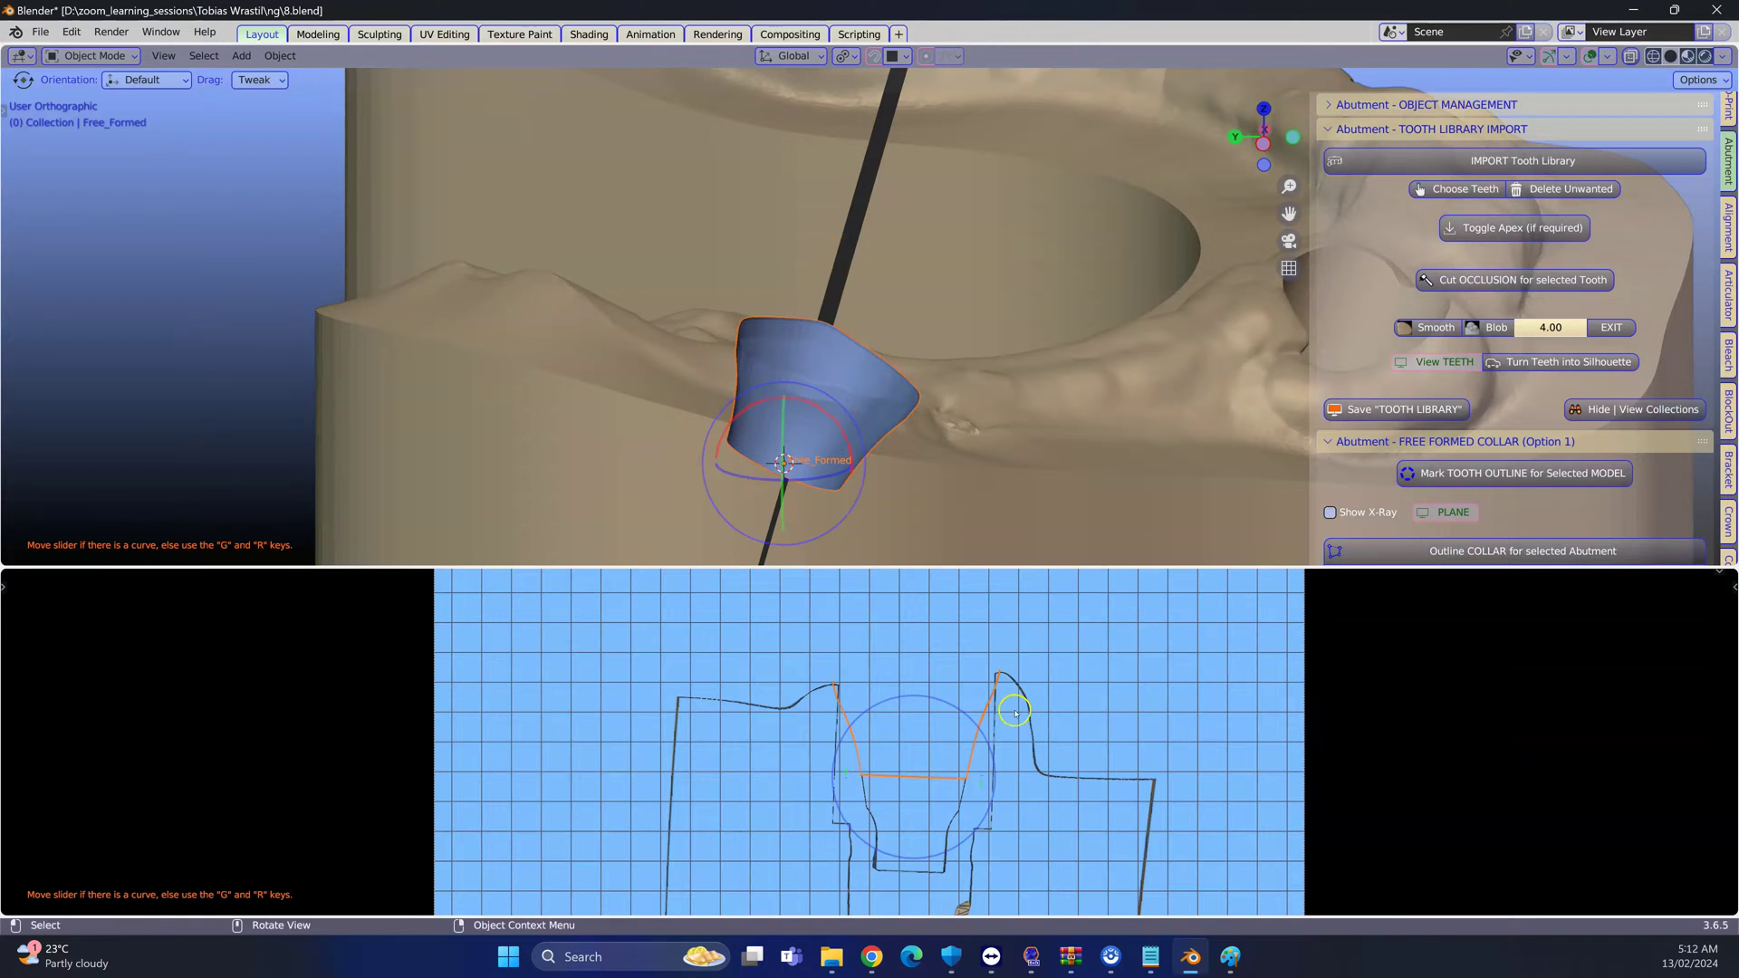
pyautogui.scroll(3, 1015, 712)
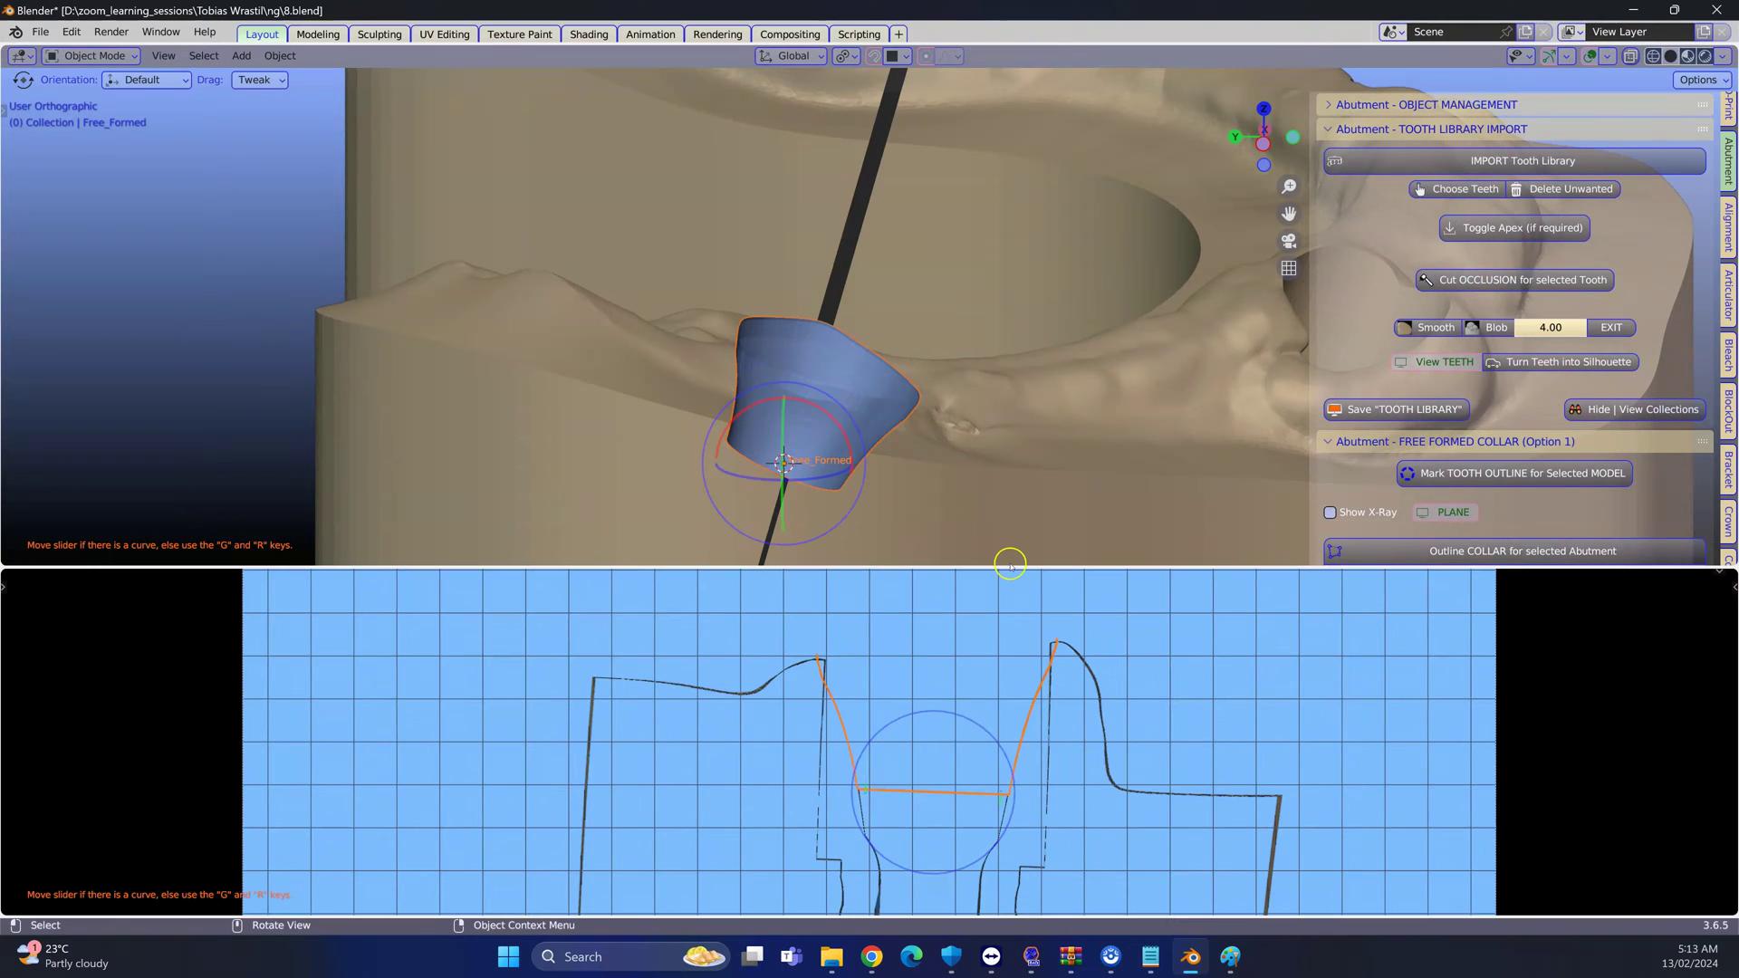
pyautogui.moveTo(1011, 568); pyautogui.dragTo(1011, 469)
pyautogui.scroll(-2, 1046, 637)
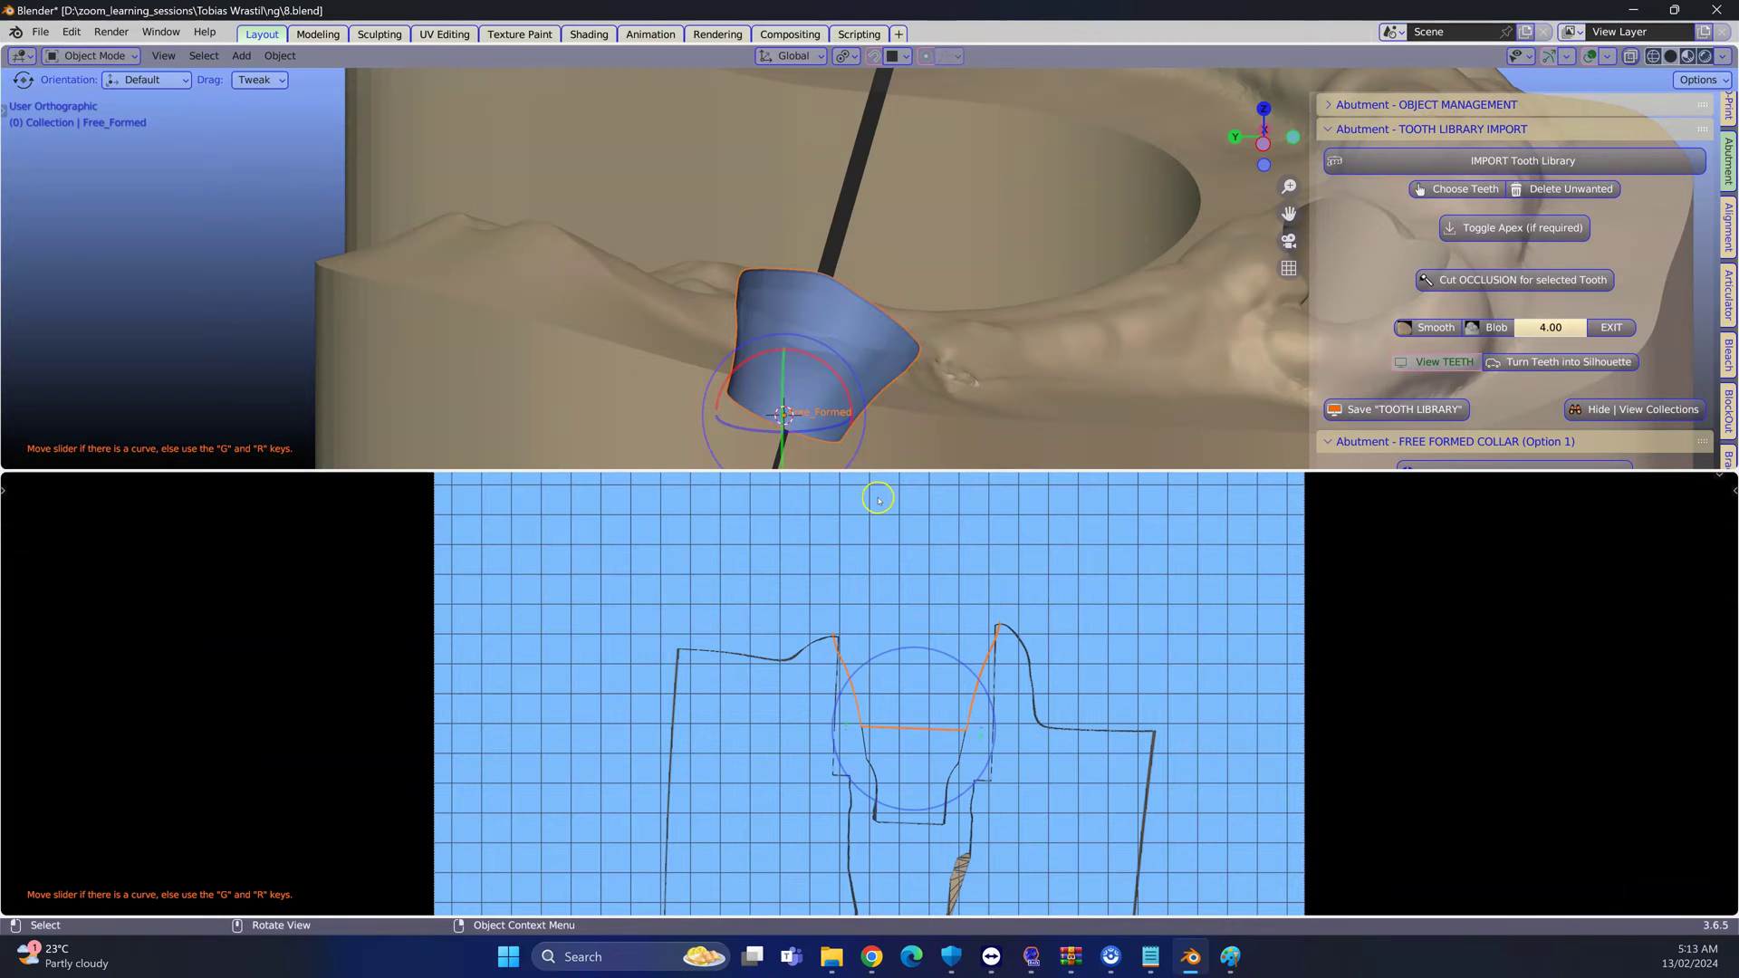
pyautogui.moveTo(884, 406); pyautogui.dragTo(767, 444, button='middle')
pyautogui.moveTo(774, 471); pyautogui.dragTo(774, 632)
pyautogui.moveTo(777, 564); pyautogui.dragTo(784, 66, button='middle')
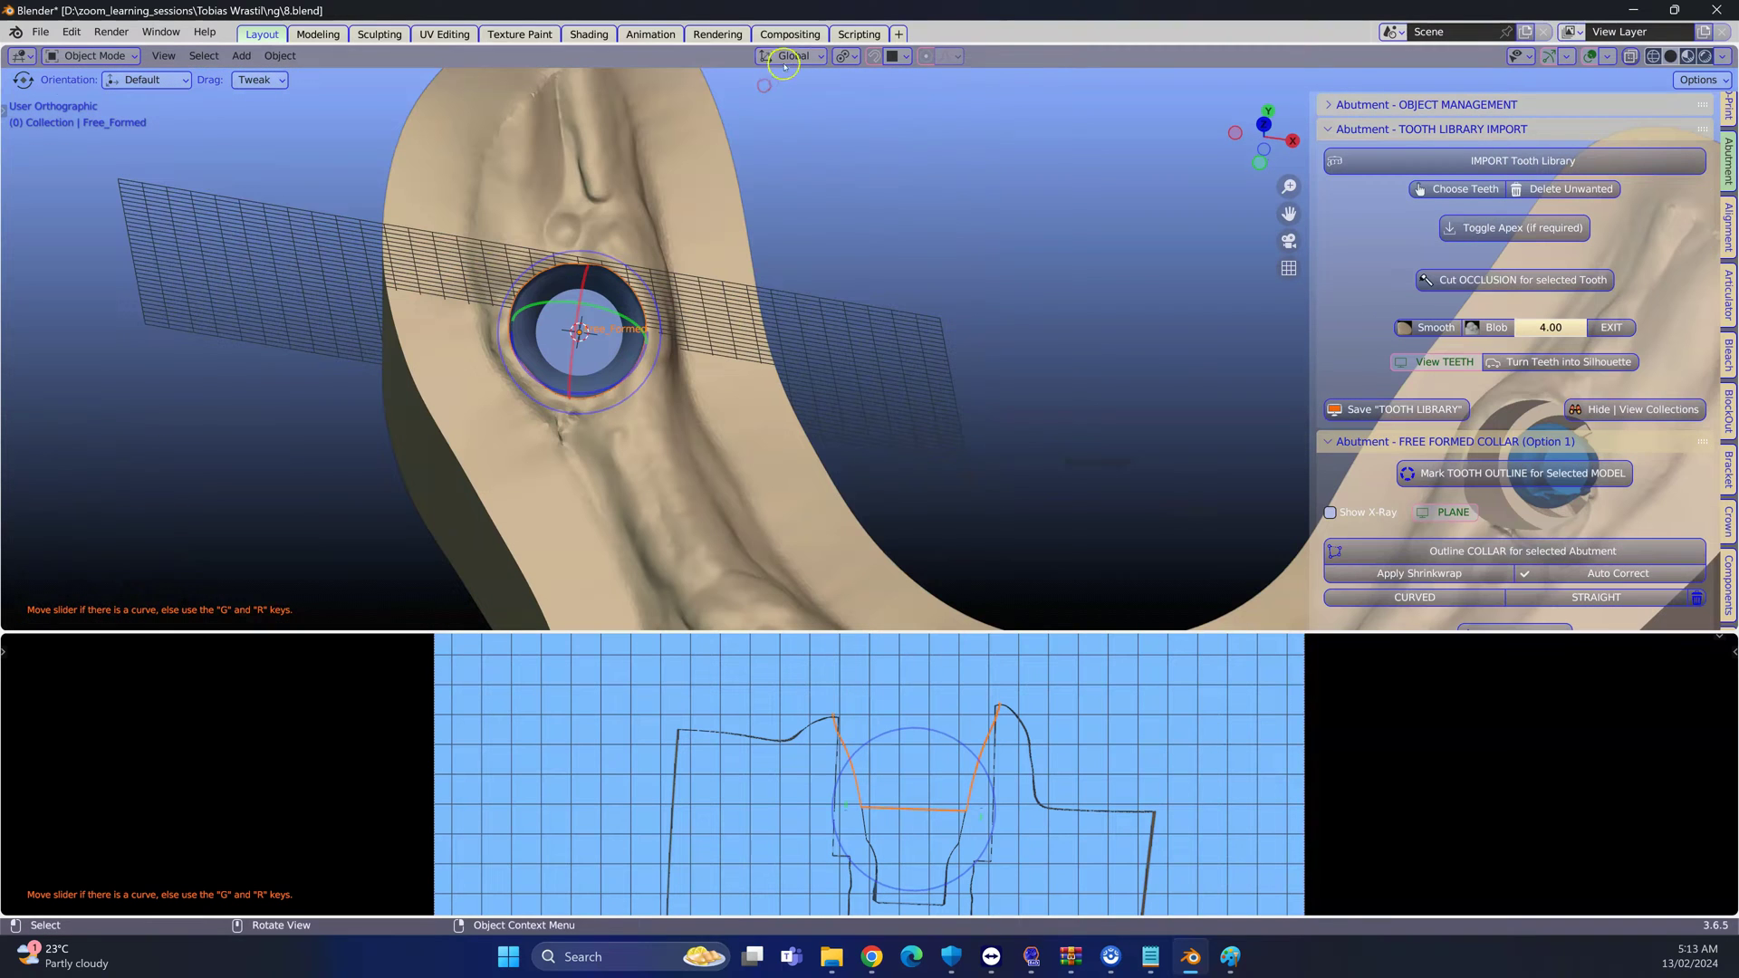
pyautogui.keyDown('shift'); pyautogui.moveTo(827, 479); pyautogui.dragTo(821, 389, button='middle'); pyautogui.keyUp('shift')
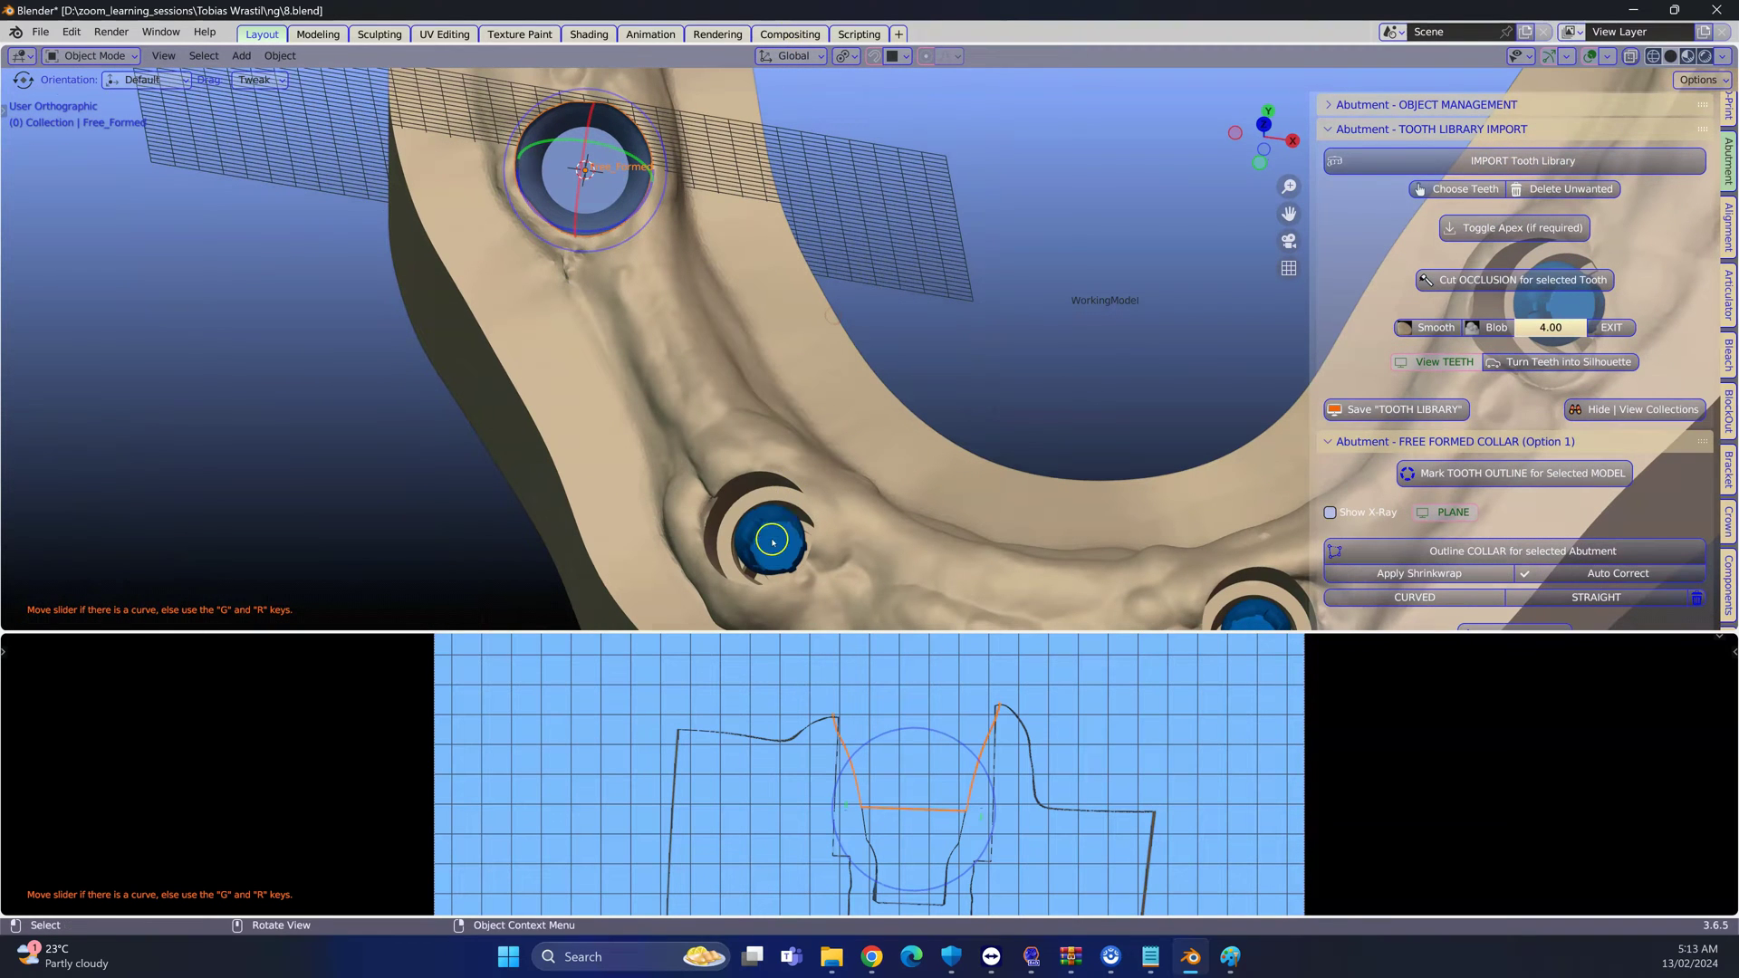
# Outline a curved Free_Formed collar on the next abutment, shrinkwrapped to WorkingModel
pyautogui.click(772, 542)
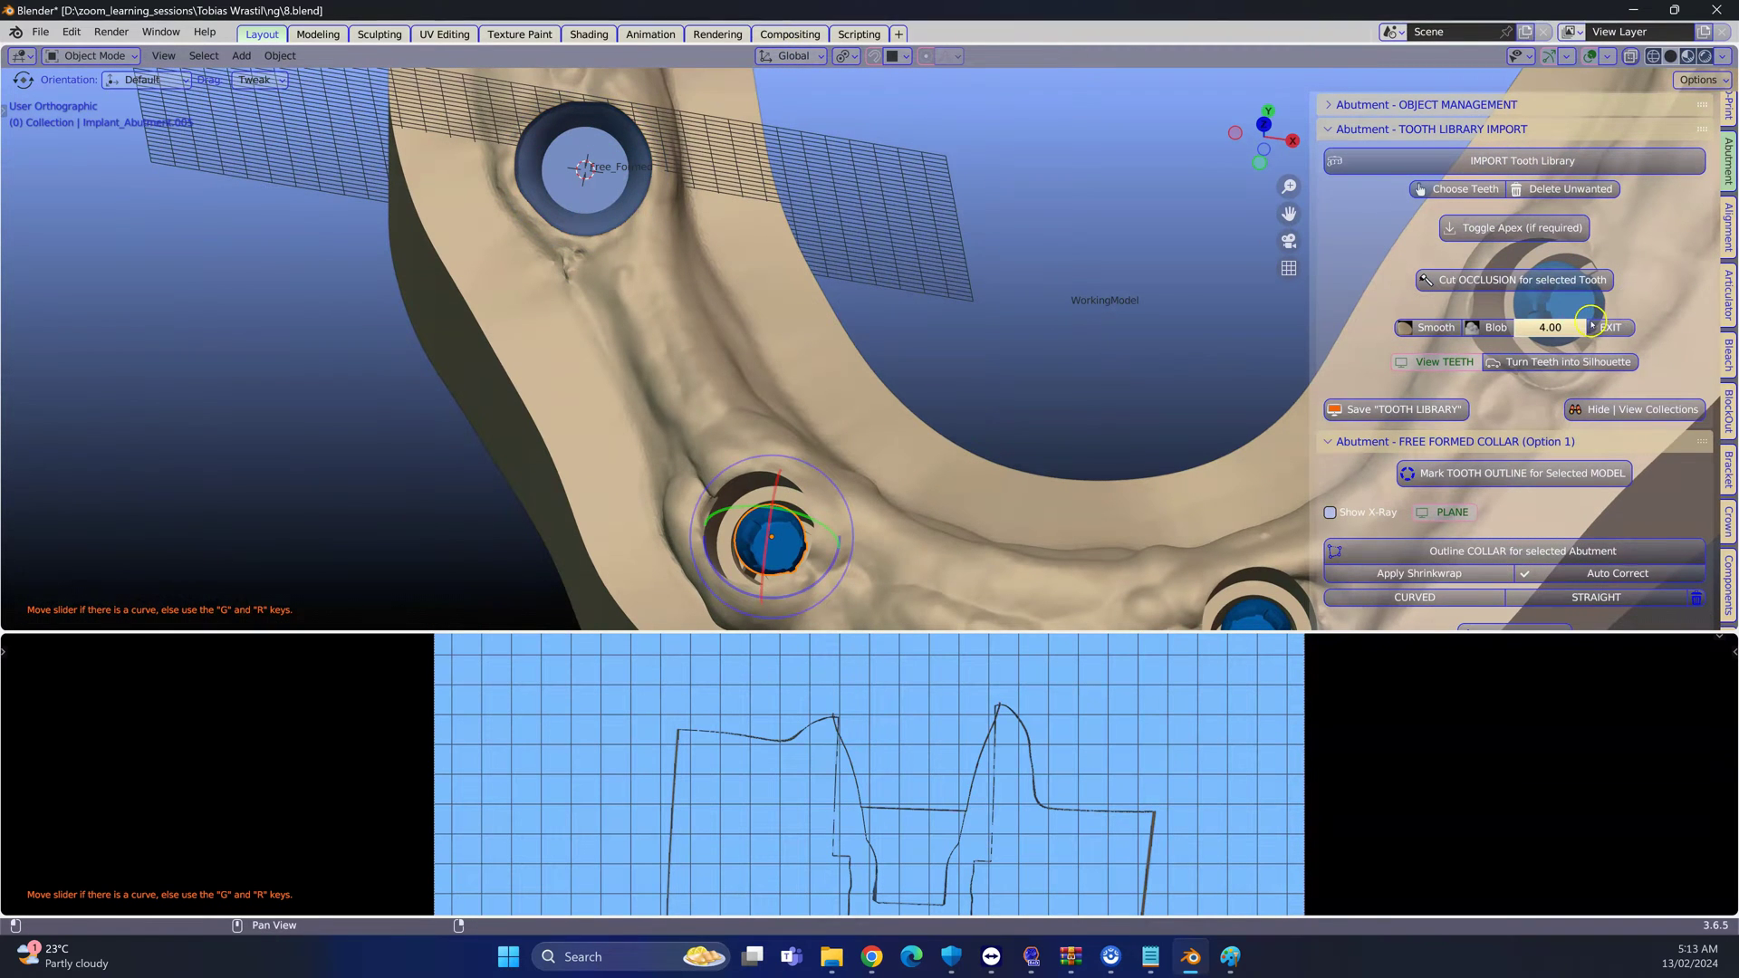
pyautogui.scroll(-3, 1591, 323)
pyautogui.click(1463, 462)
pyautogui.click(1630, 444)
pyautogui.scroll(5, 689, 584)
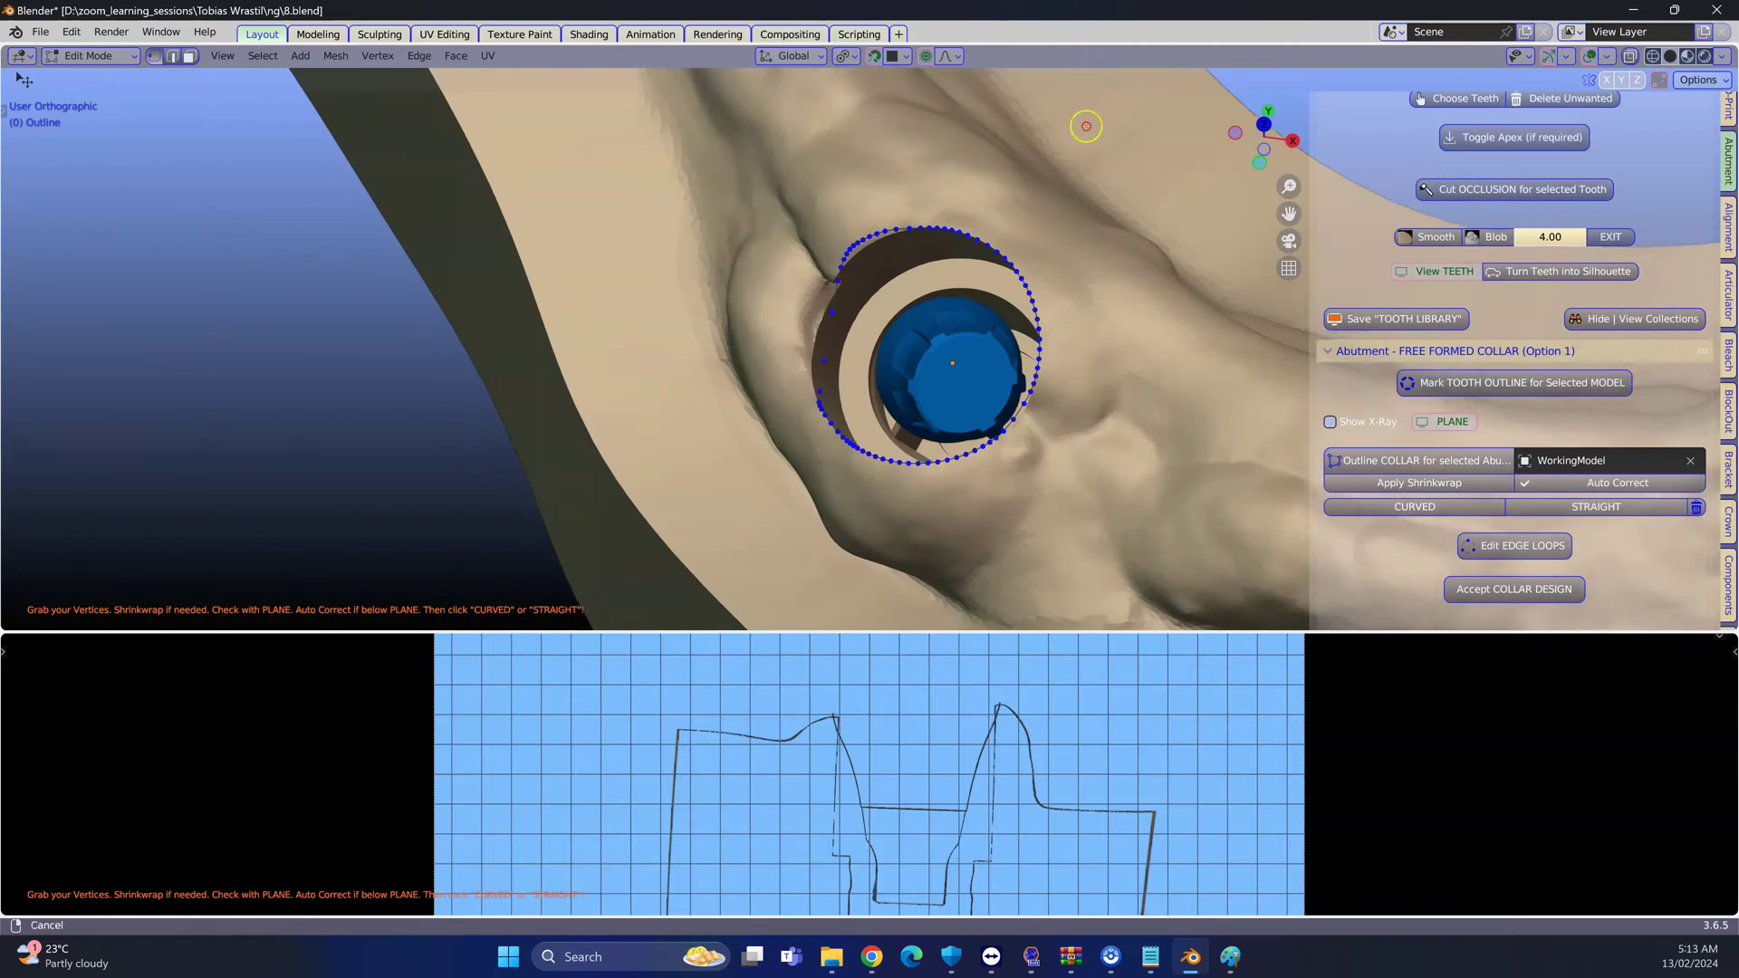
pyautogui.press('g')
pyautogui.click(821, 495)
pyautogui.moveTo(822, 495); pyautogui.dragTo(997, 381, button='middle')
pyautogui.click(1414, 506)
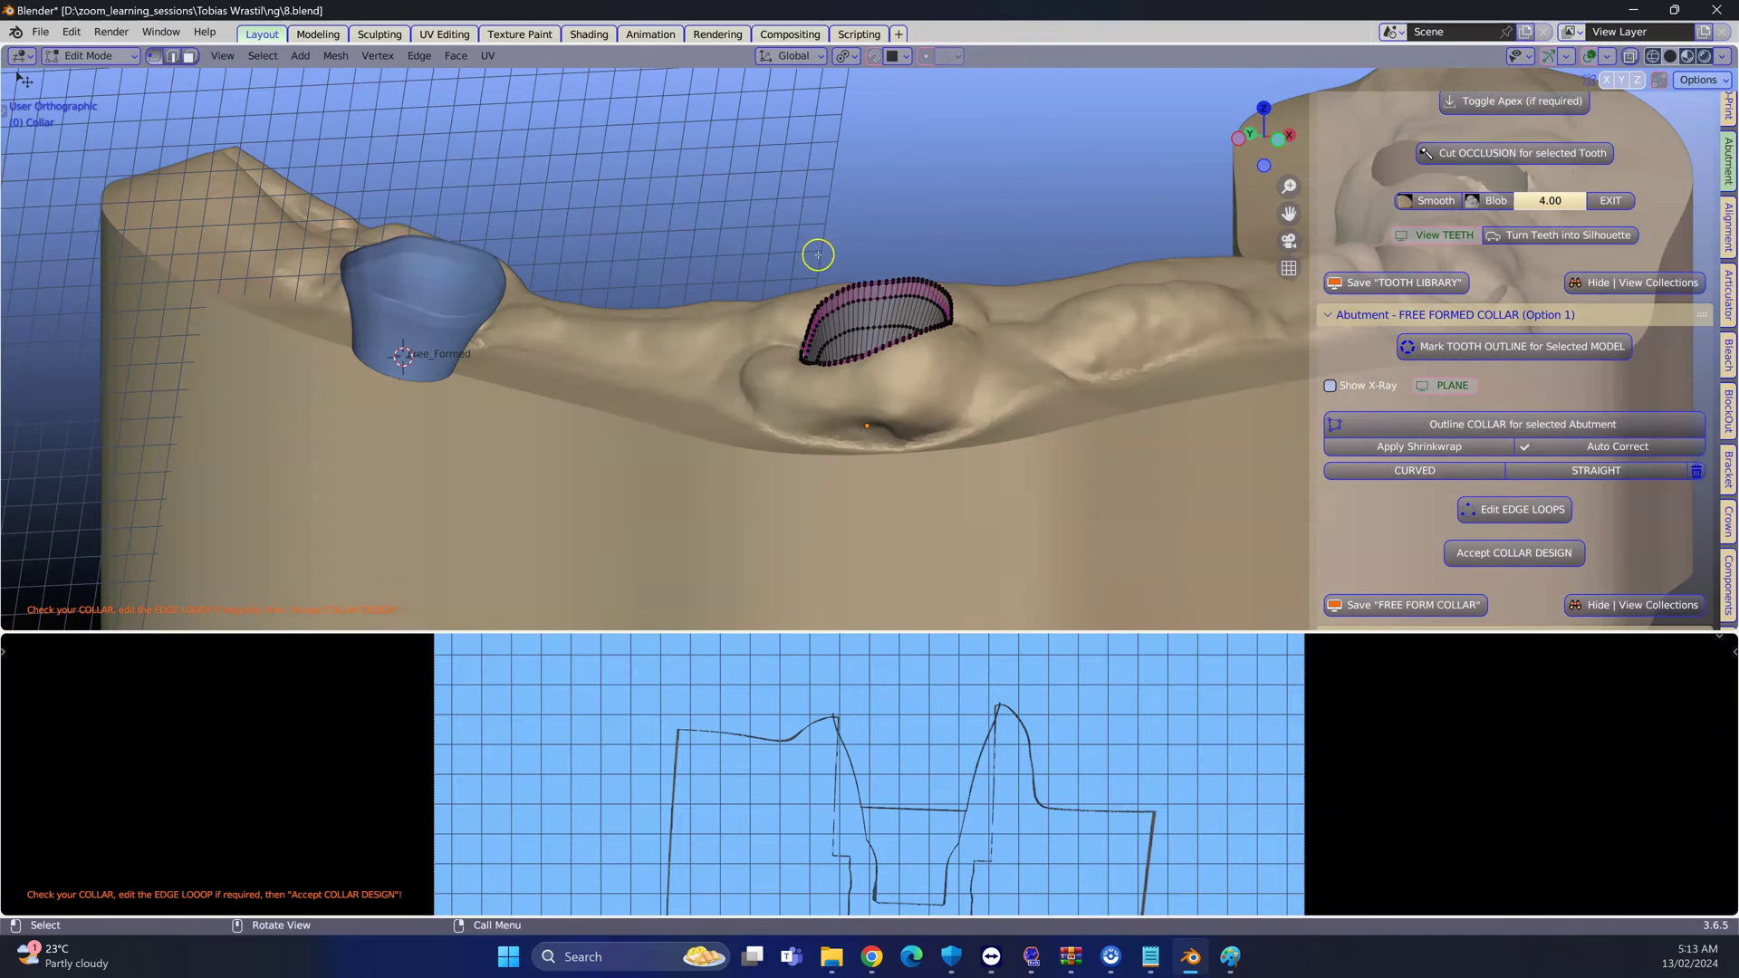
# Move the section plane through the new collar and select the collar
pyautogui.moveTo(818, 256); pyautogui.dragTo(638, 373, button='middle')
pyautogui.moveTo(638, 373); pyautogui.dragTo(831, 604)
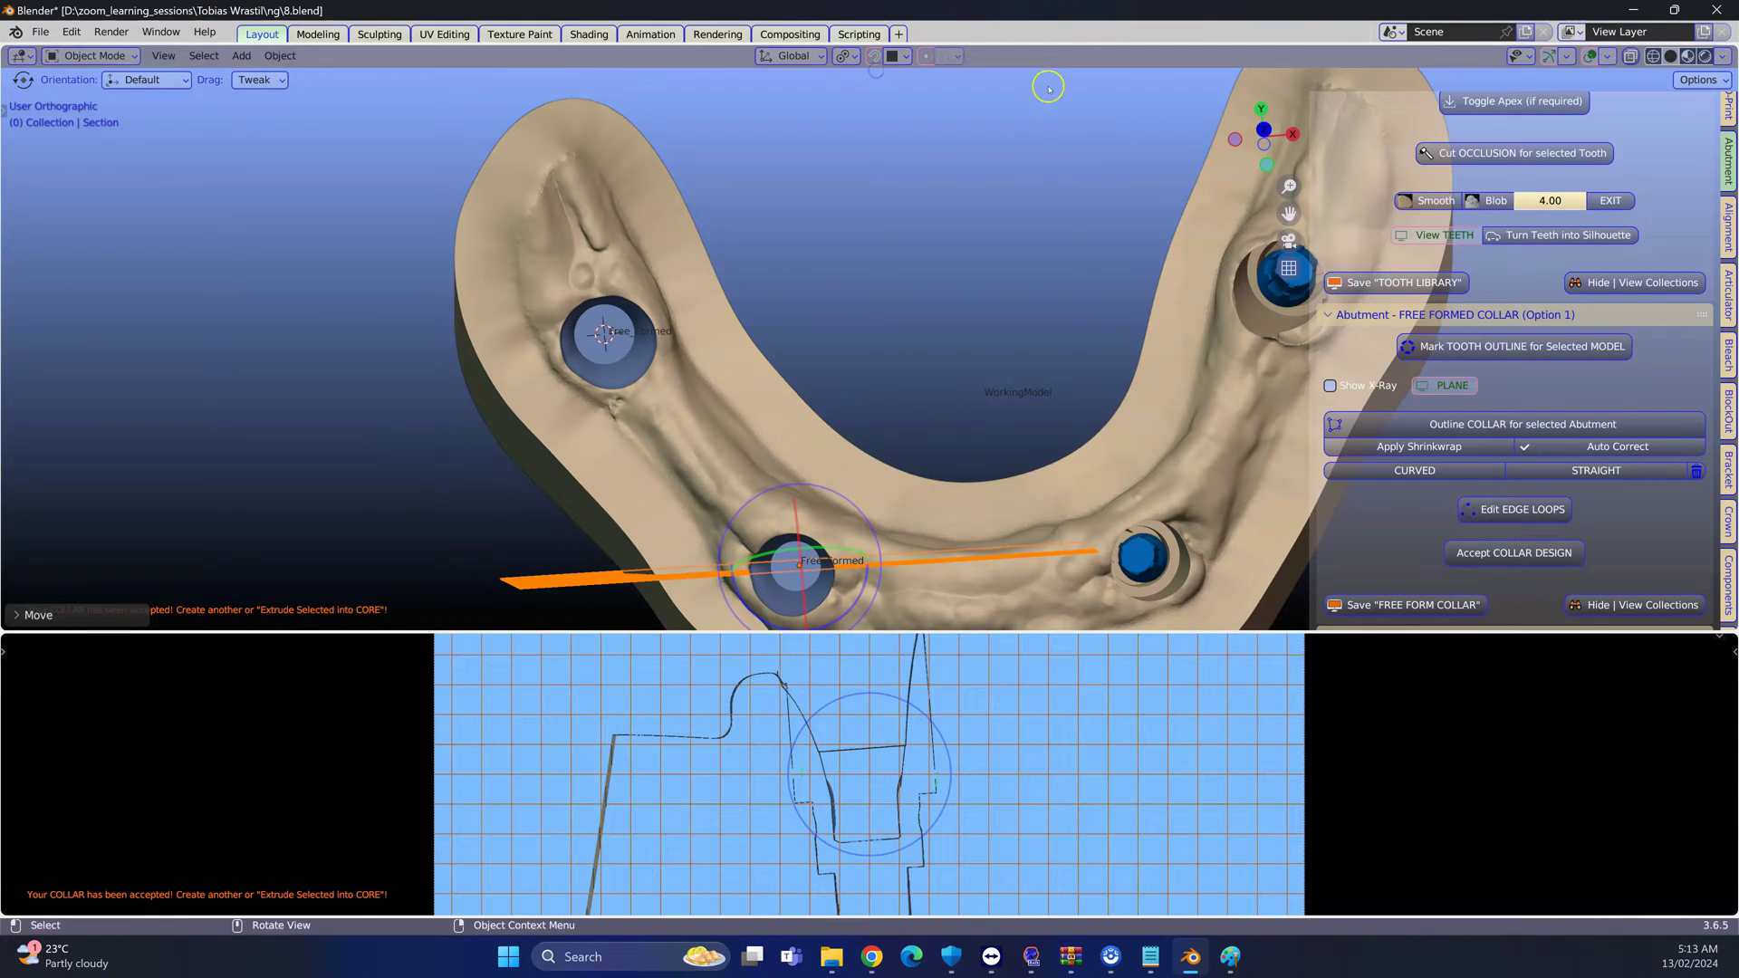
pyautogui.moveTo(1048, 426); pyautogui.dragTo(901, 257, button='middle')
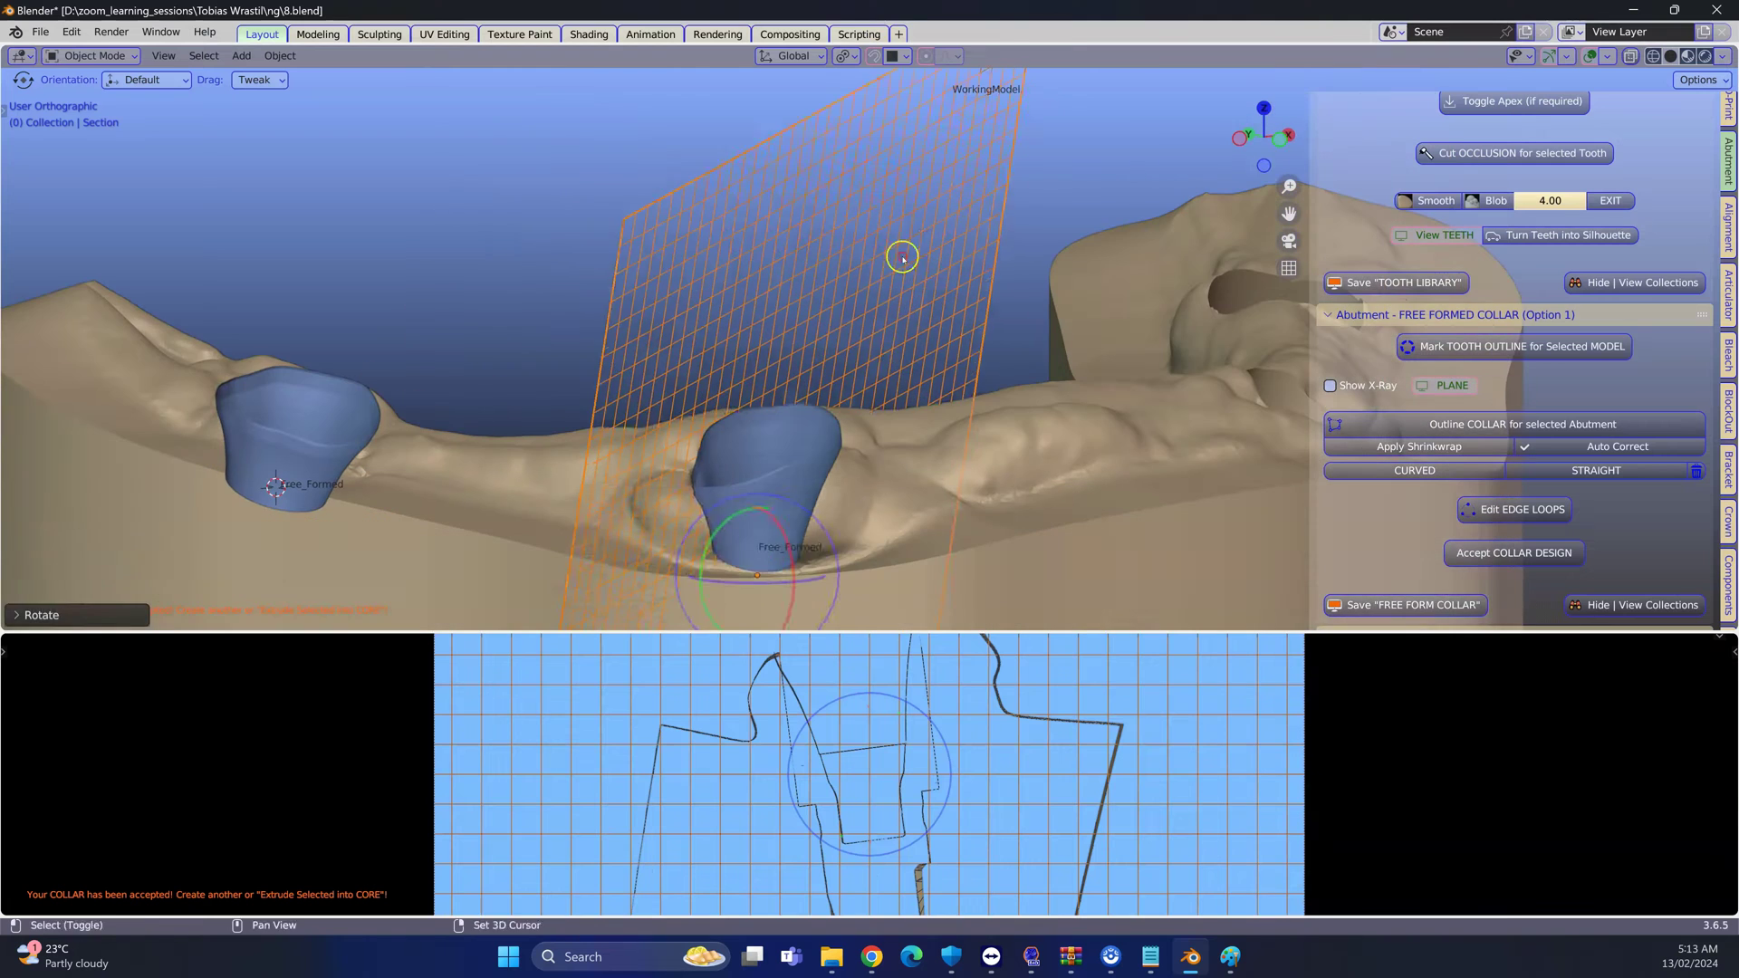
pyautogui.click(815, 443)
# Enlarge the cross-section view and zoom it out
pyautogui.moveTo(1012, 633); pyautogui.dragTo(1012, 585)
pyautogui.keyDown('ctrl'); pyautogui.scroll(-8, 1348, 319); pyautogui.keyUp('ctrl')
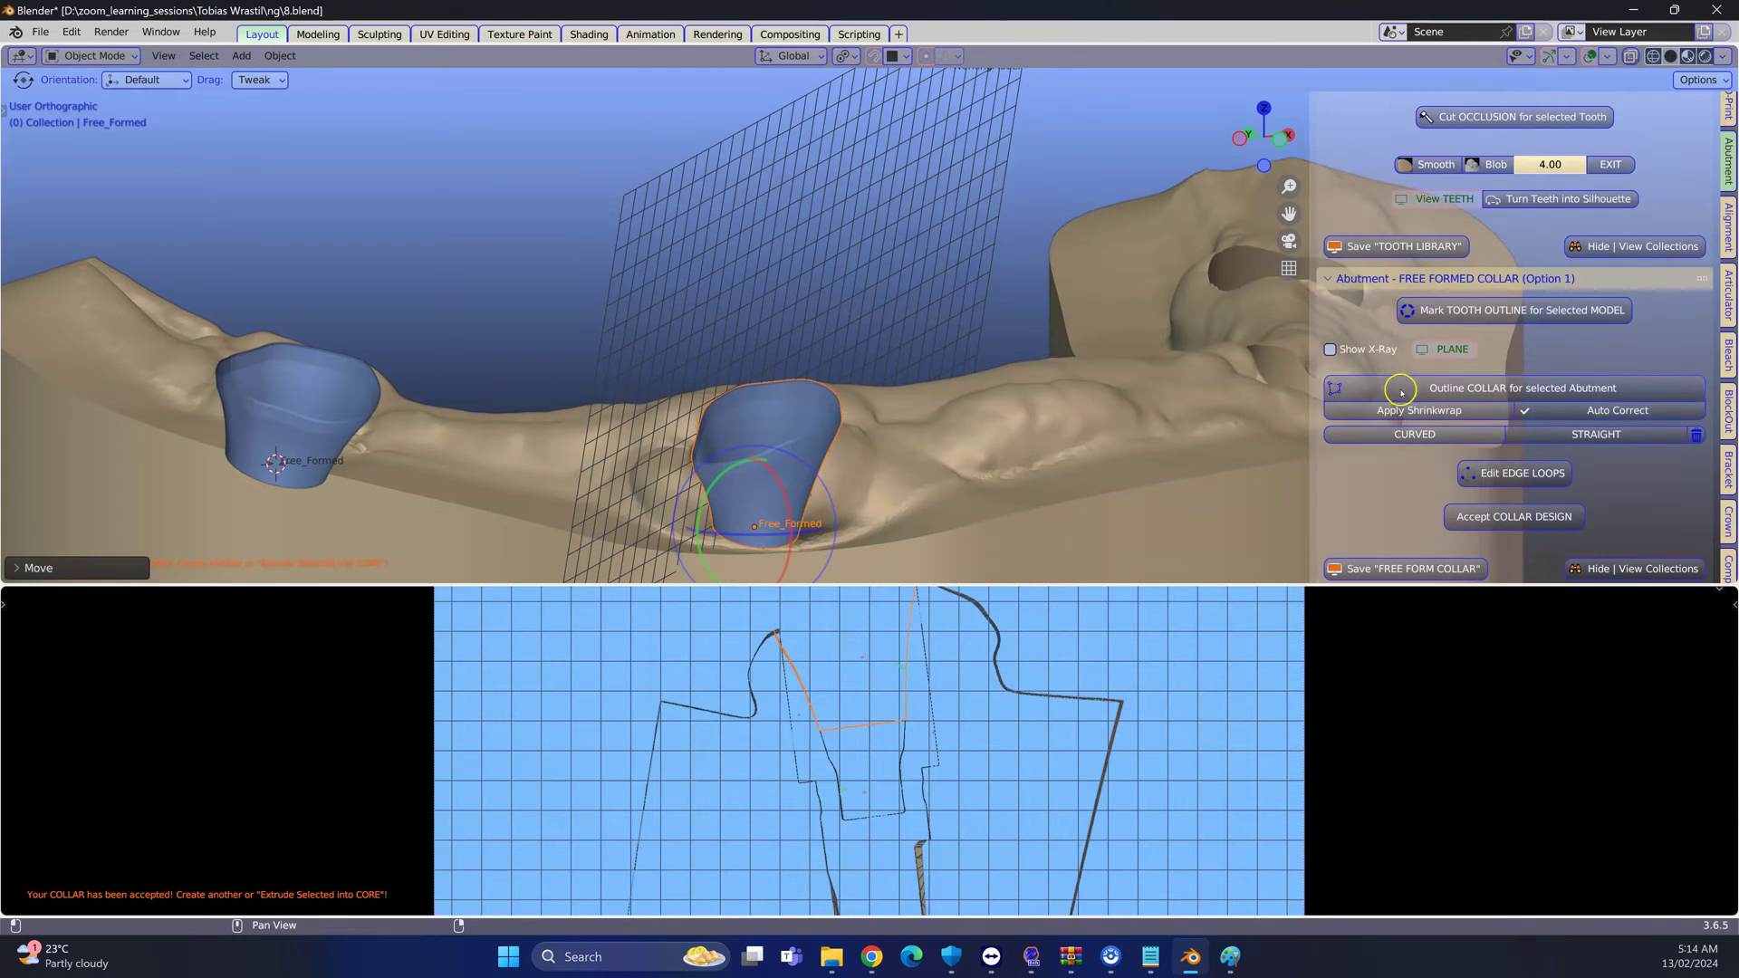
pyautogui.click(1351, 309)
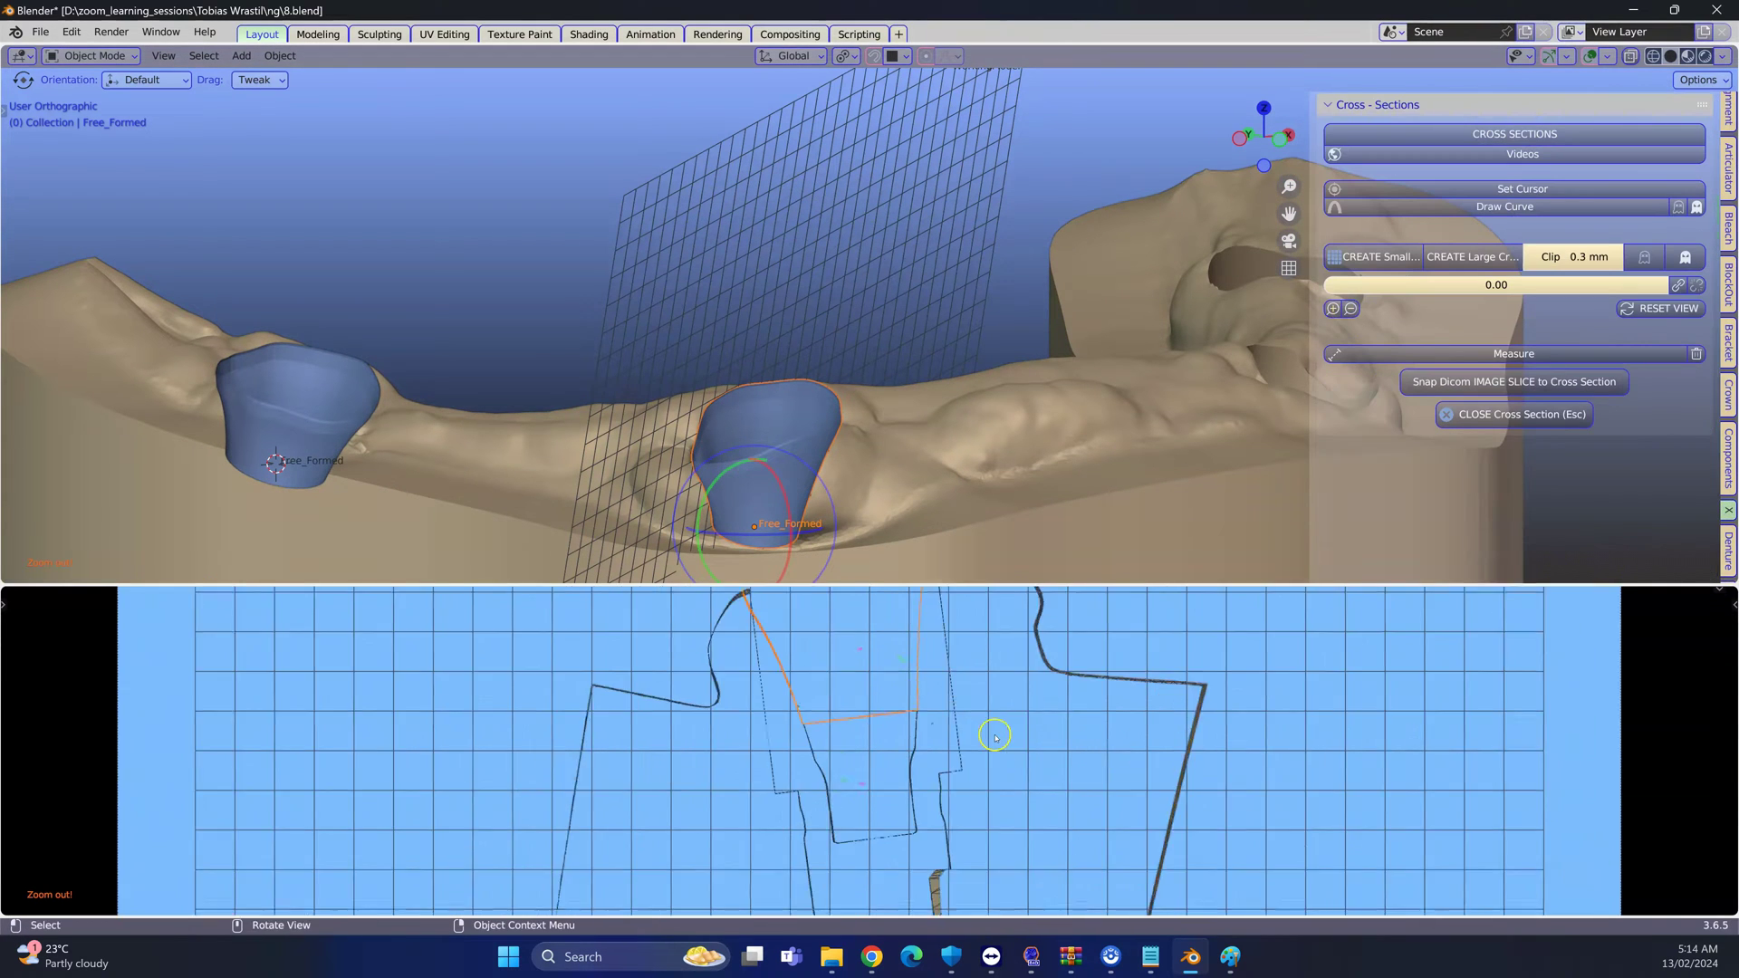
pyautogui.keyDown('ctrl'); pyautogui.scroll(2, 951, 707); pyautogui.keyUp('ctrl')
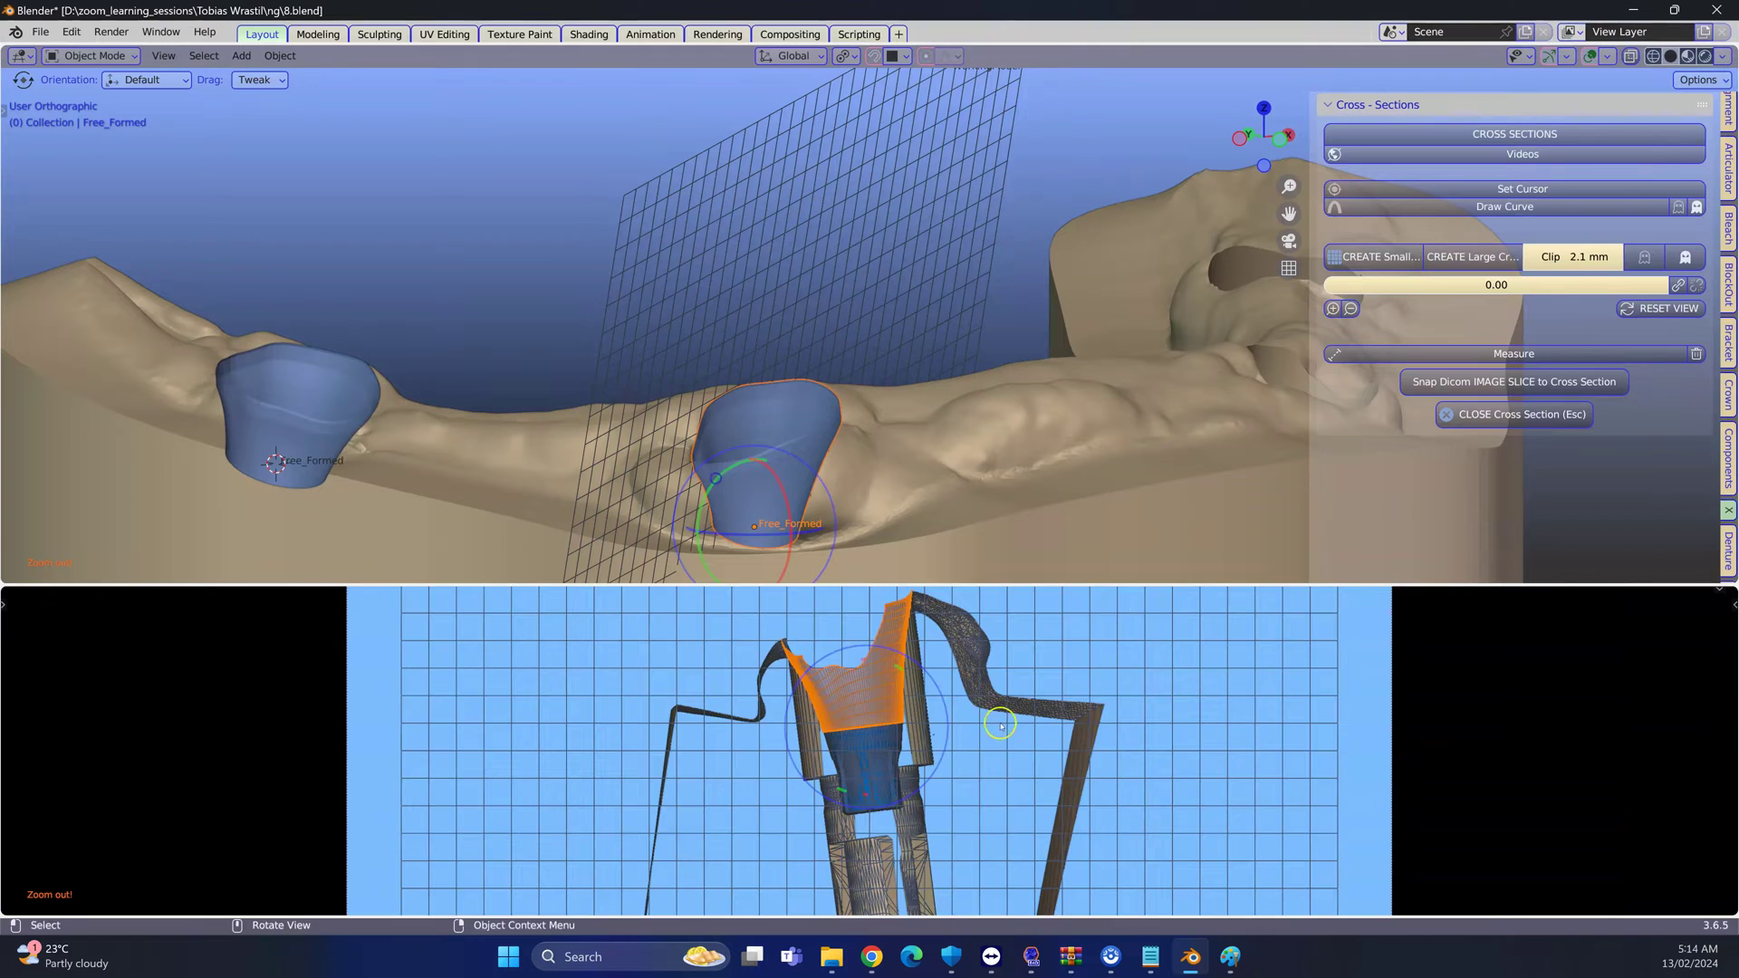
pyautogui.scroll(3, 1024, 679)
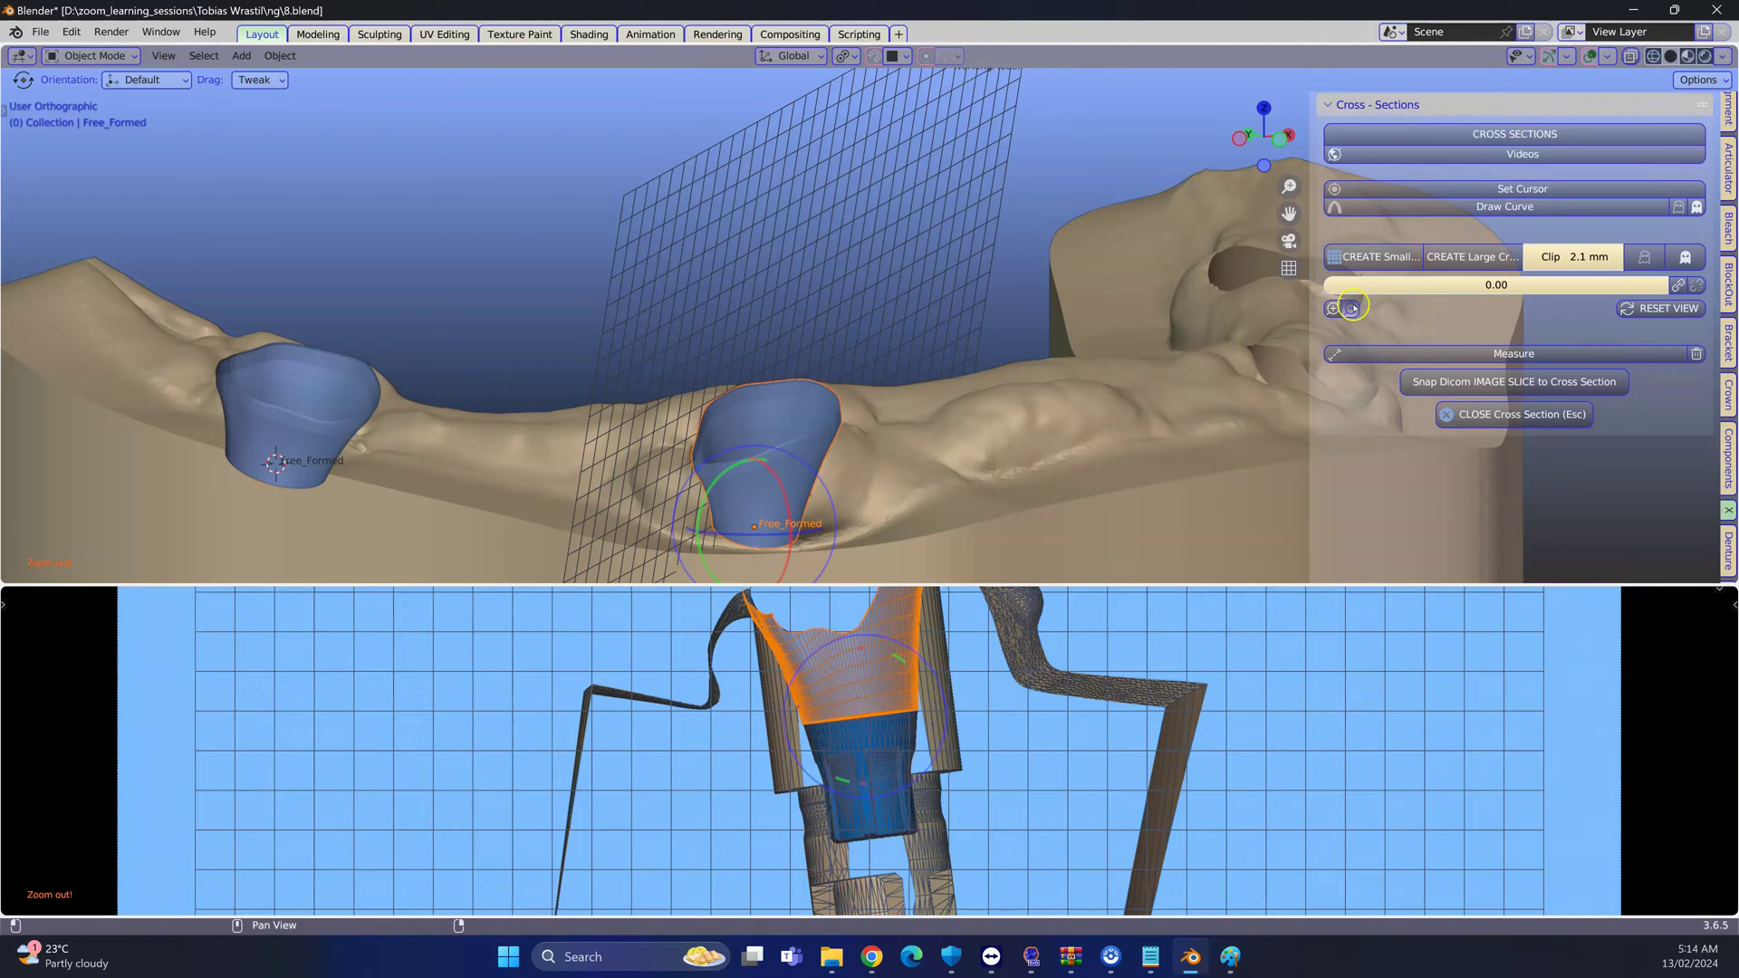
pyautogui.click(1351, 308)
pyautogui.scroll(3, 910, 471)
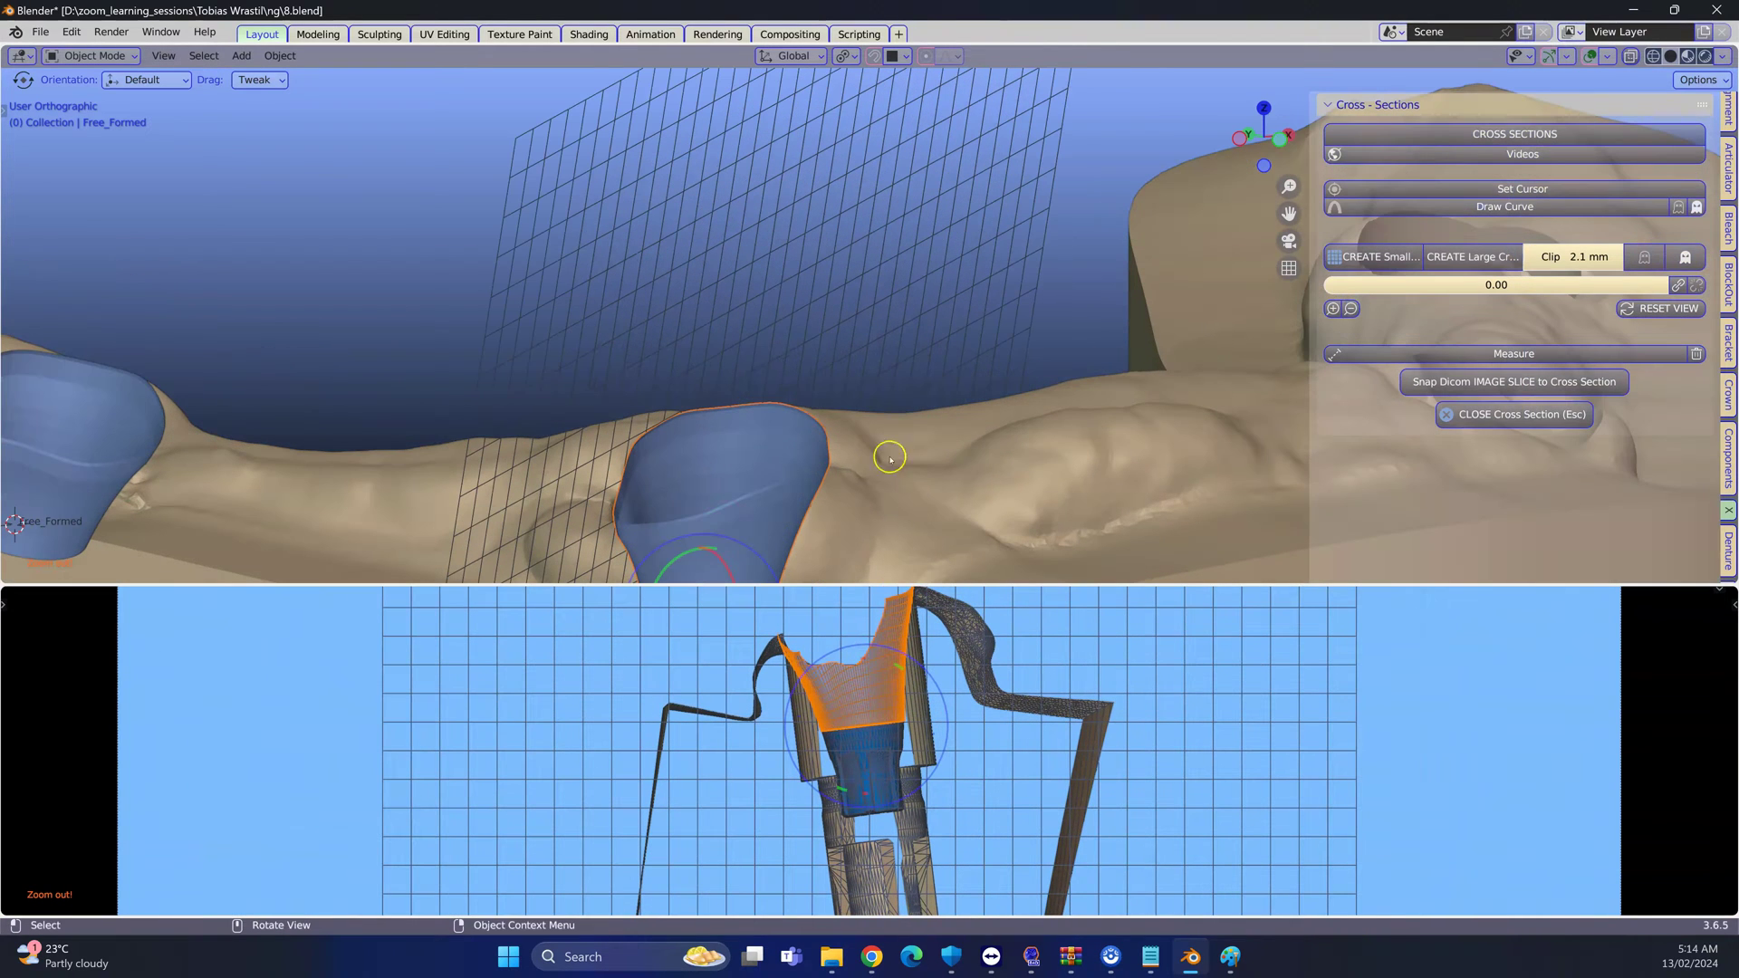
# Move the section slab and tilt it through the implant
pyautogui.moveTo(826, 458); pyautogui.dragTo(832, 323, button='middle')
pyautogui.click(809, 309)
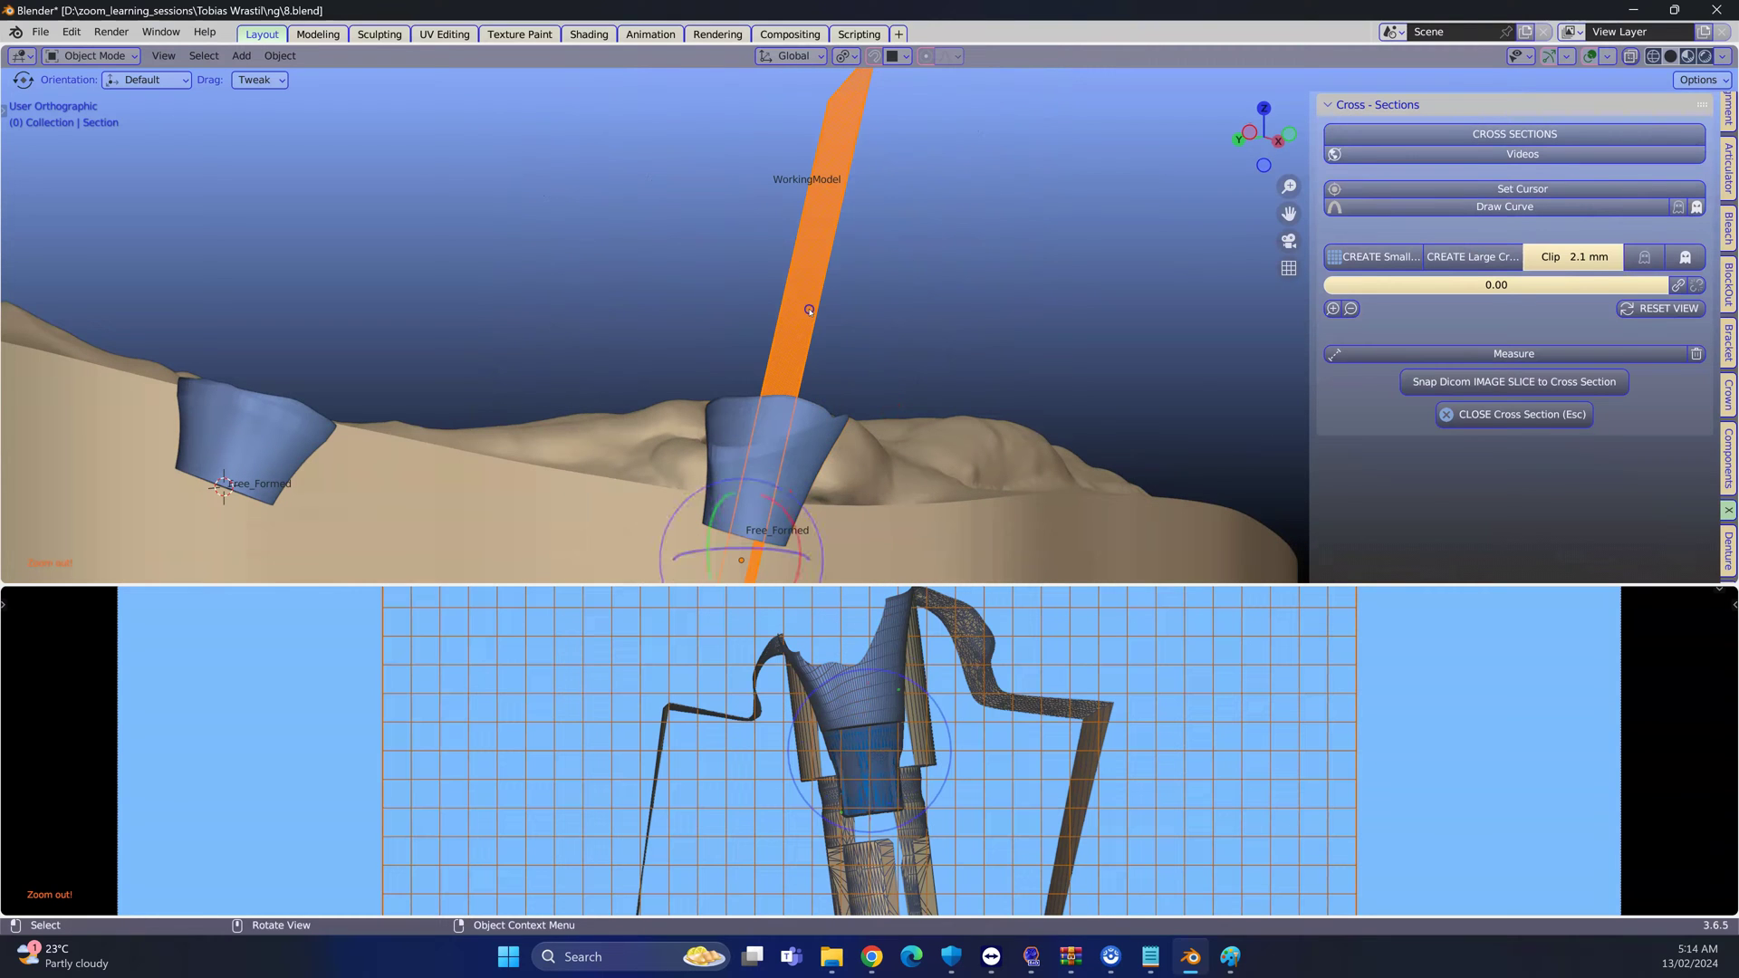
pyautogui.press('g')
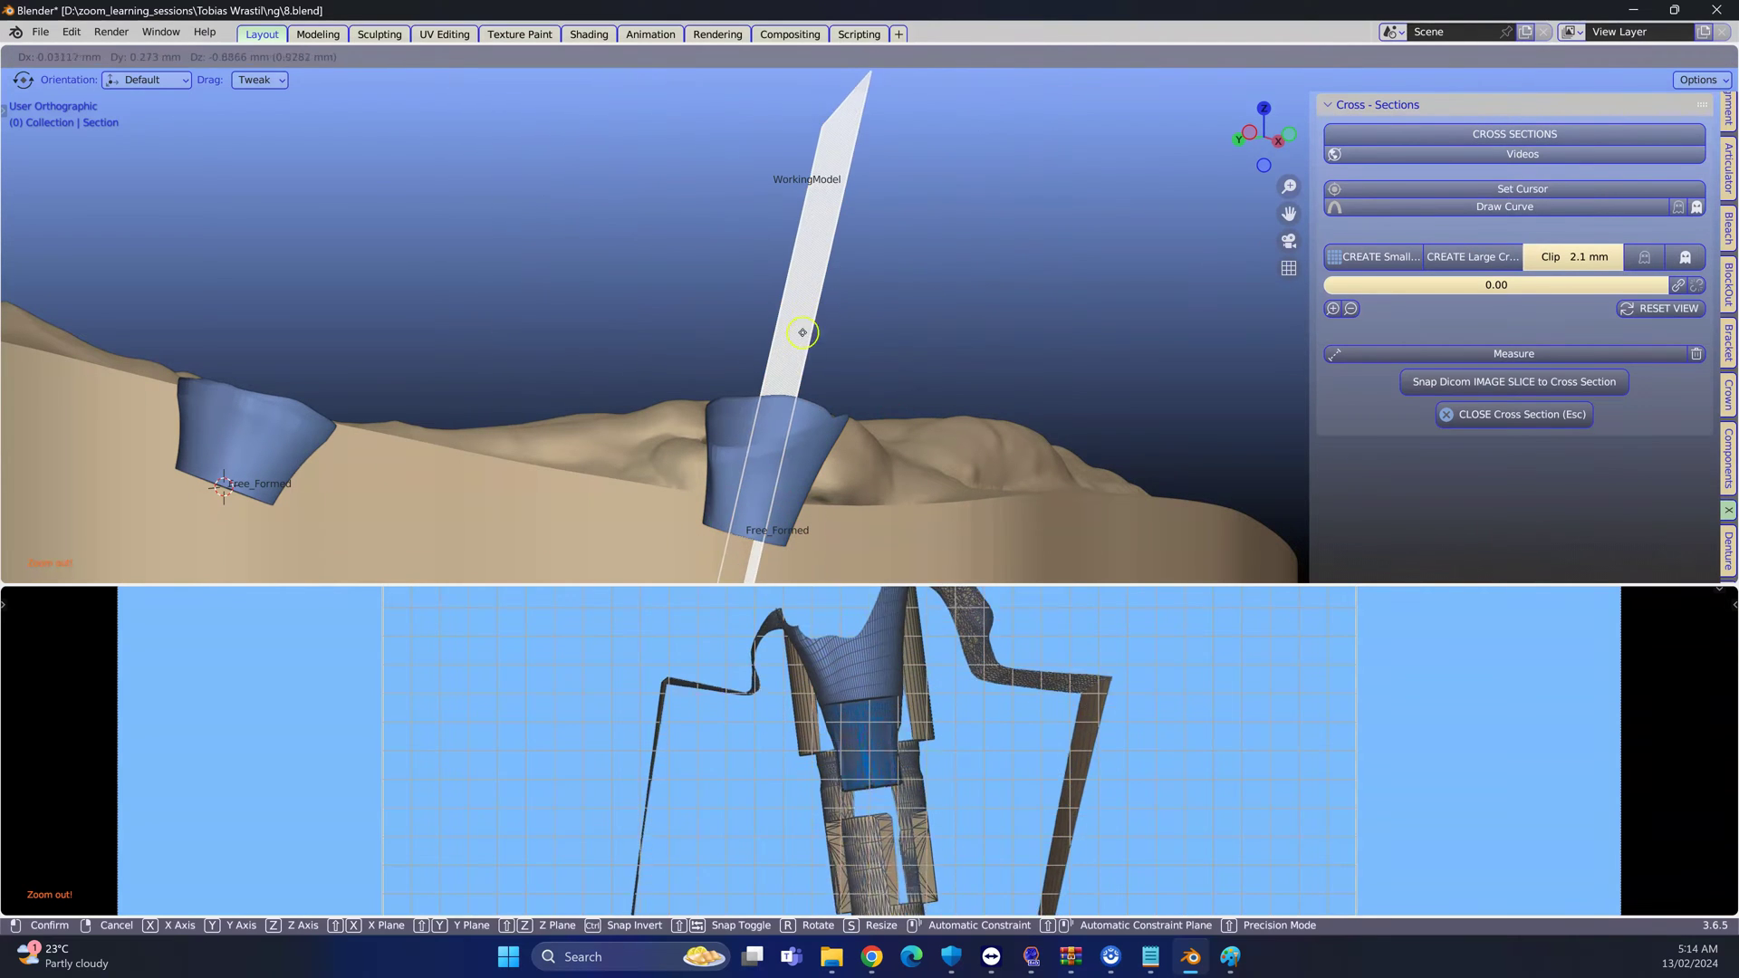
pyautogui.click(777, 385)
pyautogui.scroll(-2, 892, 372)
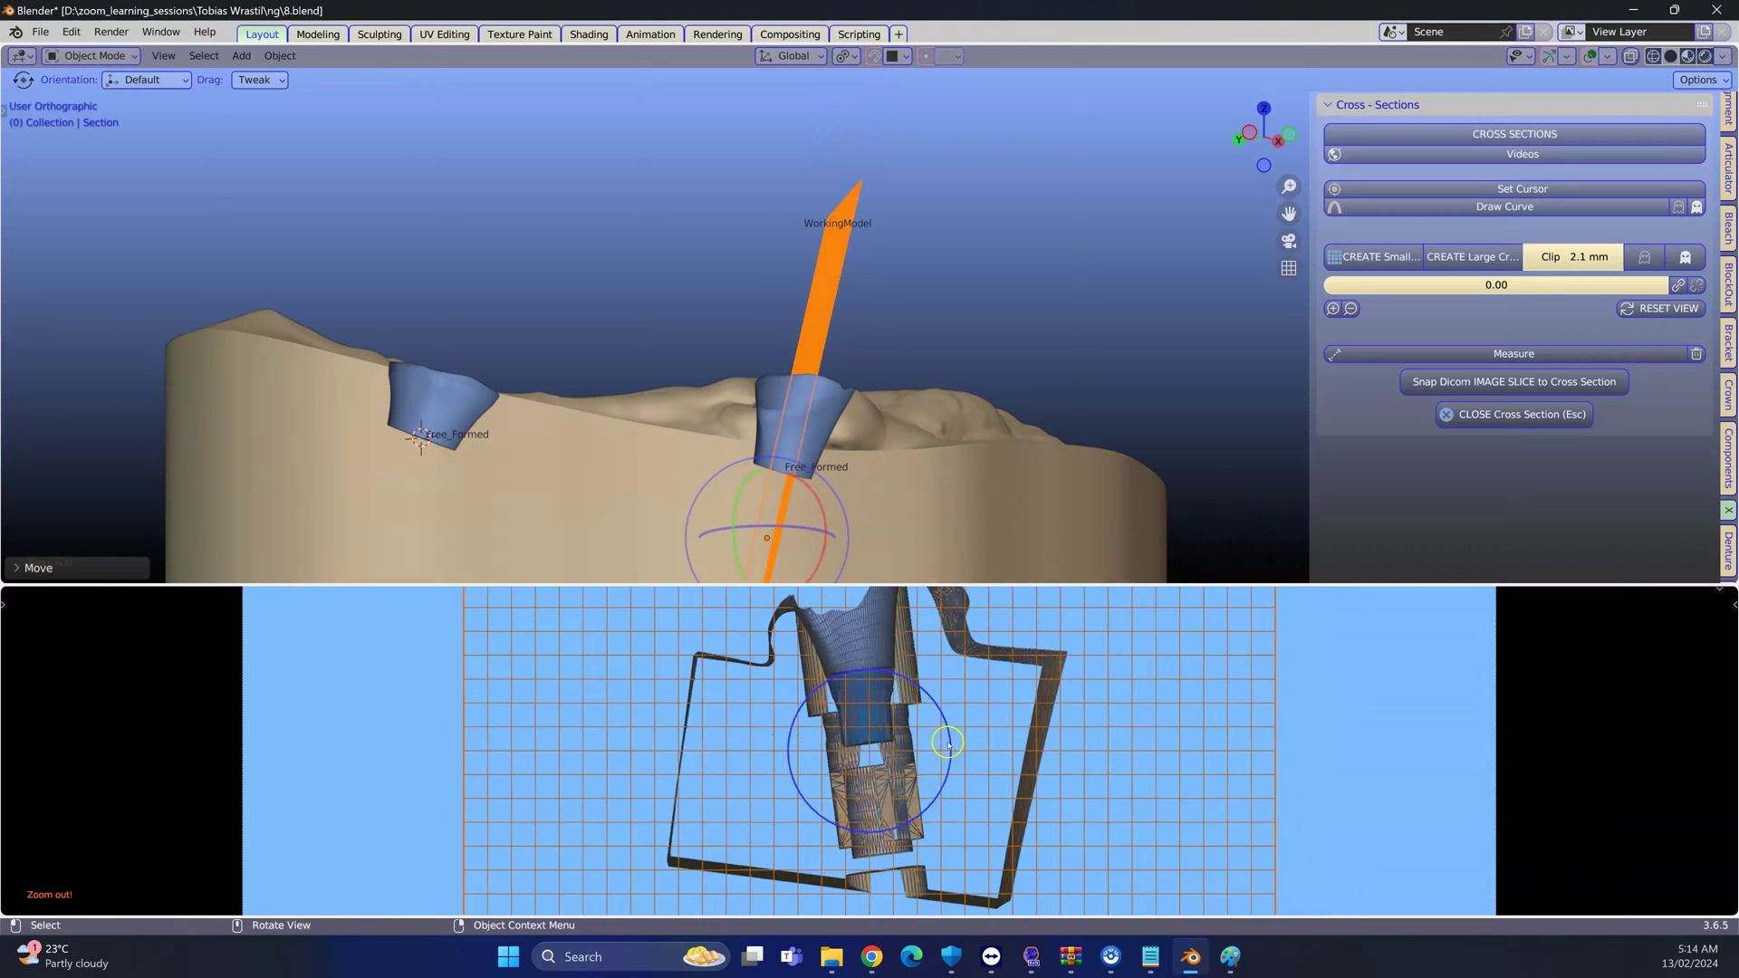
pyautogui.scroll(2, 916, 422)
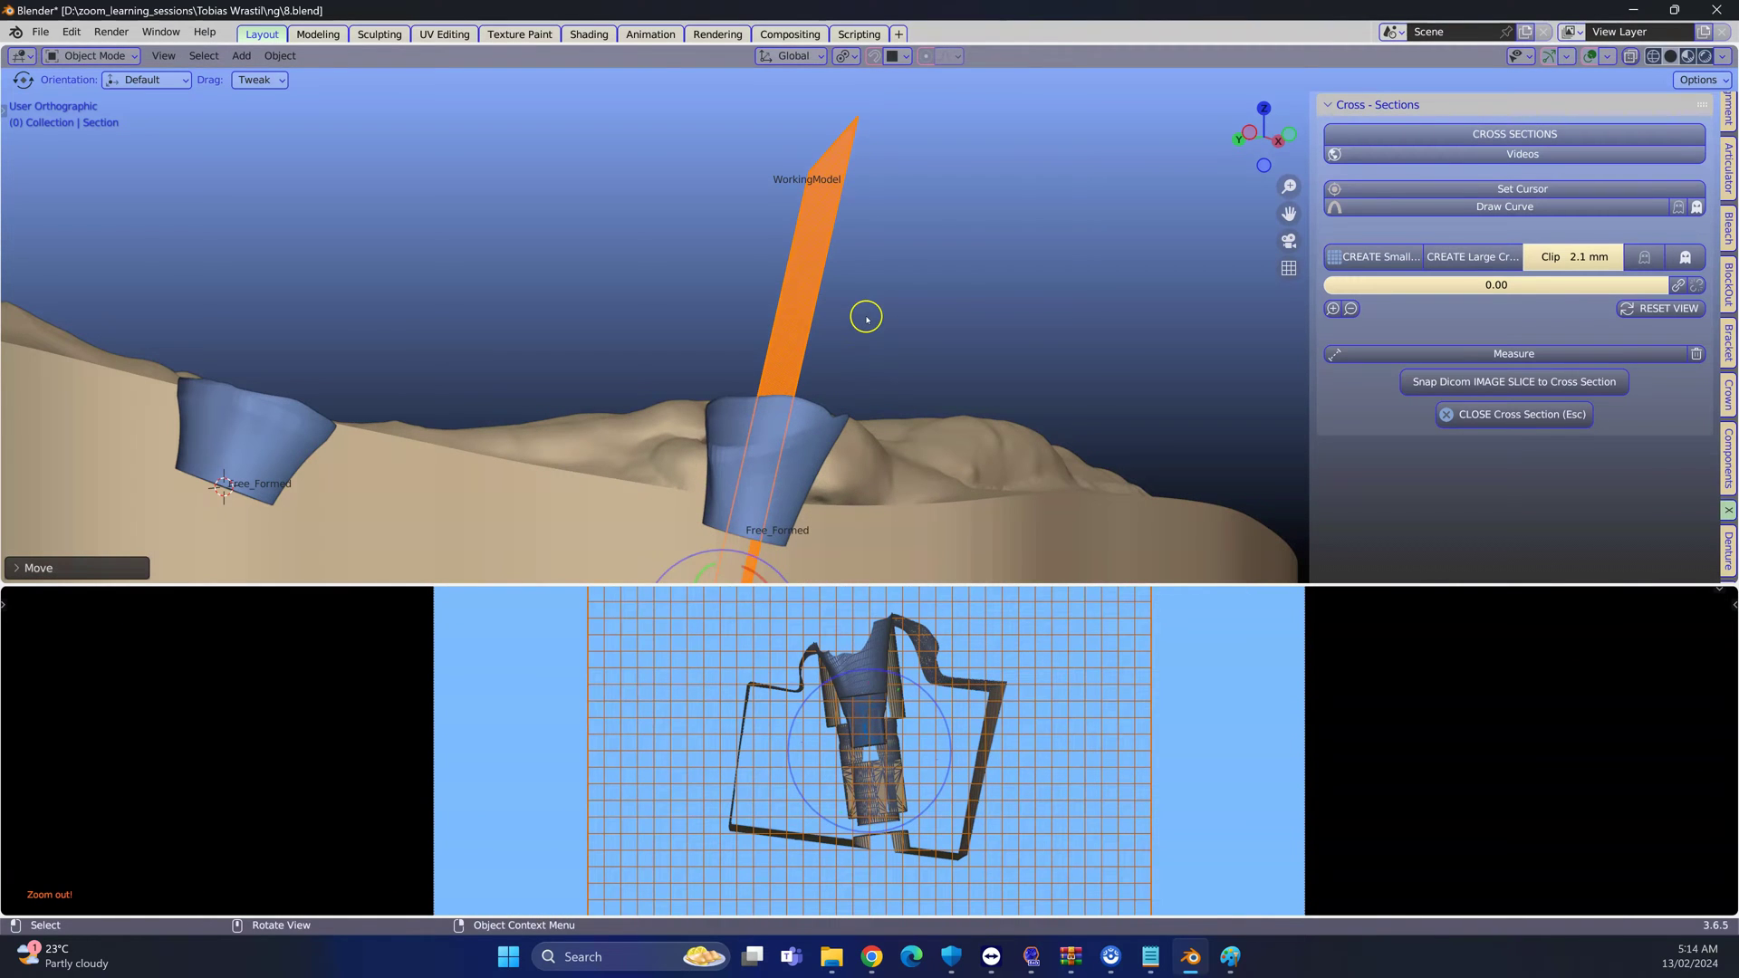
pyautogui.press('r')
pyautogui.scroll(-2, 970, 397)
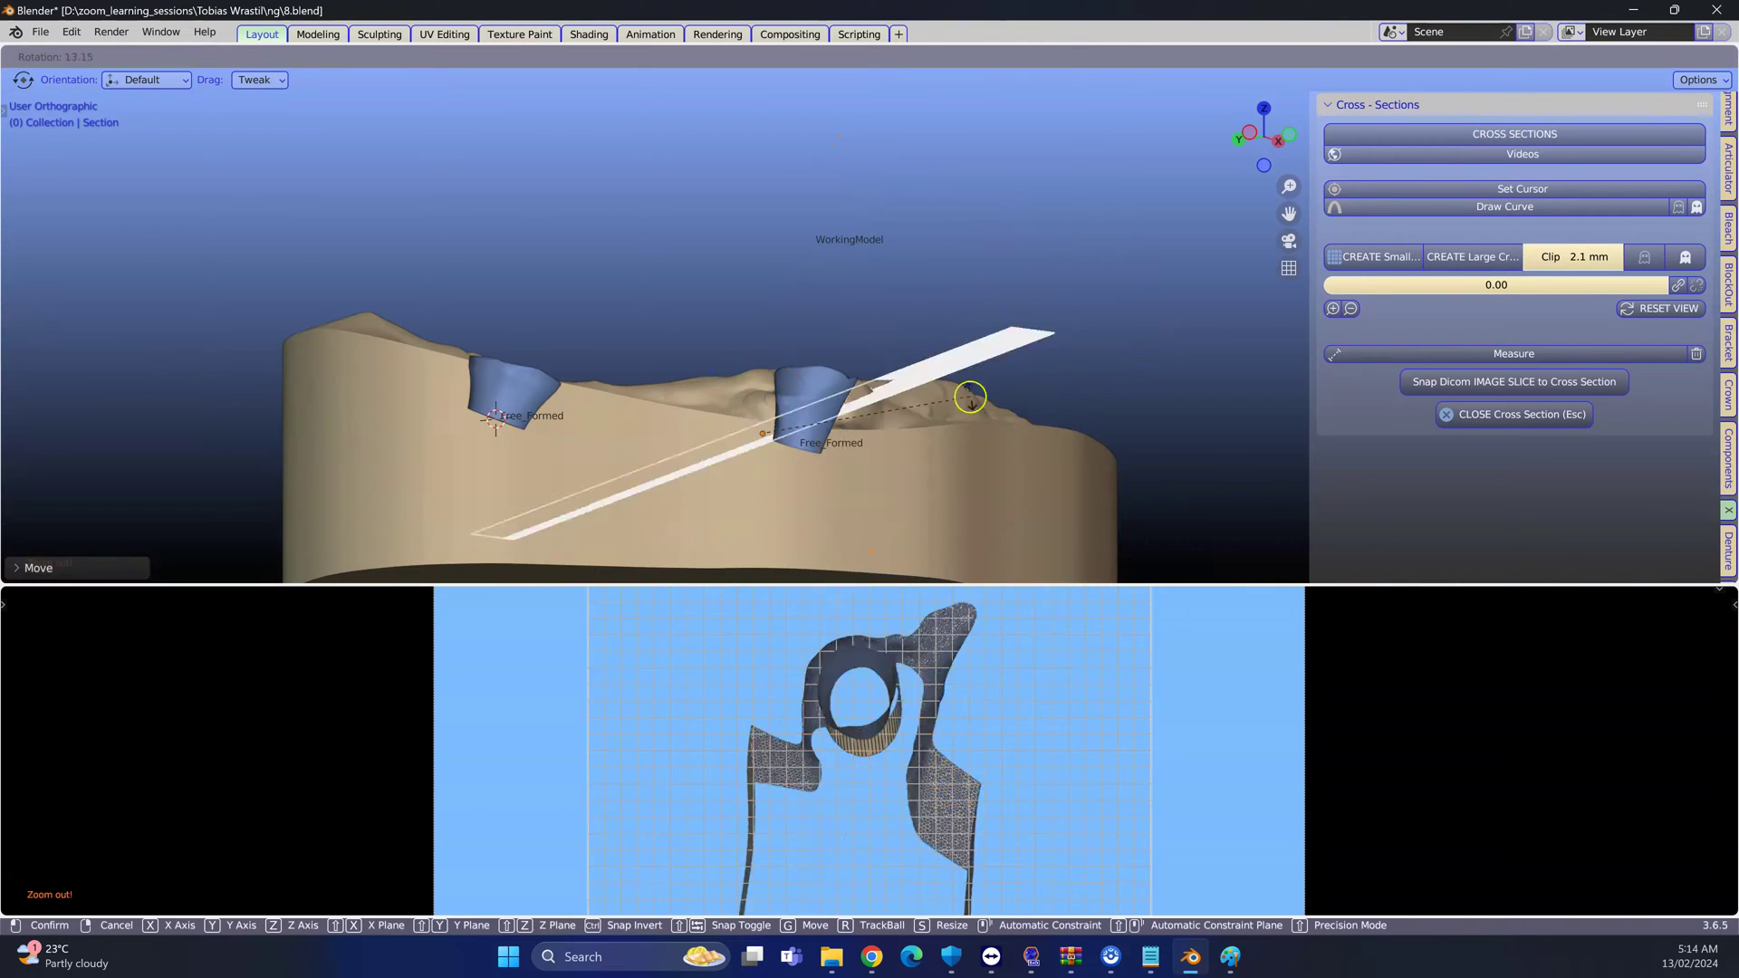
pyautogui.click(908, 497)
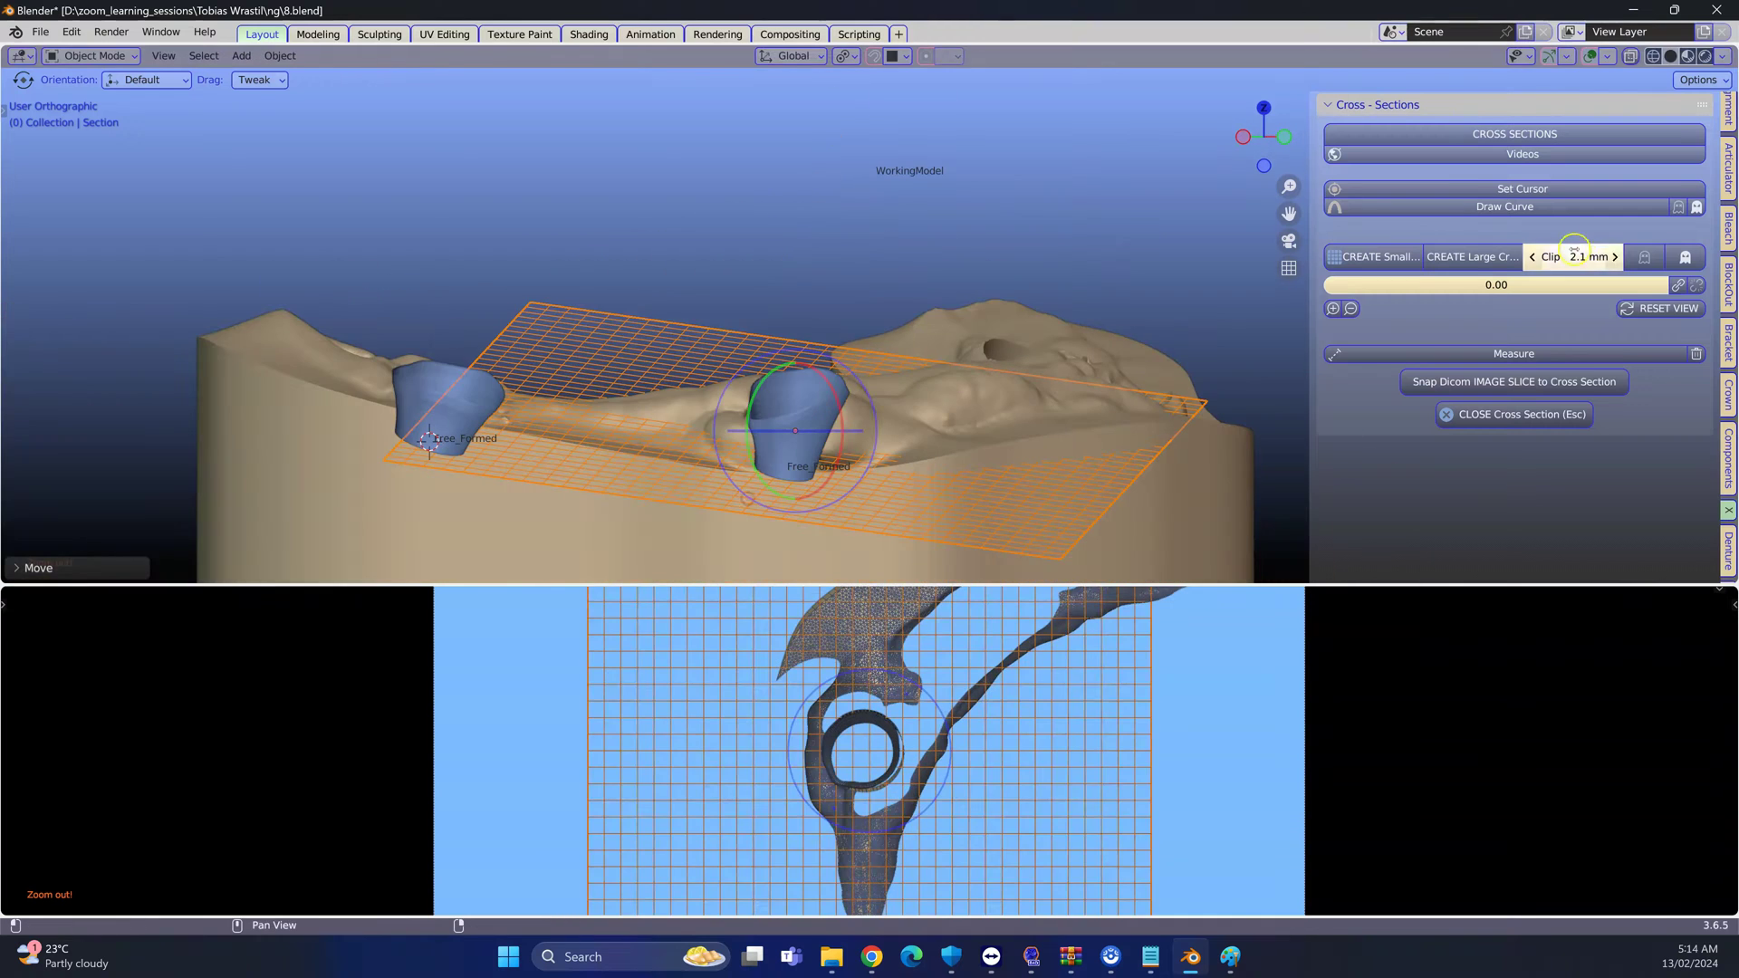
# Thin the cross-section to 0.5 mm and close the section view
pyautogui.moveTo(1573, 250); pyautogui.dragTo(1504, 250)
pyautogui.moveTo(942, 389); pyautogui.dragTo(792, 352, button='middle')
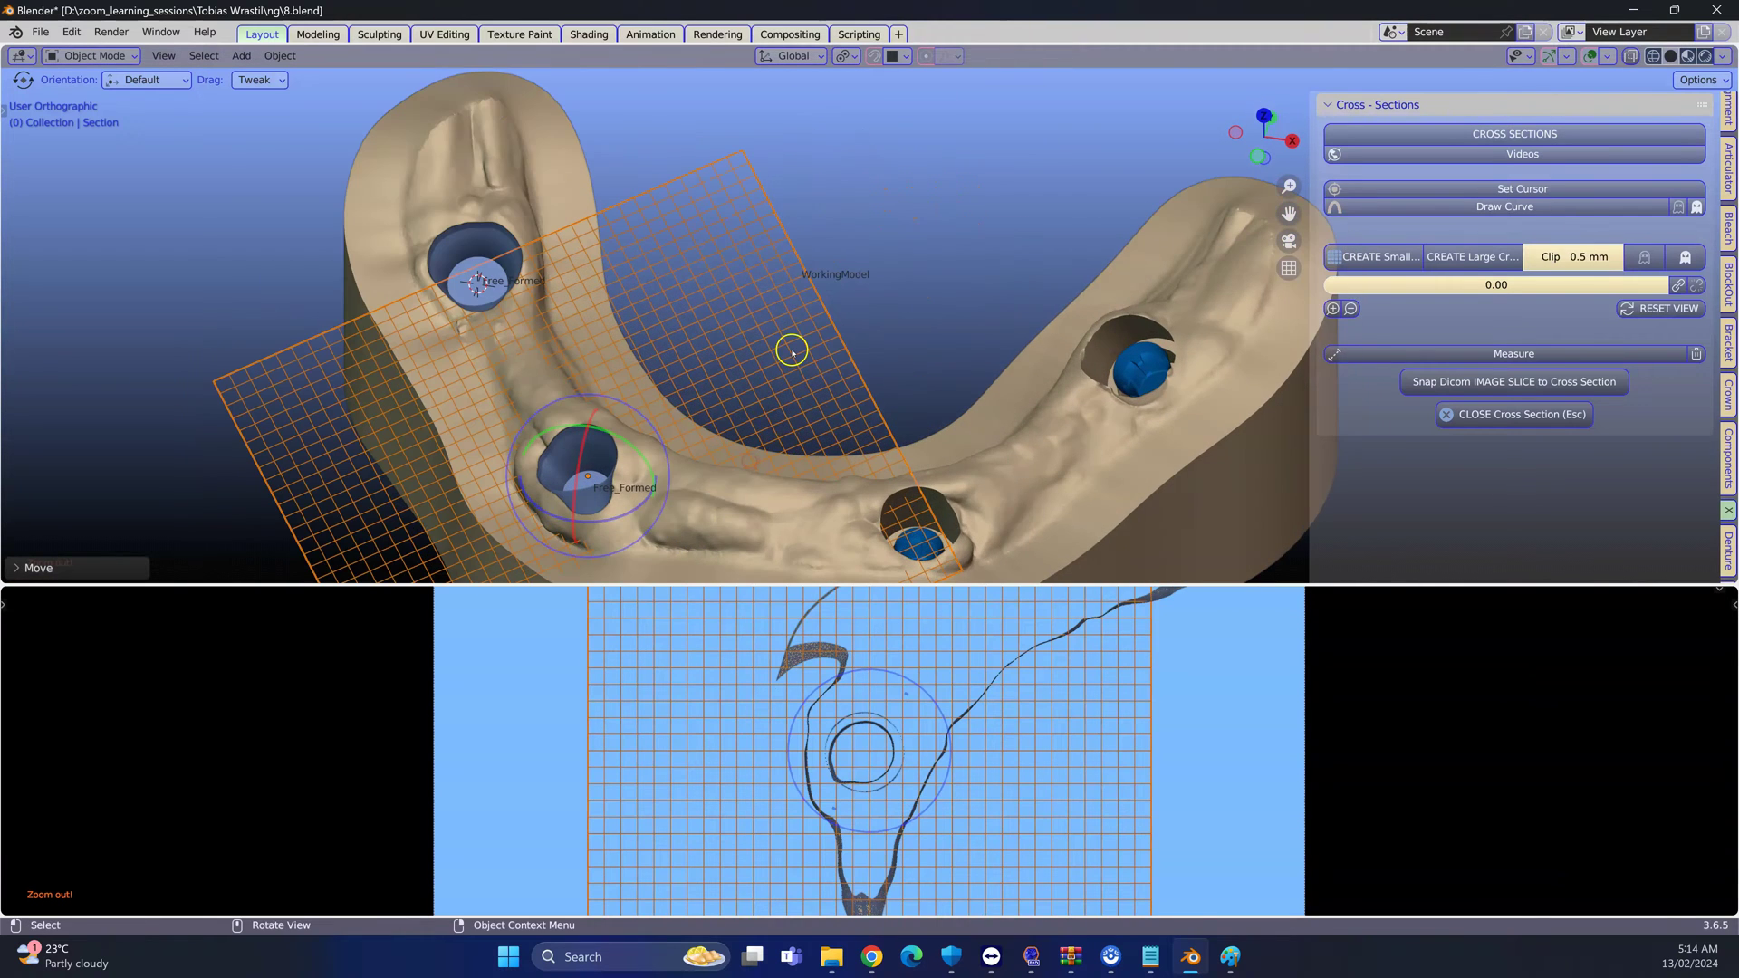
pyautogui.press('Escape')
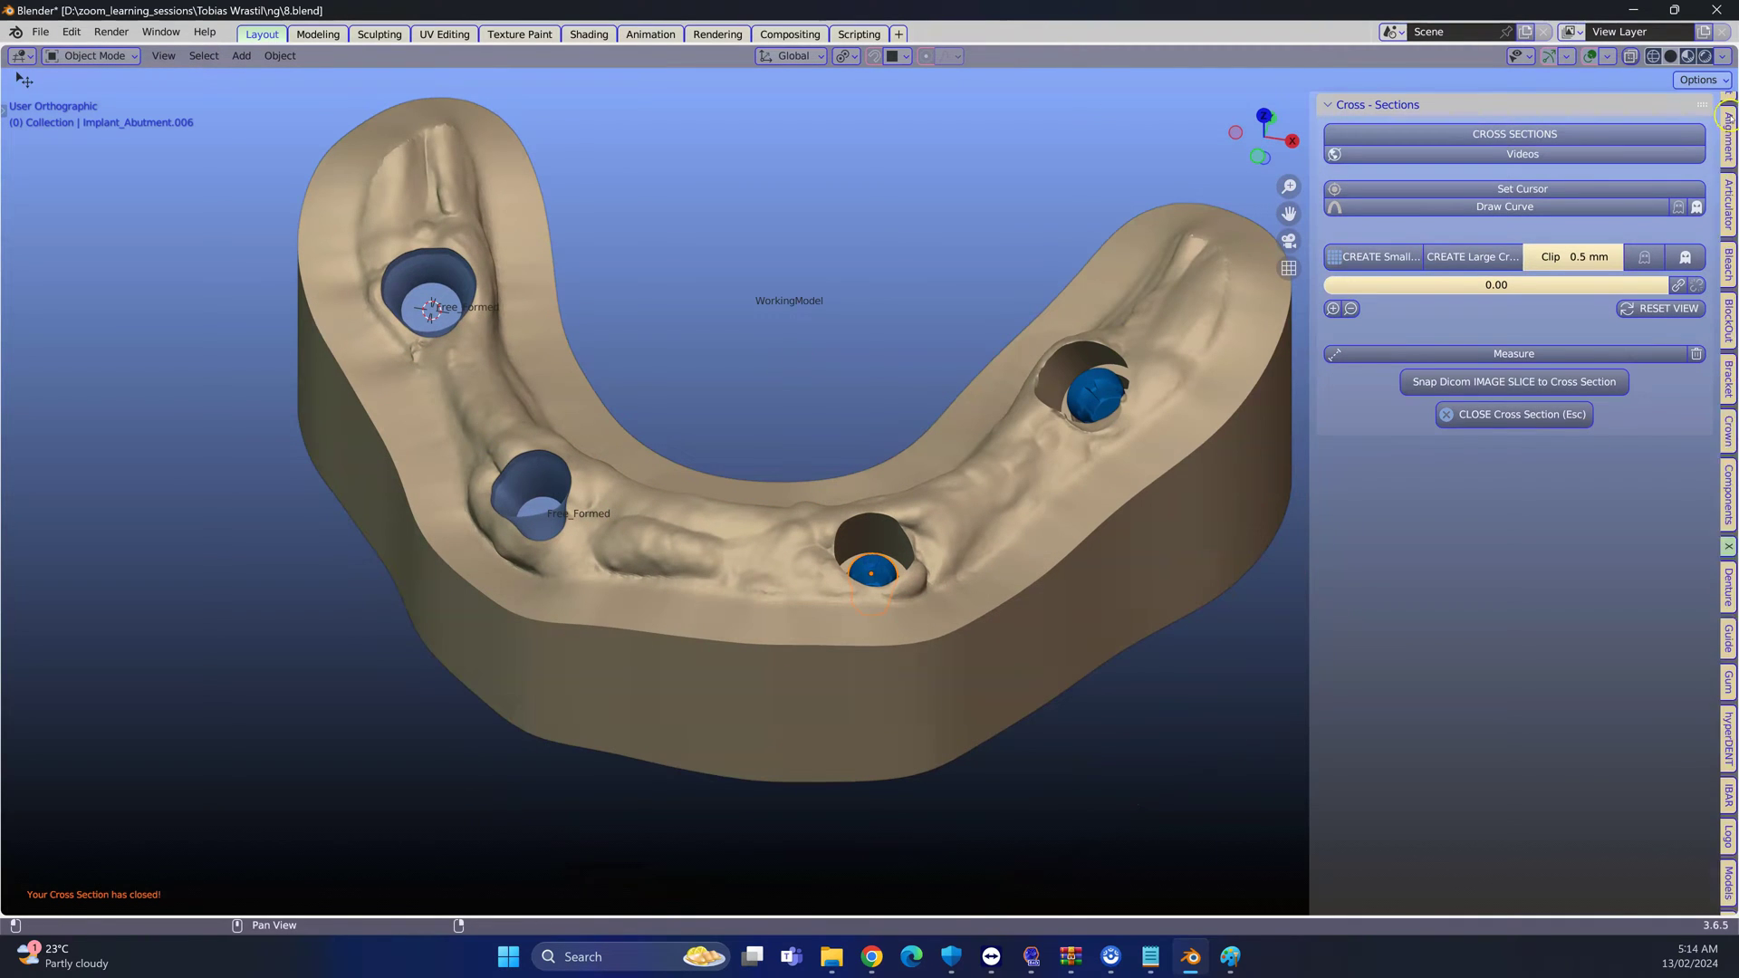
# Generate and accept the collar for the already outlined socket
pyautogui.scroll(3, 1729, 140)
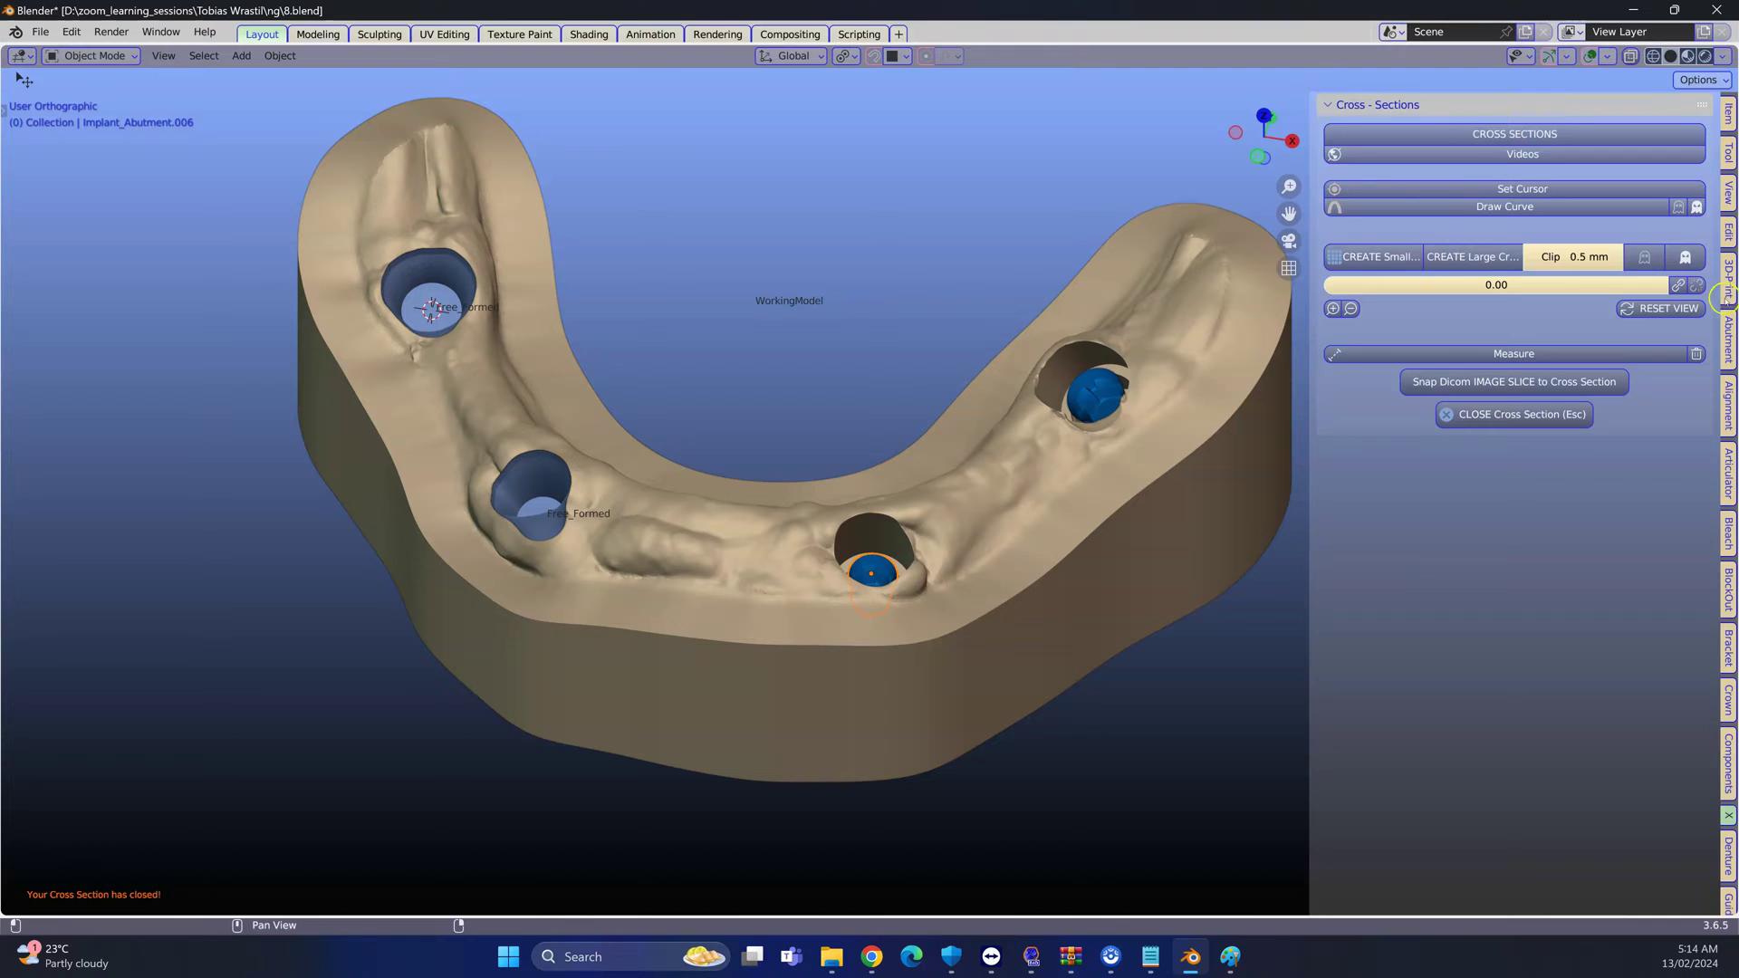
pyautogui.click(1729, 289)
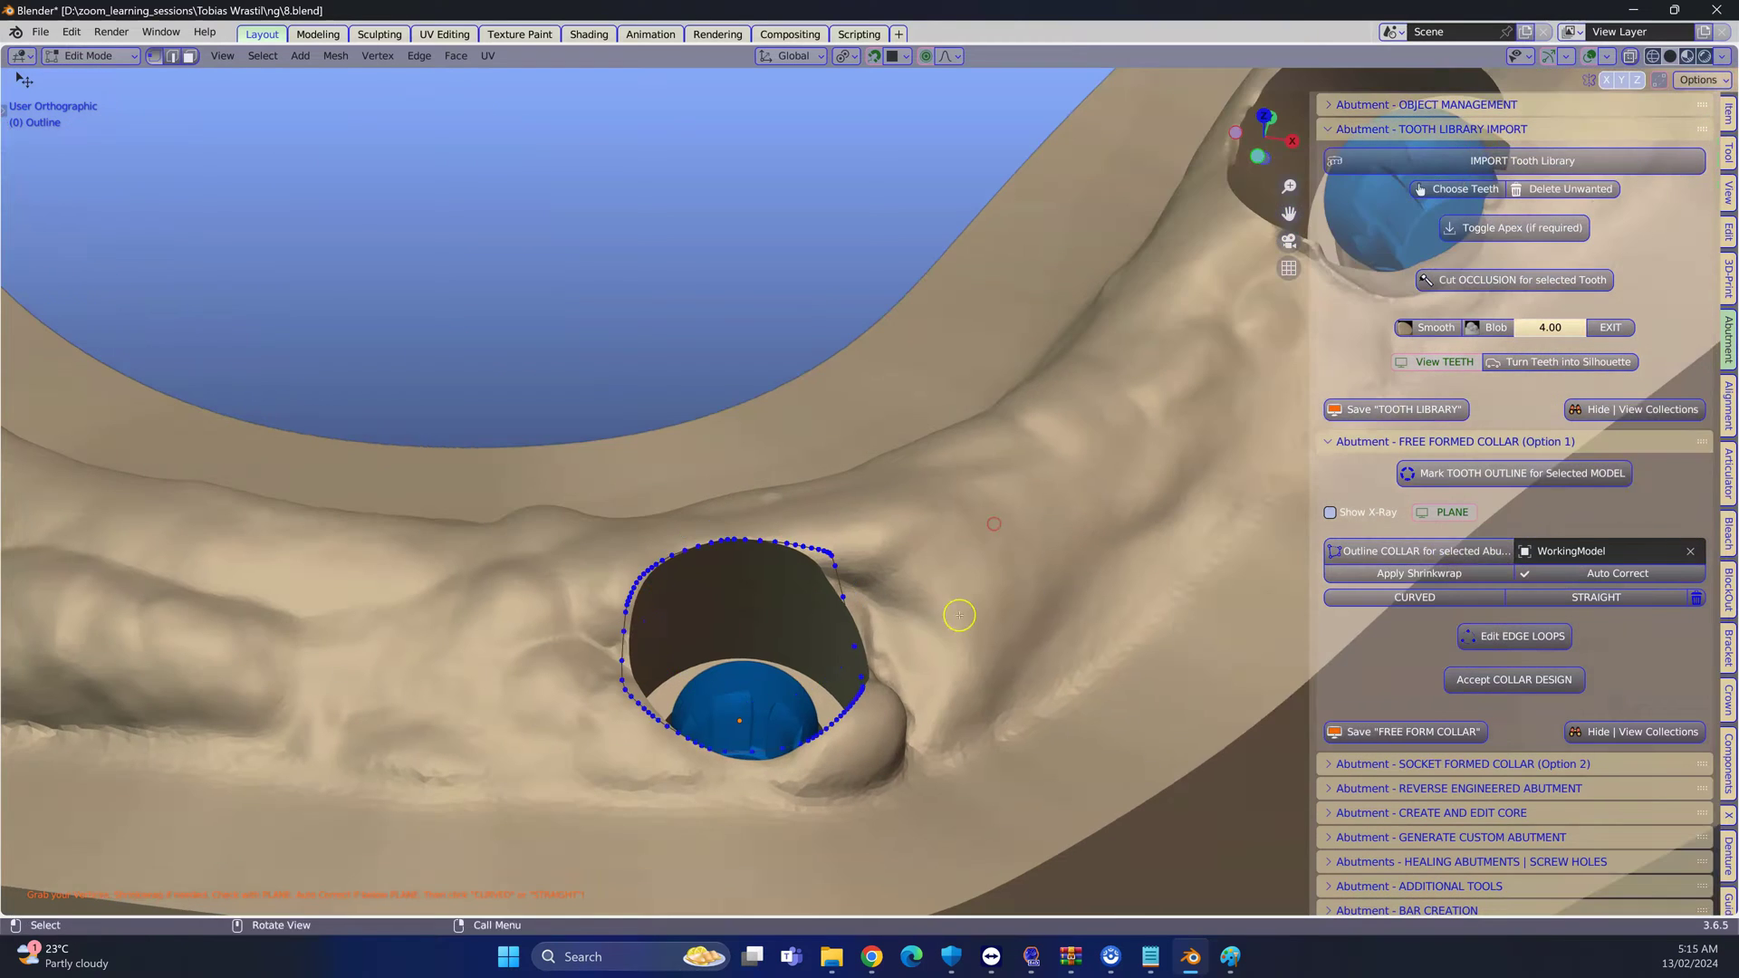
pyautogui.moveTo(959, 615); pyautogui.dragTo(879, 412, button='middle')
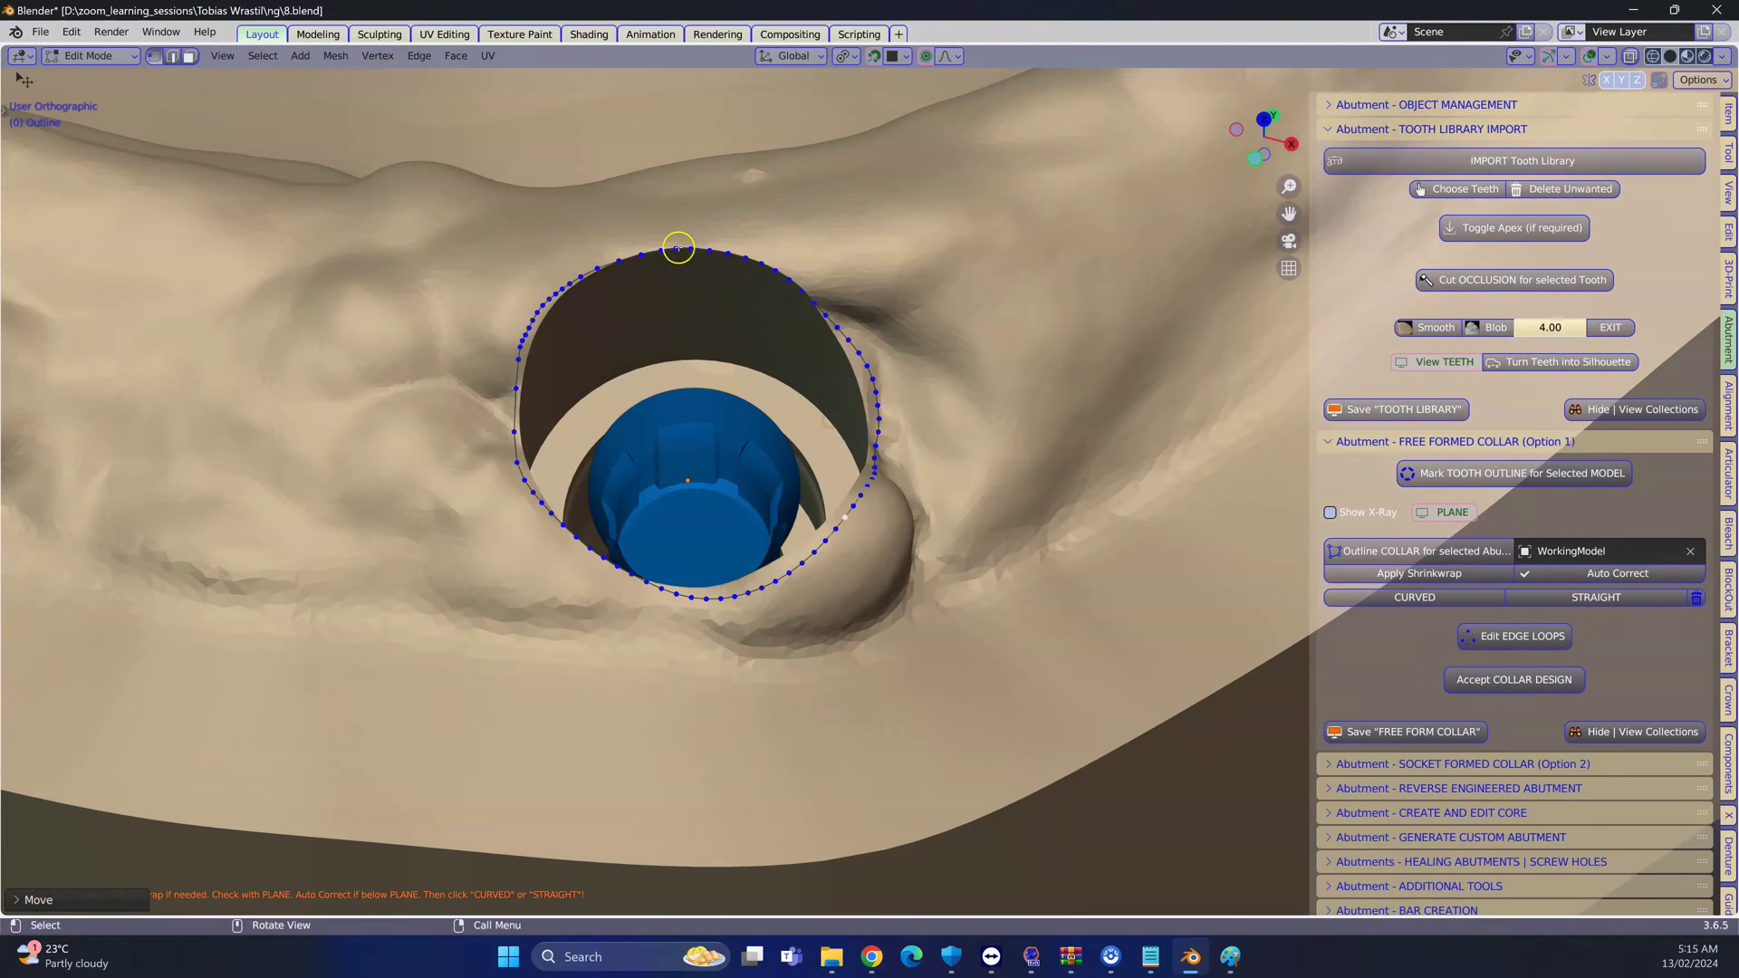
pyautogui.click(1449, 597)
pyautogui.click(1528, 680)
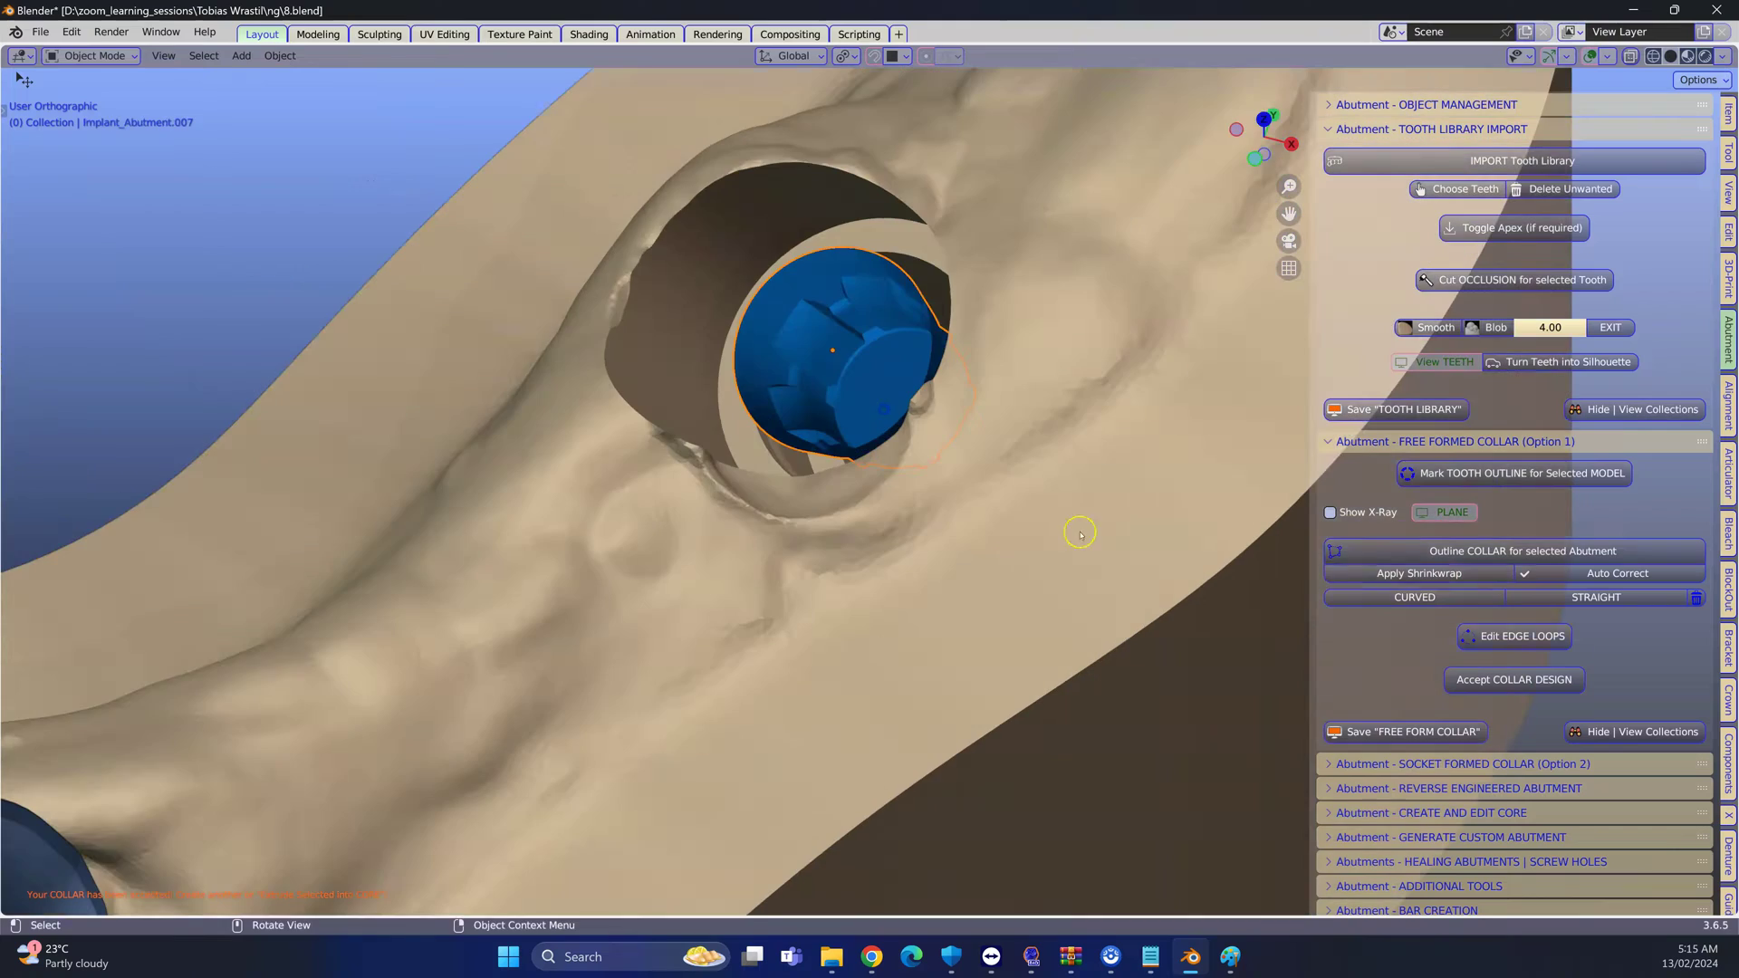
# Outline, adjust and accept a curved collar around the last abutment
pyautogui.click(1459, 555)
pyautogui.press('g')
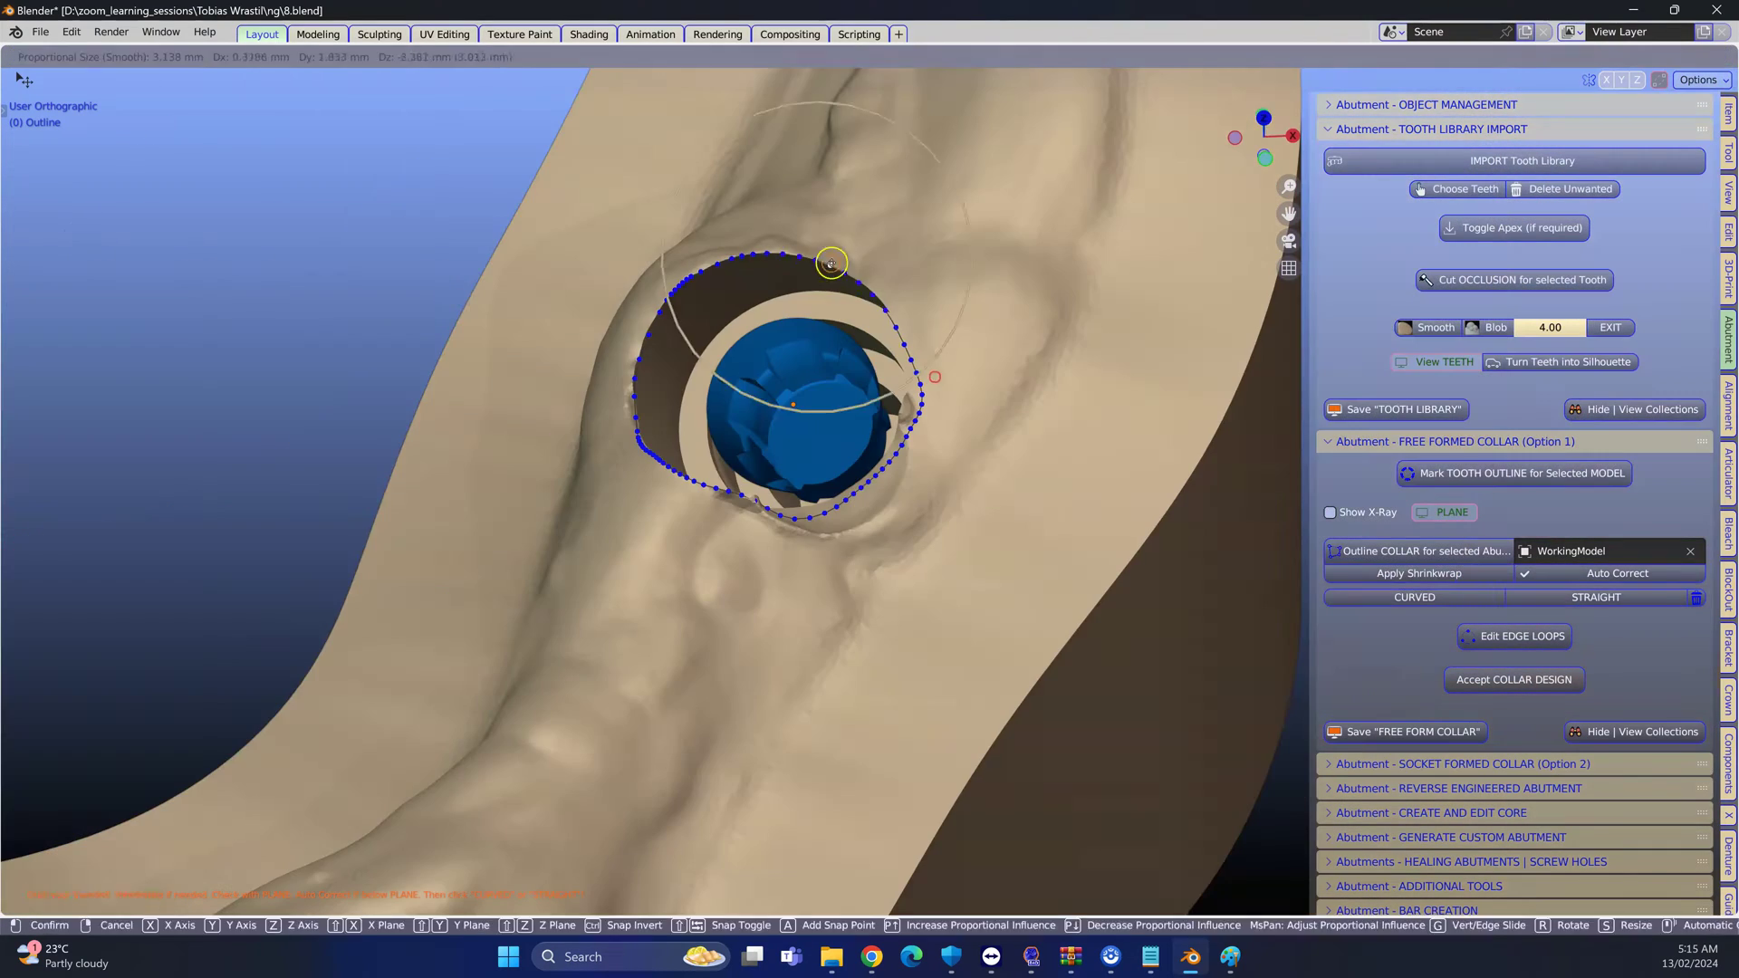
pyautogui.click(862, 285)
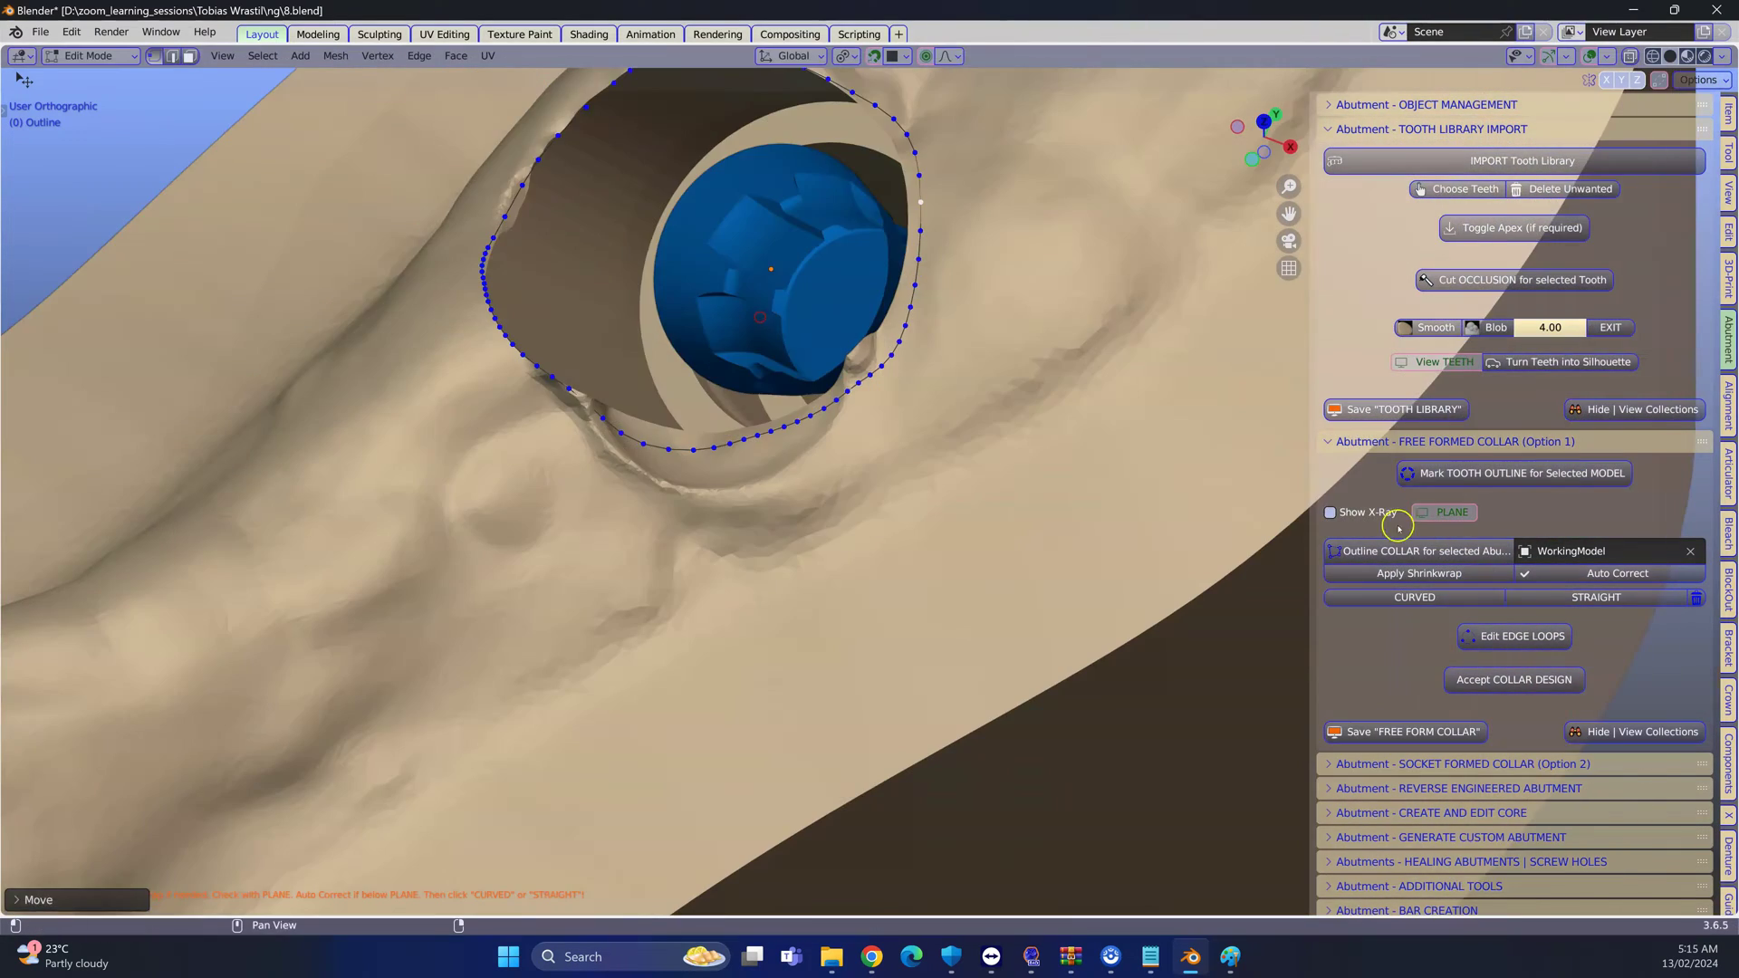
pyautogui.click(1414, 597)
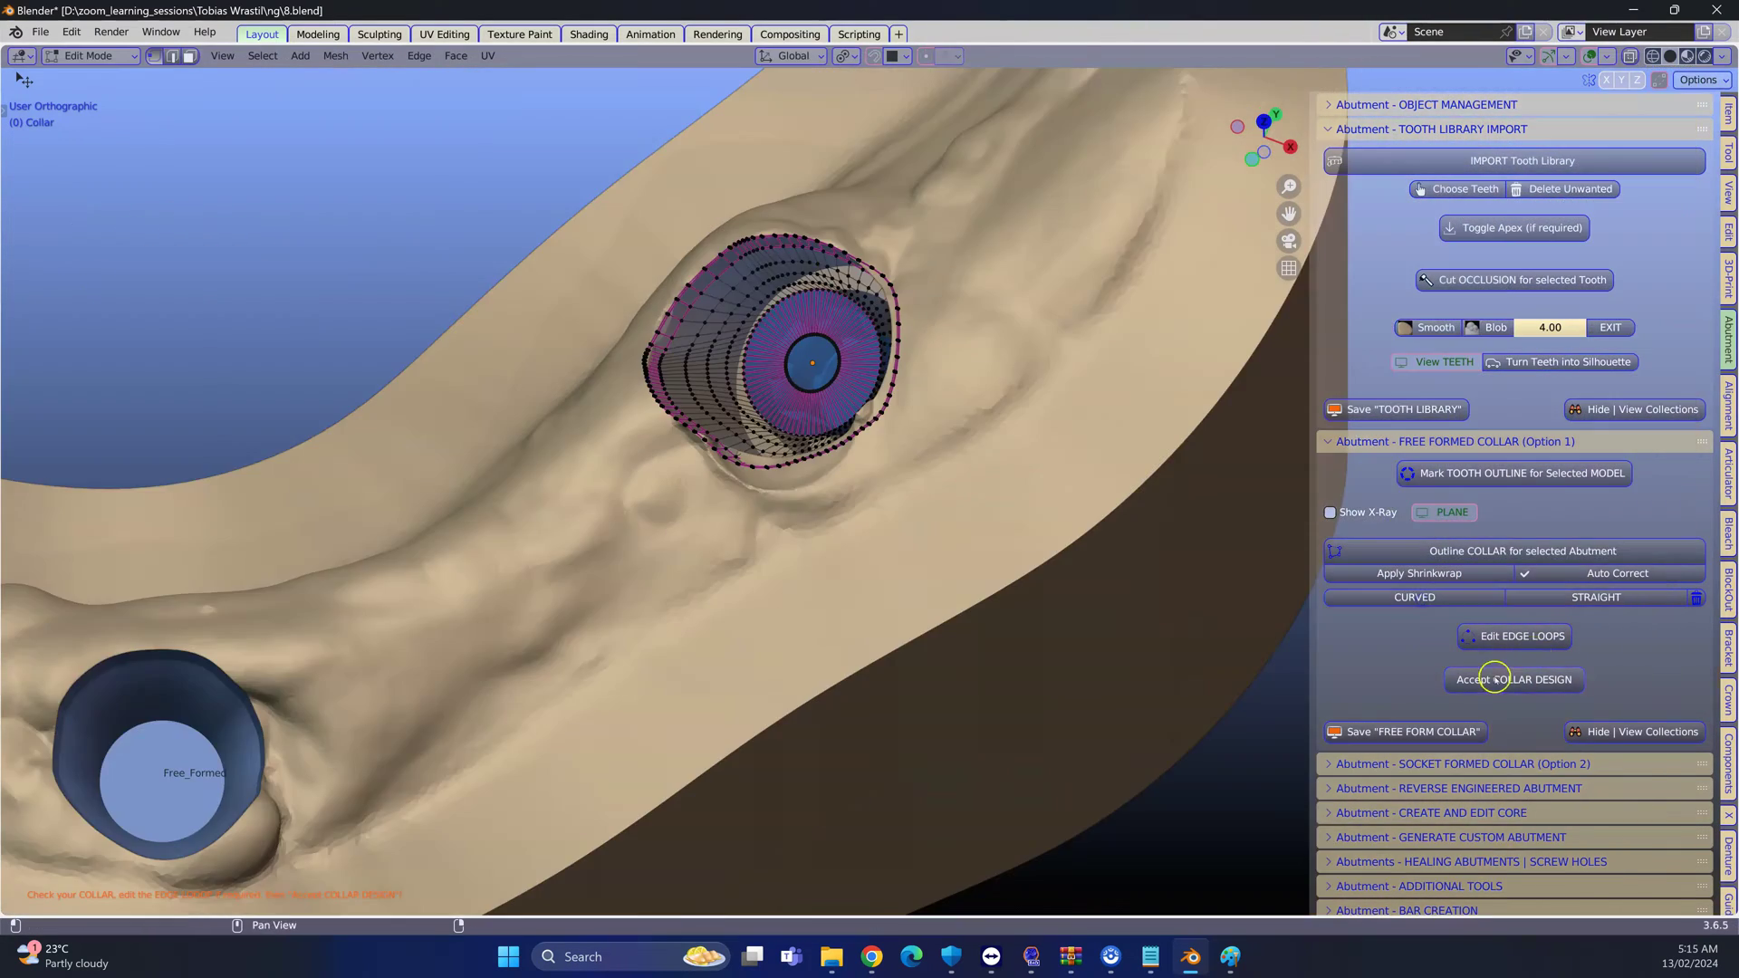
pyautogui.click(1508, 682)
pyautogui.moveTo(943, 550); pyautogui.dragTo(842, 574, button='middle')
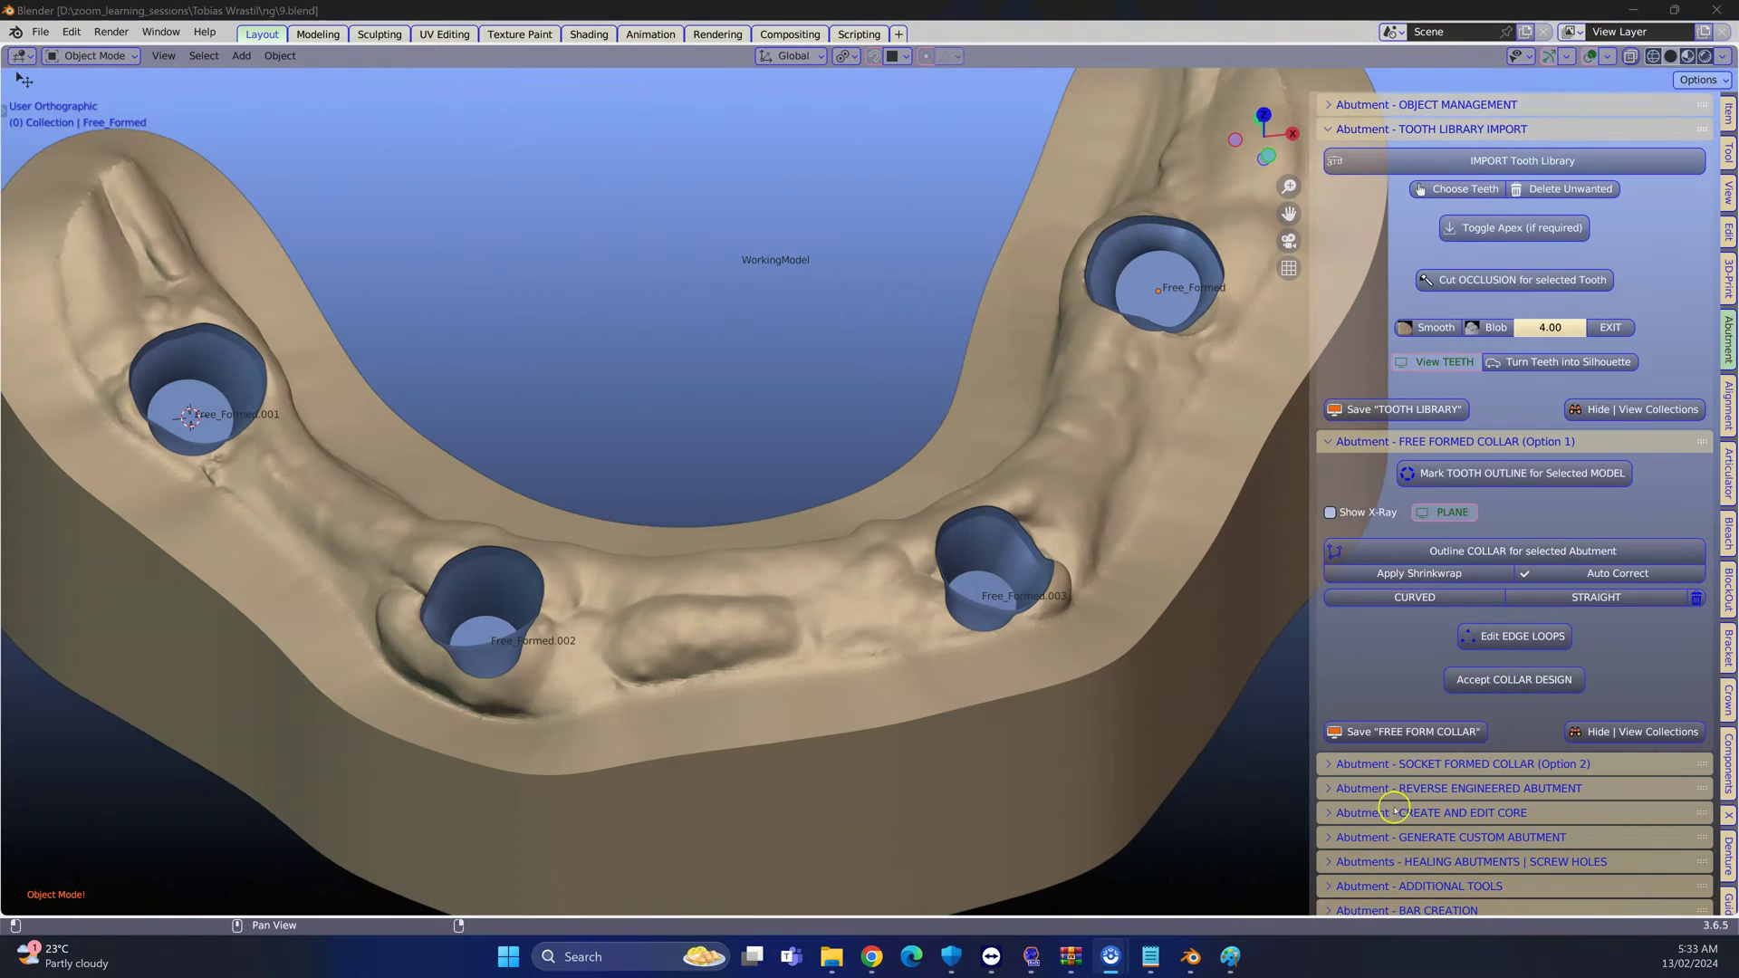
# Show the planned teeth over the arch from the core creation tools
pyautogui.click(1463, 813)
pyautogui.scroll(-3, 1486, 752)
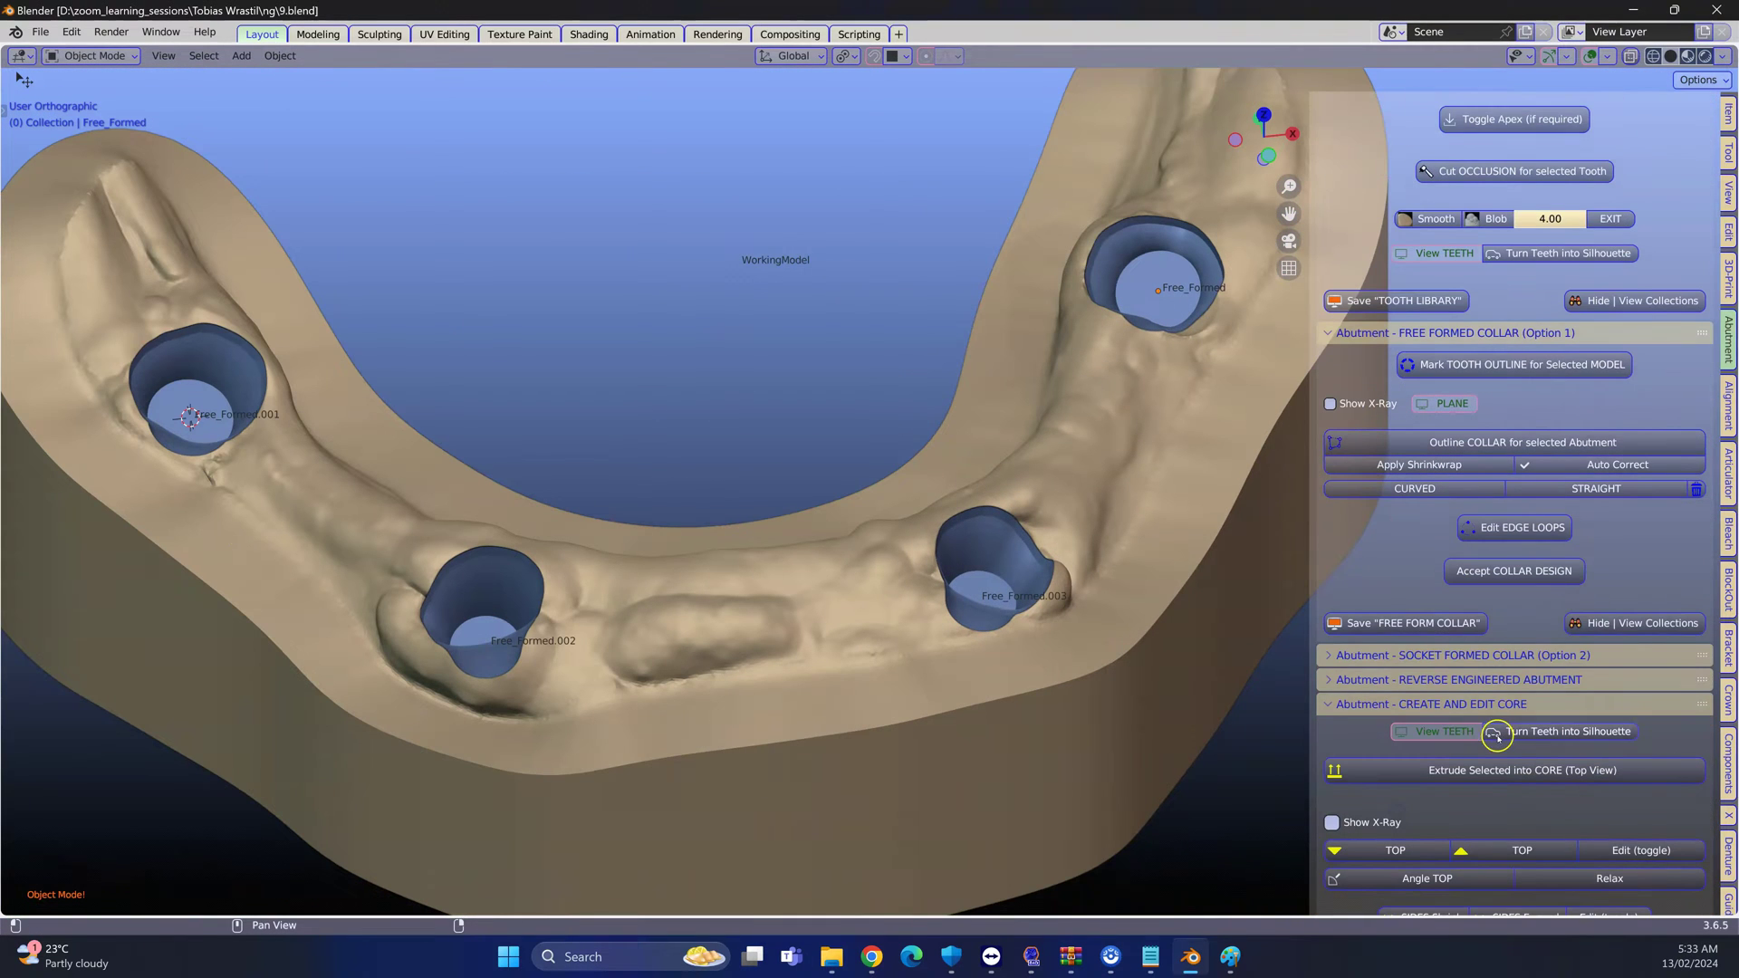
pyautogui.click(1464, 734)
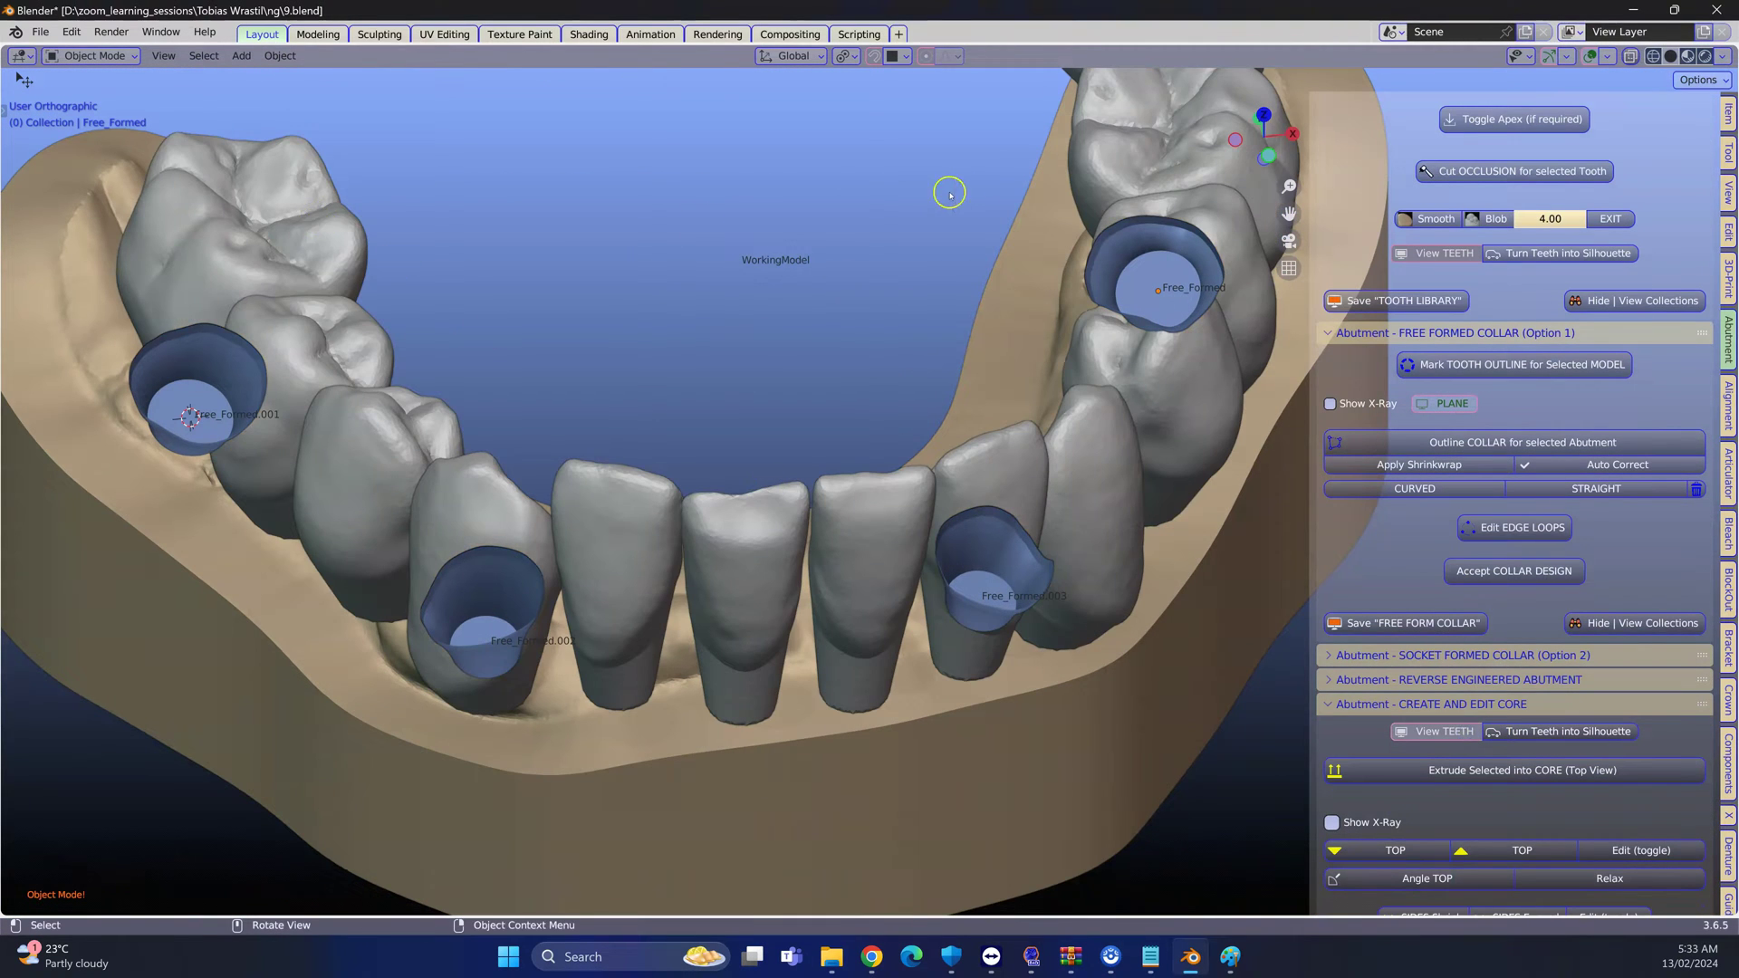
pyautogui.scroll(-3, 949, 192)
# Select the two lower-left teeth and view the arch from nearly top-down
pyautogui.click(851, 279)
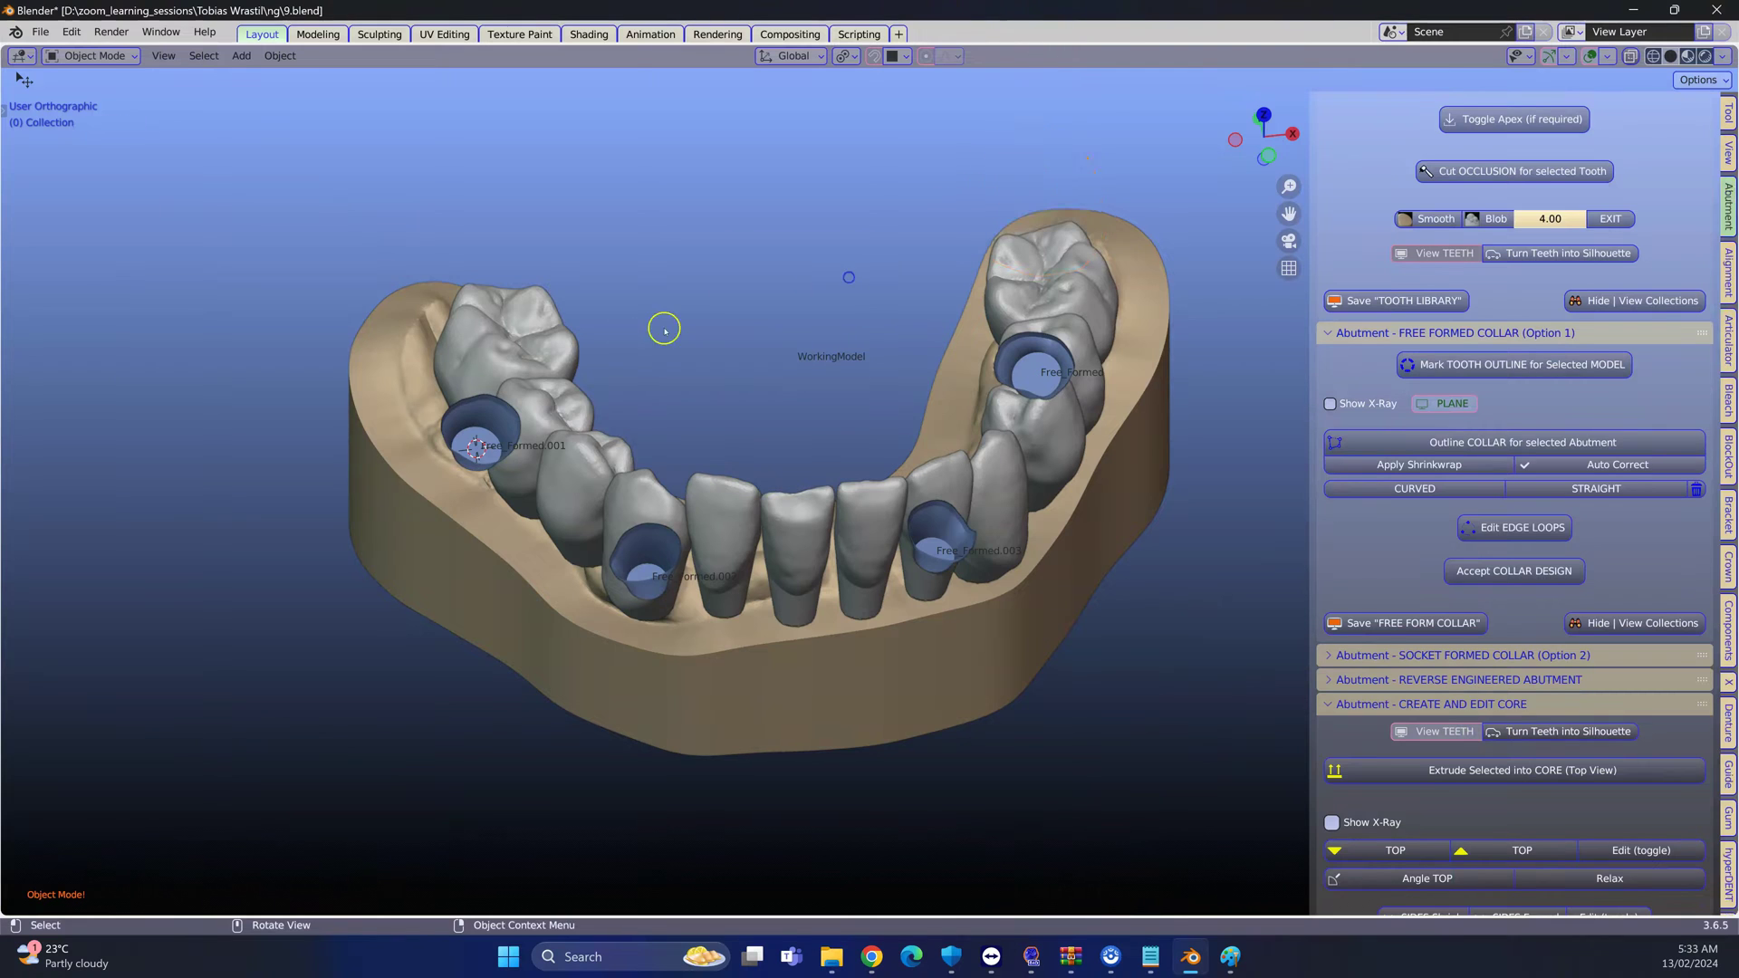
pyautogui.click(557, 351)
pyautogui.keyDown('shift'); pyautogui.click(564, 422); pyautogui.keyUp('shift')
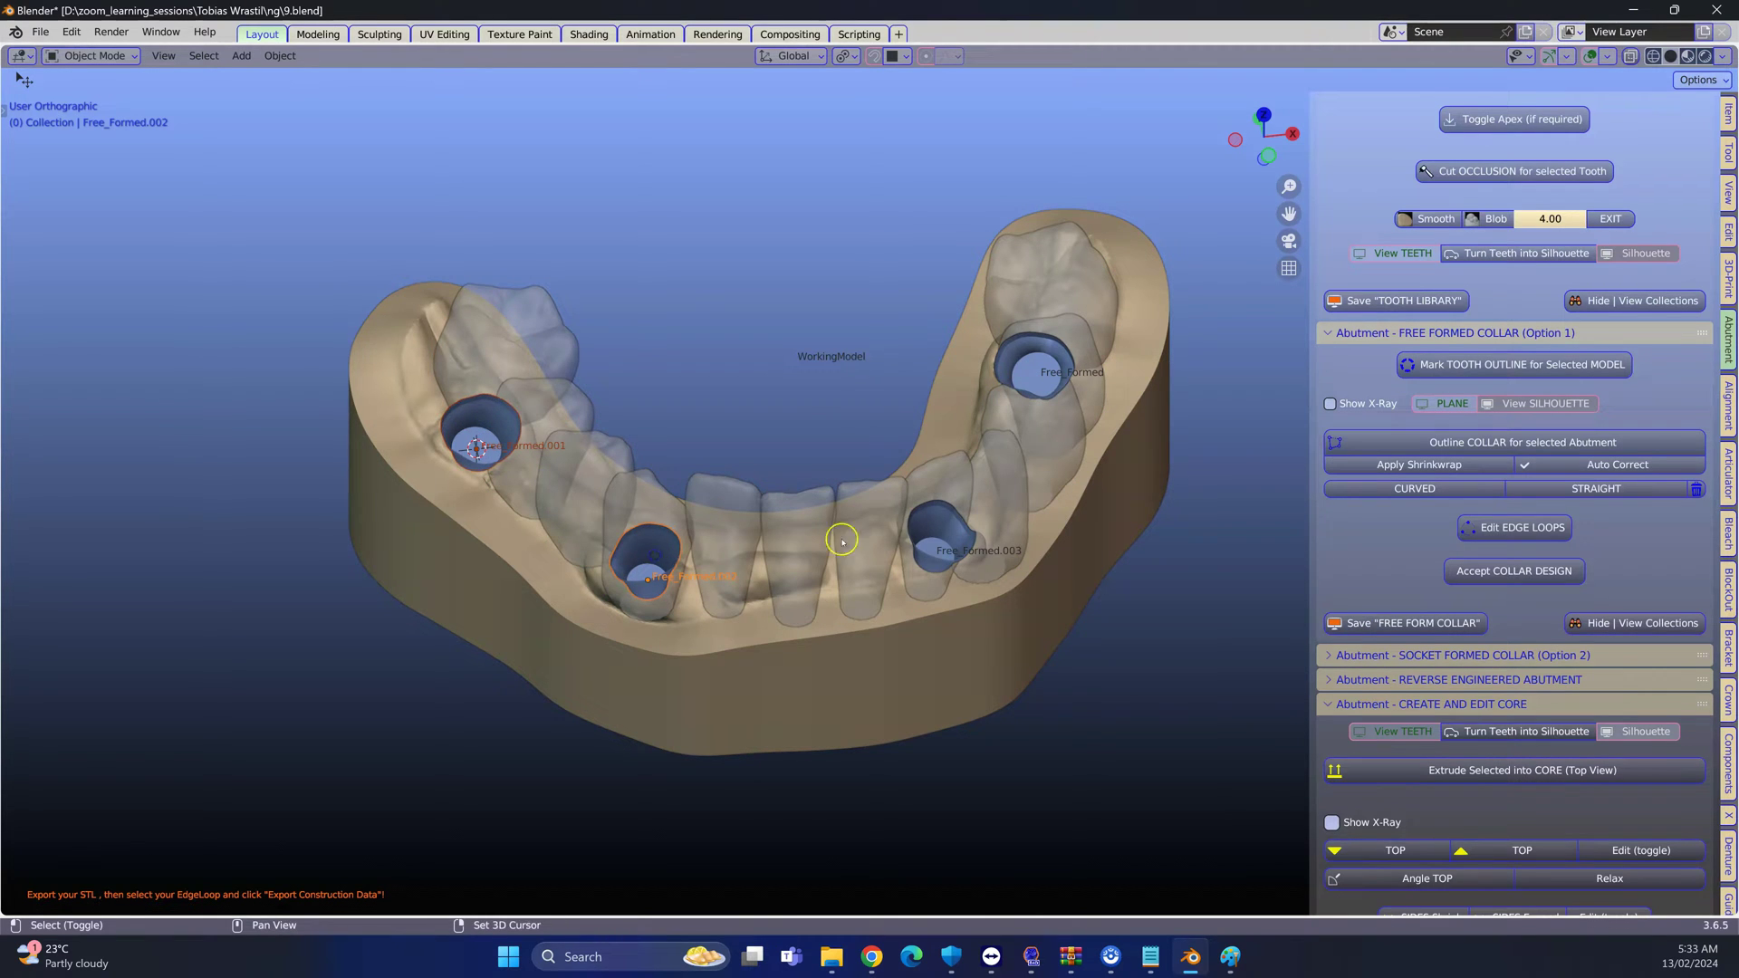
pyautogui.moveTo(983, 439); pyautogui.dragTo(953, 518, button='middle')
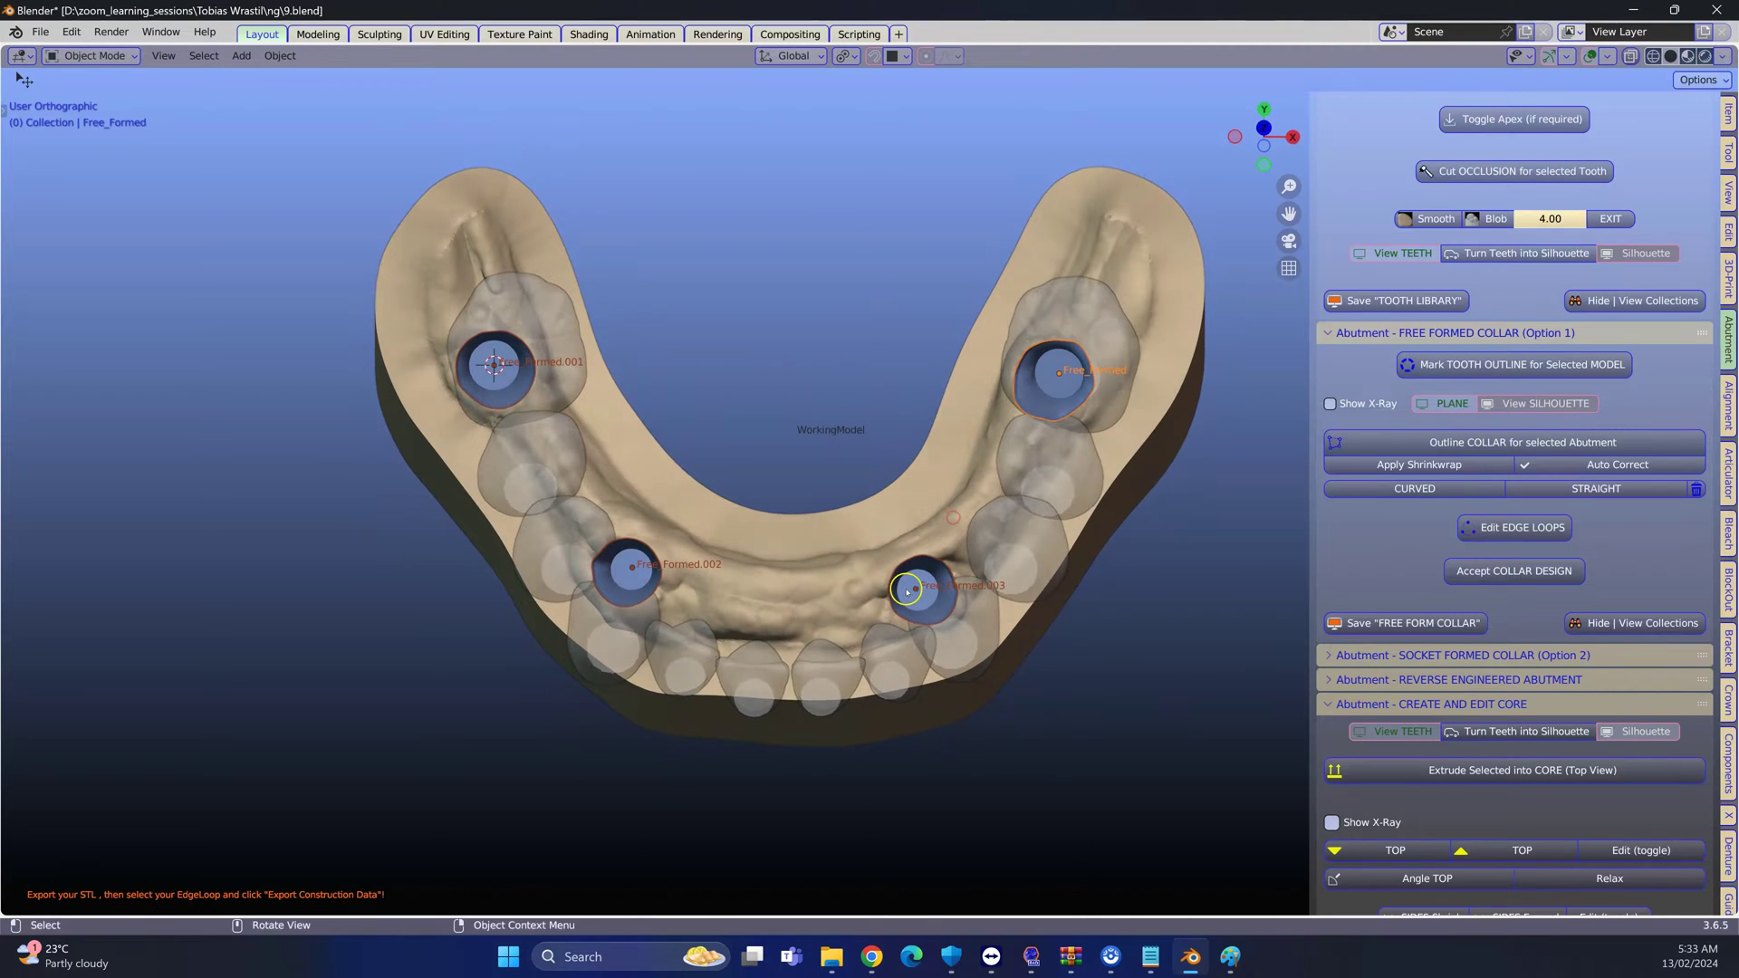
pyautogui.scroll(3, 907, 592)
pyautogui.moveTo(908, 592); pyautogui.dragTo(775, 577, button='middle')
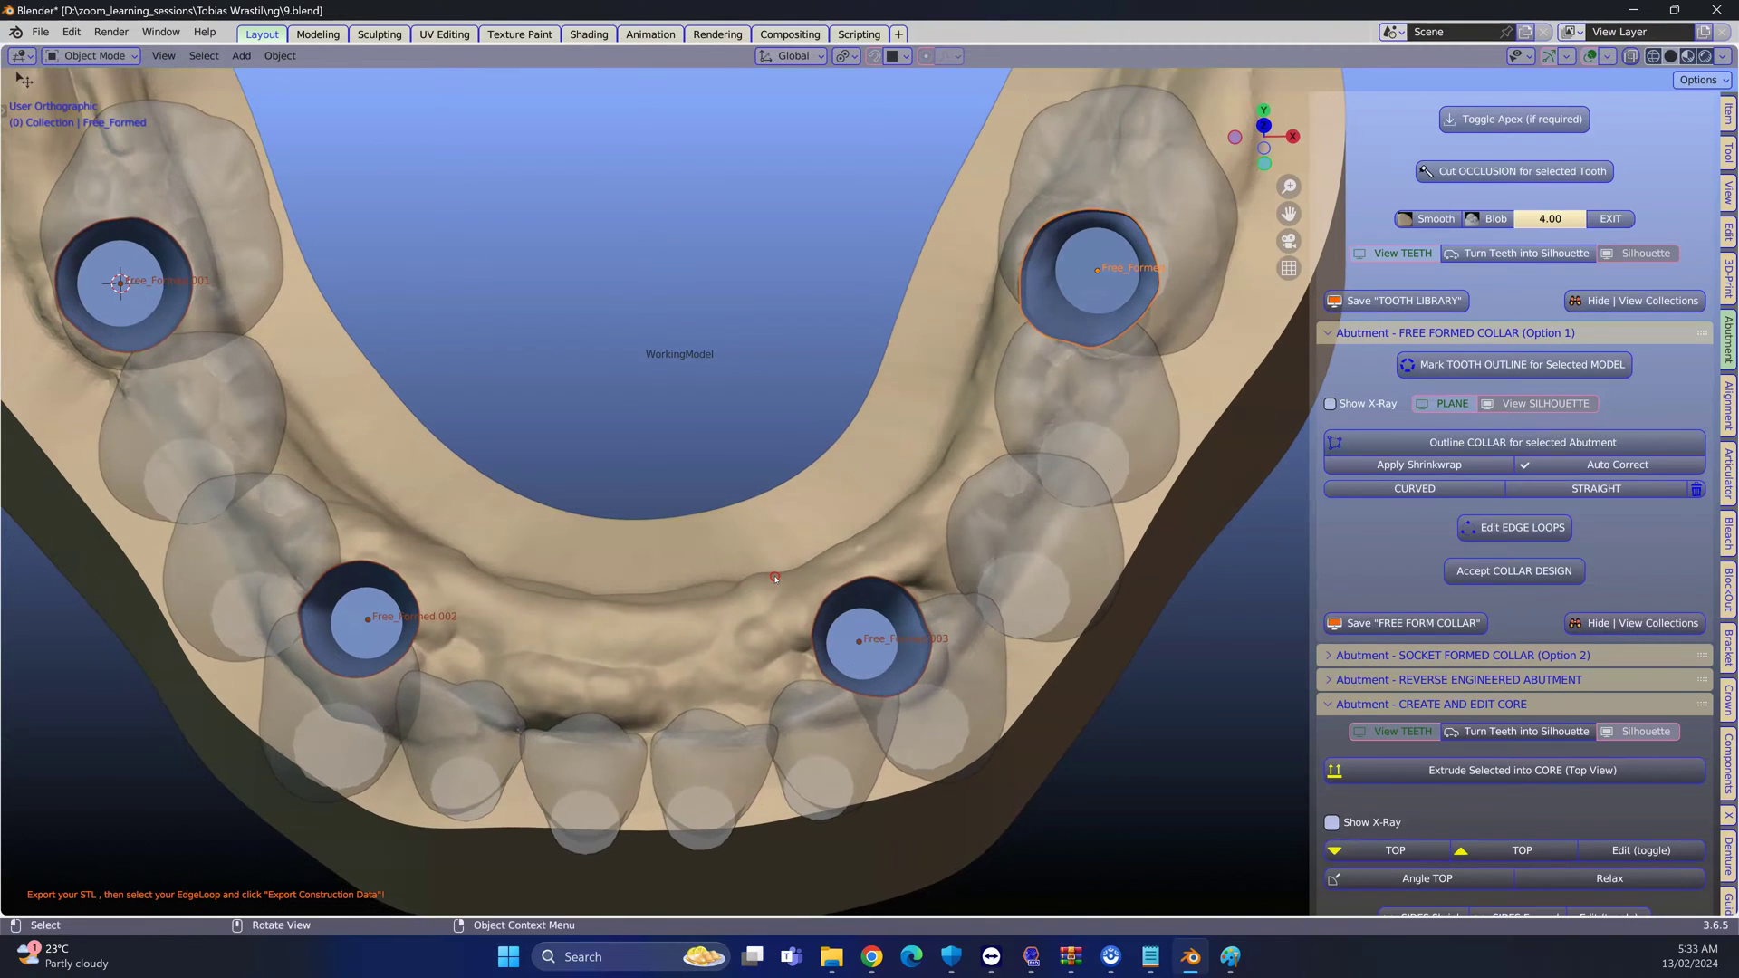
# Extrude cores from the selected collars and start editing their tops
pyautogui.click(1538, 776)
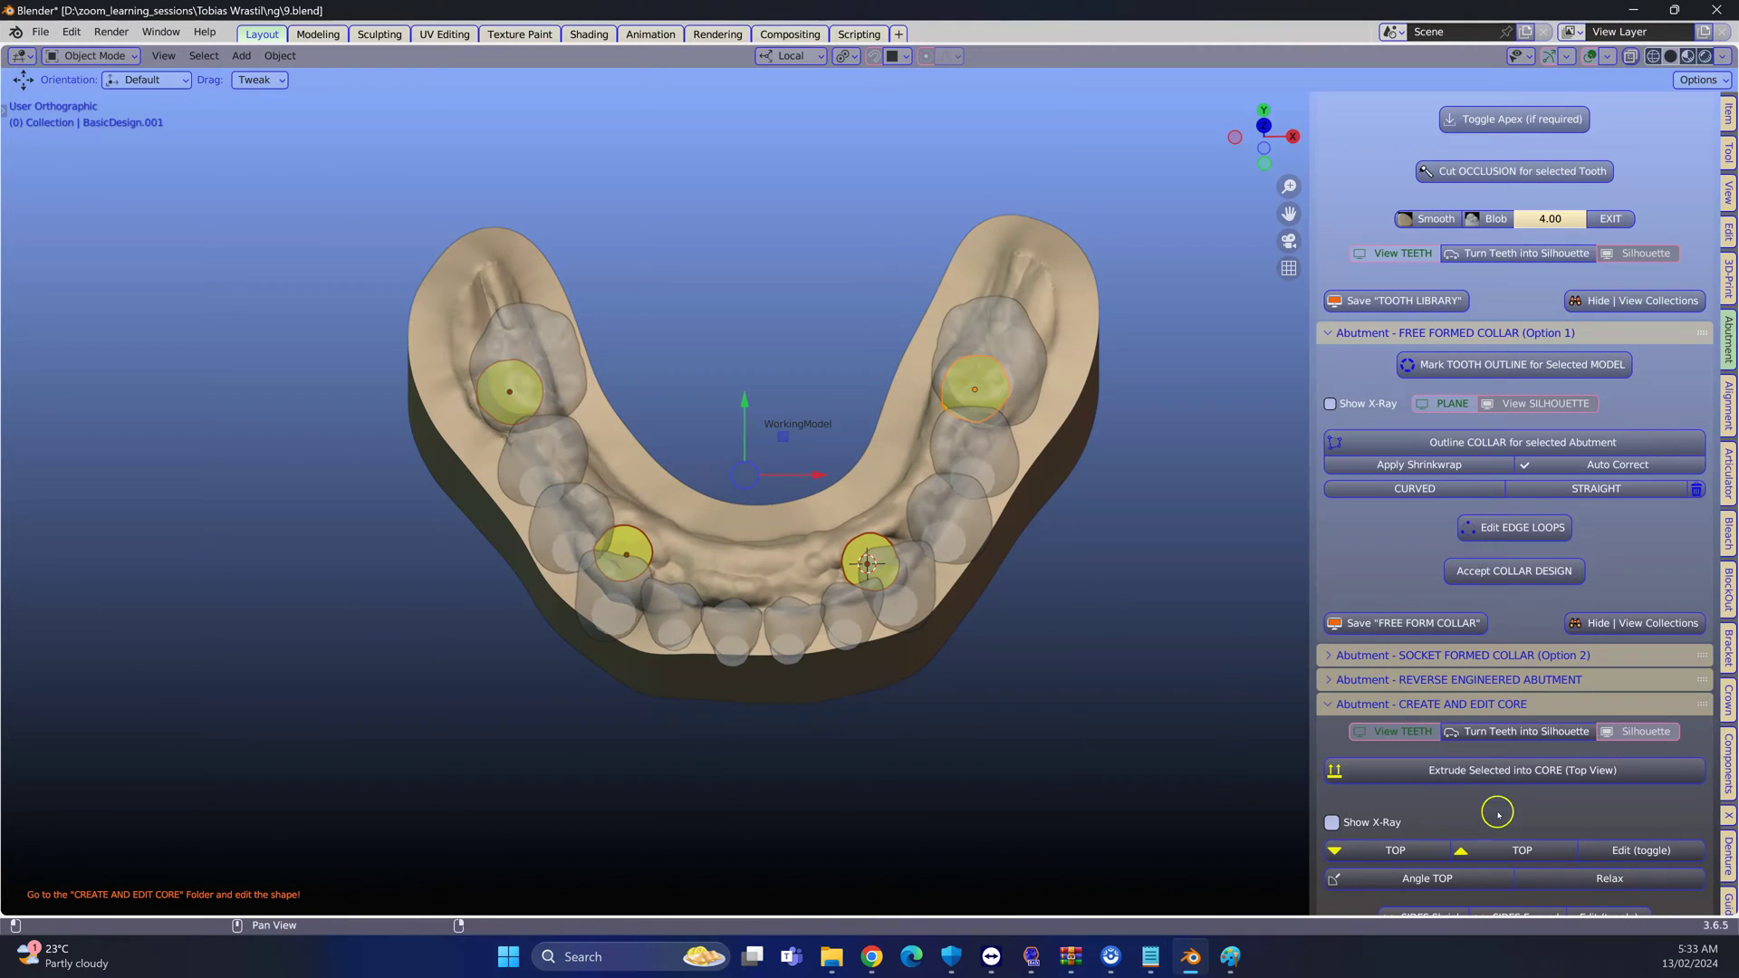
pyautogui.scroll(-2, 1523, 818)
pyautogui.click(1619, 796)
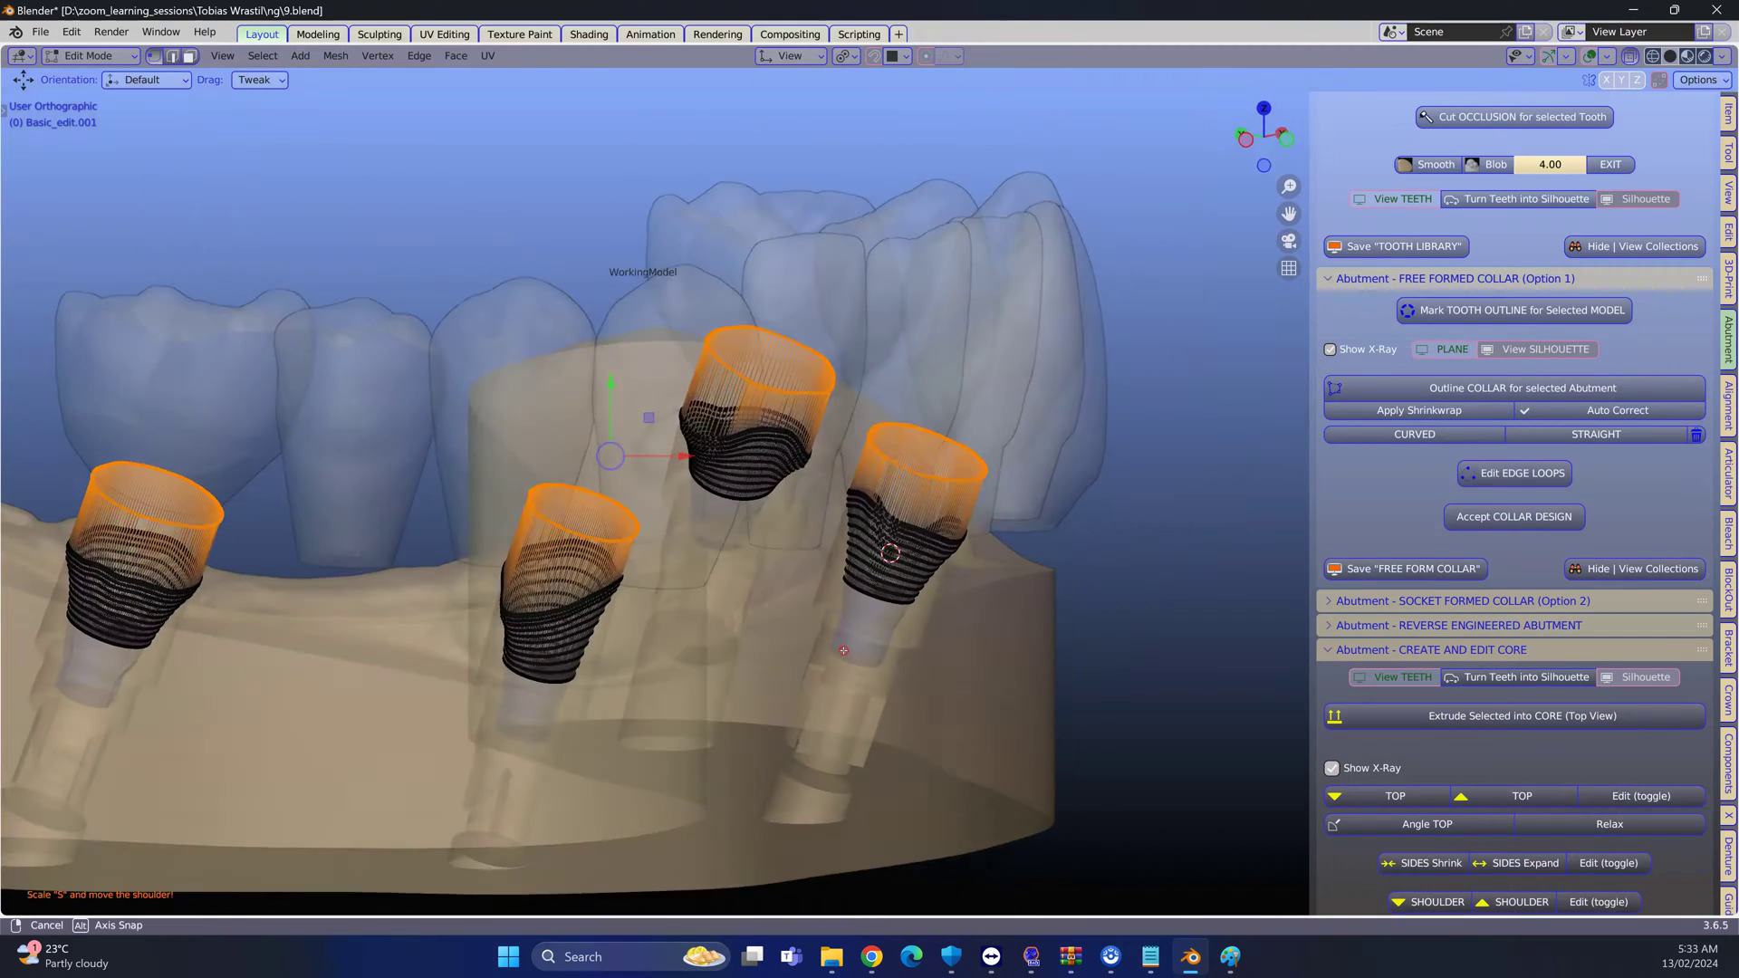
pyautogui.moveTo(844, 650); pyautogui.dragTo(900, 631, button='middle')
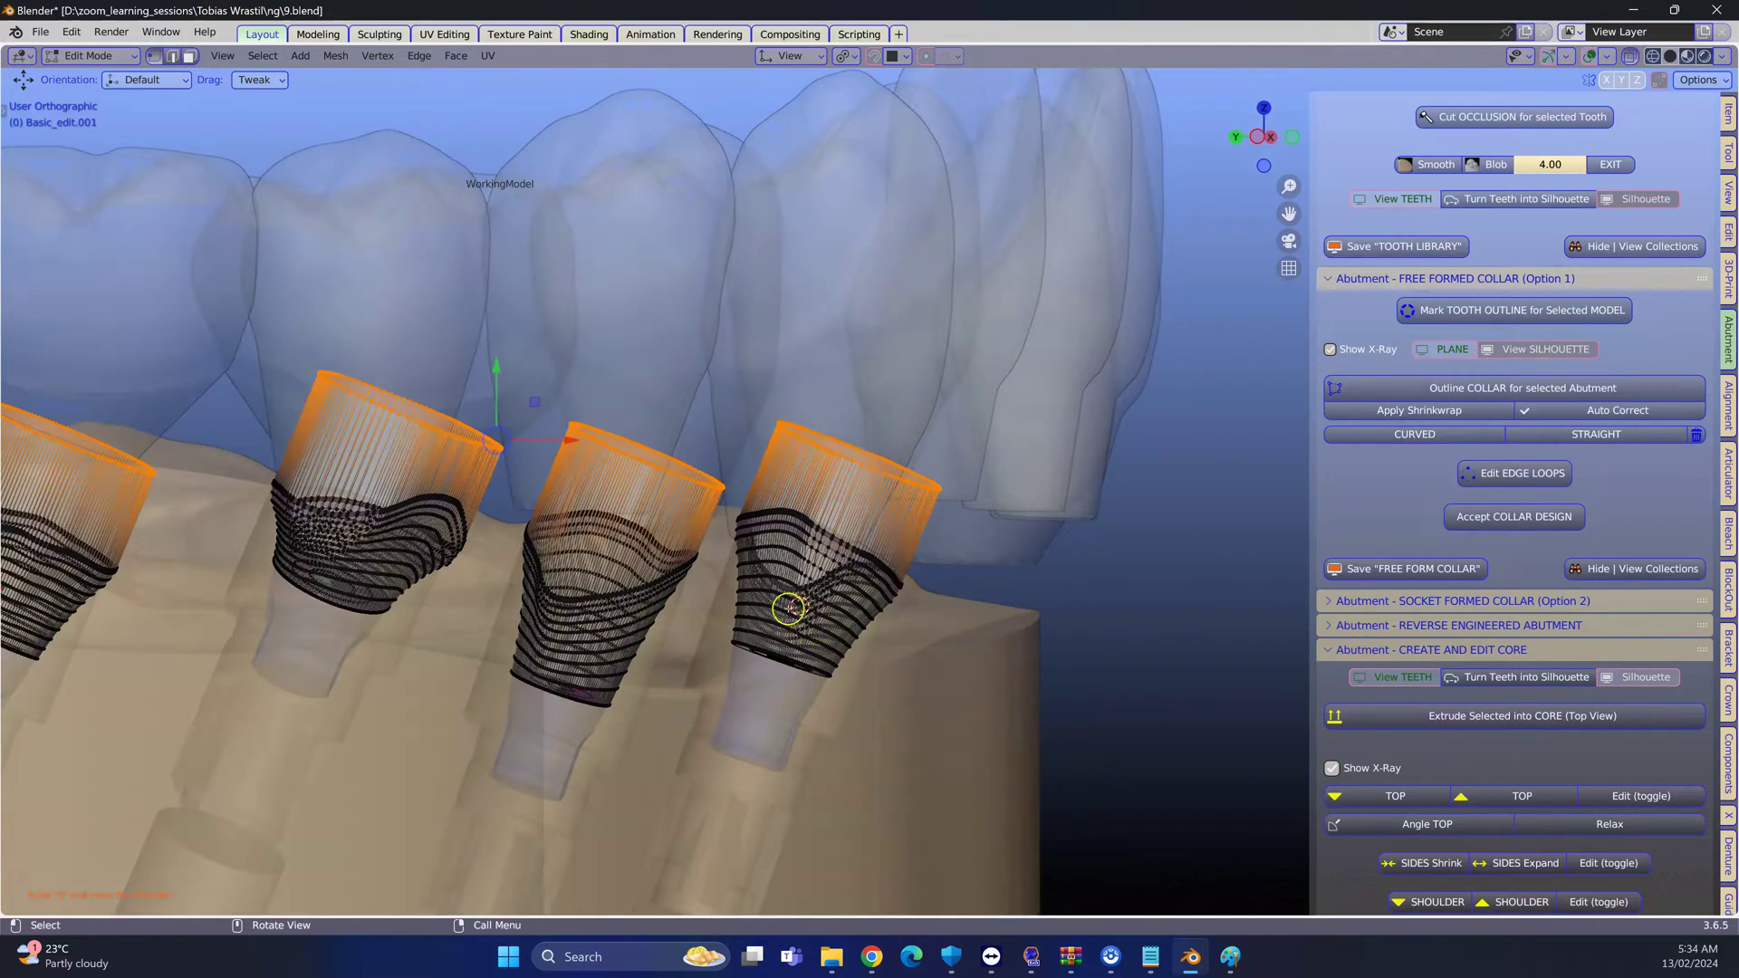
pyautogui.keyDown('ctrl'); pyautogui.moveTo(797, 602); pyautogui.dragTo(695, 163, button='middle'); pyautogui.keyUp('ctrl')
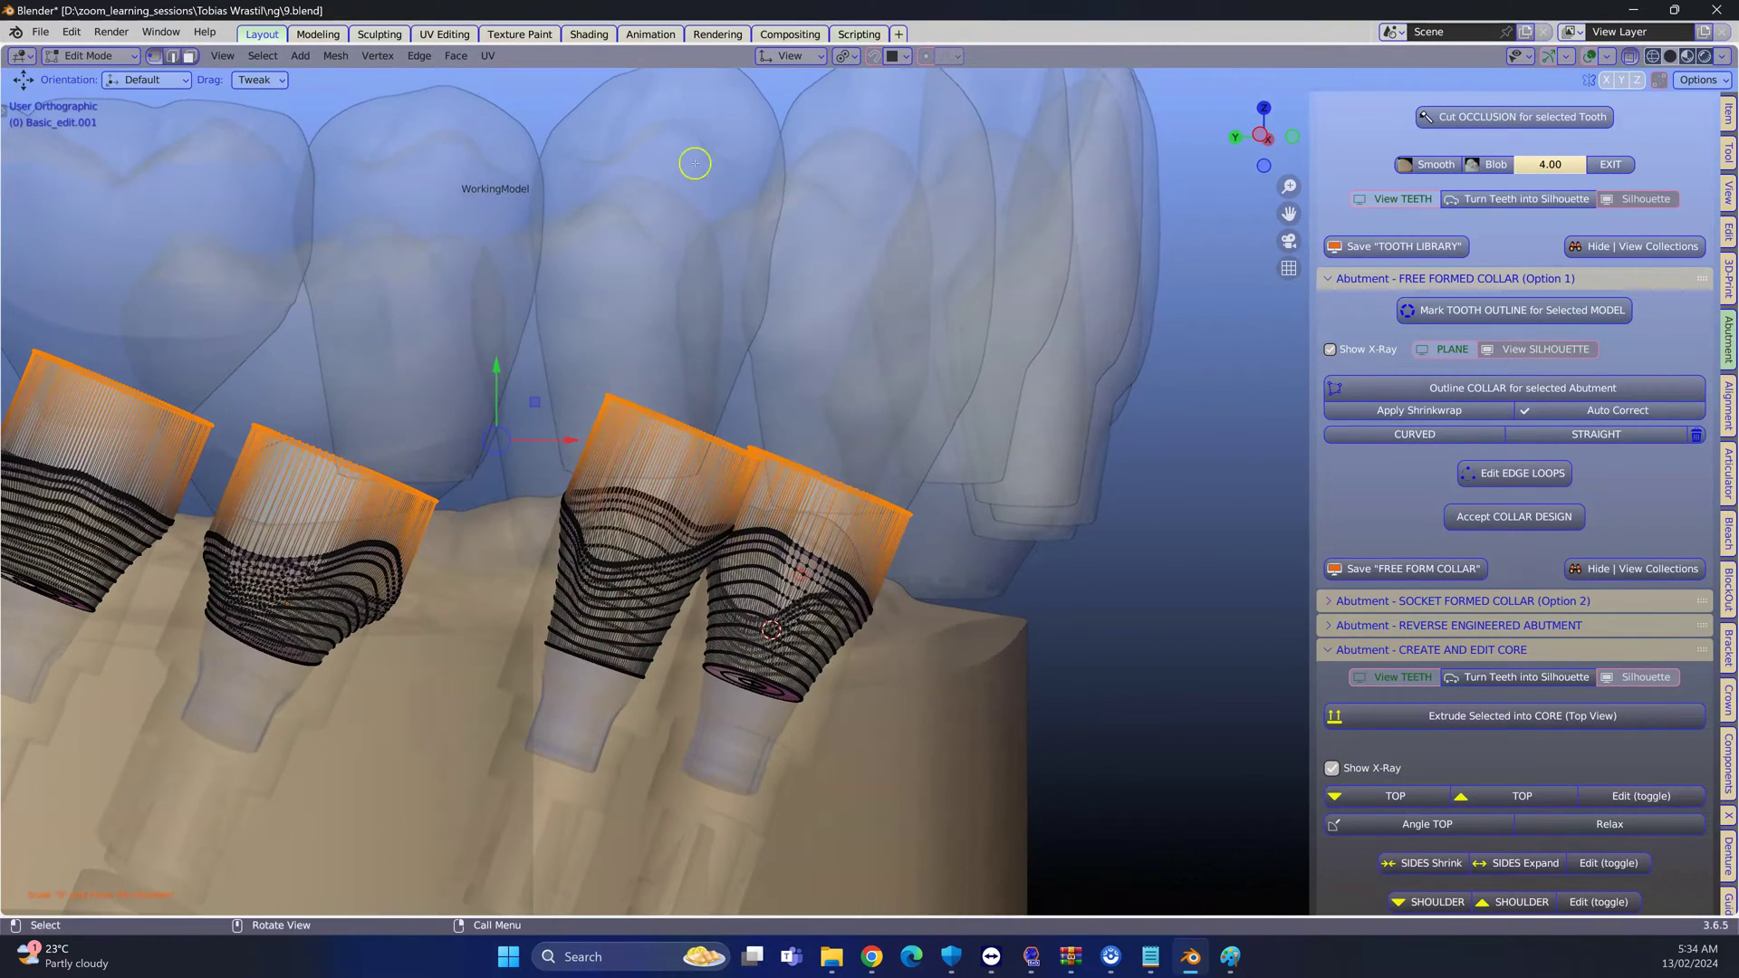
# Switch to Local orientation and raise the core tops 2.582 mm along Z
pyautogui.click(784, 57)
pyautogui.click(744, 133)
pyautogui.moveTo(516, 400); pyautogui.dragTo(591, 259)
pyautogui.scroll(-3, 590, 260)
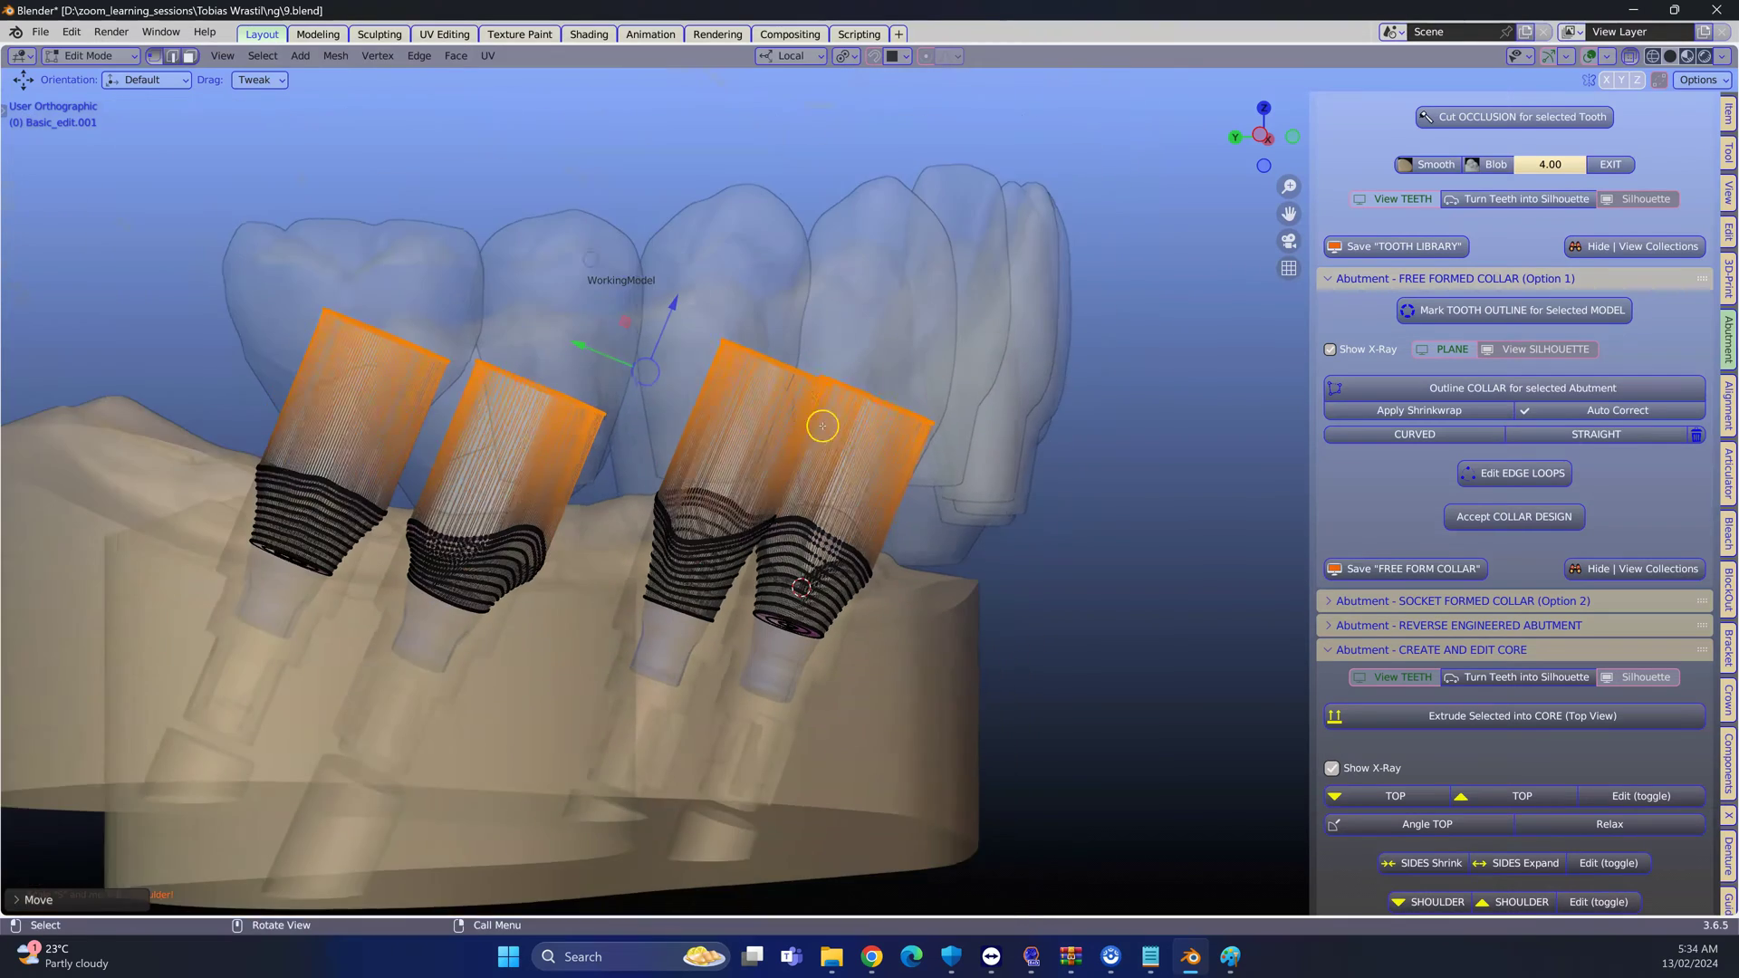
pyautogui.moveTo(590, 259); pyautogui.dragTo(585, 439, button='middle')
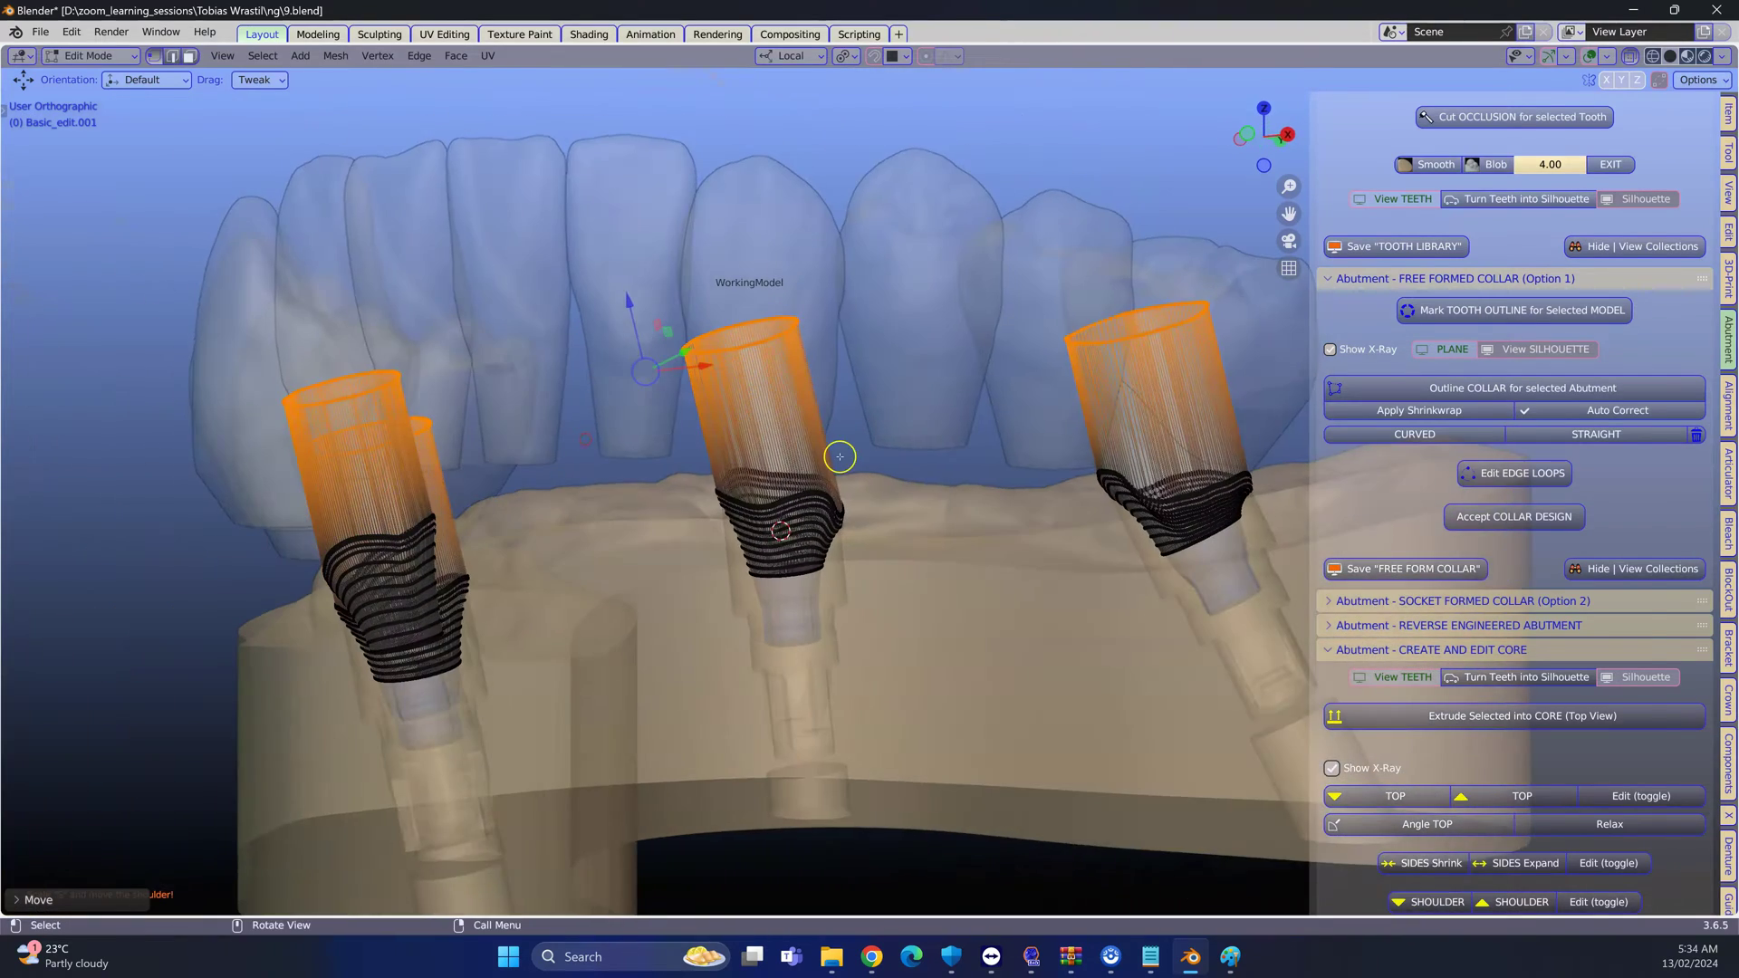
pyautogui.moveTo(839, 456); pyautogui.dragTo(1159, 417, button='middle')
# Shrink the core tops slightly, finish editing, and select the left and right cores
pyautogui.press('s')
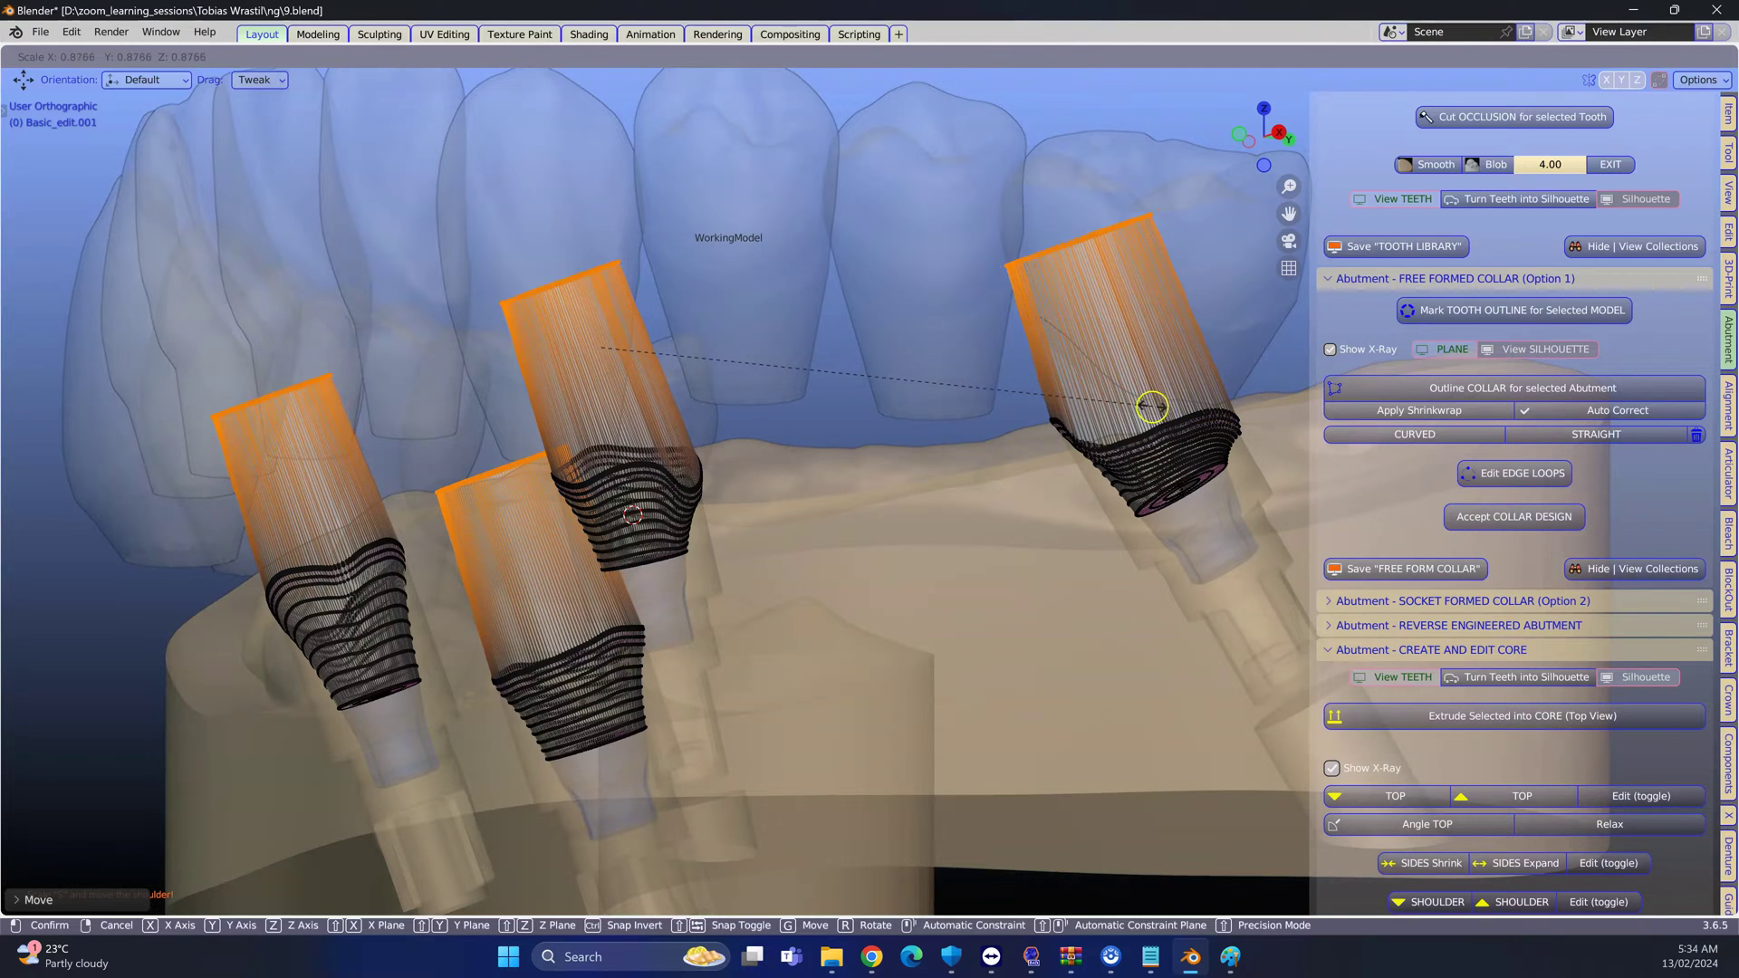
pyautogui.click(1154, 405)
pyautogui.moveTo(1154, 406); pyautogui.dragTo(860, 489, button='middle')
pyautogui.click(1641, 796)
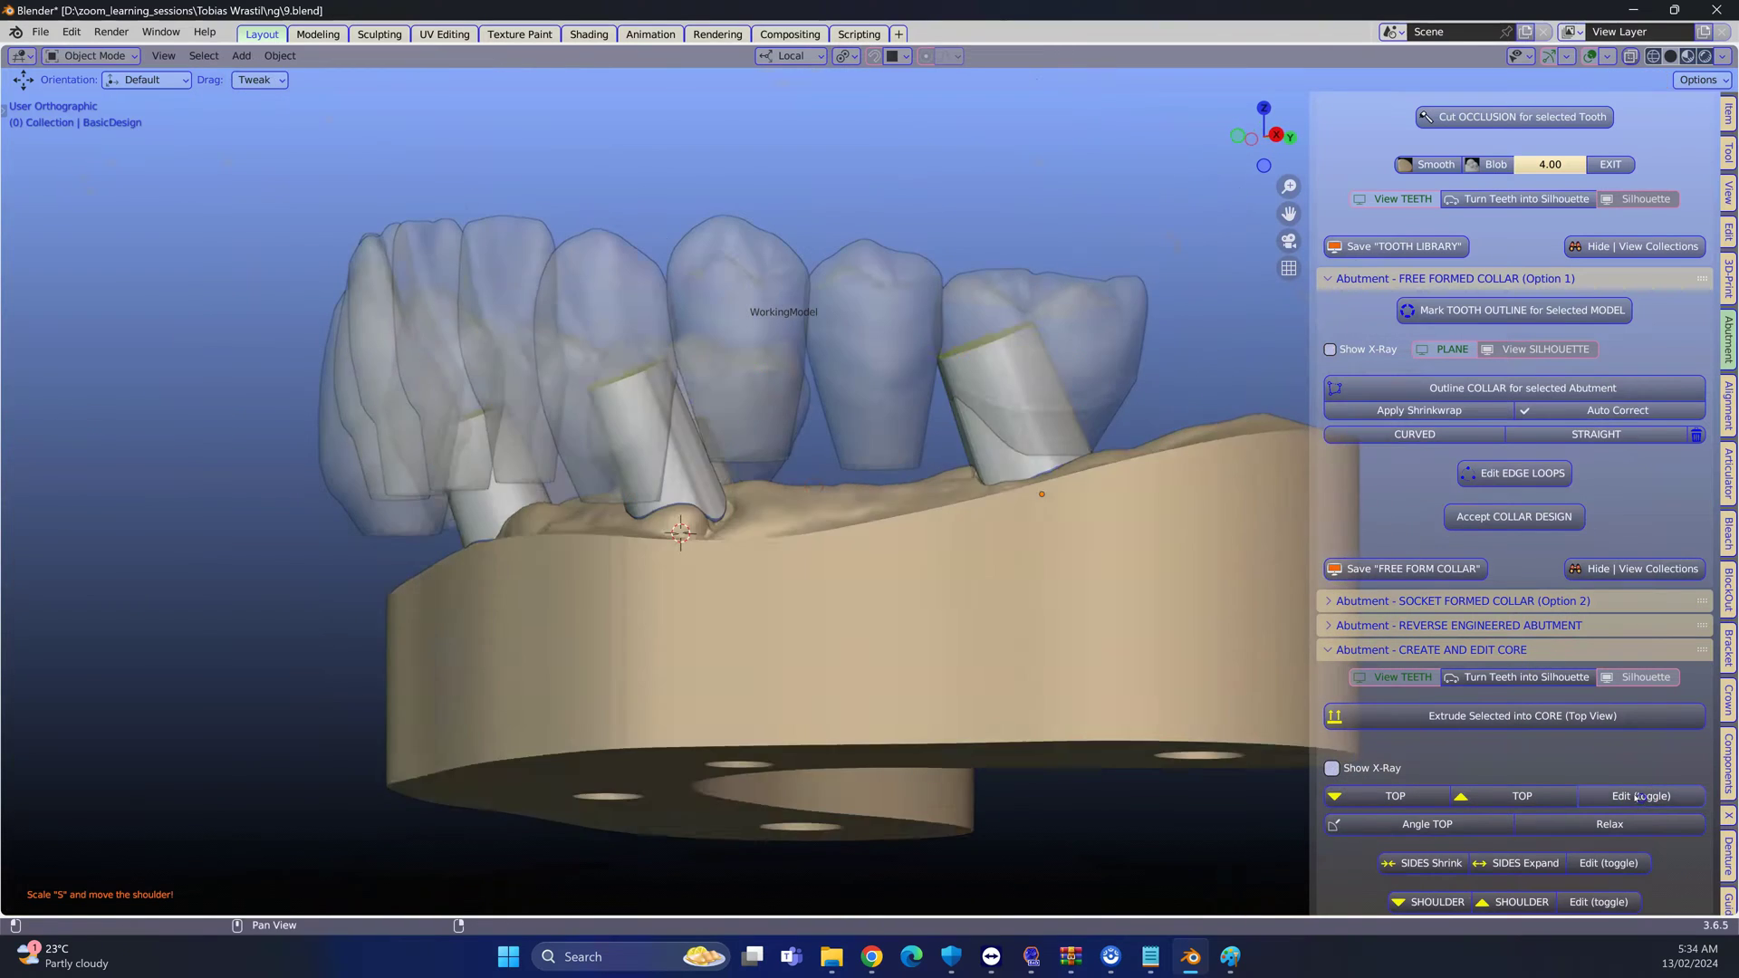
pyautogui.moveTo(906, 689); pyautogui.dragTo(1197, 569, button='middle')
pyautogui.click(228, 594)
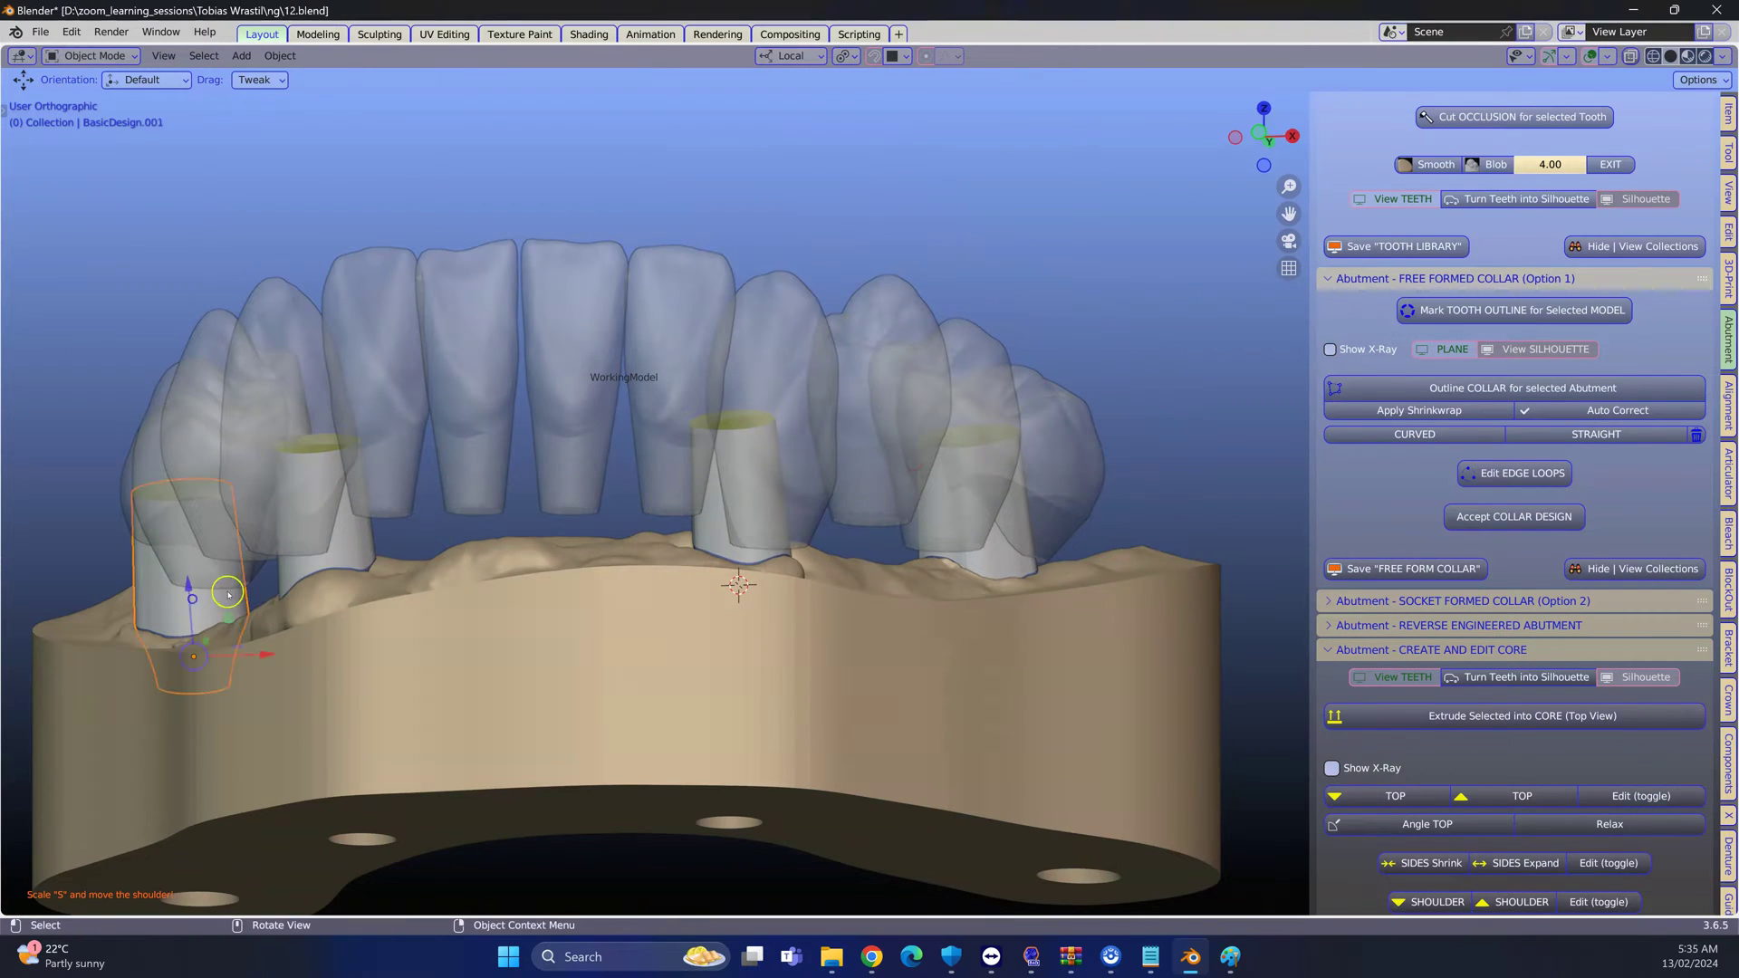
pyautogui.keyDown('shift'); pyautogui.click(953, 593); pyautogui.keyUp('shift')
# Enter core mesh editing and reshape the core with a soft-falloff vertex move
pyautogui.scroll(-5, 1622, 738)
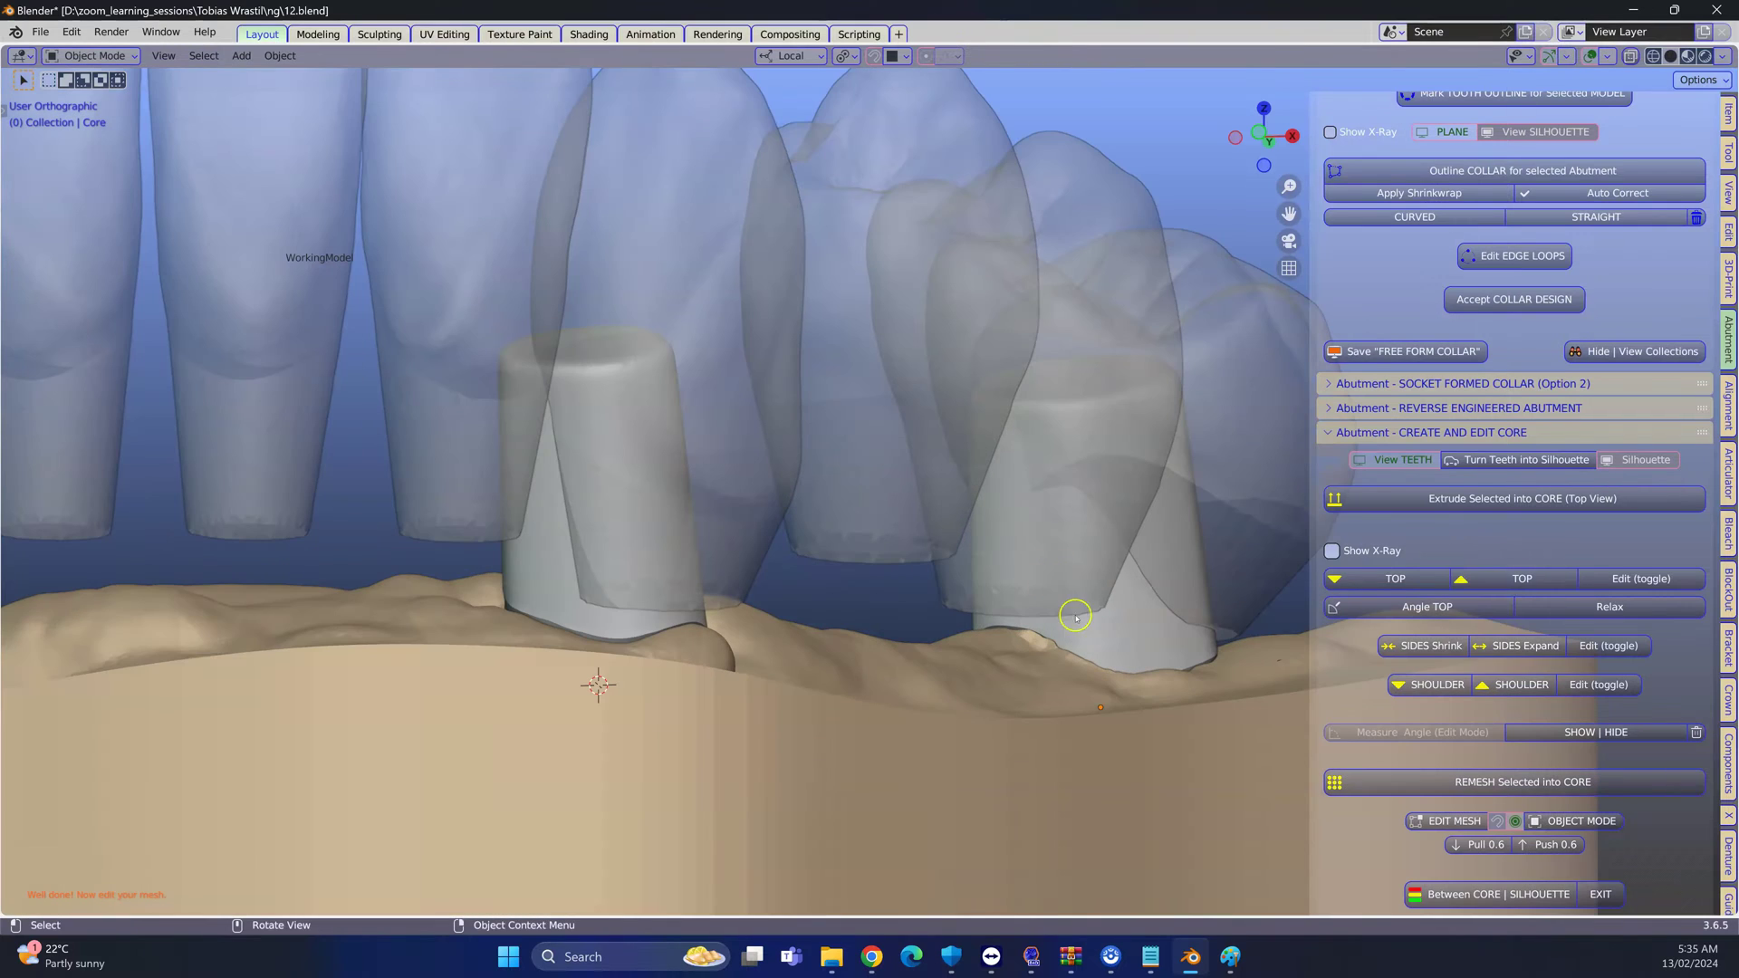
pyautogui.scroll(-3, 1123, 631)
pyautogui.moveTo(1123, 631); pyautogui.dragTo(706, 681, button='middle')
pyautogui.scroll(4, 928, 638)
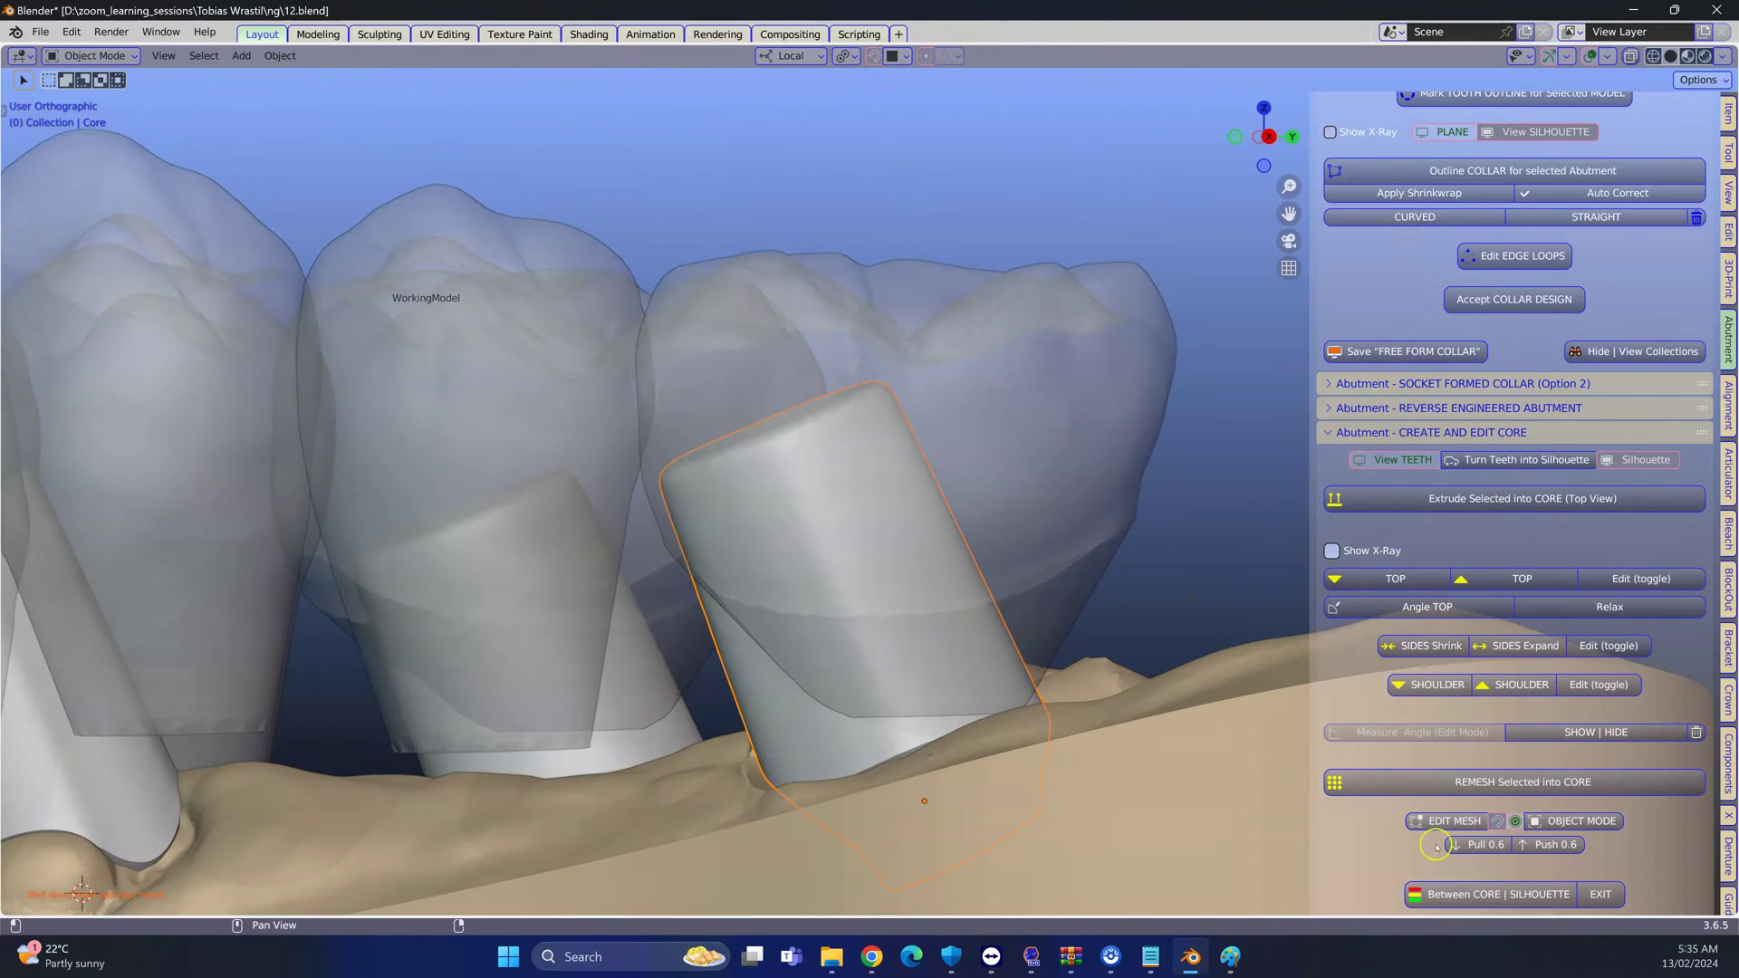
pyautogui.click(1467, 822)
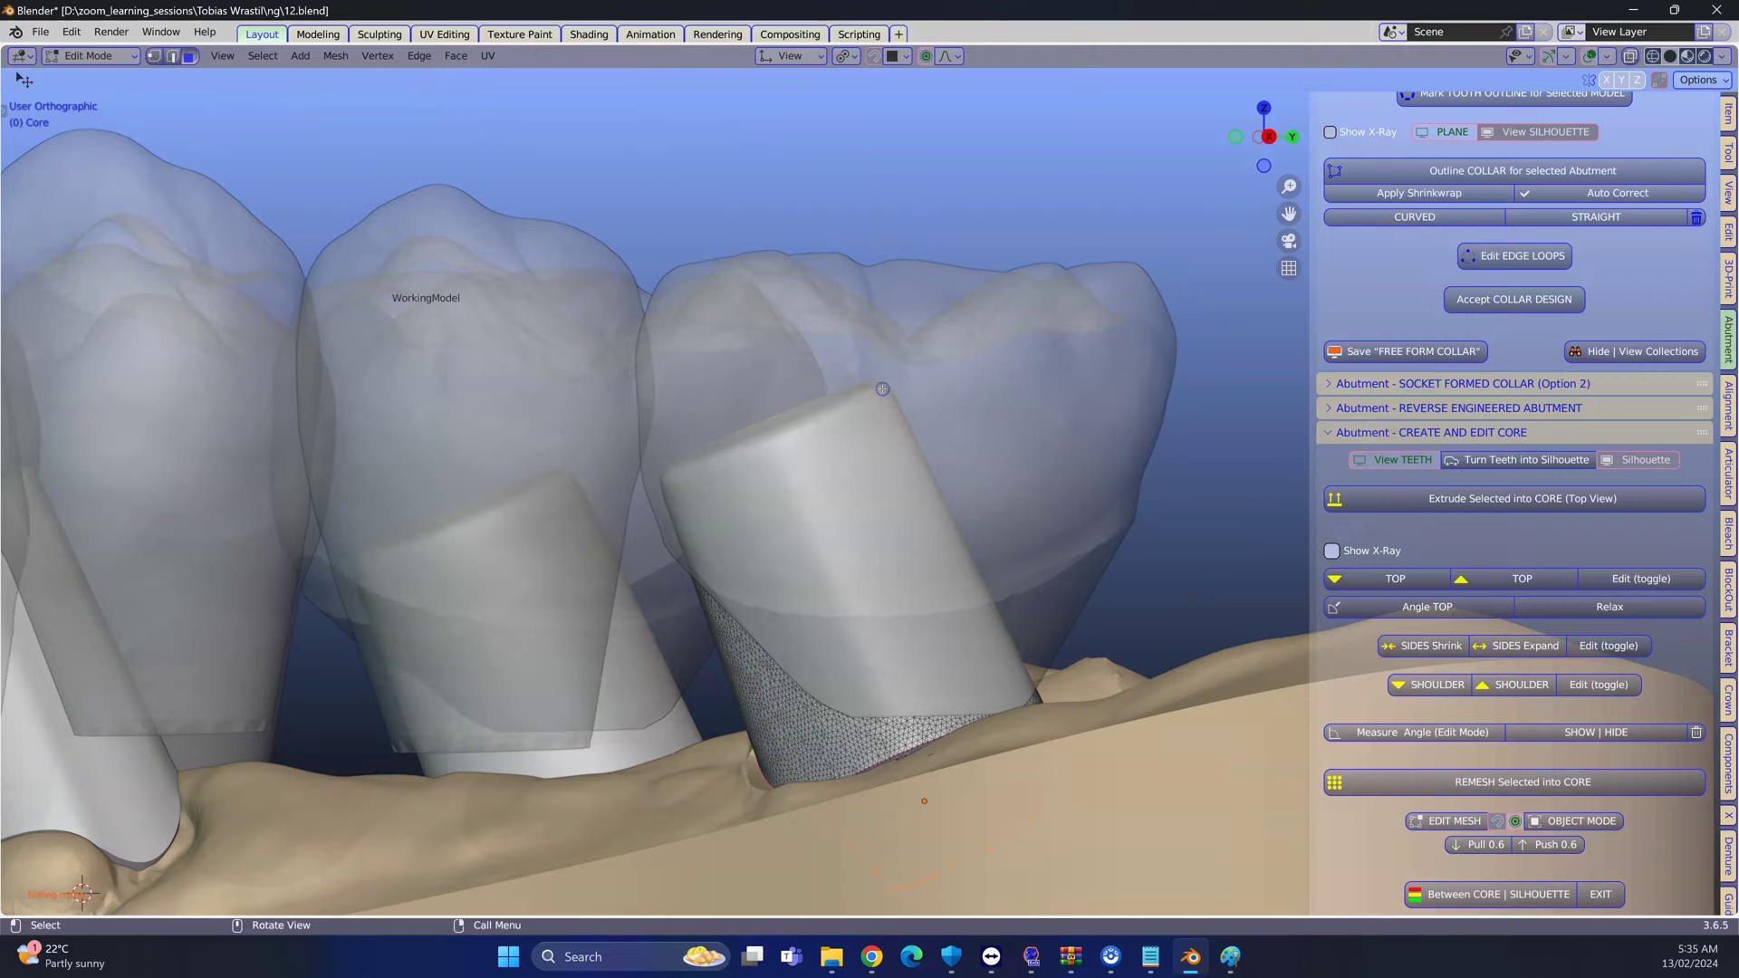
pyautogui.press('g')
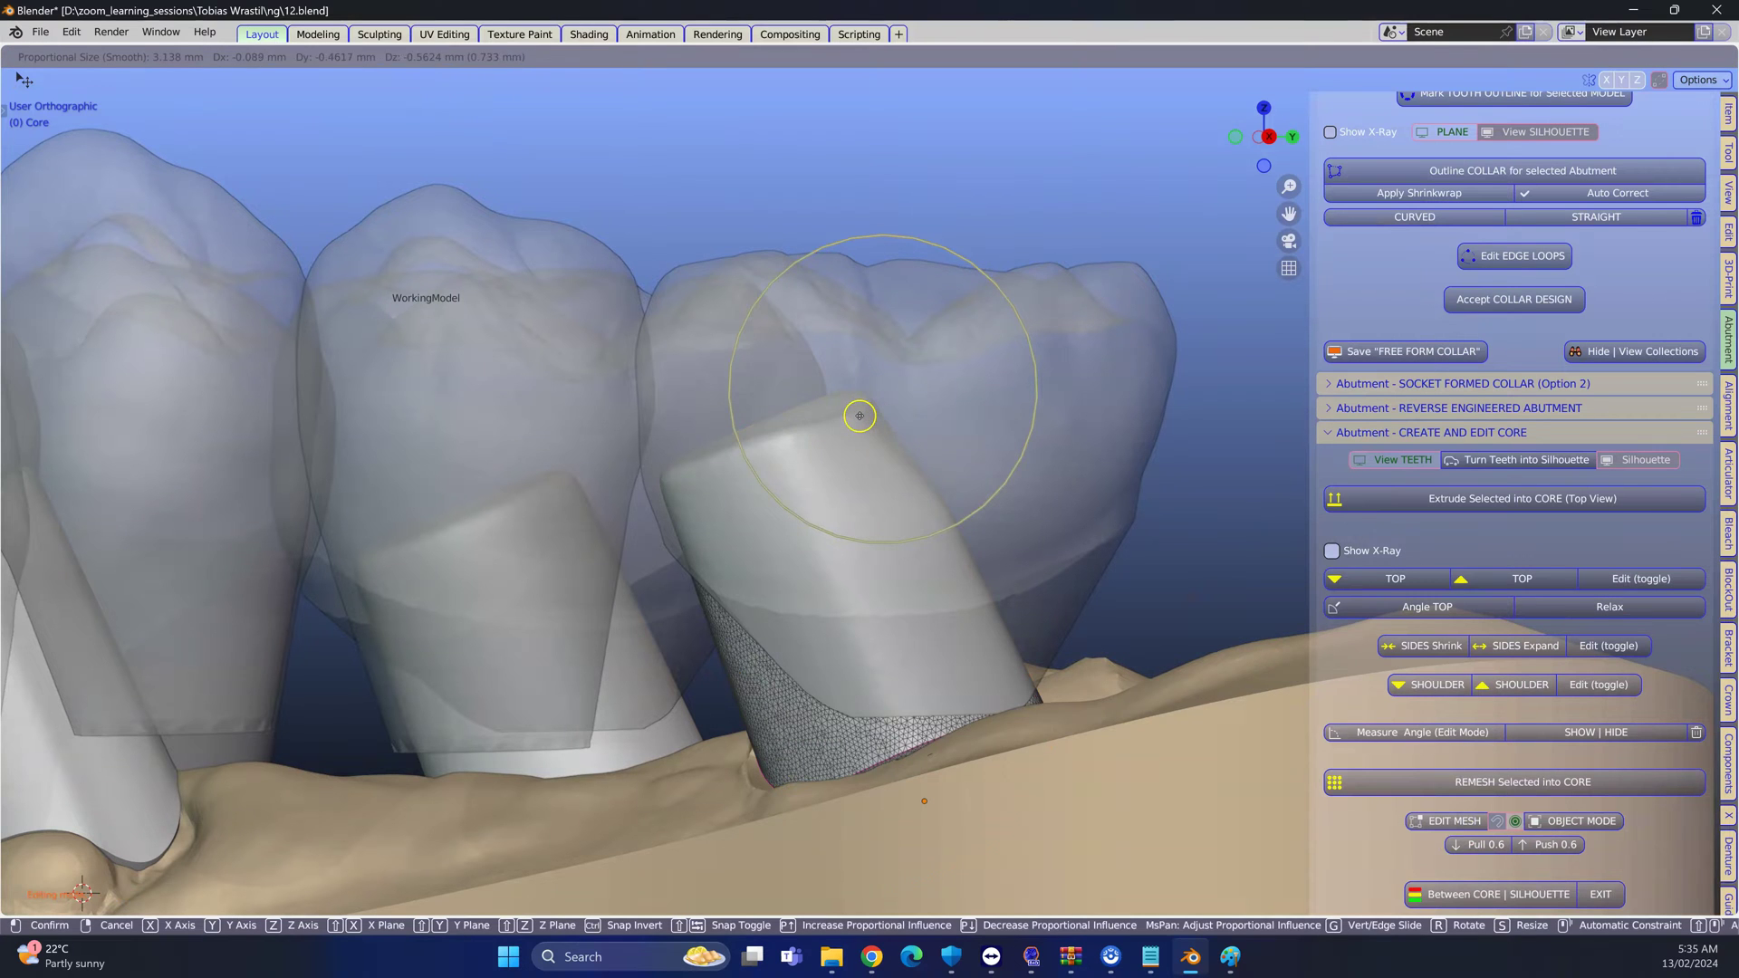
pyautogui.scroll(-3, 868, 410)
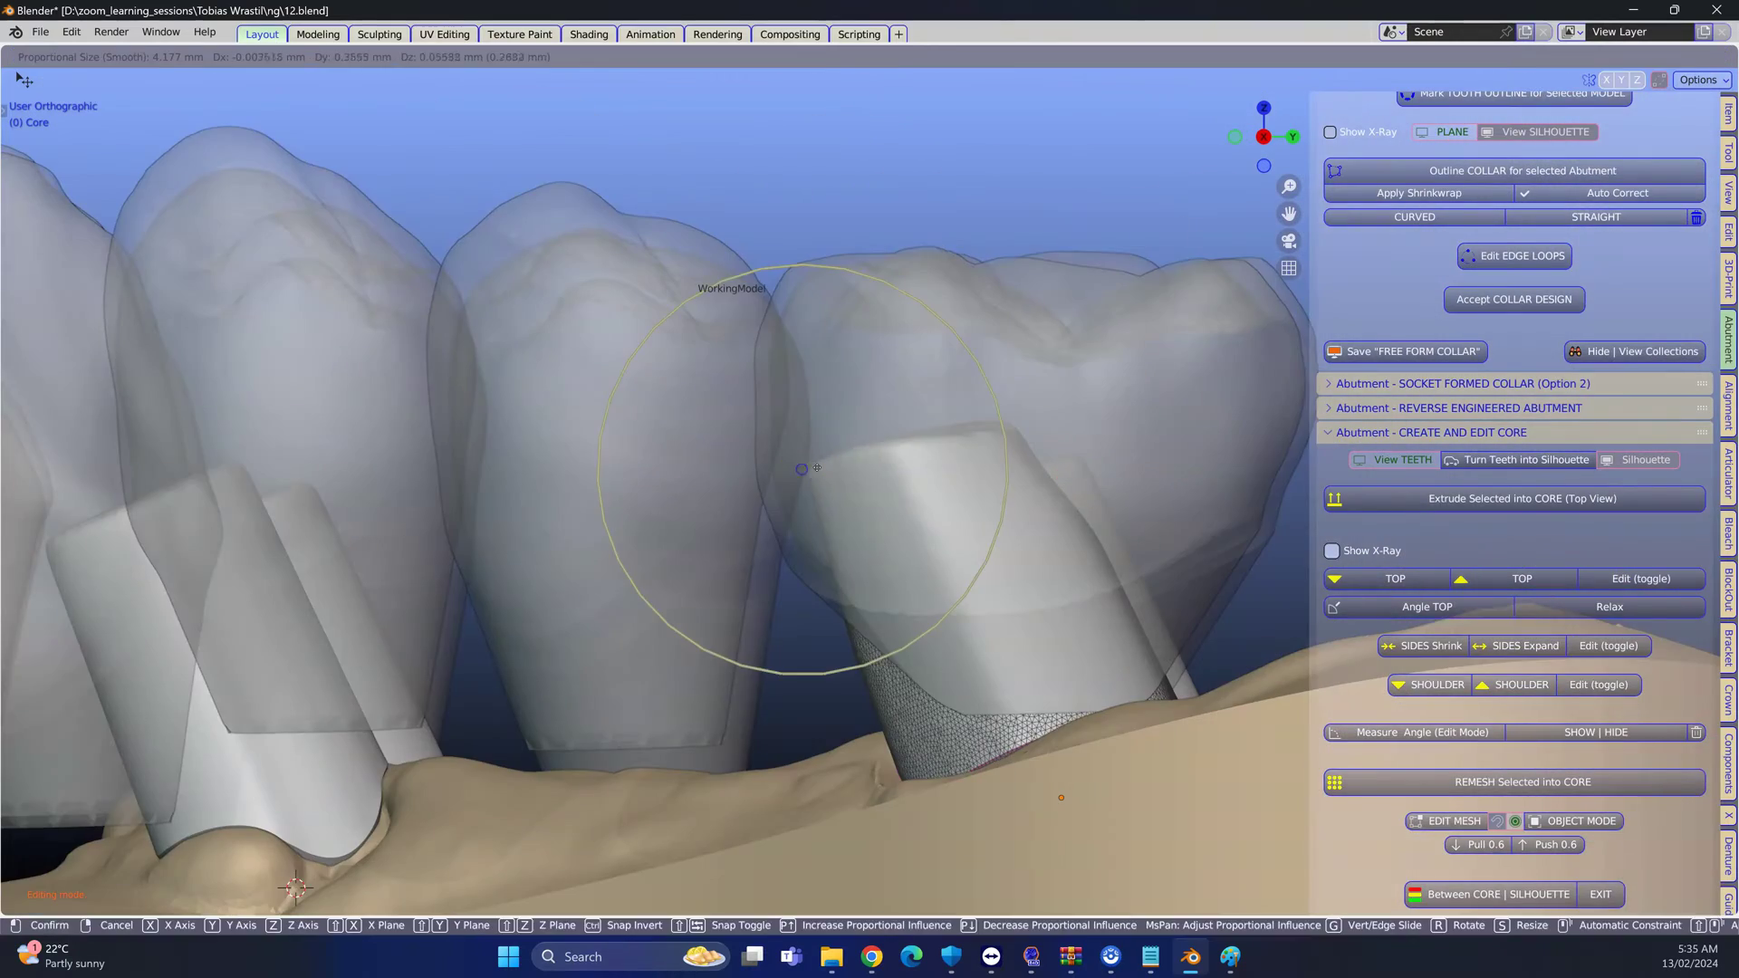
pyautogui.click(932, 447)
pyautogui.keyDown('shift'); pyautogui.moveTo(933, 447); pyautogui.dragTo(1549, 724, button='middle'); pyautogui.keyUp('shift')
pyautogui.scroll(-3, 1549, 724)
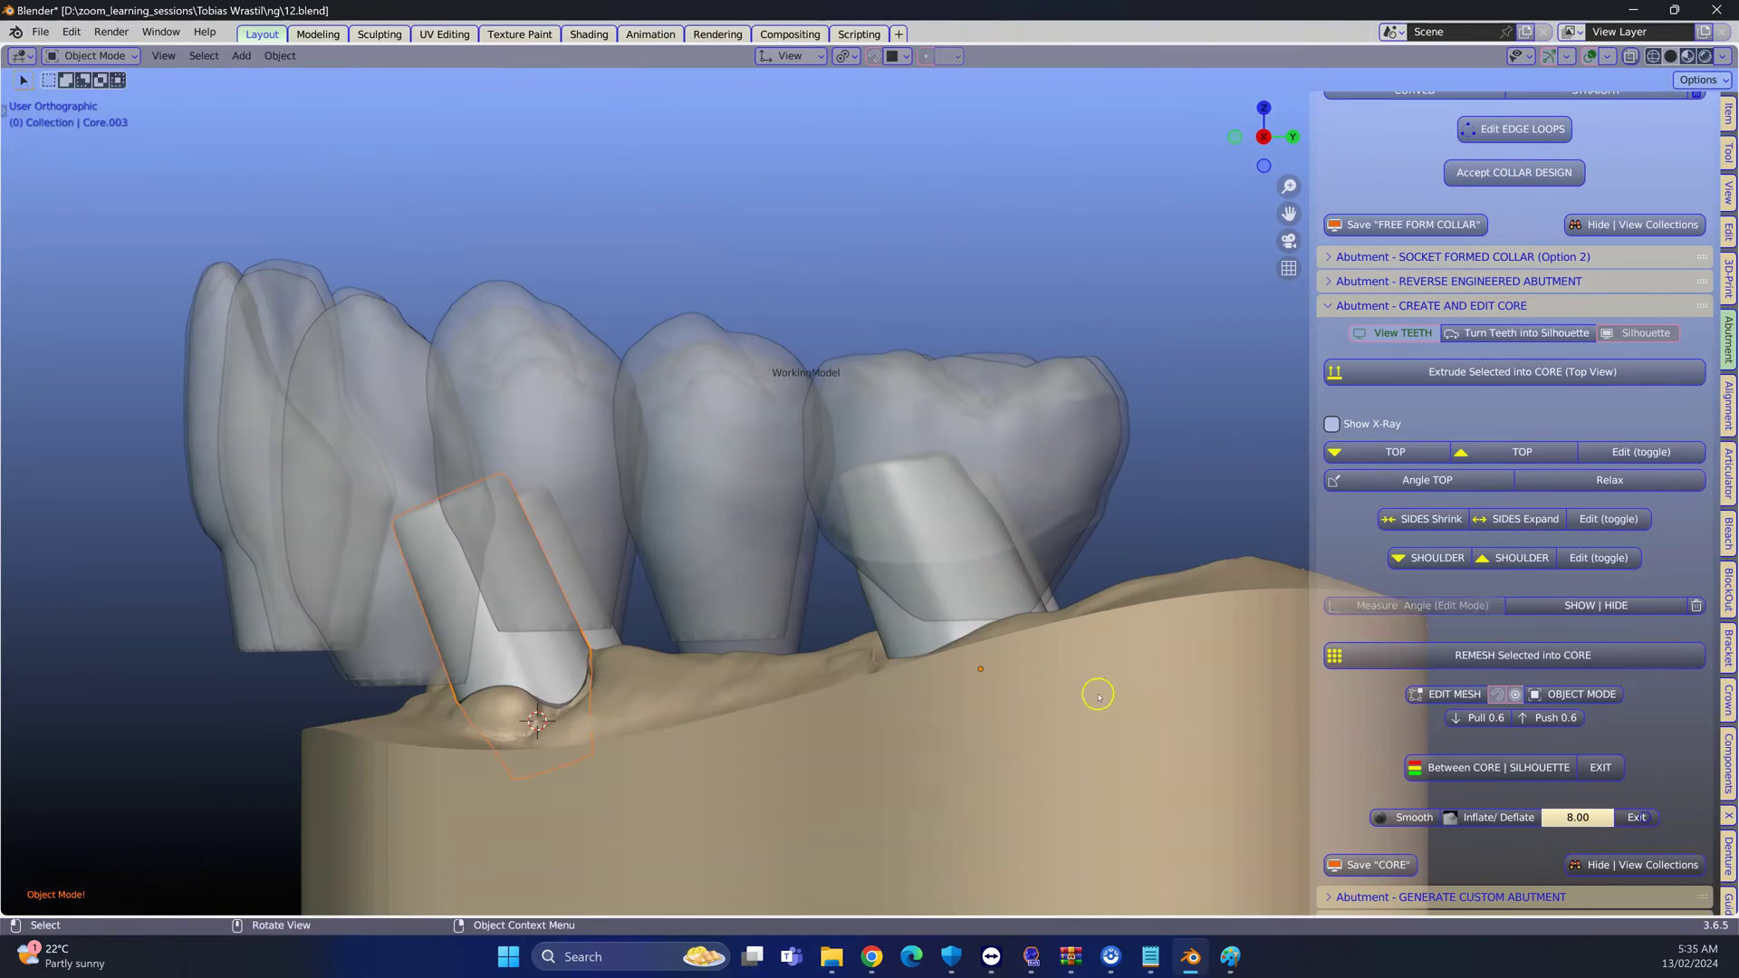
pyautogui.moveTo(1100, 692); pyautogui.dragTo(534, 580, button='middle')
# Refine the core with two more proportional moves, then leave mesh editing
pyautogui.press('g')
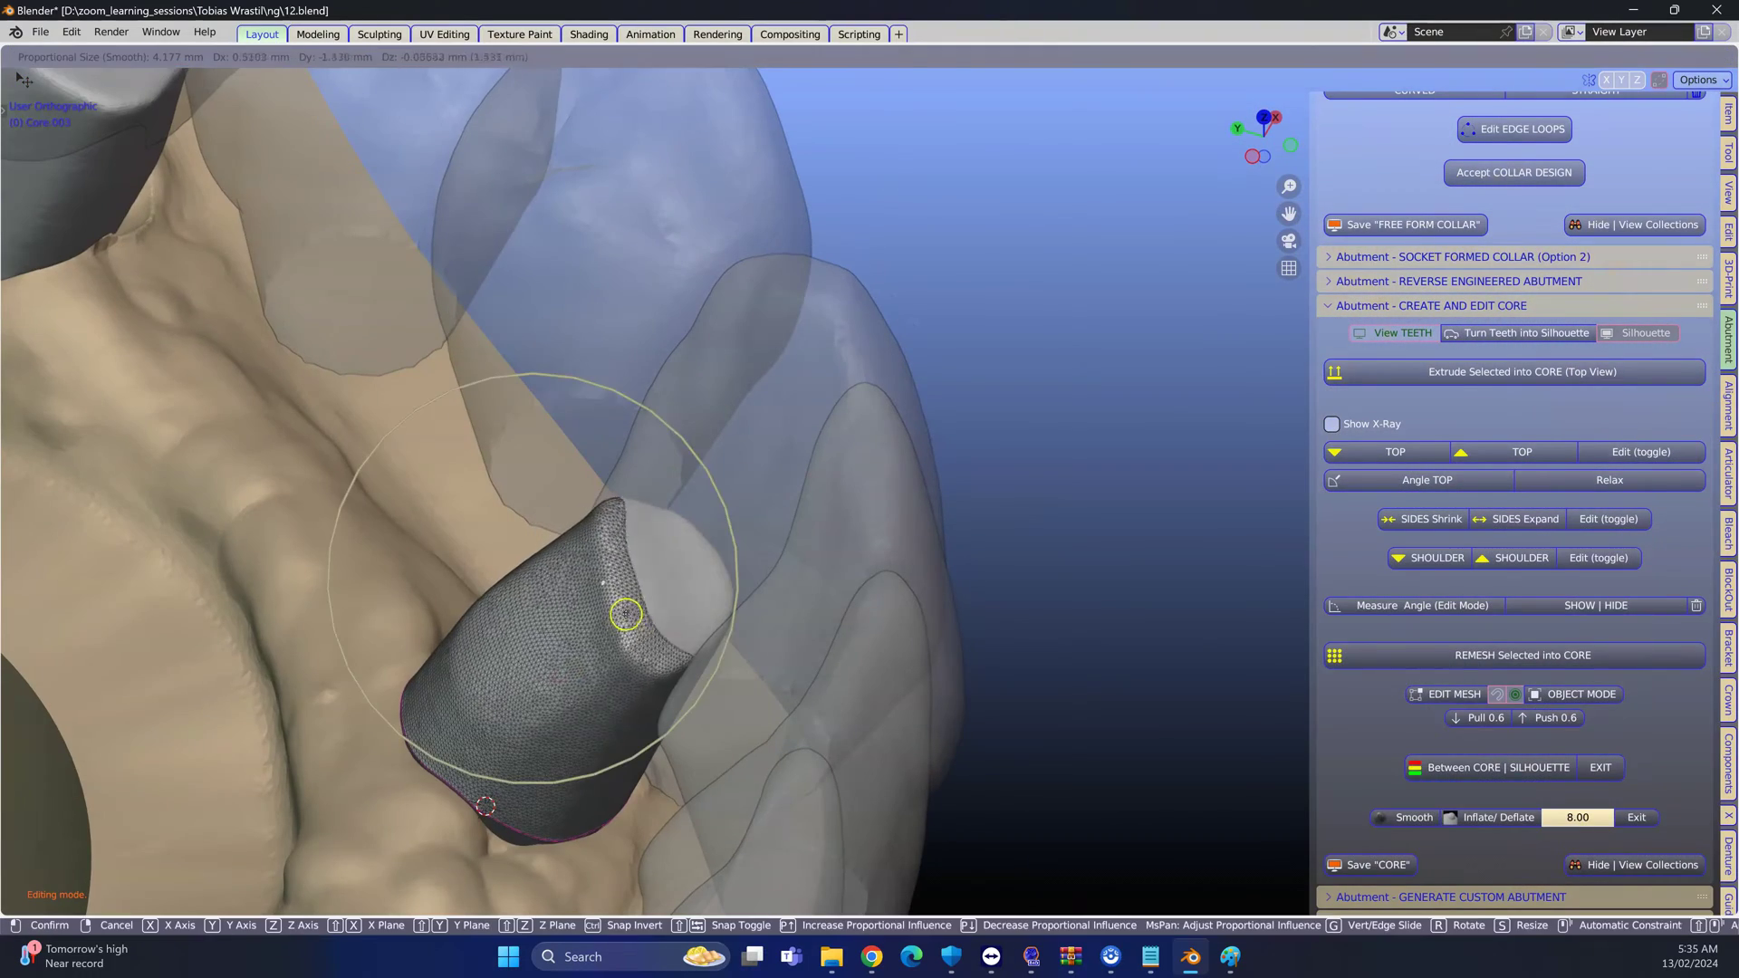
pyautogui.click(622, 613)
pyautogui.moveTo(621, 613); pyautogui.dragTo(765, 583, button='middle')
pyautogui.press('g')
pyautogui.click(563, 645)
pyautogui.moveTo(563, 646); pyautogui.dragTo(548, 716, button='middle')
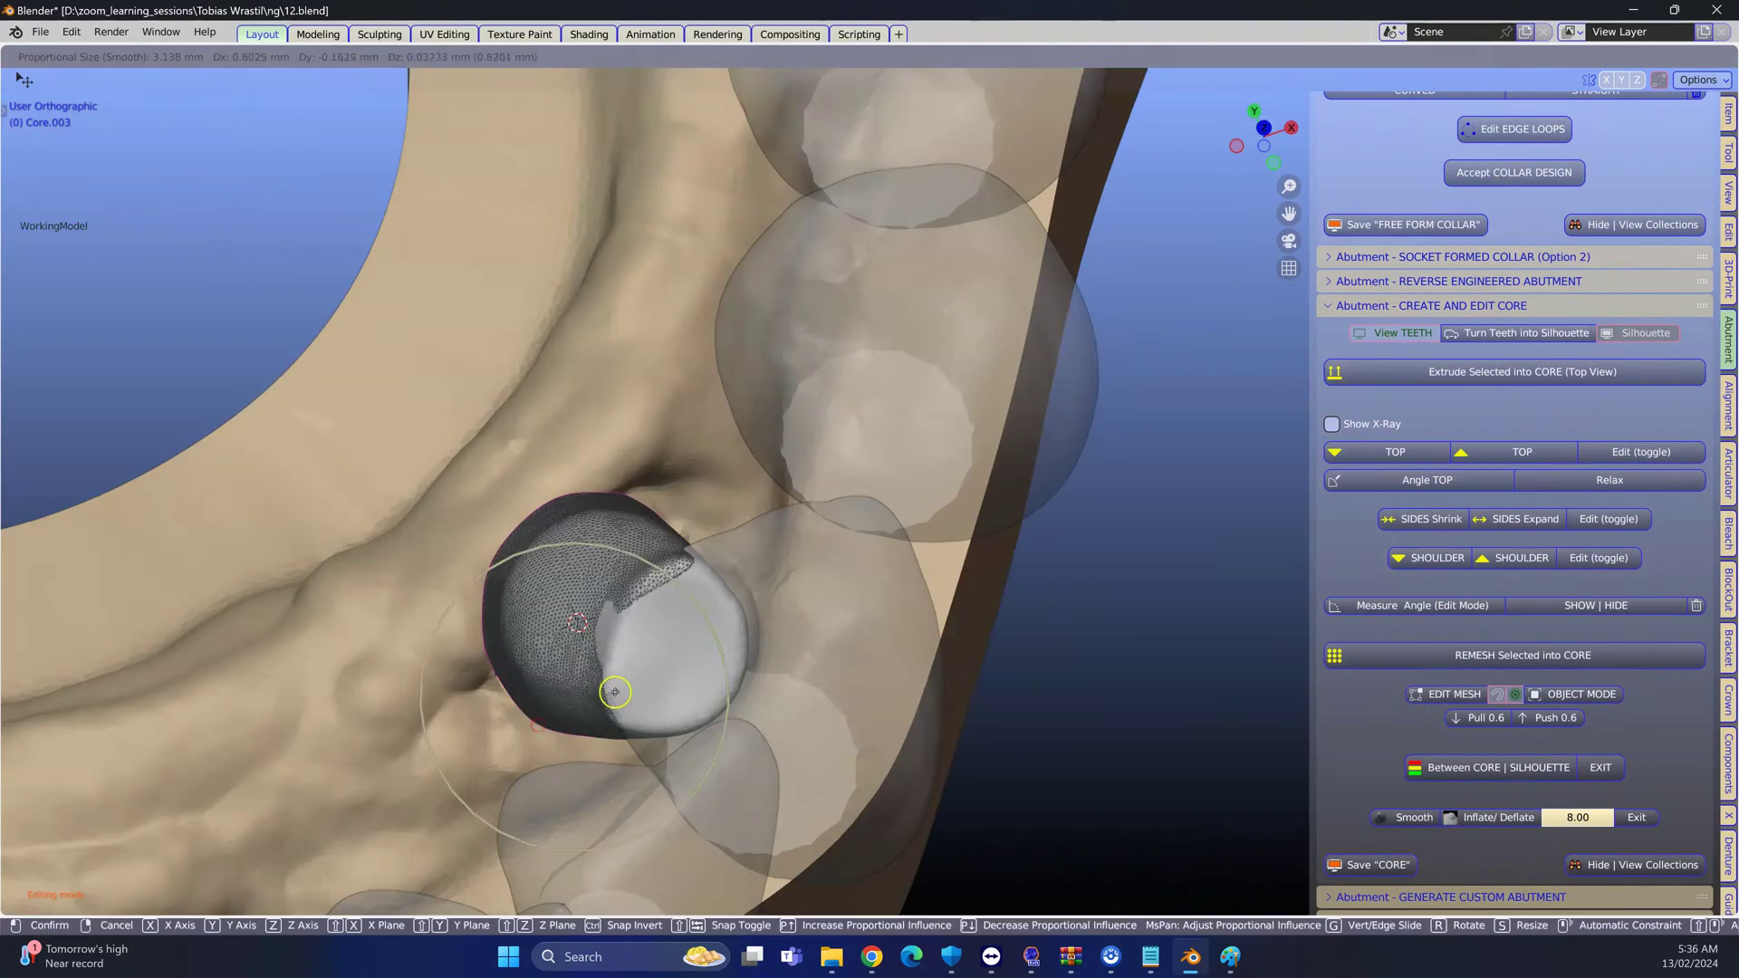
pyautogui.click(1581, 694)
# Select the next core and reshape it with another proportional vertex move
pyautogui.click(1408, 815)
pyautogui.press('Tab')
pyautogui.moveTo(905, 634); pyautogui.dragTo(601, 504, button='middle')
pyautogui.press('Tab')
pyautogui.press('Tab')
pyautogui.press('g')
pyautogui.click(867, 552)
pyautogui.moveTo(867, 552); pyautogui.dragTo(815, 706, button='middle')
pyautogui.scroll(-1, 1635, 815)
# Show the Silhouette collection and select a core for smoothing
pyautogui.click(1635, 829)
pyautogui.click(1637, 738)
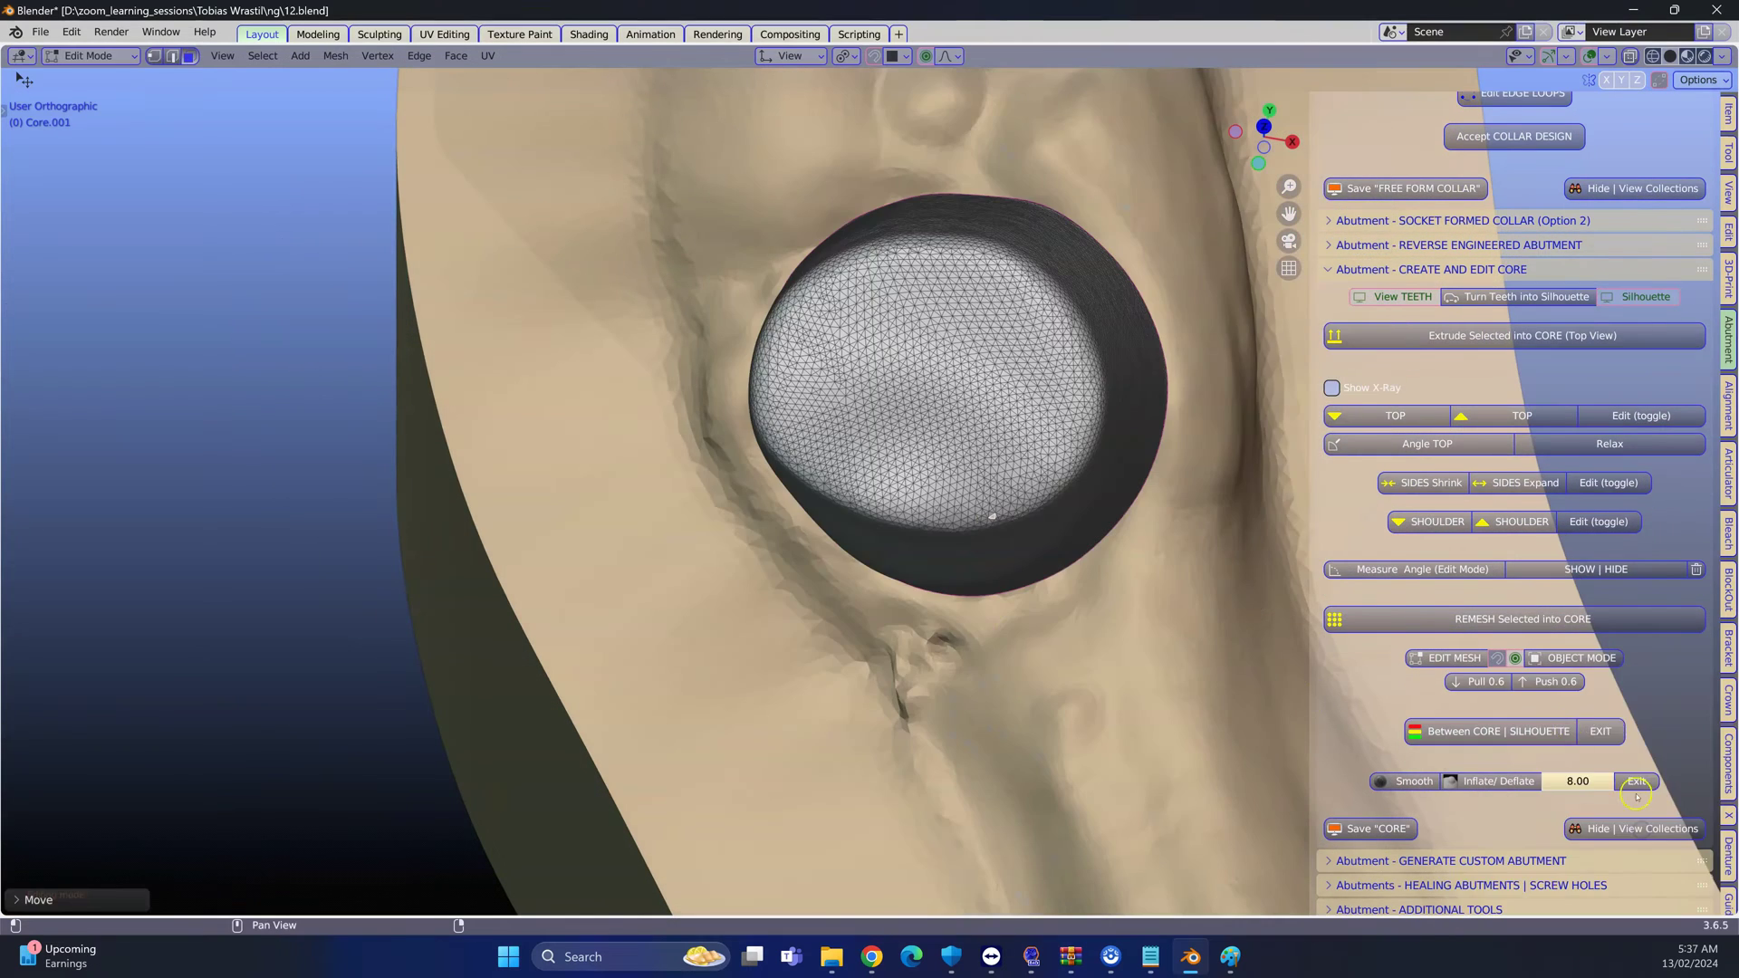
pyautogui.scroll(-5, 906, 589)
pyautogui.moveTo(906, 588); pyautogui.dragTo(703, 583, button='middle')
pyautogui.click(596, 588)
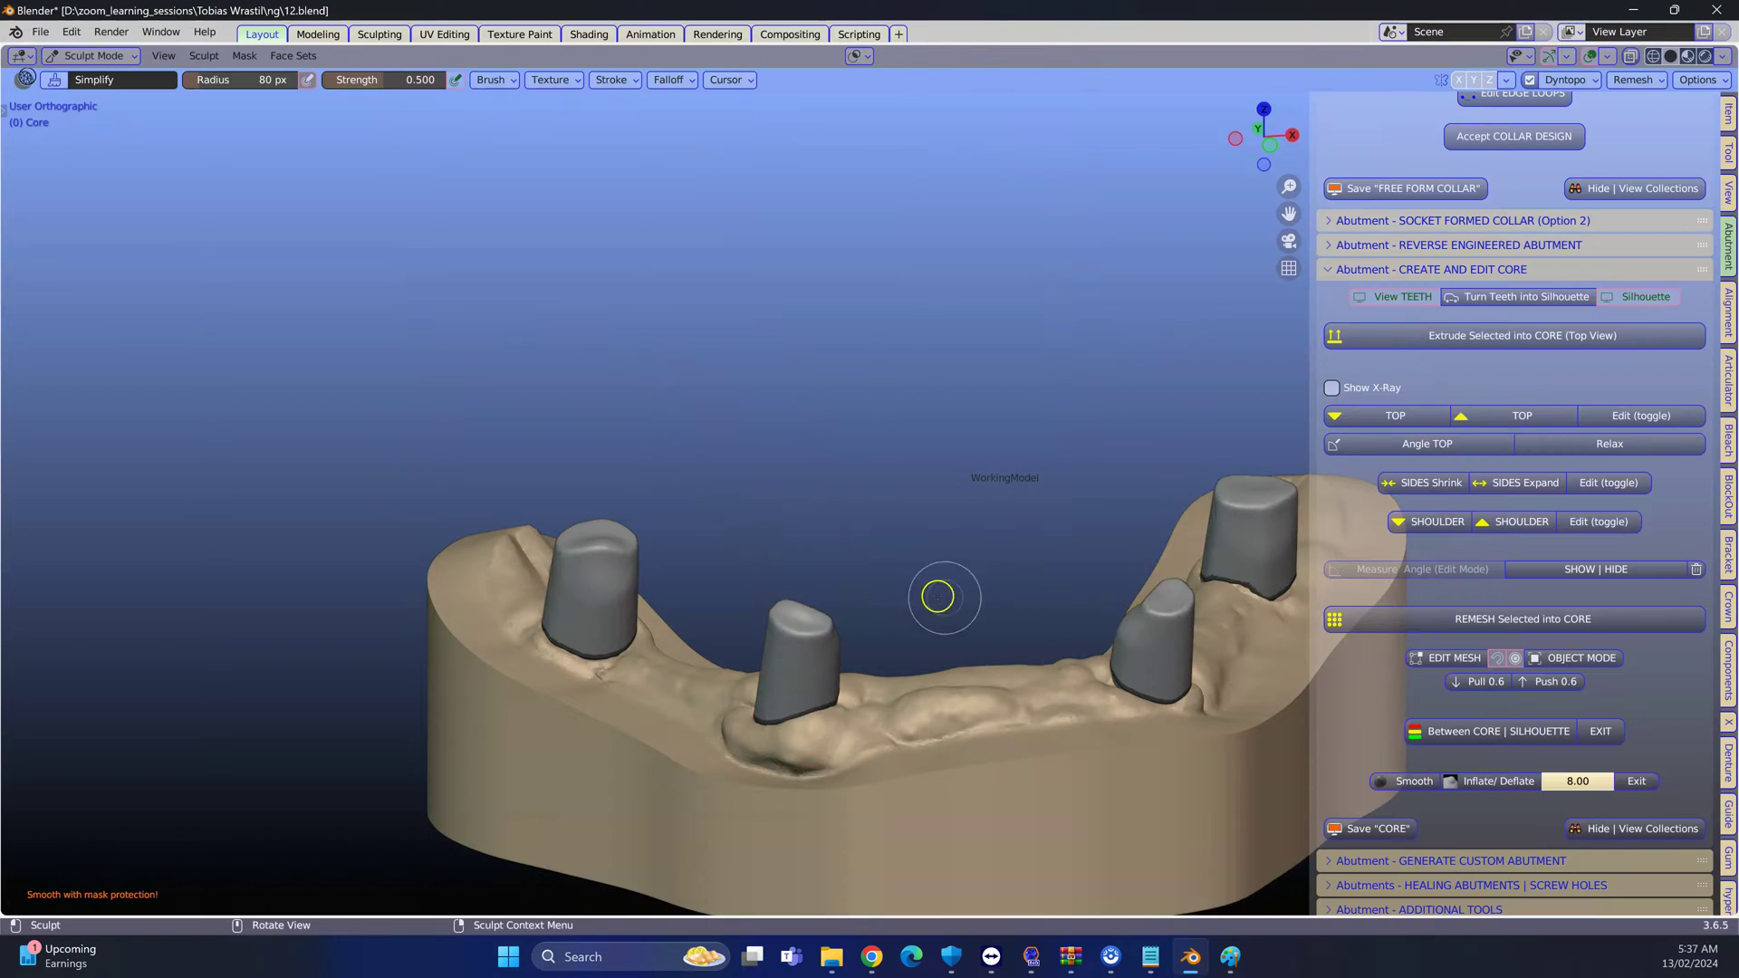
# Smooth the left core's side with a 205 px brush, then show the silhouettes in a front view
pyautogui.moveTo(640, 480); pyautogui.dragTo(716, 480)
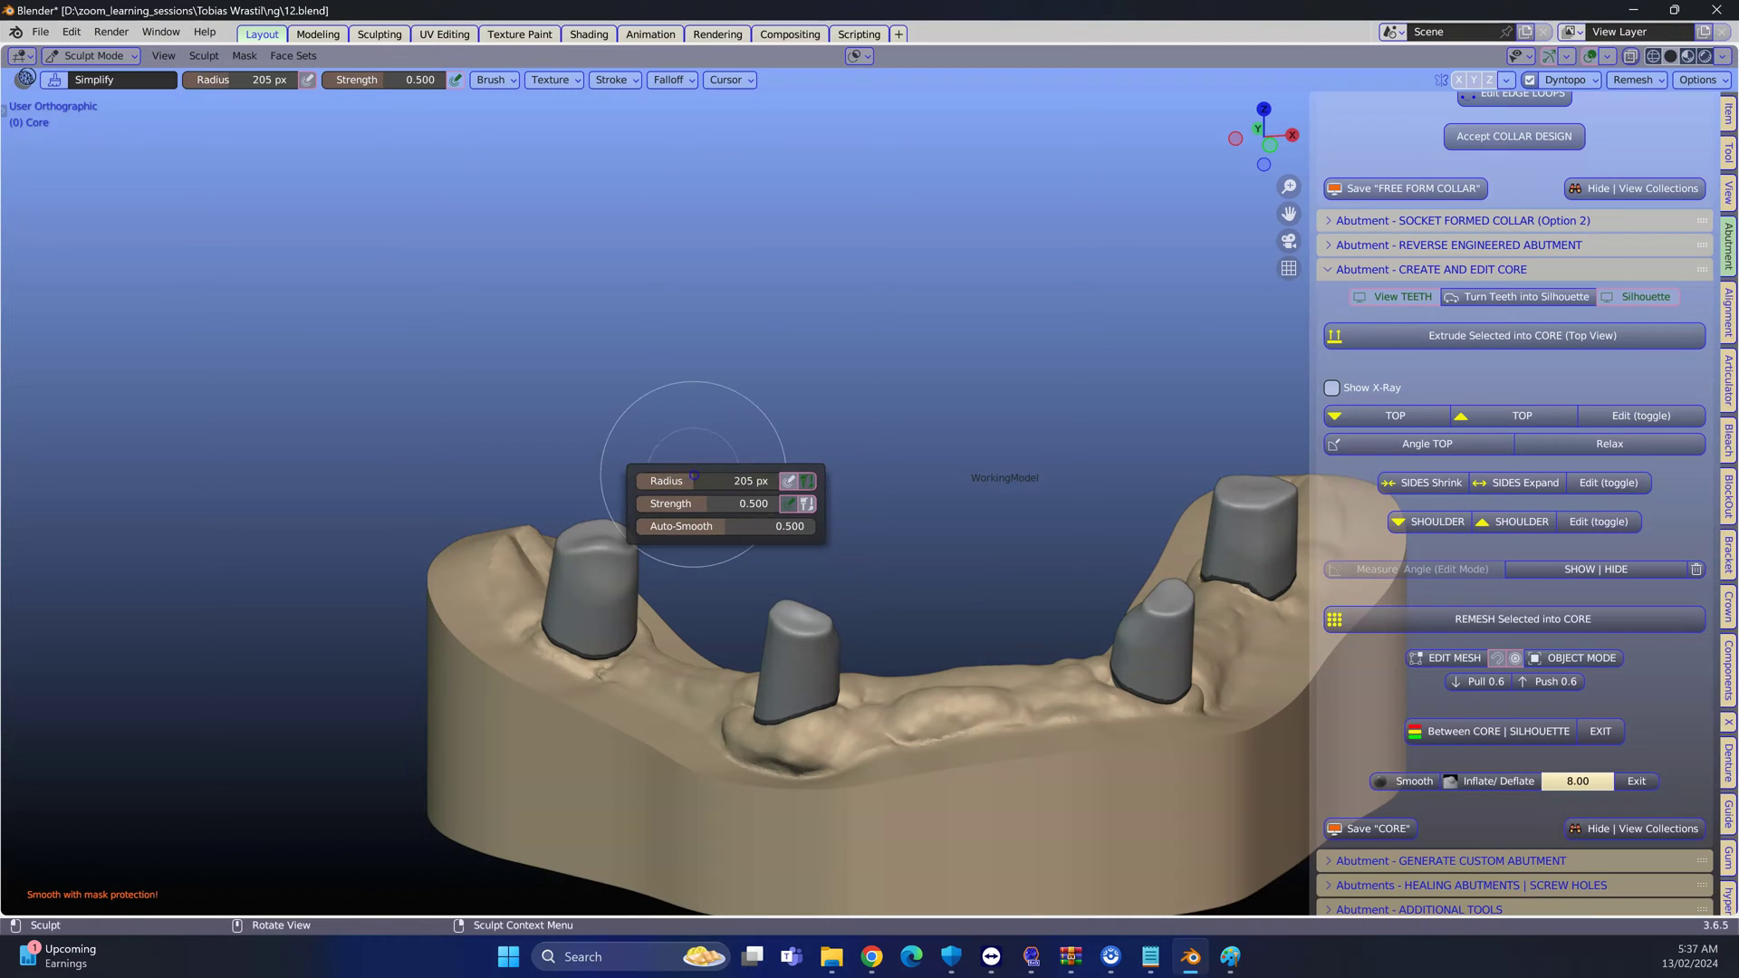
pyautogui.scroll(2, 706, 495)
pyautogui.scroll(3, 705, 495)
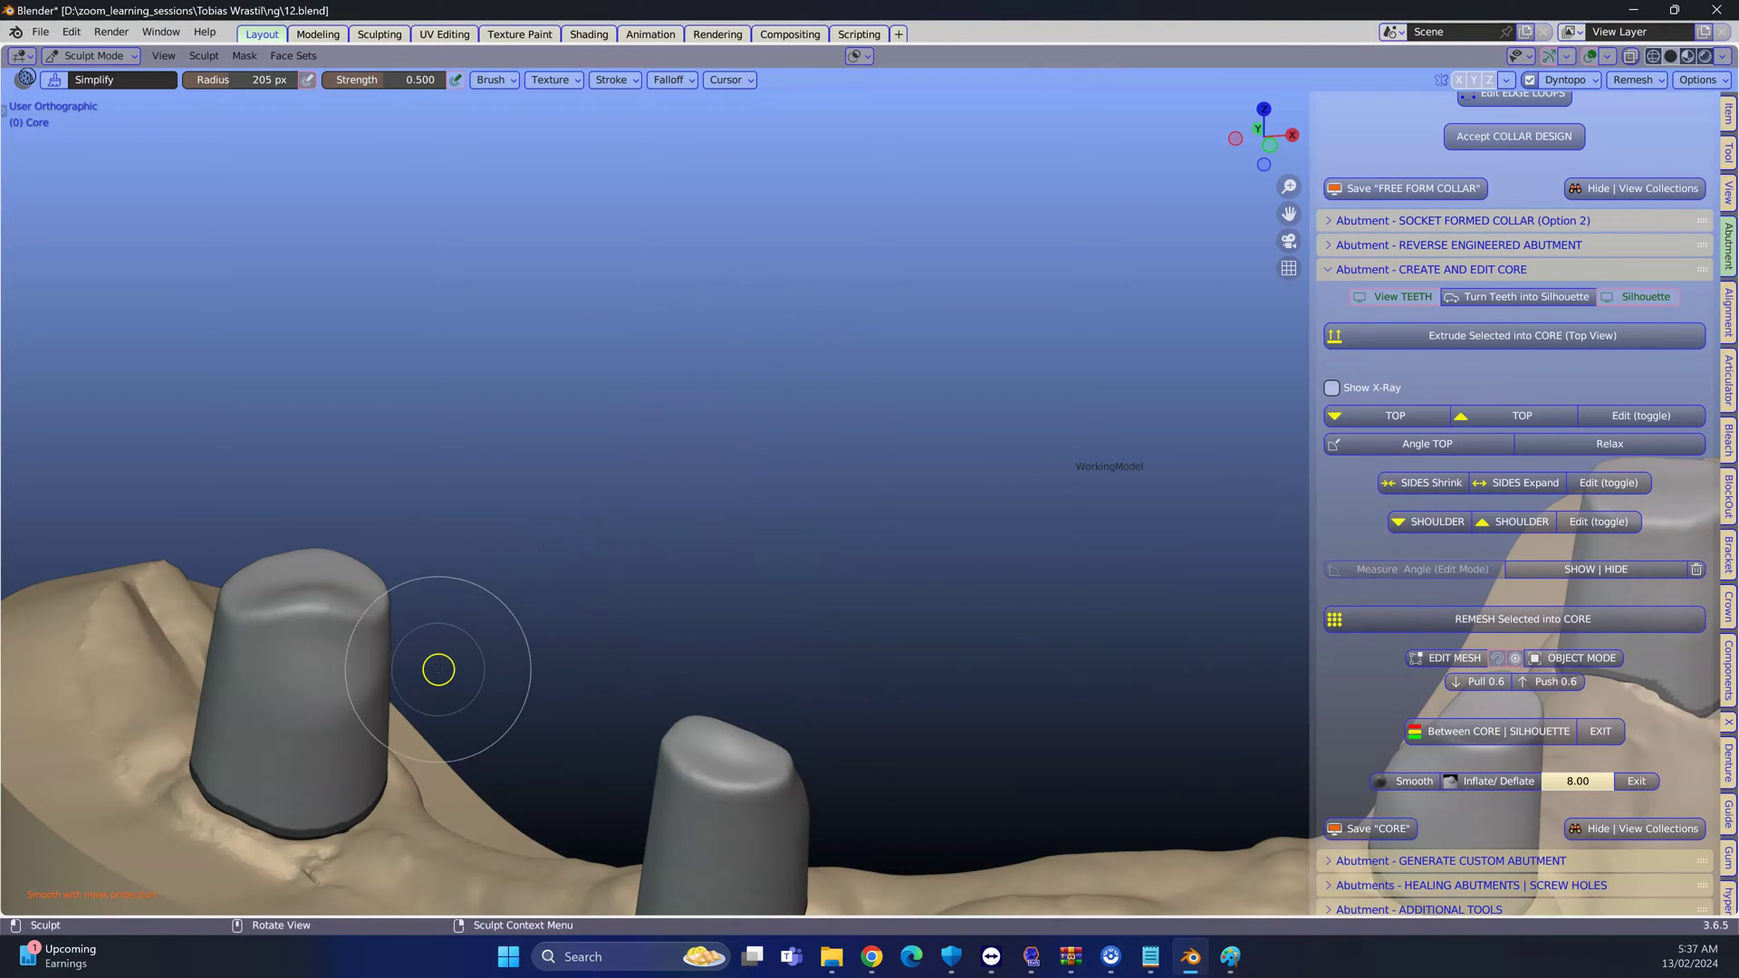
pyautogui.moveTo(287, 619)
pyautogui.mouseDown()
pyautogui.moveTo(295, 682)
pyautogui.moveTo(358, 705)
pyautogui.mouseUp()
pyautogui.moveTo(357, 705)
pyautogui.mouseDown(button='middle')
pyautogui.moveTo(773, 711)
pyautogui.moveTo(691, 583)
pyautogui.moveTo(380, 362)
pyautogui.mouseUp(button='middle')
pyautogui.rightClick(329, 492)
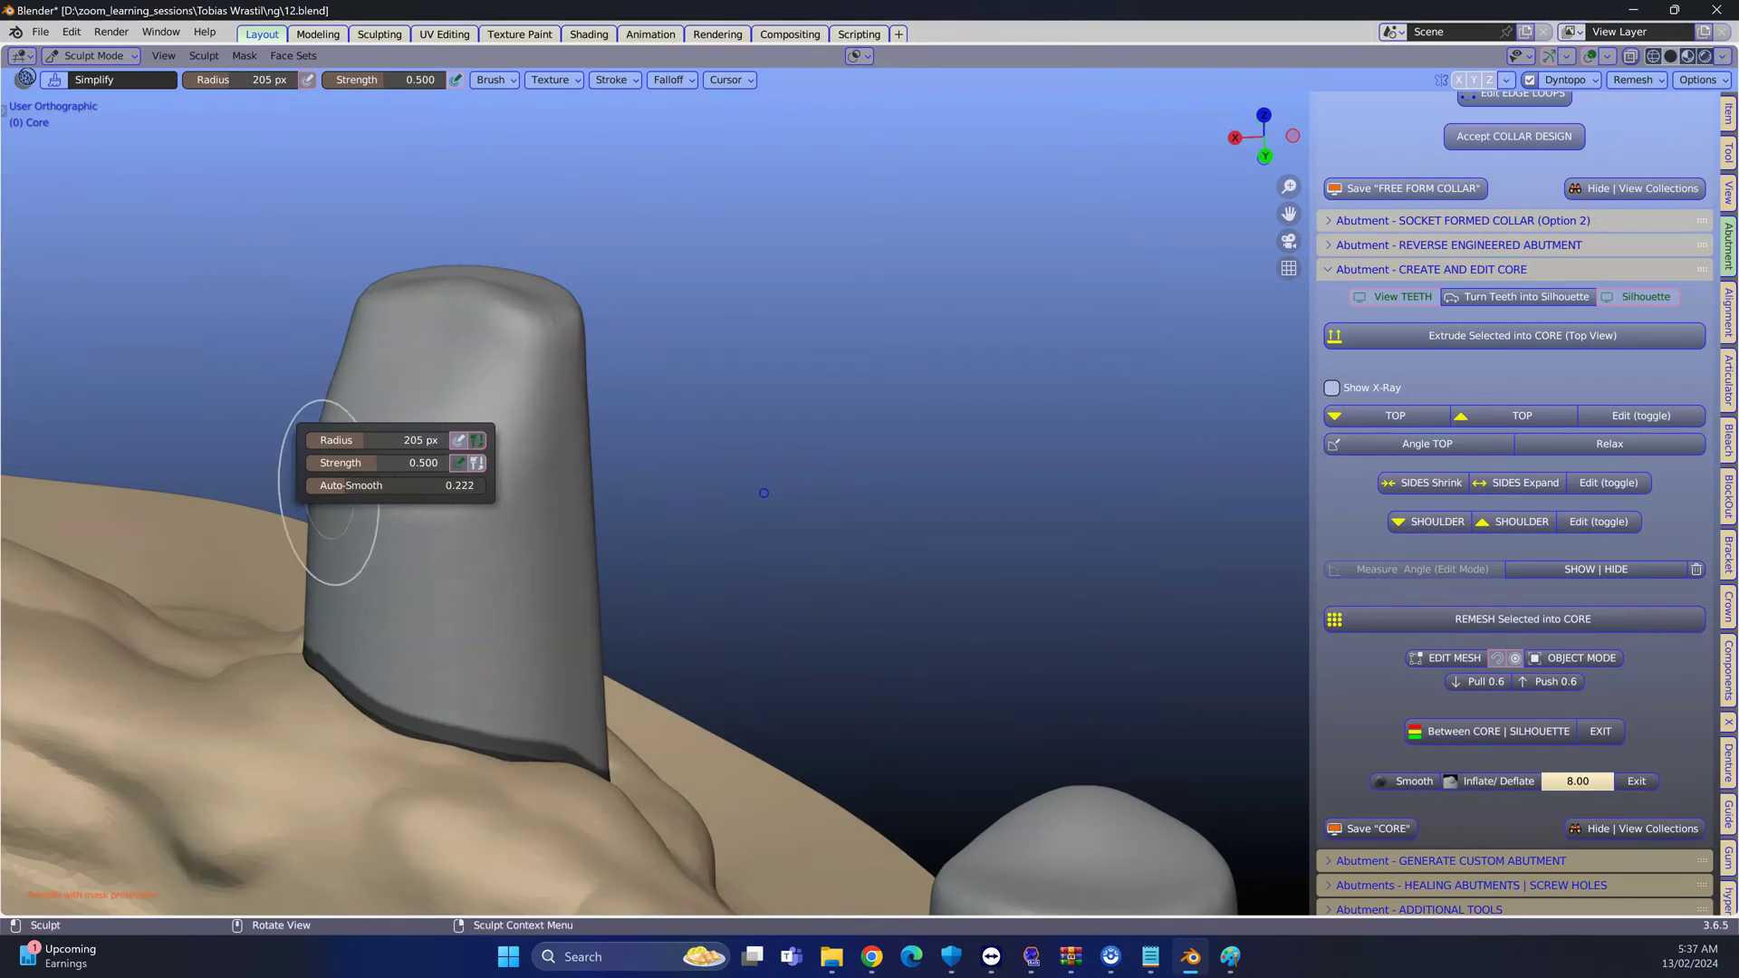
pyautogui.moveTo(763, 493)
pyautogui.mouseDown(button='middle')
pyautogui.moveTo(791, 381)
pyautogui.moveTo(796, 434)
pyautogui.moveTo(558, 189)
pyautogui.moveTo(590, 384)
pyautogui.moveTo(567, 470)
pyautogui.moveTo(905, 233)
pyautogui.moveTo(947, 444)
pyautogui.moveTo(861, 493)
pyautogui.moveTo(943, 520)
pyautogui.mouseUp(button='middle')
pyautogui.click(1637, 781)
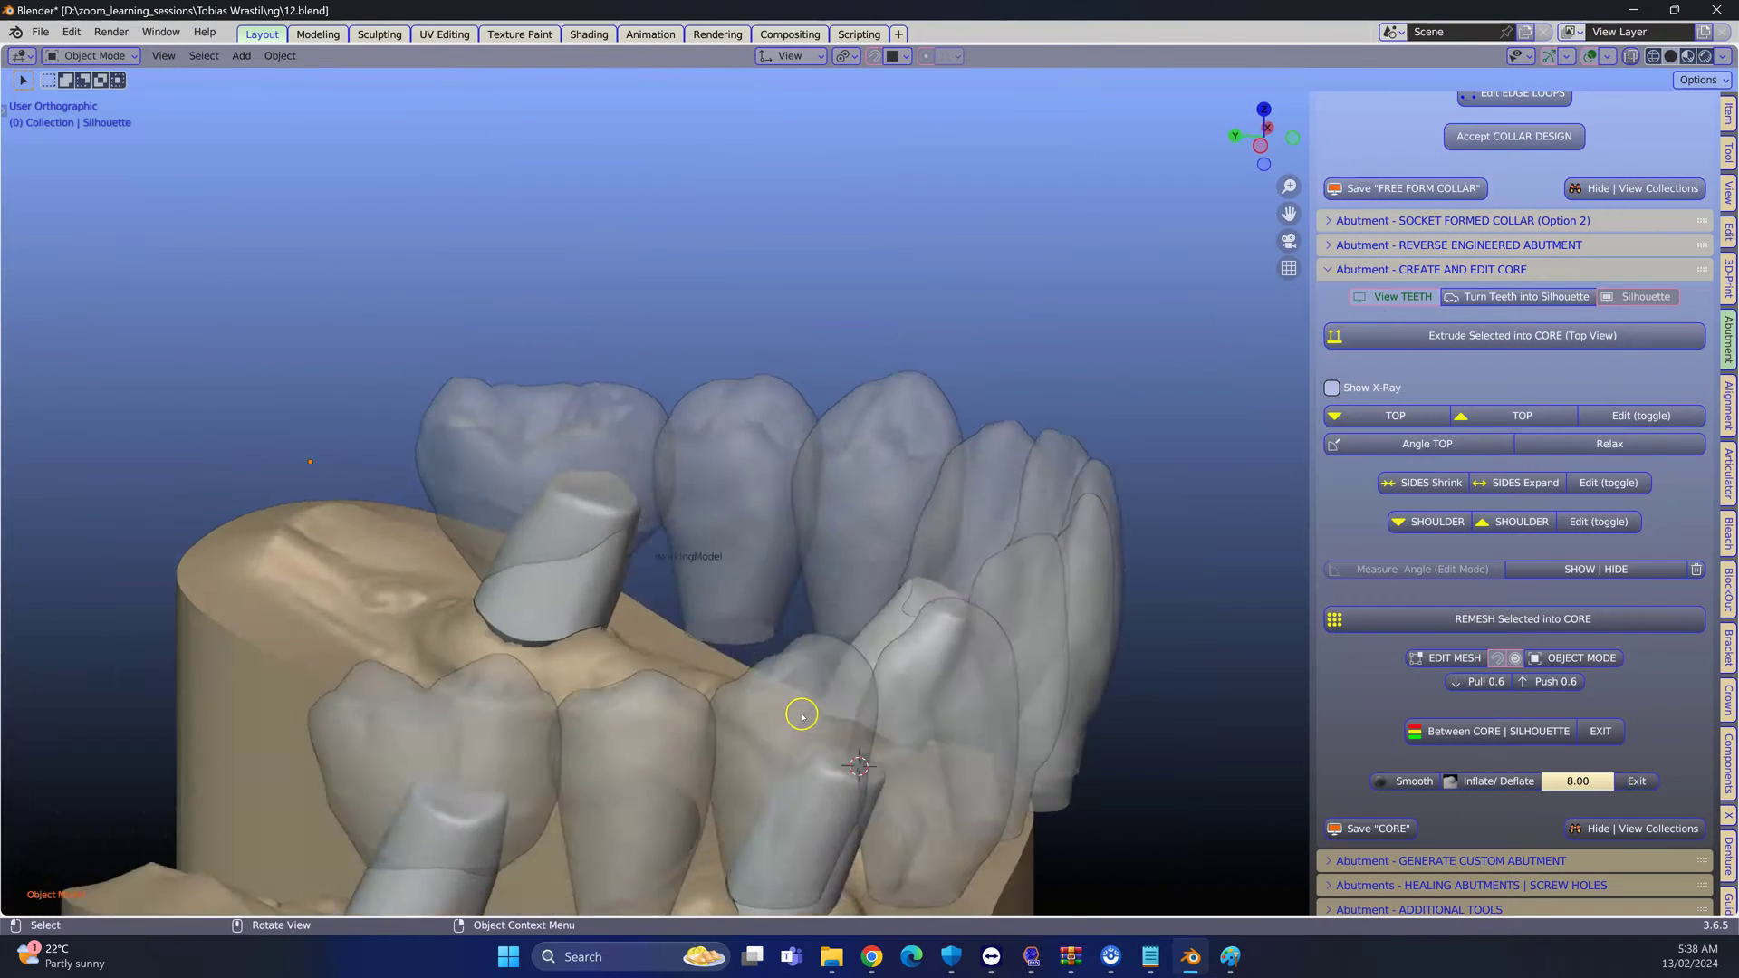
pyautogui.moveTo(801, 715); pyautogui.dragTo(711, 745, button='middle')
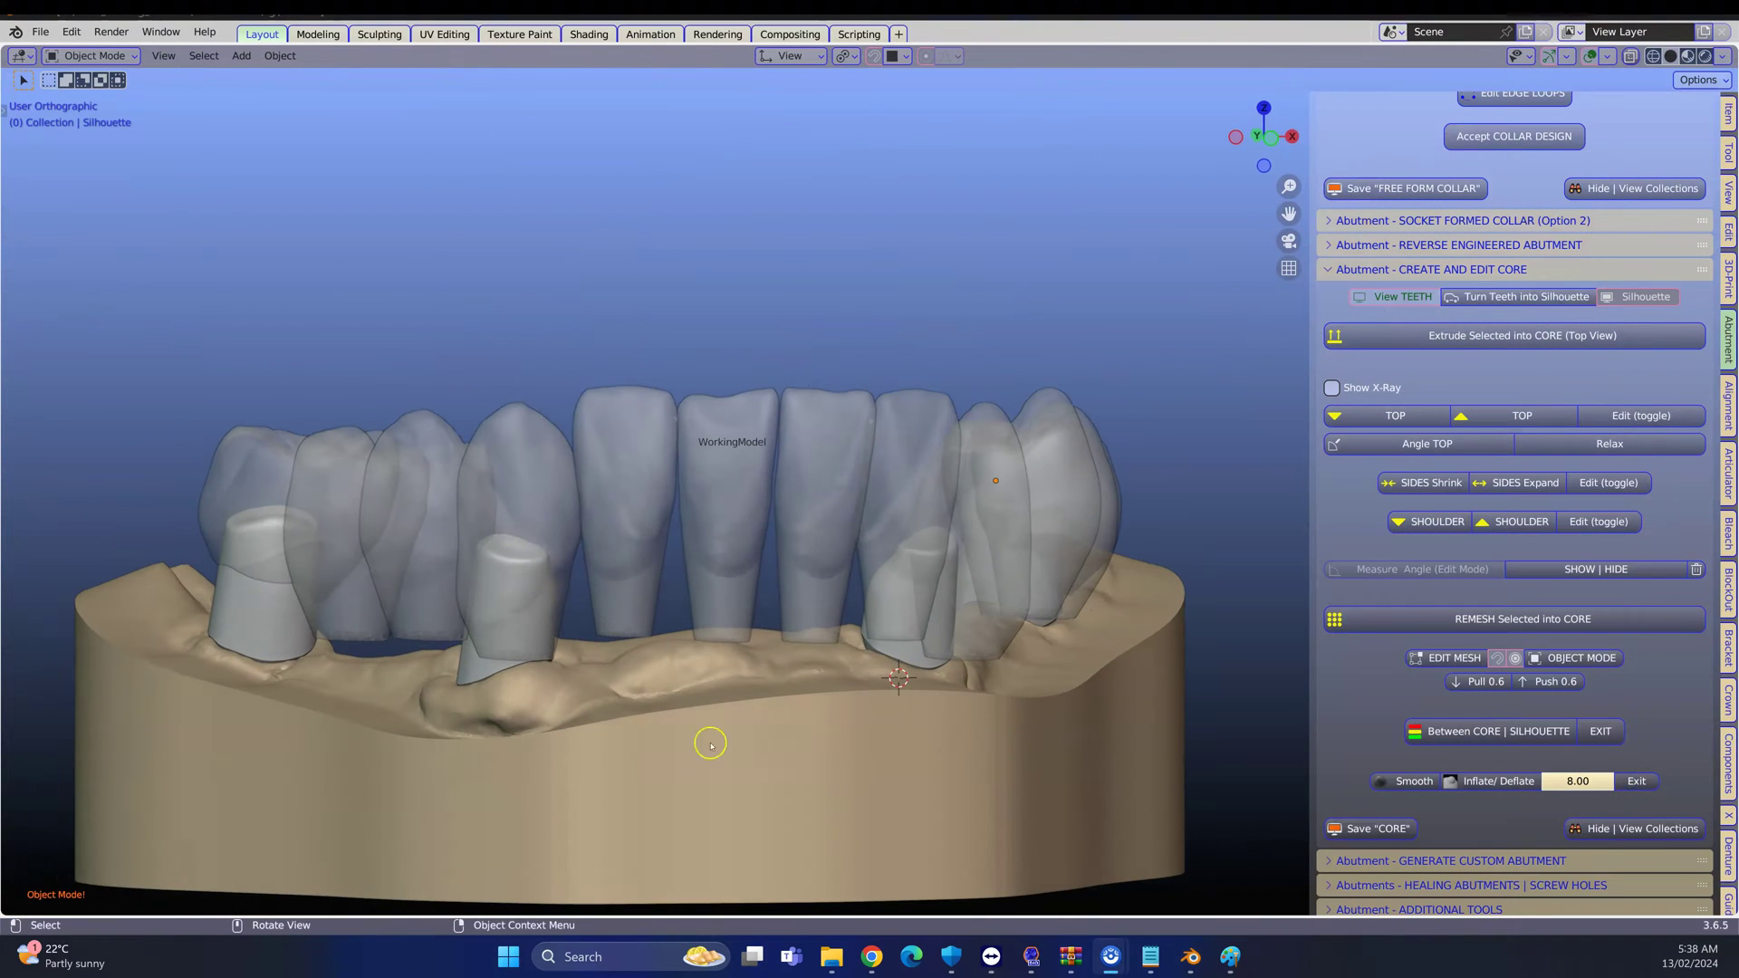
# Open the custom abutment generation tools and hide the WorkingModel jaw
pyautogui.scroll(-1, 1400, 823)
pyautogui.click(1395, 803)
pyautogui.scroll(-2, 1429, 788)
pyautogui.scroll(-1, 1430, 791)
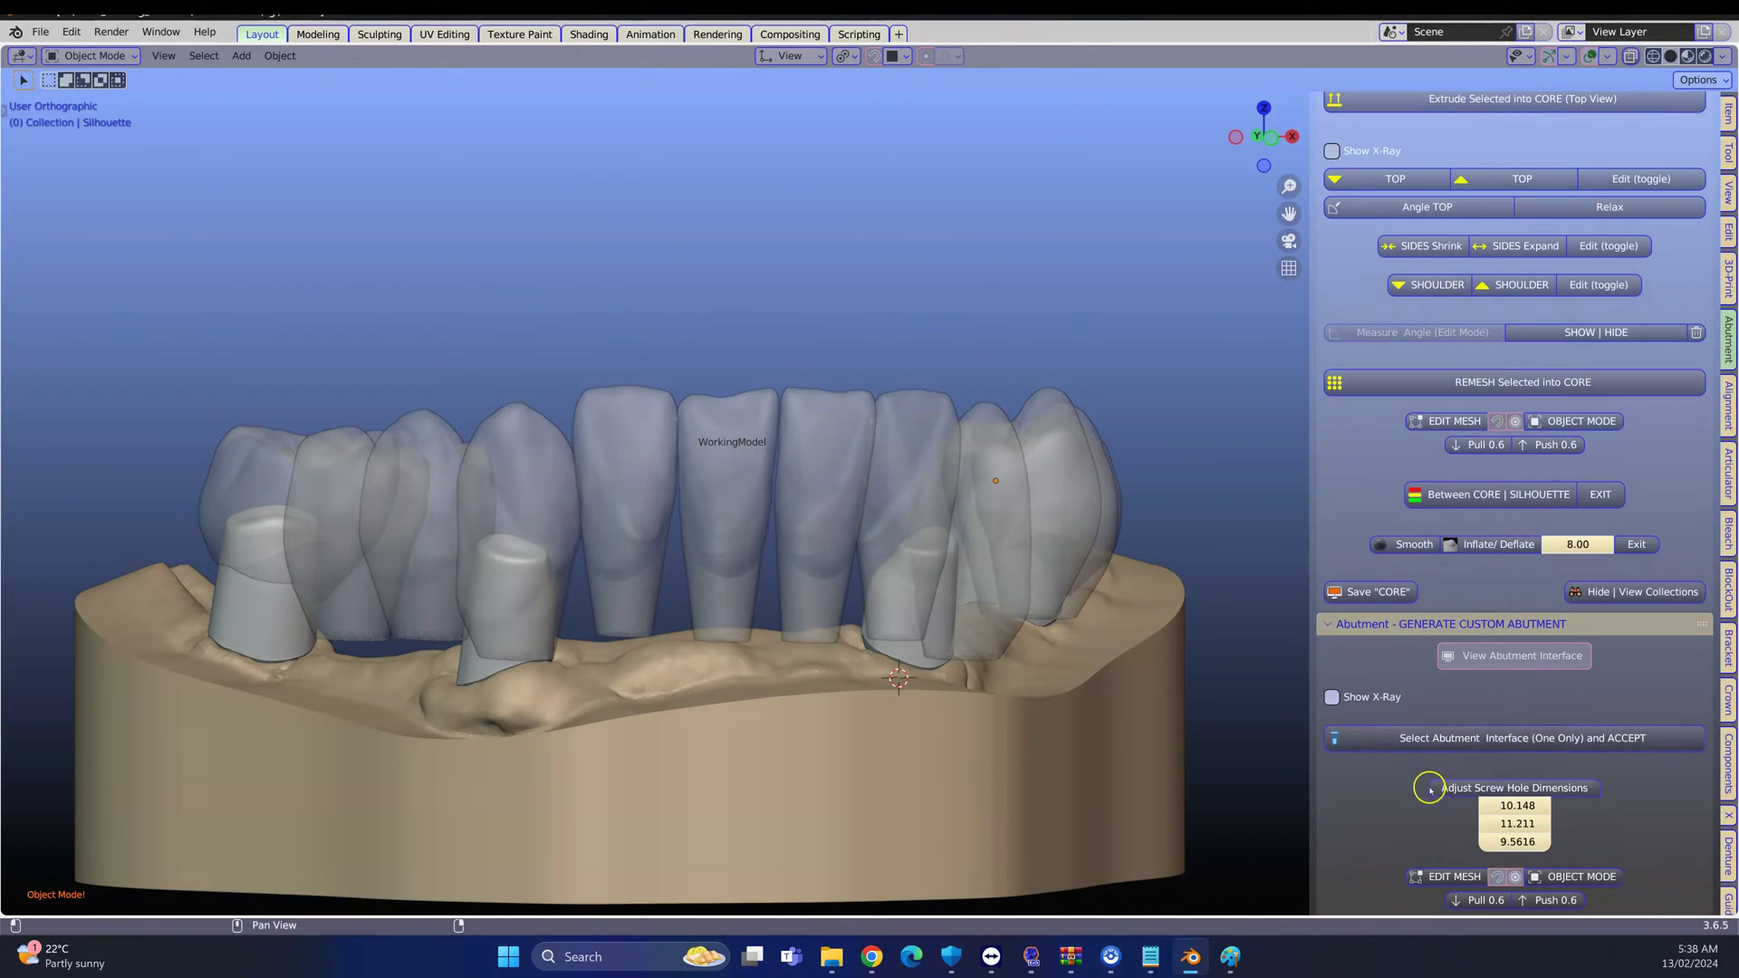
pyautogui.moveTo(842, 669); pyautogui.dragTo(928, 686, button='middle')
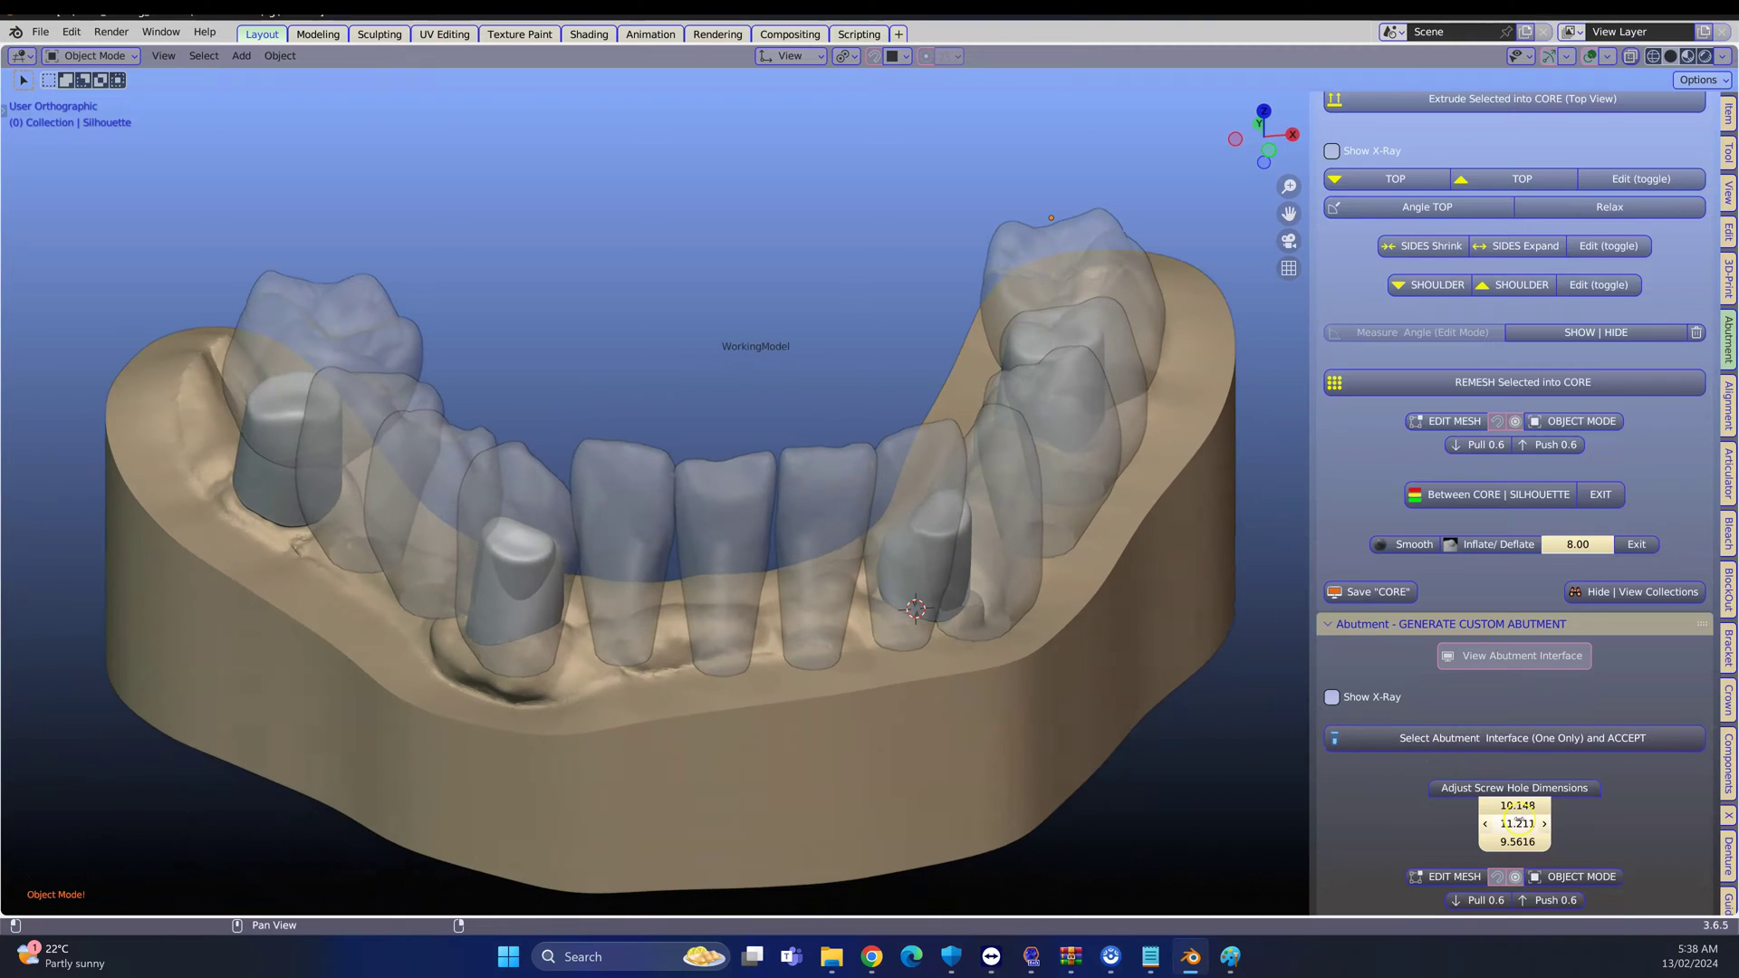
pyautogui.click(1017, 815)
pyautogui.press('h')
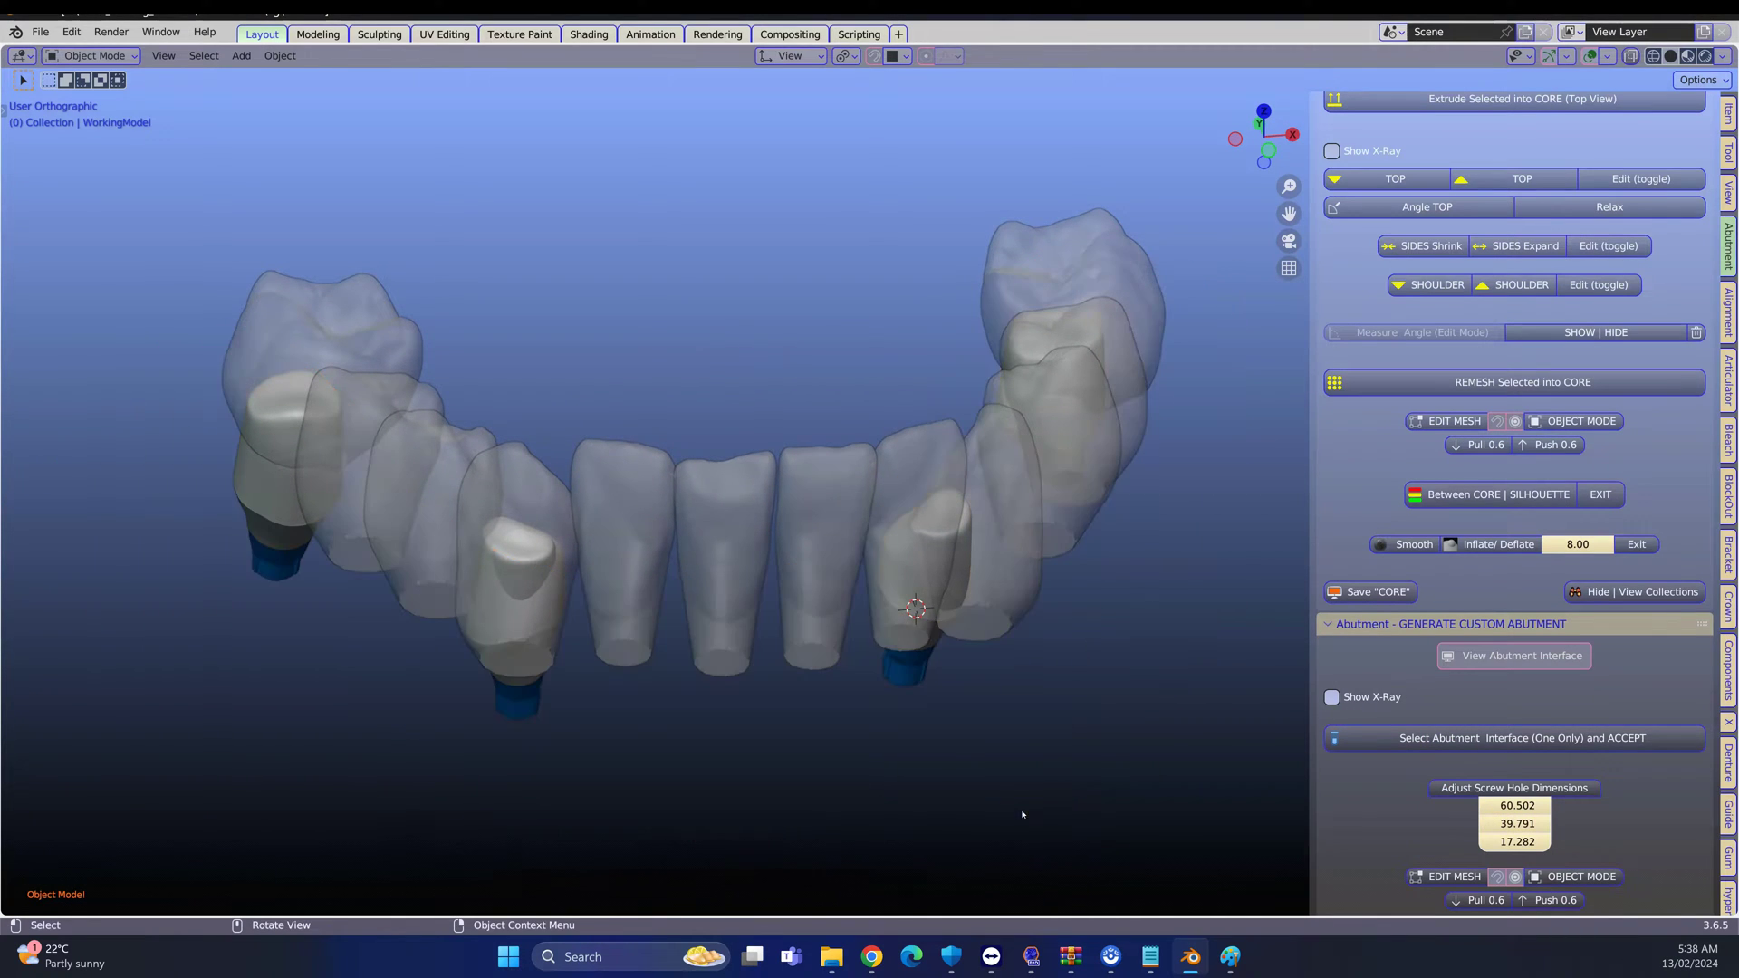
pyautogui.moveTo(1021, 816); pyautogui.dragTo(499, 733, button='middle')
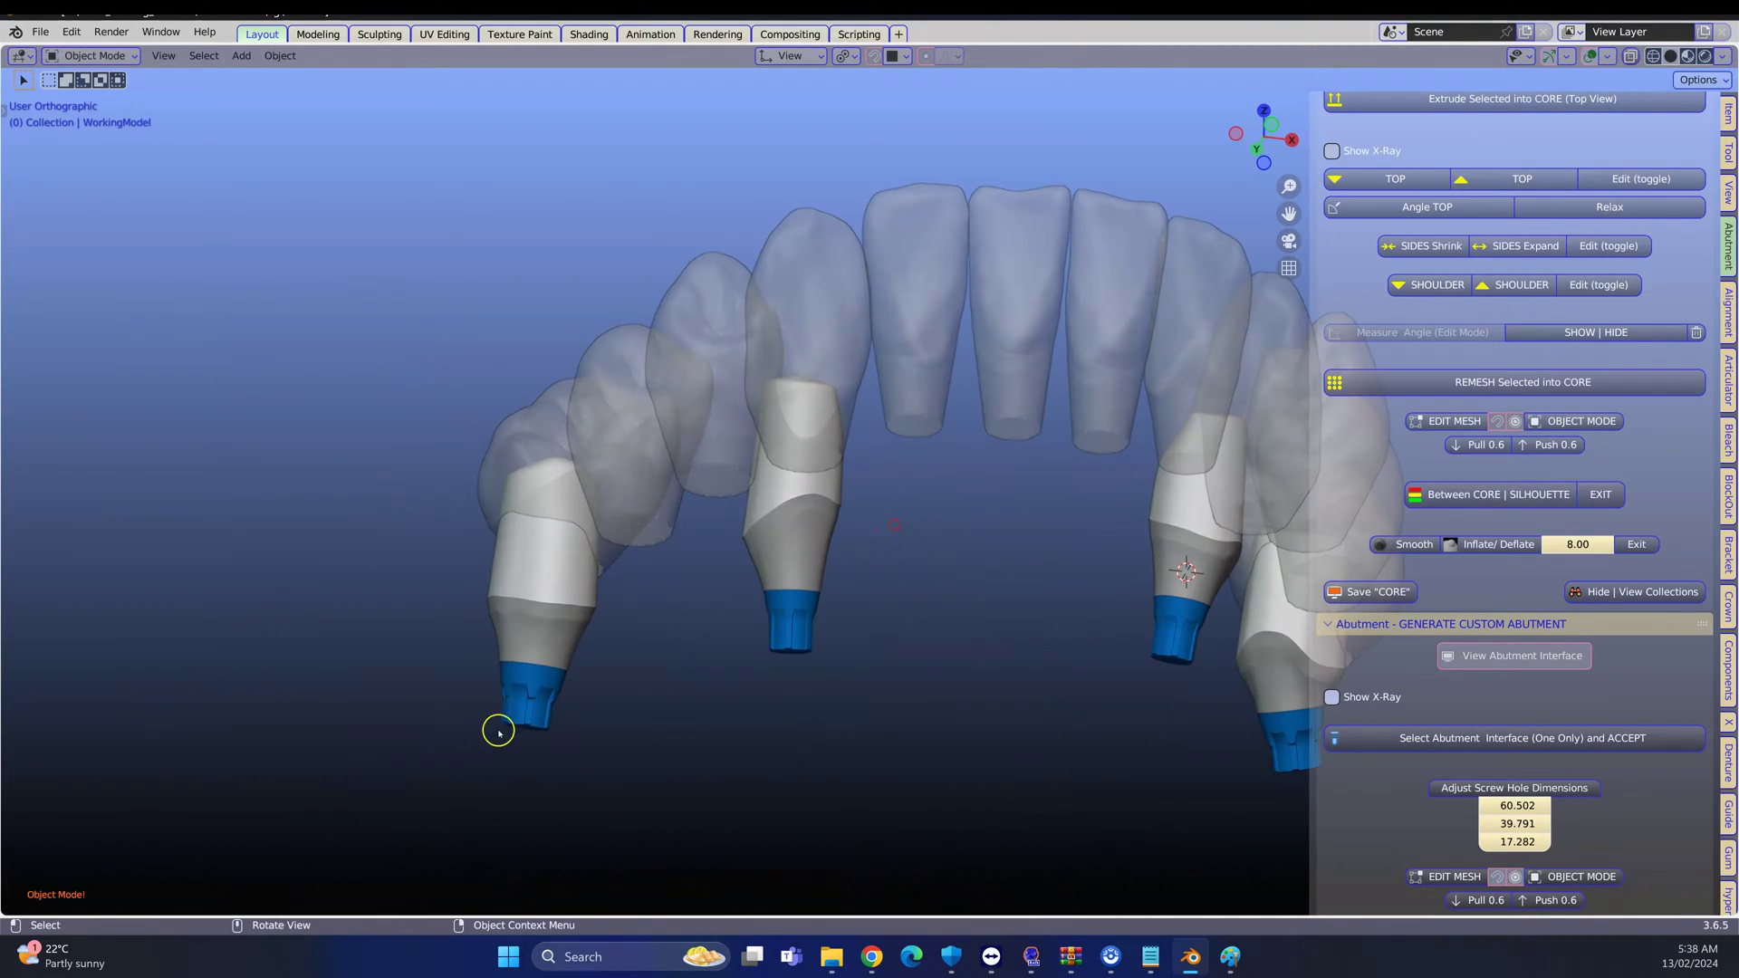
# Select the left and middle implant interfaces, then the left core, Core.003
pyautogui.click(540, 712)
pyautogui.scroll(1, 724, 729)
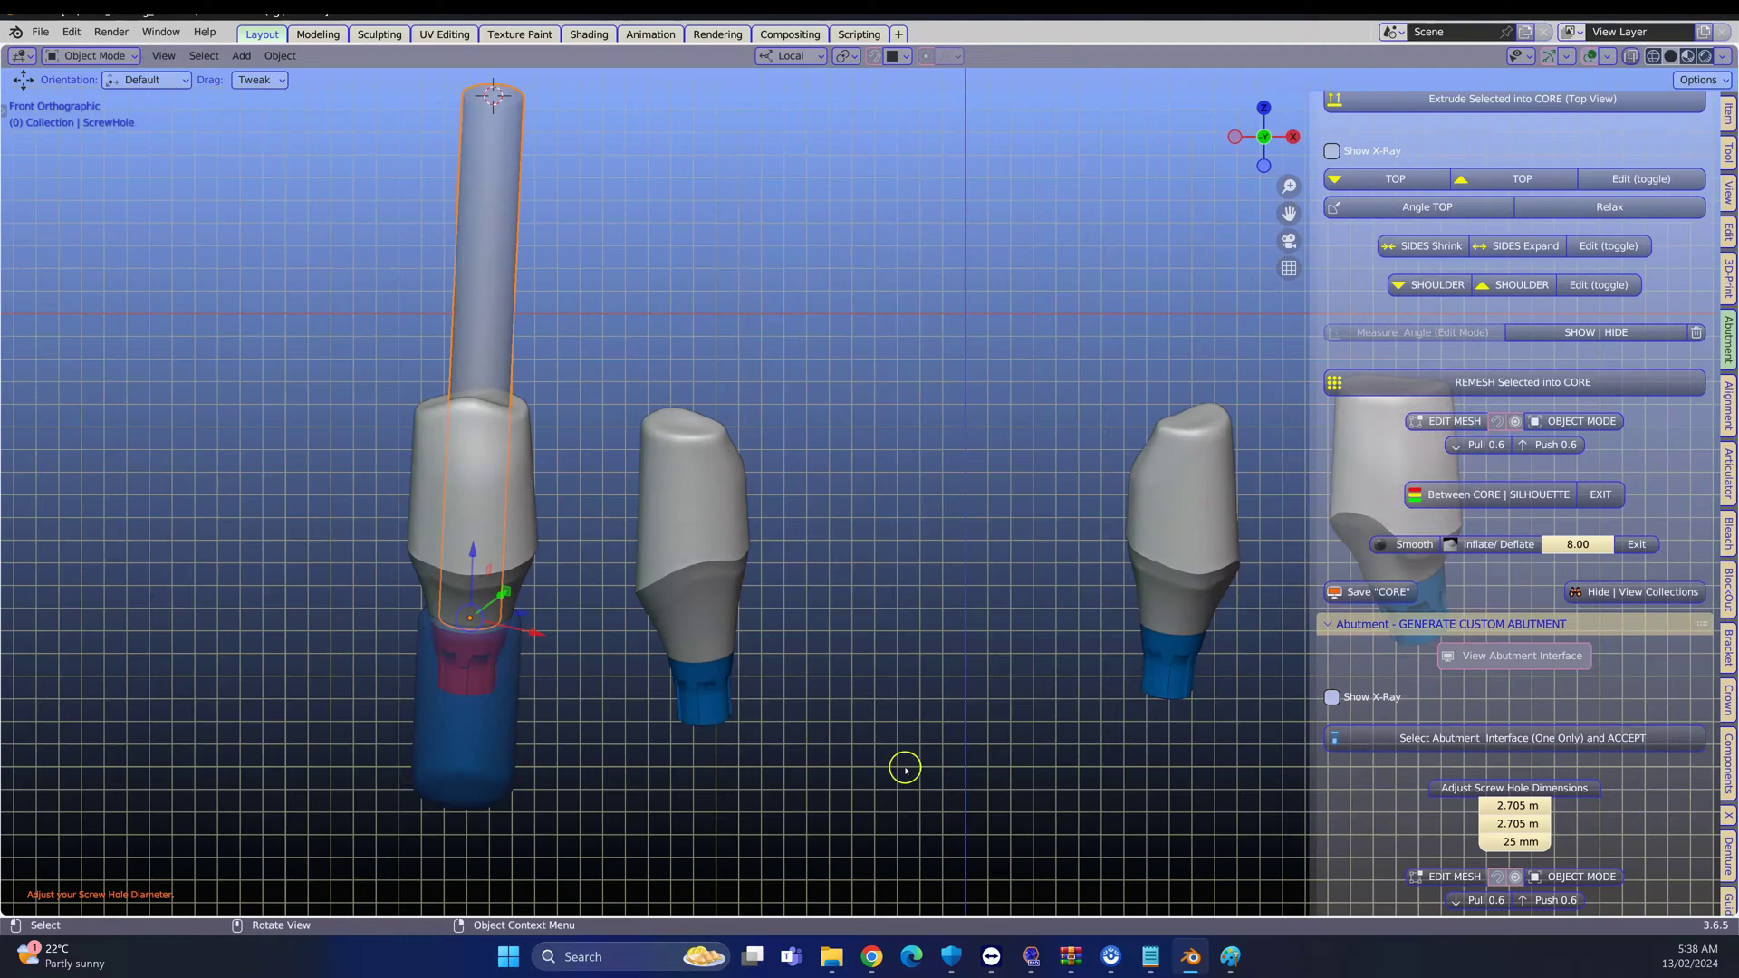
pyautogui.click(694, 708)
pyautogui.moveTo(739, 722); pyautogui.dragTo(846, 704, button='middle')
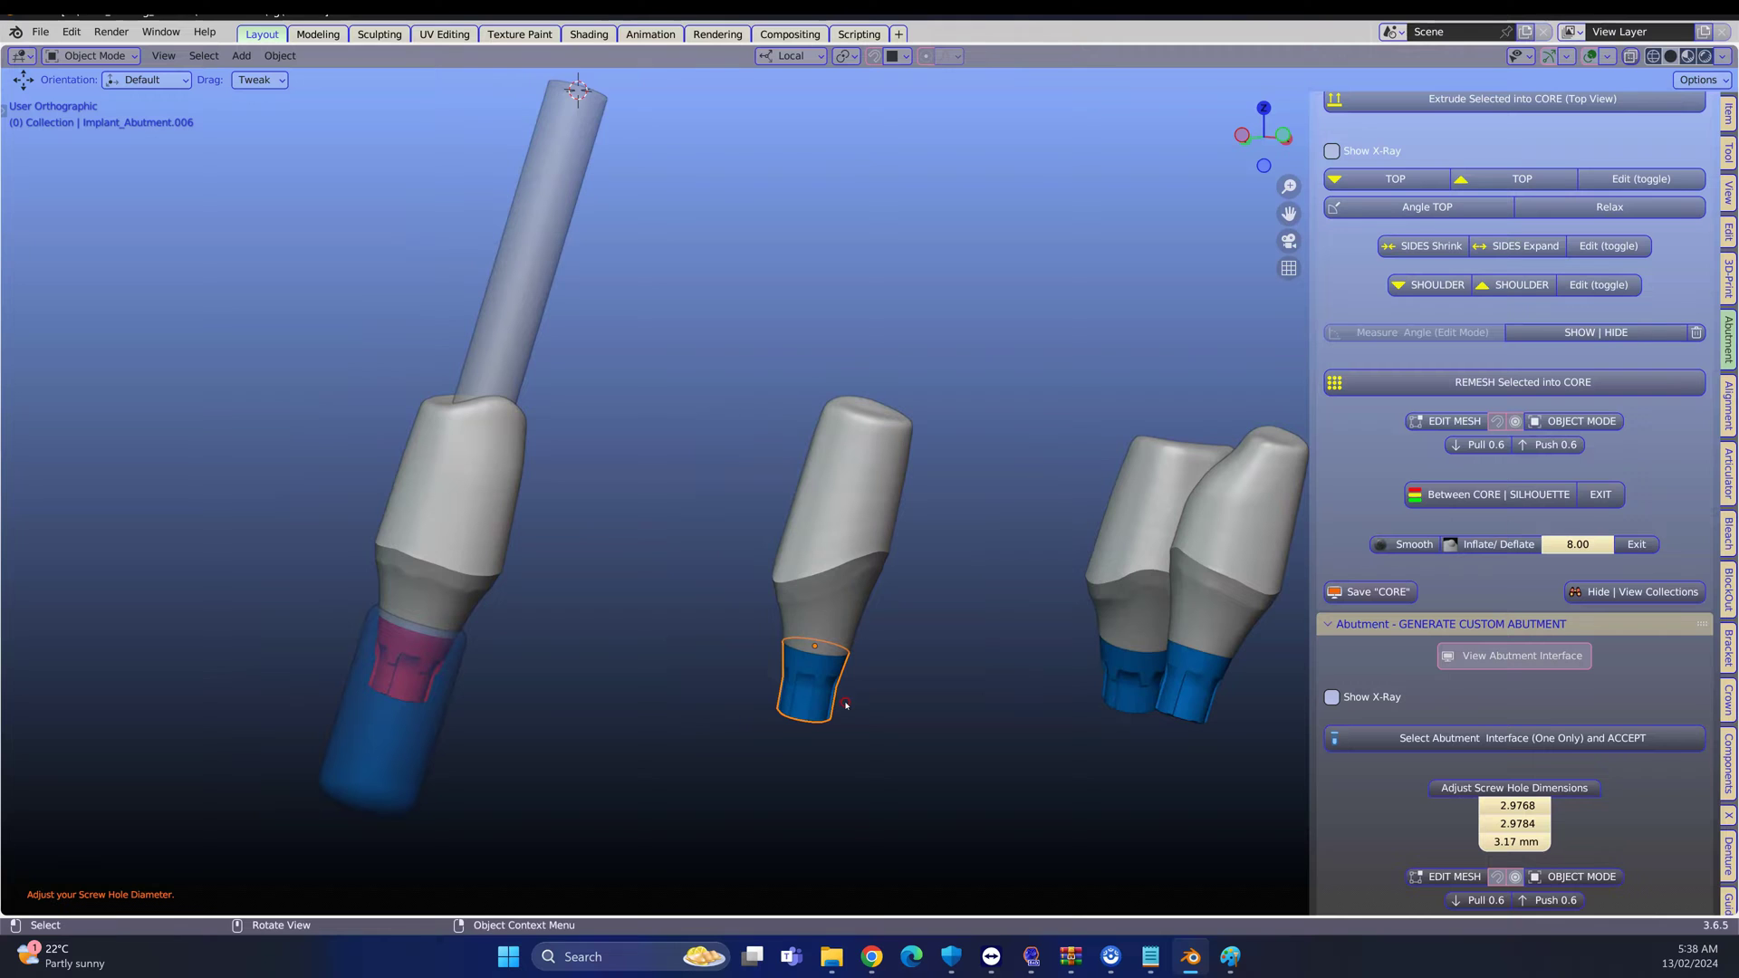
pyautogui.click(500, 524)
pyautogui.moveTo(605, 556)
pyautogui.mouseDown(button='middle')
pyautogui.moveTo(621, 609)
pyautogui.moveTo(616, 580)
pyautogui.moveTo(570, 550)
pyautogui.moveTo(299, 621)
pyautogui.moveTo(229, 703)
pyautogui.moveTo(462, 589)
pyautogui.moveTo(602, 569)
pyautogui.mouseUp(button='middle')
pyautogui.scroll(-2, 1540, 792)
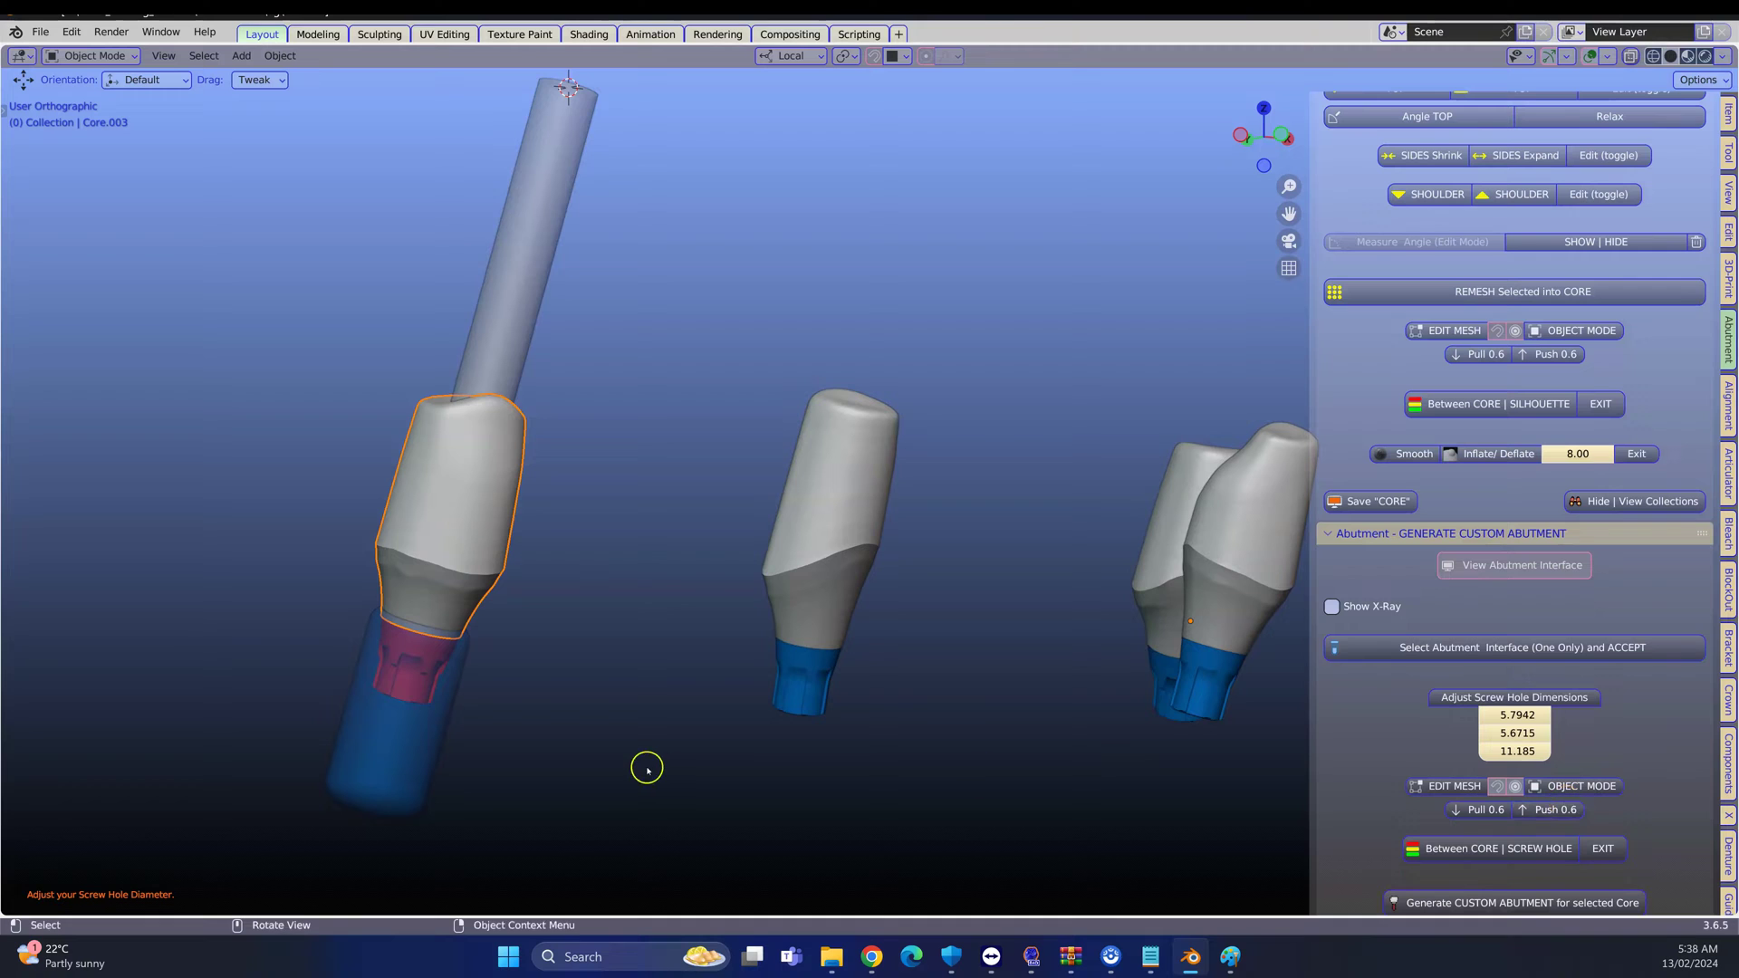
pyautogui.scroll(-5, 1485, 824)
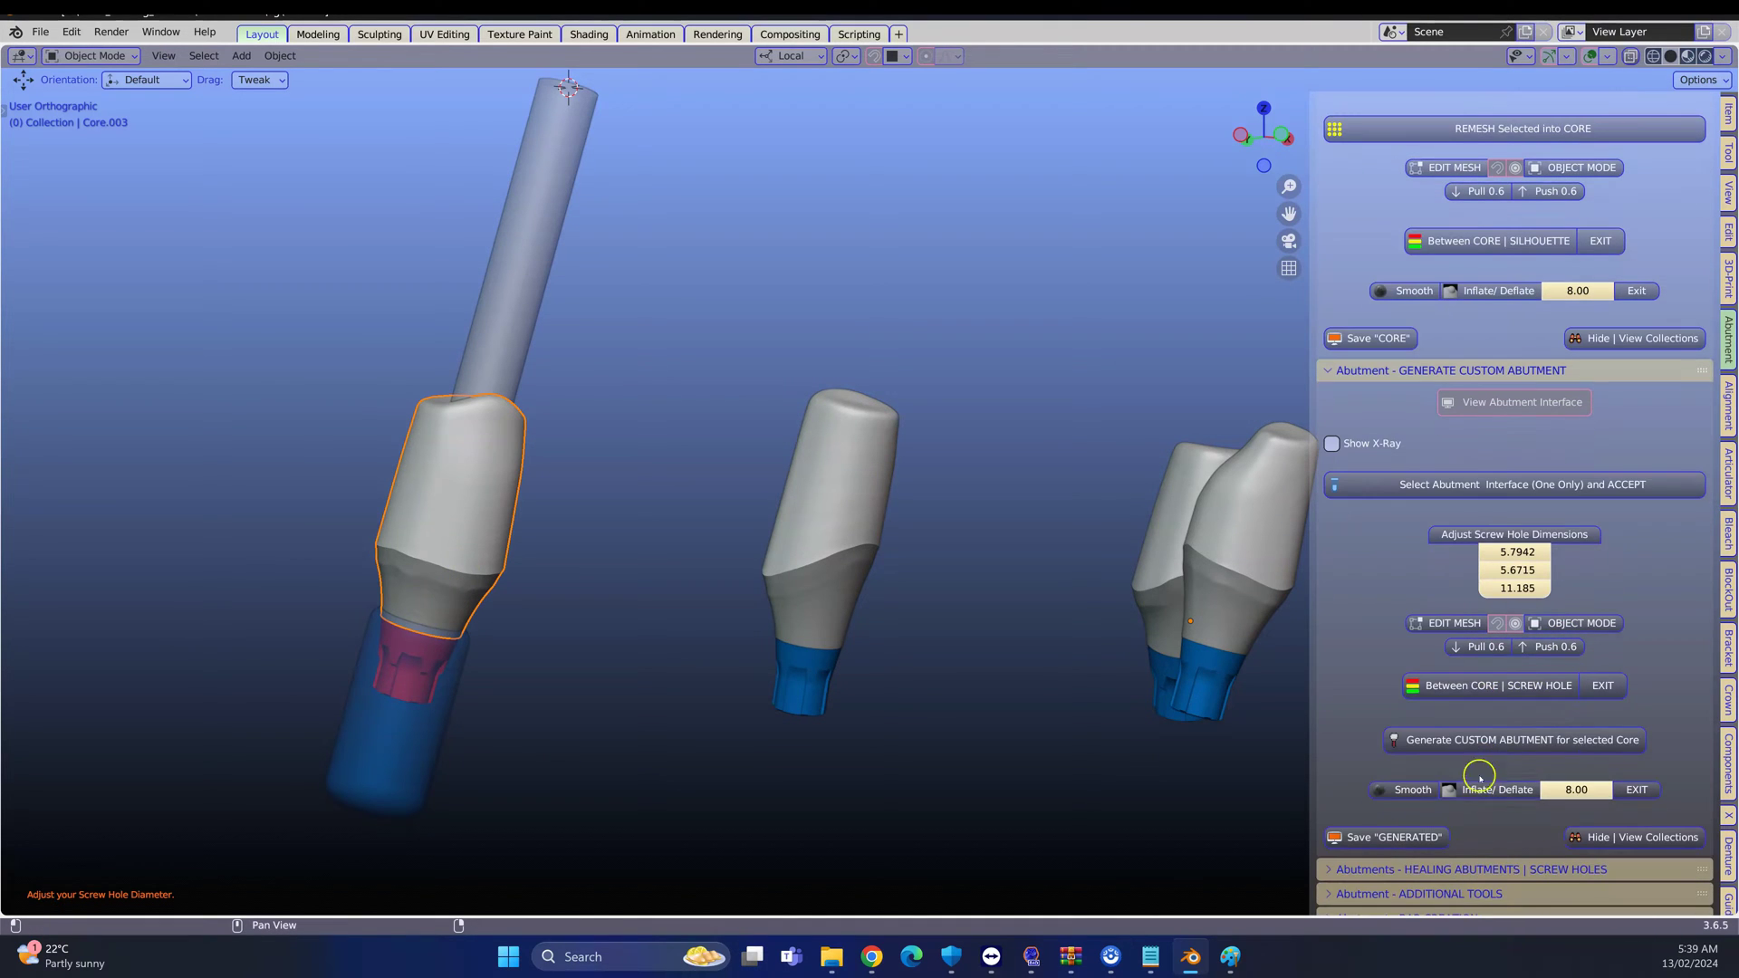
# Generate custom abutments for the left, middle and next cores, accepting each implant interface
pyautogui.click(1500, 744)
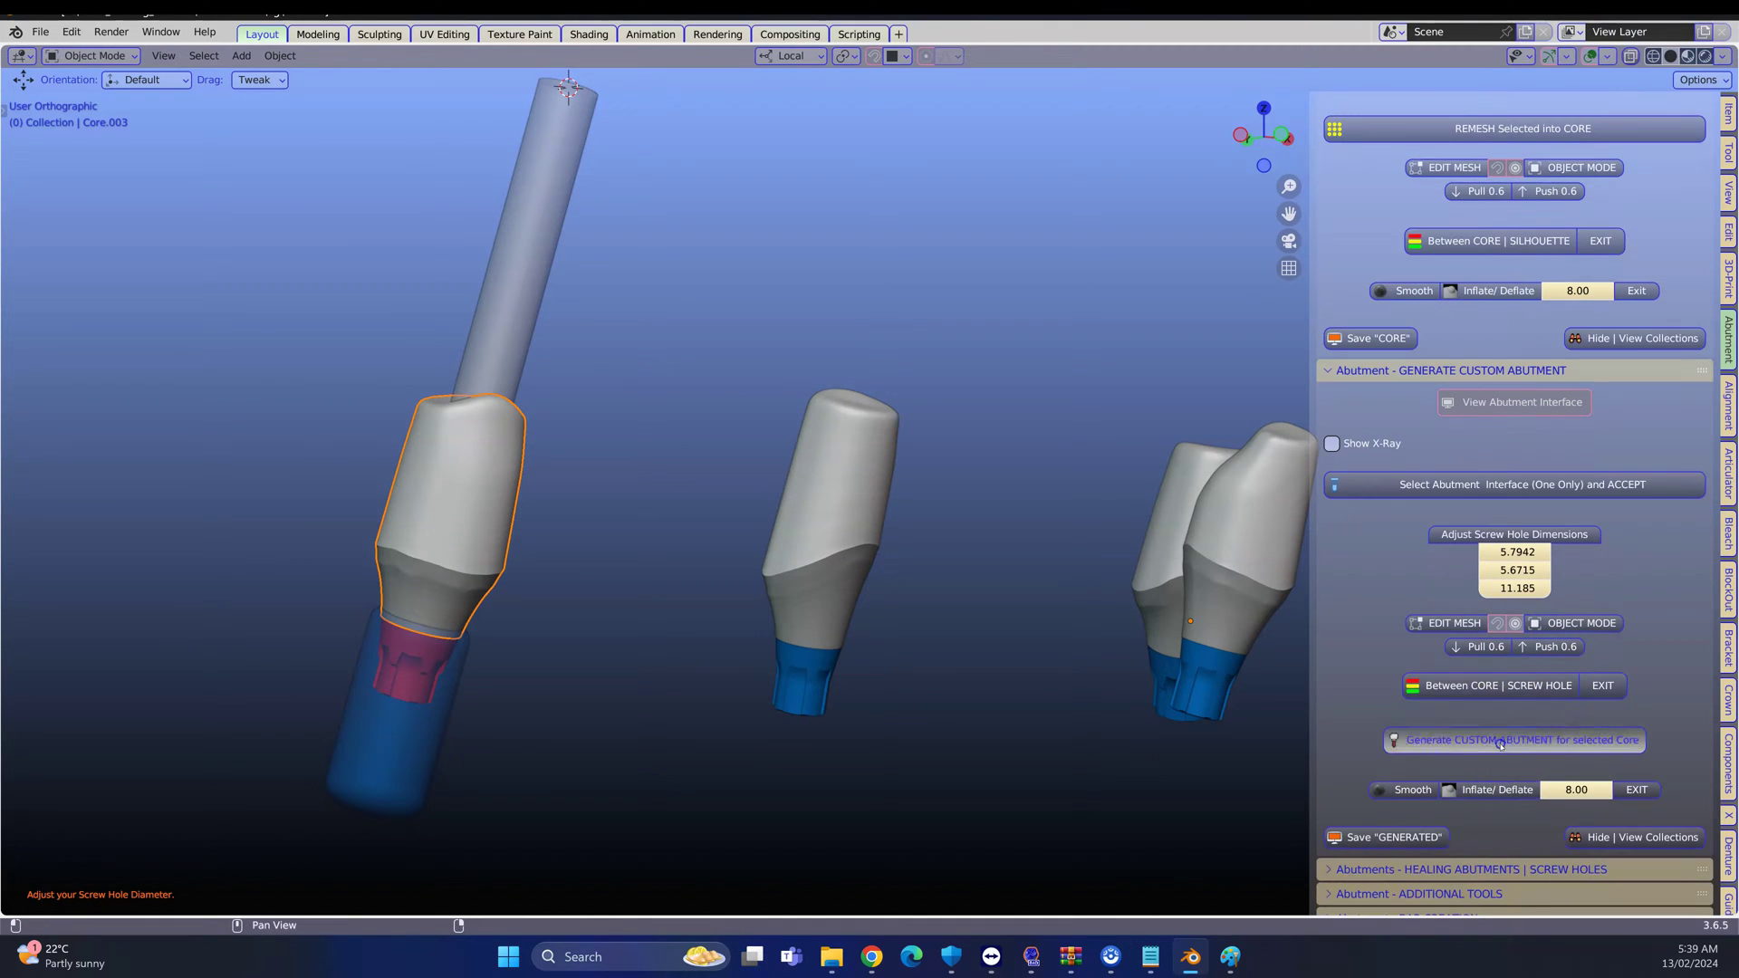
pyautogui.click(1012, 748)
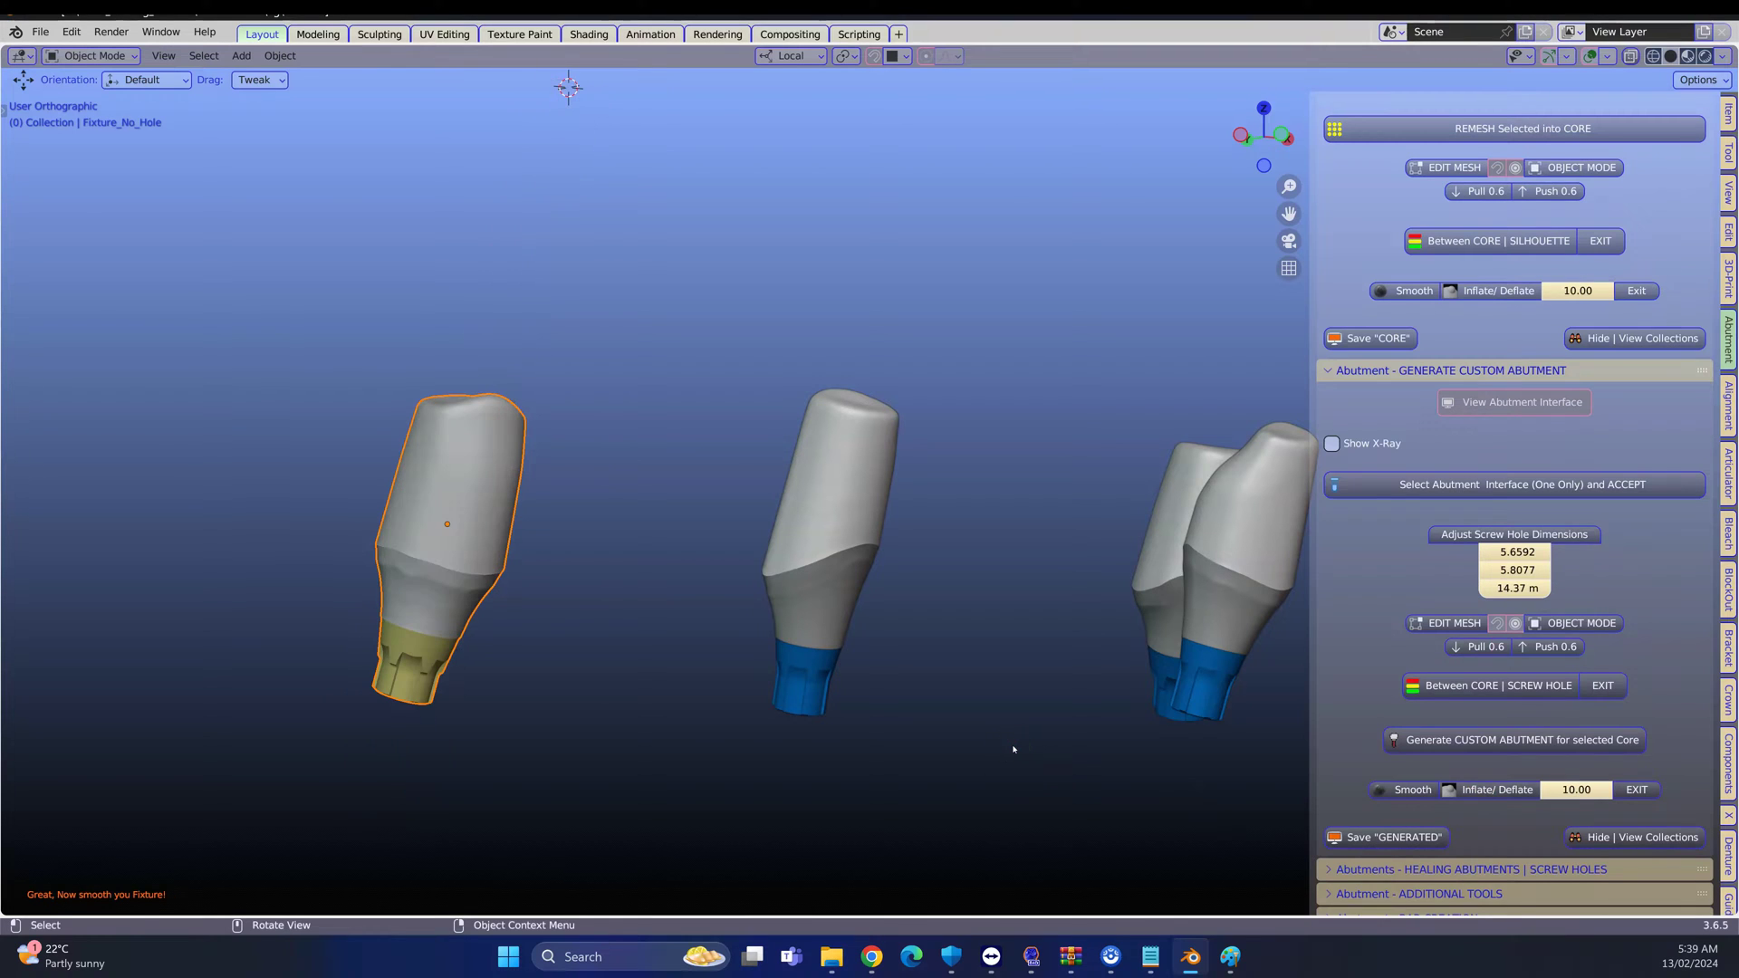
pyautogui.click(804, 702)
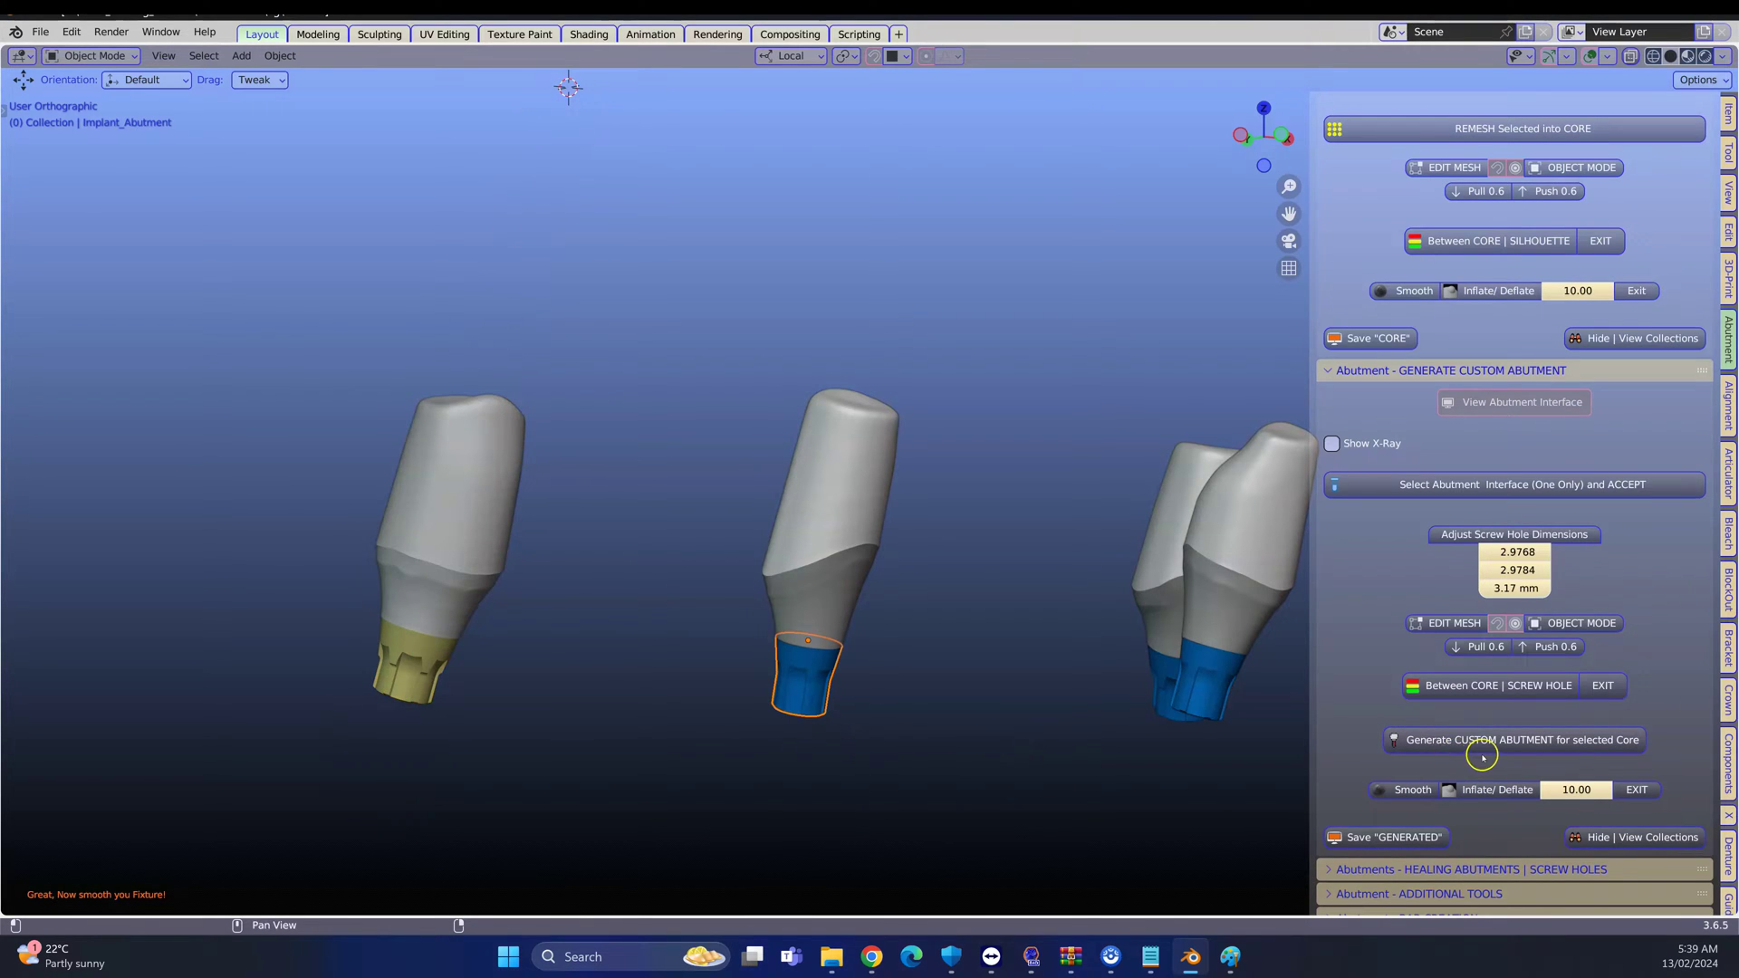
pyautogui.click(1502, 490)
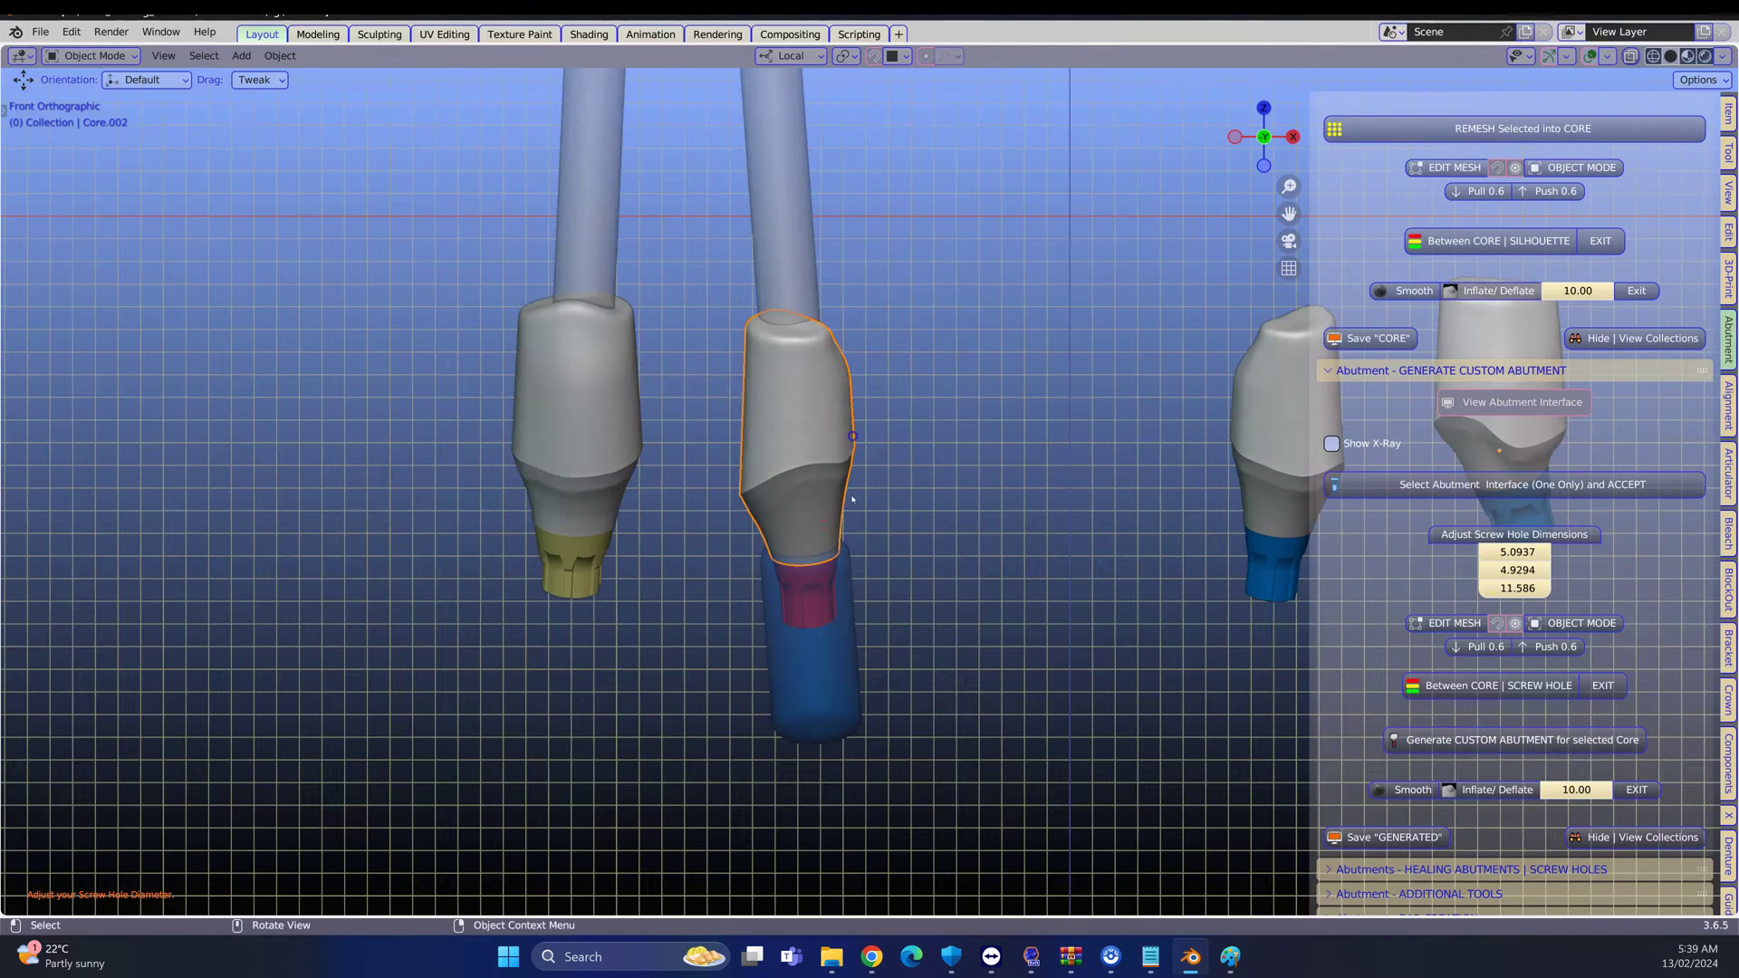
pyautogui.click(1415, 785)
pyautogui.click(1498, 745)
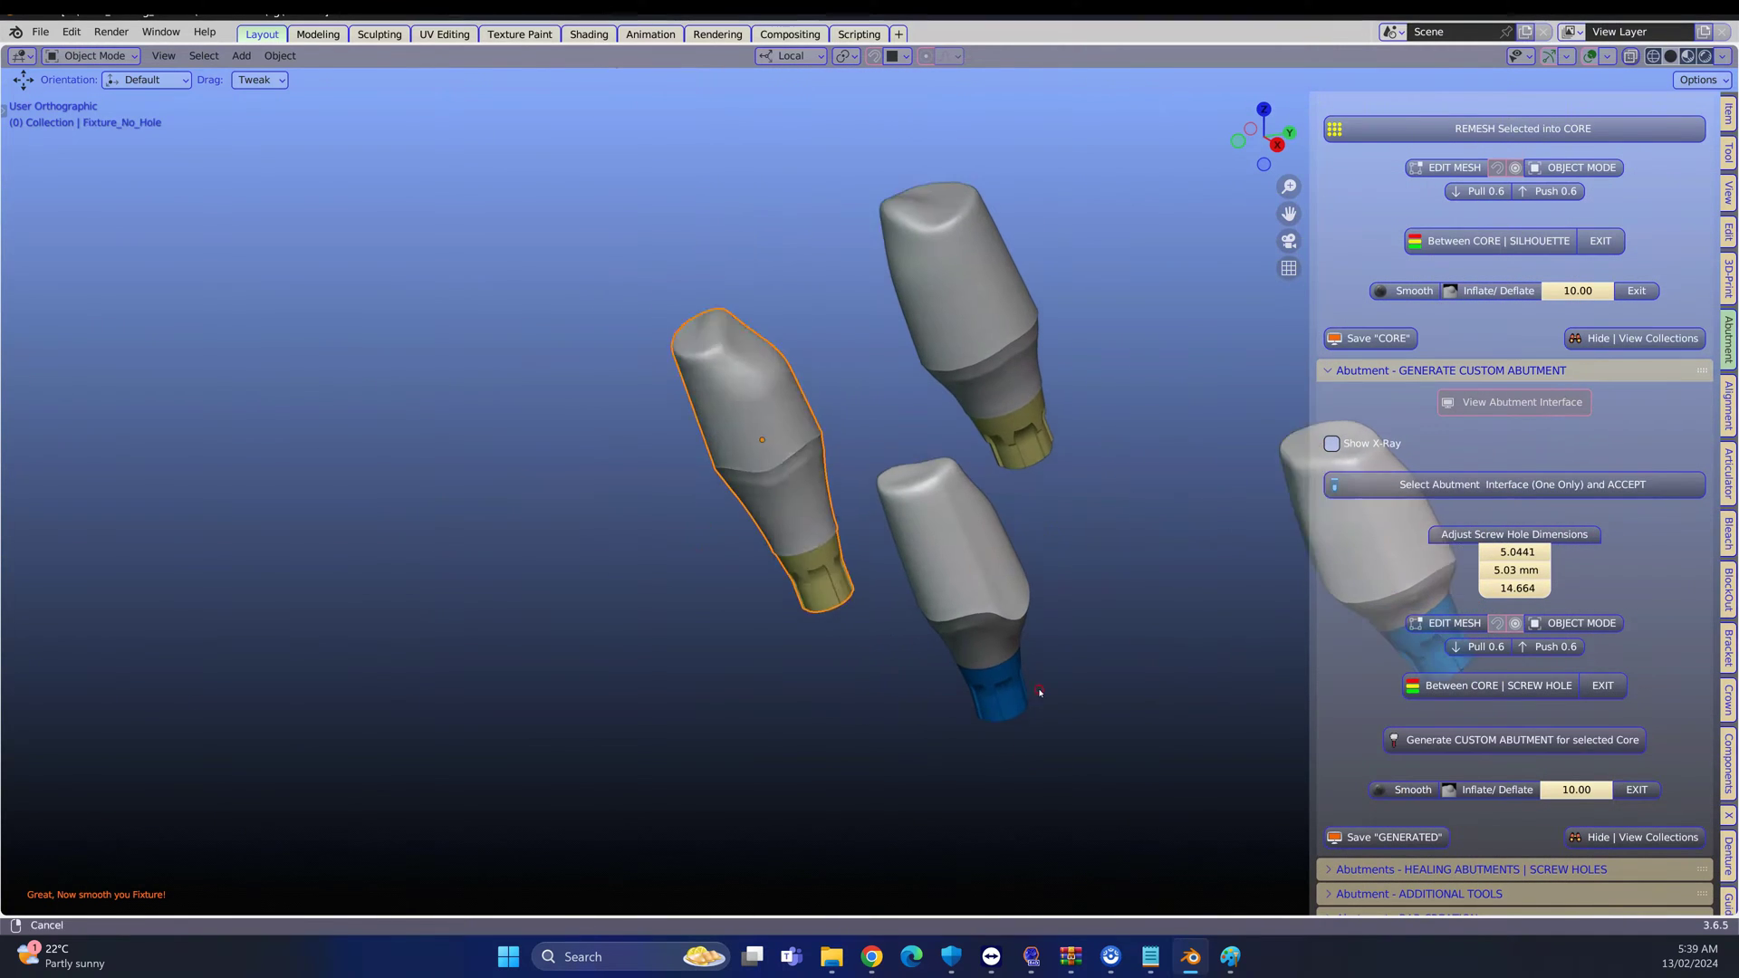
pyautogui.click(1459, 744)
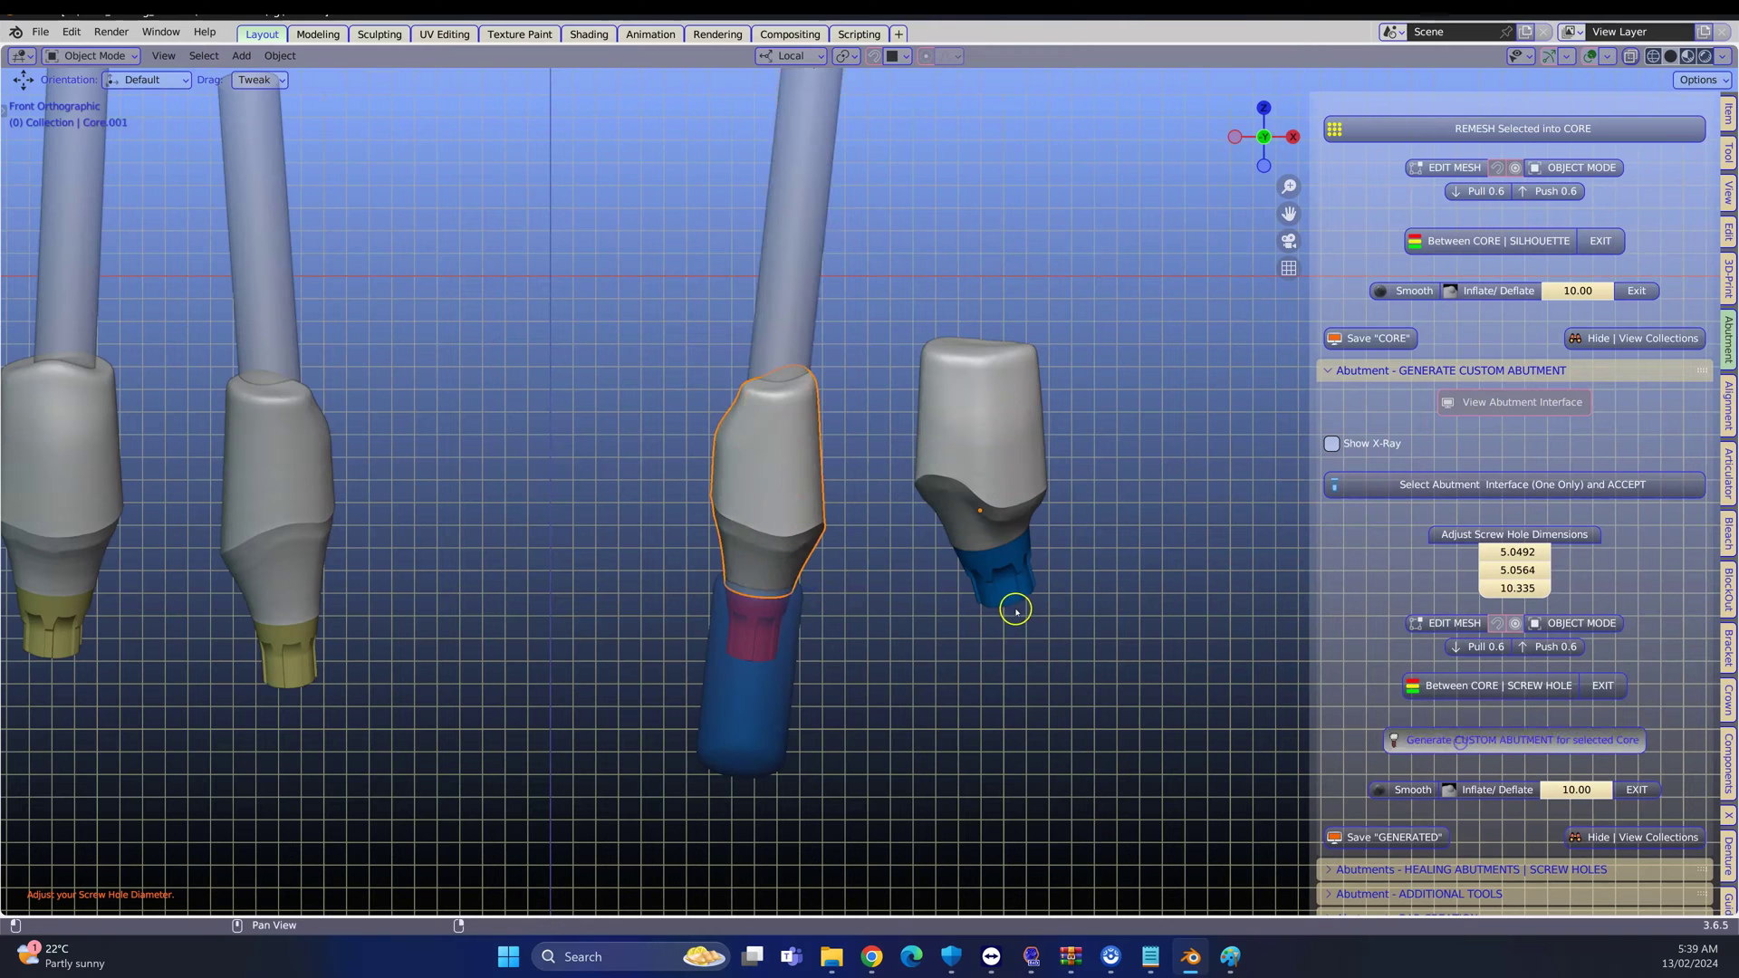